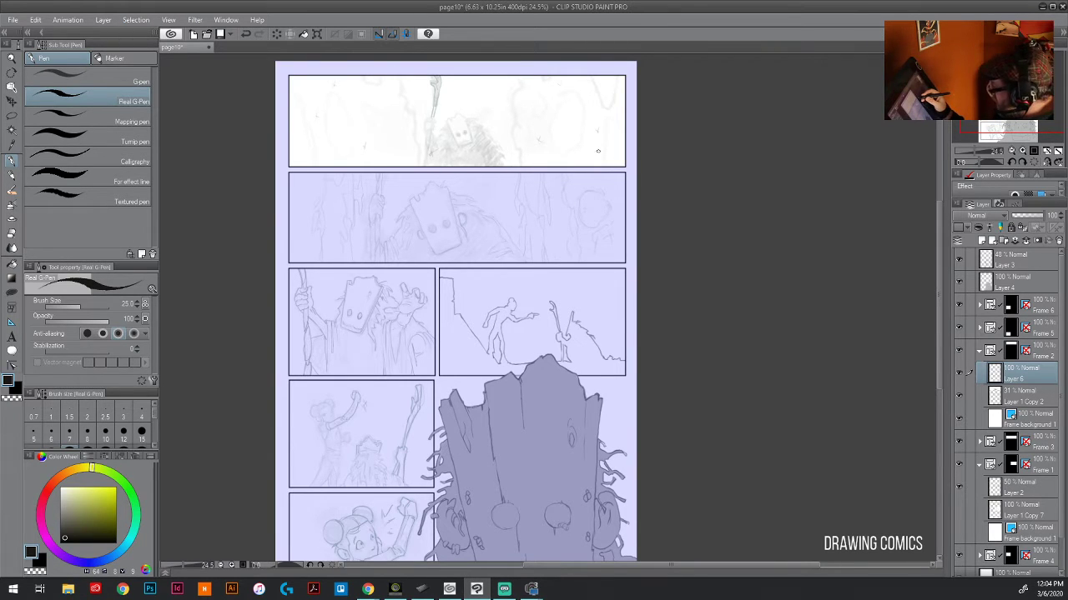
mouse_move(597, 151)
left_mouse_down()
mouse_move(603, 141)
mouse_move(611, 155)
left_mouse_up()
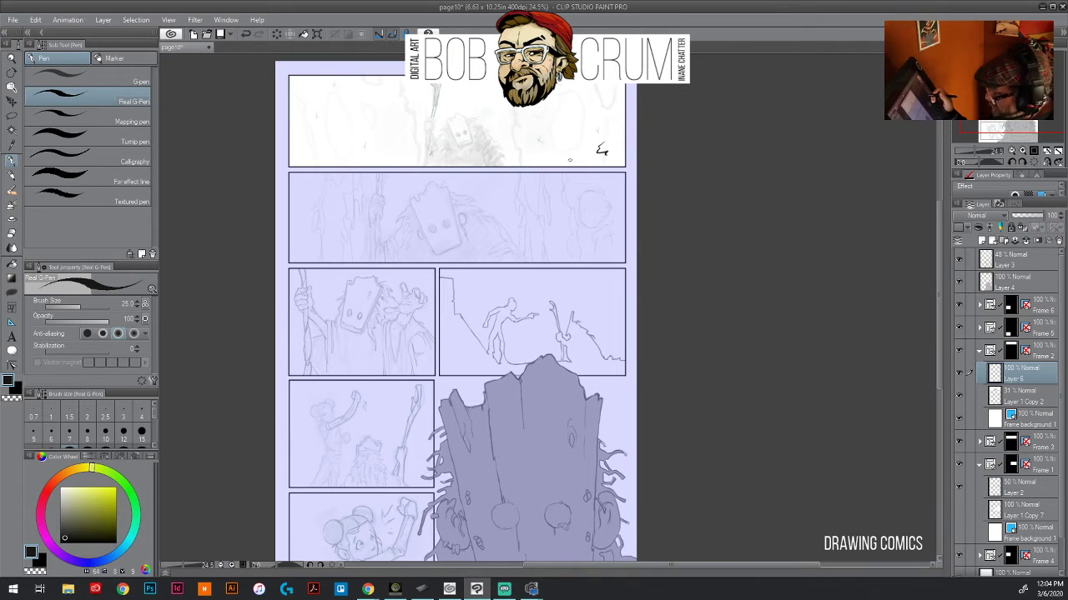
key("ctrl+z")
key("ctrl+z")
key("ctrl+z")
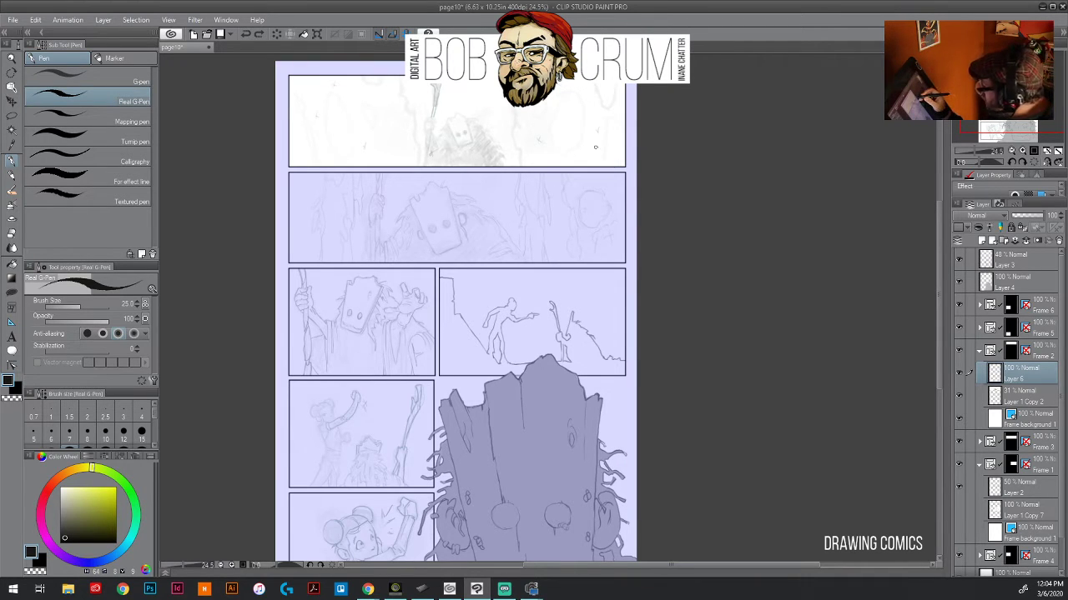
left_click_drag(534, 113, 584, 155)
key("ctrl+z")
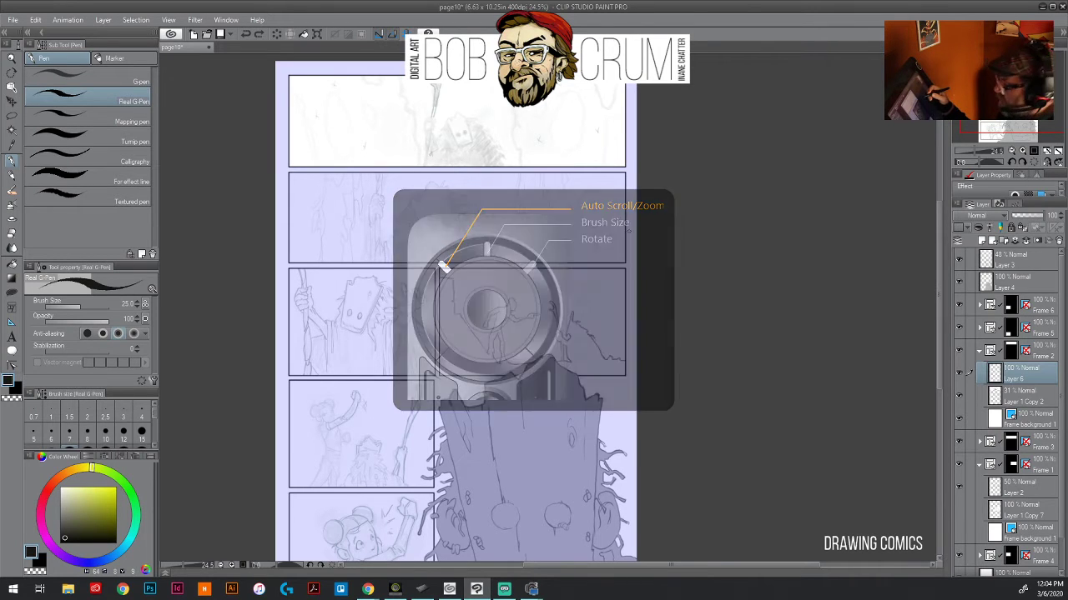
- Fill the right part of the top panel solid black with Lasso fill, giving it a ragged tree-trunk edge beside the figure
scroll(628, 231, "up", 1)
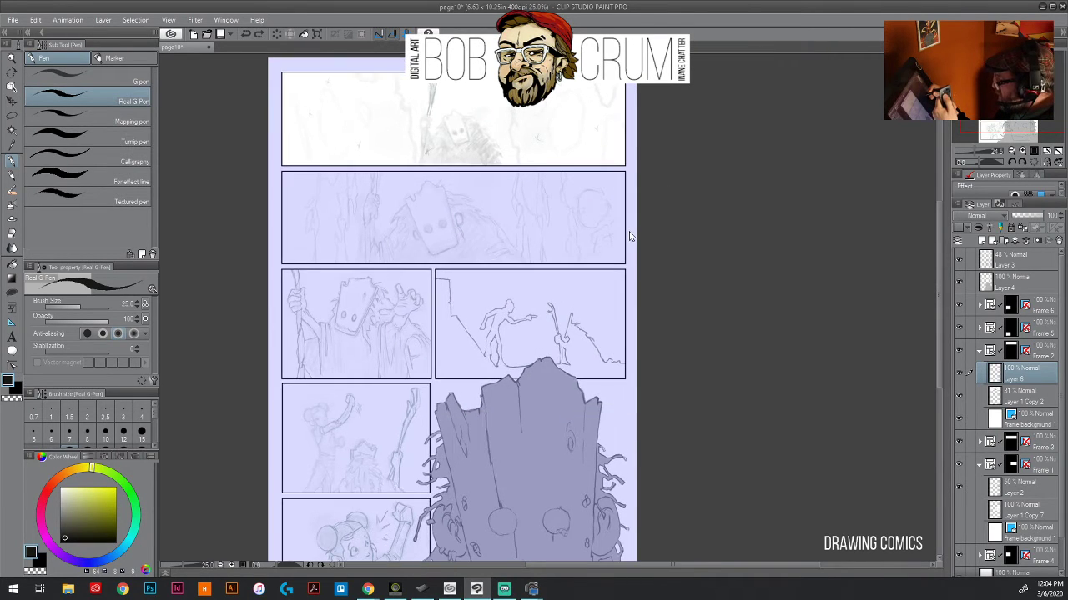
scroll(629, 236, "up", 1)
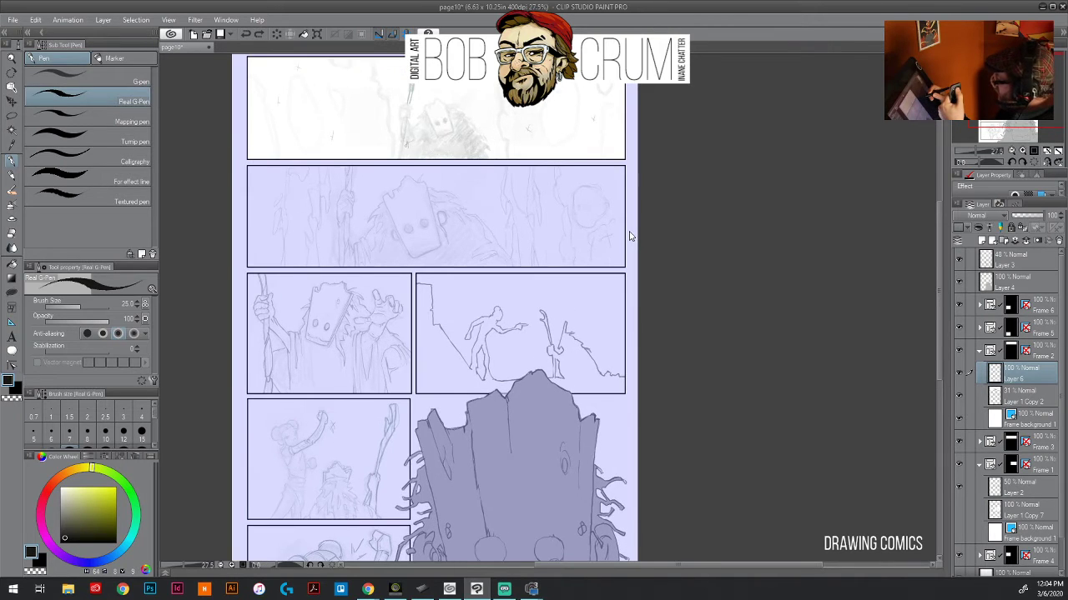
scroll(630, 236, "up", 2)
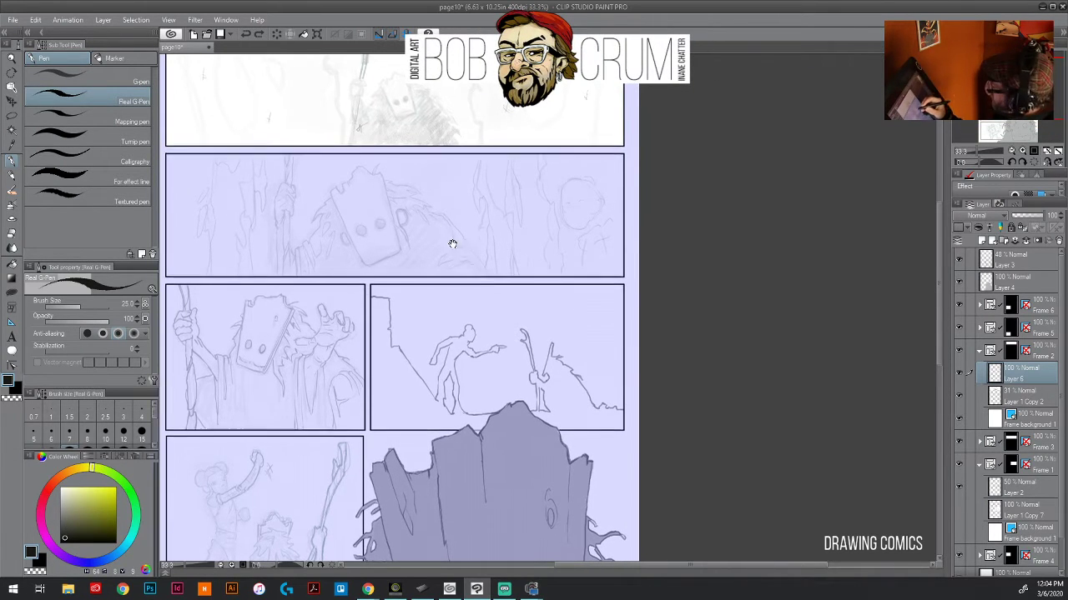
left_click_drag(453, 241, 591, 362)
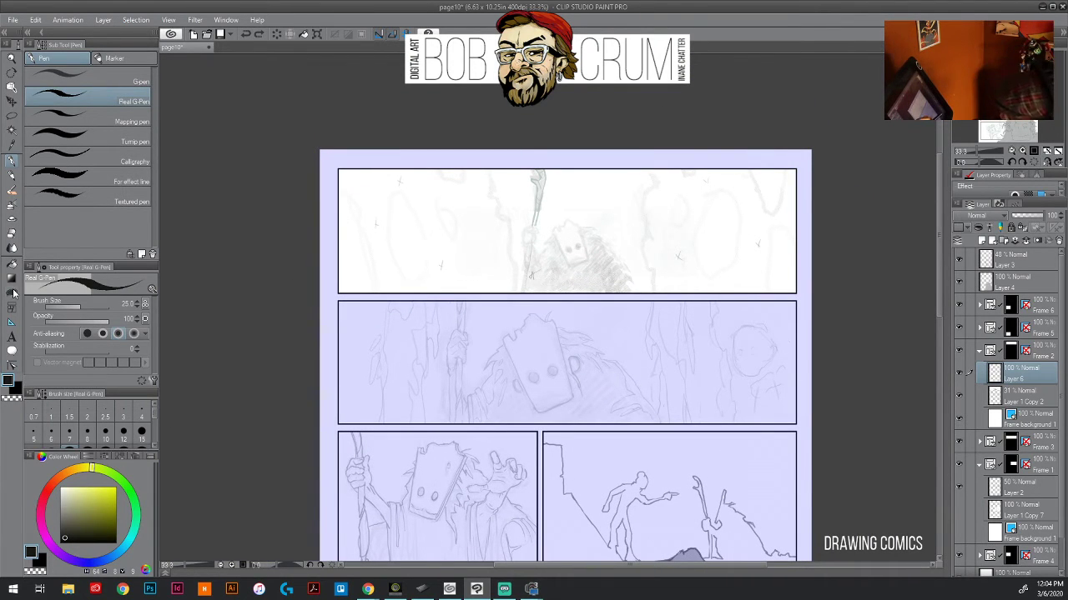
left_click(89, 525)
left_click(116, 542)
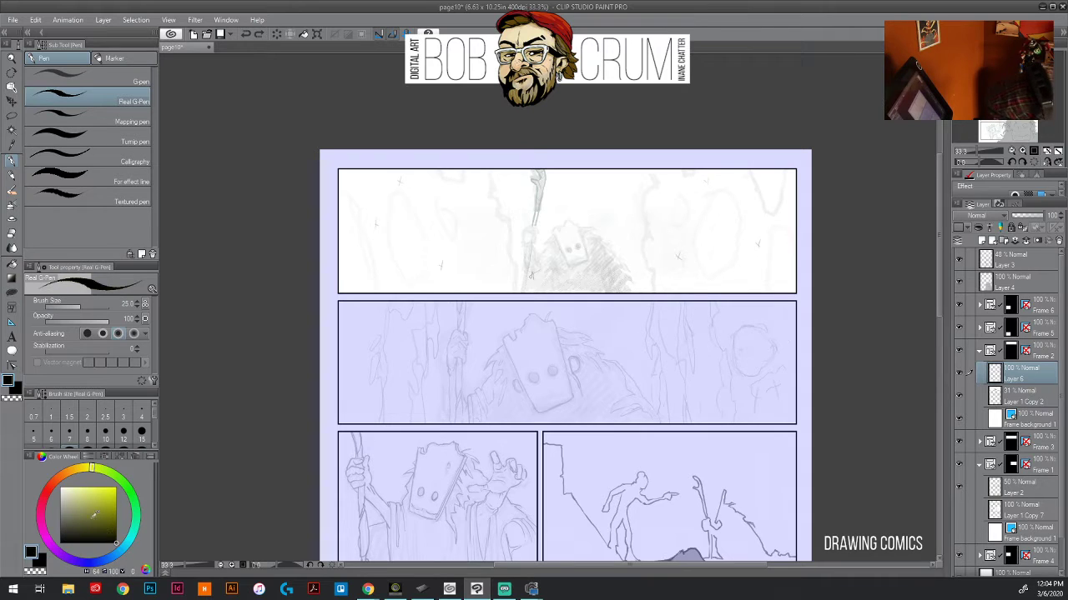
left_click(12, 292)
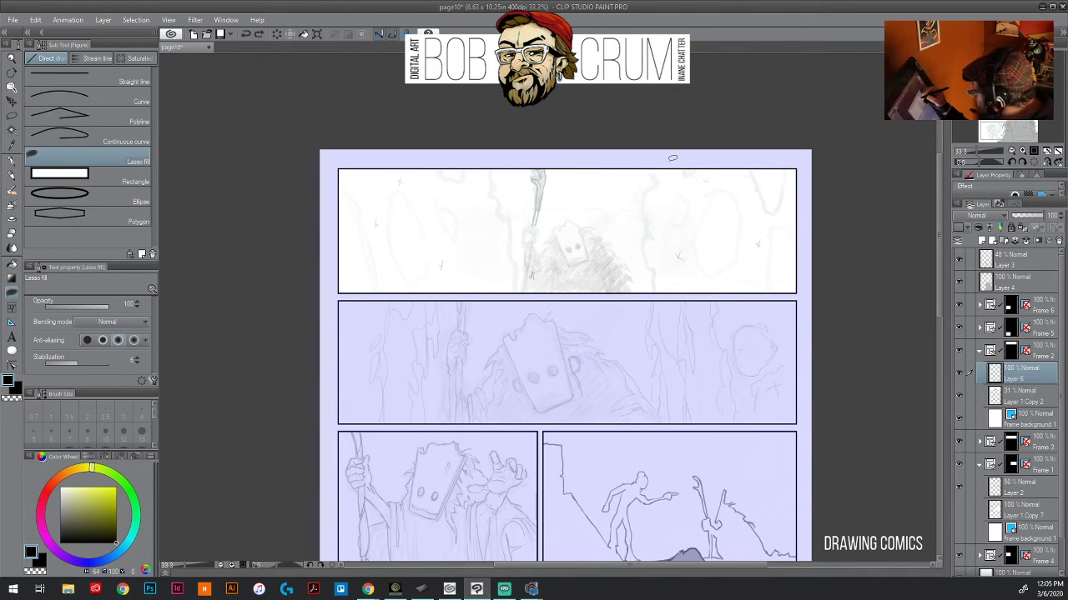
mouse_move(651, 166)
left_mouse_down()
mouse_move(660, 297)
mouse_move(709, 306)
mouse_move(801, 293)
mouse_move(808, 198)
mouse_move(796, 143)
mouse_move(661, 142)
left_mouse_up()
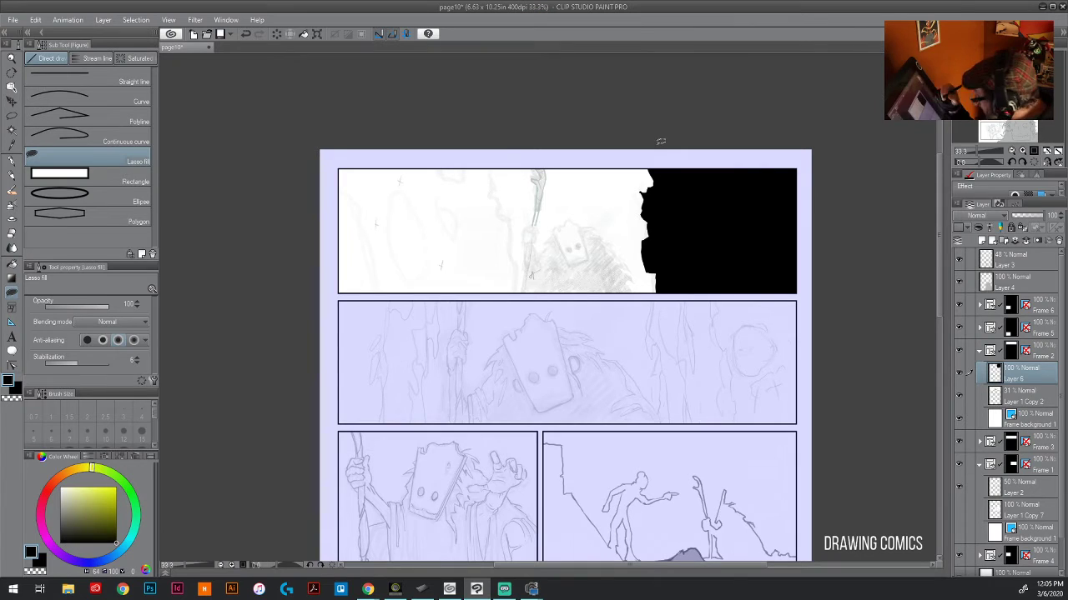
left_click_drag(659, 280, 643, 305)
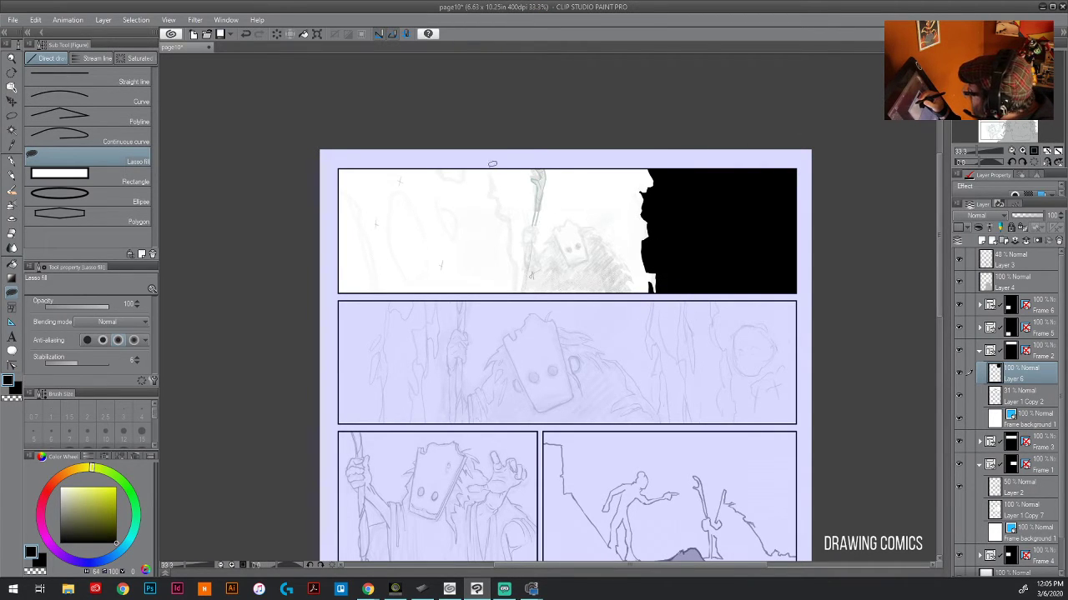
- Fill the left part of the top panel solid black with a ragged trunk edge, following the sketched trees beside the staff
mouse_move(477, 164)
left_mouse_down()
mouse_move(431, 159)
mouse_move(406, 182)
mouse_move(448, 297)
mouse_move(487, 303)
mouse_move(518, 284)
left_mouse_up()
mouse_move(513, 254)
left_mouse_down()
mouse_move(482, 155)
mouse_move(417, 179)
mouse_move(440, 298)
mouse_move(322, 247)
mouse_move(421, 162)
left_mouse_up()
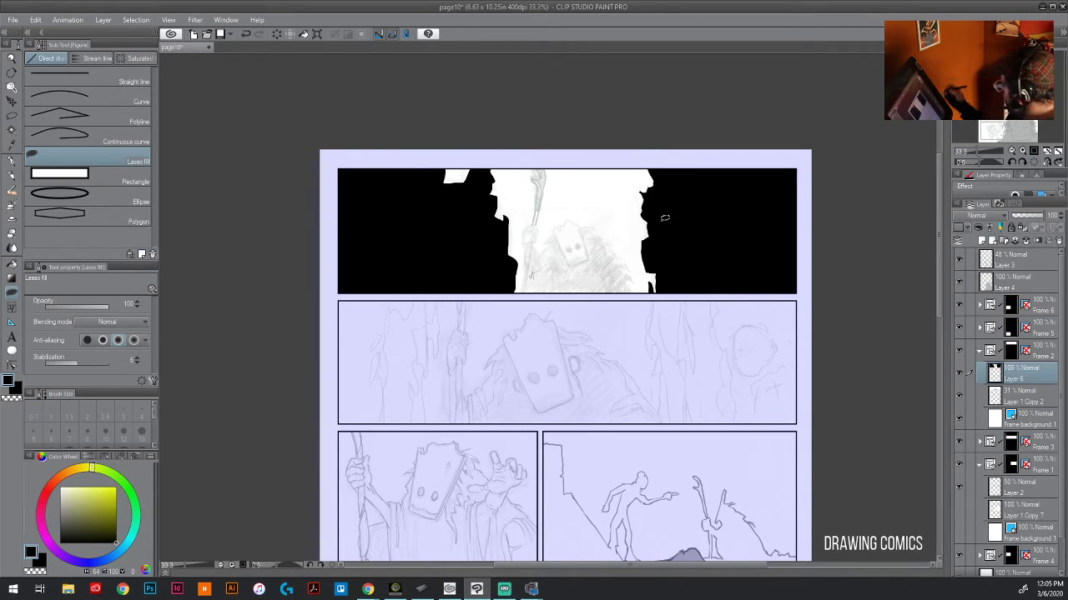
left_click(958, 375)
left_click(958, 375)
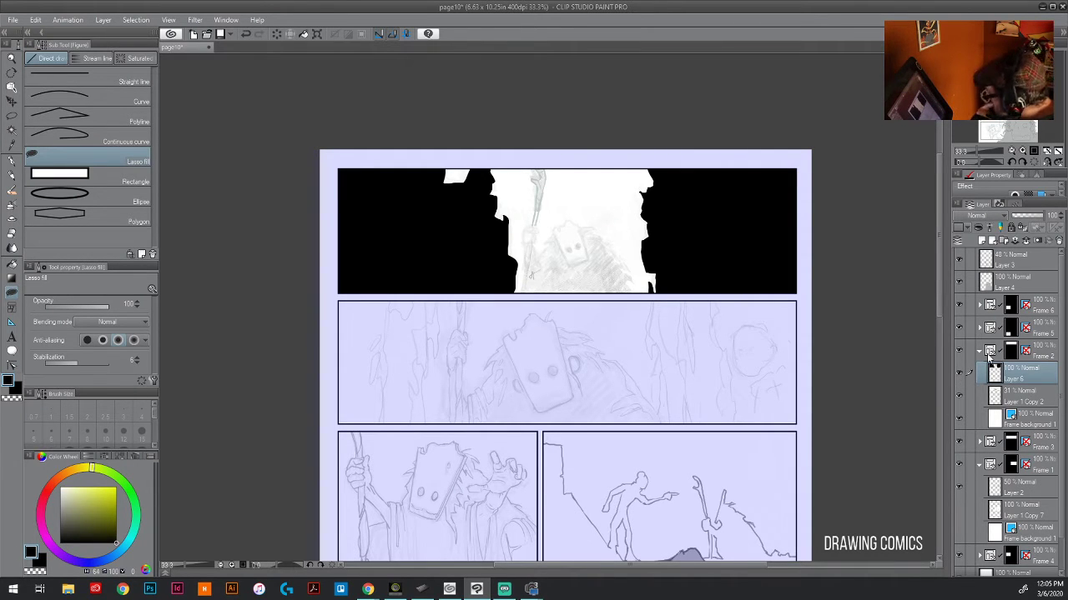
- Cut irregular white gaps into the black tree areas on both sides of the top panel using white lasso fills
left_click_drag(641, 219, 543, 222)
mouse_move(509, 279)
left_mouse_down()
mouse_move(612, 246)
mouse_move(551, 216)
mouse_move(620, 242)
mouse_move(618, 232)
mouse_move(546, 245)
left_mouse_up()
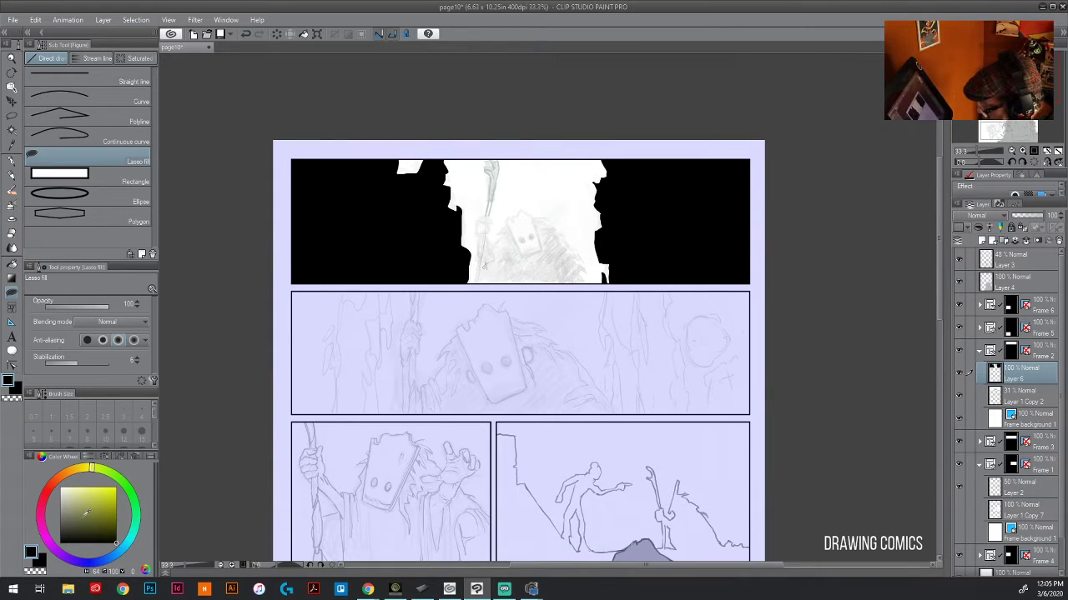
left_click(75, 492)
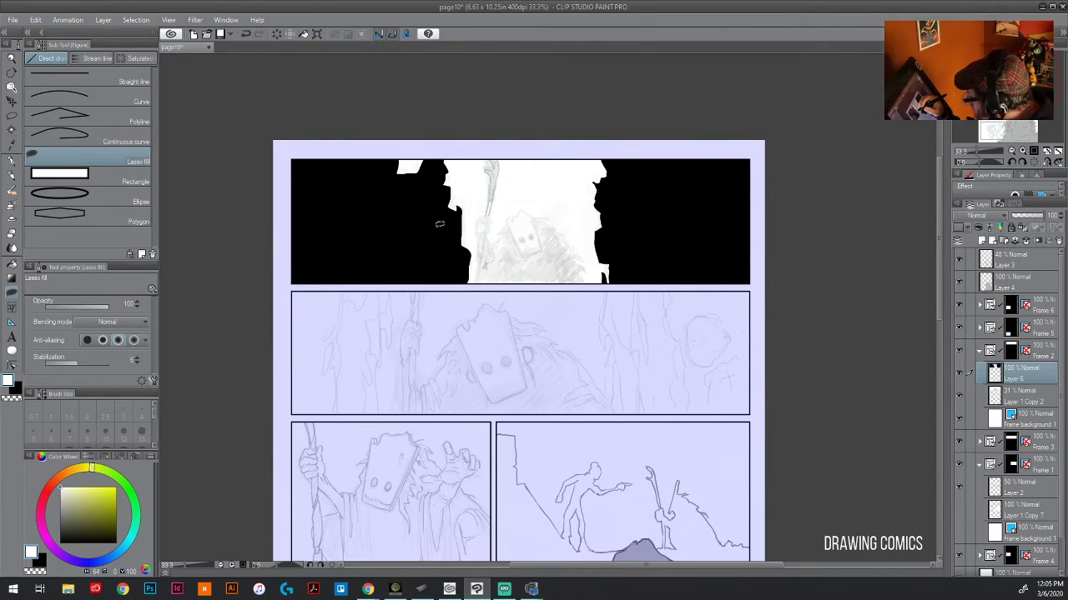
mouse_move(443, 219)
left_mouse_down()
mouse_move(443, 267)
mouse_move(442, 219)
left_mouse_up()
mouse_move(424, 180)
left_mouse_down()
mouse_move(440, 159)
mouse_move(440, 179)
mouse_move(414, 190)
mouse_move(451, 164)
mouse_move(419, 191)
mouse_move(417, 167)
left_mouse_up()
mouse_move(637, 187)
left_mouse_down()
mouse_move(633, 235)
mouse_move(645, 249)
mouse_move(654, 241)
mouse_move(638, 217)
mouse_move(635, 175)
mouse_move(682, 182)
mouse_move(674, 167)
mouse_move(684, 250)
mouse_move(673, 251)
mouse_move(684, 216)
left_mouse_up()
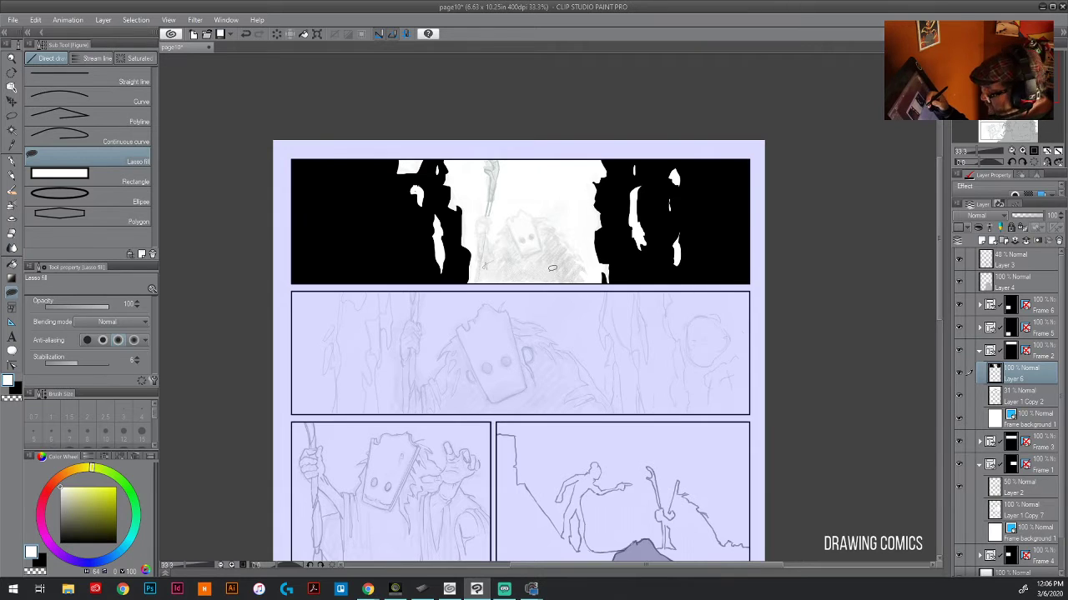
- Fill the masked figure's body solid black in the top panel, leaving the mask and the staff arm unfilled
left_click_drag(606, 248, 617, 272)
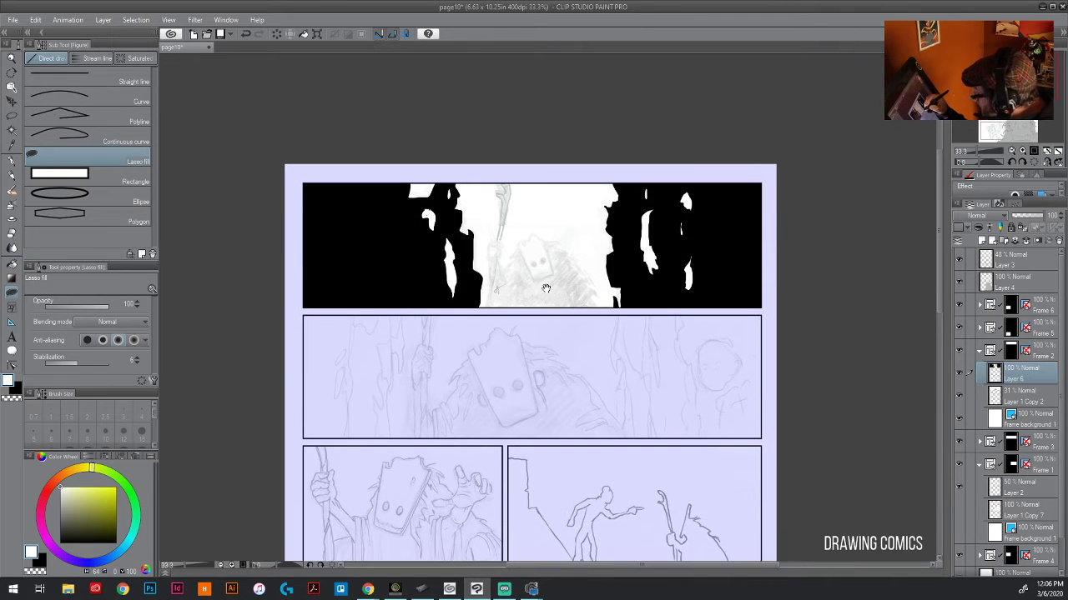
left_click_drag(545, 286, 543, 275)
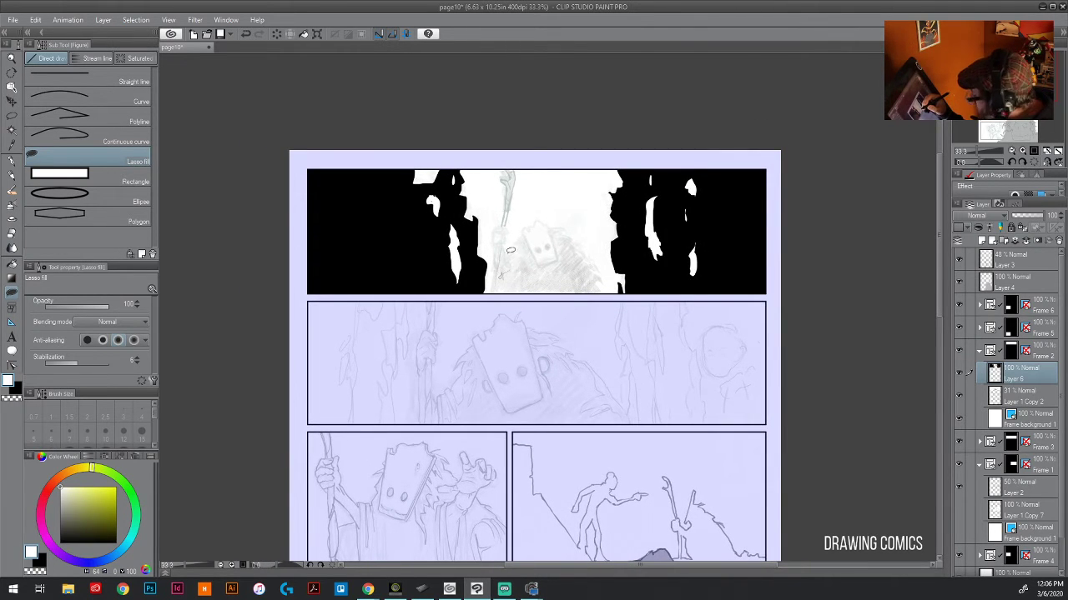
key("x")
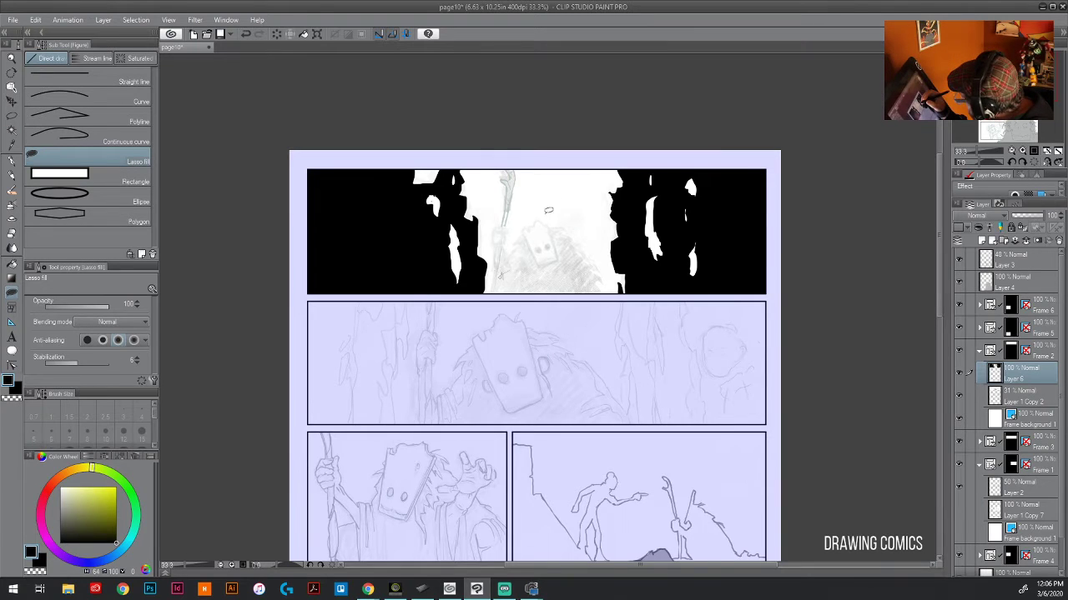
mouse_move(527, 234)
left_mouse_down()
mouse_move(543, 269)
mouse_move(496, 292)
mouse_move(499, 247)
mouse_move(510, 252)
mouse_move(528, 232)
left_mouse_up()
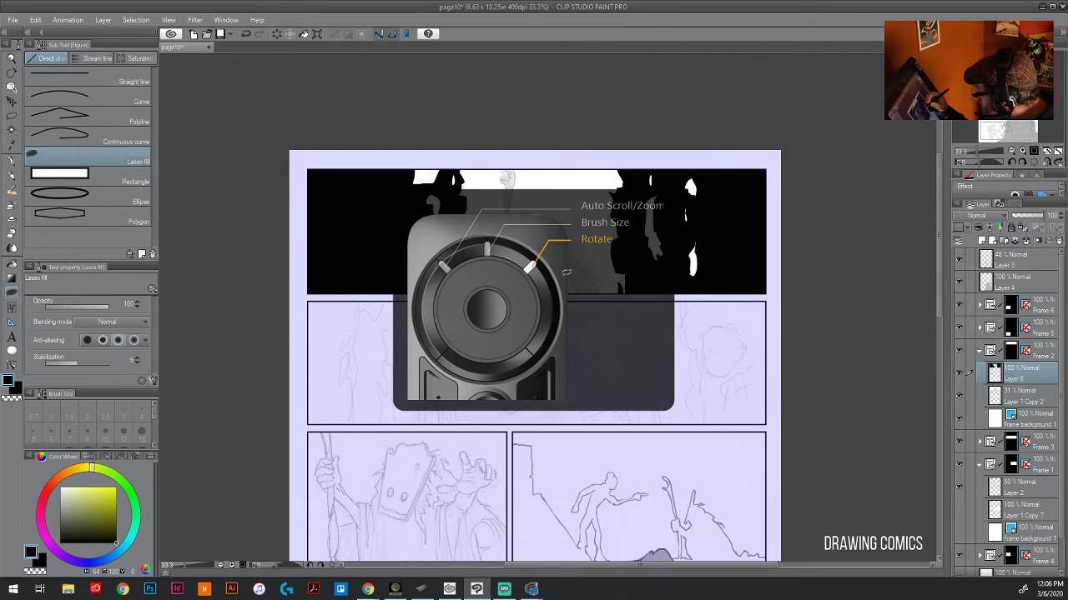
mouse_move(565, 277)
left_mouse_down()
mouse_move(536, 262)
mouse_move(560, 257)
mouse_move(569, 224)
left_mouse_up()
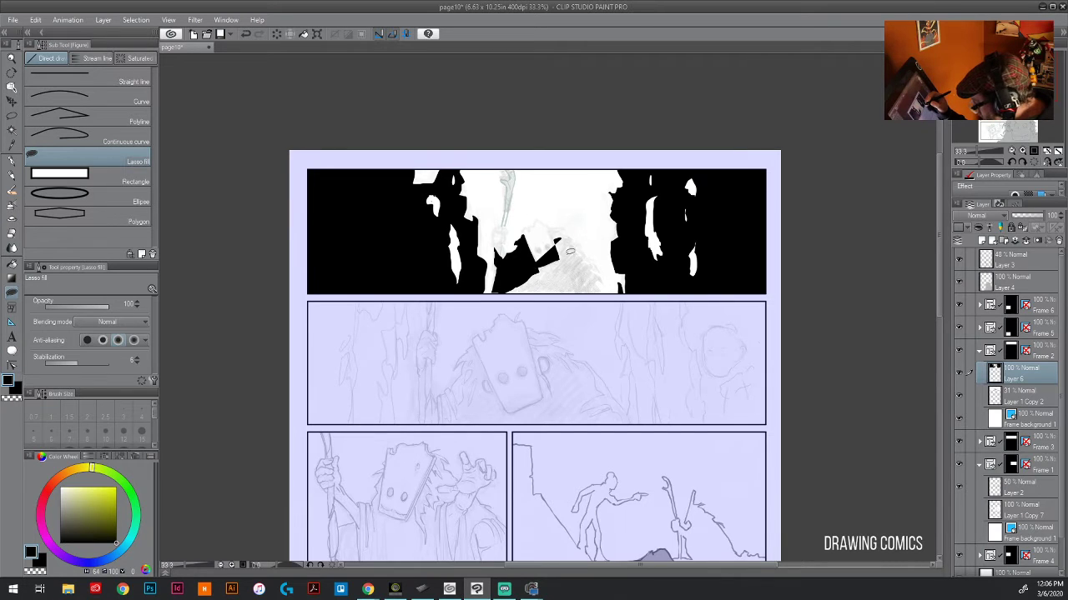
key("ctrl+z")
mouse_move(565, 277)
left_mouse_down()
mouse_move(544, 267)
mouse_move(556, 228)
mouse_move(600, 276)
mouse_move(597, 294)
mouse_move(496, 298)
left_mouse_up()
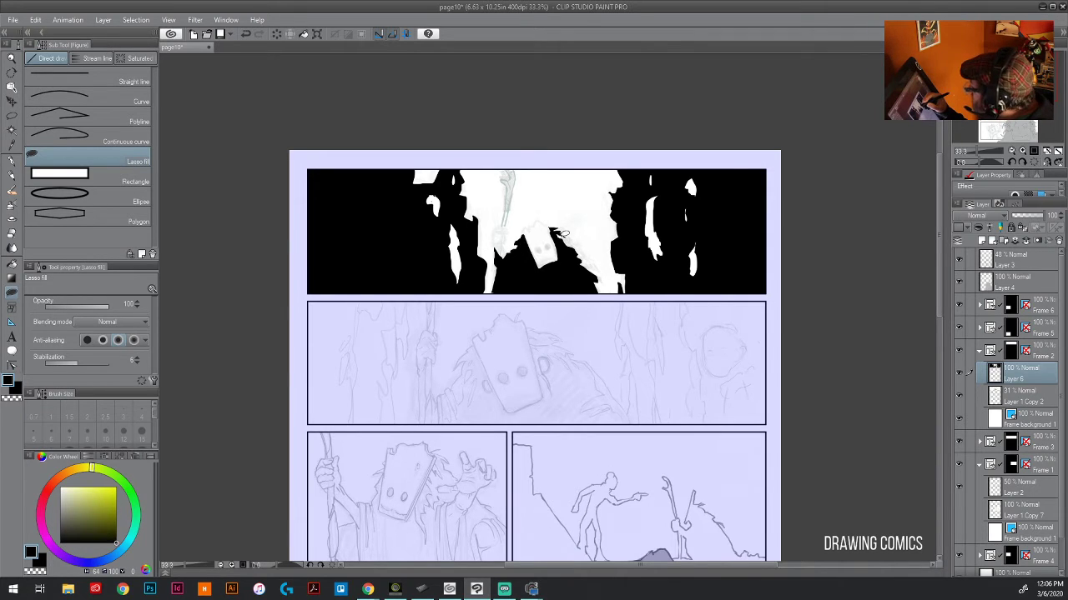
- Add jagged black fur shapes along the figure's sloping right shoulder with Lasso fill, leaving thin white slivers between them
left_click_drag(576, 240, 607, 296)
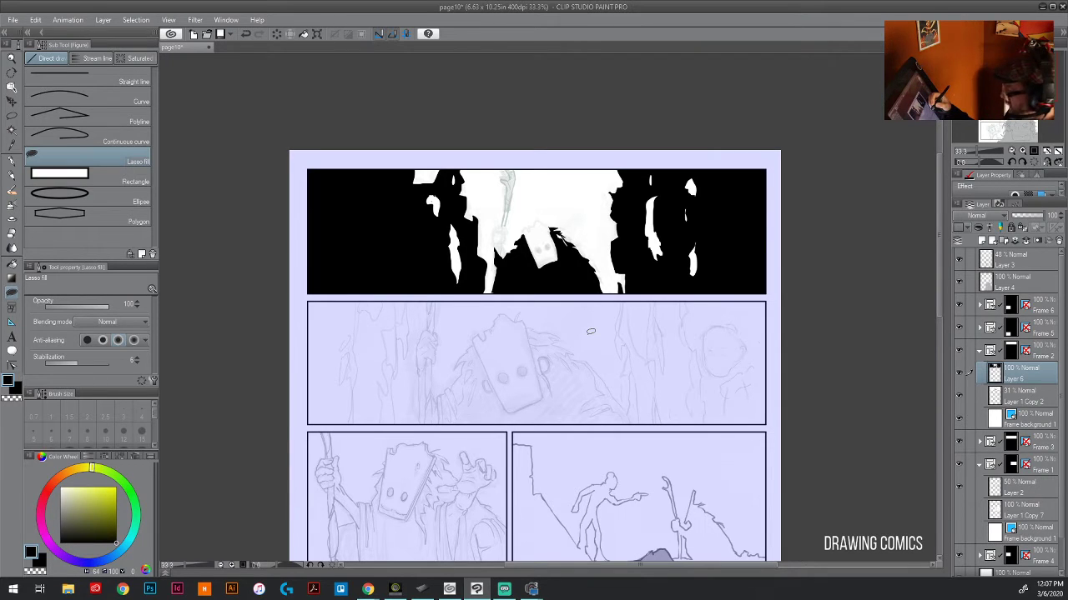
key("ctrl+z")
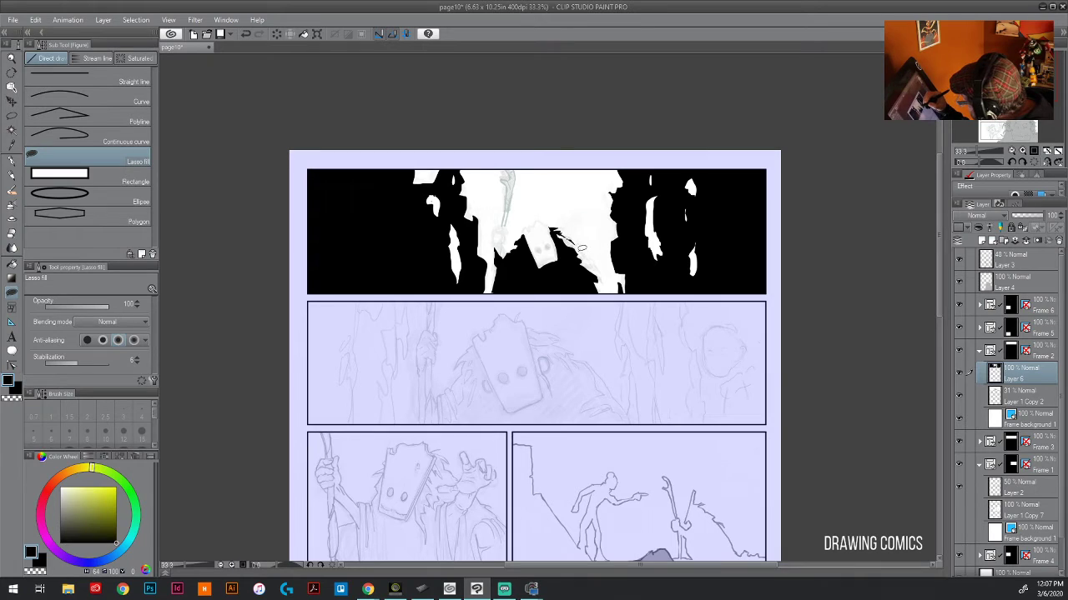
mouse_move(577, 243)
left_mouse_down()
mouse_move(611, 293)
mouse_move(607, 279)
left_mouse_up()
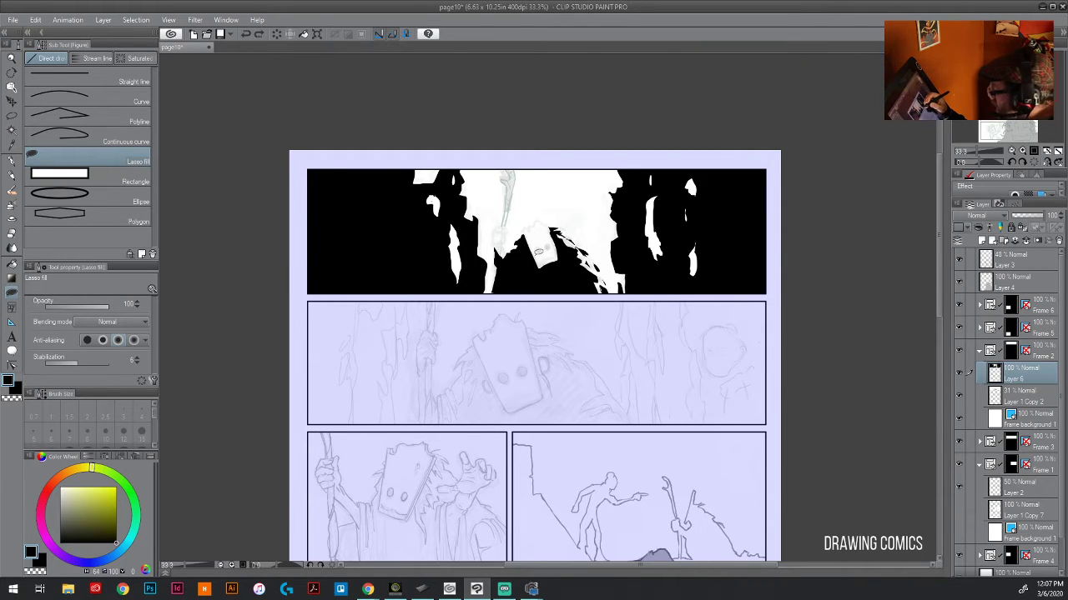
- Ink the mask with the Real G-Pen, adding black eyes, mouth, outline and wood cracks, and touch up its edges in white
key("p")
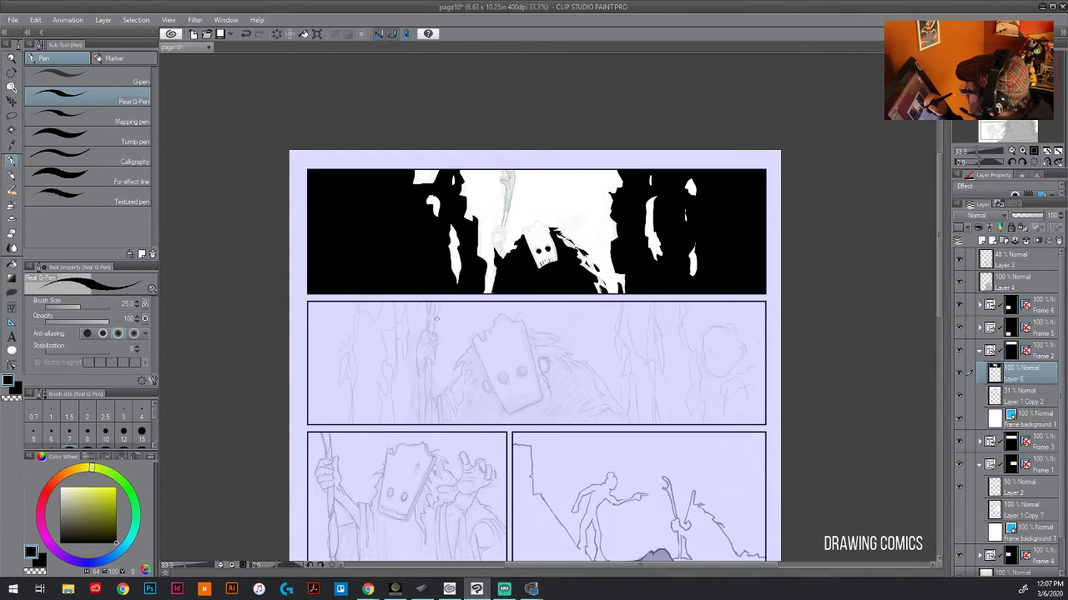
key("x")
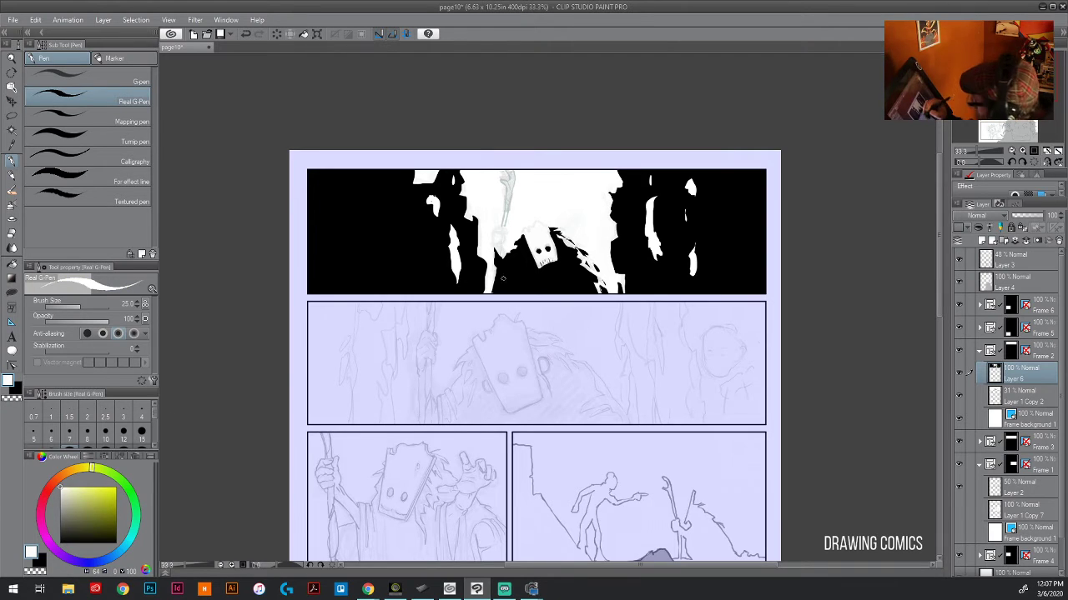
left_click_drag(543, 265, 547, 263)
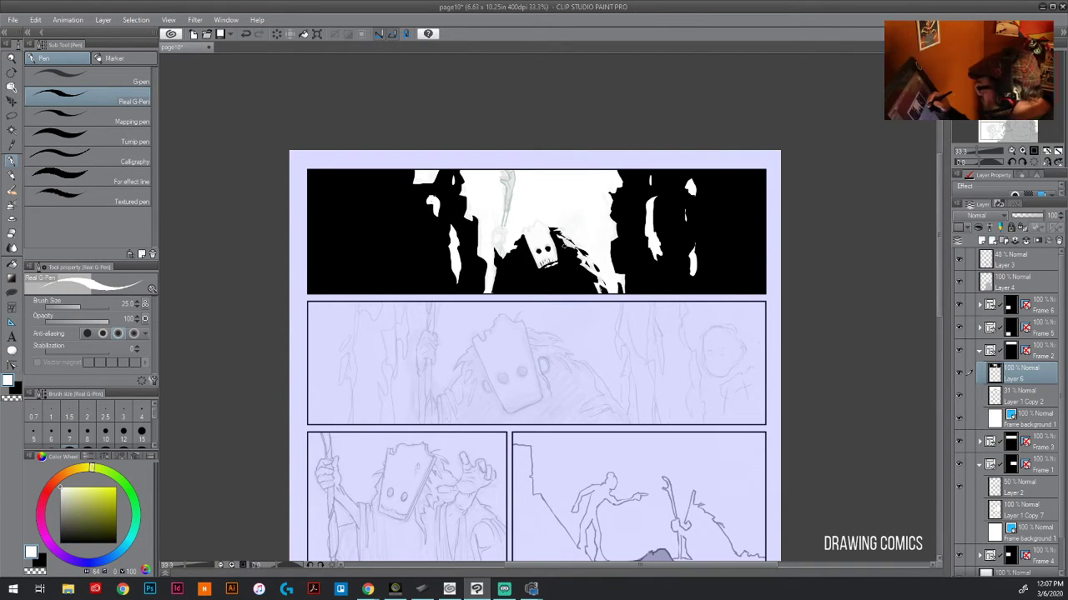
left_click_drag(564, 245, 527, 242)
key("x")
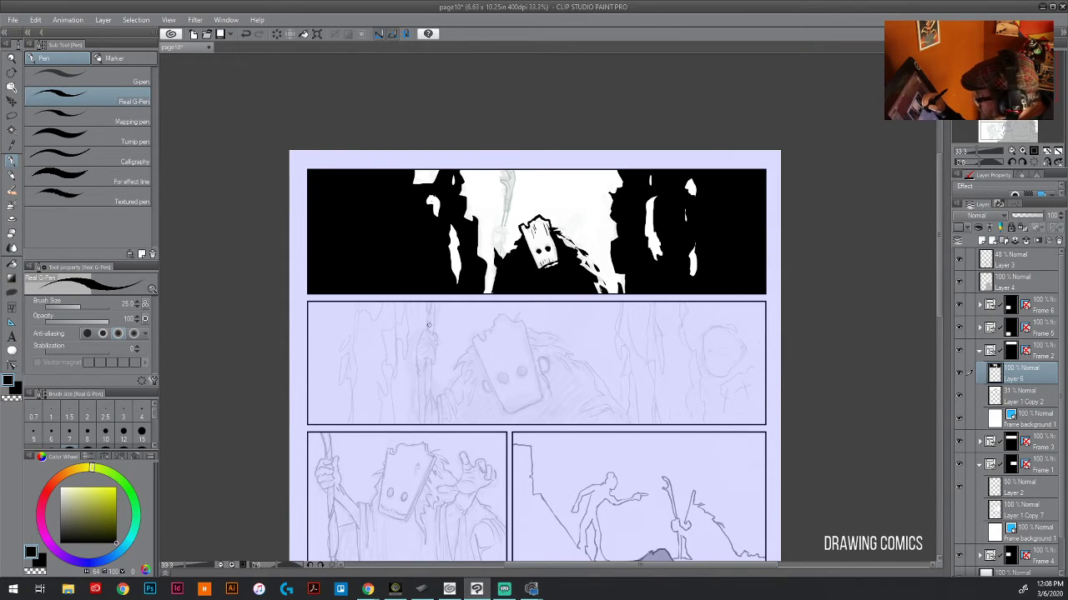
key("x")
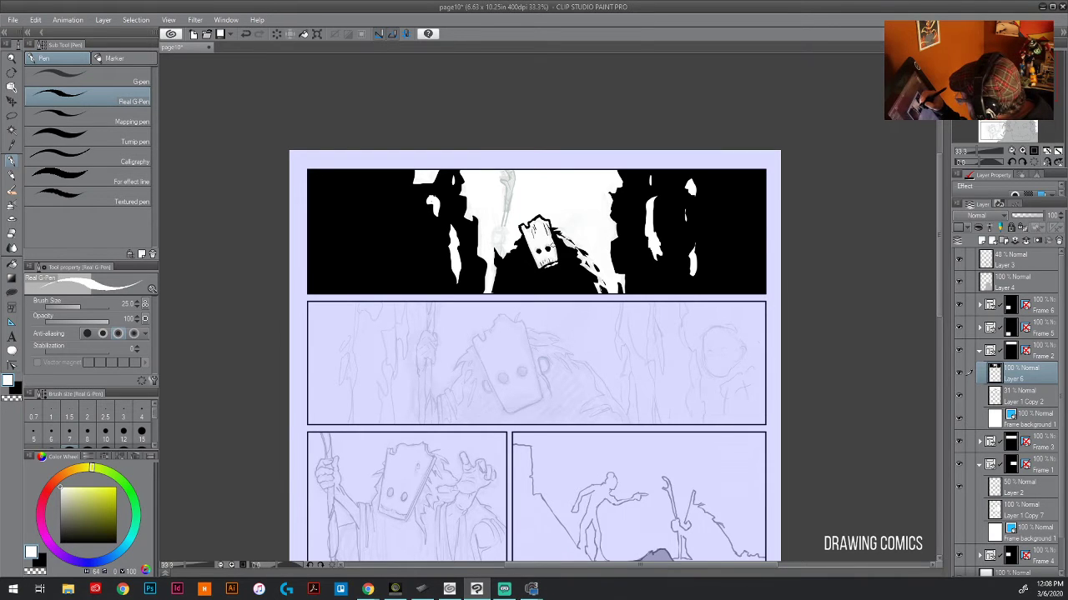
left_click_drag(550, 228, 555, 251)
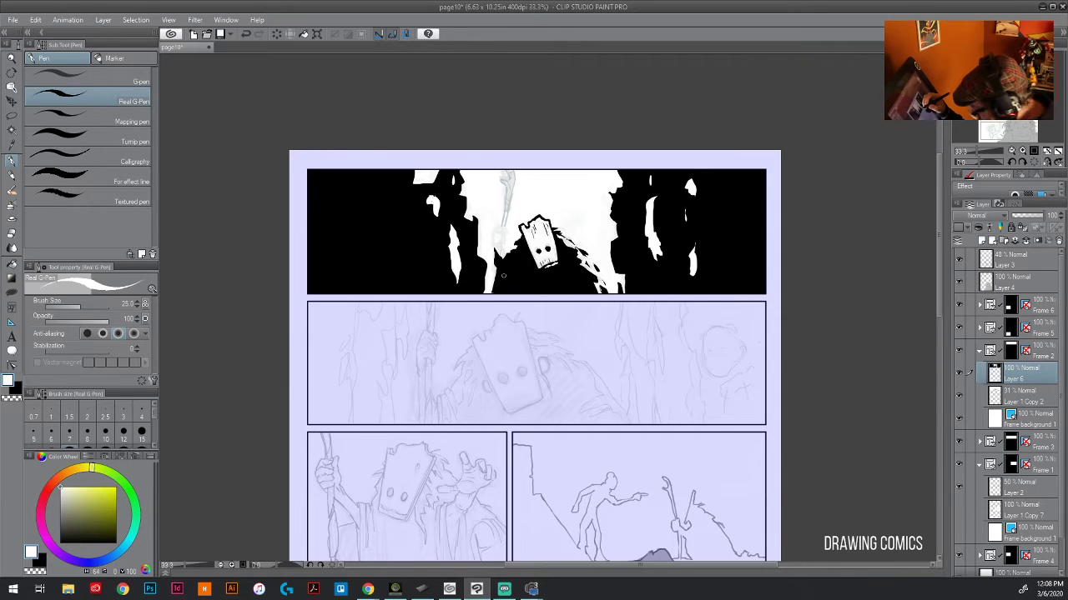
- Ink the fist gripping the staff and outline the staff above and below it in black with the Real G-Pen
key("x")
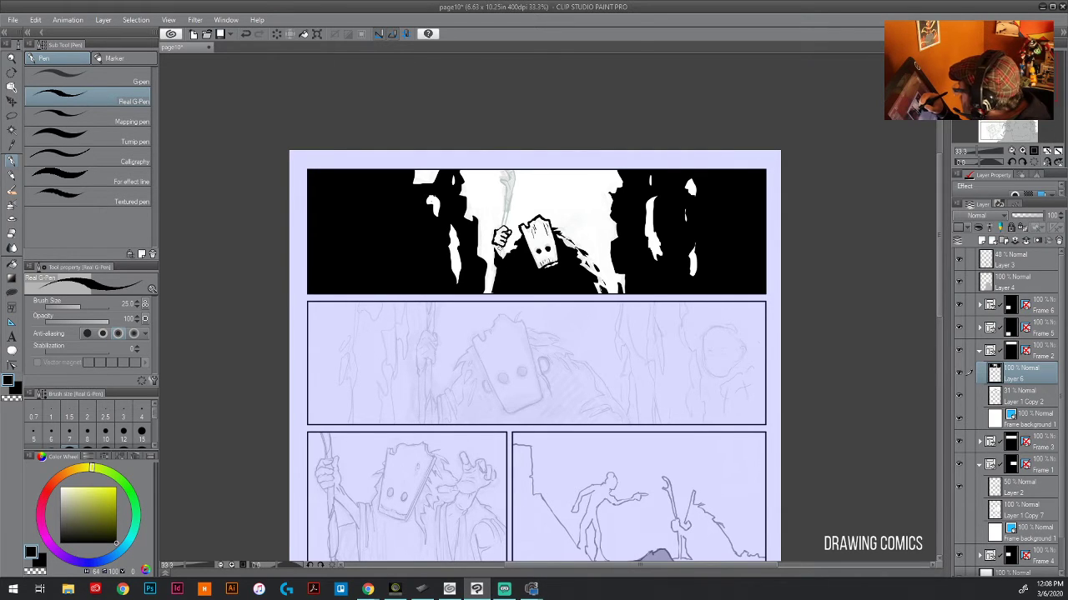
left_click_drag(496, 256, 487, 297)
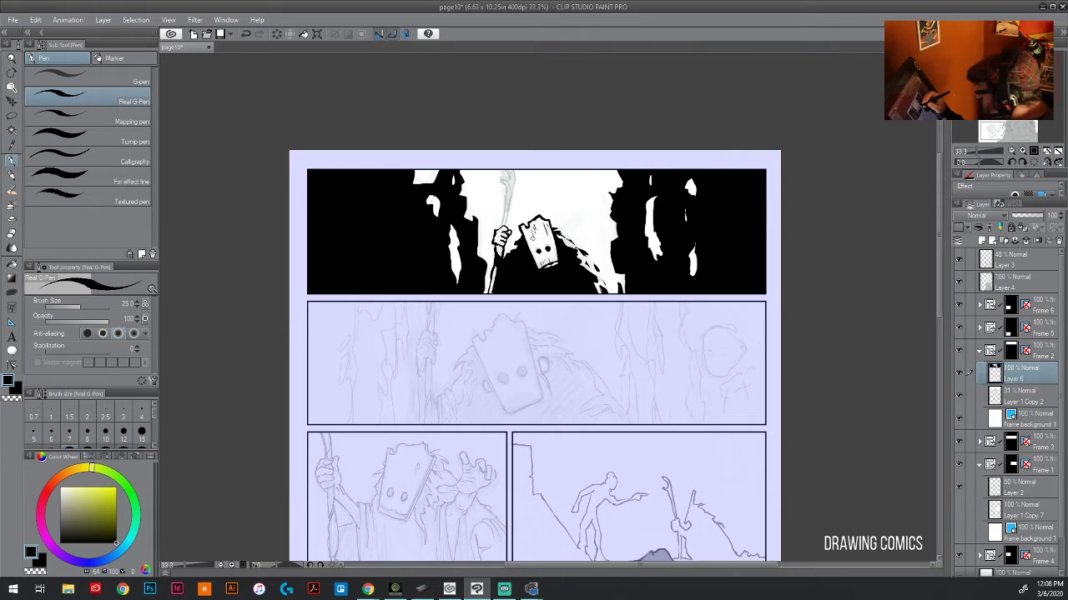
key("minus")
key("minus")
key("minus")
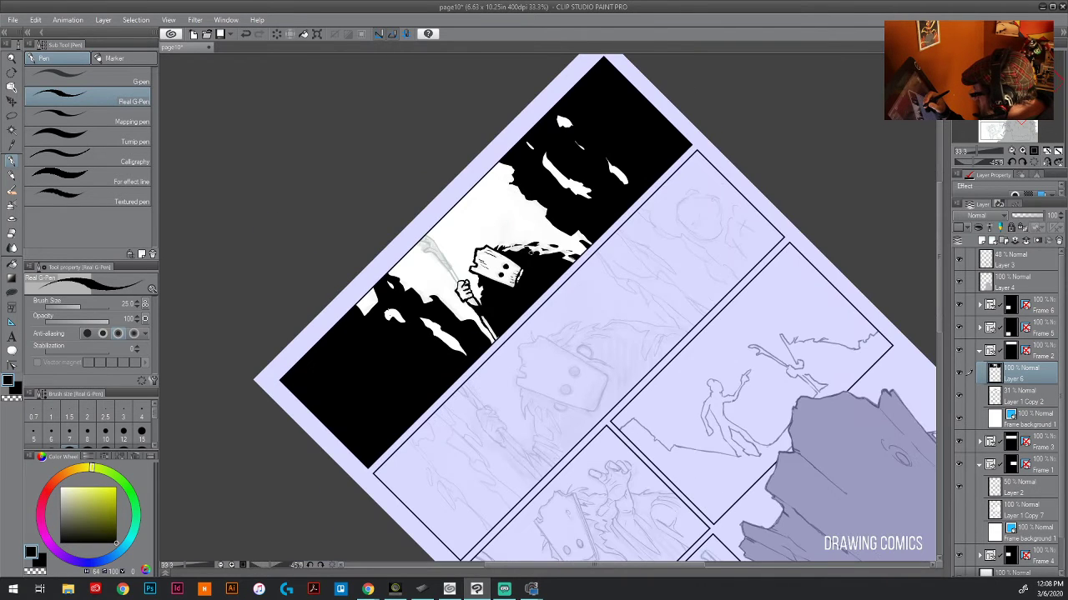
mouse_move(426, 248)
left_mouse_down()
mouse_move(450, 269)
mouse_move(432, 244)
mouse_move(417, 247)
mouse_move(461, 293)
left_mouse_up()
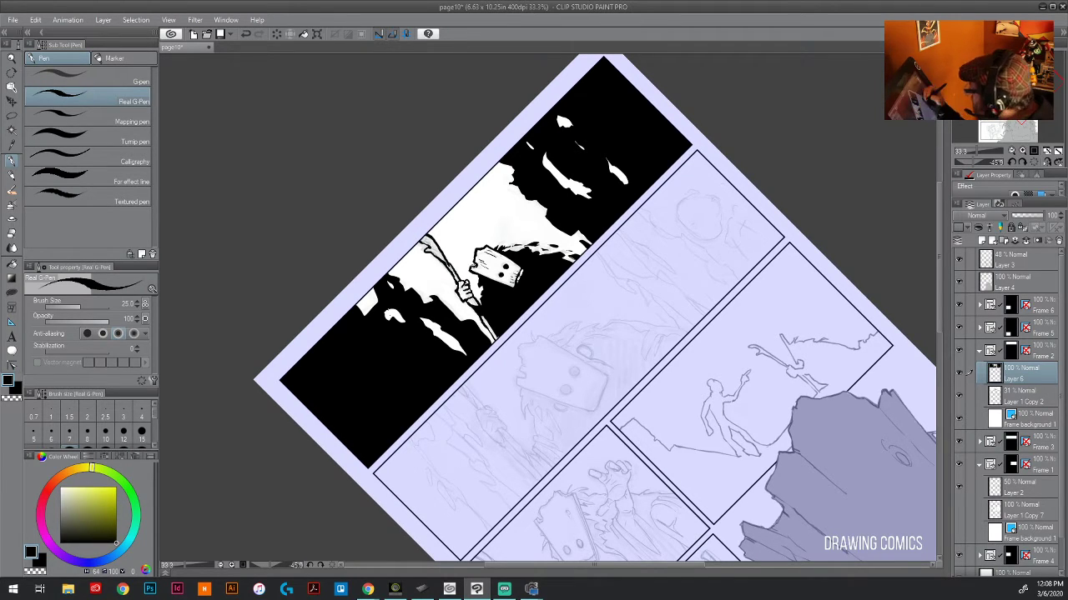
- Touch up the black fur along the figure's sloping shoulder in the top panel with the Real G-Pen
left_click_drag(568, 251, 579, 256)
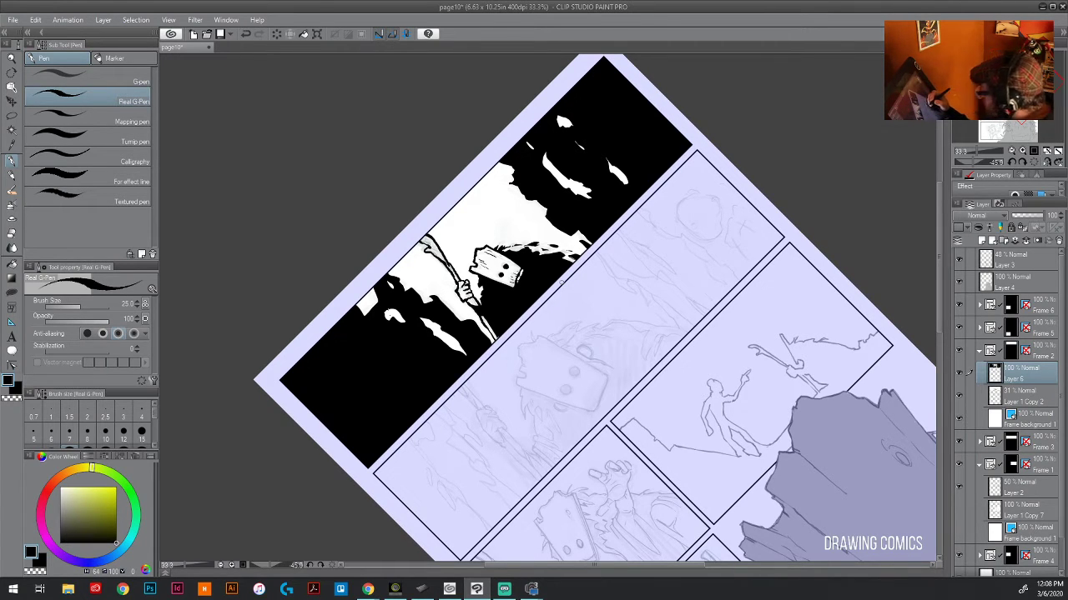
key("minus")
key("minus")
key("minus")
key("minus")
key("minus")
key("minus")
key("minus")
key("minus")
key("minus")
key("minus")
key("minus")
key("minus")
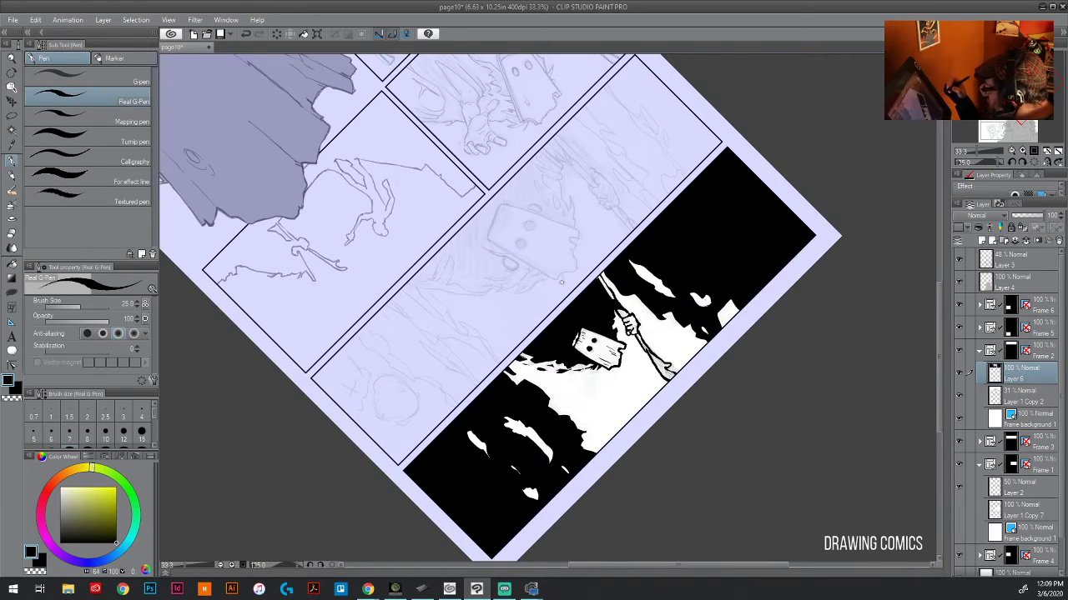
key("minus")
key("minus")
key("minus")
key("minus")
key("minus")
key("minus")
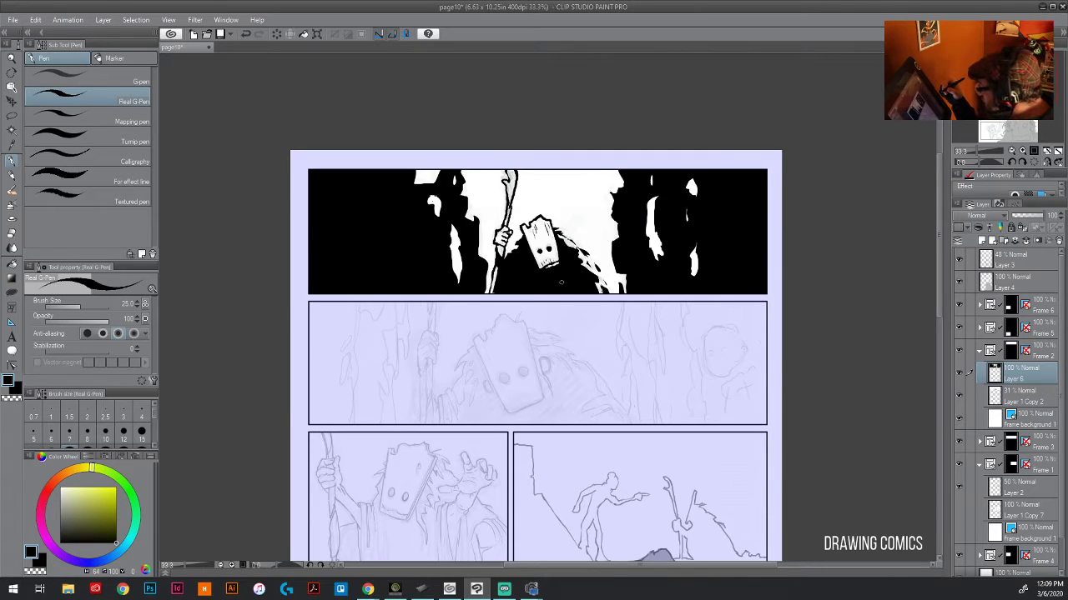
mouse_move(469, 395)
left_mouse_down()
mouse_move(476, 316)
mouse_move(458, 381)
left_mouse_up()
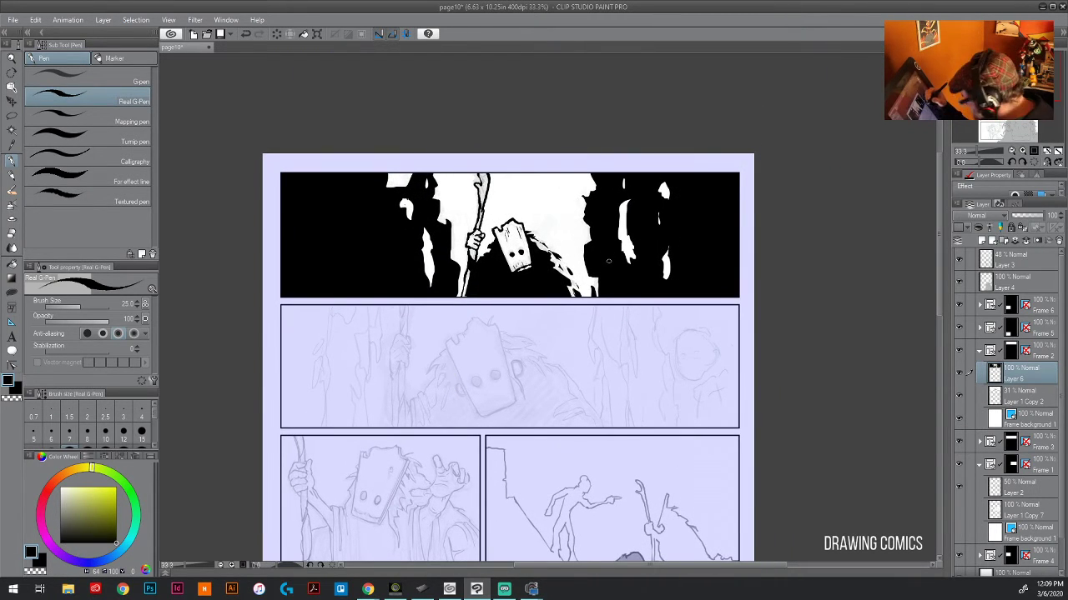
key("minus")
key("minus")
key("minus")
key("minus")
key("minus")
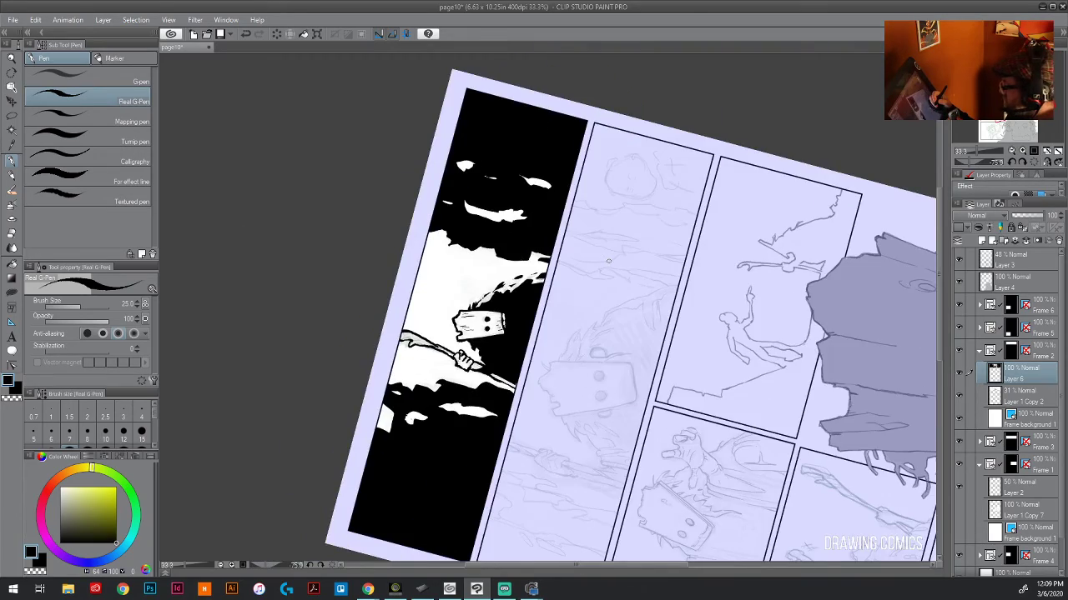
key("minus")
key("minus")
key("minus")
key("minus")
key("minus")
key("minus")
key("minus")
key("minus")
key("minus")
key("minus")
key("minus")
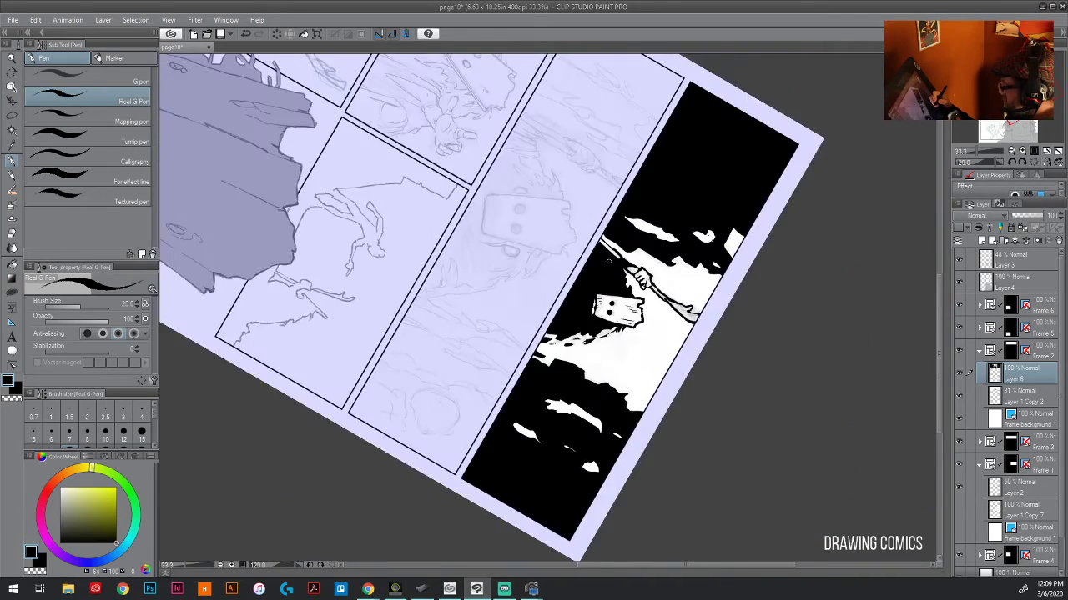
key("minus")
key("minus")
key("minus")
key("minus")
key("minus")
key("minus")
key("minus")
key("minus")
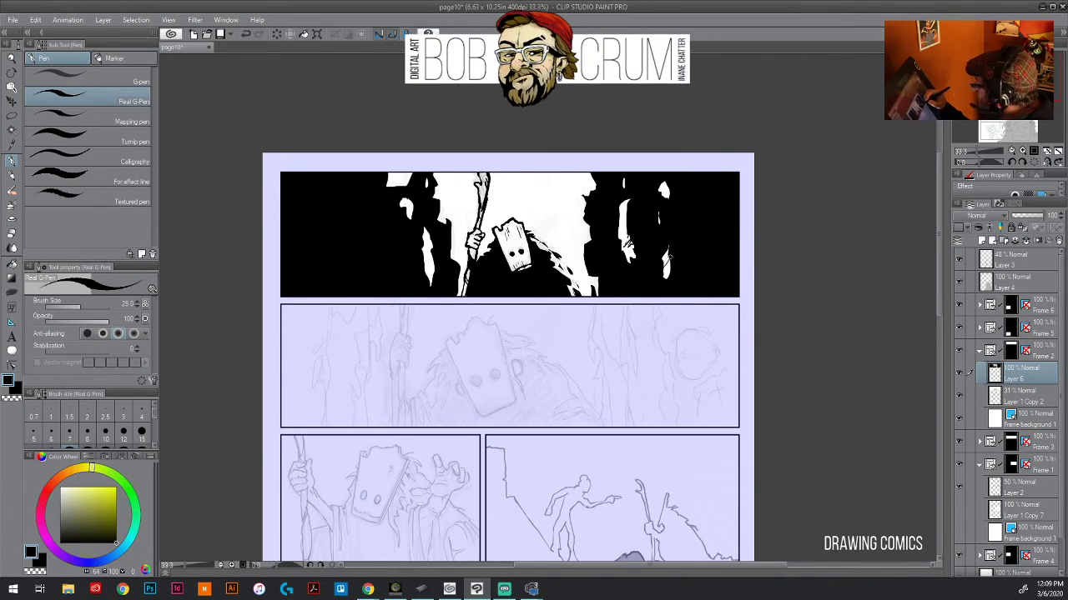
- Add short black hatch lines inside the white slivers of the tree trunks on both sides of the top panel
left_click_drag(665, 260, 670, 274)
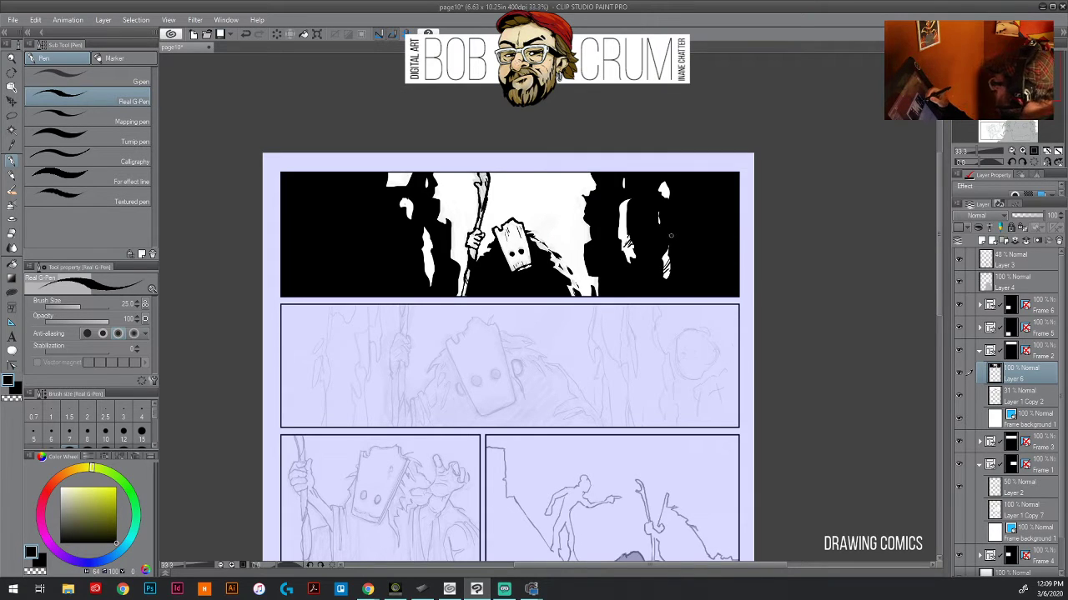
left_click_drag(665, 192, 659, 202)
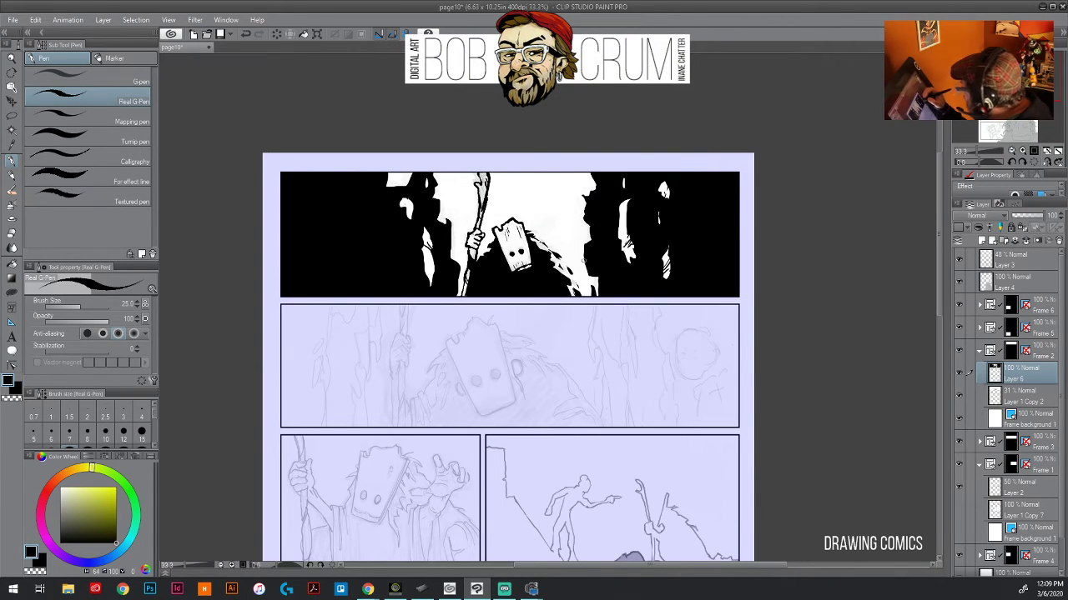
left_click_drag(404, 200, 408, 212)
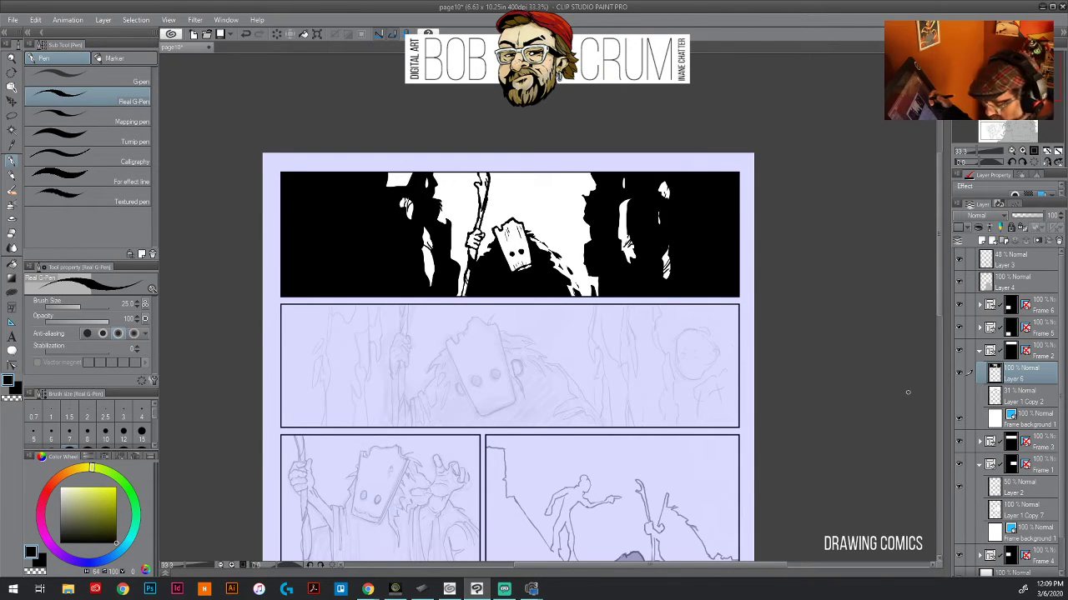
- Collapse the Frame 2 folder and toggle the visibility of the frame folders to check which panel each one holds
left_click_drag(562, 438, 563, 293)
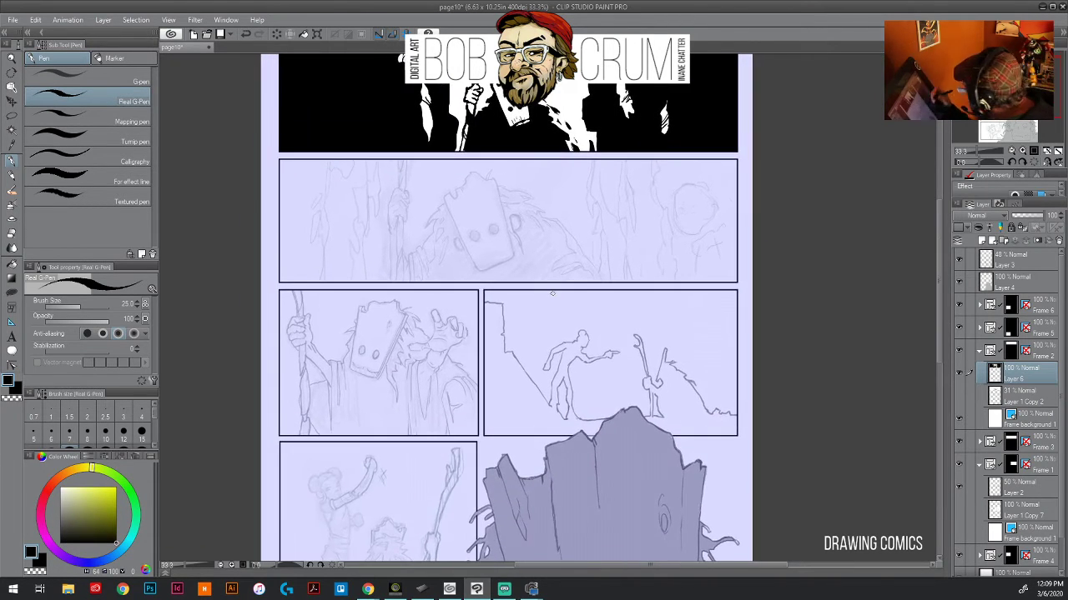
left_click(979, 351)
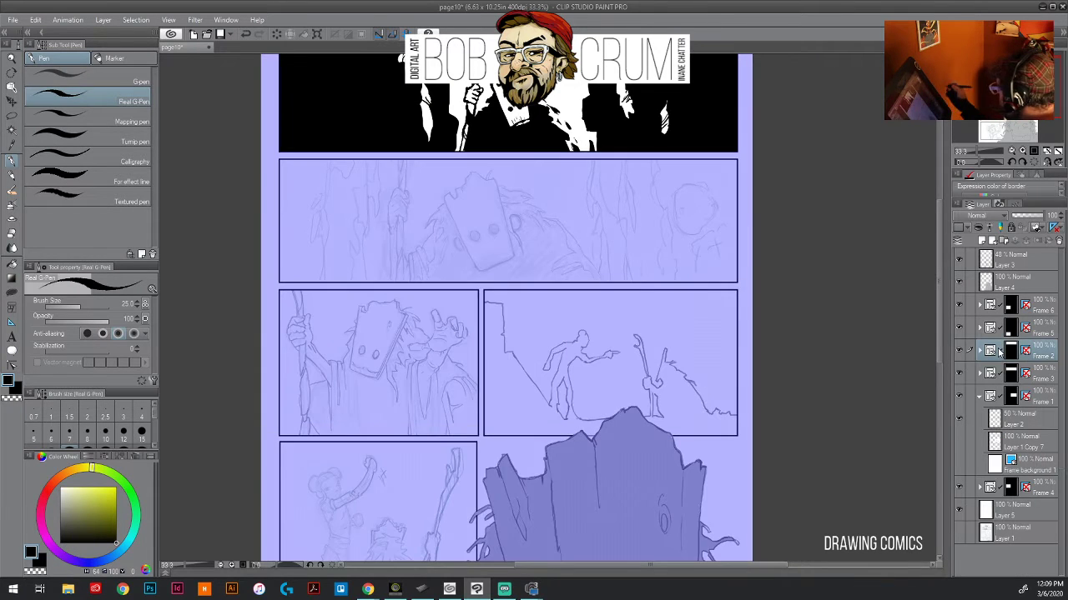
left_click(958, 399)
left_click(959, 400)
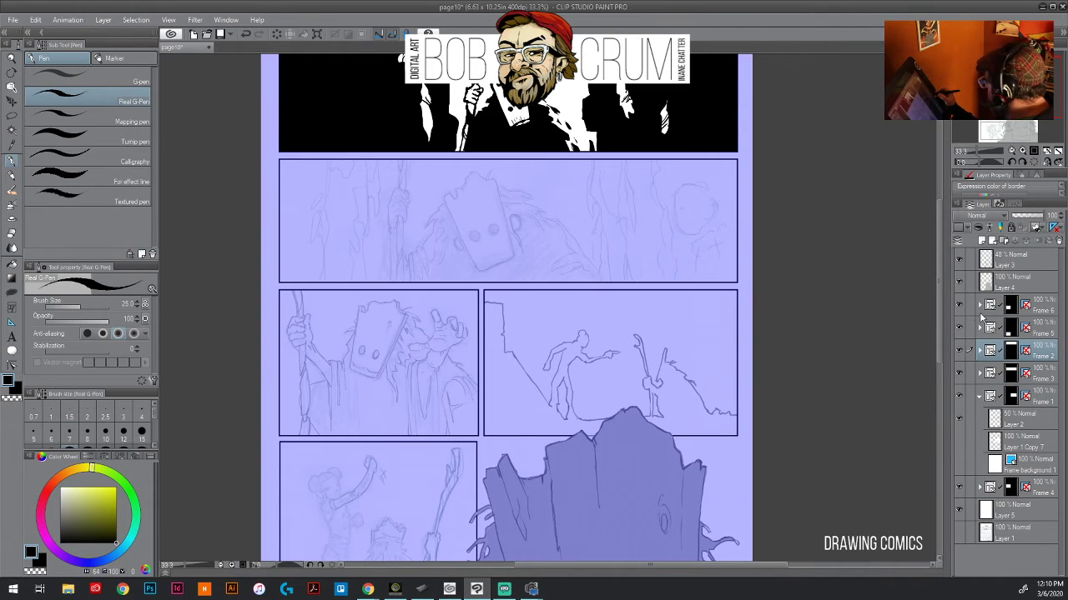
left_click(959, 307)
left_click(958, 307)
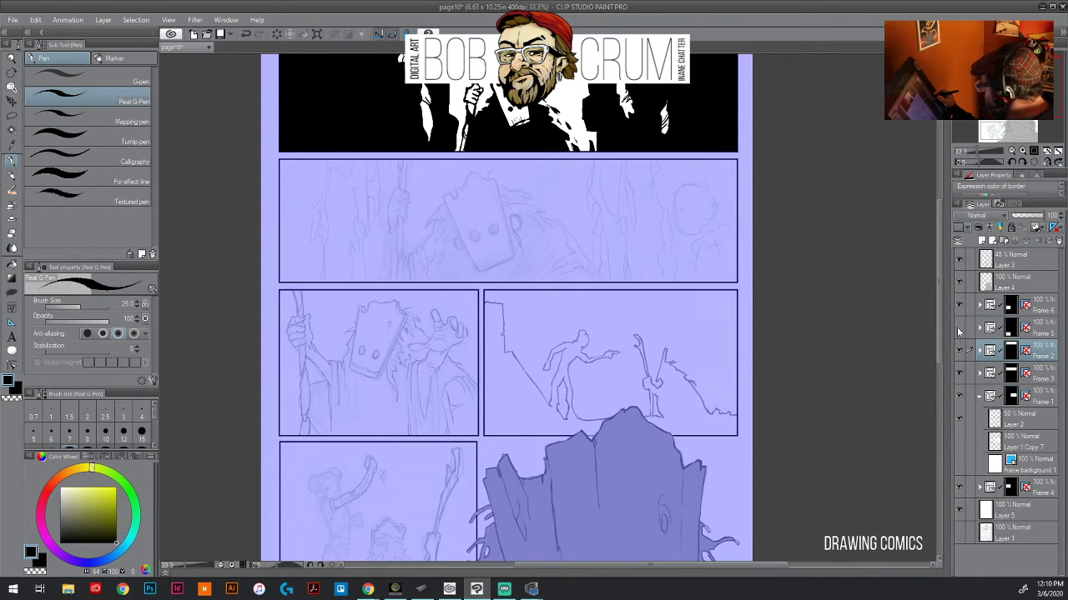
left_click(959, 351)
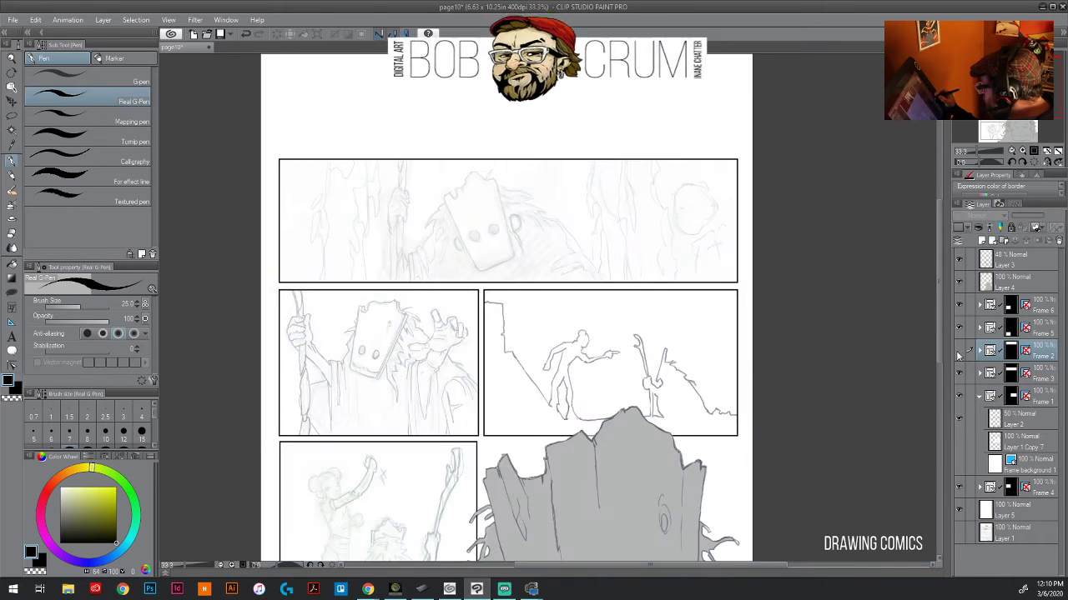
left_click(959, 351)
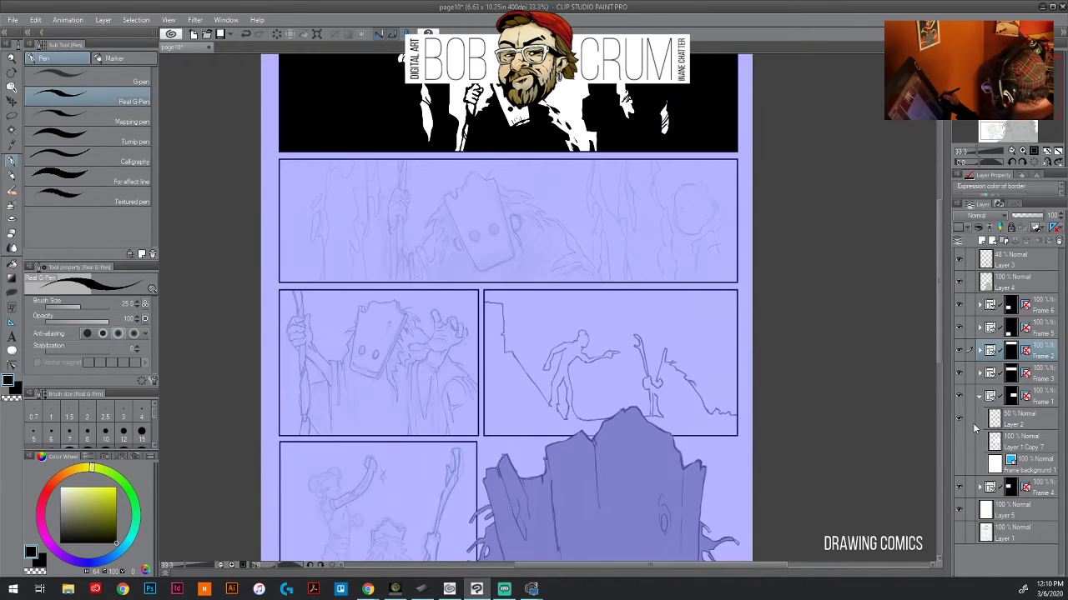
left_click(958, 487)
left_click(958, 487)
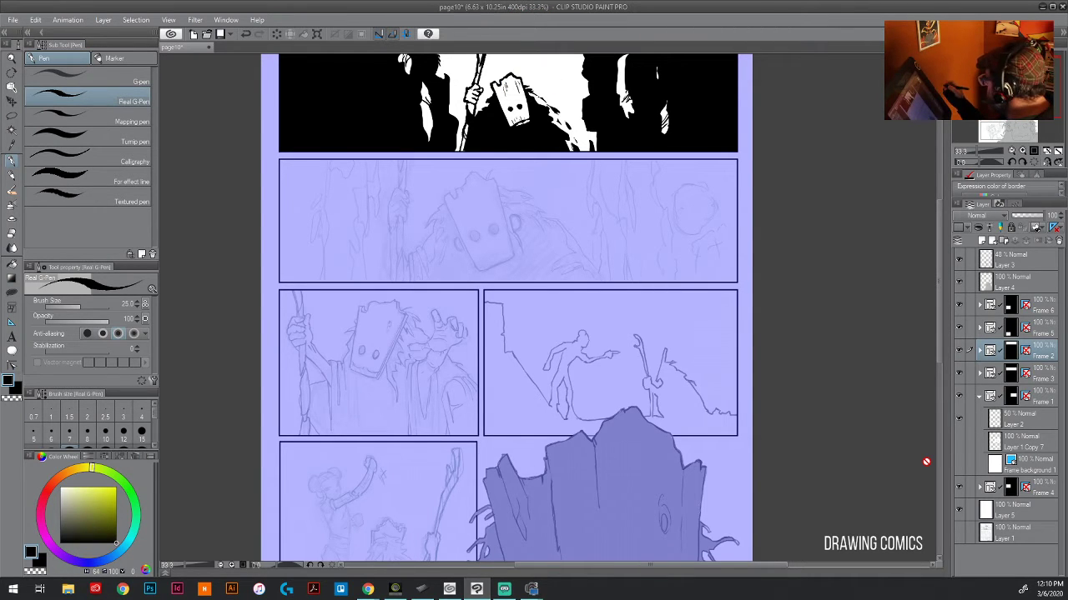
left_click(957, 396)
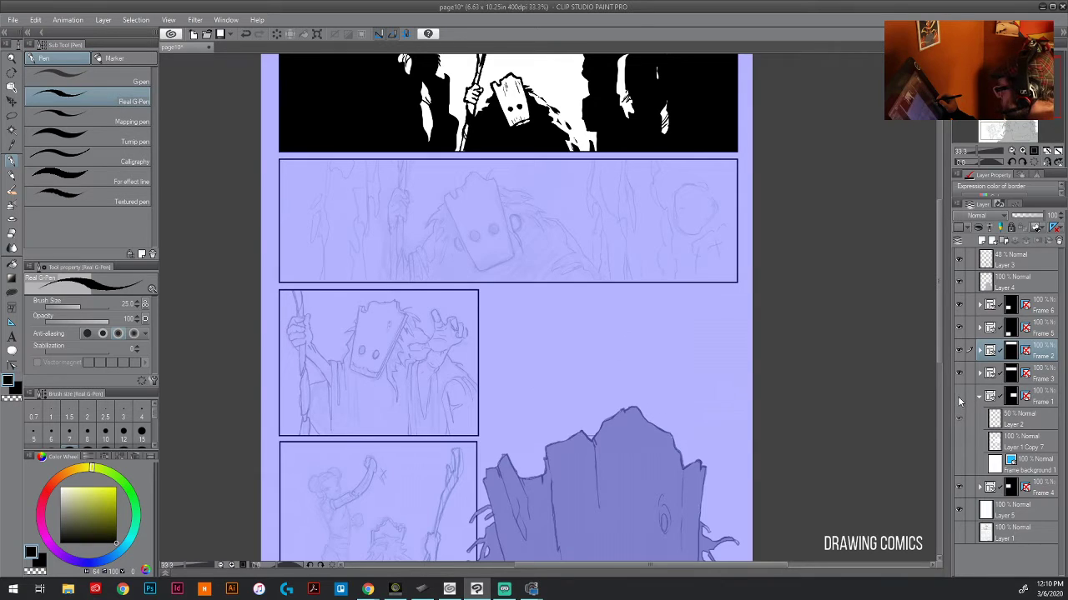
left_click(957, 396)
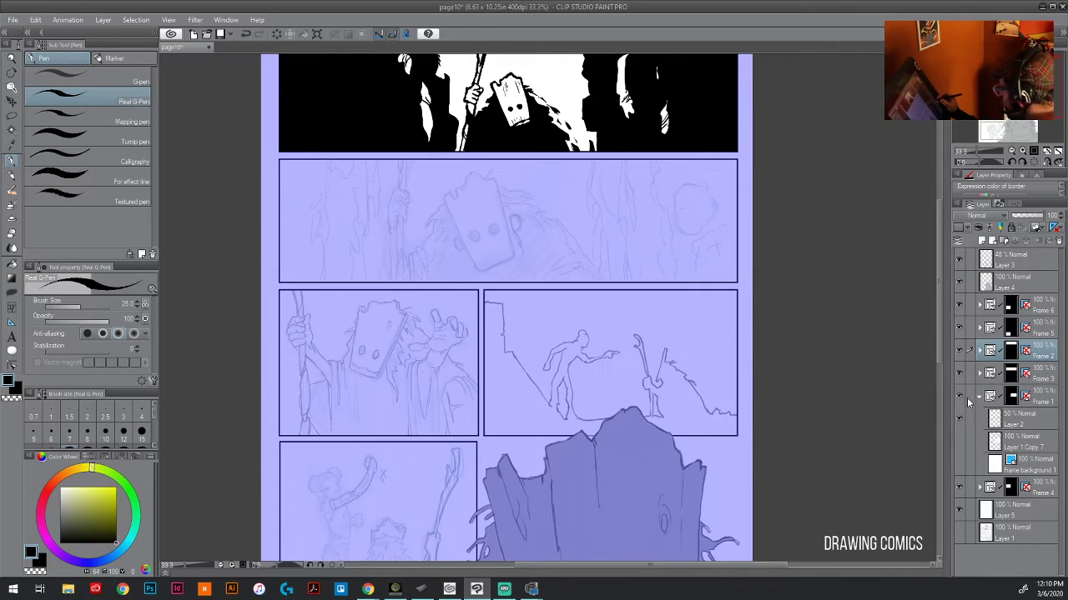
left_click(958, 306)
left_click(959, 306)
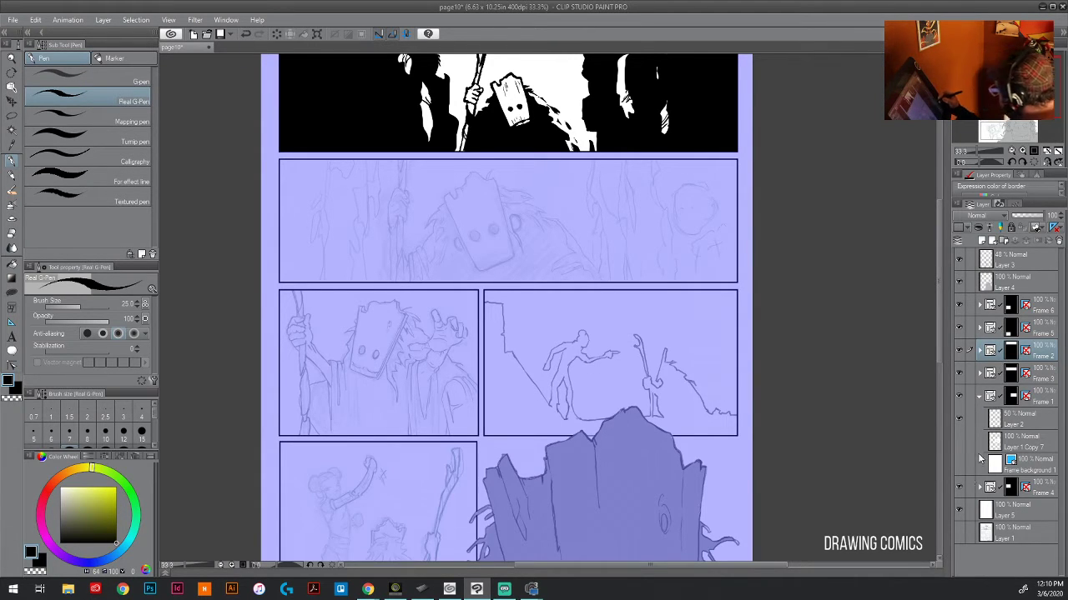
left_click(959, 396)
left_click(958, 395)
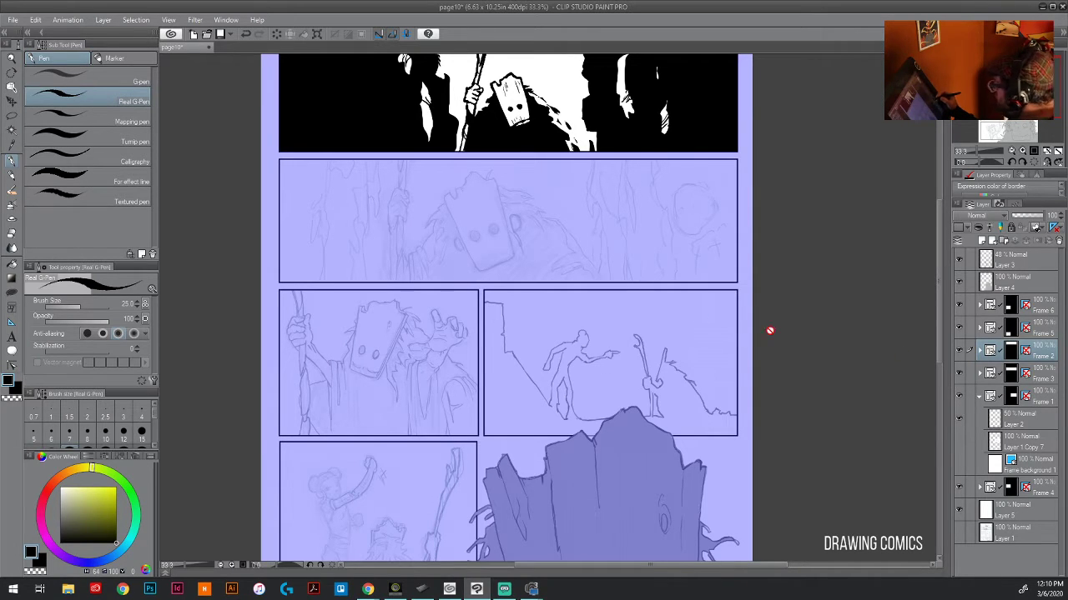
- Select the second panel with the Object tool and add a new raster layer above its sketch in Frame 3
left_click(12, 86)
left_click(502, 262)
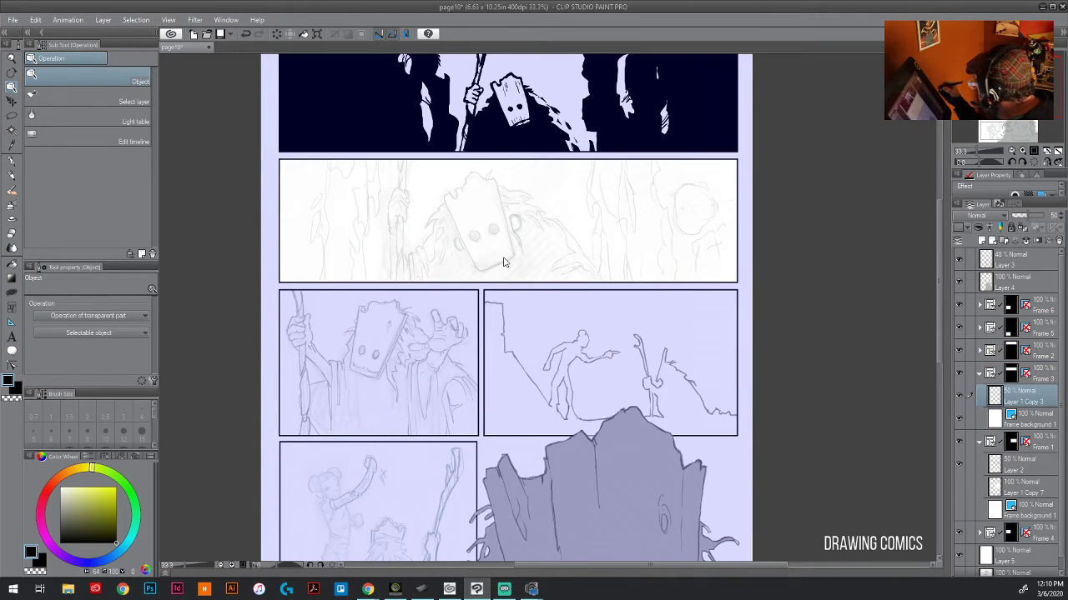
left_click(970, 241)
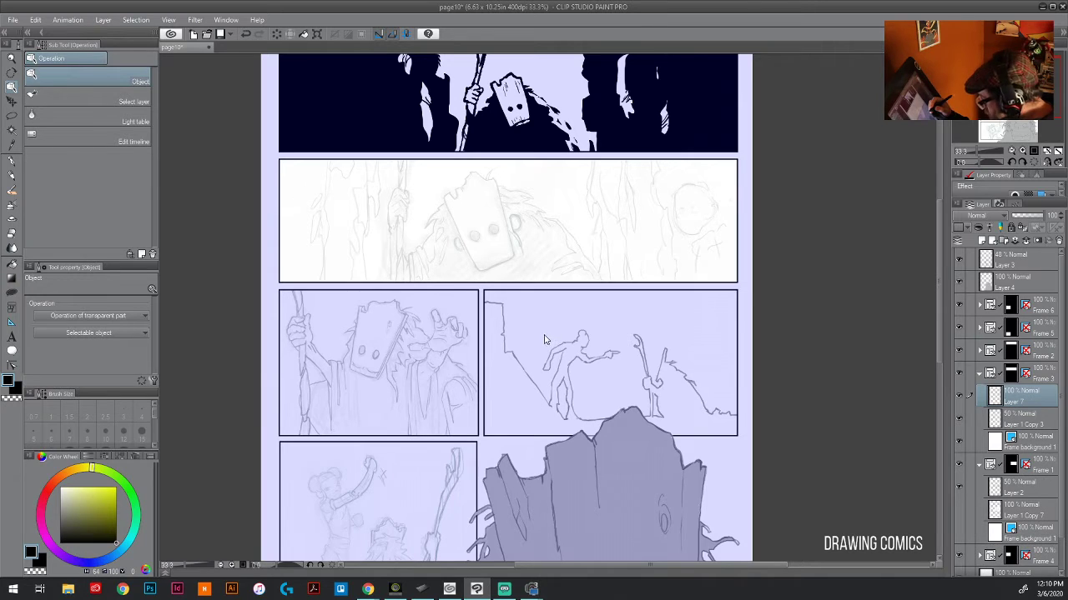
- Ink the fur strands and the ear beside the second panel's mask with the Real G-Pen, marking the areas for solid black with small crosses
key("p")
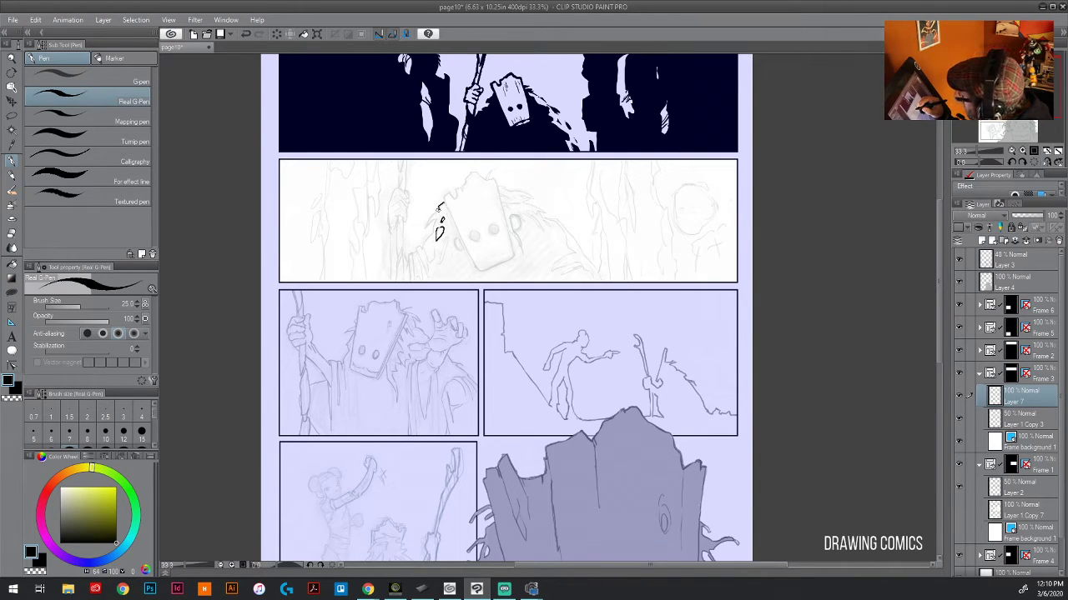
mouse_move(440, 207)
left_mouse_down()
mouse_move(424, 222)
mouse_move(436, 219)
mouse_move(426, 238)
mouse_move(443, 248)
mouse_move(441, 262)
mouse_move(447, 234)
mouse_move(465, 248)
mouse_move(453, 237)
left_mouse_up()
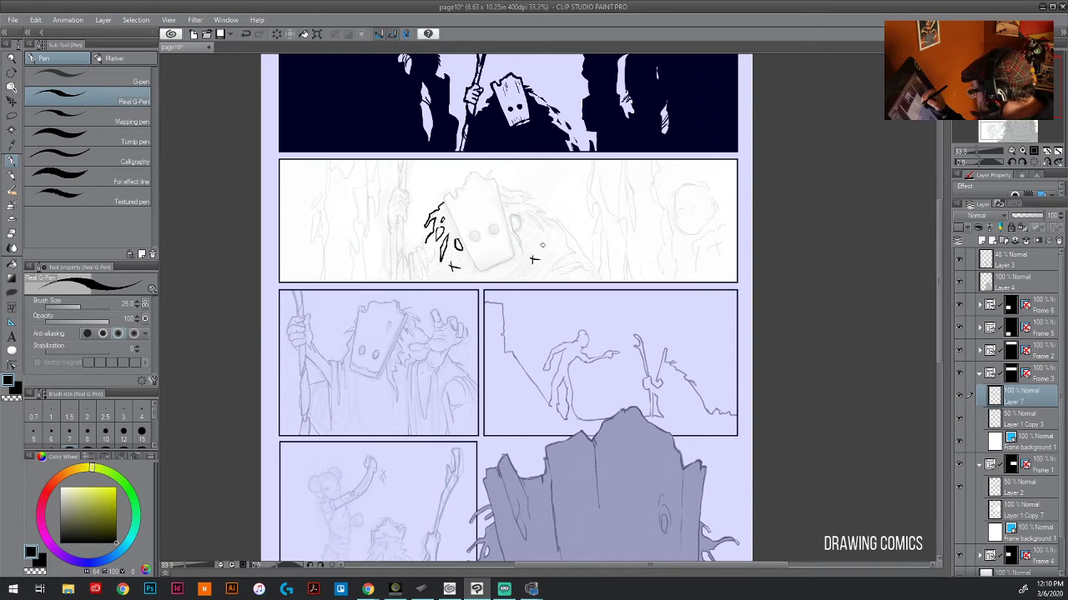
mouse_move(508, 219)
left_mouse_down()
mouse_move(522, 254)
mouse_move(509, 233)
left_mouse_up()
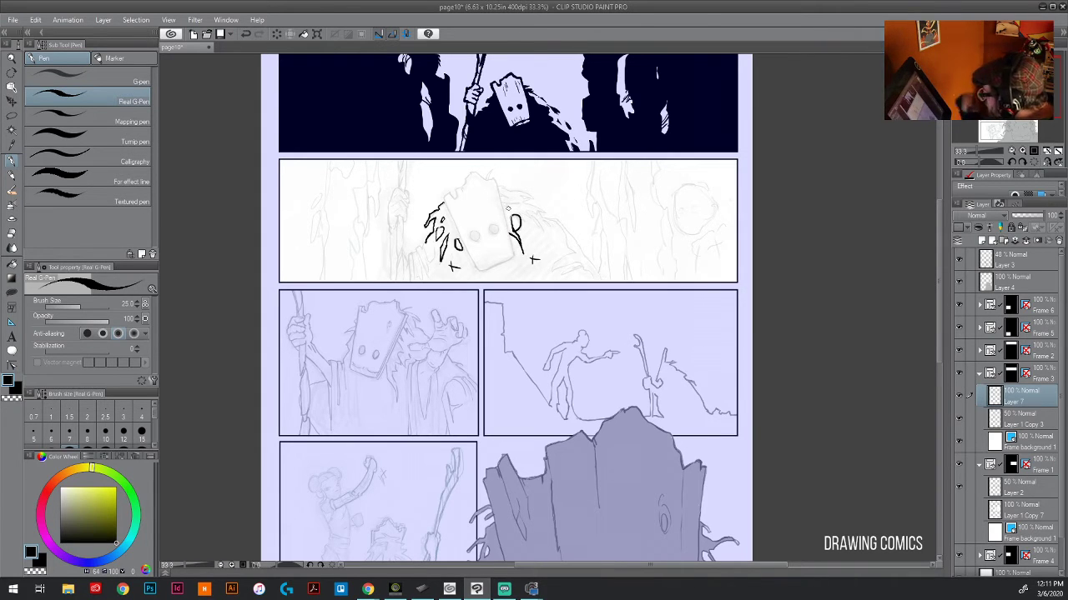
key("u")
mouse_move(532, 249)
left_mouse_down()
mouse_move(532, 259)
mouse_move(532, 249)
mouse_move(513, 250)
mouse_move(530, 217)
left_mouse_up()
key("ctrl+z")
key("ctrl+z")
key("ctrl+z")
key("ctrl+z")
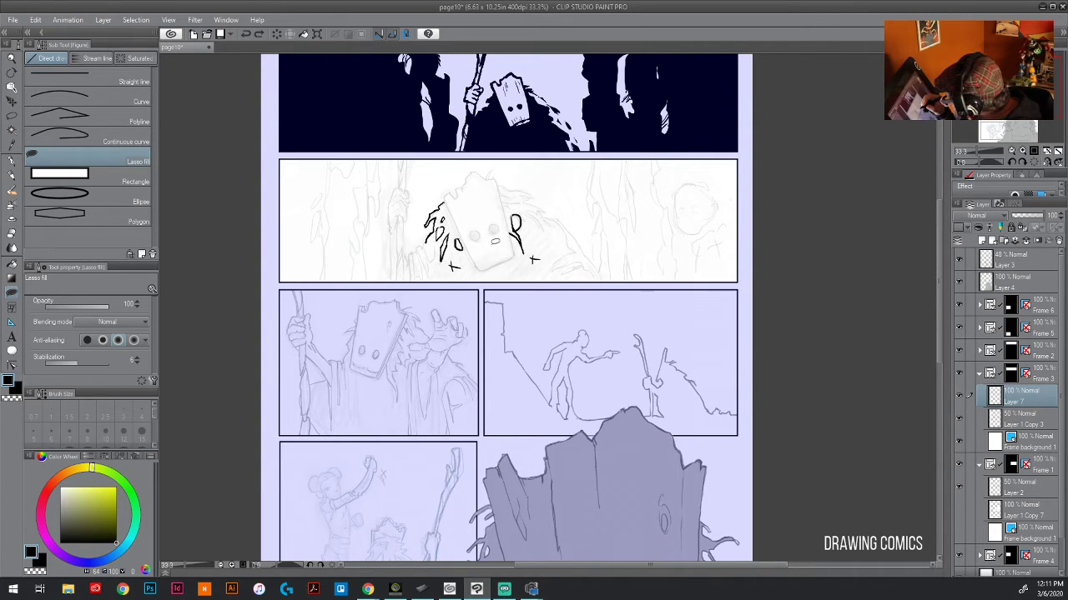
- Ink the second panel's mask with the Real G-Pen: its jagged outline, two round eyes and rough marks along the lower edge
key("p")
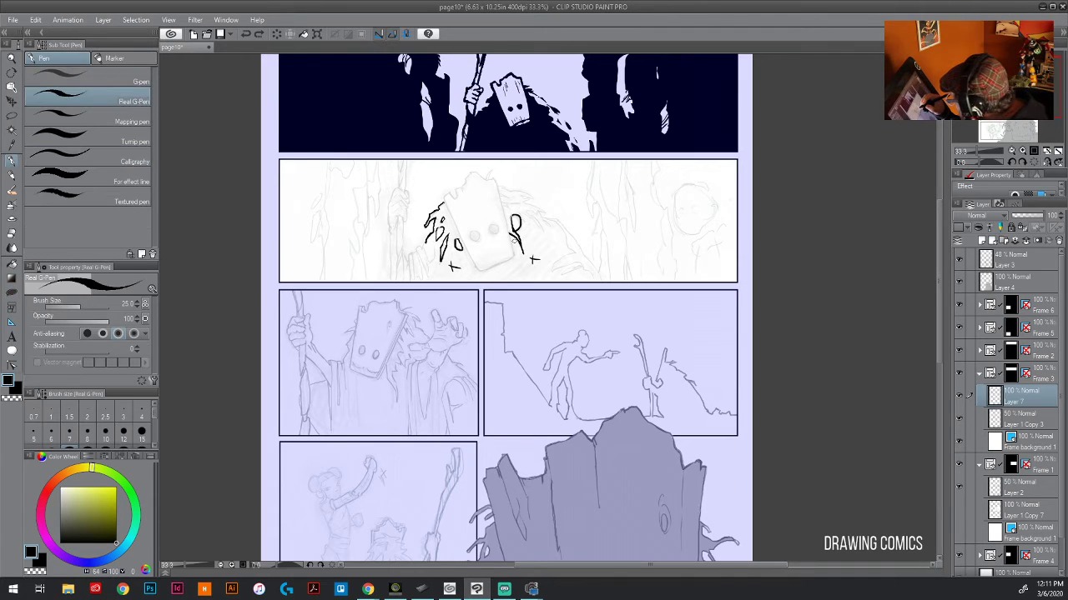
mouse_move(507, 232)
left_mouse_down()
mouse_move(514, 259)
mouse_move(477, 272)
mouse_move(517, 255)
mouse_move(458, 233)
mouse_move(443, 194)
mouse_move(459, 197)
mouse_move(482, 175)
left_mouse_up()
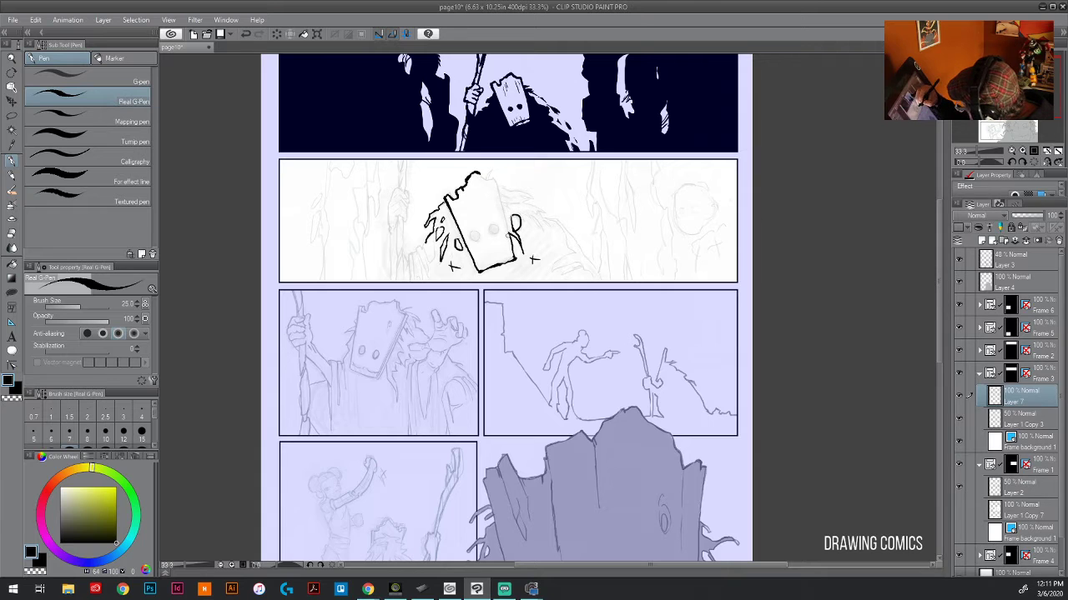
left_click_drag(509, 242, 491, 175)
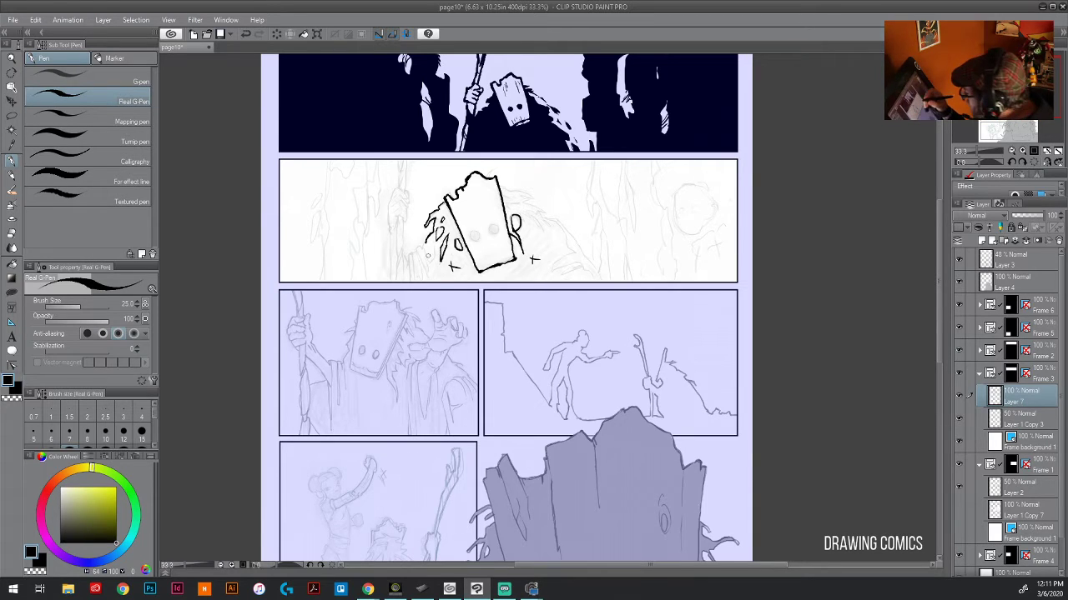
mouse_move(478, 230)
left_mouse_down()
mouse_move(471, 239)
mouse_move(500, 232)
mouse_move(487, 232)
mouse_move(492, 273)
left_mouse_up()
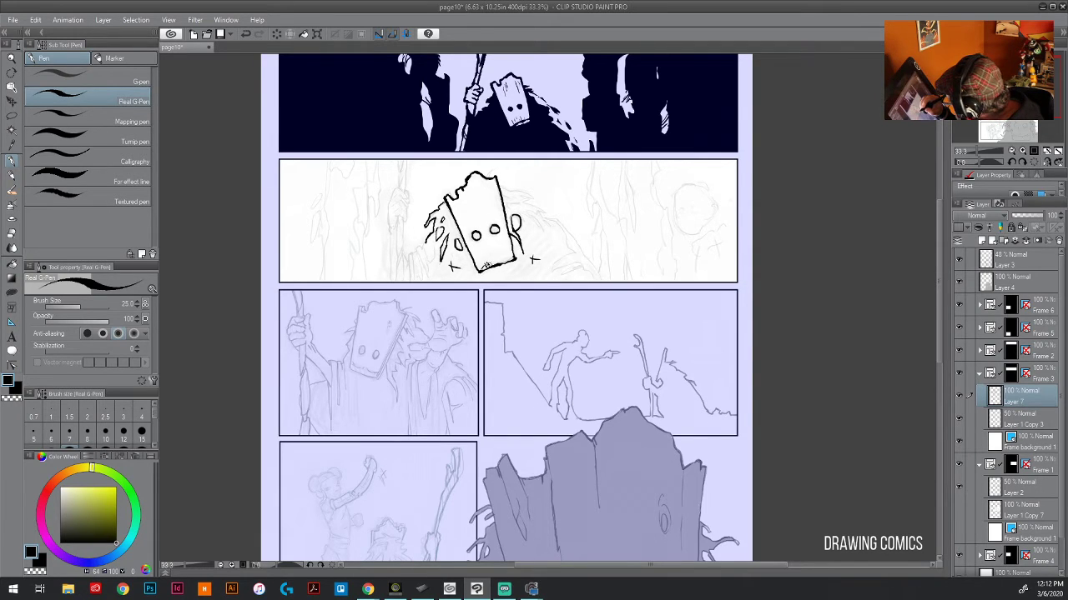
left_click_drag(498, 253, 506, 263)
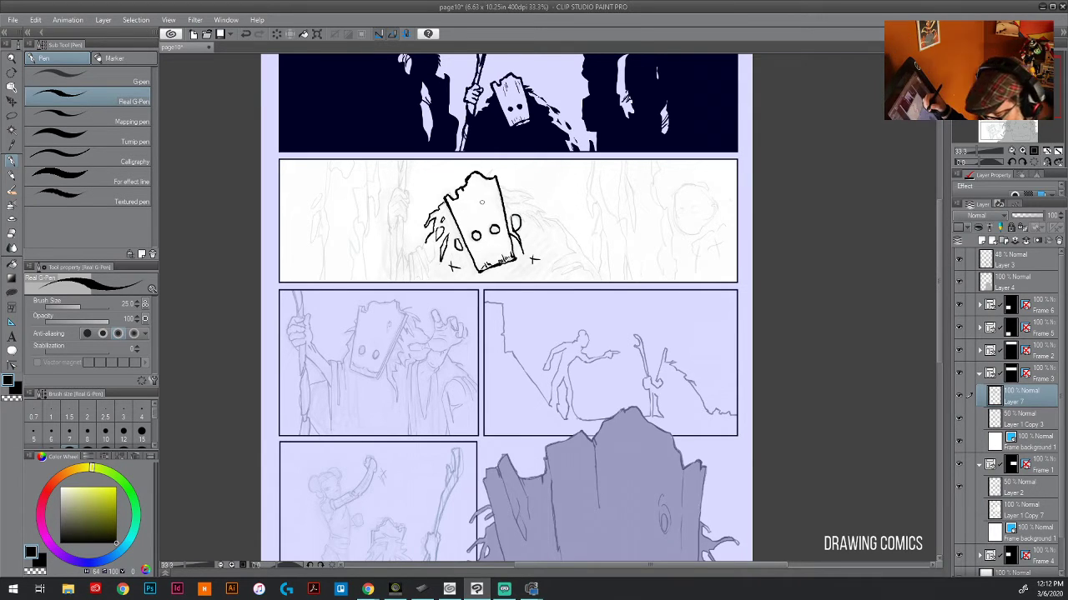
- Extend the jagged fur from beside the mask down the figure's shoulder to the second panel's lower border
left_click_drag(599, 441, 483, 152)
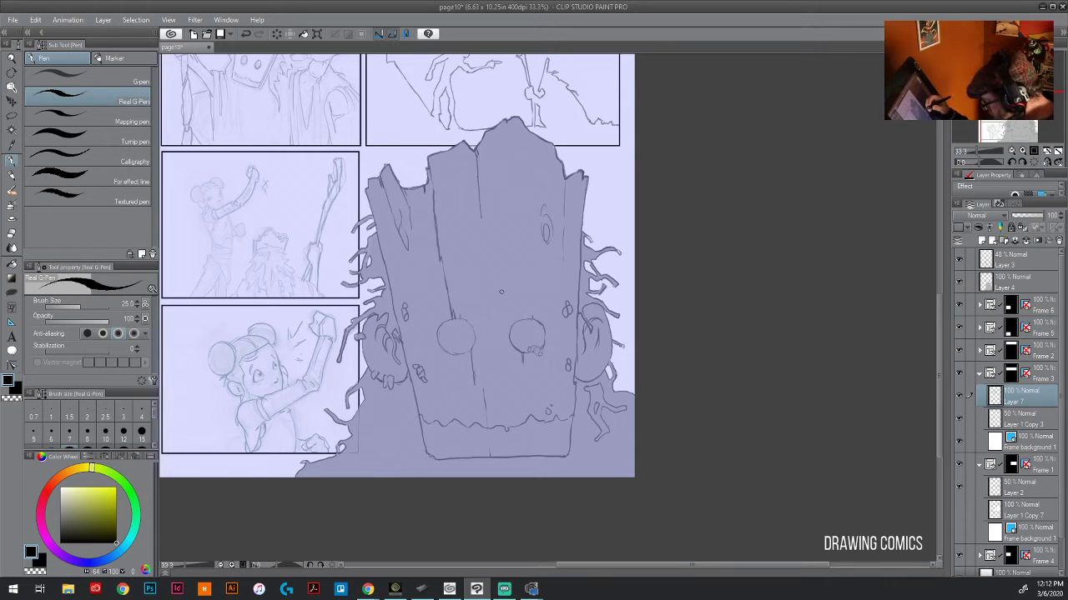
left_click_drag(392, 92, 519, 361)
left_click_drag(466, 299, 472, 305)
left_click_drag(442, 272, 453, 284)
mouse_move(449, 283)
left_mouse_down()
mouse_move(456, 295)
mouse_move(437, 293)
mouse_move(446, 304)
mouse_move(430, 307)
left_mouse_up()
left_click_drag(439, 302, 429, 322)
mouse_move(438, 280)
left_mouse_down()
mouse_move(431, 292)
mouse_move(437, 286)
left_mouse_up()
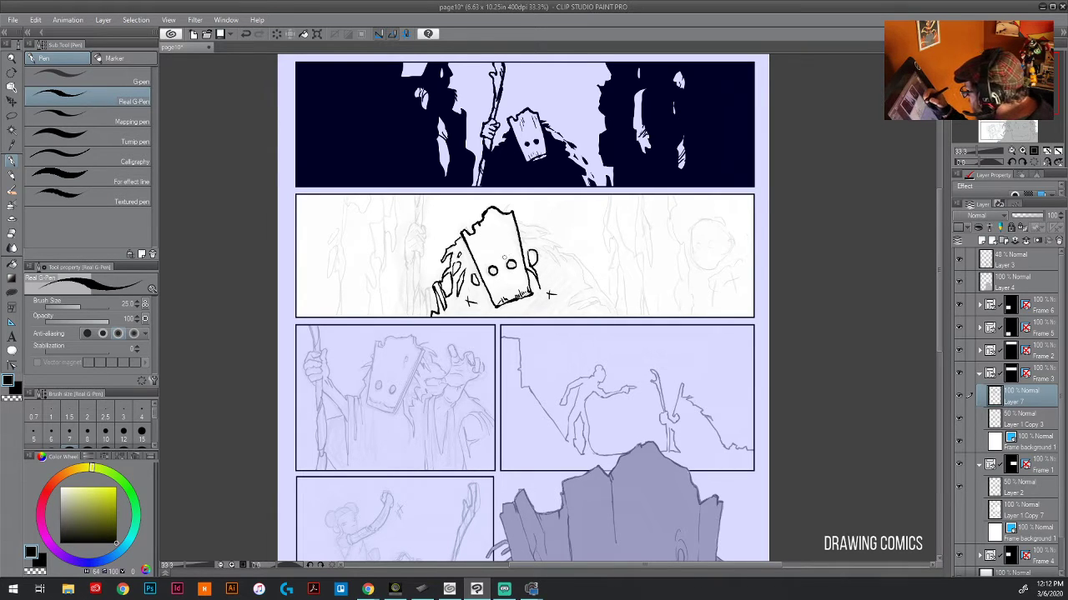
- Ink the jagged fur from the second panel's mask top over the far shoulder to the lower border, adding strands beside the ear
left_click_drag(499, 214, 506, 207)
left_click_drag(502, 211, 513, 201)
mouse_move(506, 211)
left_mouse_down()
mouse_move(512, 202)
mouse_move(522, 212)
left_mouse_up()
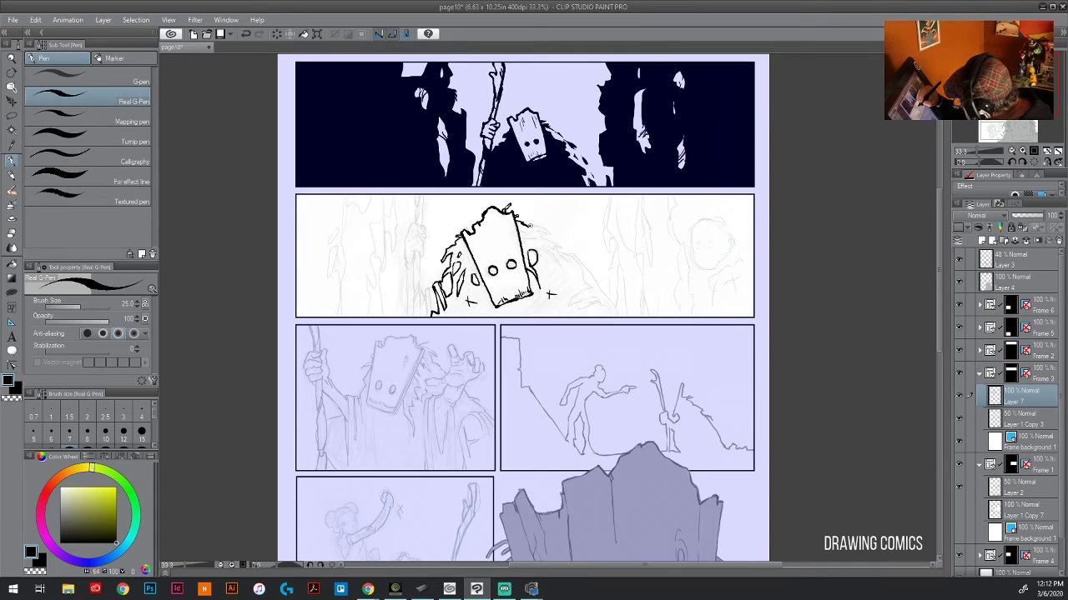
left_click_drag(528, 224, 559, 243)
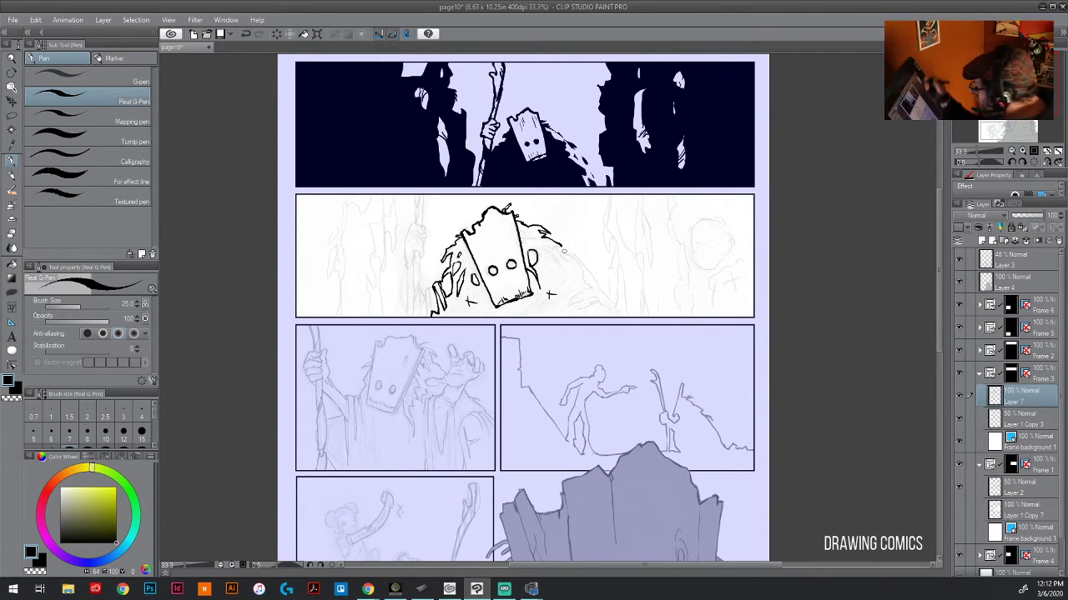
mouse_move(556, 249)
left_mouse_down()
mouse_move(581, 261)
mouse_move(623, 315)
mouse_move(569, 269)
mouse_move(575, 254)
mouse_move(571, 299)
mouse_move(600, 298)
mouse_move(584, 312)
mouse_move(609, 304)
mouse_move(614, 318)
left_mouse_up()
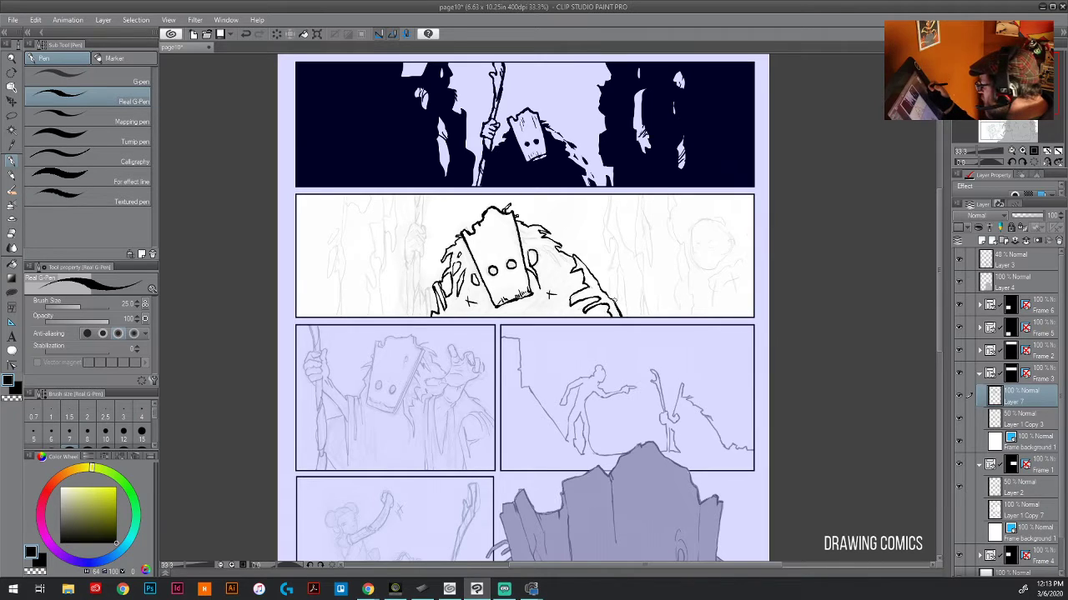
mouse_move(537, 251)
left_mouse_down()
mouse_move(564, 269)
mouse_move(561, 253)
left_mouse_up()
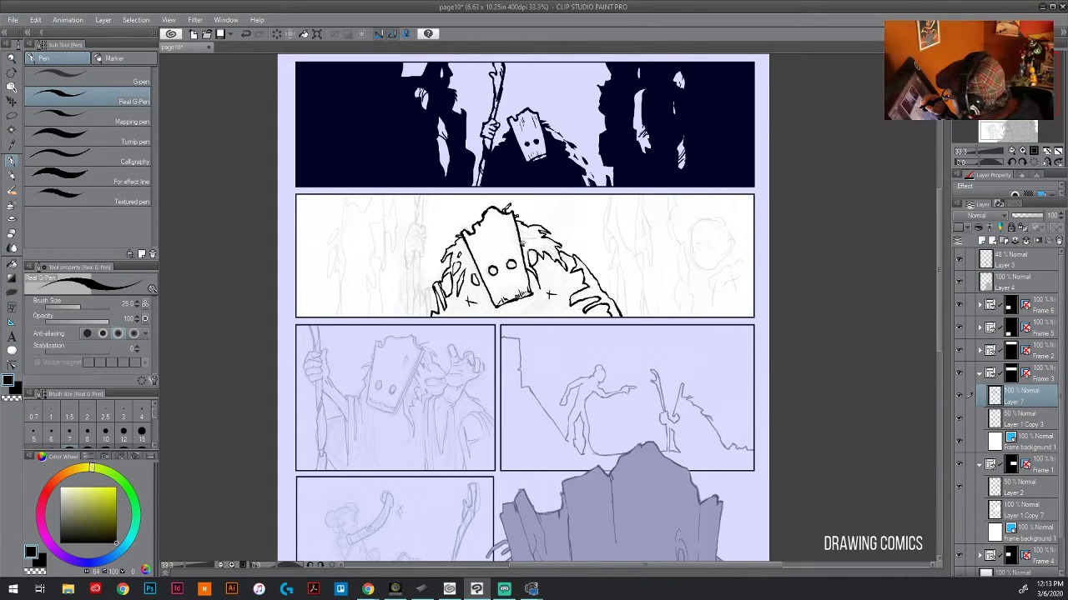
left_click_drag(537, 246, 515, 228)
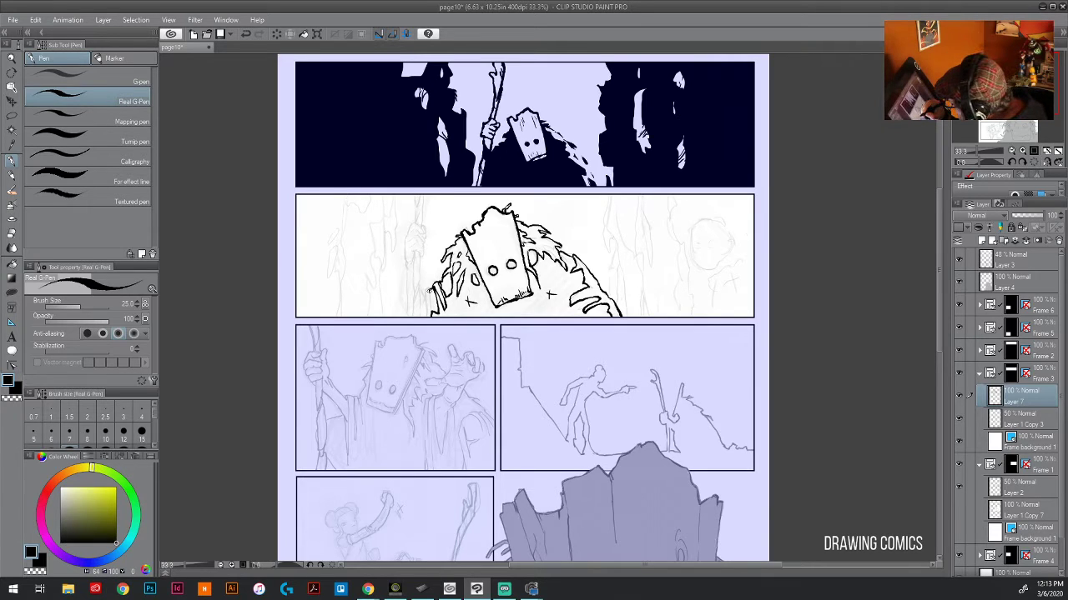
- Ink the sleeve edge and the figure's raised hand gripping the staff in the second panel, including the knuckles and fingers
mouse_move(424, 297)
left_mouse_down()
mouse_move(421, 317)
mouse_move(431, 315)
left_mouse_up()
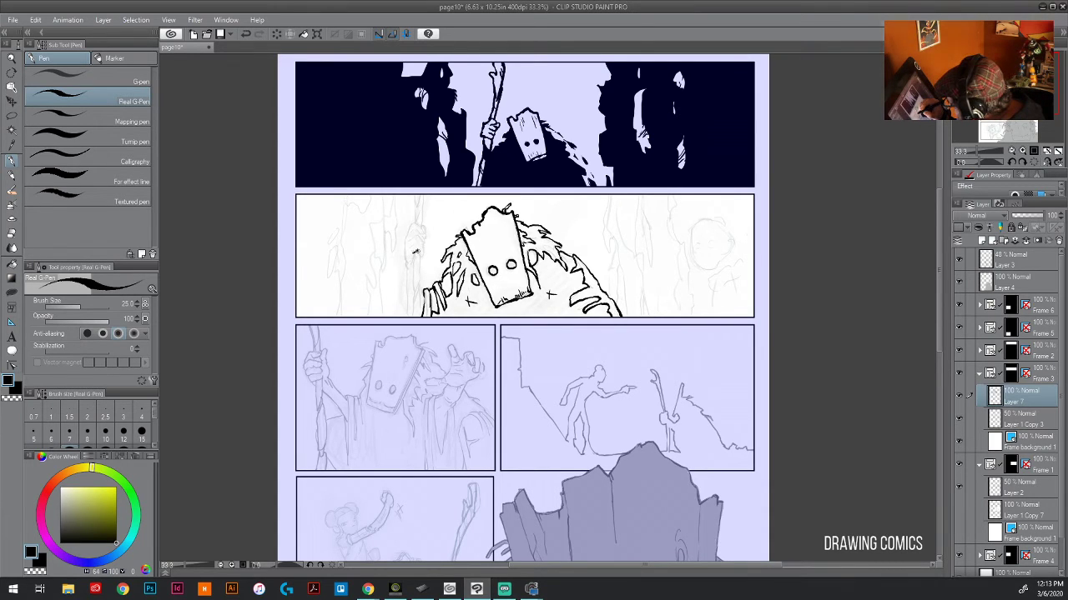
left_click_drag(416, 243, 420, 257)
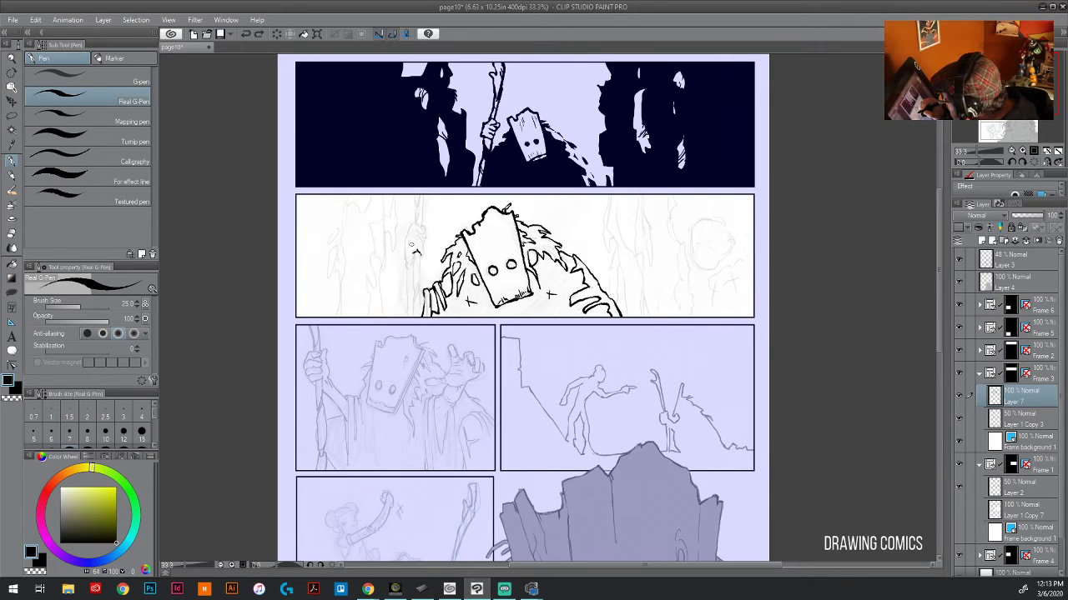
left_click_drag(409, 247, 425, 249)
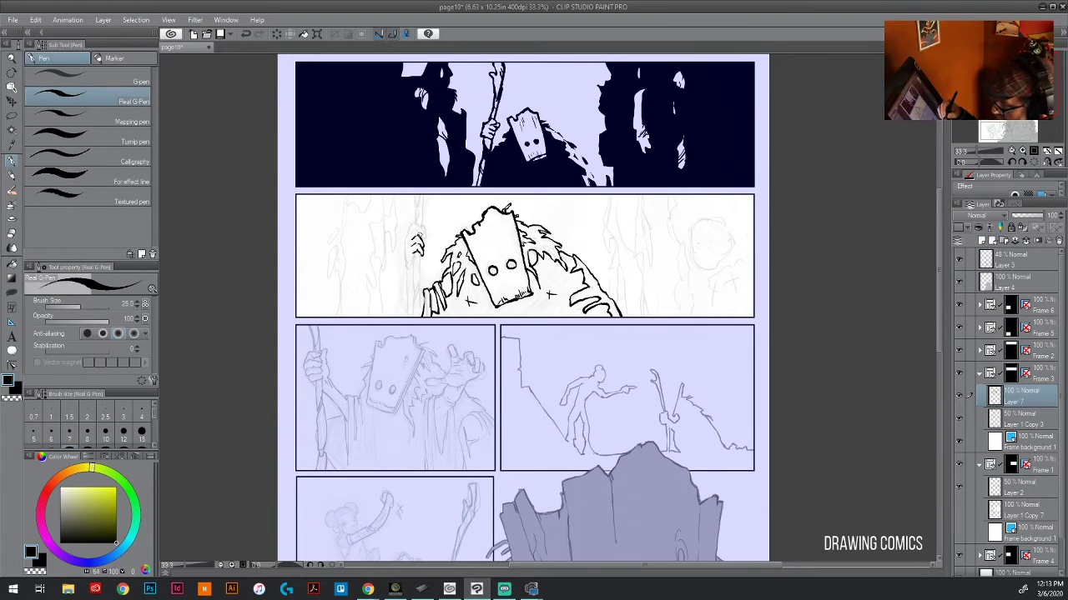
left_click_drag(409, 235, 423, 234)
mouse_move(418, 231)
left_mouse_down()
mouse_move(425, 242)
mouse_move(407, 244)
mouse_move(410, 227)
left_mouse_up()
left_click_drag(407, 223, 412, 234)
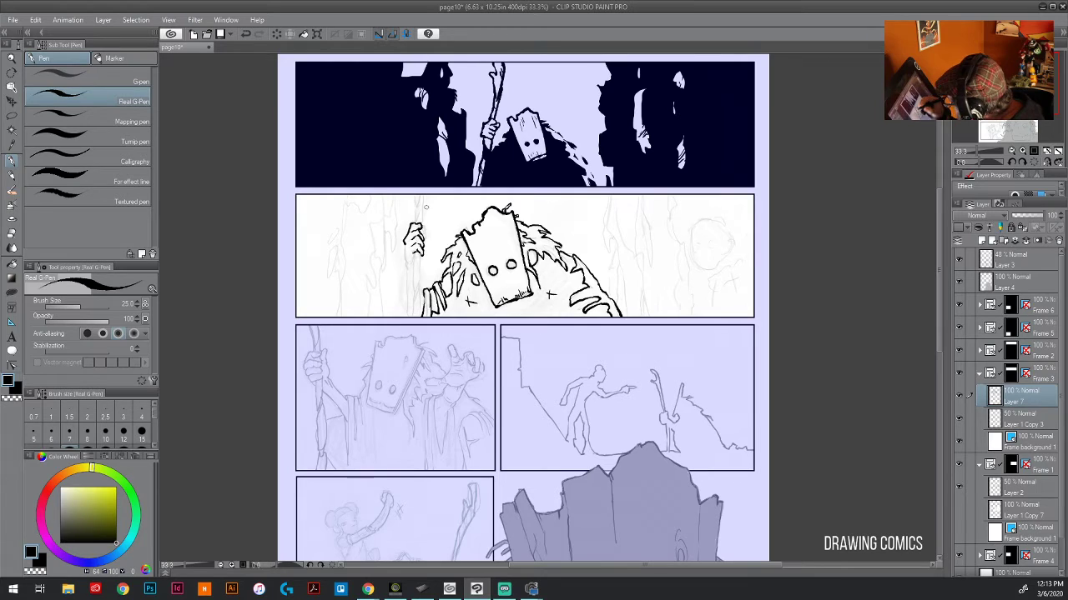
mouse_move(403, 244)
left_mouse_down()
mouse_move(413, 292)
mouse_move(421, 252)
left_mouse_up()
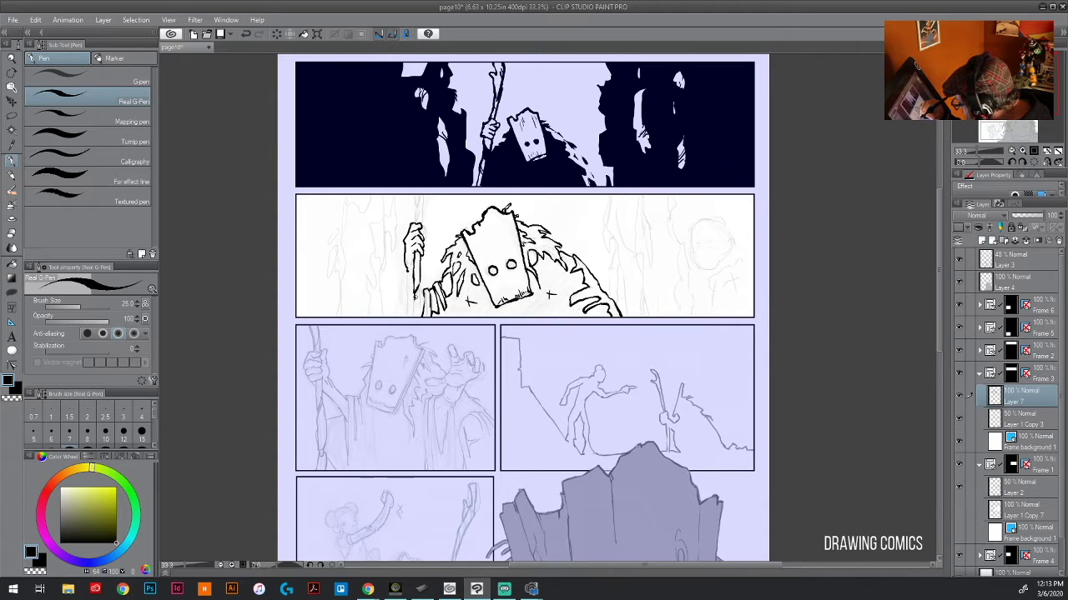
- Ink the forearm and the staff from the second panel's lower border, through the hand, up to the upper border
left_click_drag(417, 288, 419, 317)
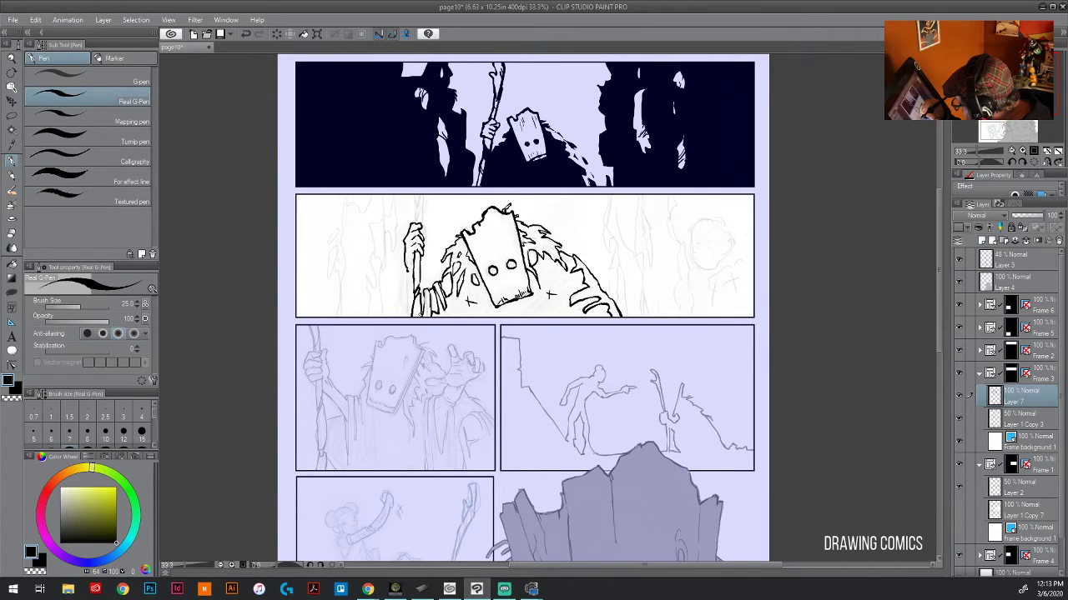
left_click_drag(407, 268, 409, 317)
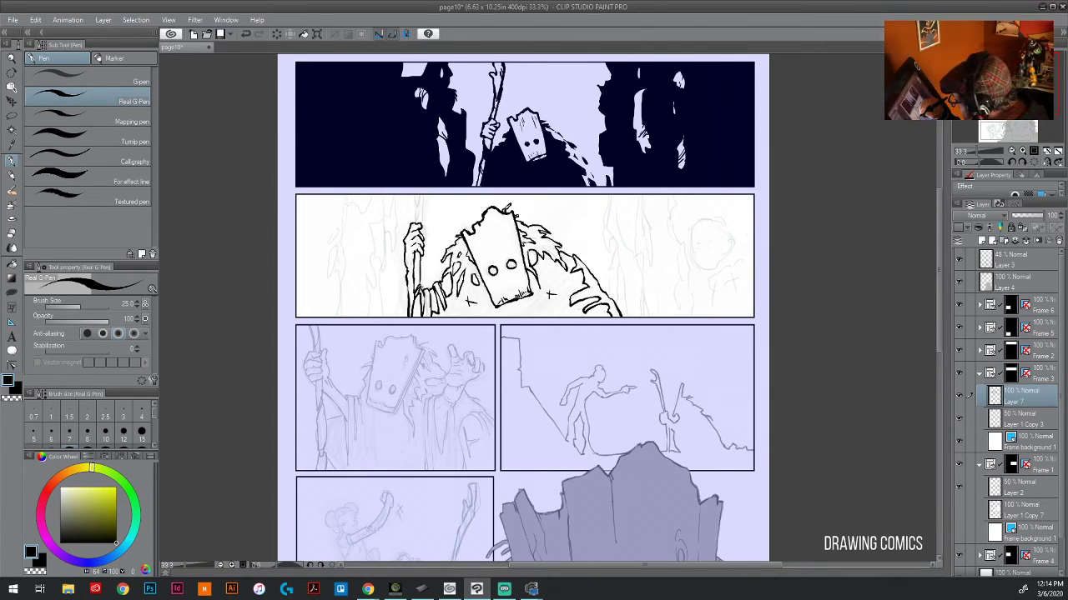
left_click_drag(407, 262, 415, 273)
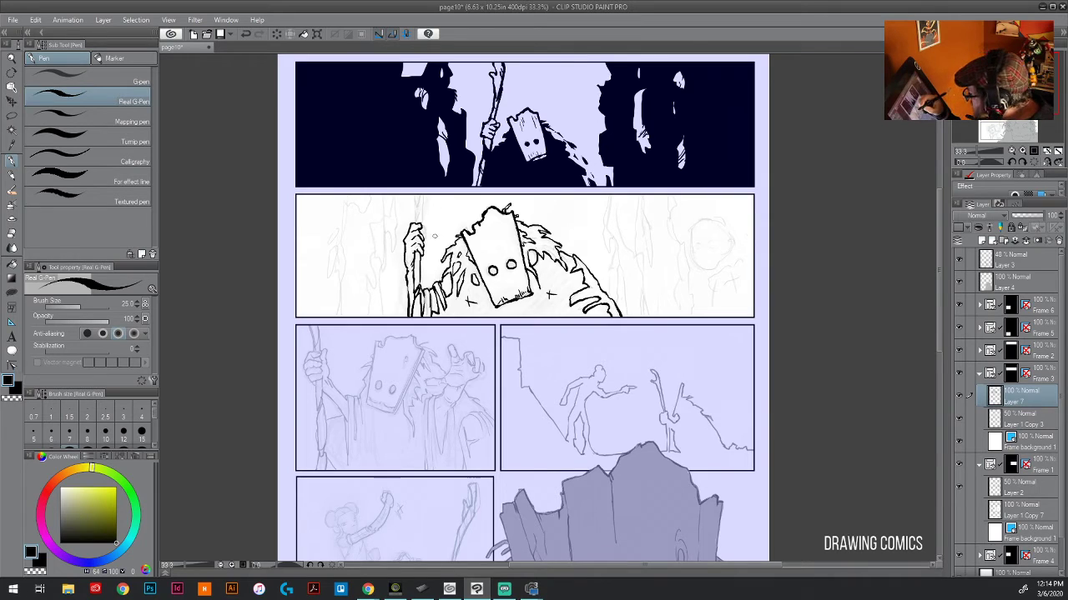
left_click_drag(422, 229, 425, 239)
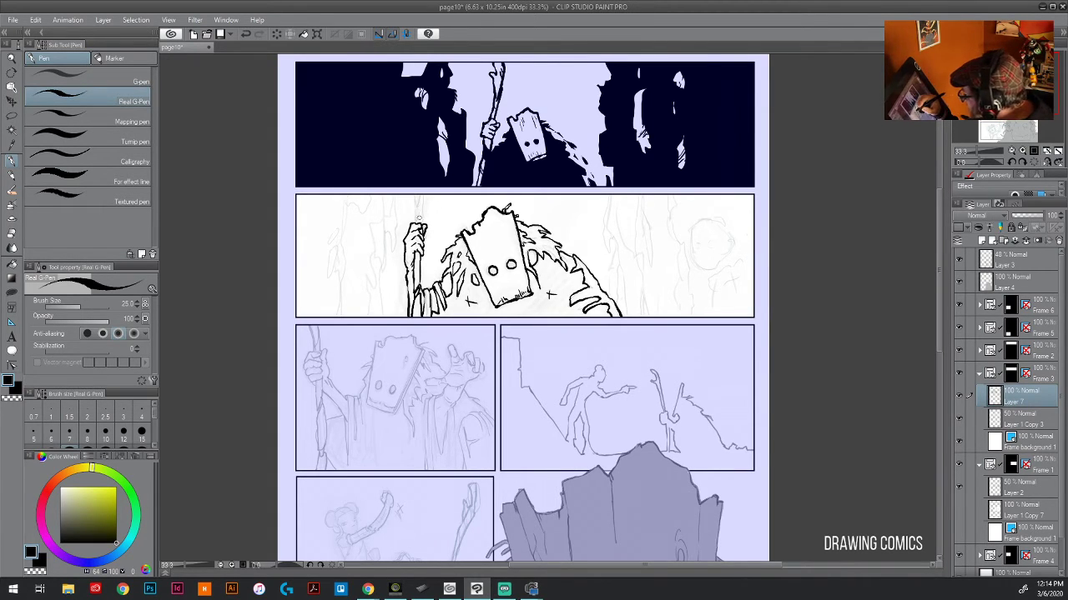
mouse_move(415, 222)
left_mouse_down()
mouse_move(415, 193)
mouse_move(421, 210)
left_mouse_up()
left_click_drag(423, 216, 419, 193)
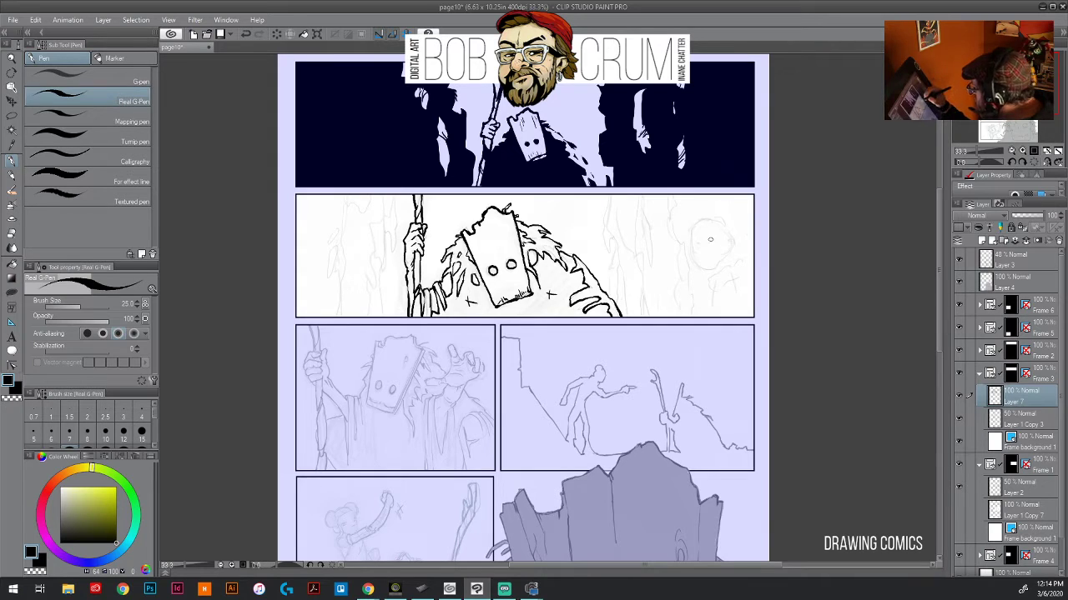
- Ink the small capped face at the second panel's far end, the ragged shape beneath it and the tree trunk edge beside it
mouse_move(715, 242)
left_mouse_down()
mouse_move(701, 246)
mouse_move(705, 259)
mouse_move(695, 226)
mouse_move(727, 246)
mouse_move(713, 269)
mouse_move(725, 251)
mouse_move(695, 259)
mouse_move(689, 243)
mouse_move(728, 251)
mouse_move(714, 221)
mouse_move(731, 231)
mouse_move(707, 281)
mouse_move(722, 291)
left_mouse_up()
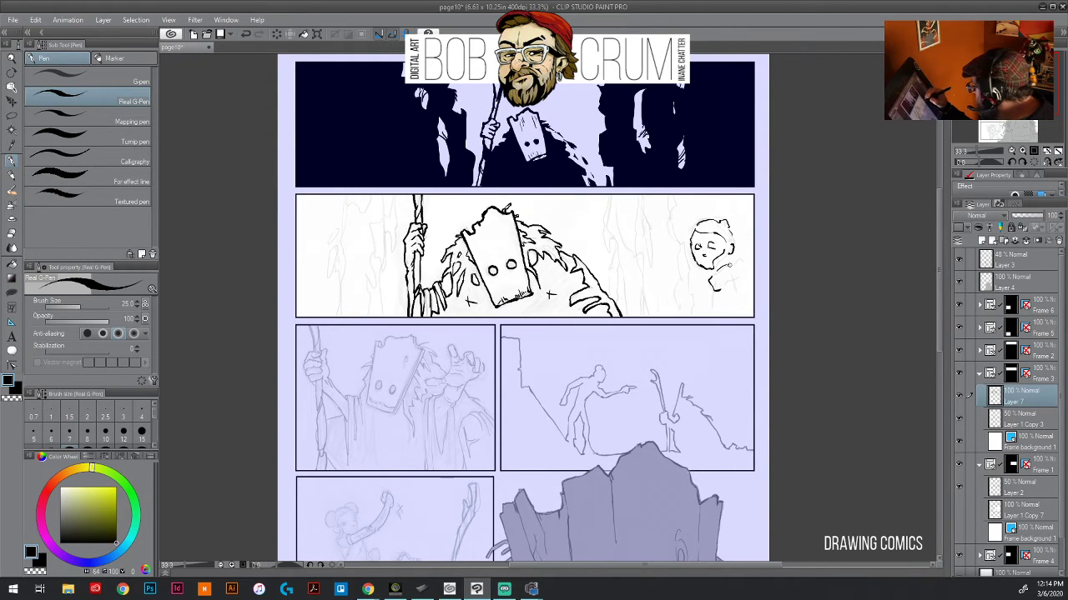
mouse_move(672, 208)
left_mouse_down()
mouse_move(678, 240)
mouse_move(673, 197)
left_mouse_up()
left_click_drag(683, 244, 674, 317)
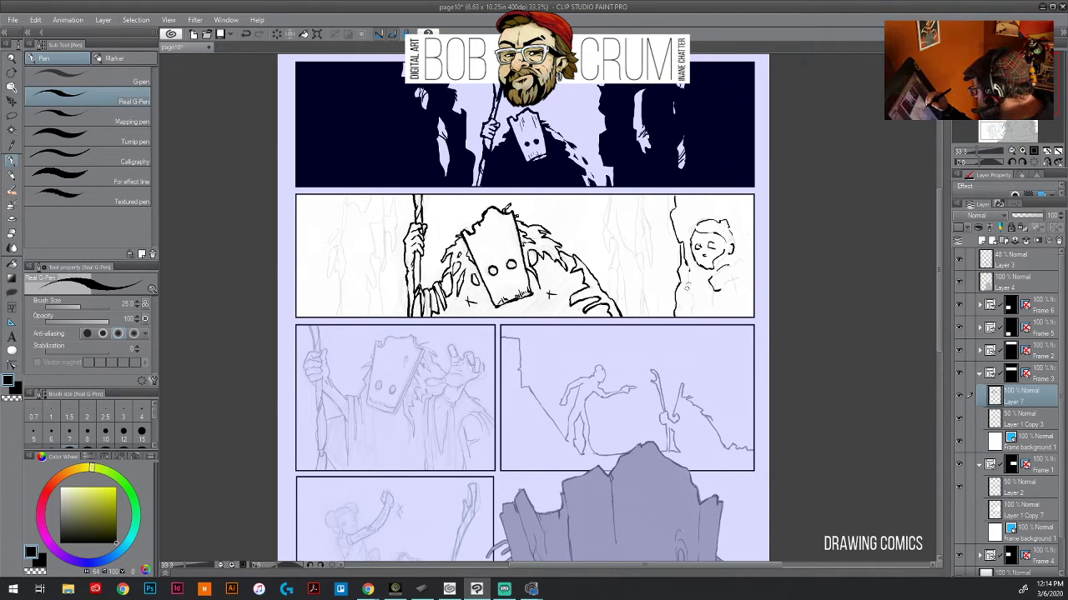
left_click_drag(687, 264, 694, 318)
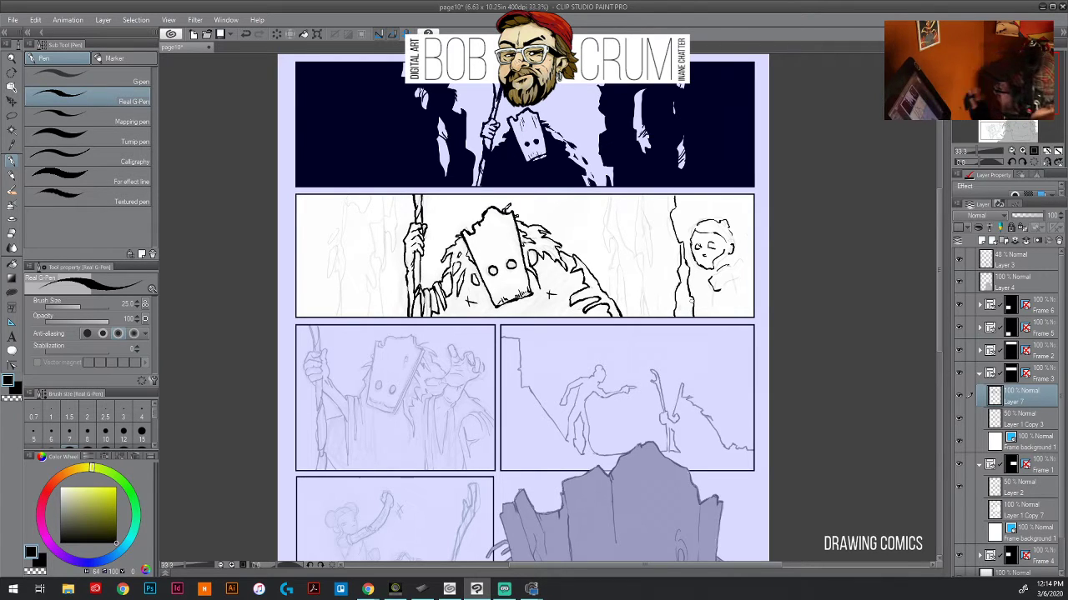
left_click_drag(679, 249, 664, 194)
mouse_move(713, 260)
left_mouse_down()
mouse_move(715, 272)
mouse_move(731, 227)
mouse_move(694, 230)
left_mouse_up()
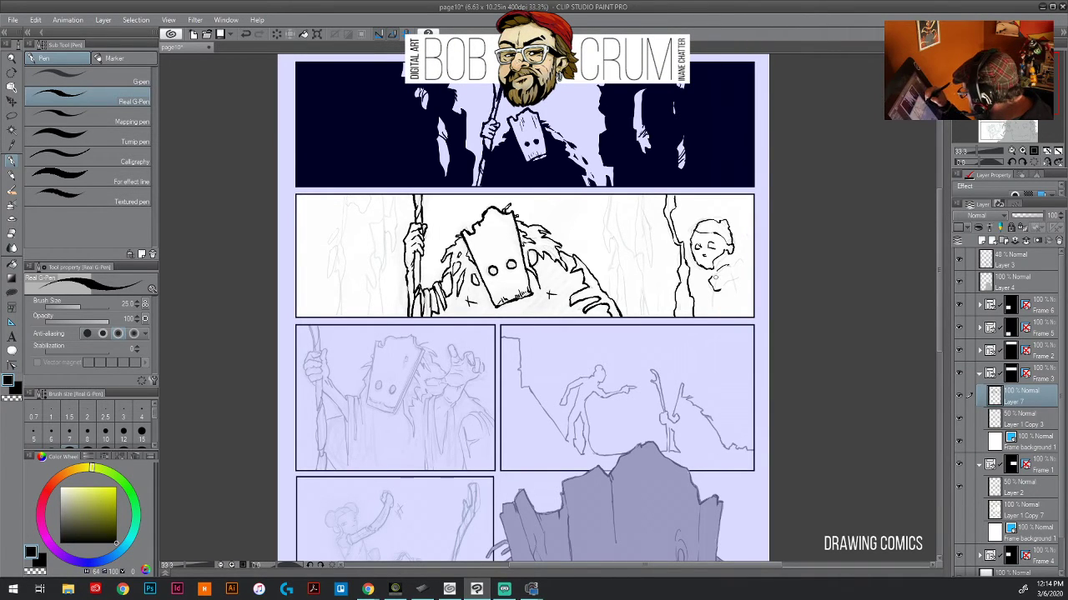
mouse_move(721, 270)
left_mouse_down()
mouse_move(715, 278)
mouse_move(744, 268)
left_mouse_up()
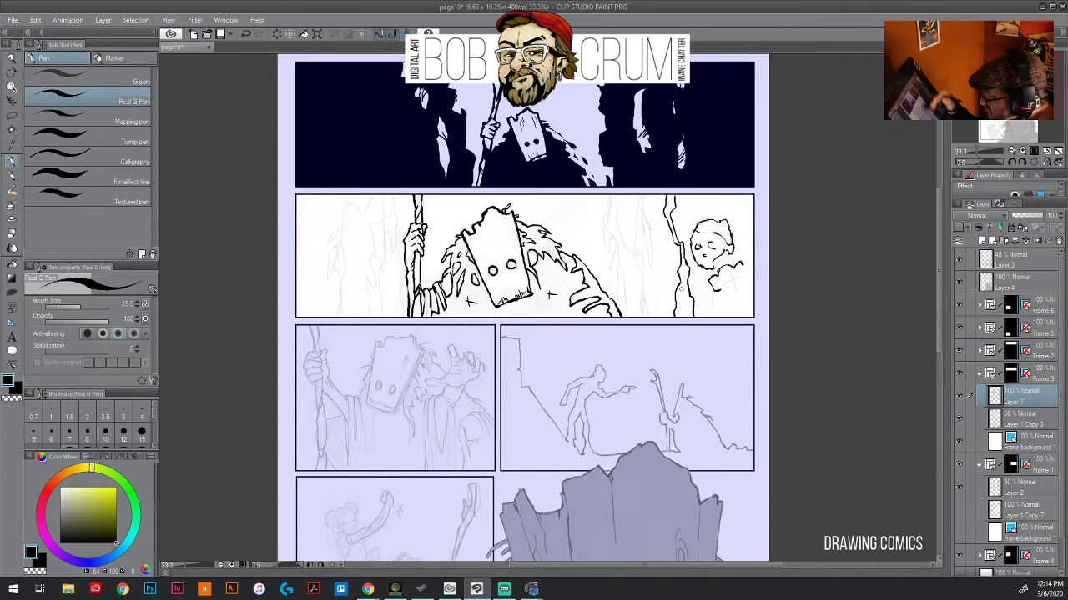
mouse_move(723, 285)
left_mouse_down()
mouse_move(738, 294)
mouse_move(754, 276)
mouse_move(748, 247)
left_mouse_up()
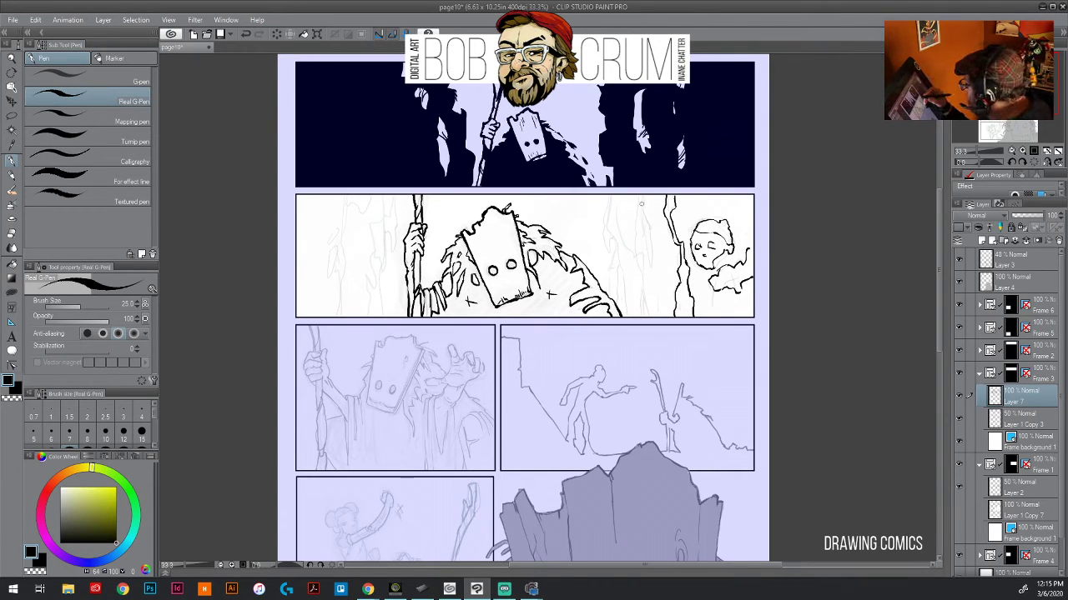
- Ink the craggy tree trunks between the masked figure and the small face, plus a short ragged edge in the panel's upper corner
mouse_move(641, 201)
left_mouse_down()
mouse_move(654, 250)
mouse_move(647, 225)
mouse_move(634, 256)
mouse_move(640, 278)
left_mouse_up()
left_click_drag(618, 201, 627, 256)
mouse_move(608, 196)
left_mouse_down()
mouse_move(603, 234)
mouse_move(602, 218)
left_mouse_up()
left_click_drag(607, 230, 607, 302)
mouse_move(616, 263)
left_mouse_down()
mouse_move(613, 287)
mouse_move(624, 297)
left_mouse_up()
mouse_move(625, 292)
left_mouse_down()
mouse_move(627, 317)
mouse_move(661, 317)
mouse_move(641, 294)
mouse_move(649, 319)
left_mouse_up()
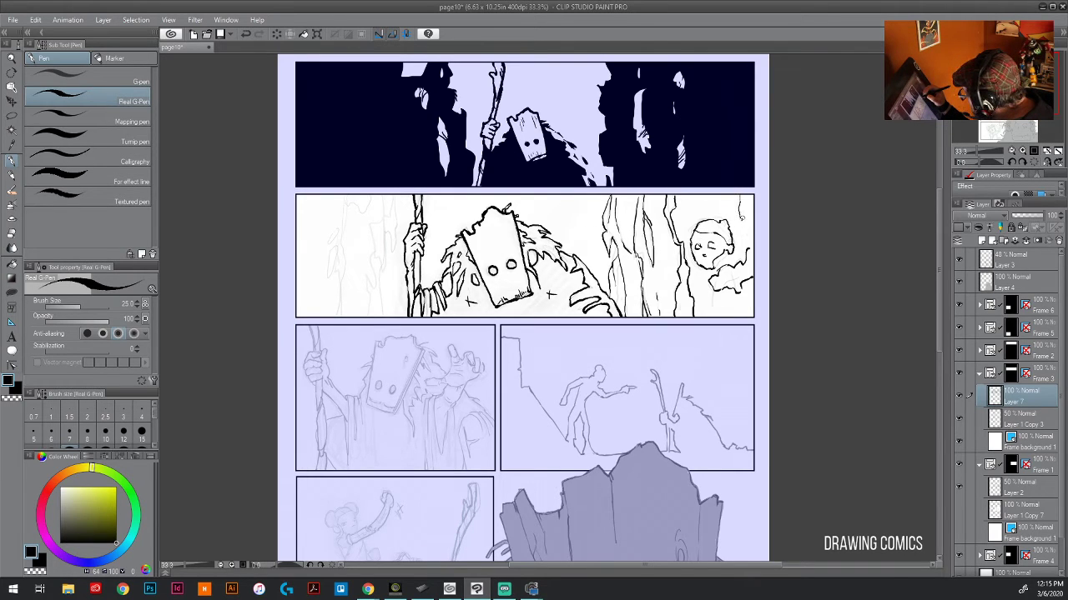
left_click_drag(739, 219, 750, 193)
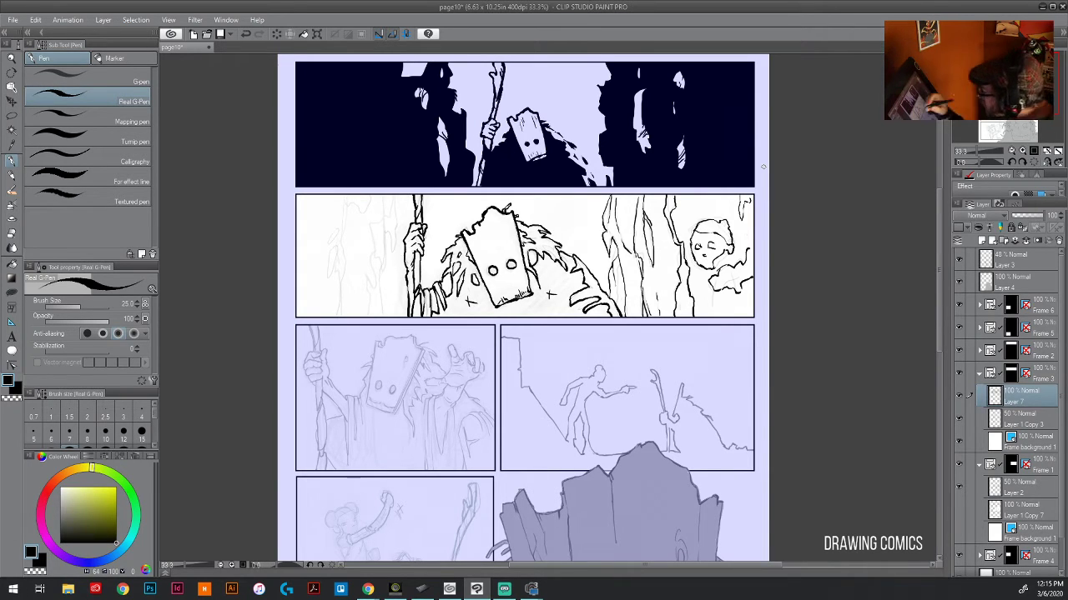
- Ink the tree trunks and bark lines behind the staff side of the second panel with the Real G-Pen
mouse_move(392, 194)
left_mouse_down()
mouse_move(395, 250)
mouse_move(386, 241)
mouse_move(381, 316)
left_mouse_up()
mouse_move(365, 270)
left_mouse_down()
mouse_move(369, 317)
mouse_move(370, 225)
left_mouse_up()
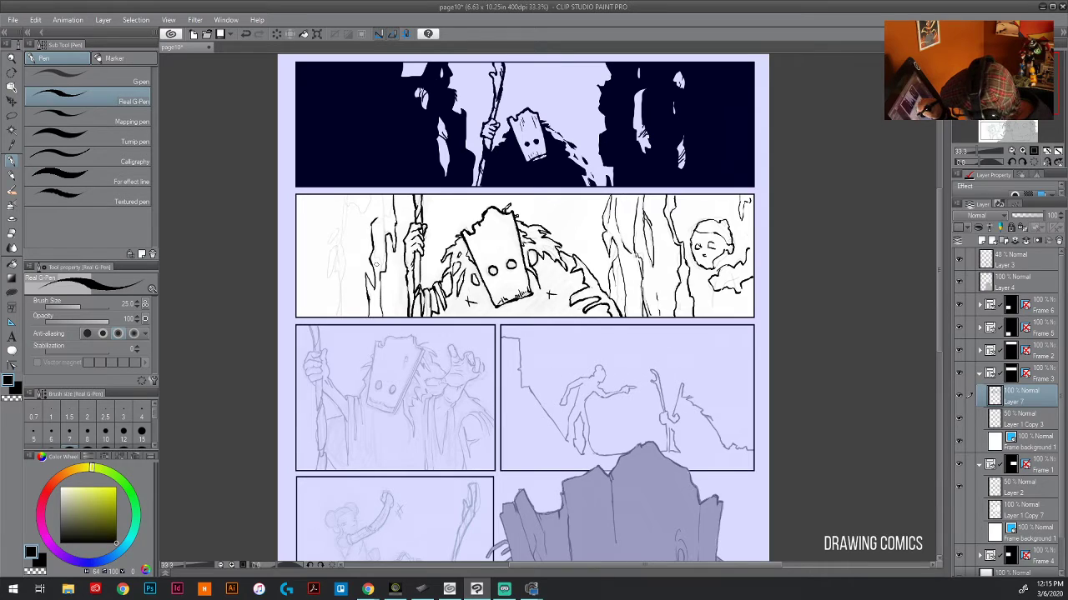
mouse_move(375, 267)
left_mouse_down()
mouse_move(382, 188)
mouse_move(363, 210)
mouse_move(344, 199)
mouse_move(342, 284)
left_mouse_up()
mouse_move(335, 243)
left_mouse_down()
mouse_move(326, 282)
mouse_move(329, 245)
mouse_move(340, 318)
left_mouse_up()
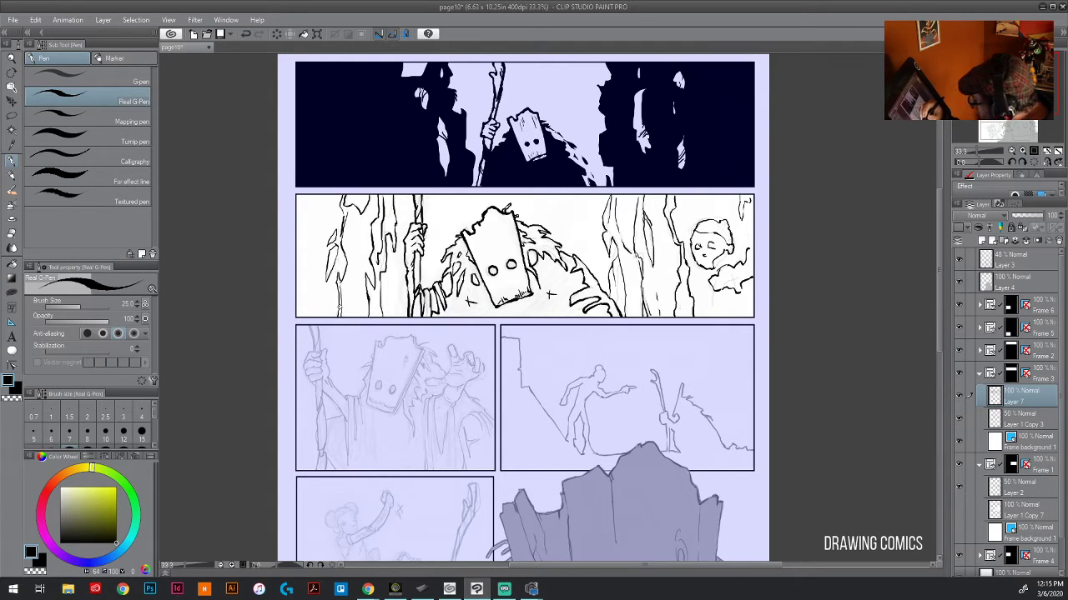
left_click_drag(382, 278, 390, 316)
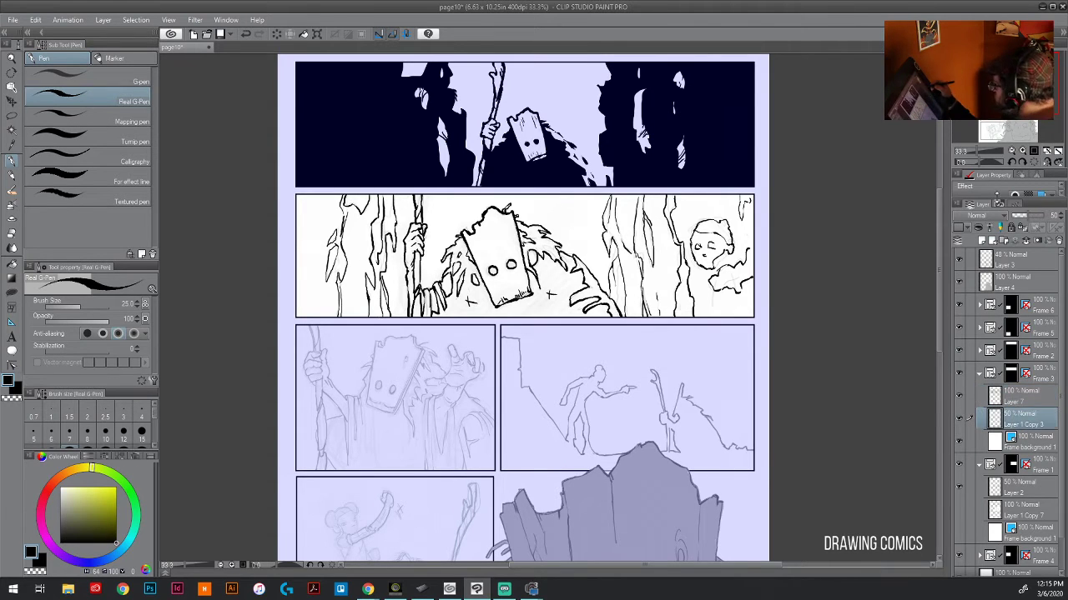
- Add a raster layer between the second panel's sketch and inks, and lasso-fill the tree areas on both sides with dark grey
left_click(982, 241)
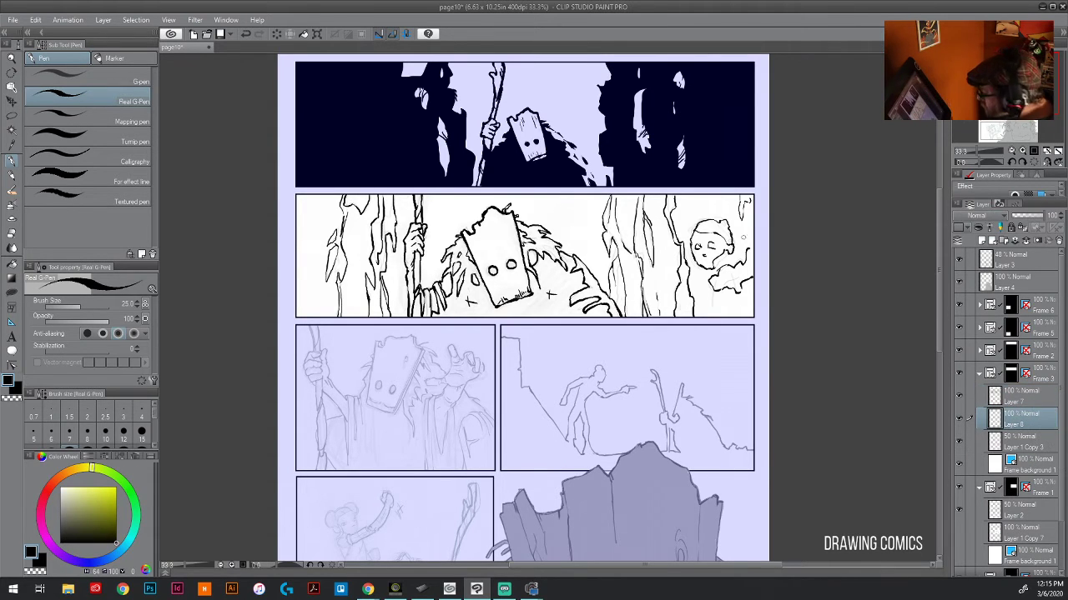
left_click(59, 520)
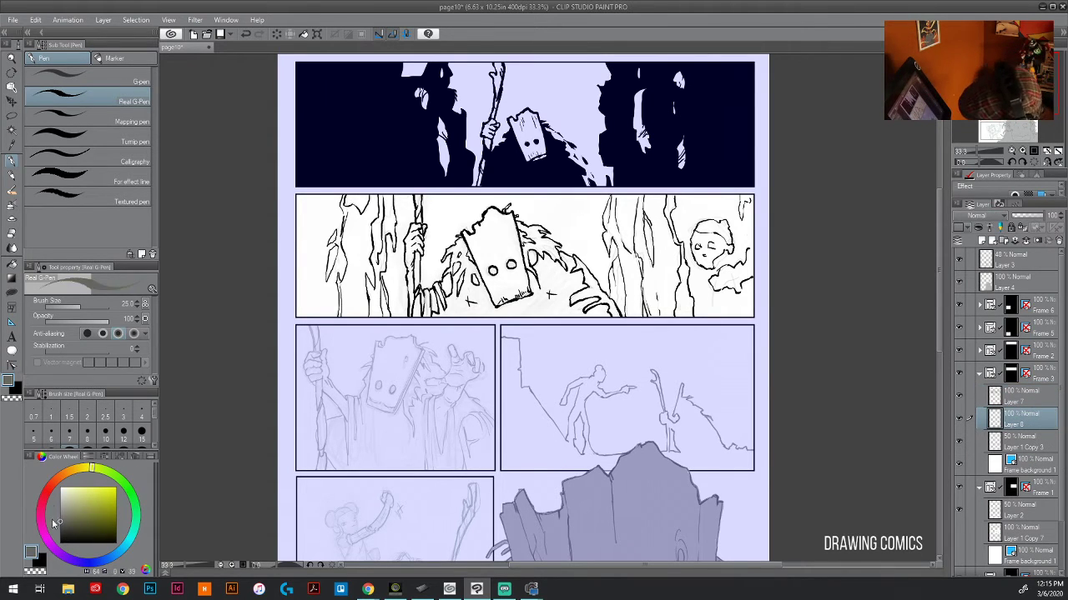
left_click(11, 292)
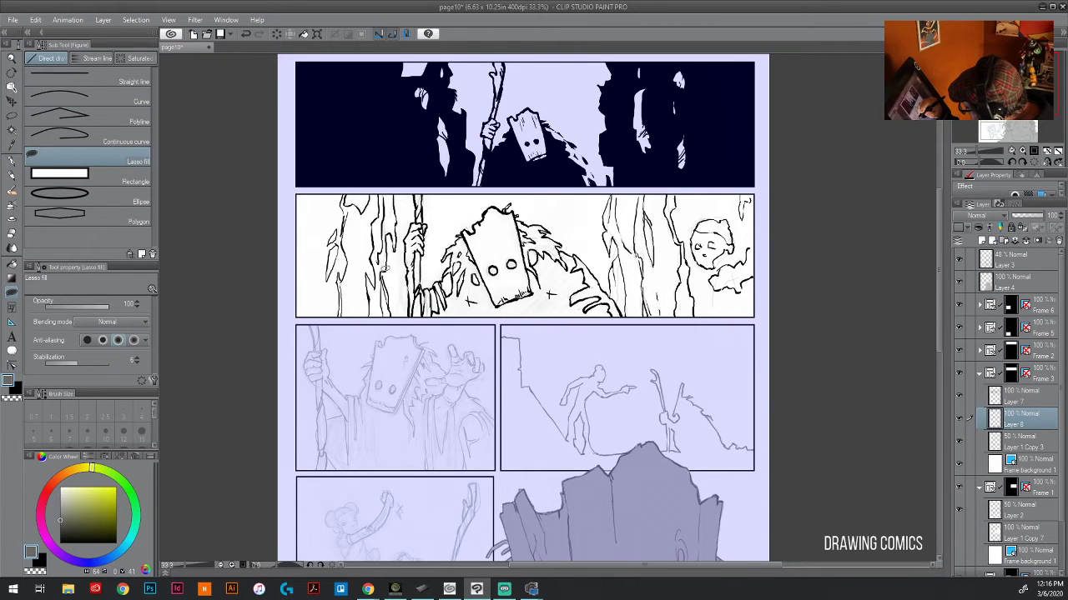
mouse_move(385, 271)
left_mouse_down()
mouse_move(395, 316)
mouse_move(335, 326)
mouse_move(281, 271)
mouse_move(281, 178)
mouse_move(359, 174)
mouse_move(394, 185)
mouse_move(400, 215)
mouse_move(386, 272)
left_mouse_up()
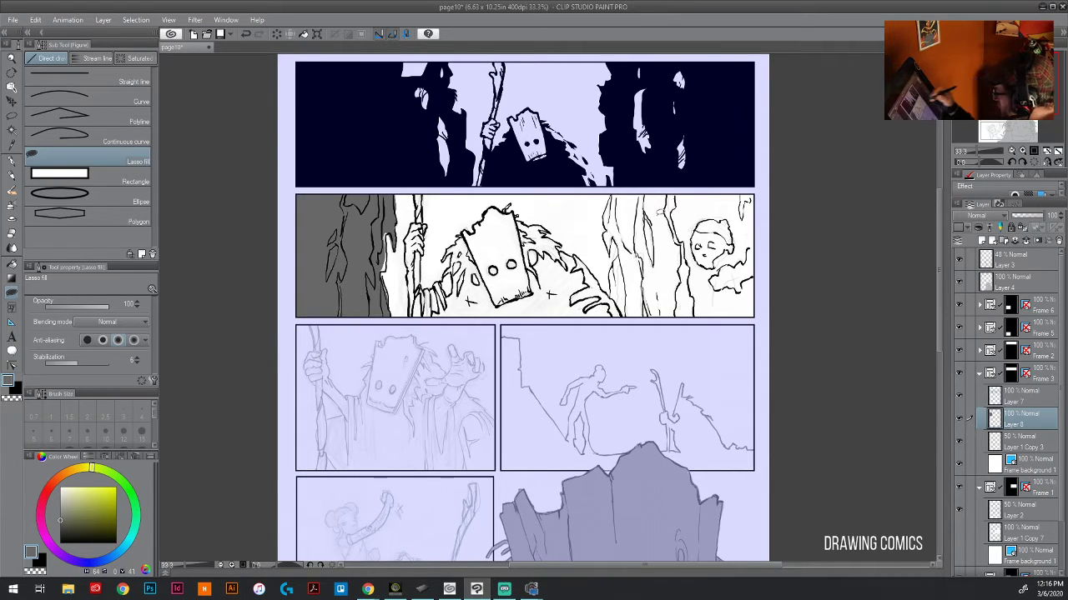
mouse_move(614, 192)
left_mouse_down()
mouse_move(604, 220)
mouse_move(626, 314)
mouse_move(750, 327)
mouse_move(614, 190)
left_mouse_up()
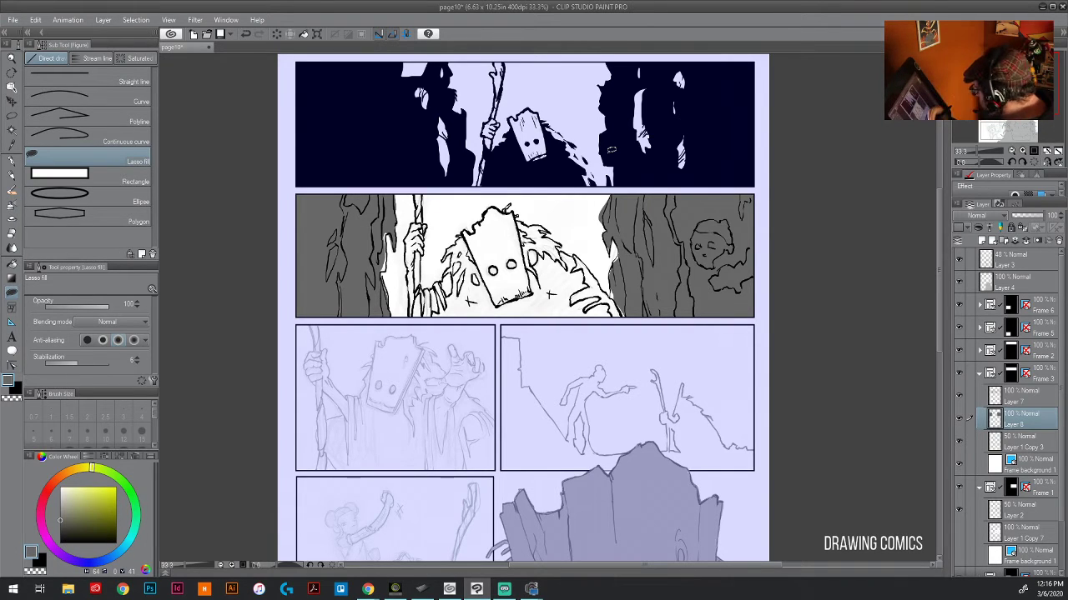
- Fill the masked figure's fur and body with solid black on Layer 7, using the Refer other layers fill and undoing the grey fill
left_click(1031, 403)
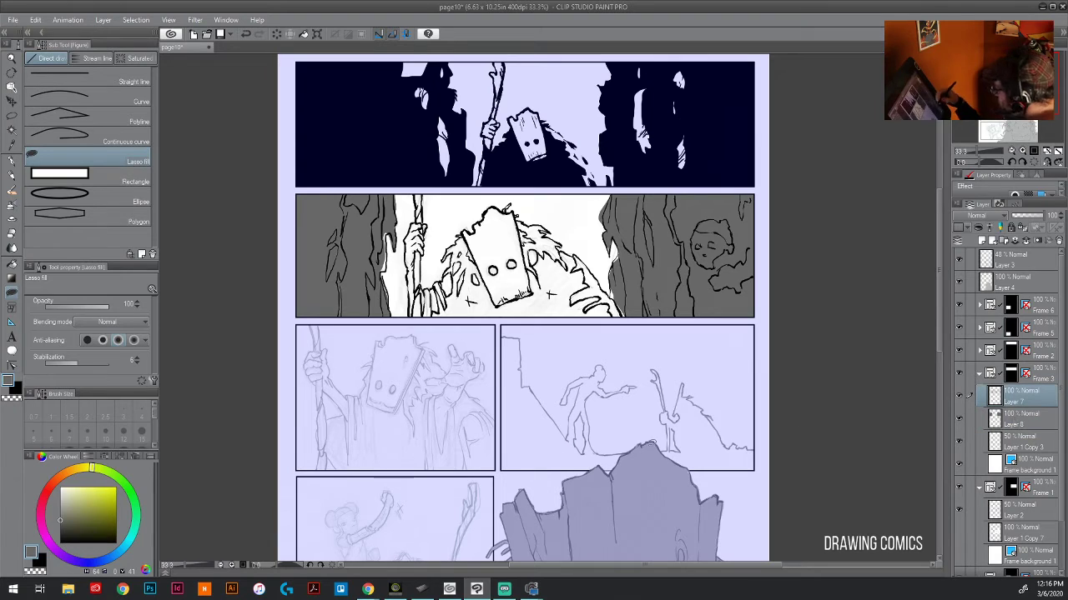
left_click(12, 265)
left_click(493, 272)
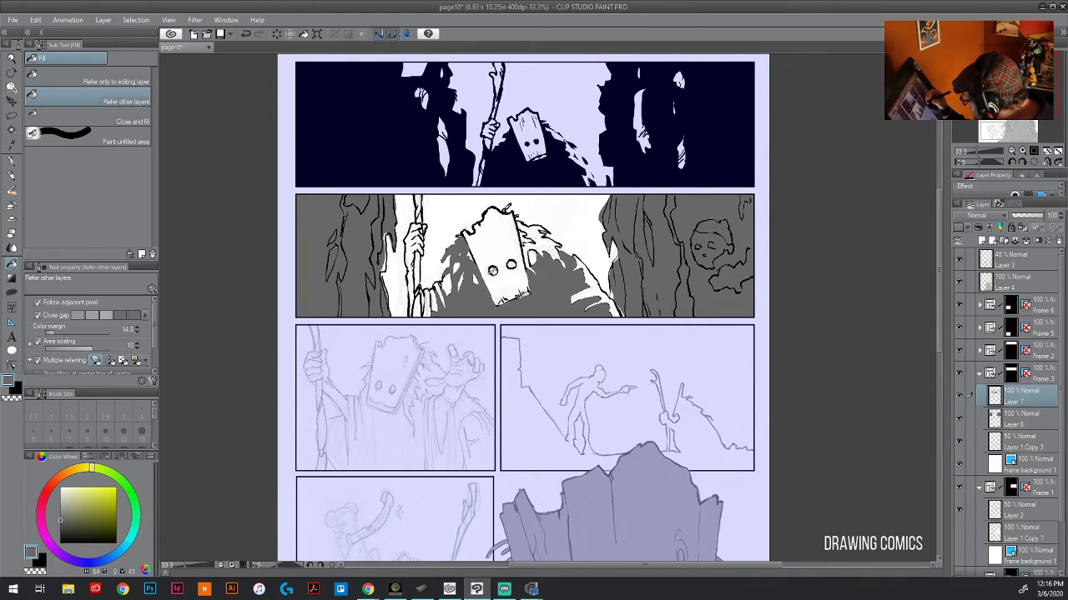
left_click(59, 542)
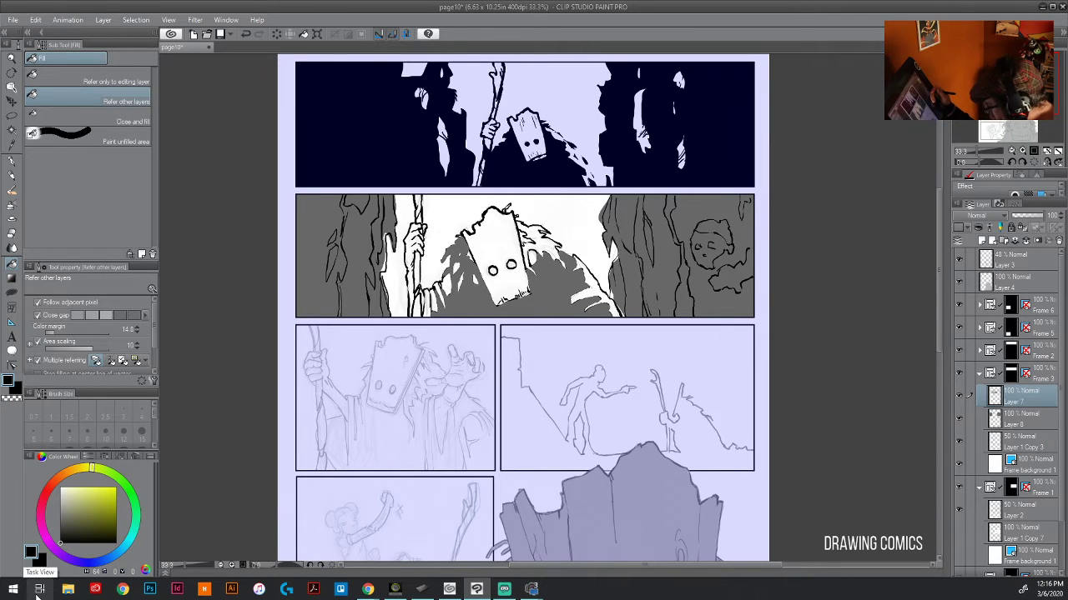
key("ctrl+z")
left_click(550, 294)
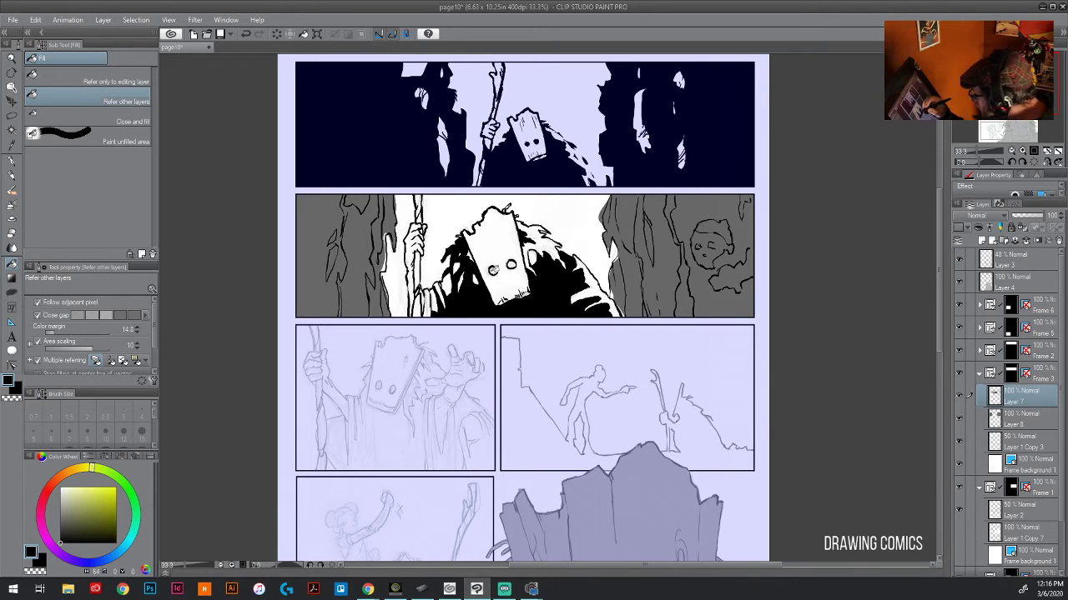
- Fill the mask's two eye holes with solid black and touch up the masked figure's fur edges with the Real G-Pen
left_click(493, 269)
left_click(511, 265)
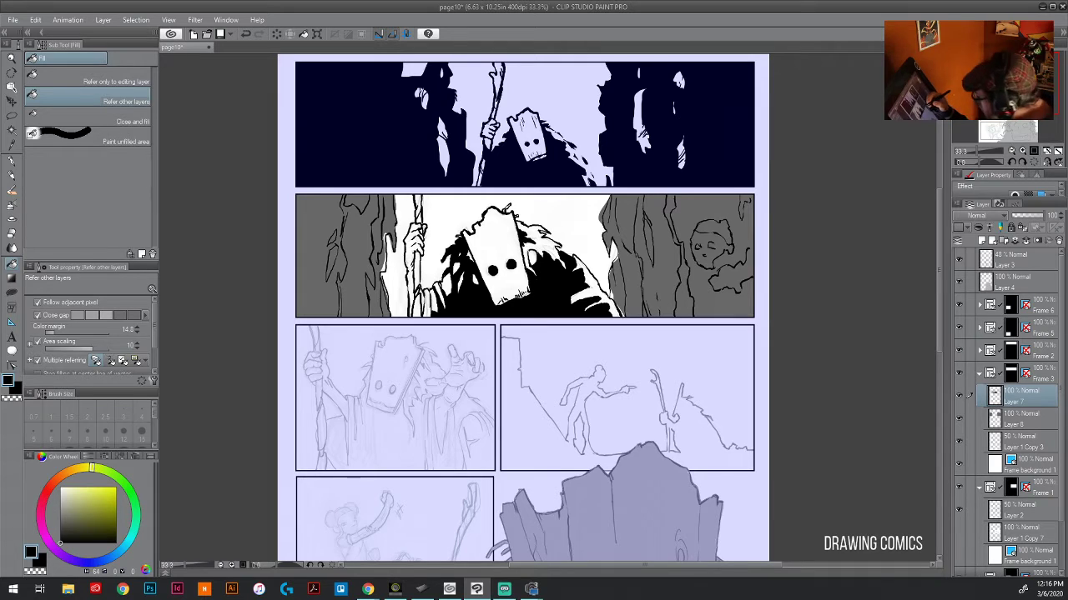
key("p")
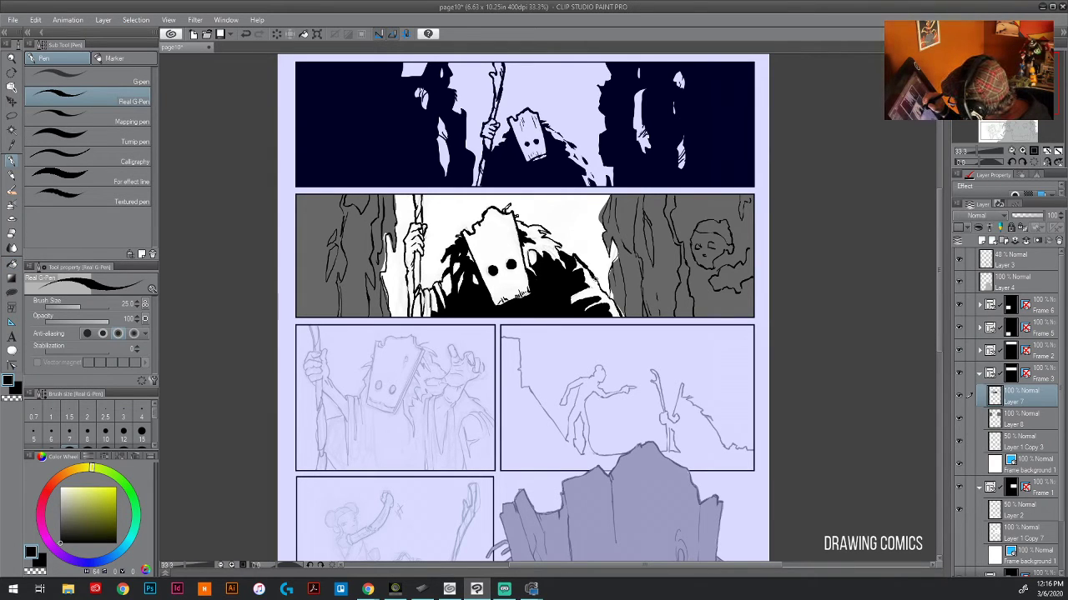
mouse_move(594, 279)
left_mouse_down()
mouse_move(594, 294)
mouse_move(620, 312)
left_mouse_up()
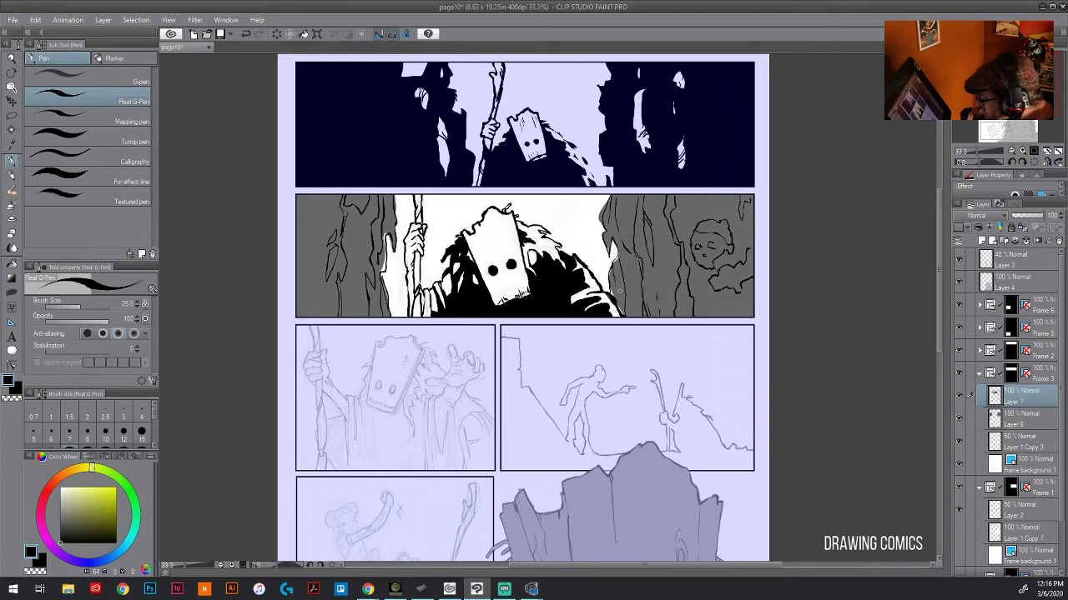
left_click_drag(499, 213, 507, 205)
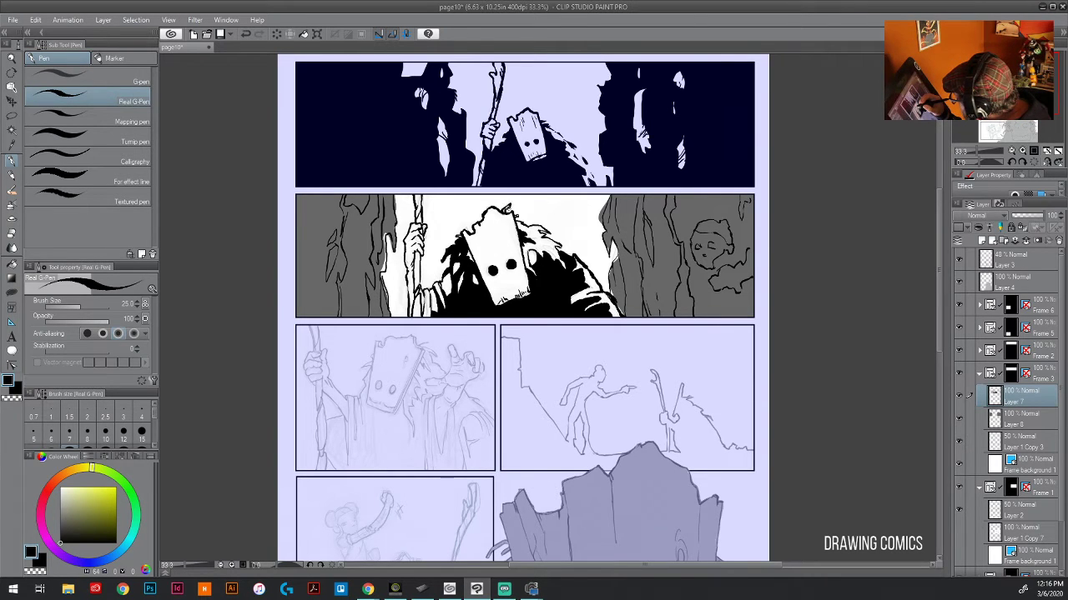
left_click_drag(534, 317, 503, 214)
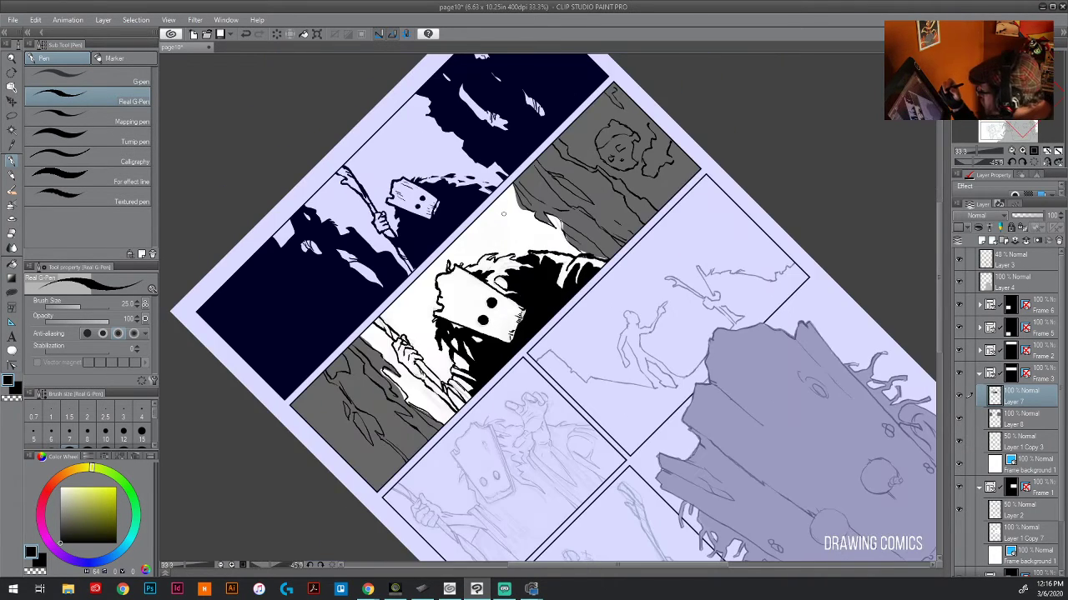
left_click_drag(493, 266, 516, 258)
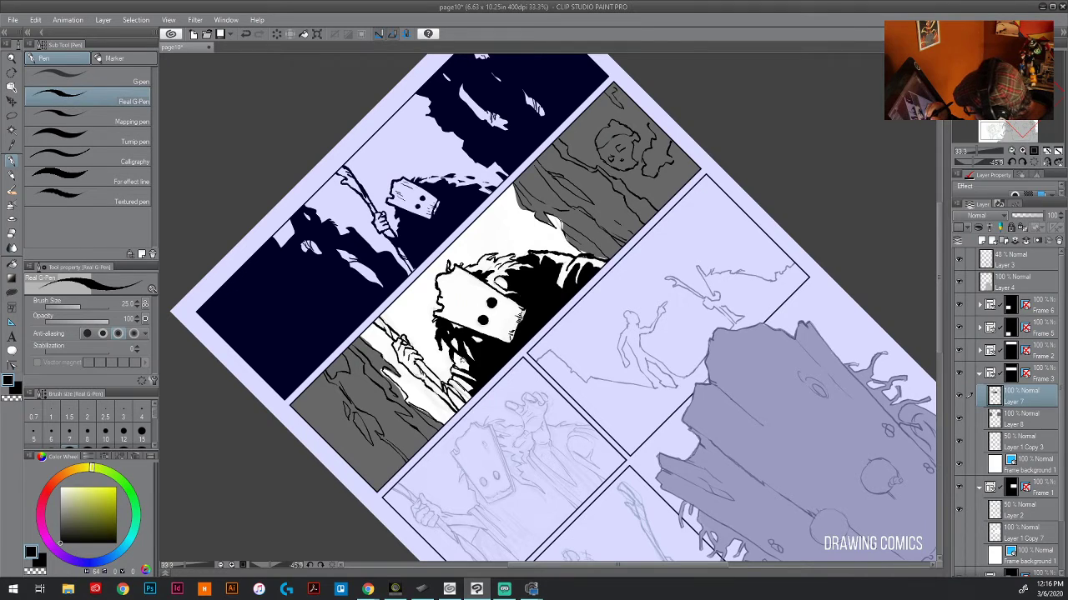
left_click_drag(465, 361, 469, 373)
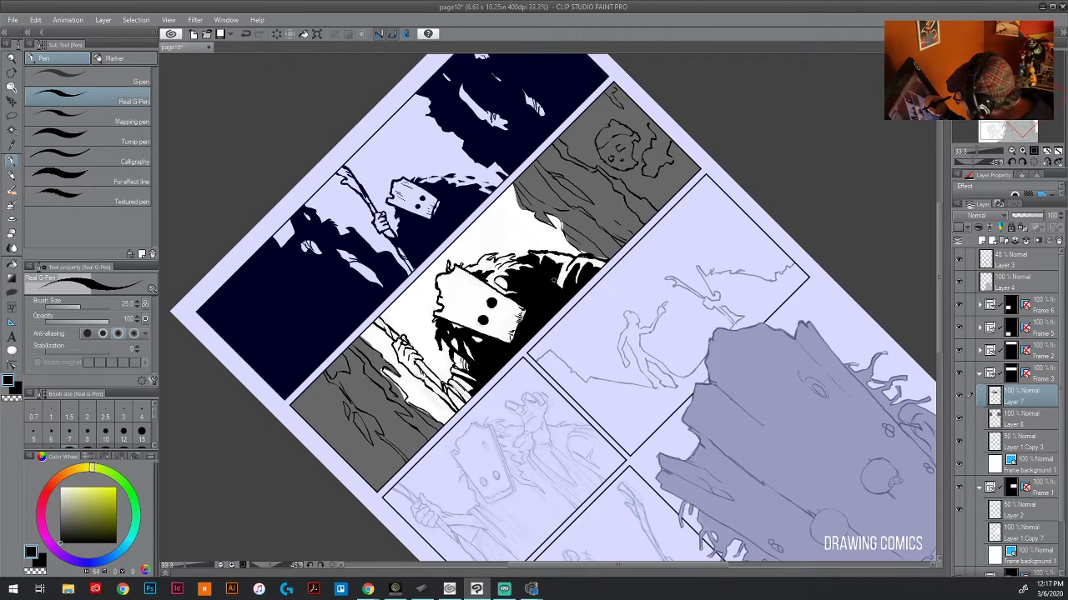
left_click_drag(555, 286, 567, 277)
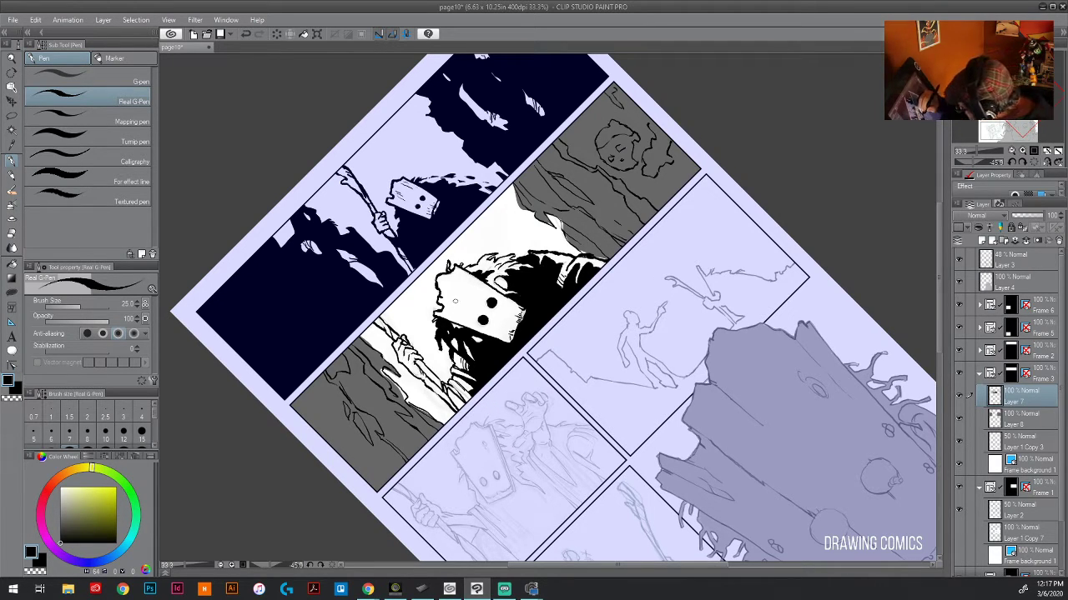
- Ink wood-grain lines on the upper part of the second panel's mask and strengthen the fur and staff lines beside it
scroll(534, 334, "down", 1)
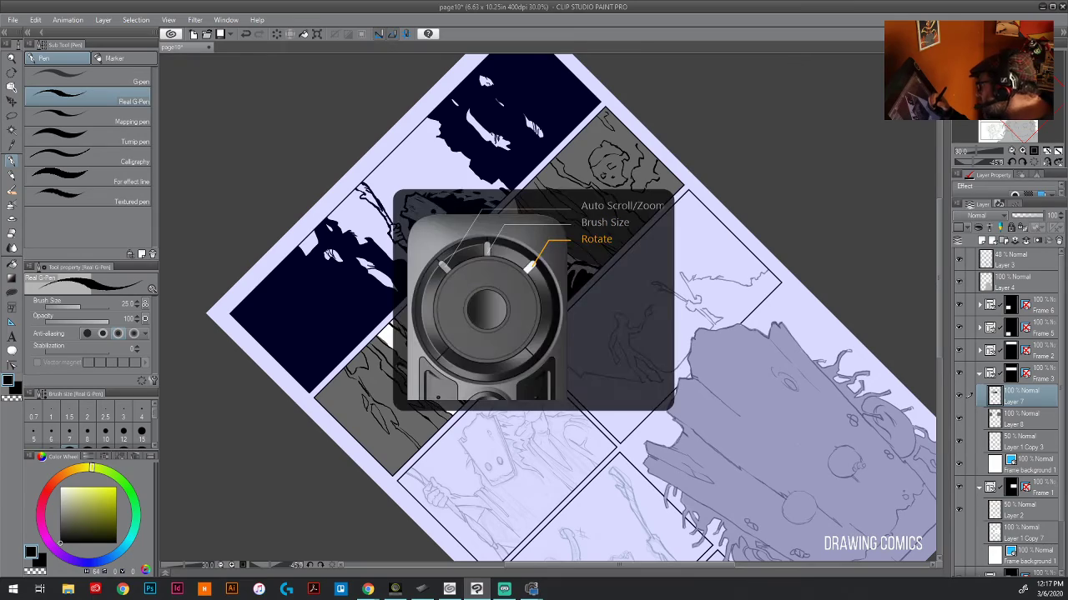
key("minus")
key("minus")
key("minus")
key("minus")
key("minus")
key("minus")
key("minus")
key("minus")
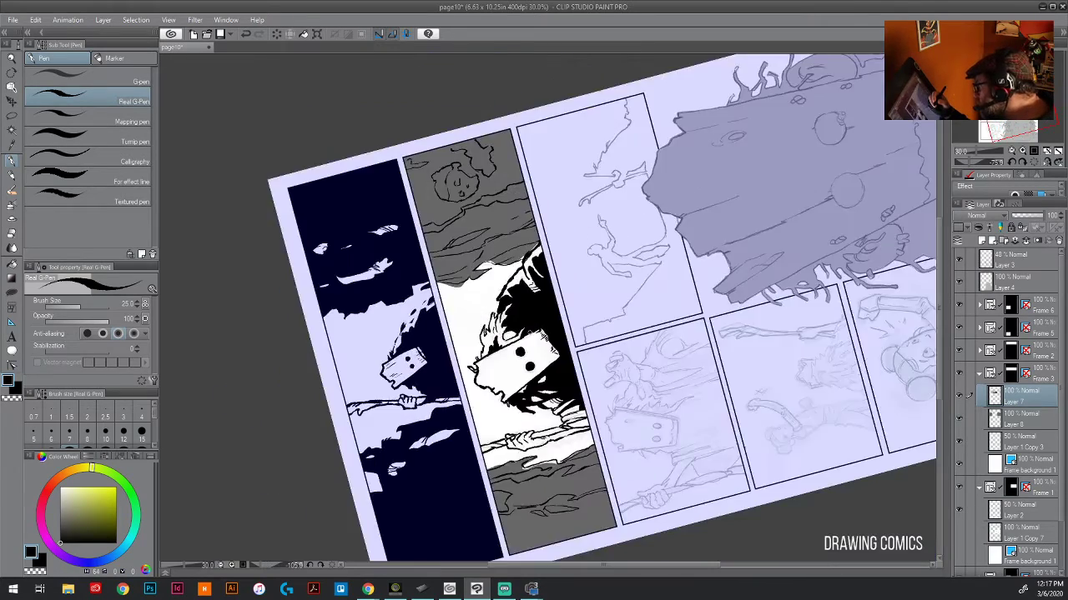
key("minus")
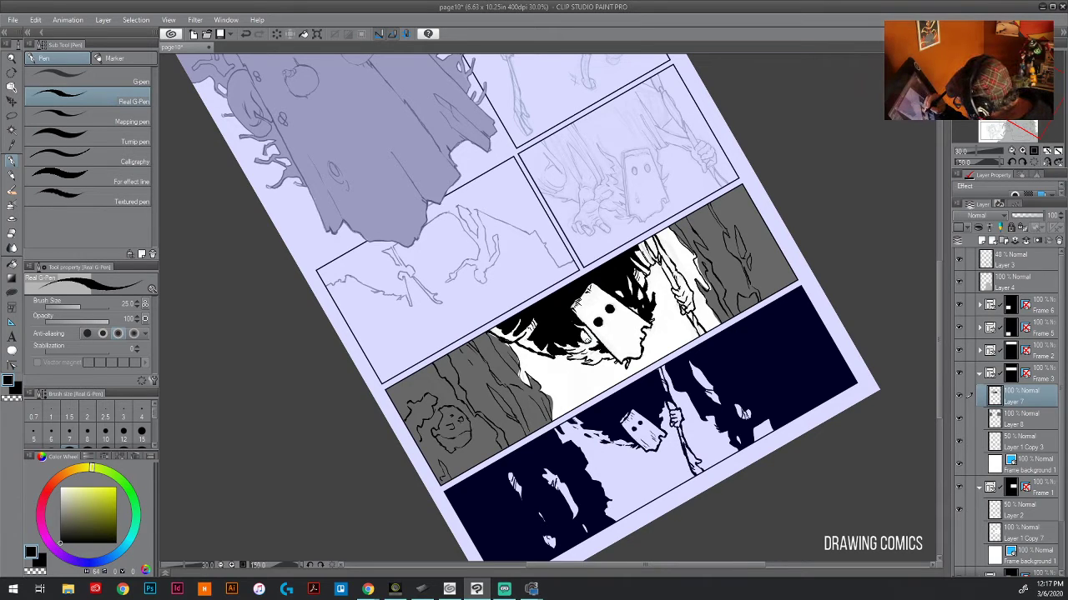
mouse_move(605, 342)
left_mouse_down()
mouse_move(619, 357)
mouse_move(639, 346)
left_mouse_up()
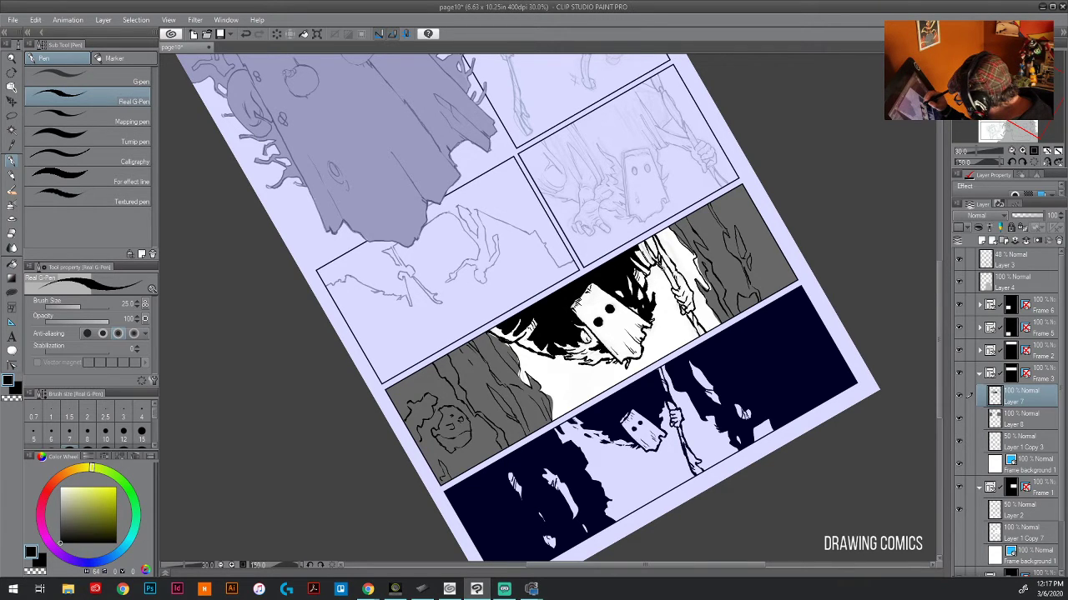
left_click_drag(661, 267, 671, 289)
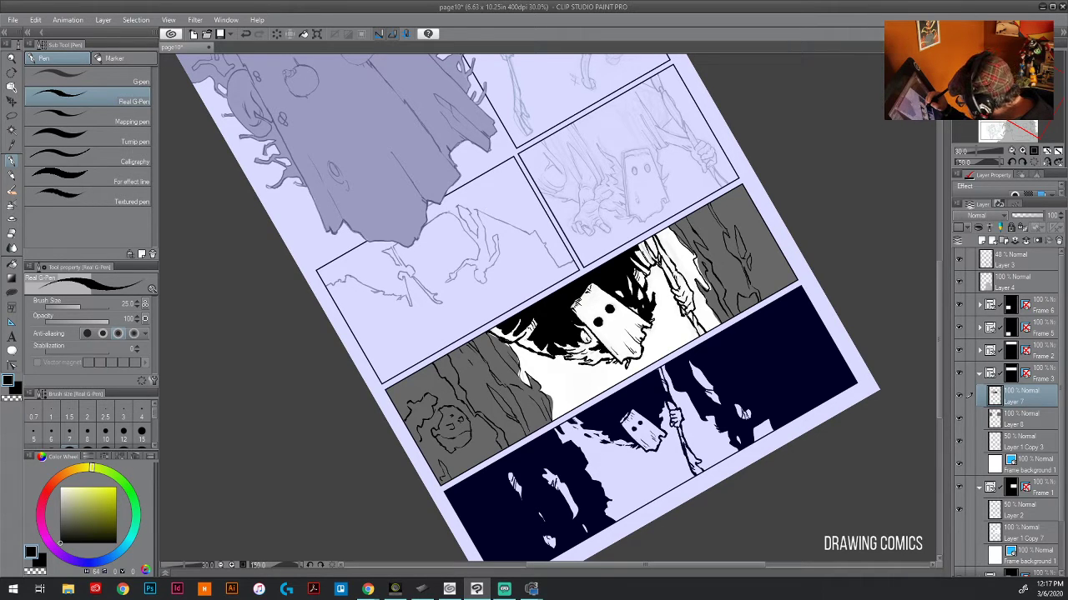
left_click_drag(705, 336, 655, 238)
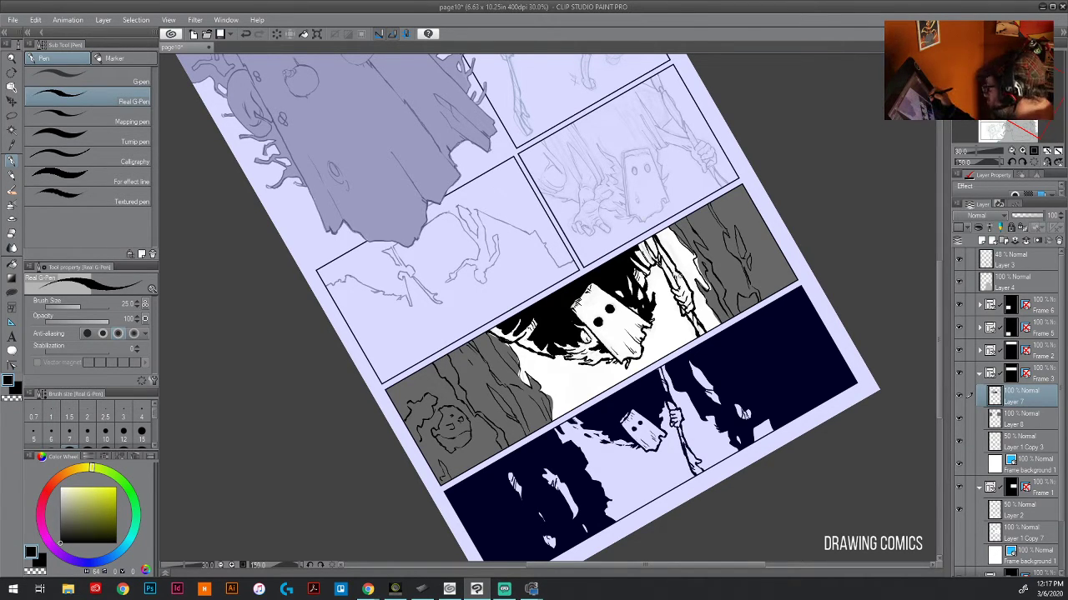
- Select the silhouette panel's Layer 2 in Frame 1 and add a new raster layer above it
key("minus")
key("minus")
key("minus")
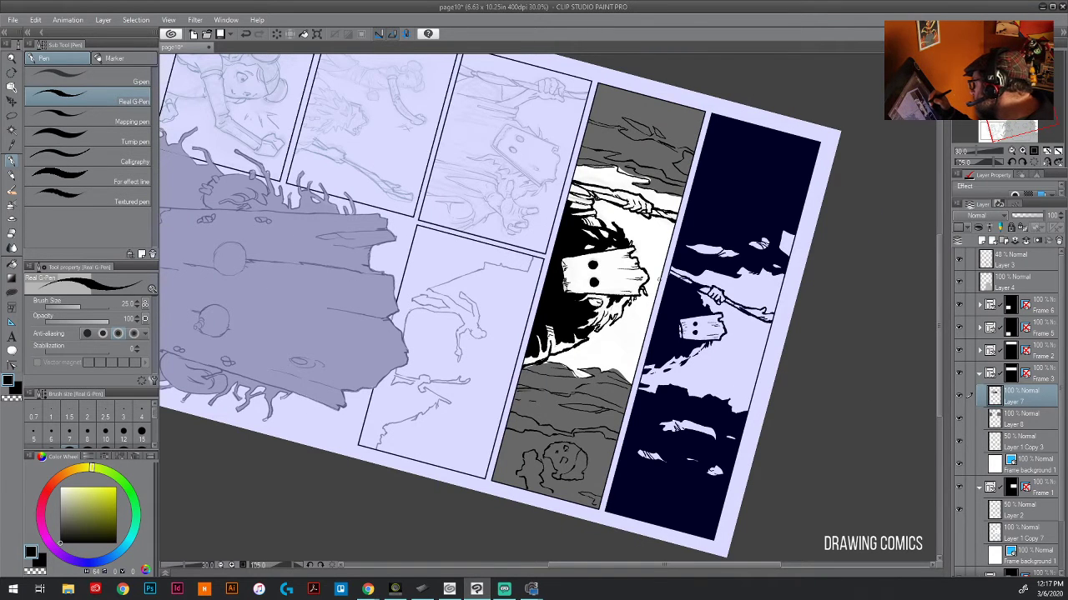
key("asciicircum")
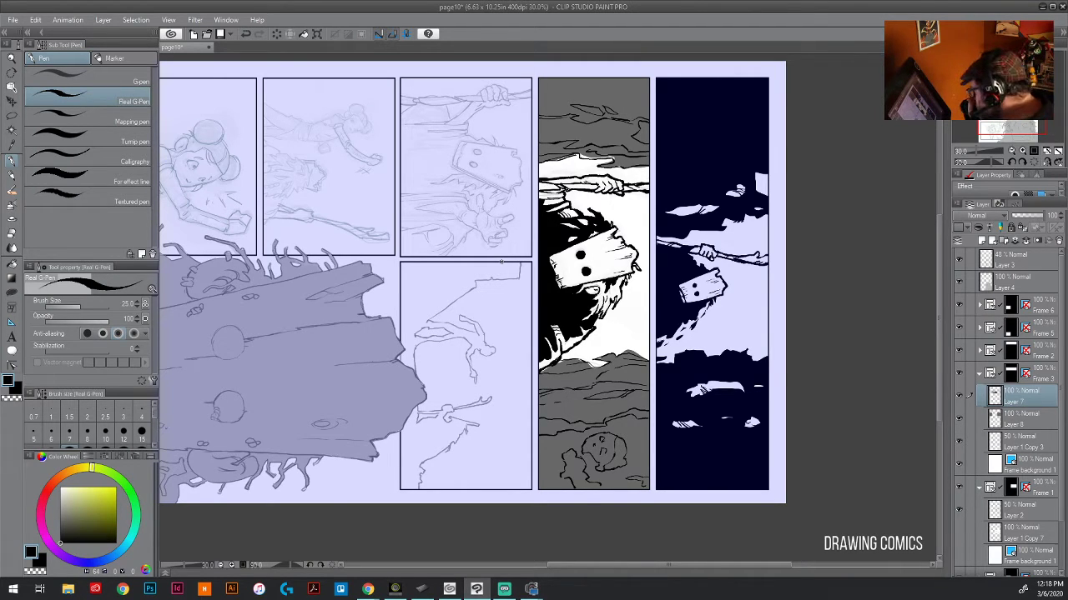
key("asciicircum")
key("asciicircum")
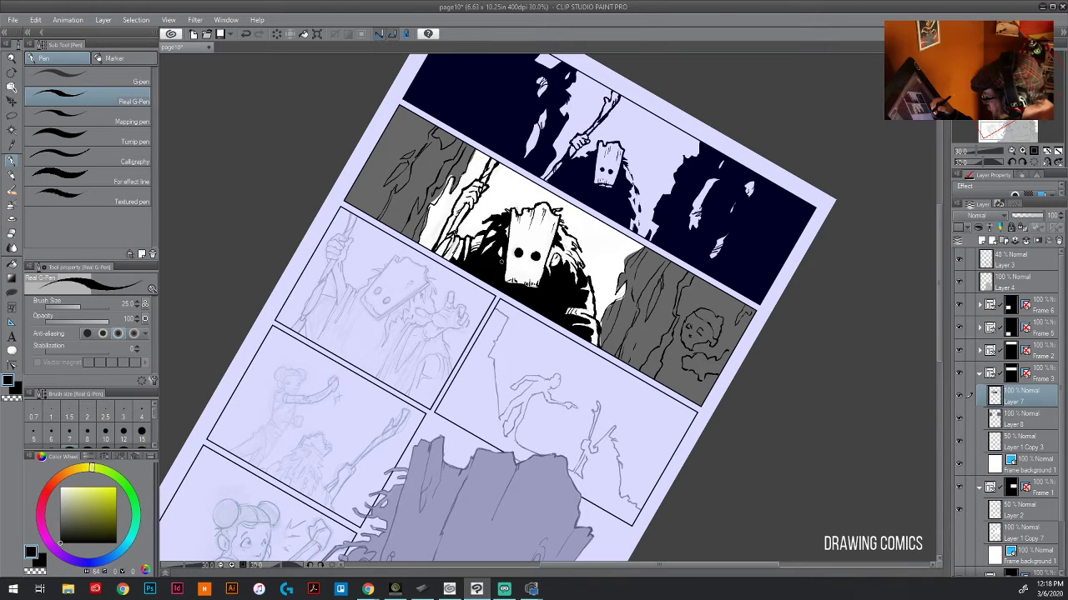
left_click_drag(520, 377, 564, 322)
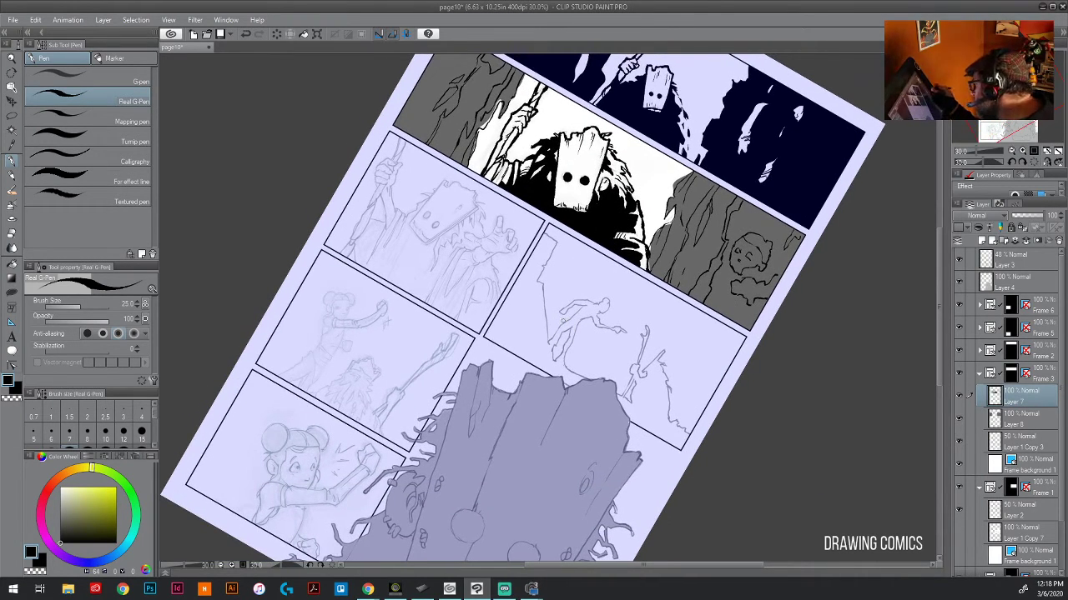
left_click(13, 85)
left_click(602, 340)
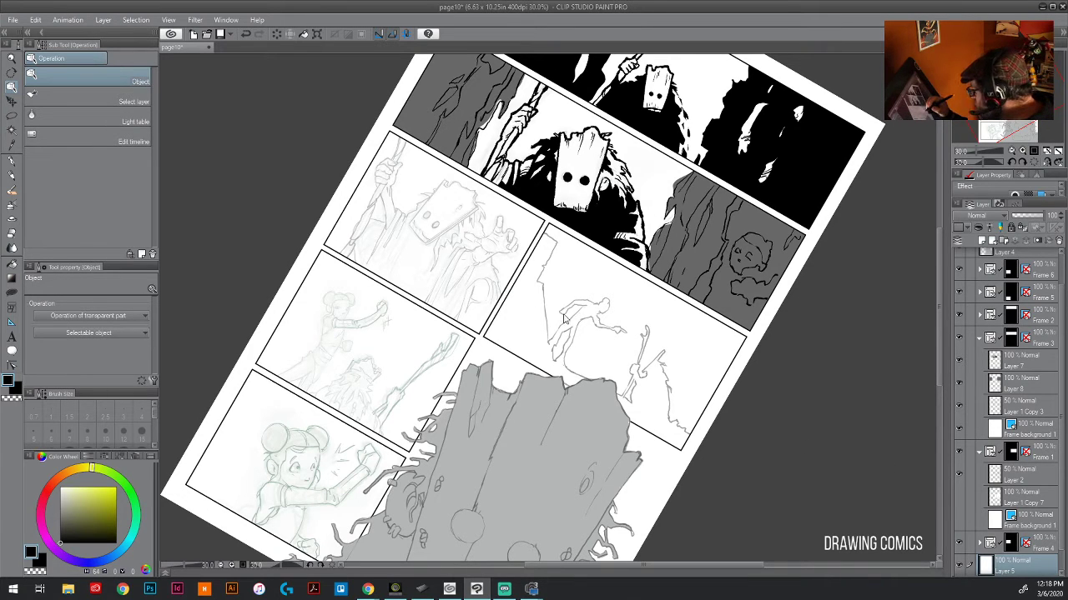
left_click(543, 284)
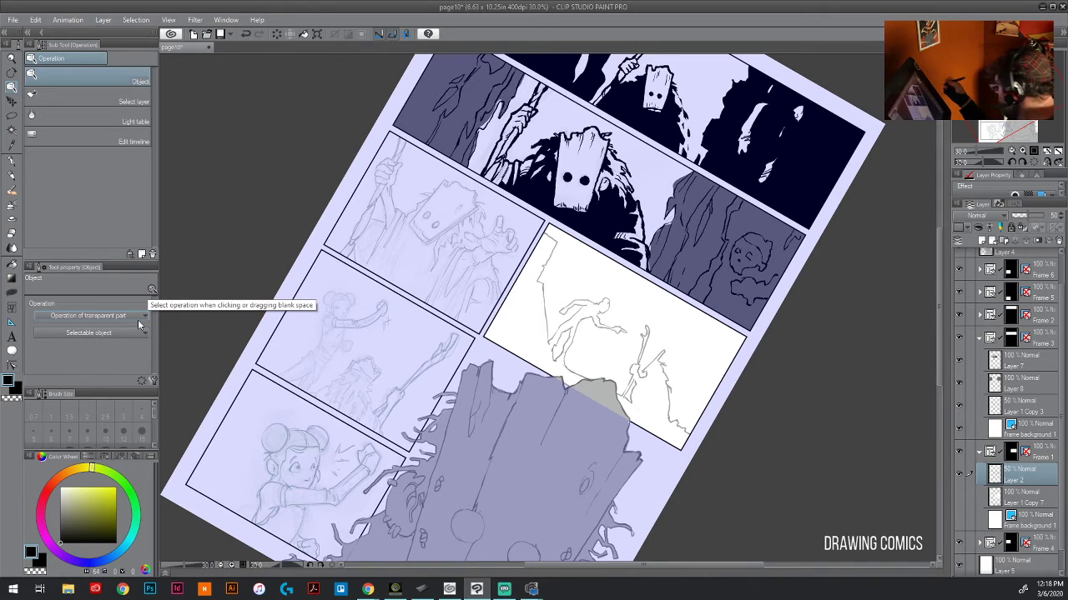
left_click(983, 242)
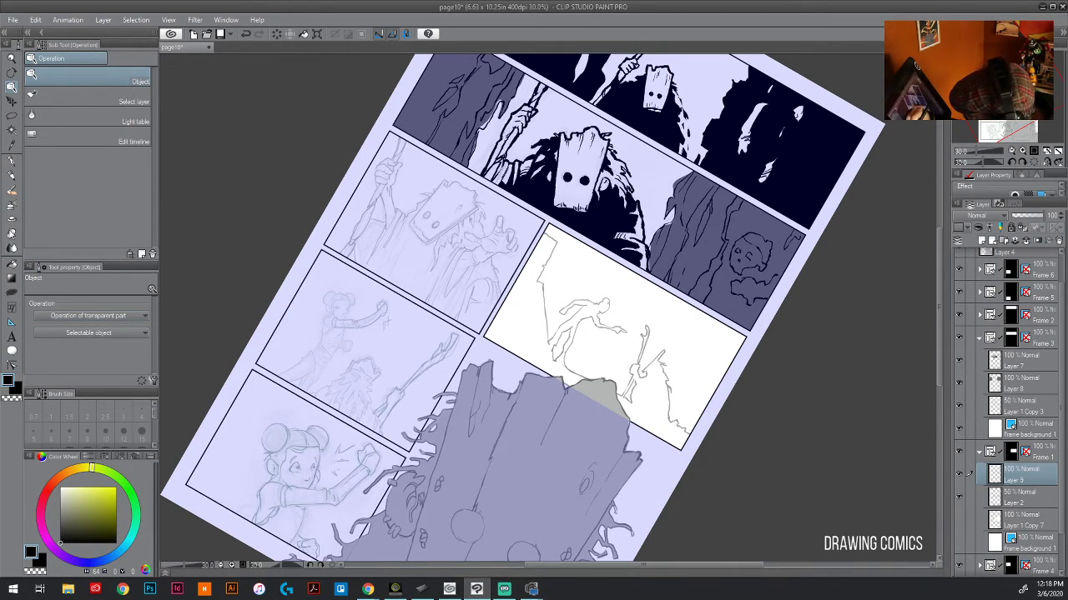
- Lasso-fill the cliff at the edge of the silhouette panel with solid black, following its jagged outline
left_click(11, 292)
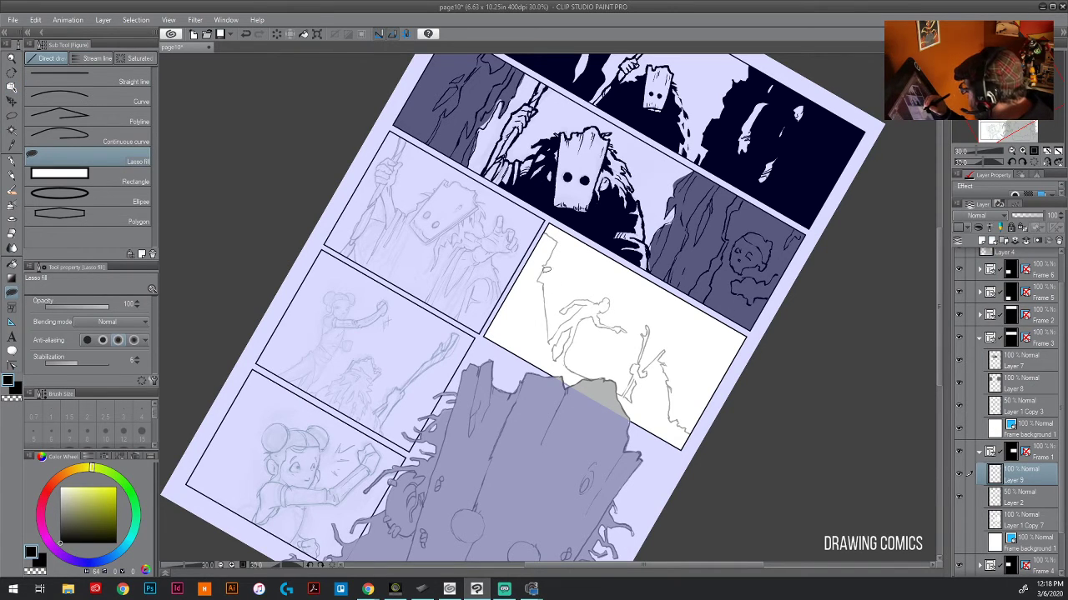
mouse_move(541, 275)
left_mouse_down()
mouse_move(561, 237)
mouse_move(543, 225)
mouse_move(552, 348)
mouse_move(506, 361)
mouse_move(509, 255)
mouse_move(530, 213)
left_mouse_up()
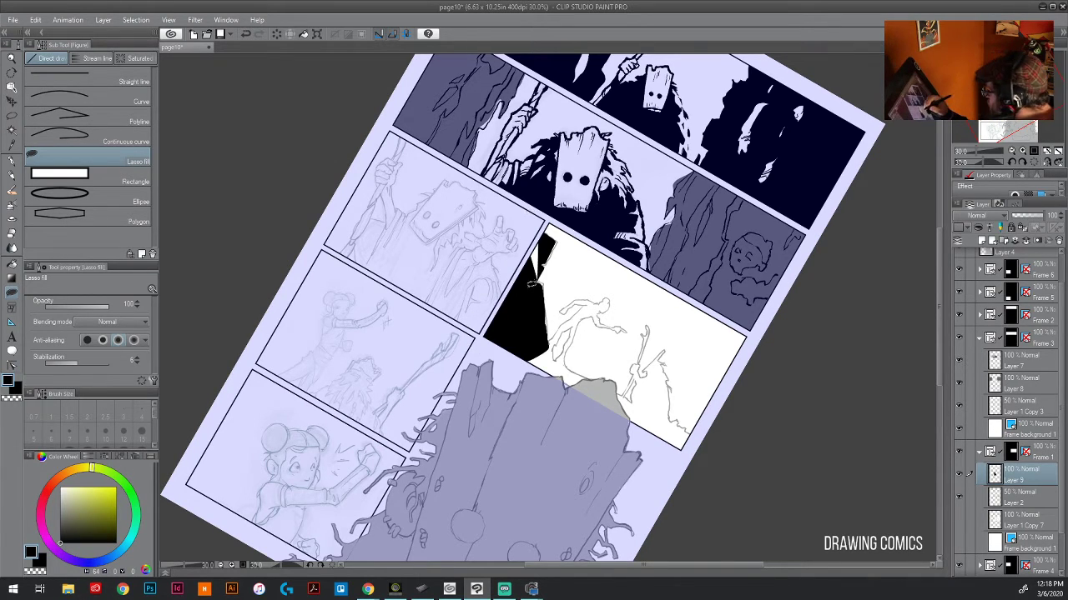
mouse_move(541, 272)
left_mouse_down()
mouse_move(541, 236)
mouse_move(517, 300)
left_mouse_up()
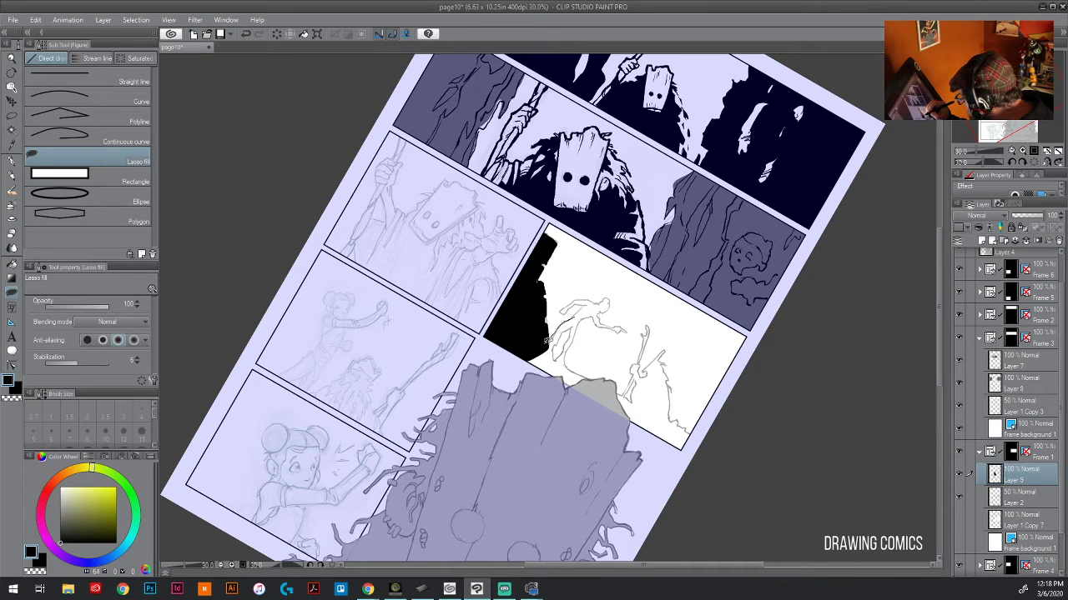
- Lasso-fill the pointing figure's legs, torso and rear arm with solid black, along with the ground at its feet
mouse_move(565, 331)
left_mouse_down()
mouse_move(579, 320)
mouse_move(551, 357)
mouse_move(555, 374)
mouse_move(537, 323)
left_mouse_up()
mouse_move(561, 358)
left_mouse_down()
mouse_move(580, 322)
mouse_move(565, 380)
mouse_move(550, 380)
left_mouse_up()
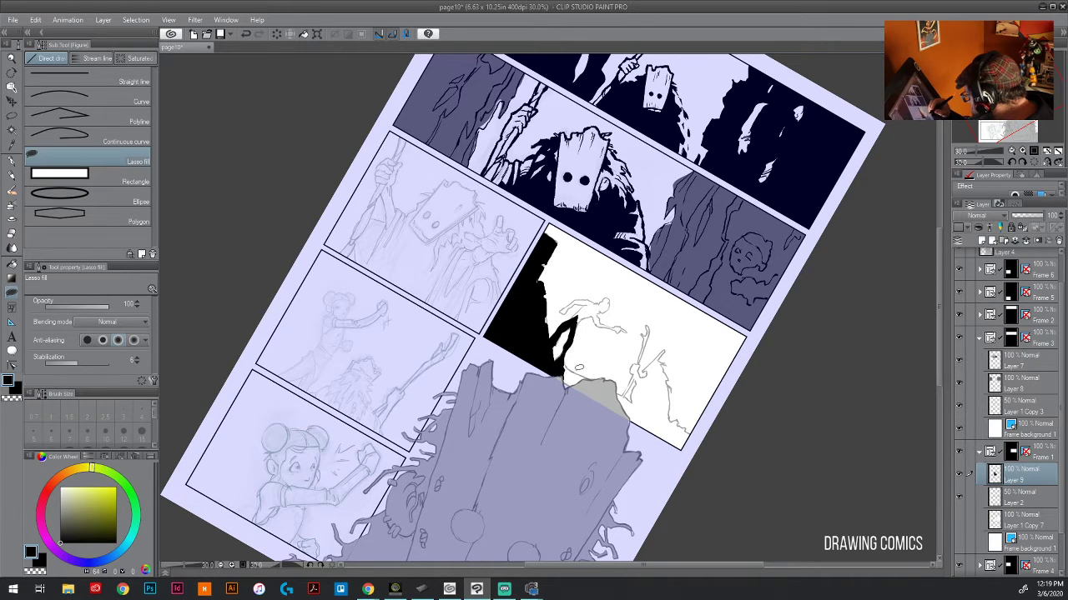
mouse_move(595, 316)
left_mouse_down()
mouse_move(588, 301)
mouse_move(572, 332)
left_mouse_up()
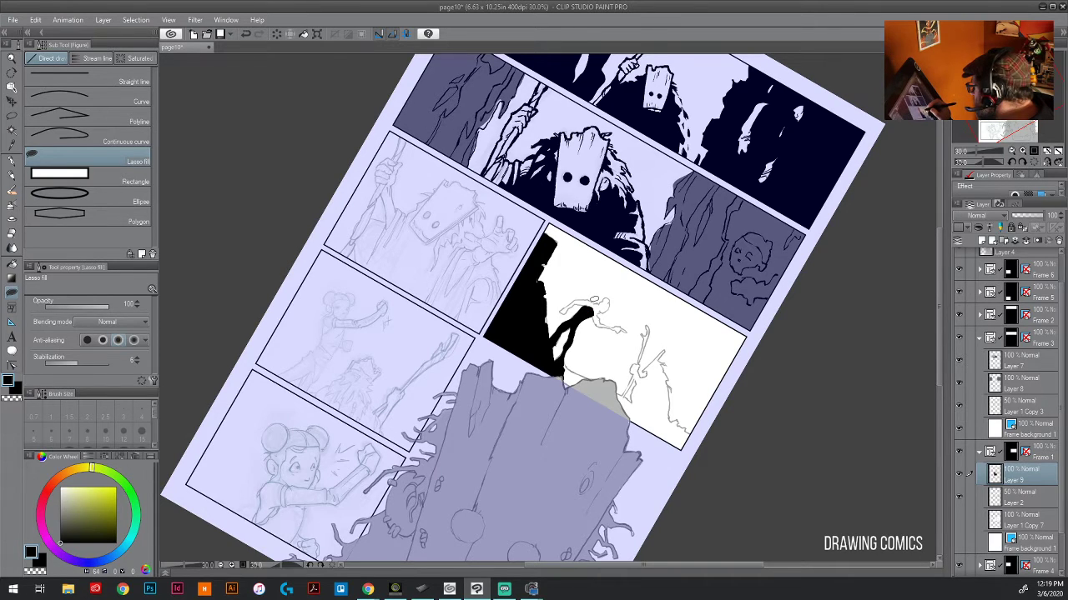
mouse_move(594, 299)
left_mouse_down()
mouse_move(577, 307)
mouse_move(608, 288)
mouse_move(592, 302)
mouse_move(626, 297)
mouse_move(606, 310)
left_mouse_up()
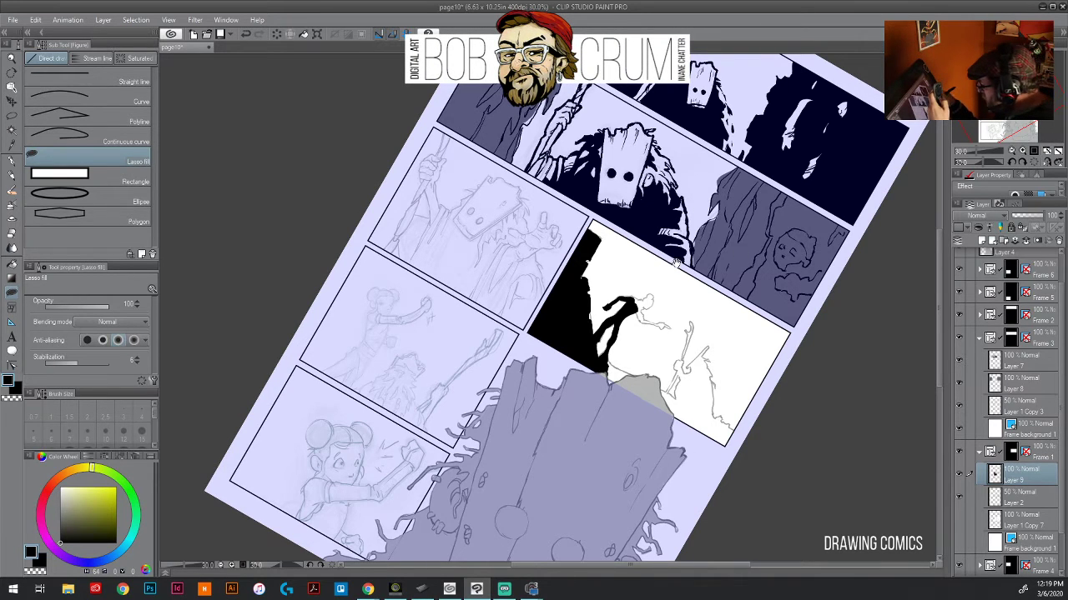
- Fill the staff holder's body and the pointing figure's head and forward arm with black, using the Refer other layers fill
left_click_drag(701, 278, 652, 187)
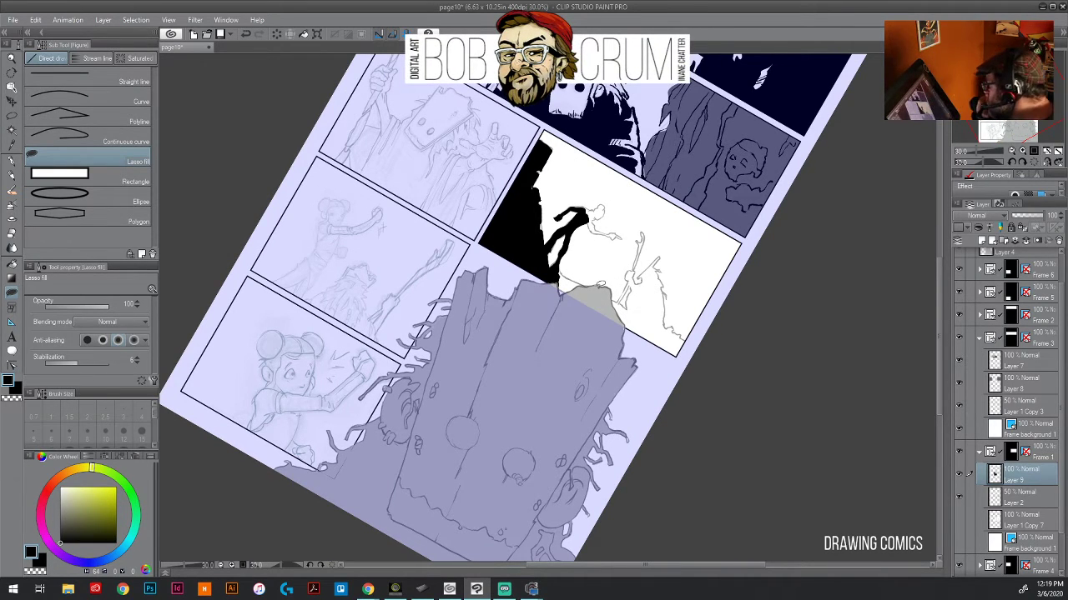
key("g")
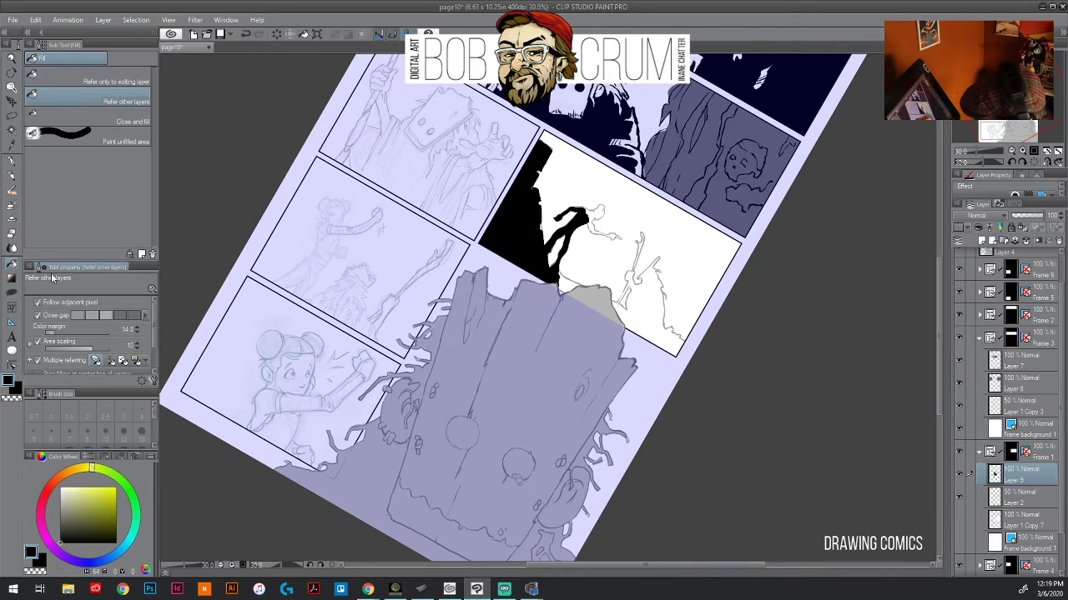
left_click(654, 305)
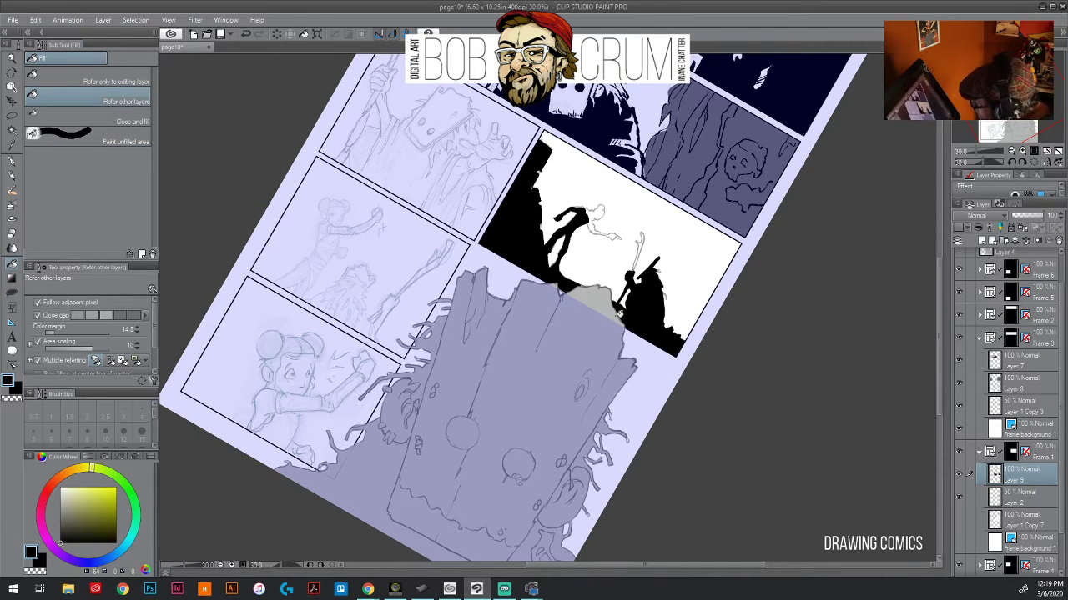
left_click(594, 212)
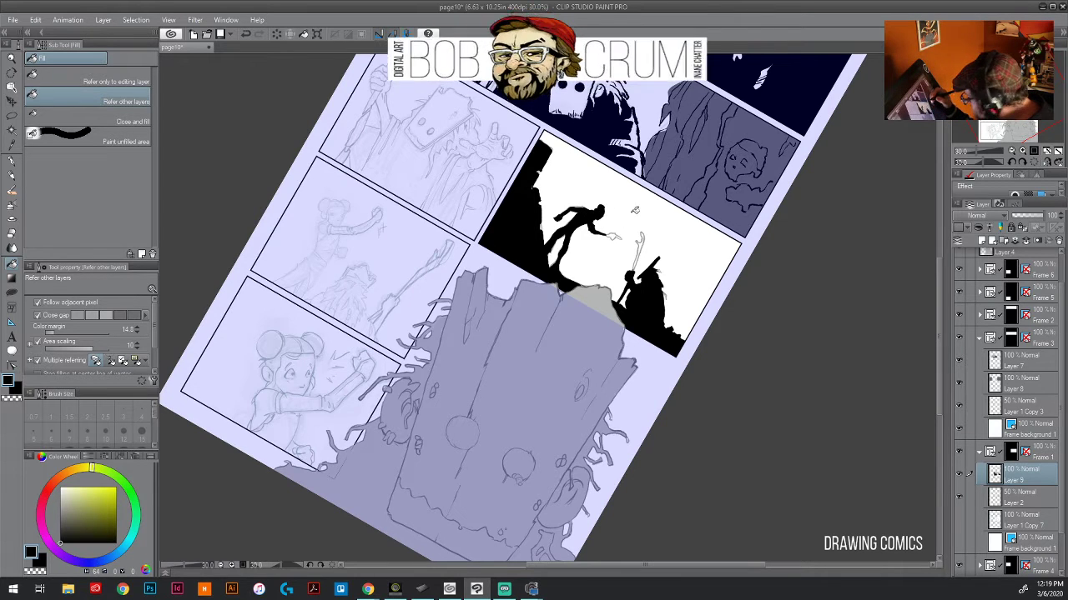
- Lasso-fill the raised staff in black, then finish the pointing hand and the staff holder's ragged fur edge with the Real G-Pen
left_click(12, 292)
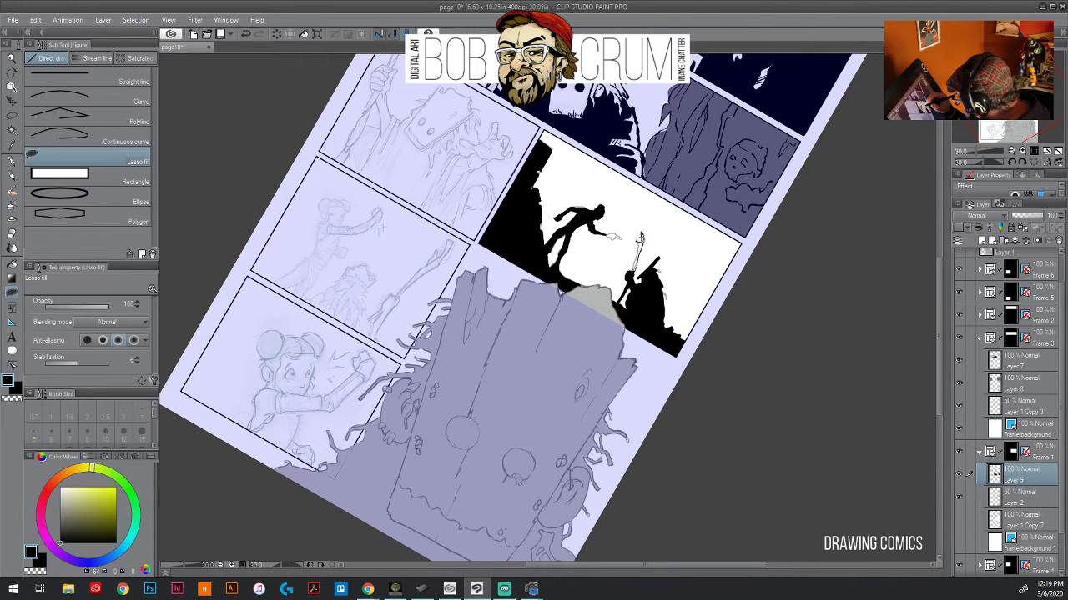
mouse_move(640, 239)
left_mouse_down()
mouse_move(627, 280)
mouse_move(640, 235)
left_mouse_up()
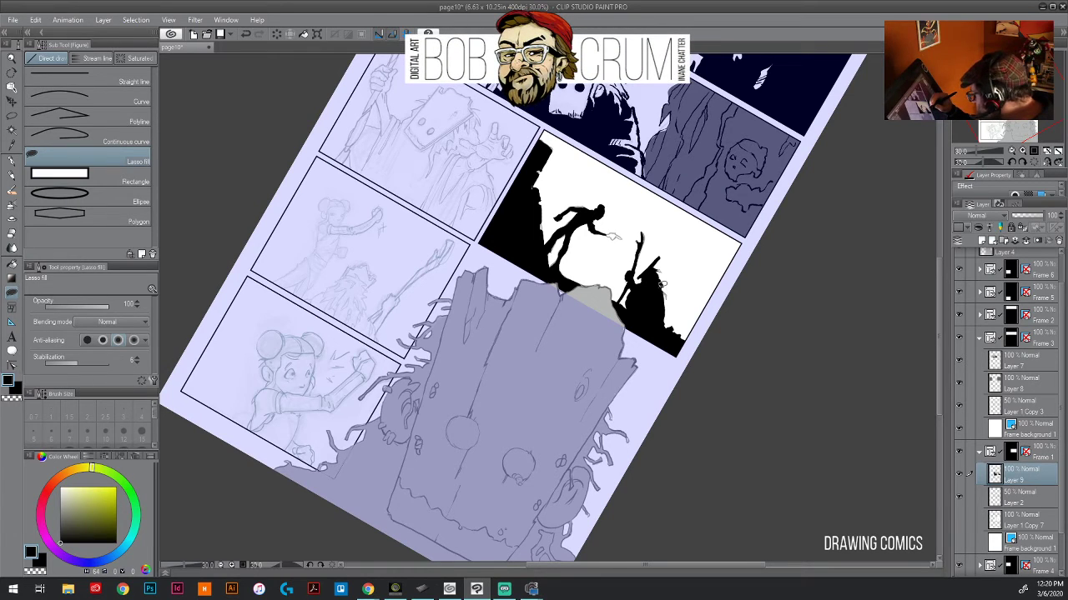
key("p")
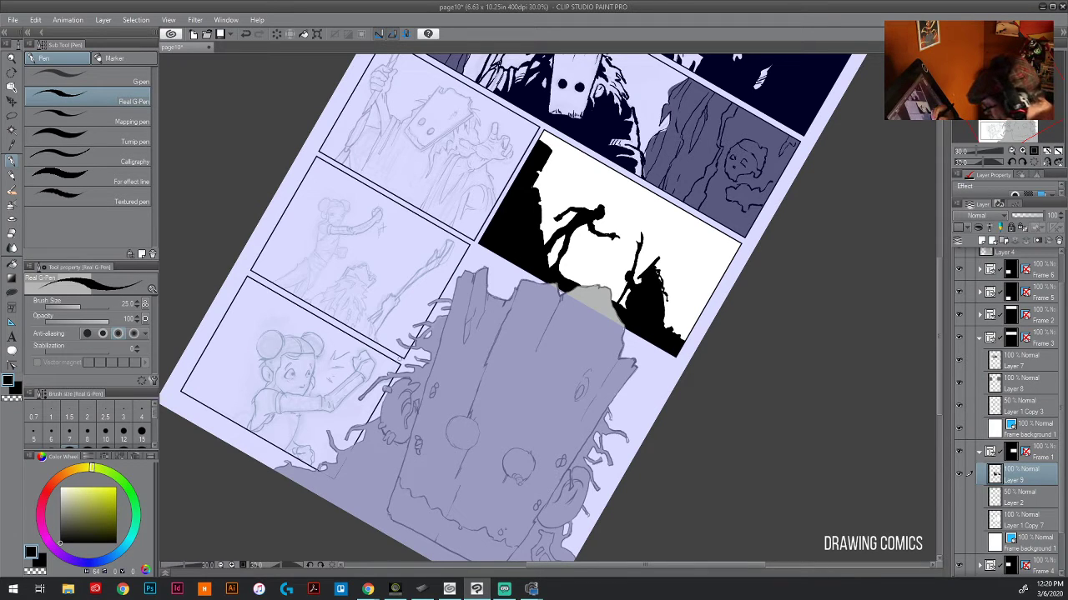
left_click_drag(404, 352, 439, 376)
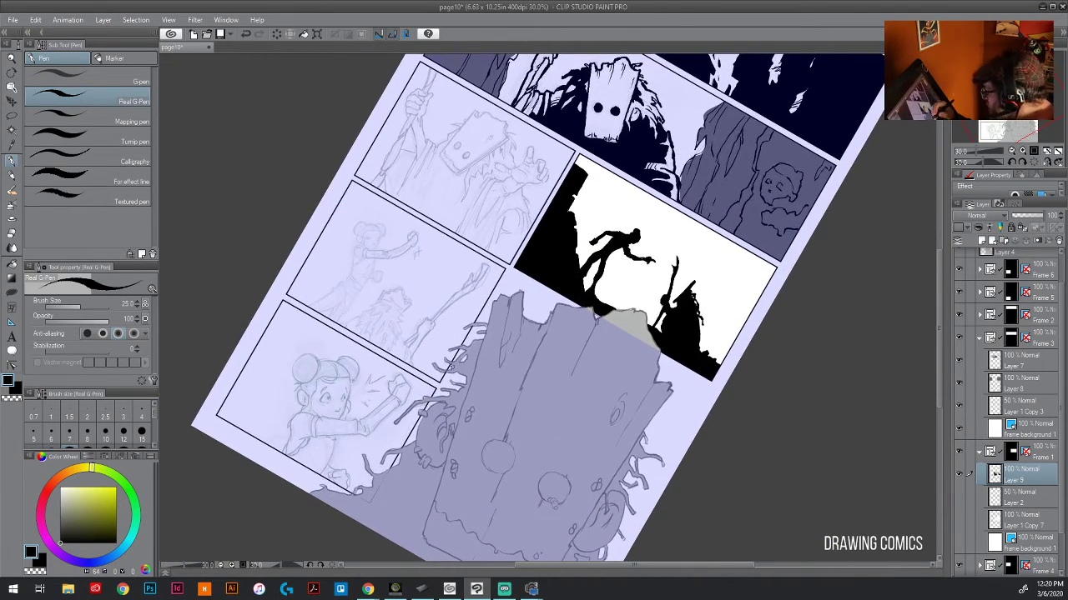
- Select the sketch layer of the unlit panel where the masked figure raises a hand, and add a new inking layer above it
key("minus")
key("minus")
key("minus")
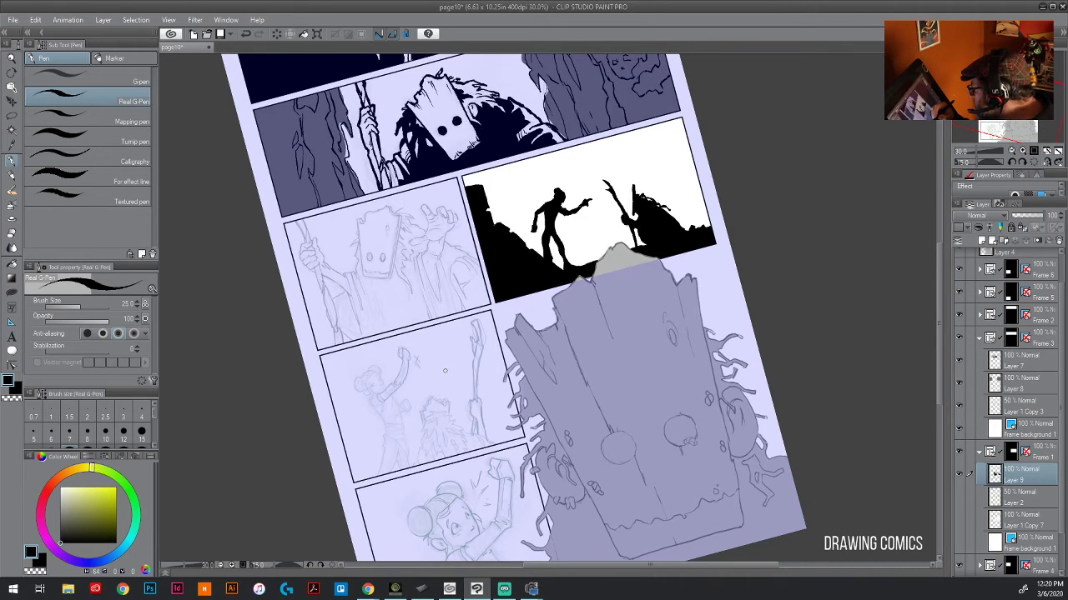
key("minus")
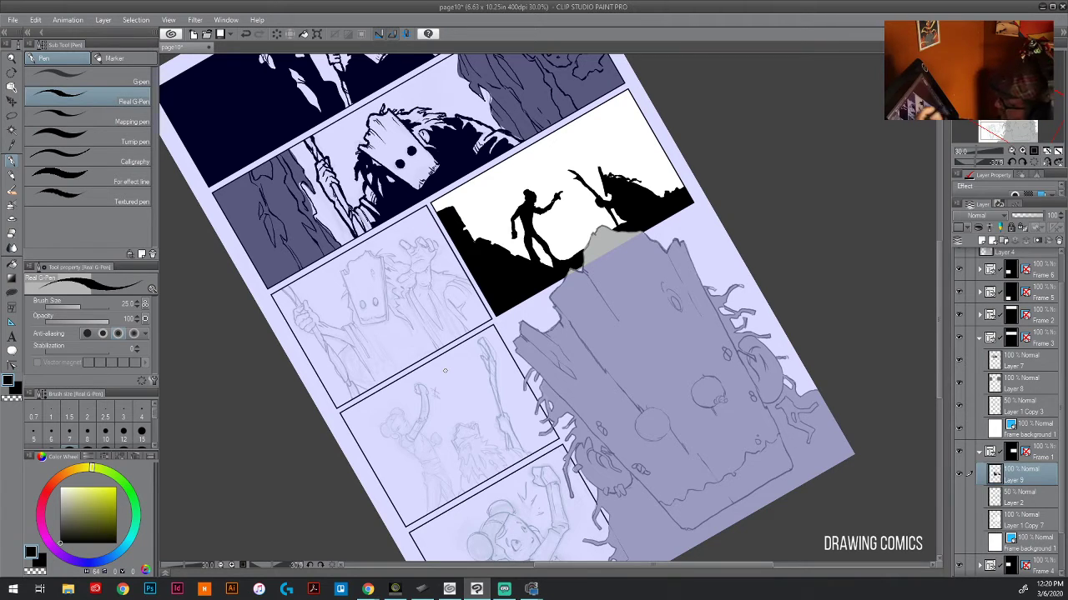
key("o")
left_click(389, 308)
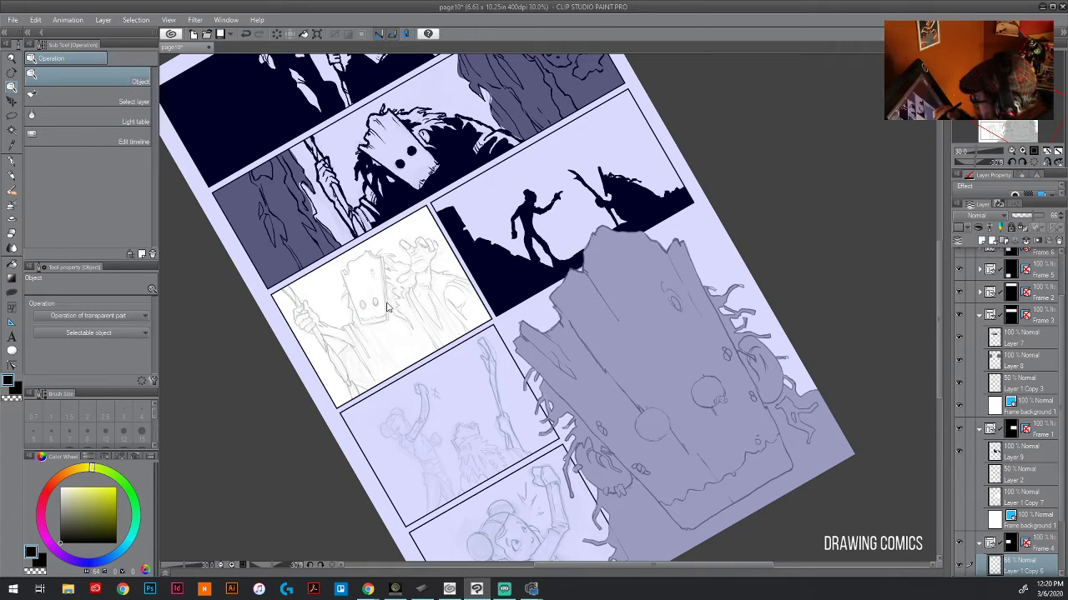
key("p")
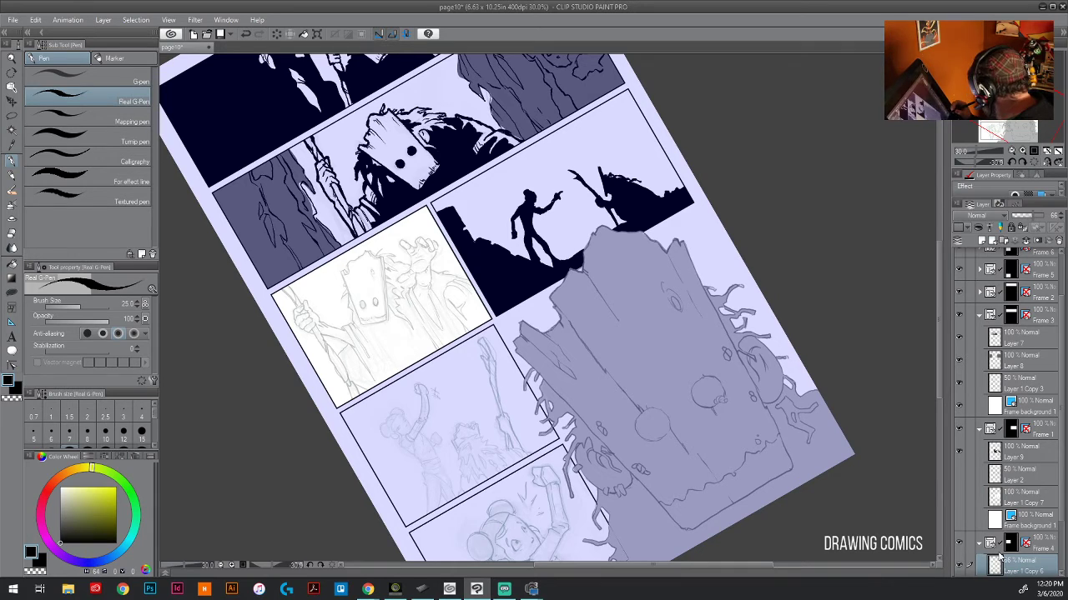
left_click(982, 241)
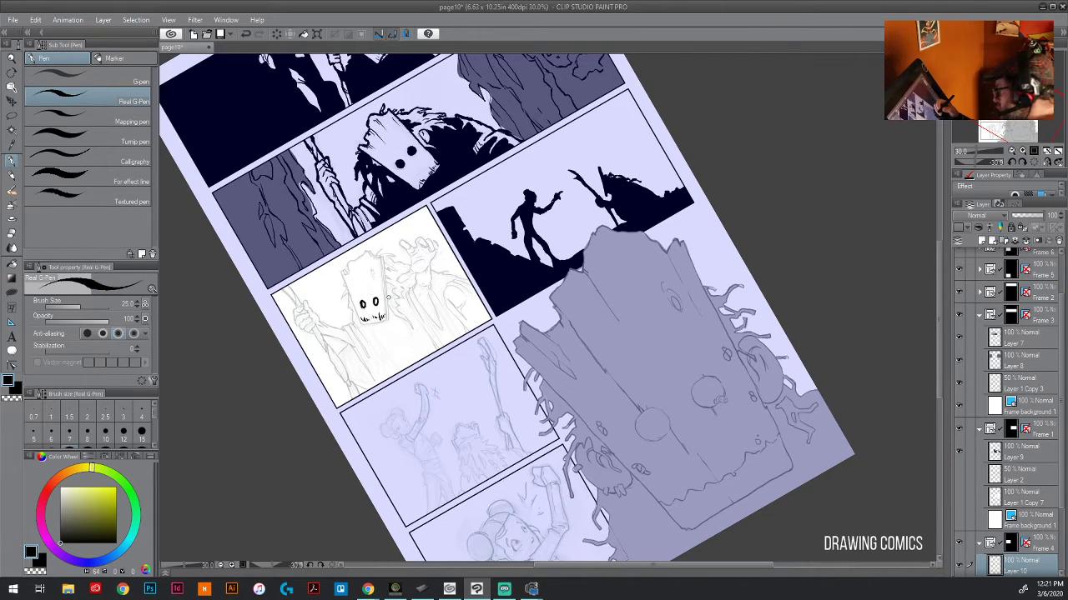
- Ink the mask's eyes, mouth marks, small crack and thick side edge with the Real G-Pen, redoing the last edge strokes
mouse_move(372, 275)
left_mouse_down()
mouse_move(385, 319)
mouse_move(377, 257)
left_mouse_up()
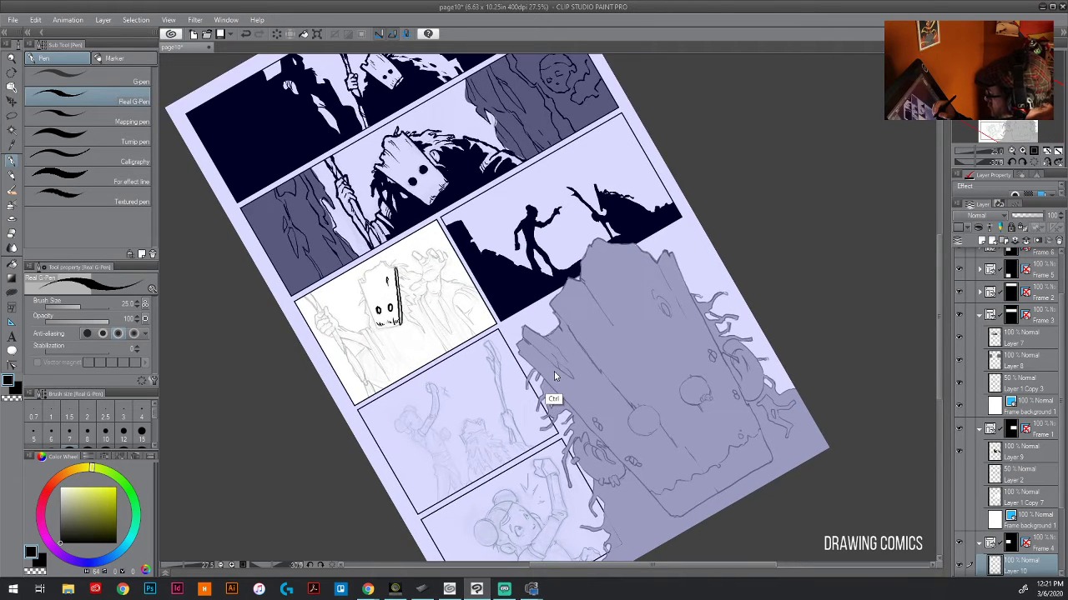
scroll(554, 372, "up", 1)
scroll(554, 372, "up", 3)
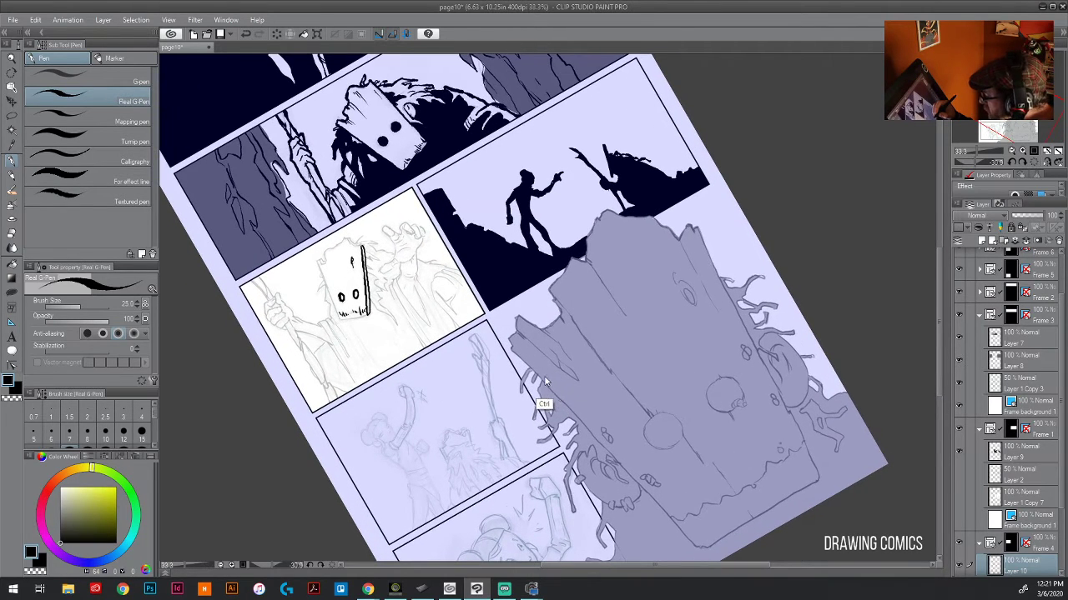
scroll(524, 380, "up", 1)
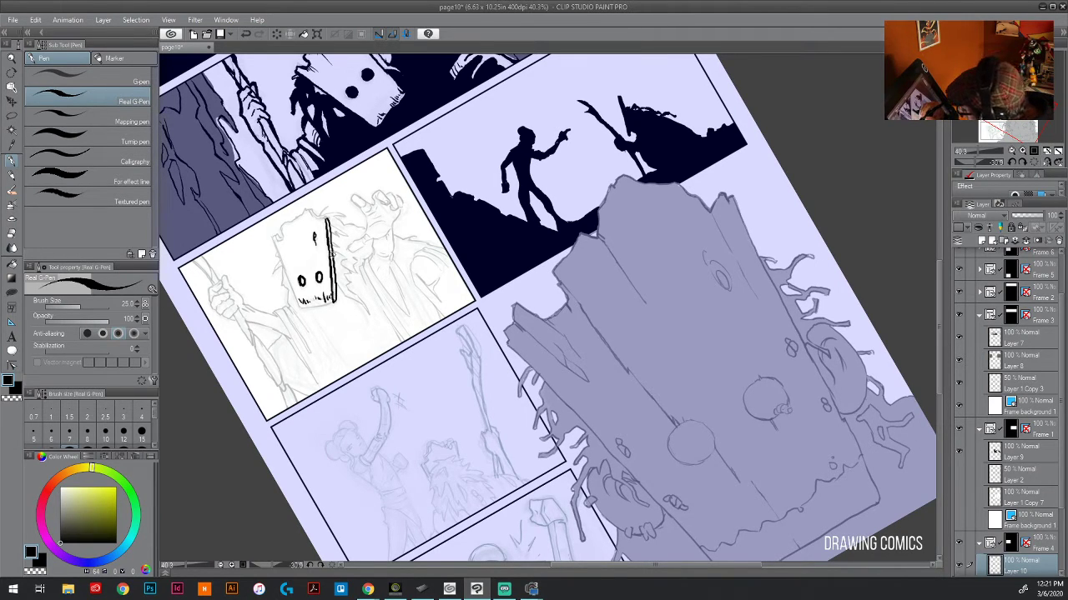
key("ctrl+z")
key("ctrl+z")
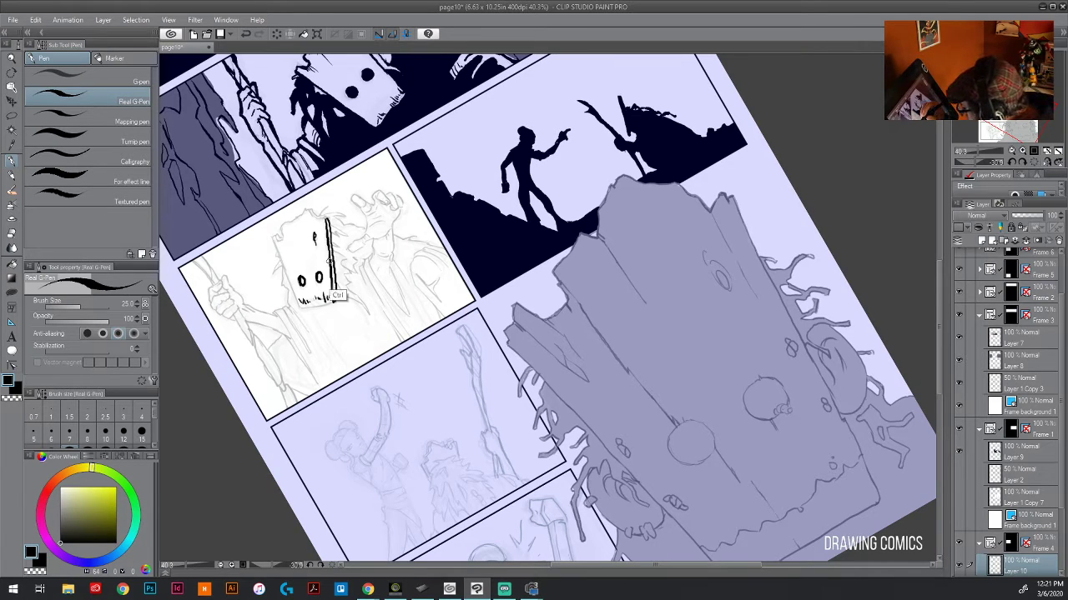
mouse_move(326, 218)
left_mouse_down()
mouse_move(328, 294)
mouse_move(328, 219)
left_mouse_up()
- Outline the mask's jagged top, far side and lower edge, then ink the ragged fur along its outer side
mouse_move(279, 242)
left_mouse_down()
mouse_move(283, 224)
mouse_move(304, 212)
mouse_move(328, 218)
mouse_move(328, 228)
mouse_move(272, 243)
mouse_move(291, 297)
left_mouse_up()
key("ctrl+z")
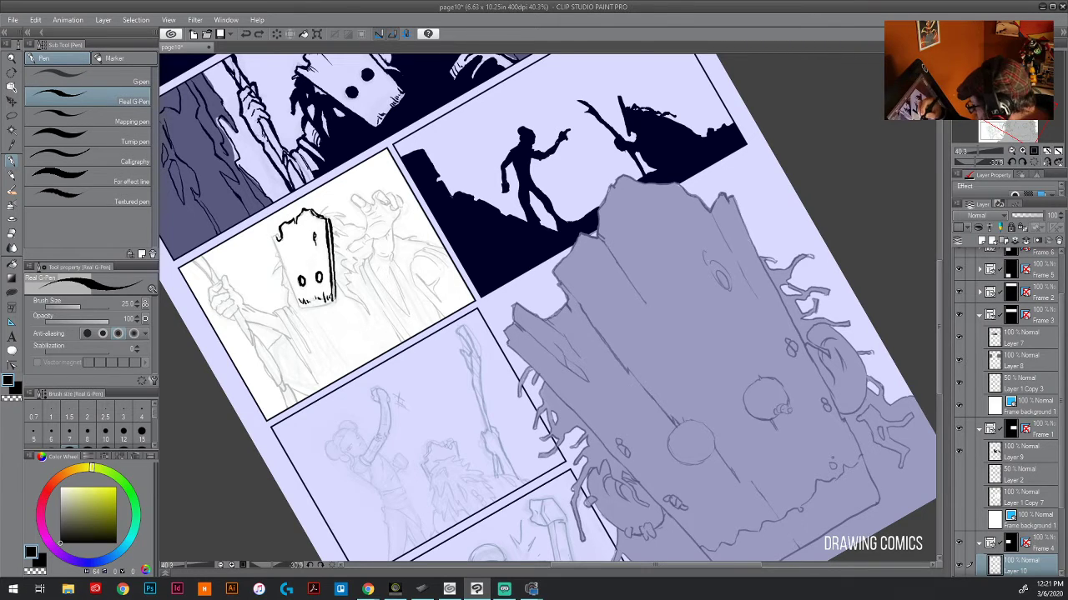
mouse_move(277, 234)
left_mouse_down()
mouse_move(293, 292)
mouse_move(336, 293)
left_mouse_up()
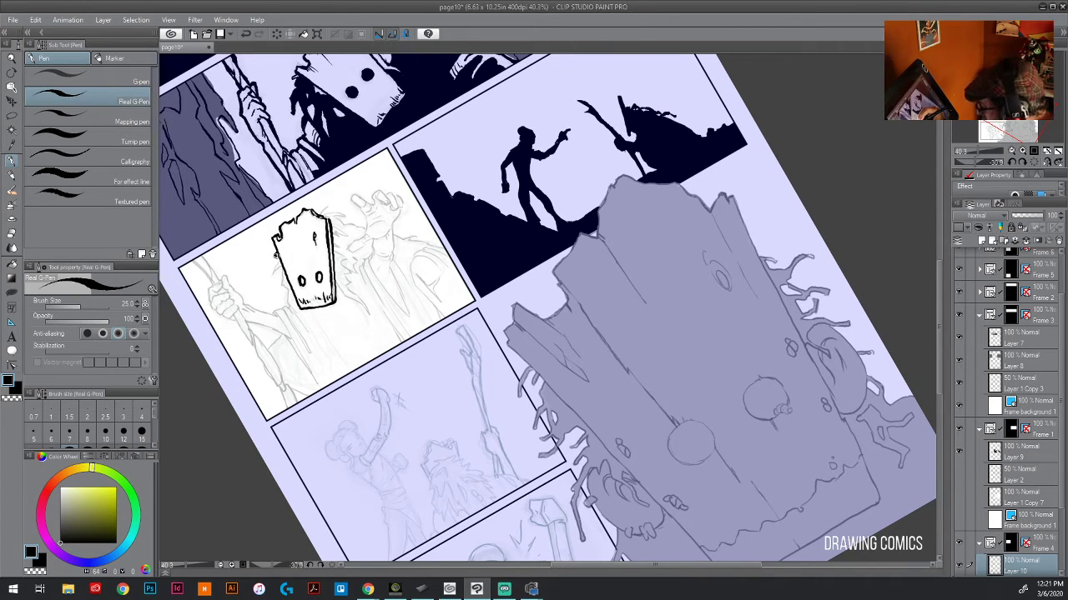
mouse_move(277, 255)
left_mouse_down()
mouse_move(271, 275)
mouse_move(281, 265)
mouse_move(287, 298)
left_mouse_up()
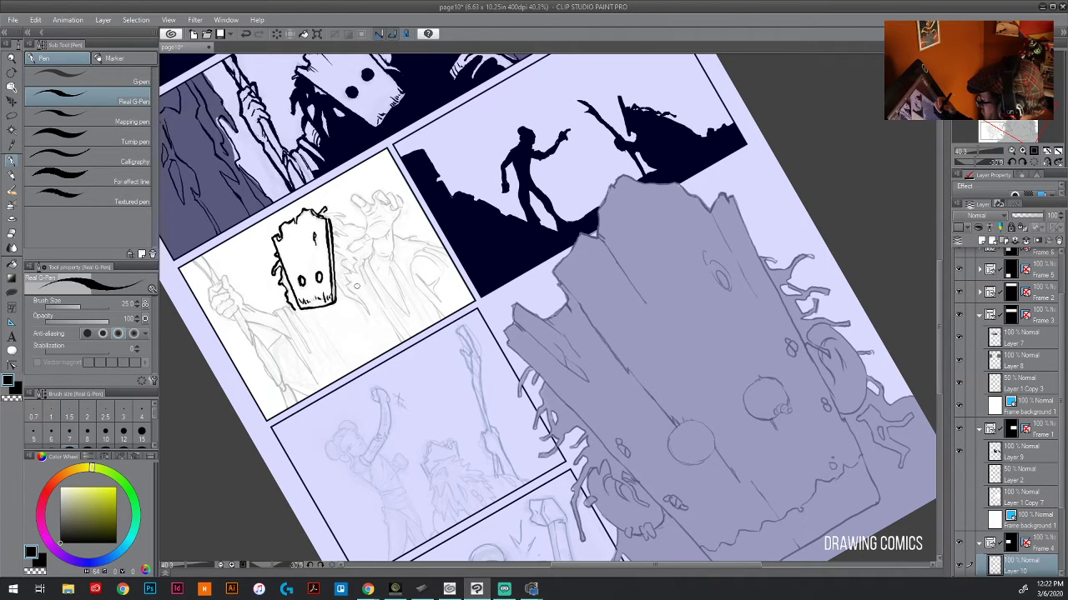
- Ink the raised hand's thumb, palm creases and first fingers over the pencil sketch
scroll(356, 286, "down", 4)
scroll(358, 289, "up", 4)
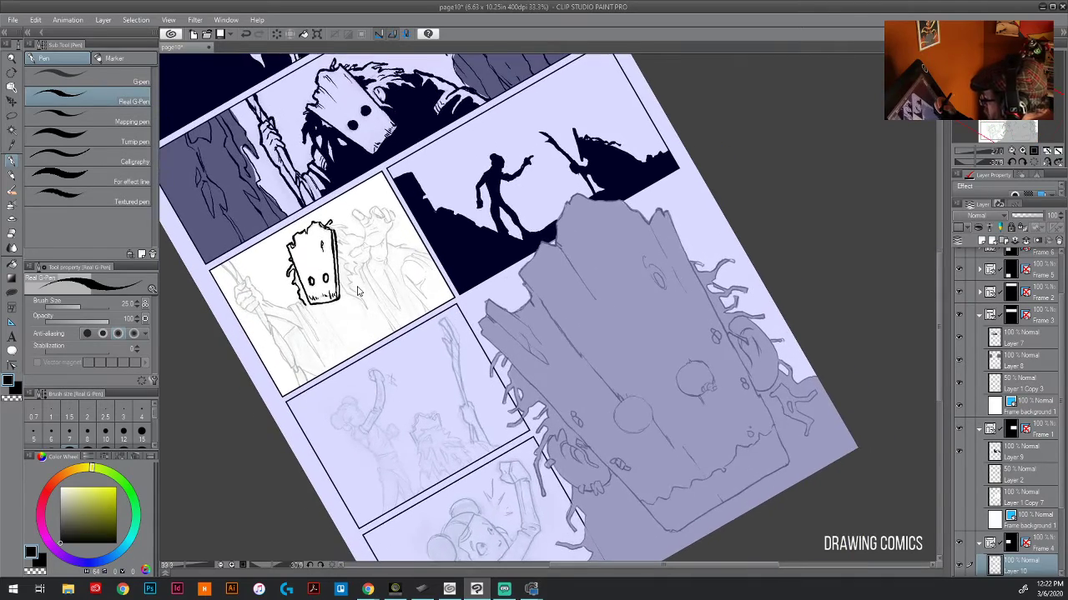
scroll(358, 290, "up", 3)
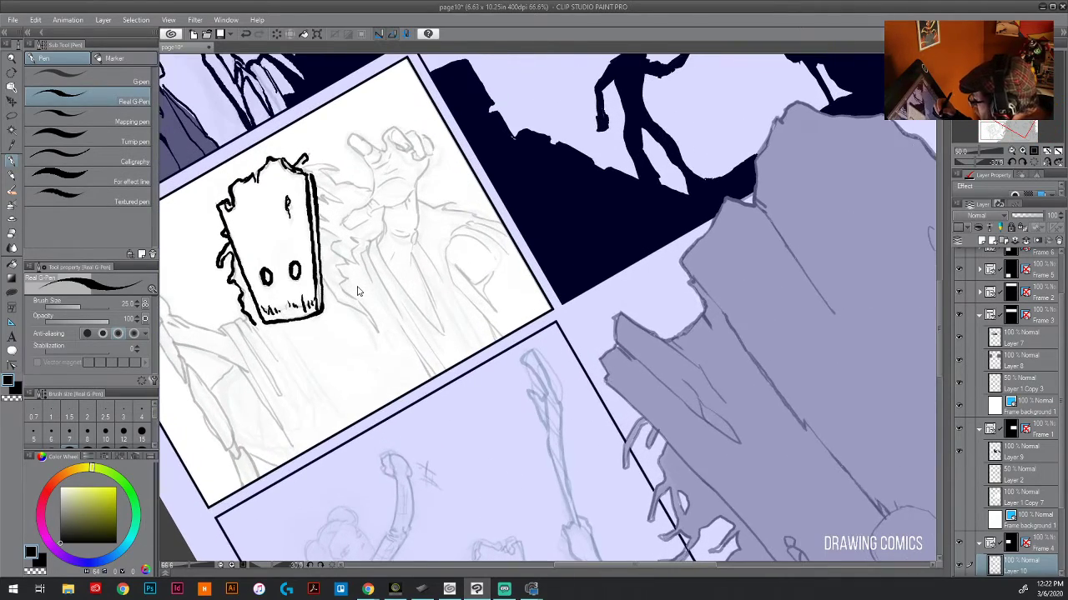
scroll(357, 291, "up", 4)
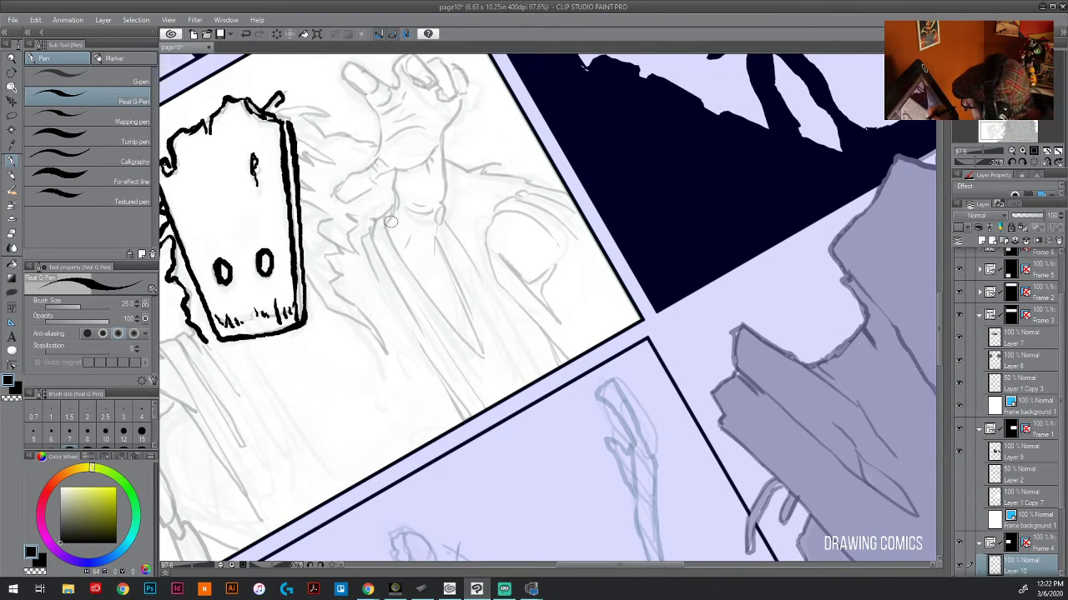
mouse_move(376, 157)
left_mouse_down()
mouse_move(335, 192)
mouse_move(349, 202)
mouse_move(399, 135)
mouse_move(421, 129)
mouse_move(384, 131)
mouse_move(377, 110)
mouse_move(392, 122)
mouse_move(381, 123)
mouse_move(387, 171)
mouse_move(431, 157)
left_mouse_up()
mouse_move(420, 163)
left_mouse_down()
mouse_move(440, 142)
mouse_move(432, 147)
left_mouse_up()
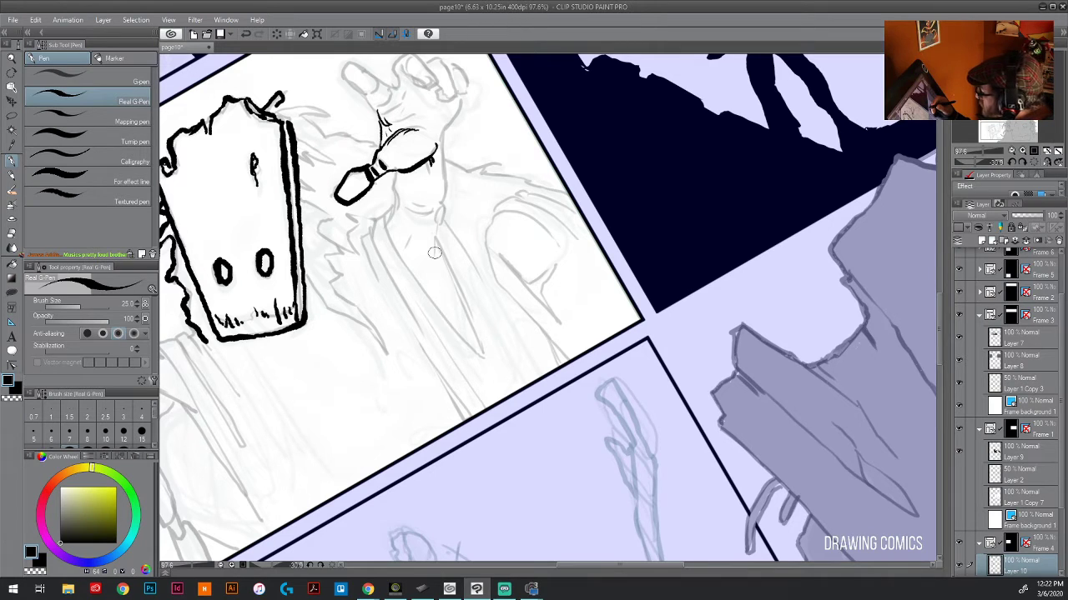
scroll(435, 257, "down", 1)
scroll(435, 258, "down", 2)
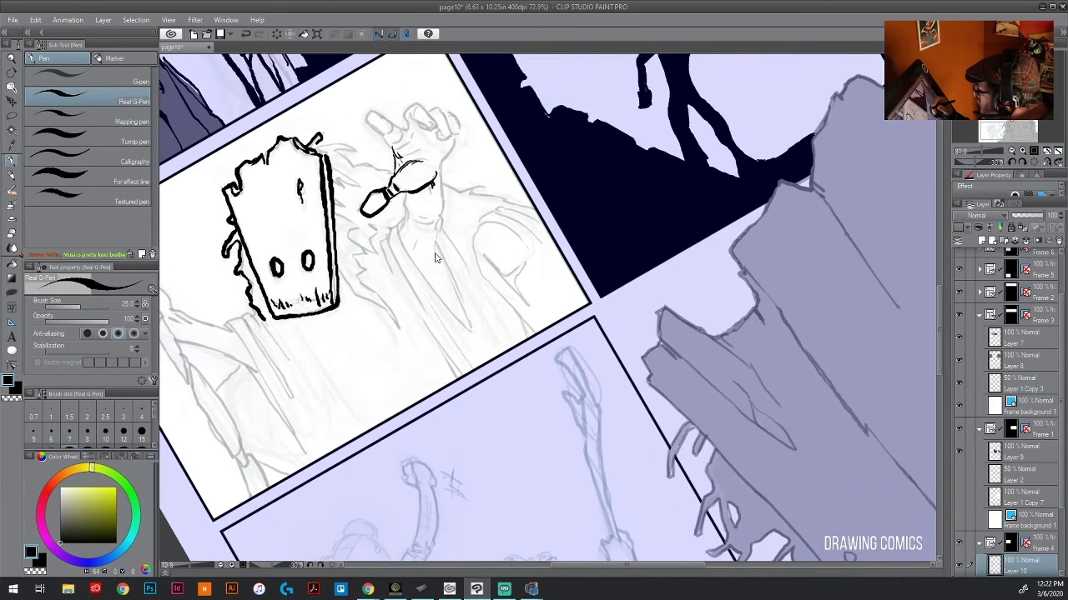
scroll(434, 258, "down", 2)
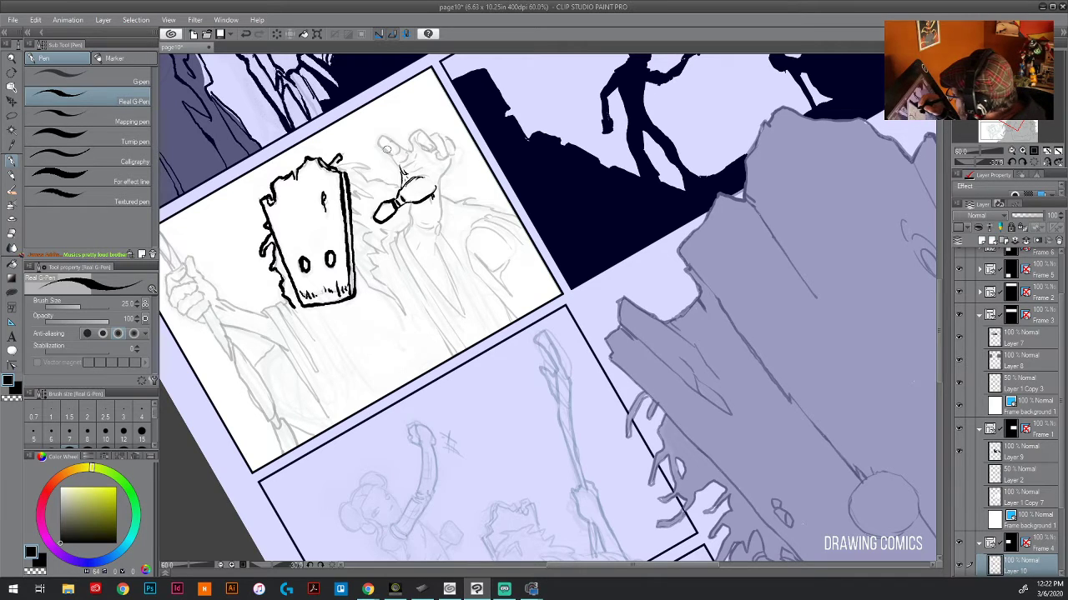
mouse_move(388, 154)
left_mouse_down()
mouse_move(374, 139)
mouse_move(396, 136)
mouse_move(404, 173)
mouse_move(414, 131)
mouse_move(432, 151)
mouse_move(425, 132)
mouse_move(427, 152)
mouse_move(408, 160)
mouse_move(412, 152)
left_mouse_up()
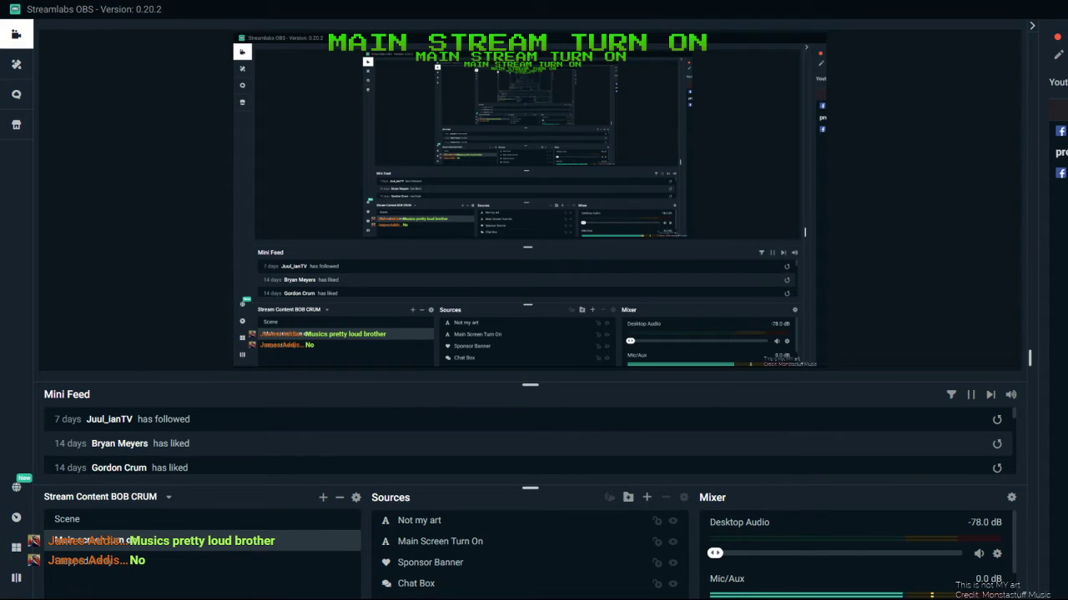
- Switch to Streamlabs OBS and examine the audio levels of the sources in the mixer
scroll(859, 546, "down", 1)
scroll(834, 567, "up", 1)
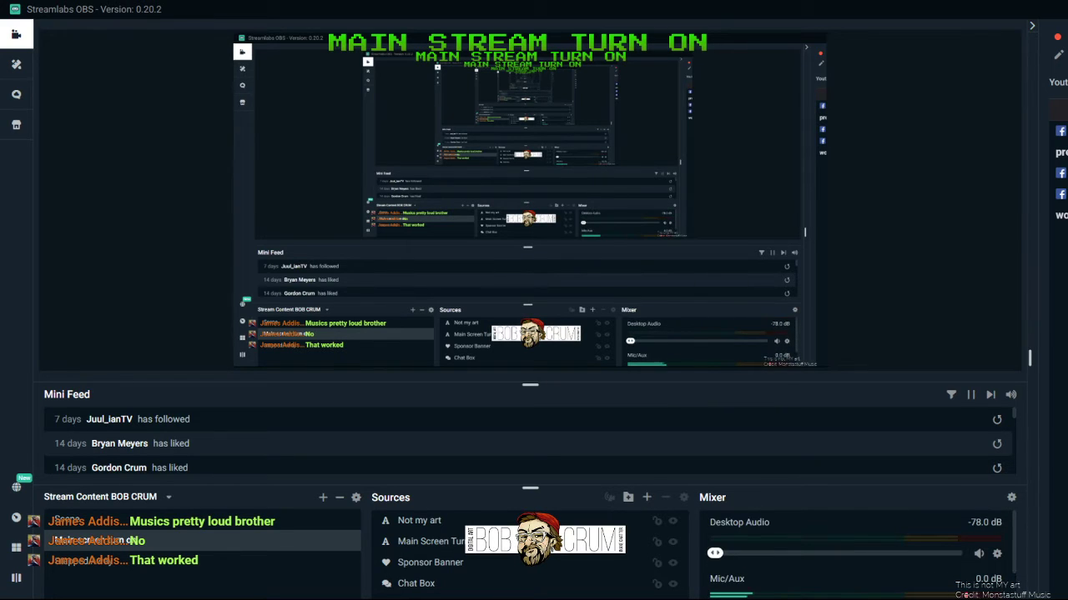
scroll(859, 551, "down", 3)
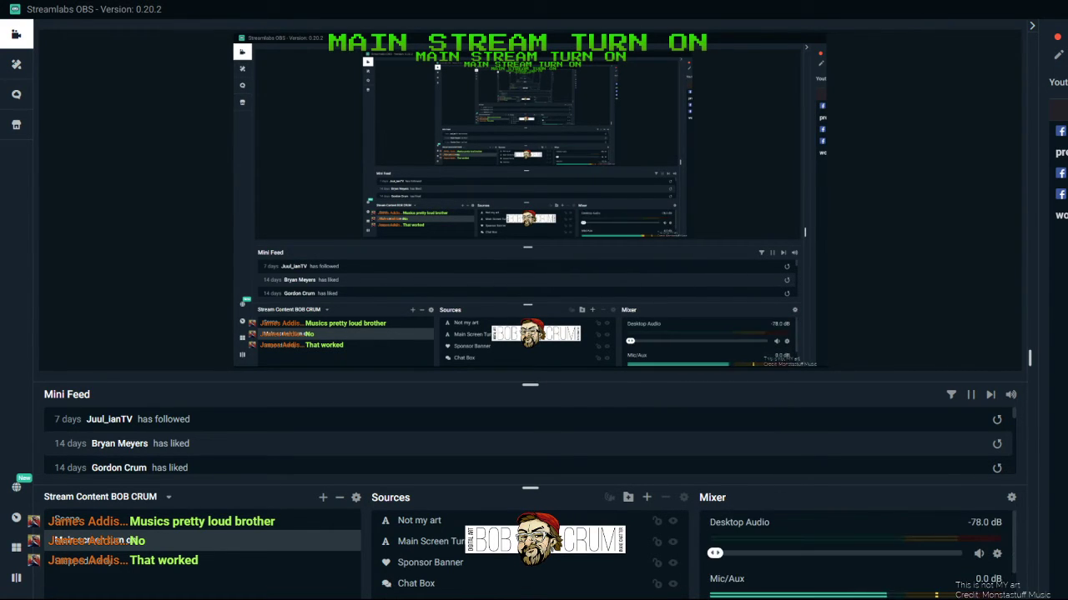
scroll(859, 550, "down", 2)
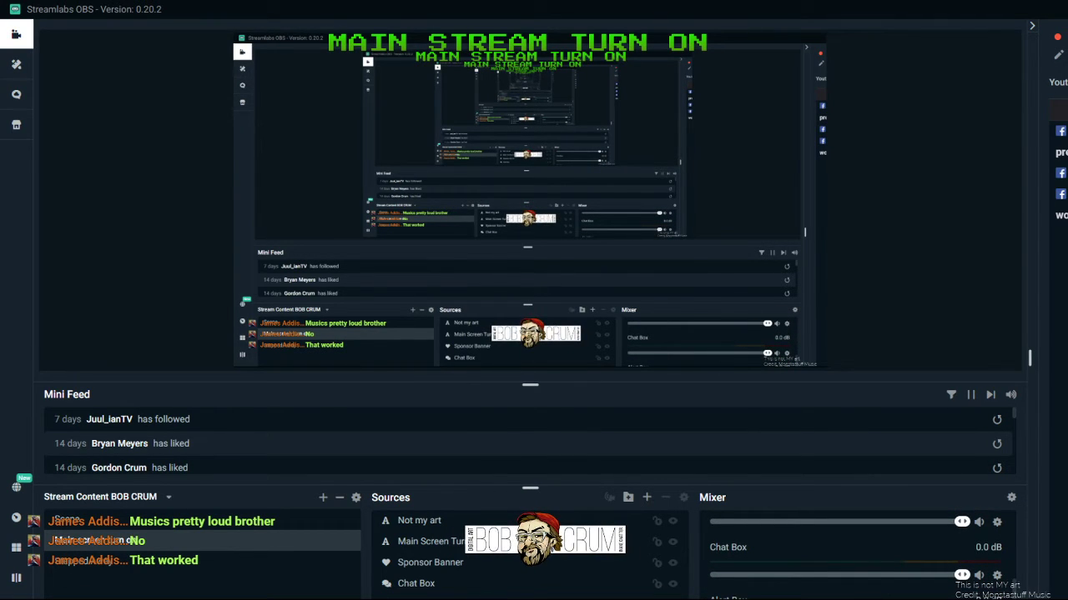
scroll(859, 550, "up", 4)
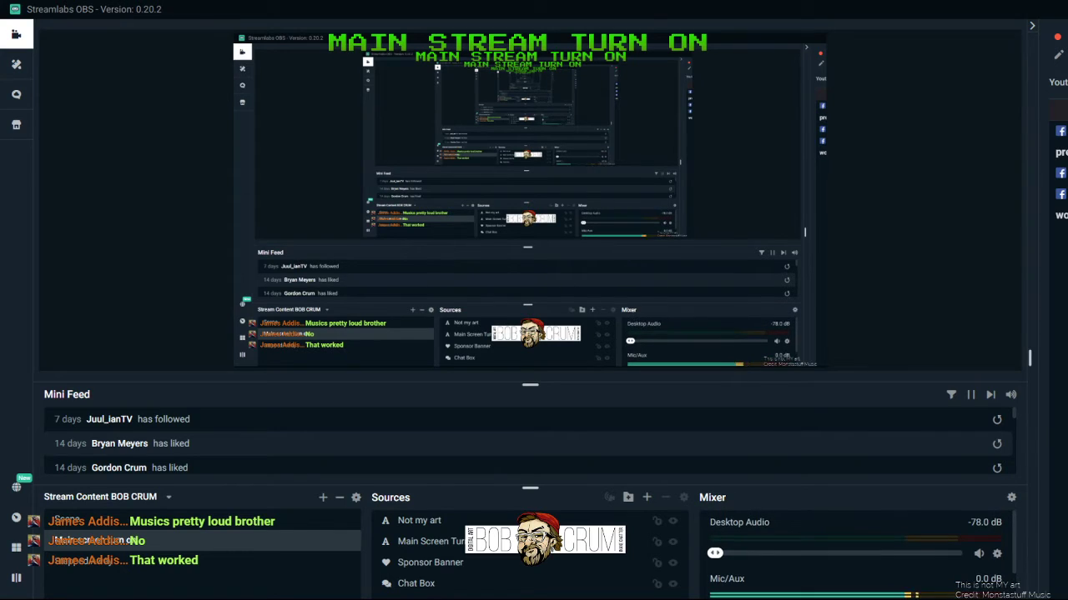
scroll(859, 551, "down", 3)
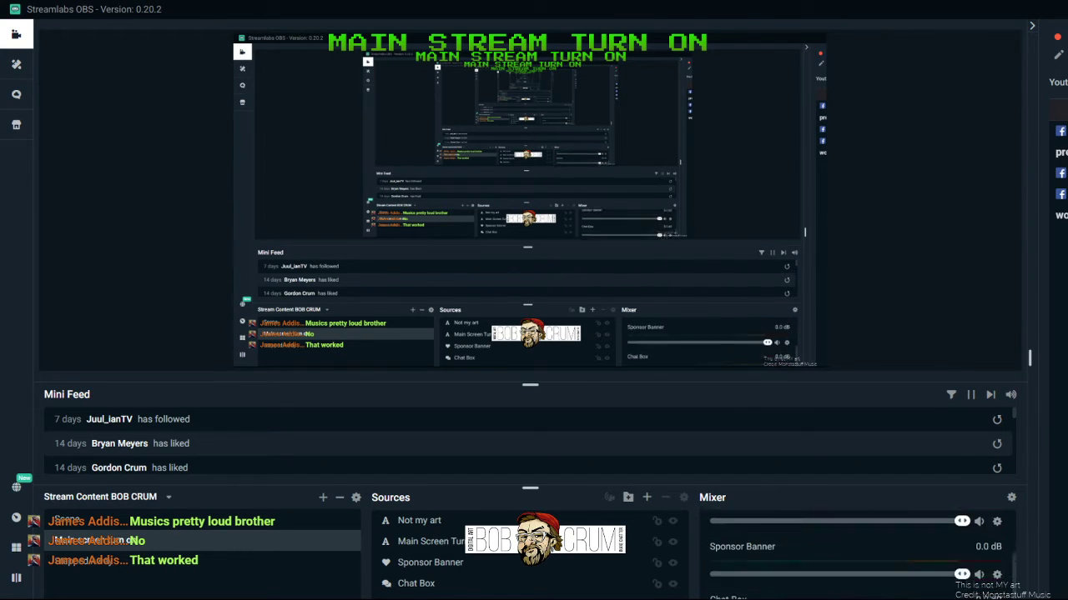
scroll(859, 551, "up", 2)
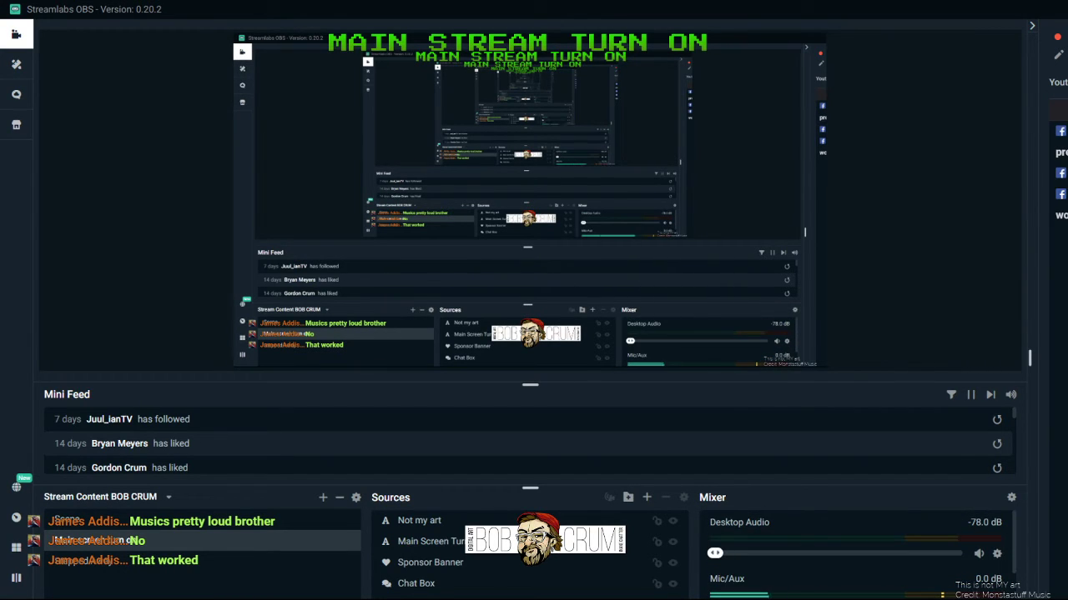
left_click_drag(584, 5, 1066, 250)
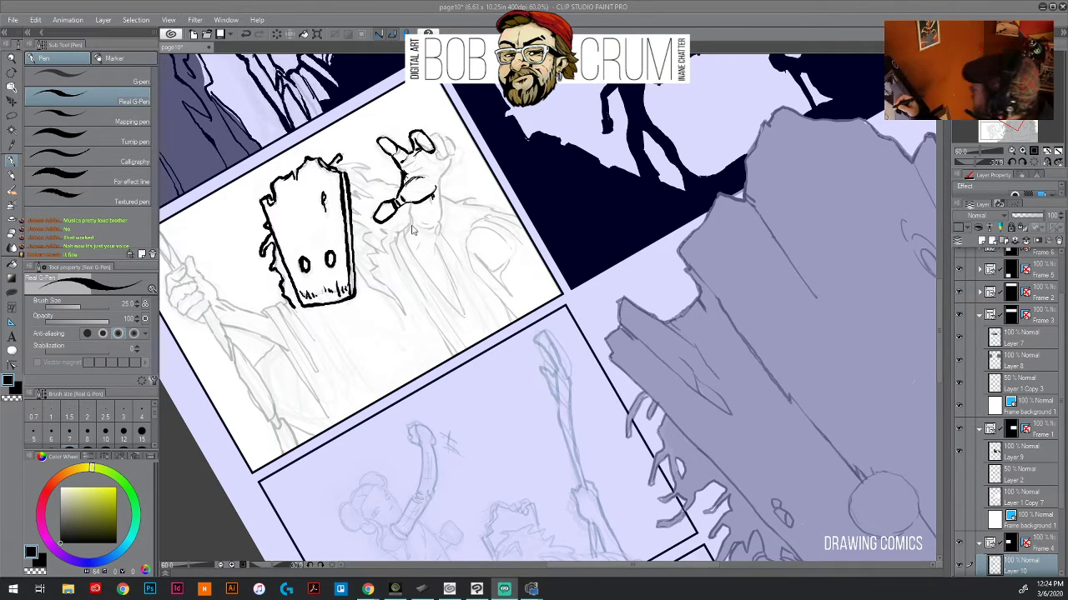
- In Clip Studio Paint, ink the raised hand's wrist and remaining finger, plus the ragged fur between the mask and the hand
mouse_move(407, 212)
left_mouse_down()
mouse_move(433, 225)
mouse_move(440, 182)
mouse_move(441, 232)
mouse_move(404, 236)
left_mouse_up()
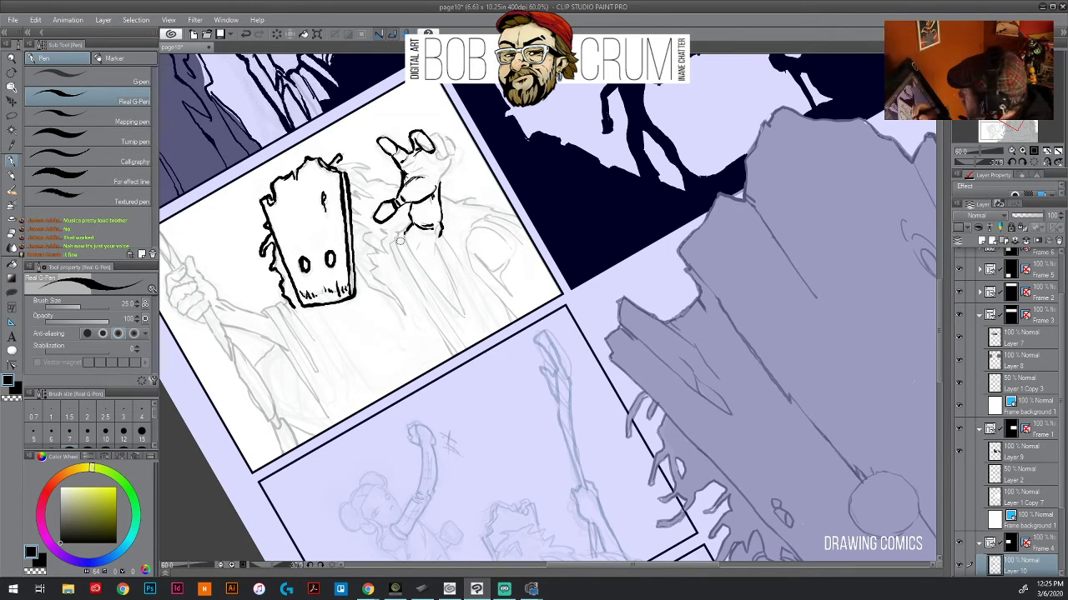
mouse_move(345, 162)
left_mouse_down()
mouse_move(367, 170)
mouse_move(354, 174)
mouse_move(365, 180)
left_mouse_up()
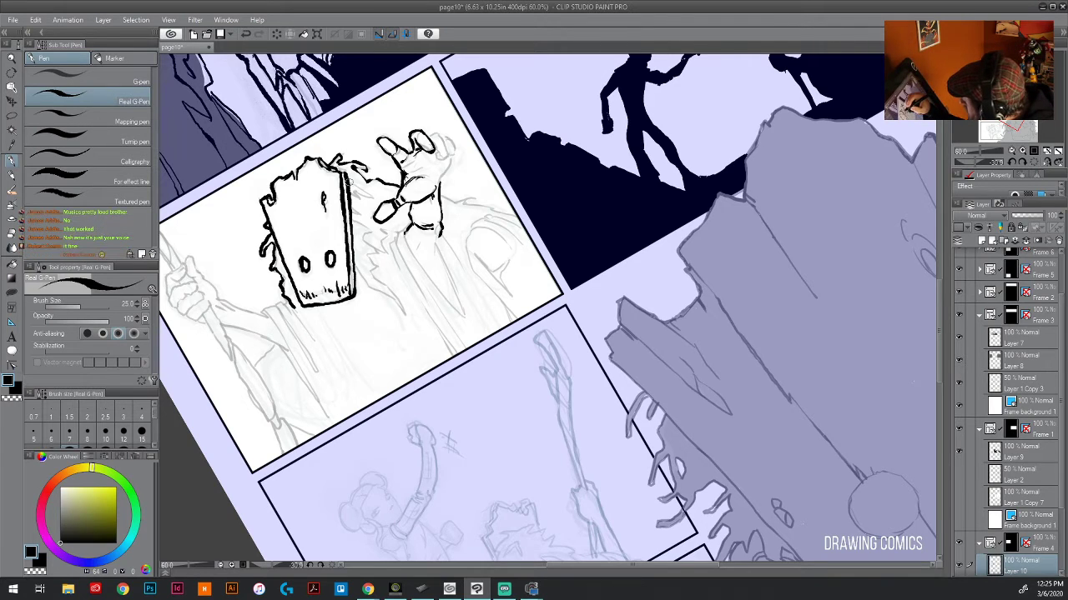
left_click_drag(350, 179, 365, 198)
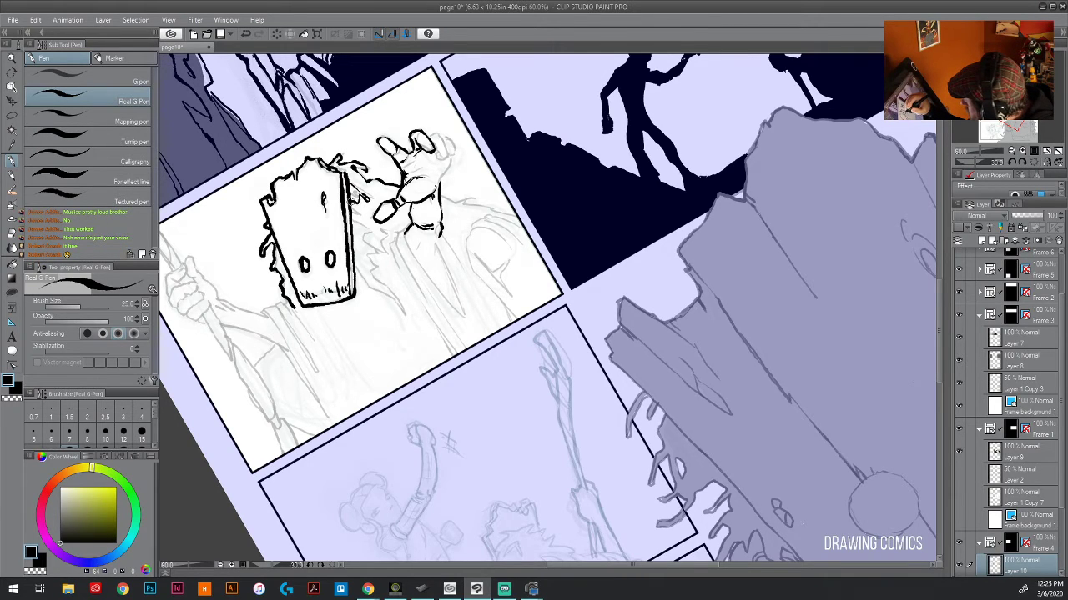
mouse_move(357, 189)
left_mouse_down()
mouse_move(367, 201)
mouse_move(354, 222)
mouse_move(374, 250)
mouse_move(367, 281)
mouse_move(400, 311)
mouse_move(370, 274)
mouse_move(368, 244)
left_mouse_up()
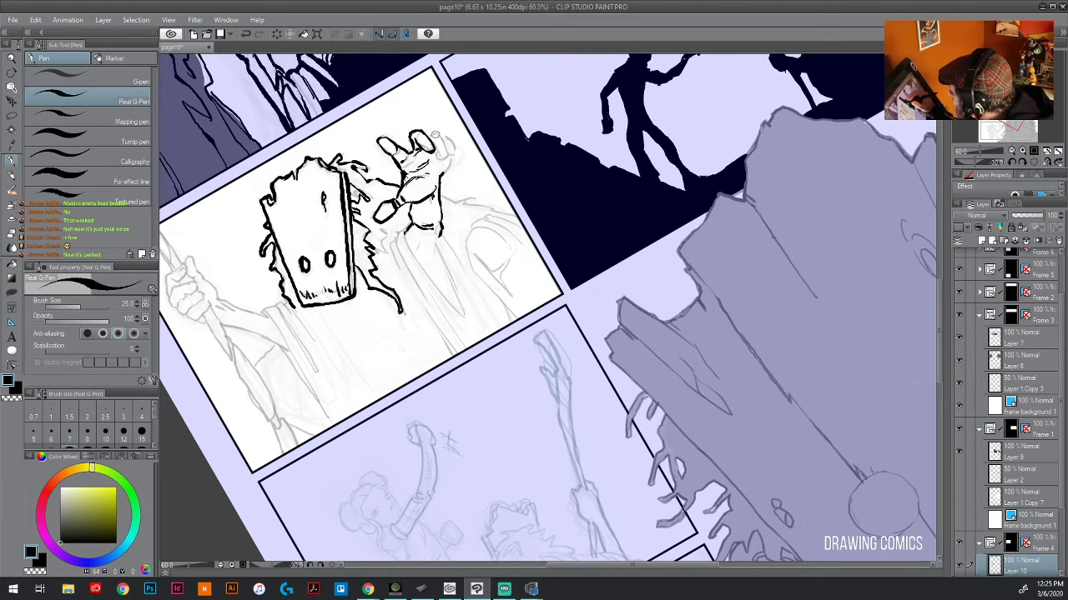
mouse_move(427, 139)
left_mouse_down()
mouse_move(438, 134)
mouse_move(449, 155)
mouse_move(439, 158)
mouse_move(455, 155)
mouse_move(451, 176)
left_mouse_up()
left_click_drag(425, 152, 432, 159)
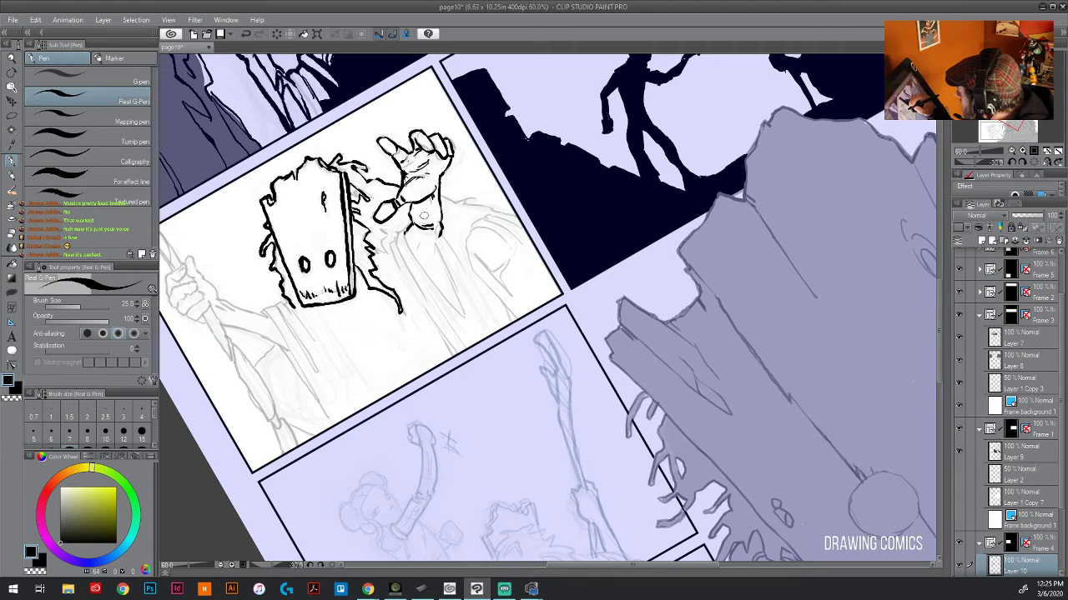
- Ink the sleeve opening and long draped folds below the raised wrist, and the ragged fur edge beside the sleeve
mouse_move(410, 222)
left_mouse_down()
mouse_move(395, 240)
mouse_move(421, 295)
left_mouse_up()
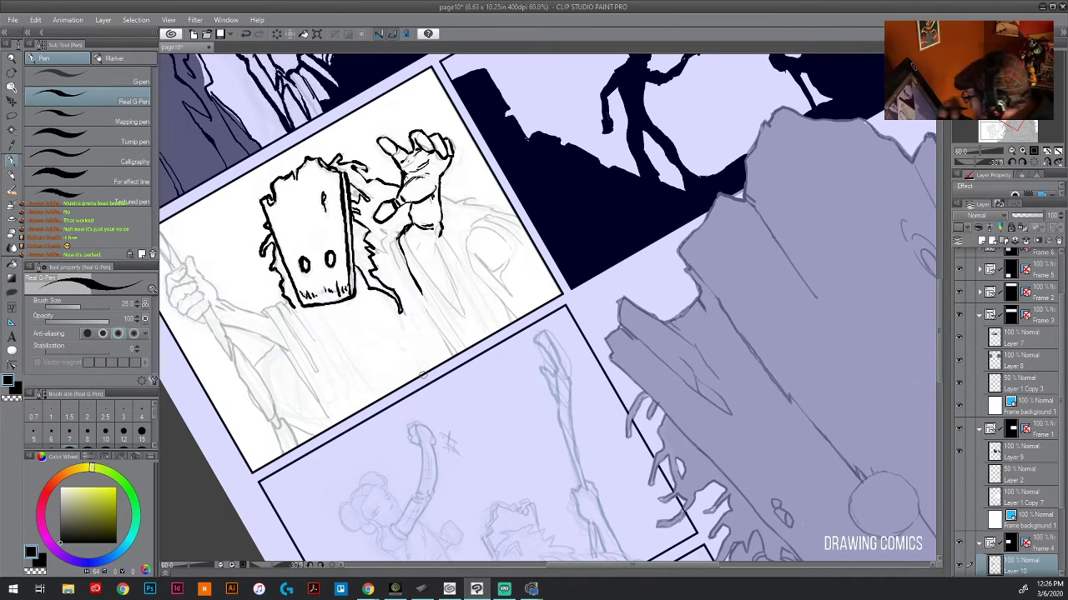
left_click_drag(402, 234, 462, 319)
mouse_move(437, 236)
left_mouse_down()
mouse_move(434, 255)
mouse_move(417, 262)
mouse_move(427, 265)
left_mouse_up()
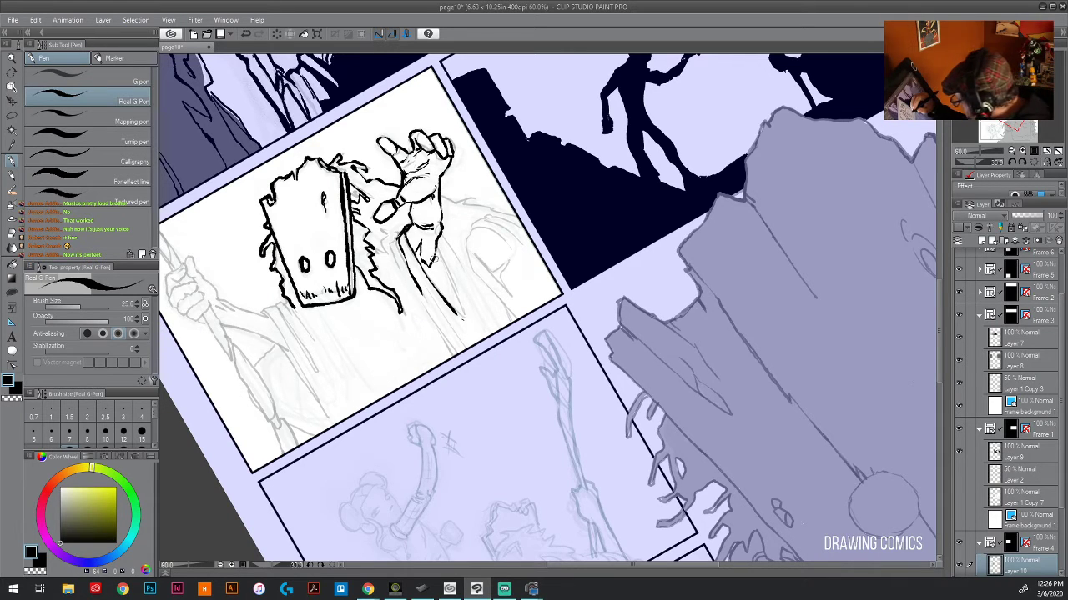
mouse_move(433, 249)
left_mouse_down()
mouse_move(462, 317)
mouse_move(455, 355)
left_mouse_up()
left_click_drag(432, 311, 457, 358)
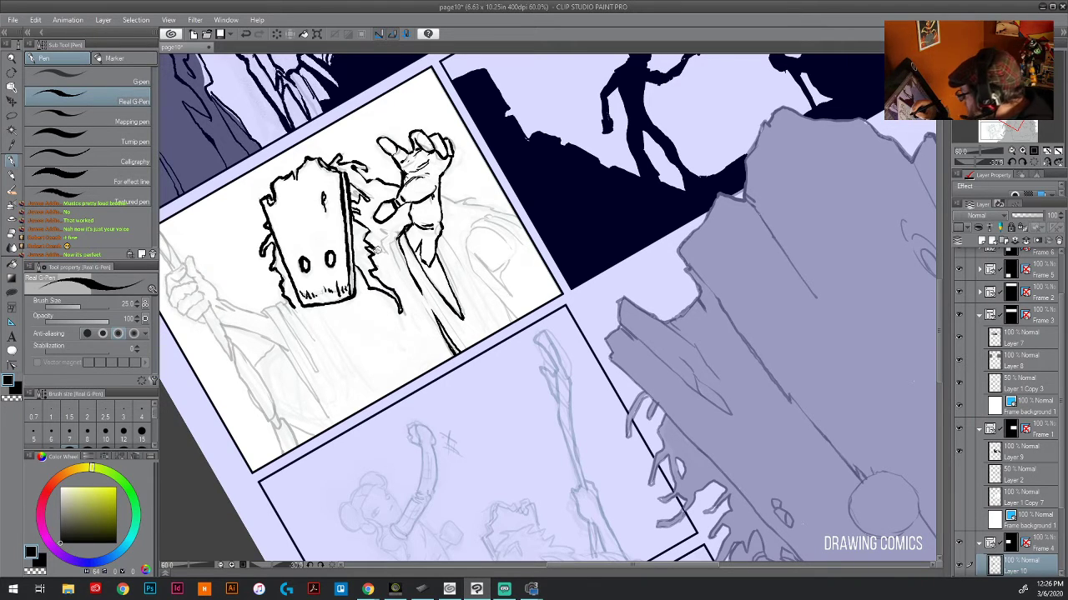
mouse_move(373, 257)
left_mouse_down()
mouse_move(407, 226)
mouse_move(374, 265)
left_mouse_up()
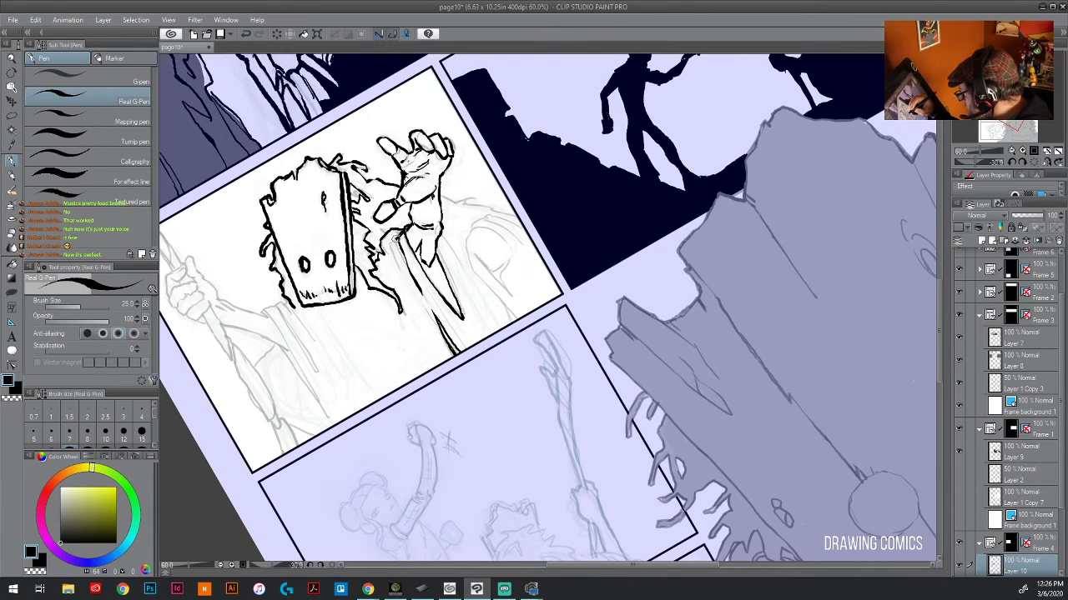
- Ink the long sleeve folds below the raised hand and the ragged fur on the outer side of its wrist
mouse_move(397, 237)
left_mouse_down()
mouse_move(395, 265)
mouse_move(396, 252)
left_mouse_up()
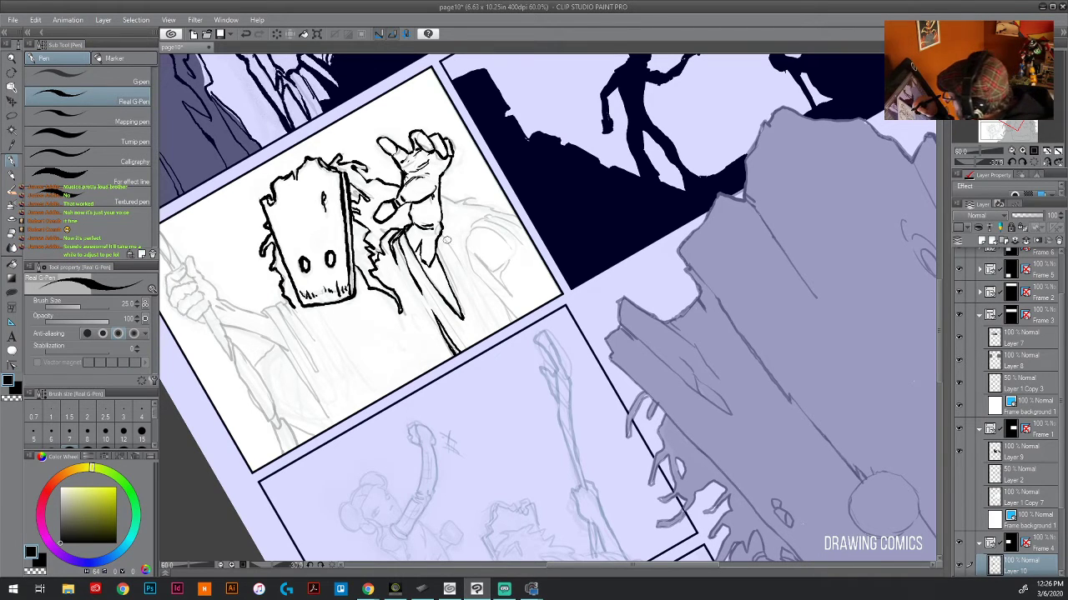
left_click_drag(439, 247, 483, 342)
mouse_move(438, 232)
left_mouse_down()
mouse_move(467, 272)
mouse_move(444, 230)
mouse_move(461, 220)
mouse_move(453, 197)
mouse_move(441, 198)
mouse_move(457, 198)
mouse_move(454, 206)
mouse_move(464, 197)
left_mouse_up()
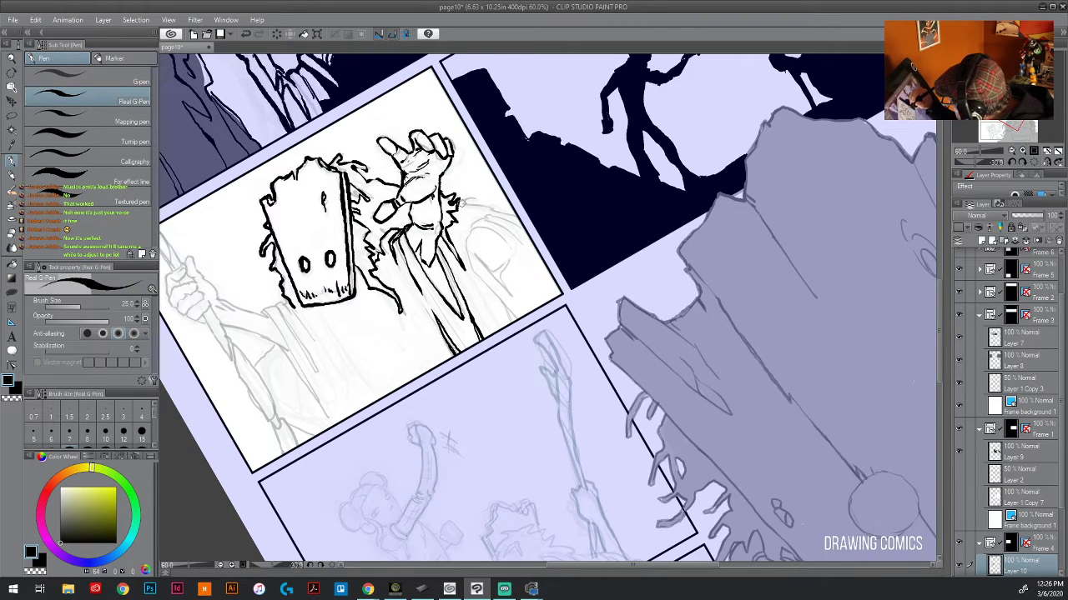
left_click_drag(385, 174, 372, 182)
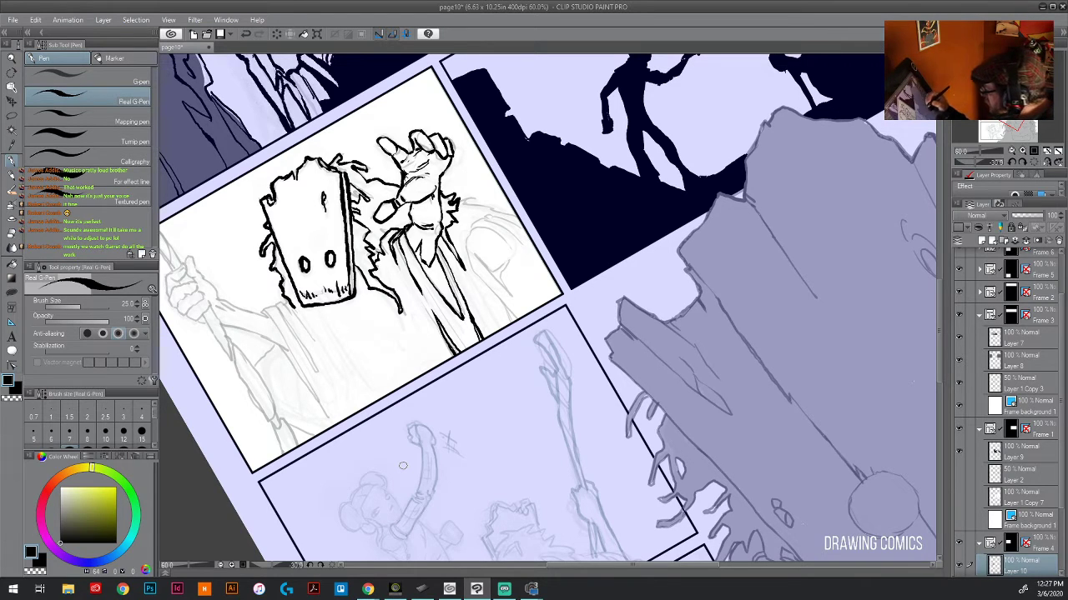
- Ink the draped shoulder beside the raised hand, with its outer contour, rounded inner fold and hanging cloth lines
mouse_move(463, 239)
left_mouse_down()
mouse_move(514, 323)
mouse_move(487, 290)
mouse_move(510, 327)
left_mouse_up()
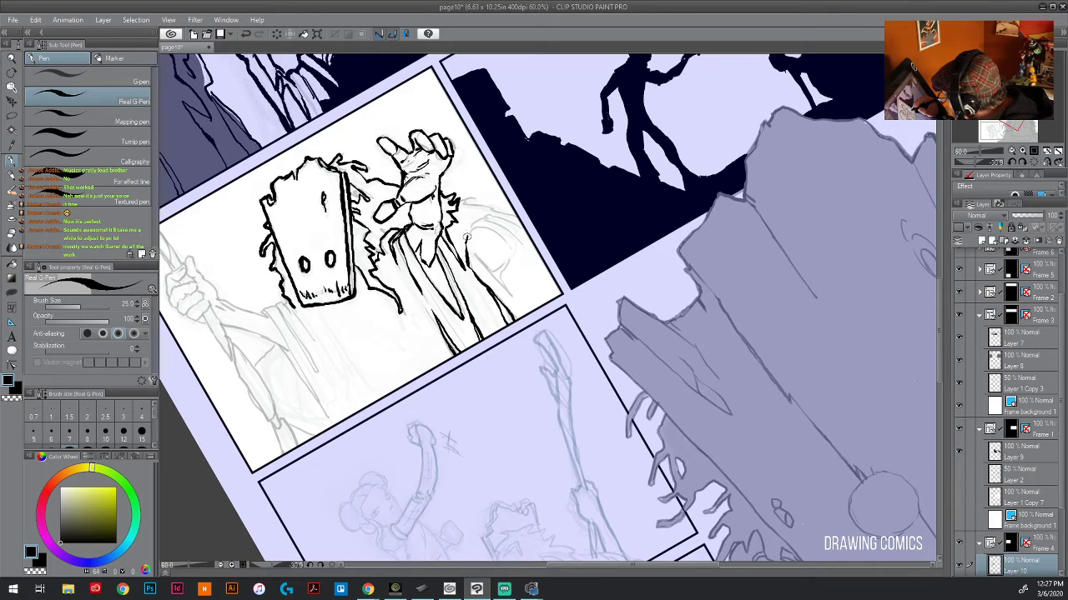
mouse_move(467, 238)
left_mouse_down()
mouse_move(500, 225)
mouse_move(500, 269)
mouse_move(515, 267)
mouse_move(515, 240)
mouse_move(519, 258)
mouse_move(558, 290)
mouse_move(542, 280)
left_mouse_up()
mouse_move(472, 215)
left_mouse_down()
mouse_move(482, 222)
mouse_move(477, 195)
mouse_move(515, 216)
left_mouse_up()
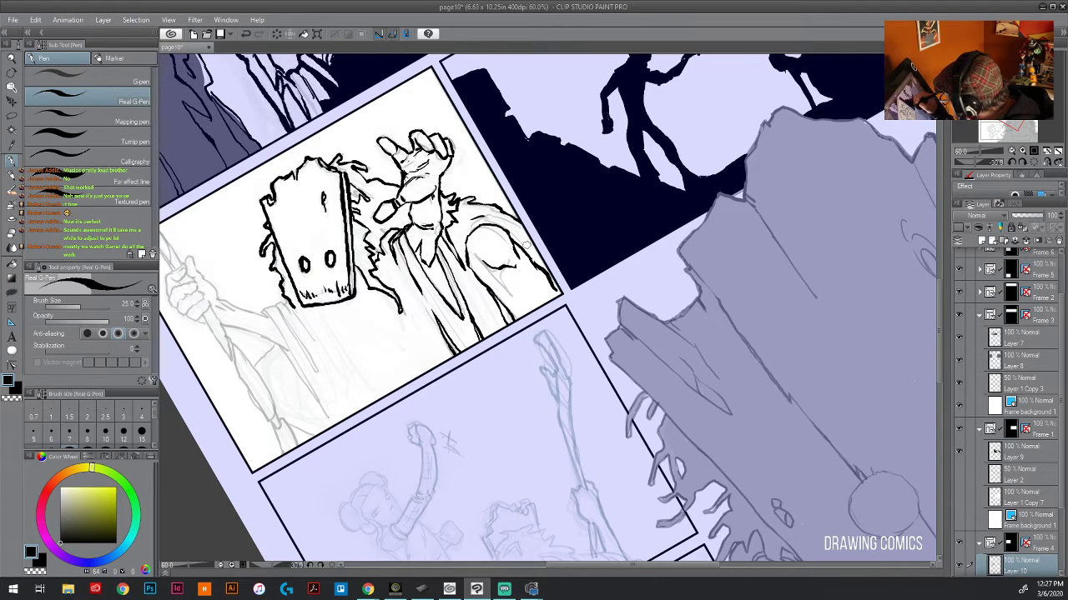
mouse_move(539, 257)
left_mouse_down()
mouse_move(509, 227)
mouse_move(531, 235)
left_mouse_up()
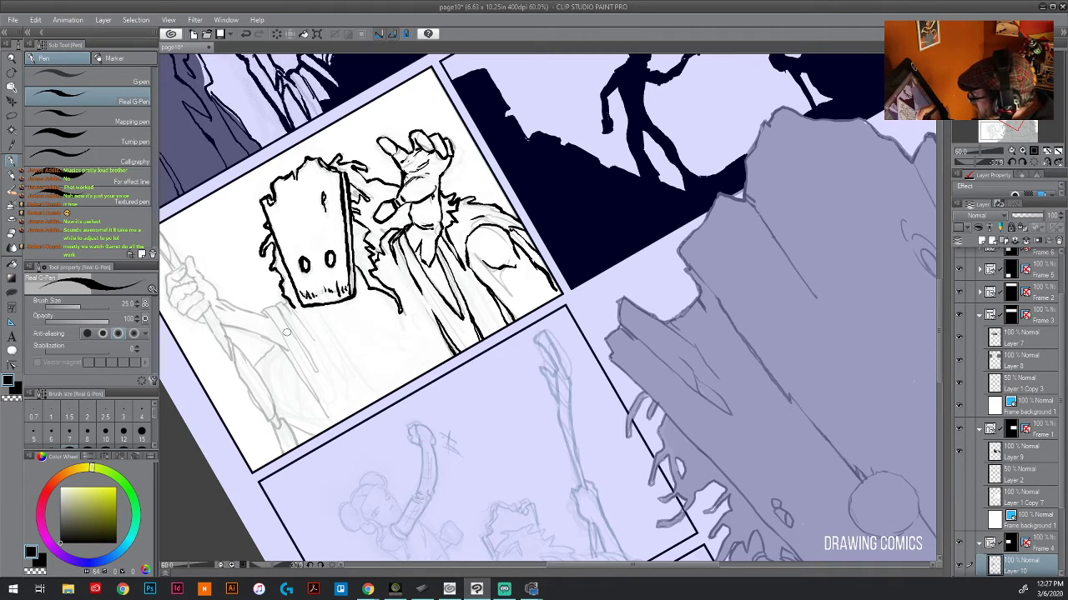
- Ink the hanging cloak folds on the staff side of the mask and the hand gripping the staff
left_click_drag(264, 312, 314, 392)
left_click_drag(275, 343, 318, 405)
mouse_move(260, 312)
left_mouse_down()
mouse_move(298, 297)
mouse_move(325, 387)
mouse_move(280, 314)
left_mouse_up()
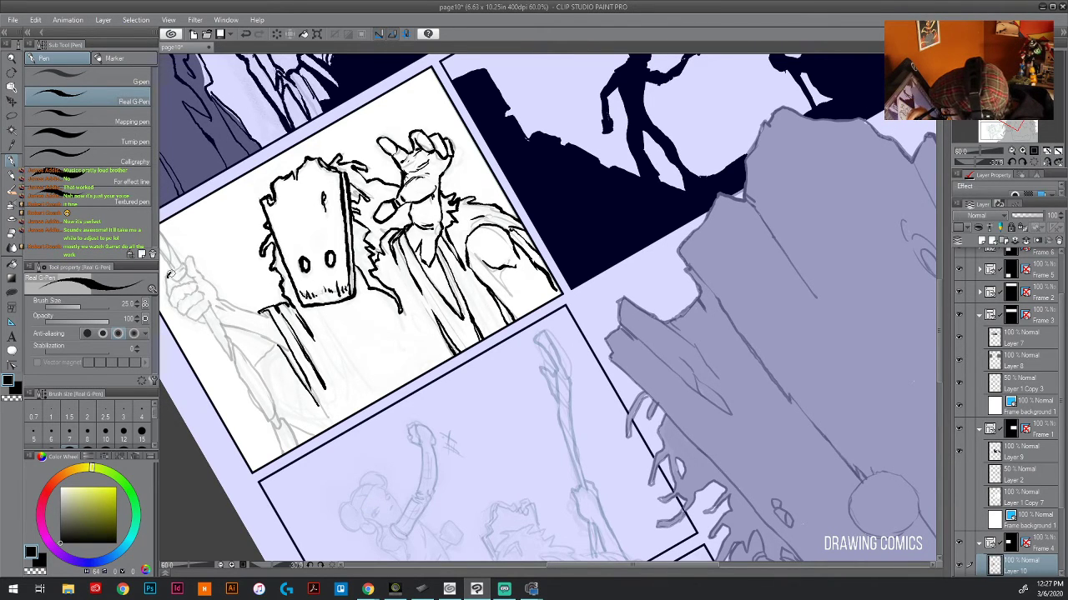
mouse_move(169, 276)
left_mouse_down()
mouse_move(180, 262)
mouse_move(189, 269)
mouse_move(167, 281)
mouse_move(175, 293)
mouse_move(192, 287)
mouse_move(185, 307)
mouse_move(204, 290)
mouse_move(192, 321)
mouse_move(204, 293)
left_mouse_up()
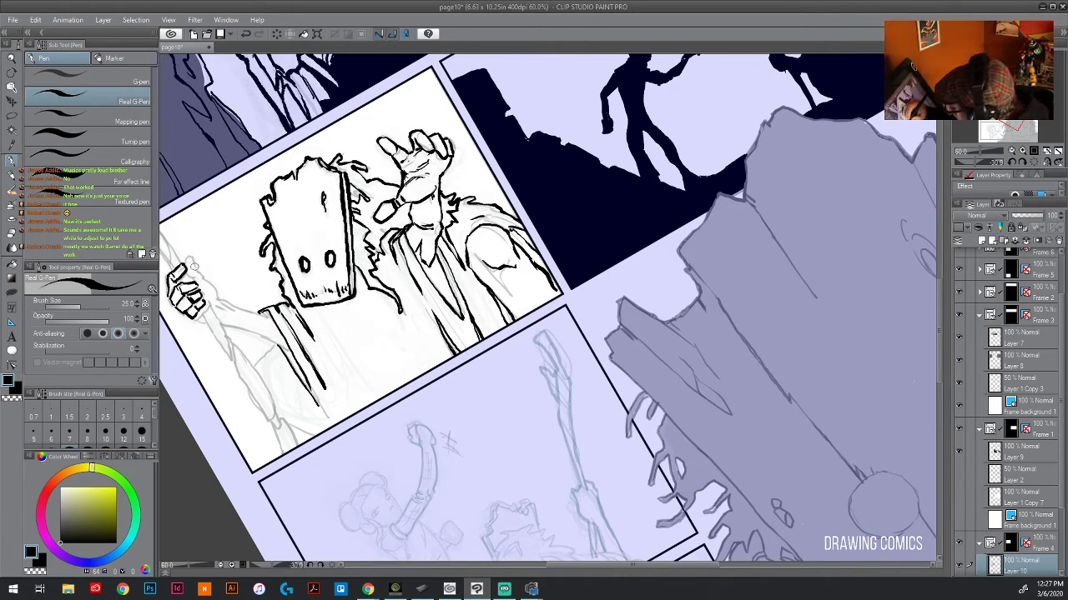
mouse_move(200, 273)
left_mouse_down()
mouse_move(187, 258)
mouse_move(189, 278)
mouse_move(215, 293)
mouse_move(199, 323)
left_mouse_up()
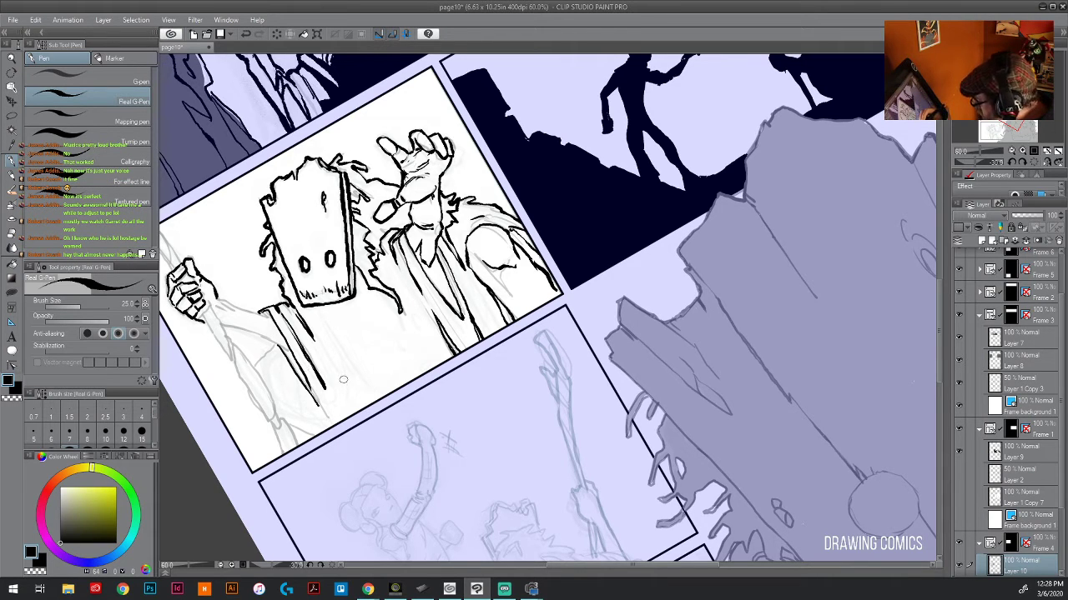
- Turn the page upright and ink the torn folds of the robe below the mask
scroll(343, 380, "up", 1)
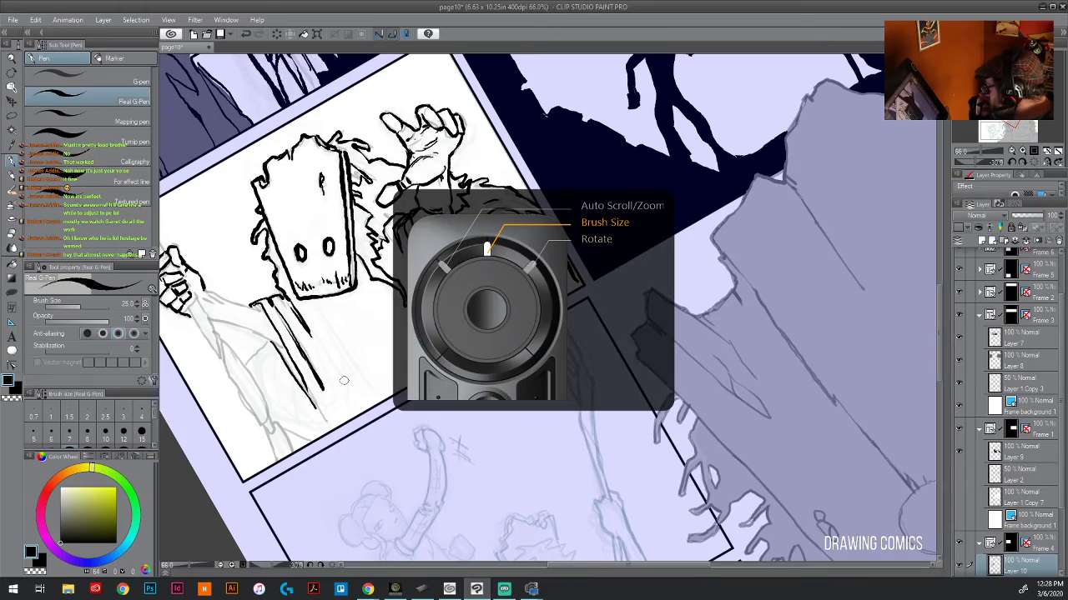
key("minus")
key("minus")
key("minus")
key("minus")
key("minus")
key("minus")
key("minus")
key("minus")
key("minus")
key("minus")
key("minus")
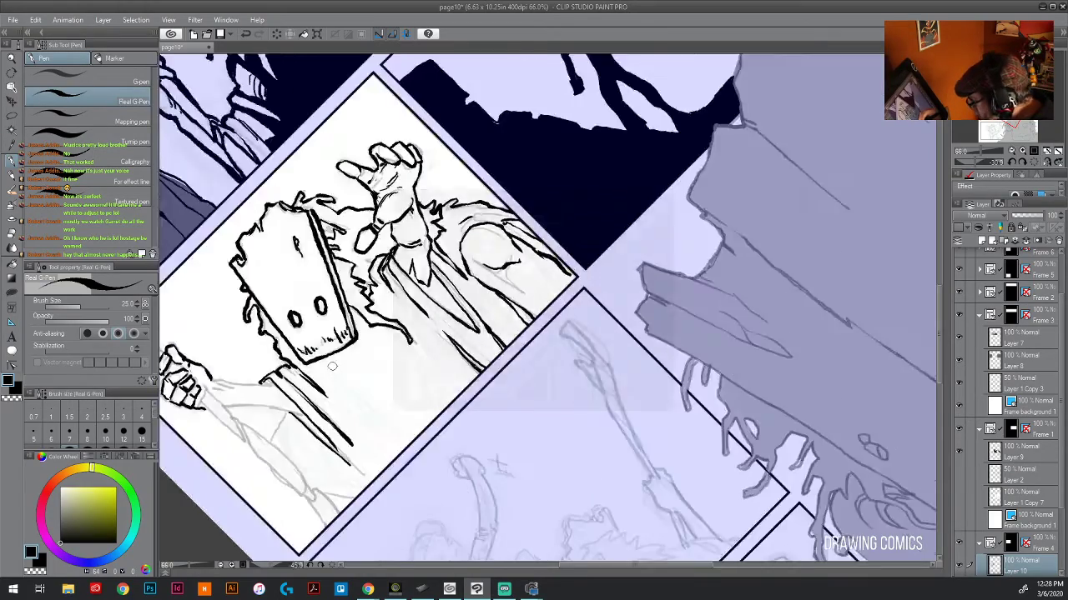
key("minus")
key("minus")
key("minus")
key("minus")
key("minus")
key("minus")
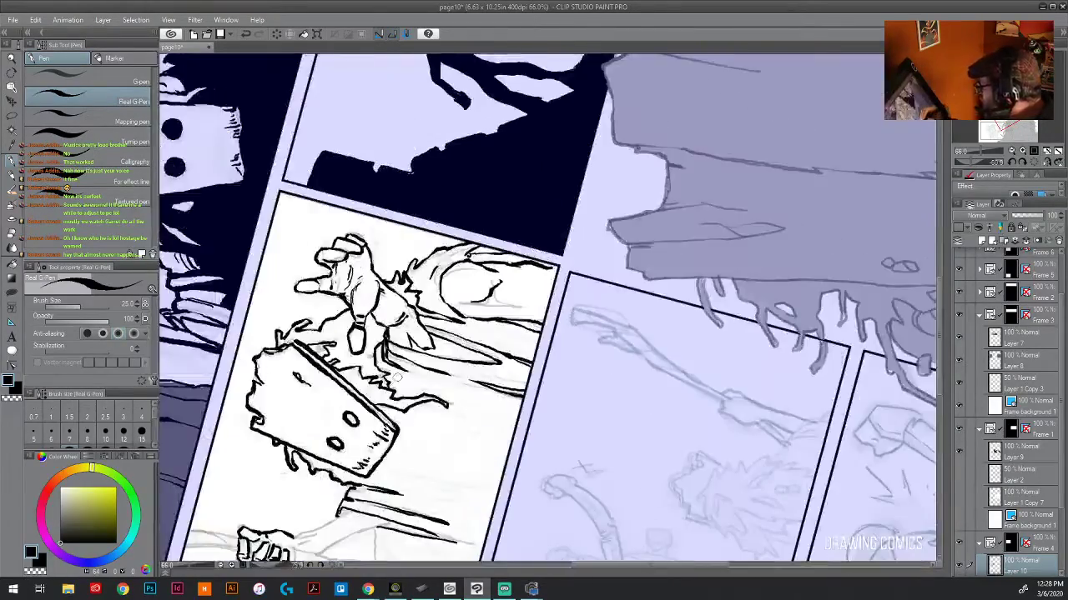
key("minus")
key("minus")
key("minus")
key("minus")
key("minus")
key("minus")
key("minus")
key("minus")
key("minus")
key("minus")
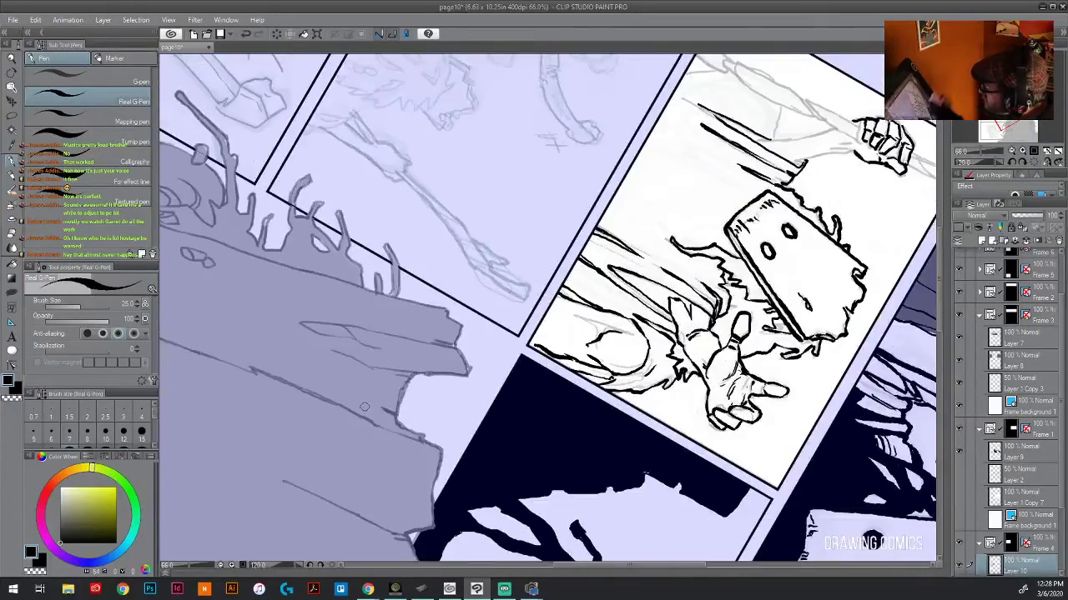
key("minus")
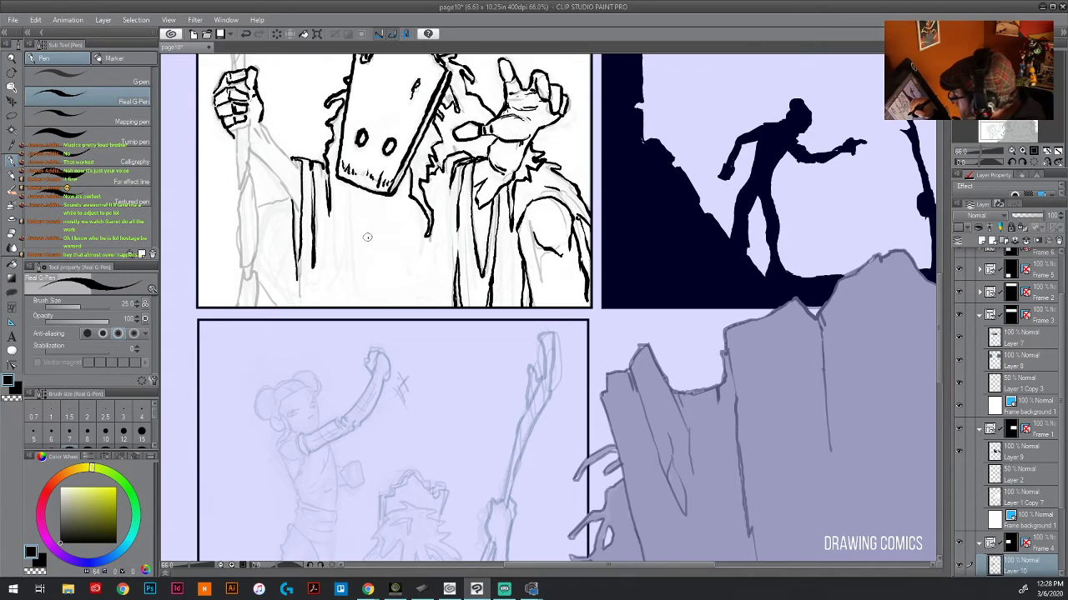
mouse_move(358, 214)
left_mouse_down()
mouse_move(372, 194)
mouse_move(371, 274)
mouse_move(359, 233)
left_mouse_up()
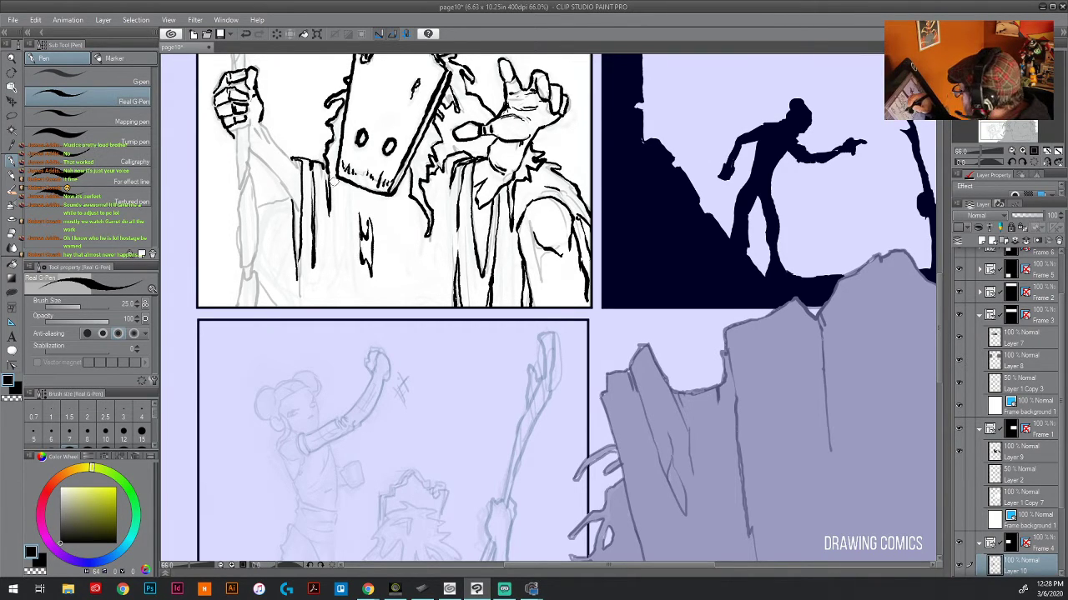
mouse_move(334, 172)
left_mouse_down()
mouse_move(335, 255)
mouse_move(327, 243)
mouse_move(314, 311)
left_mouse_up()
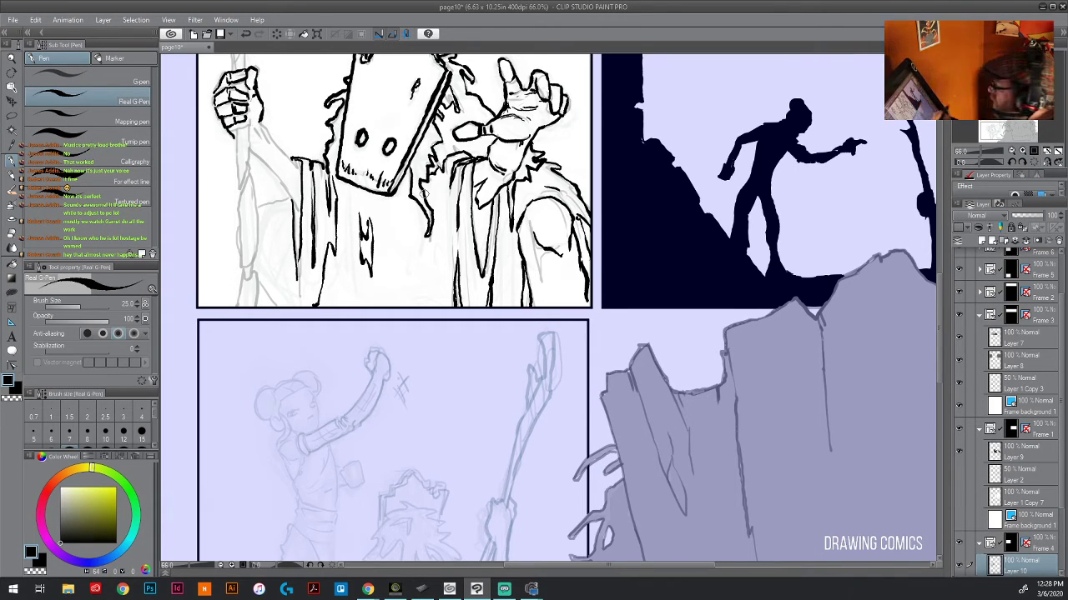
left_click_drag(331, 171, 342, 222)
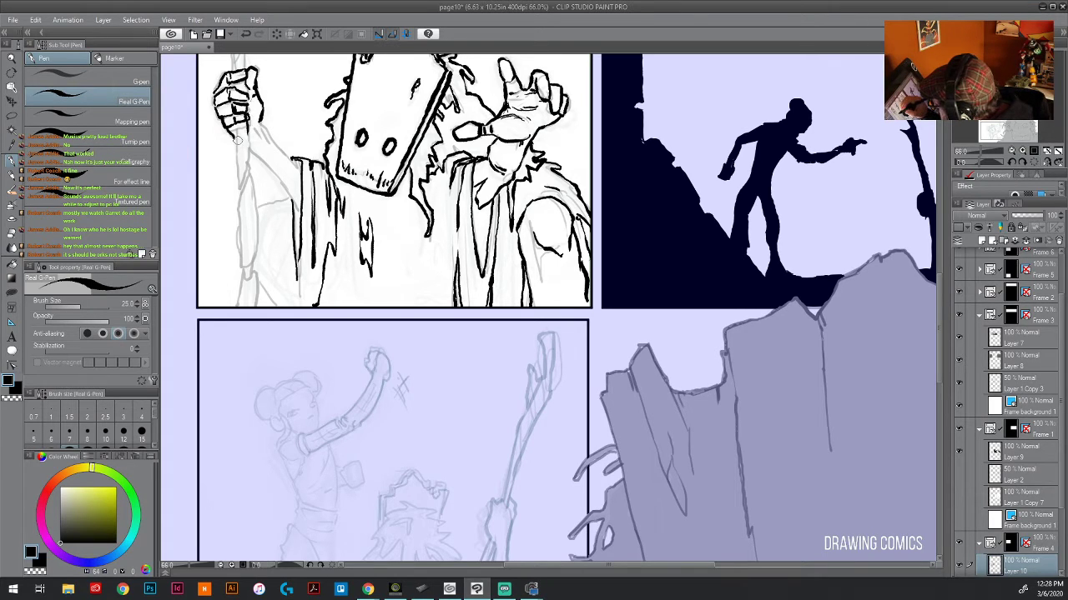
- Ink the staff below the gripping hand down to the panel border, and the forearm running into the cloak
mouse_move(234, 125)
left_mouse_down()
mouse_move(240, 187)
mouse_move(246, 130)
left_mouse_up()
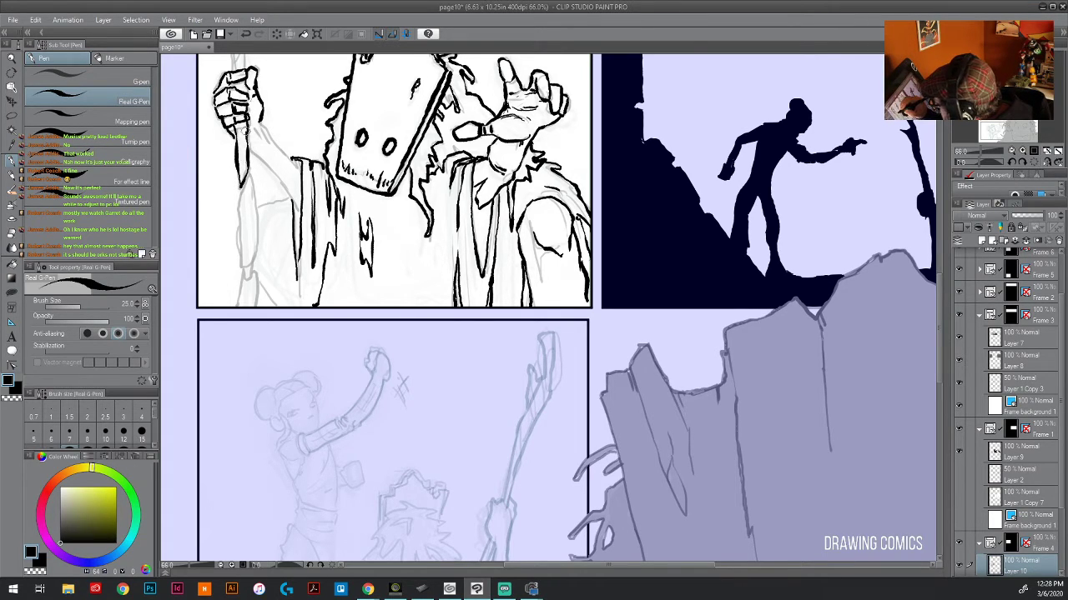
mouse_move(242, 178)
left_mouse_down()
mouse_move(241, 270)
mouse_move(252, 258)
mouse_move(244, 189)
mouse_move(241, 305)
mouse_move(252, 260)
mouse_move(257, 307)
left_mouse_up()
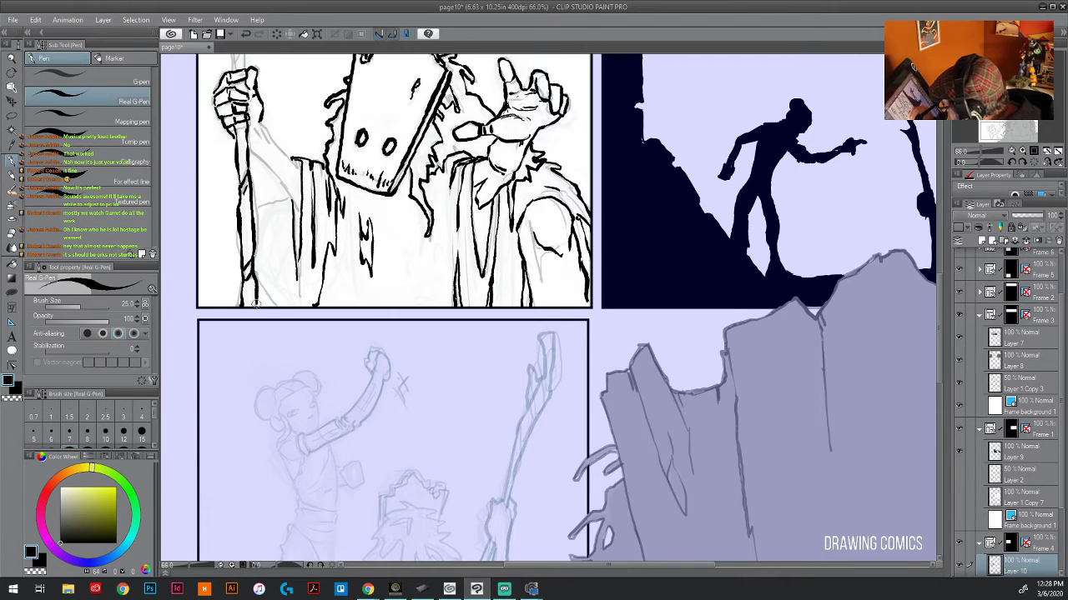
mouse_move(235, 136)
left_mouse_down()
mouse_move(246, 146)
mouse_move(255, 122)
mouse_move(265, 137)
mouse_move(263, 125)
mouse_move(293, 167)
mouse_move(250, 152)
mouse_move(285, 188)
mouse_move(276, 161)
mouse_move(262, 155)
mouse_move(304, 260)
left_mouse_up()
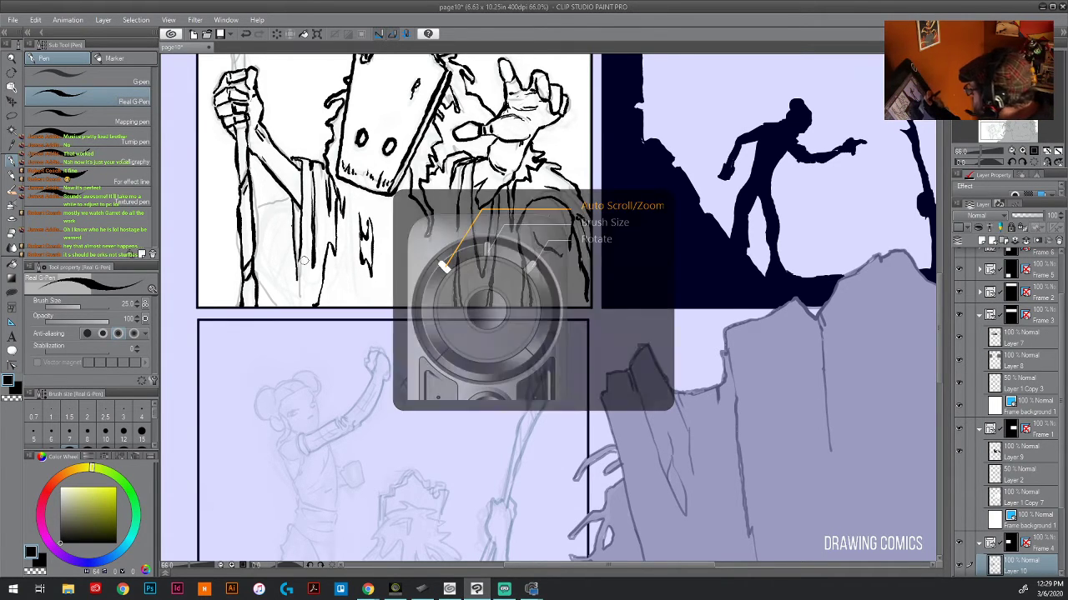
- Ink the sleeve hanging behind the staff and the long vertical robe folds between the chest and the raised arm
scroll(305, 261, "up", 2)
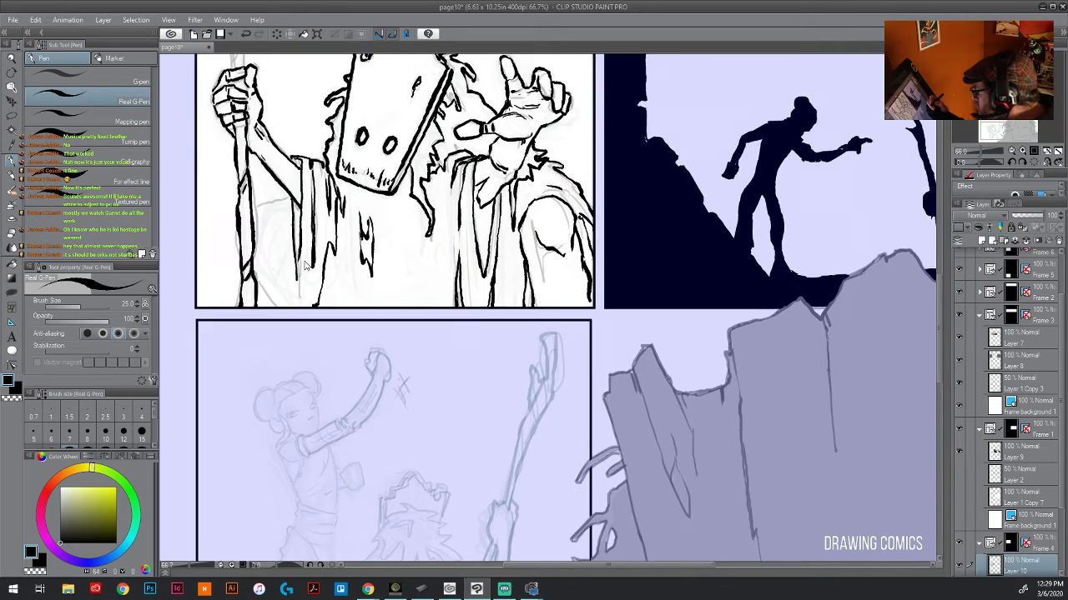
scroll(306, 265, "down", 1)
scroll(306, 265, "down", 2)
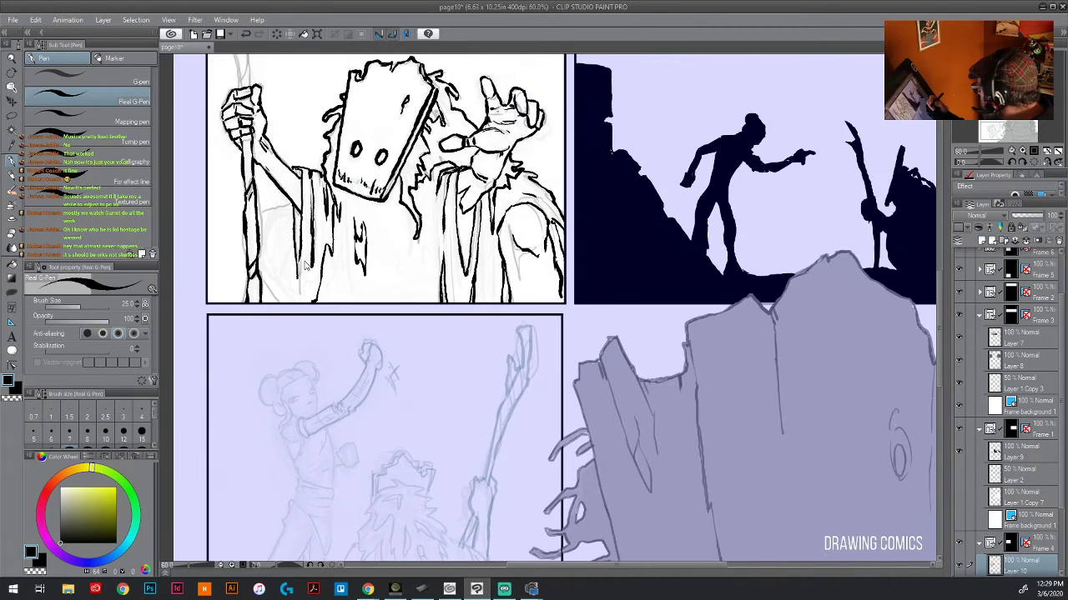
scroll(306, 265, "down", 1)
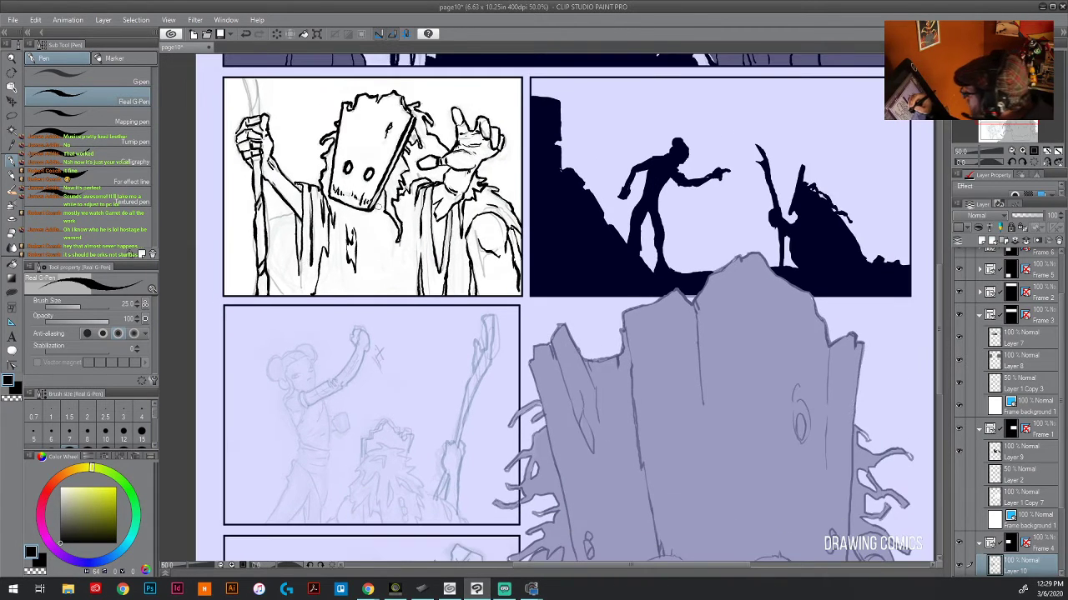
left_click_drag(382, 191, 380, 206)
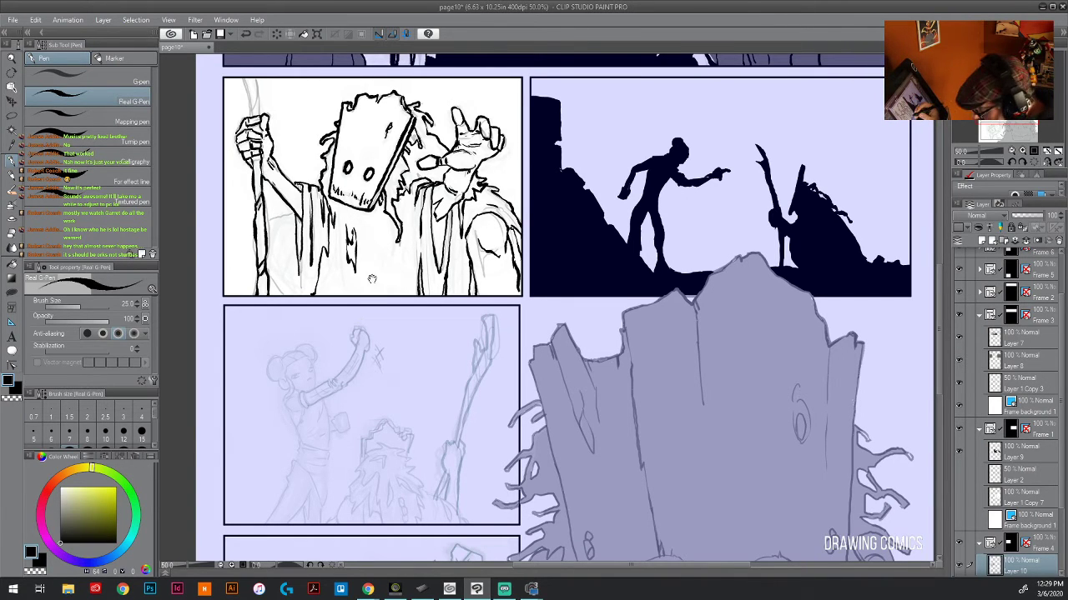
left_click_drag(372, 278, 436, 351)
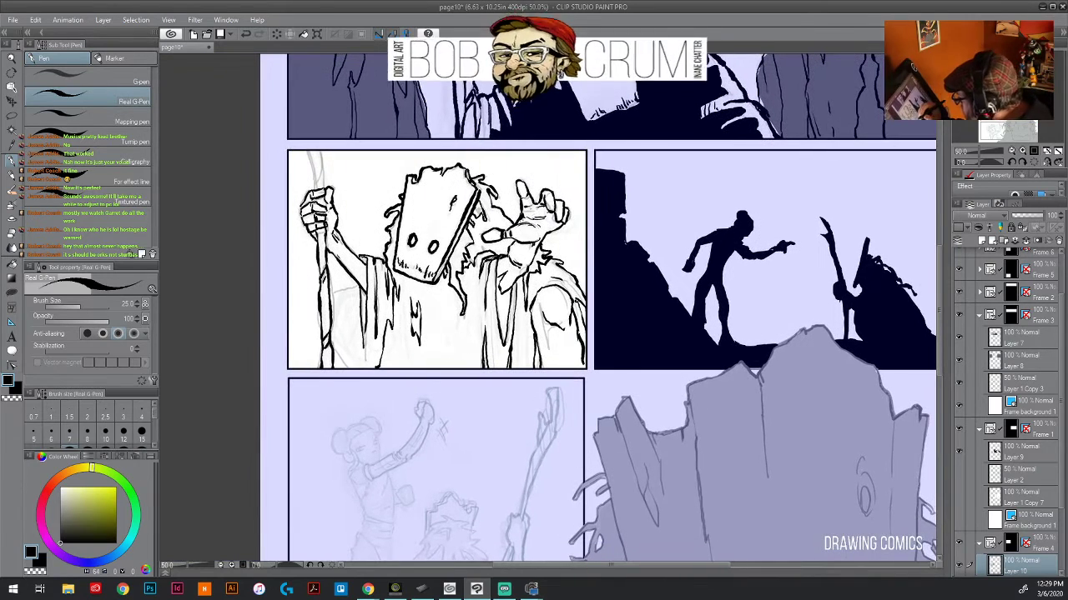
mouse_move(327, 295)
left_mouse_down()
mouse_move(361, 284)
mouse_move(316, 319)
mouse_move(345, 366)
mouse_move(365, 367)
left_mouse_up()
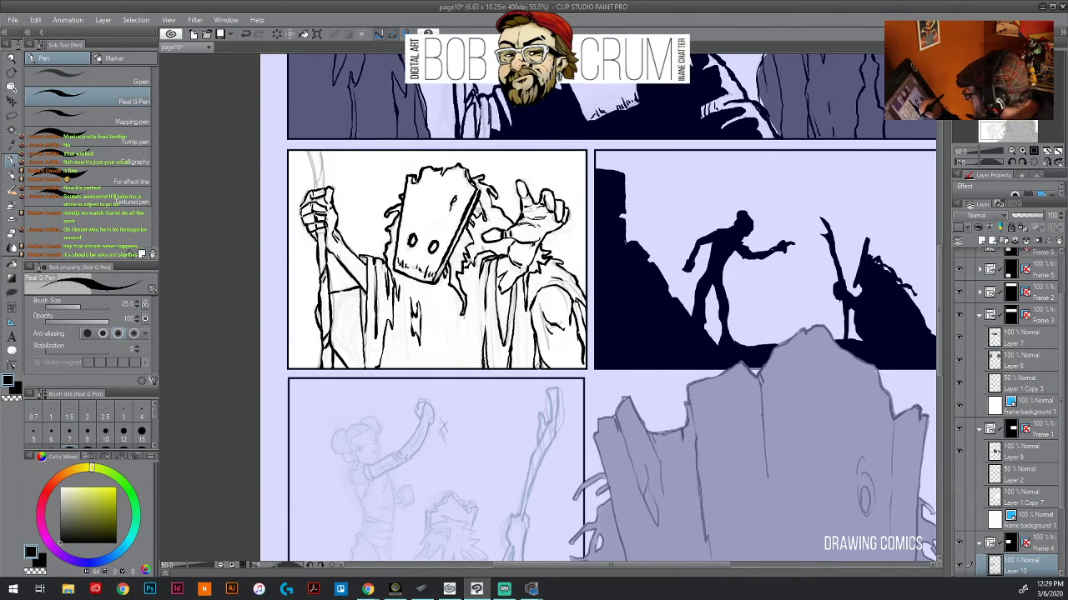
mouse_move(446, 322)
left_mouse_down()
mouse_move(442, 374)
mouse_move(447, 353)
mouse_move(451, 373)
left_mouse_up()
mouse_move(472, 313)
left_mouse_down()
mouse_move(475, 370)
mouse_move(473, 336)
left_mouse_up()
left_click_drag(473, 275, 480, 312)
left_click_drag(474, 303, 482, 341)
mouse_move(475, 274)
left_mouse_down()
mouse_move(502, 321)
mouse_move(493, 337)
mouse_move(490, 328)
mouse_move(496, 365)
mouse_move(492, 354)
mouse_move(457, 368)
mouse_move(456, 346)
mouse_move(462, 372)
left_mouse_up()
left_click_drag(463, 324, 470, 373)
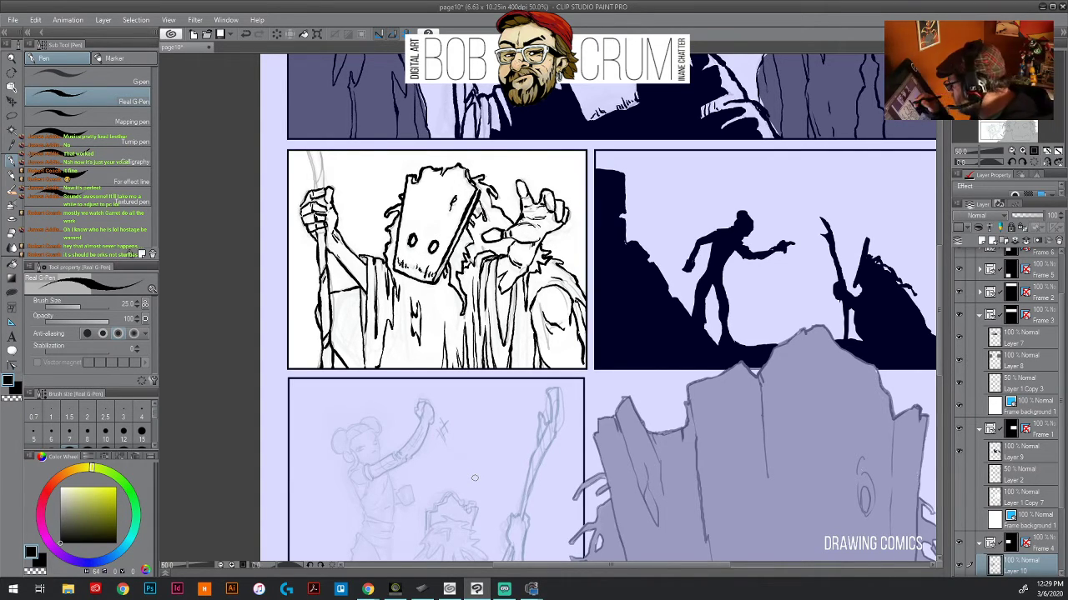
- Black in the mask's eye holes and fill the robe, sleeve interior, fold shadows and fur around the mask with black
mouse_move(432, 242)
left_mouse_down()
mouse_move(433, 252)
mouse_move(415, 241)
left_mouse_up()
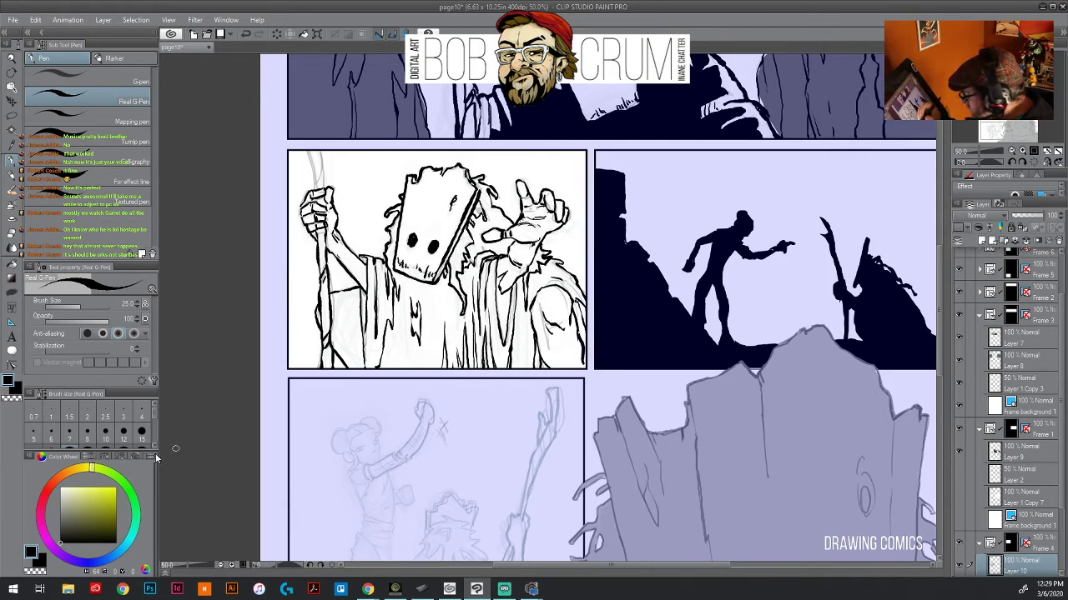
left_click(12, 264)
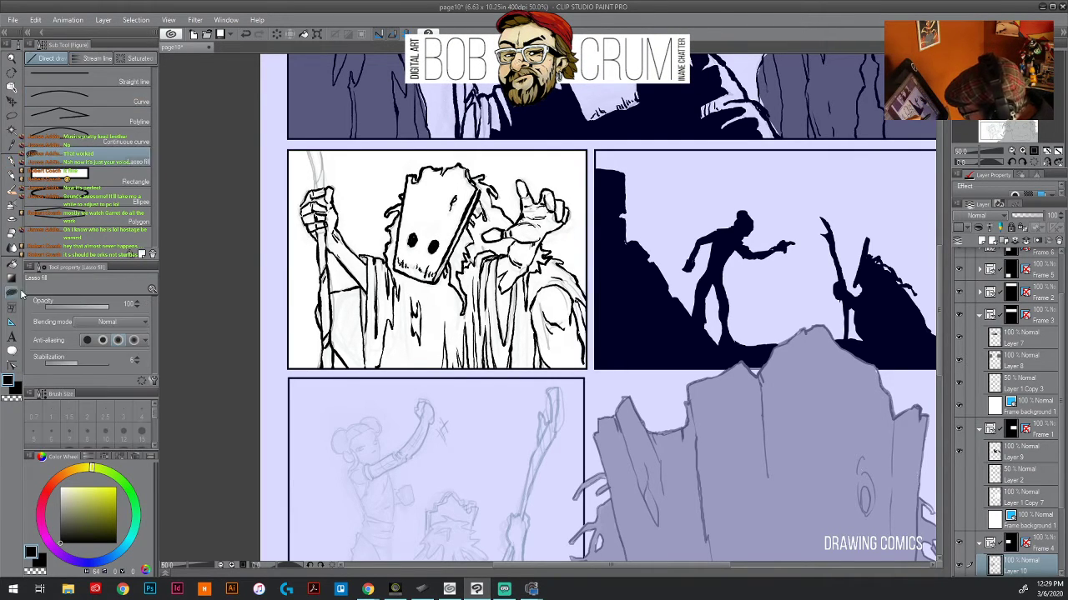
left_click(435, 310)
left_click(392, 248)
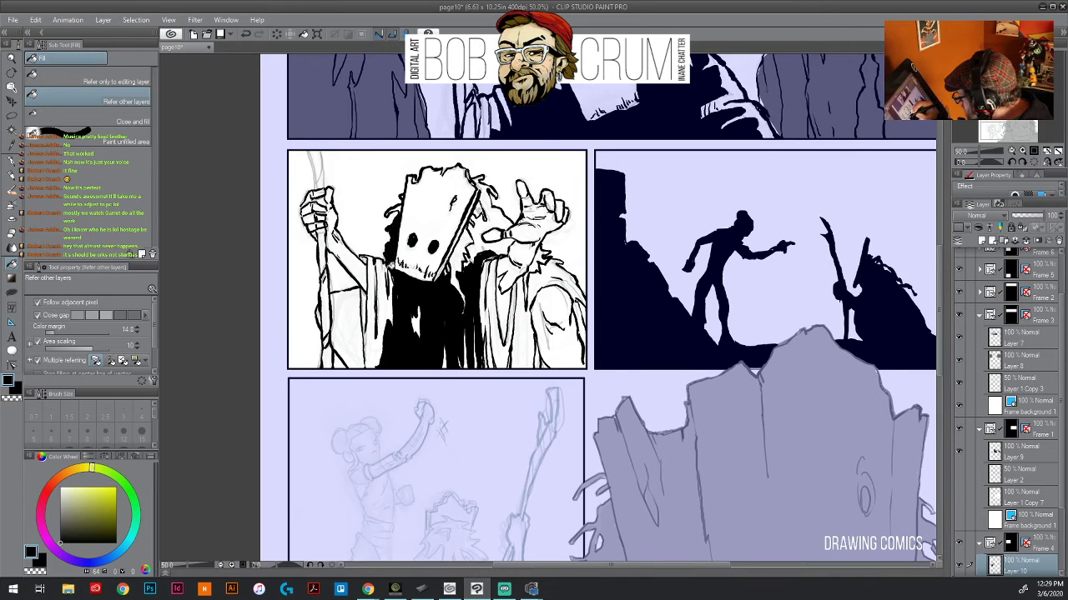
left_click(357, 323)
left_click(505, 312)
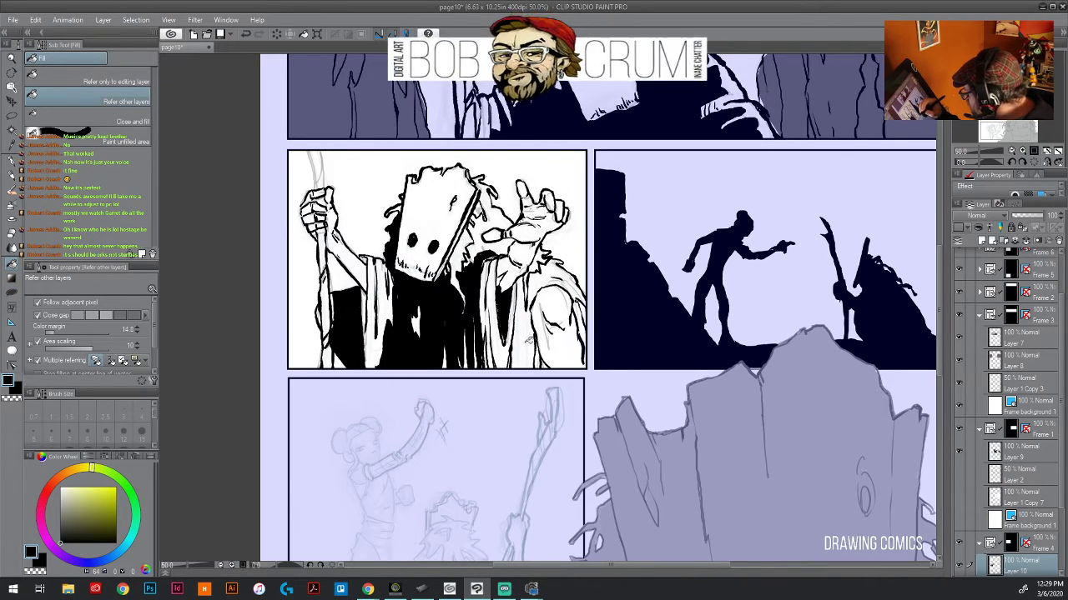
left_click(526, 338)
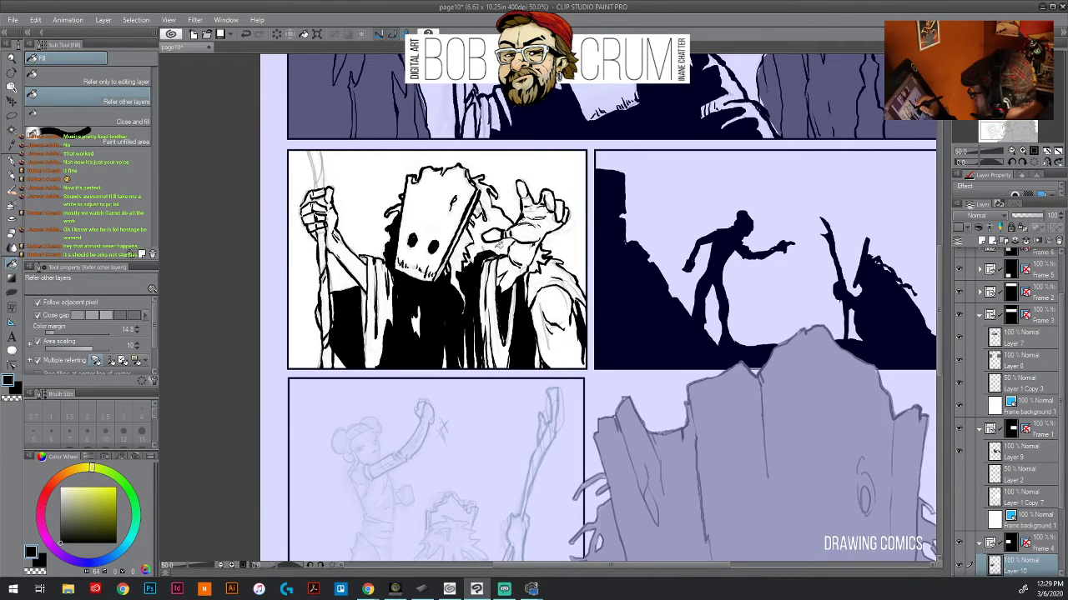
left_click(499, 244)
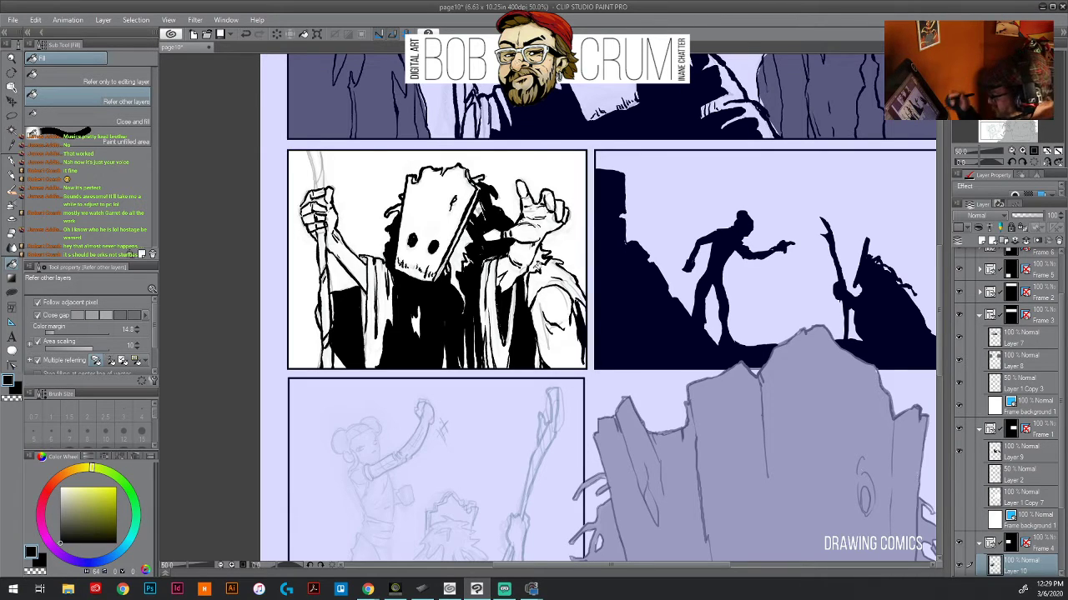
- With the Real G-Pen, ink the upper part of the staff above the gripping hand
key("p")
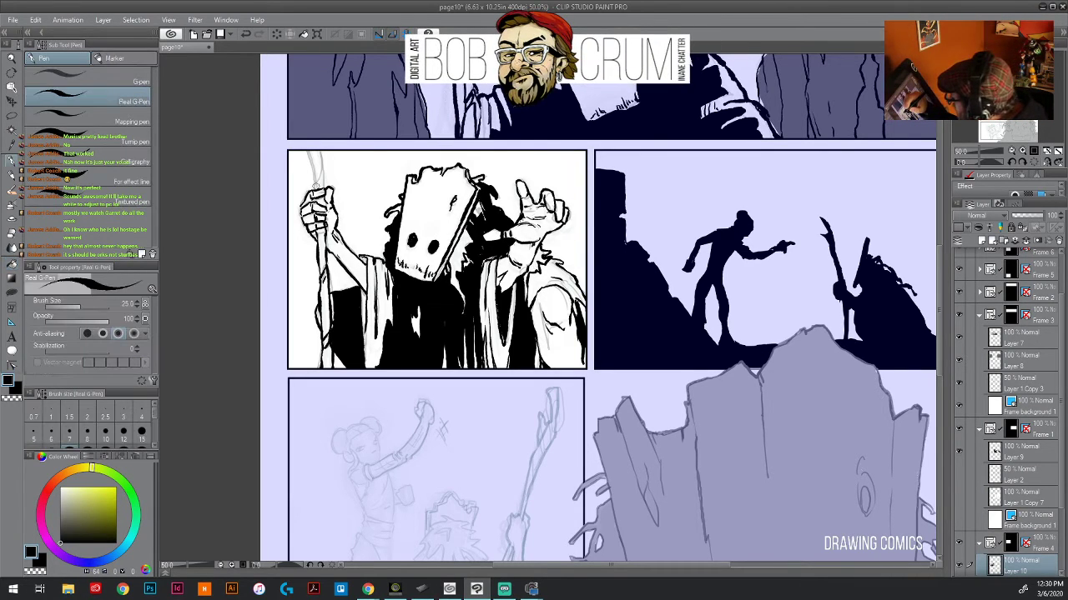
mouse_move(317, 185)
left_mouse_down()
mouse_move(321, 161)
mouse_move(316, 185)
mouse_move(325, 190)
mouse_move(323, 168)
mouse_move(300, 218)
left_mouse_up()
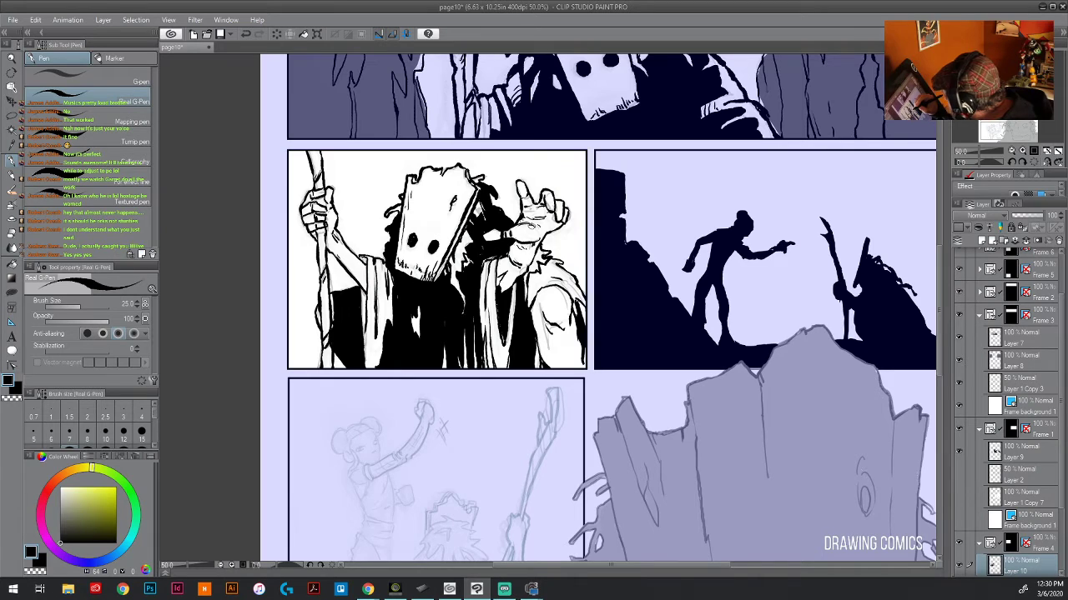
- Ink fine fold lines in the light strip of the masked figure's sleeve beside the staff and along the neighbouring robe edge
middle_click(531, 227)
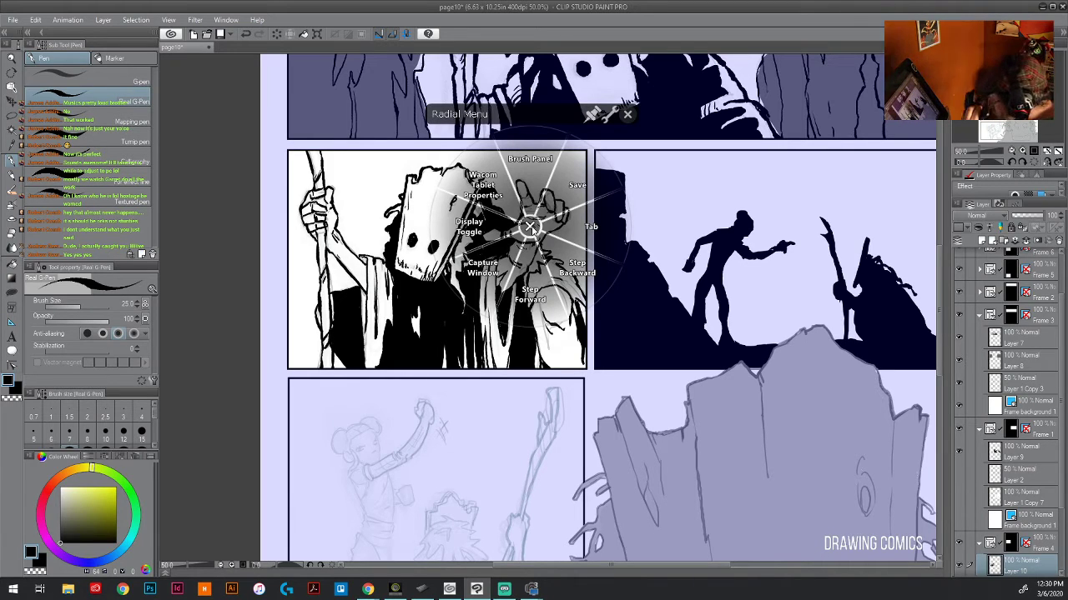
left_click(530, 227)
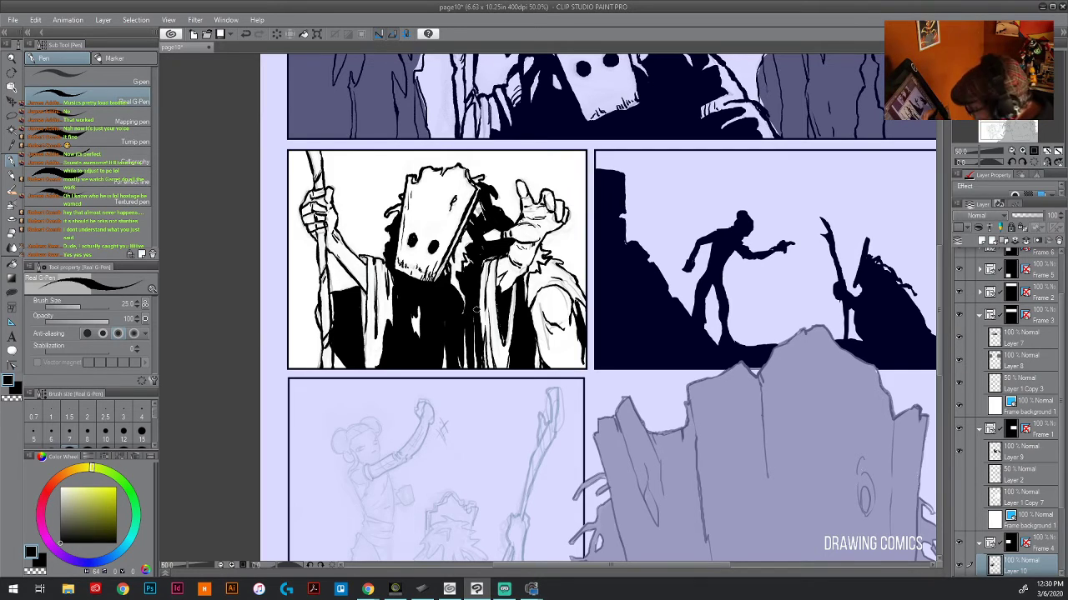
mouse_move(380, 364)
left_mouse_down()
mouse_move(379, 312)
mouse_move(382, 355)
left_mouse_up()
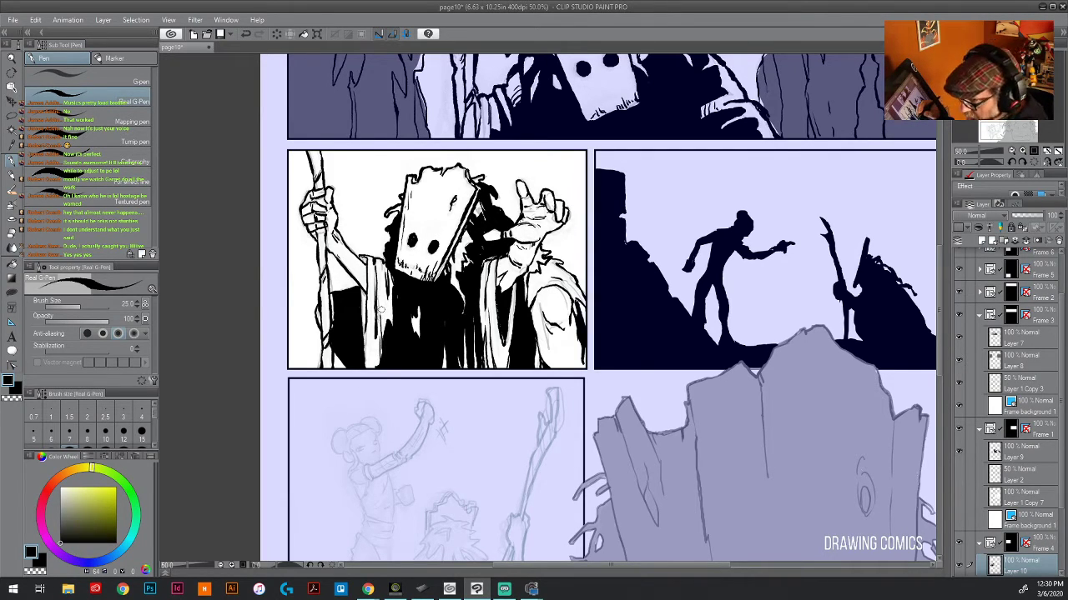
mouse_move(386, 326)
left_mouse_down()
mouse_move(389, 299)
mouse_move(392, 328)
mouse_move(417, 334)
left_mouse_up()
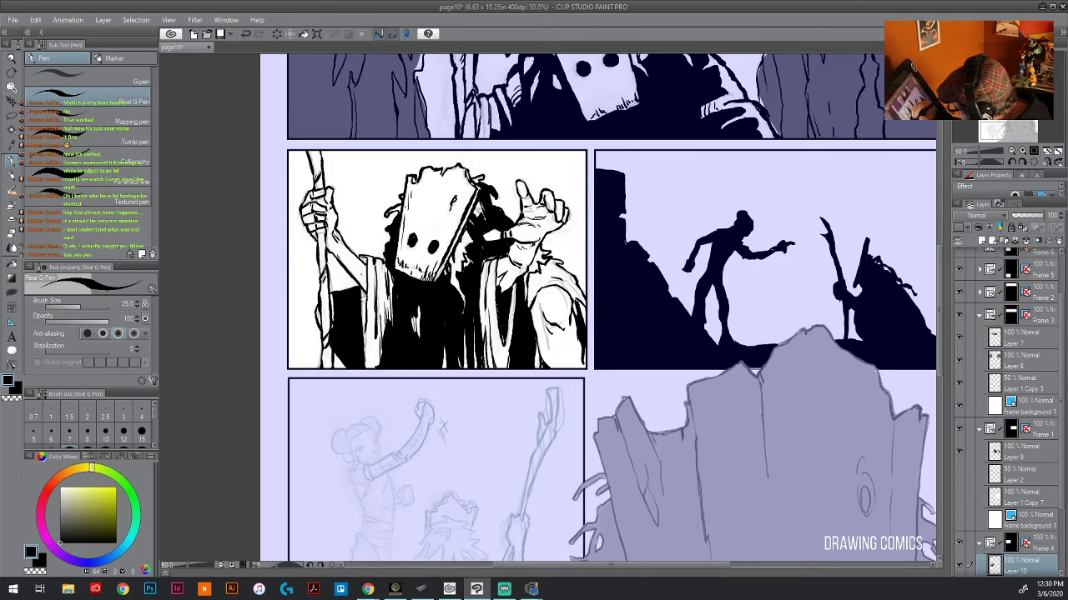
left_click_drag(364, 293, 372, 367)
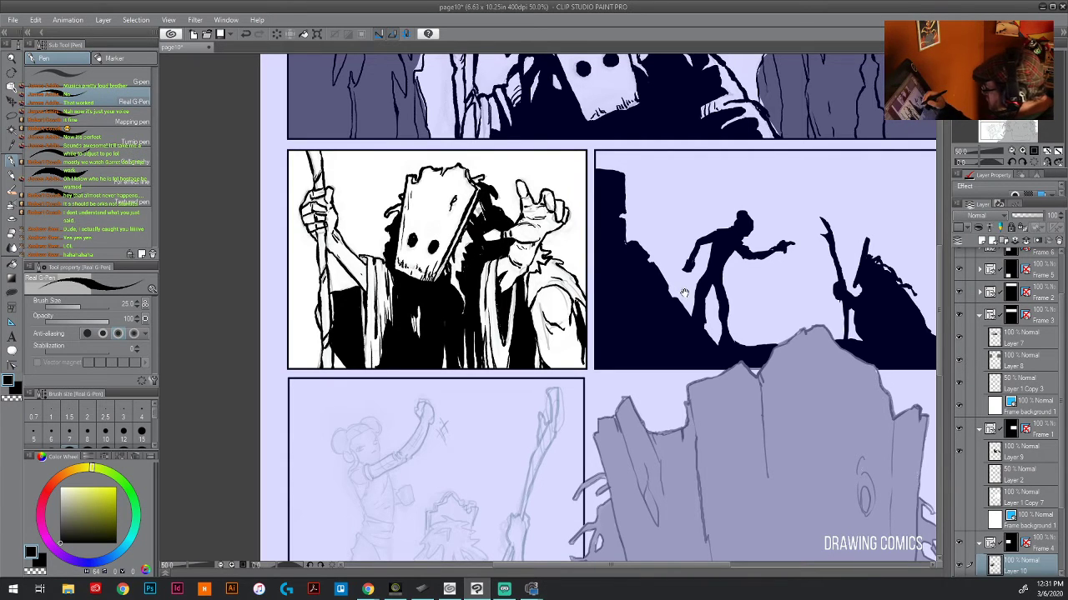
- Collapse the Frame 1 and Frame 4 folders in the layer list
left_click_drag(684, 293, 546, 272)
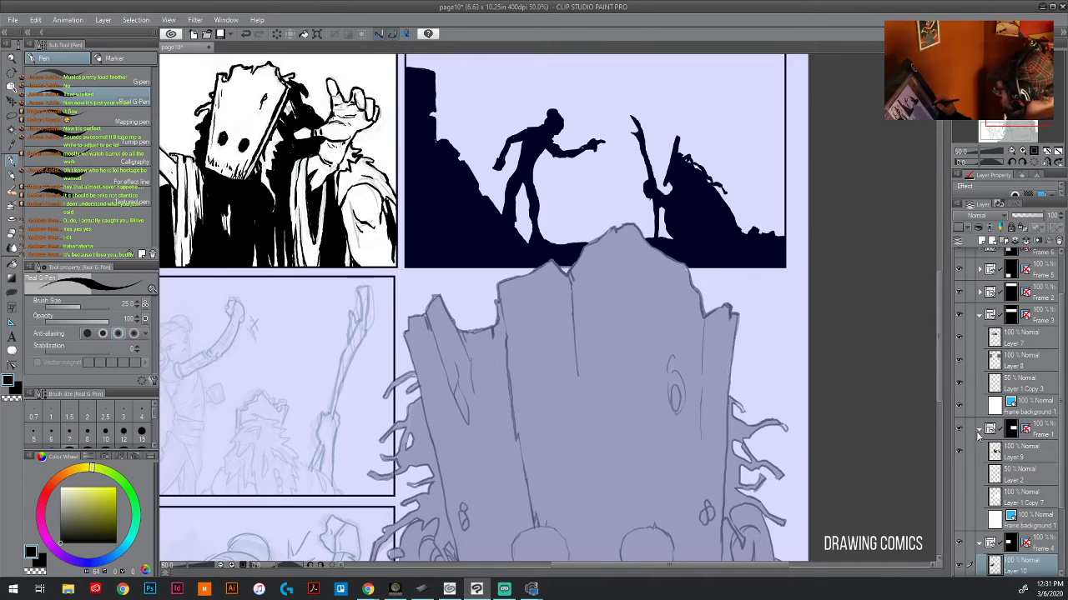
left_click(980, 435)
left_click(971, 455)
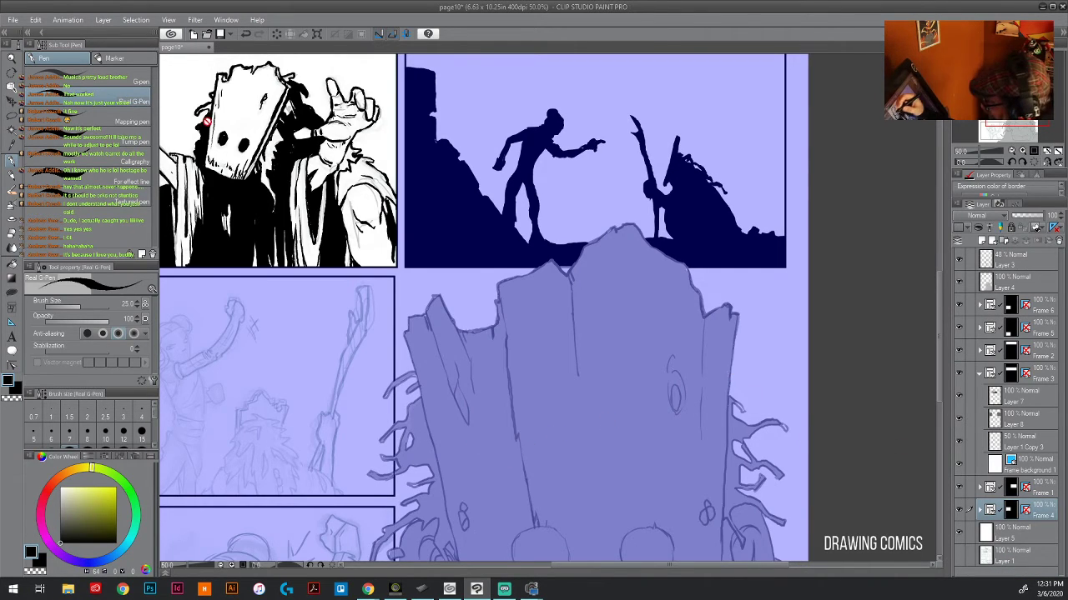
- Using the Object tool, select Layer 1 Copy 4 in the panel with the girl raising her fist, and toggle its visibility to identify it
left_click(12, 87)
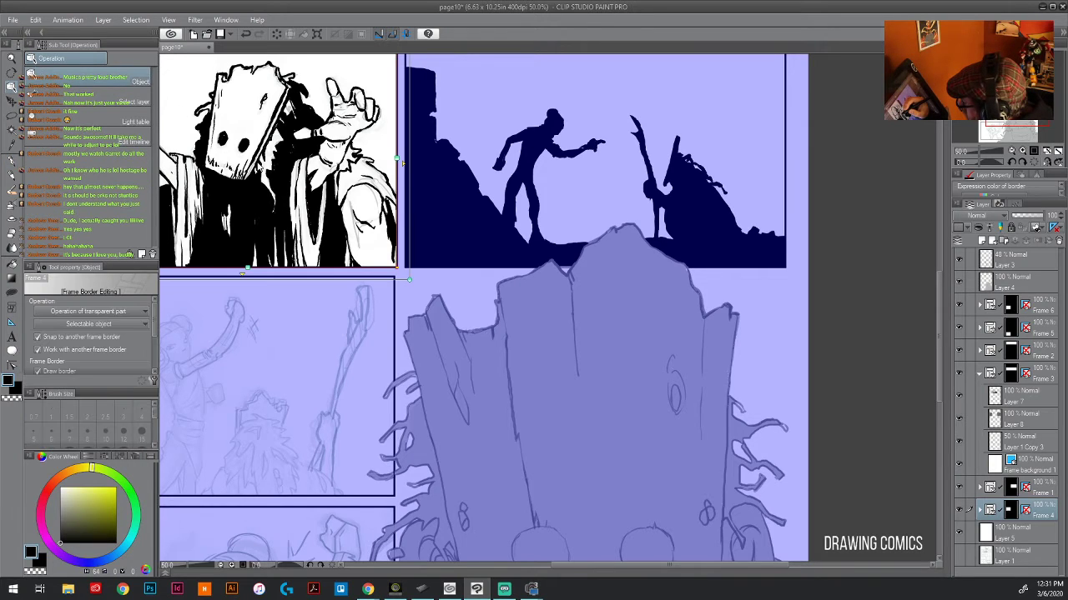
left_click(260, 168)
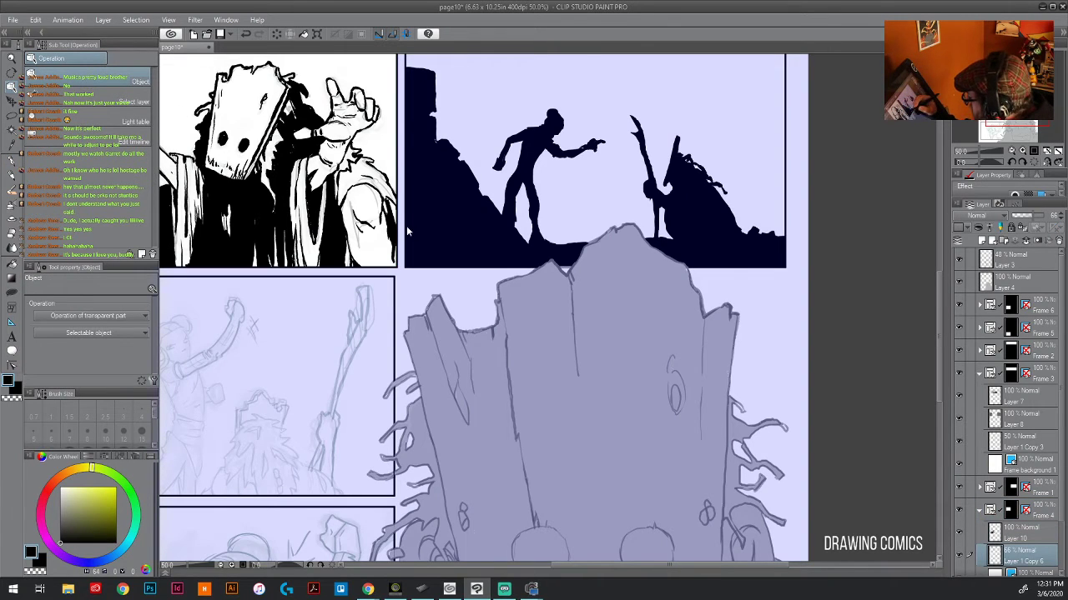
left_click(871, 527)
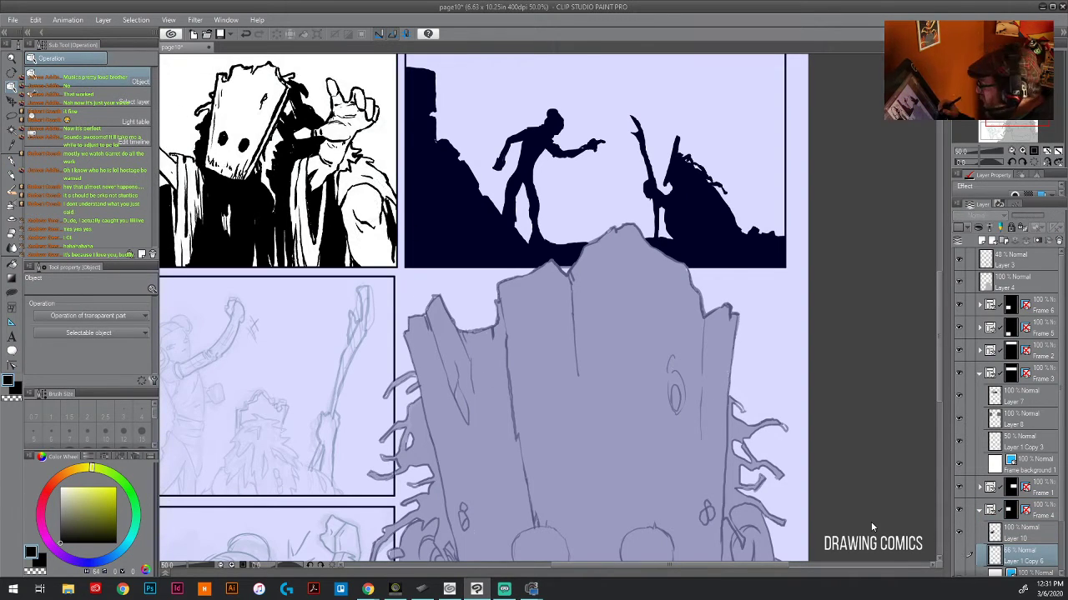
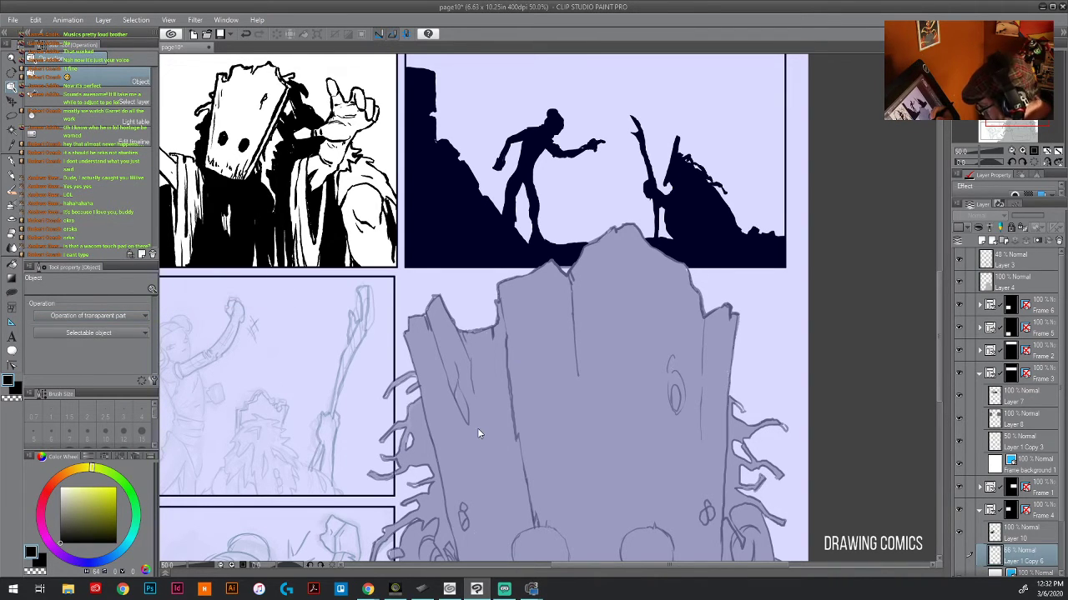
left_click_drag(569, 410, 715, 322)
left_click_drag(514, 366, 559, 352)
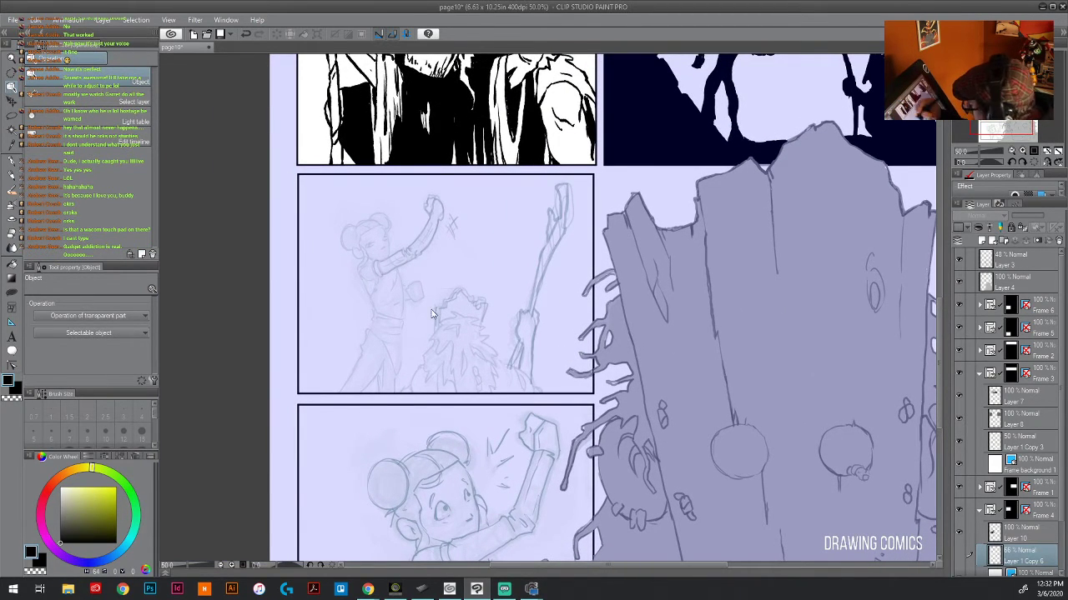
left_click(485, 326)
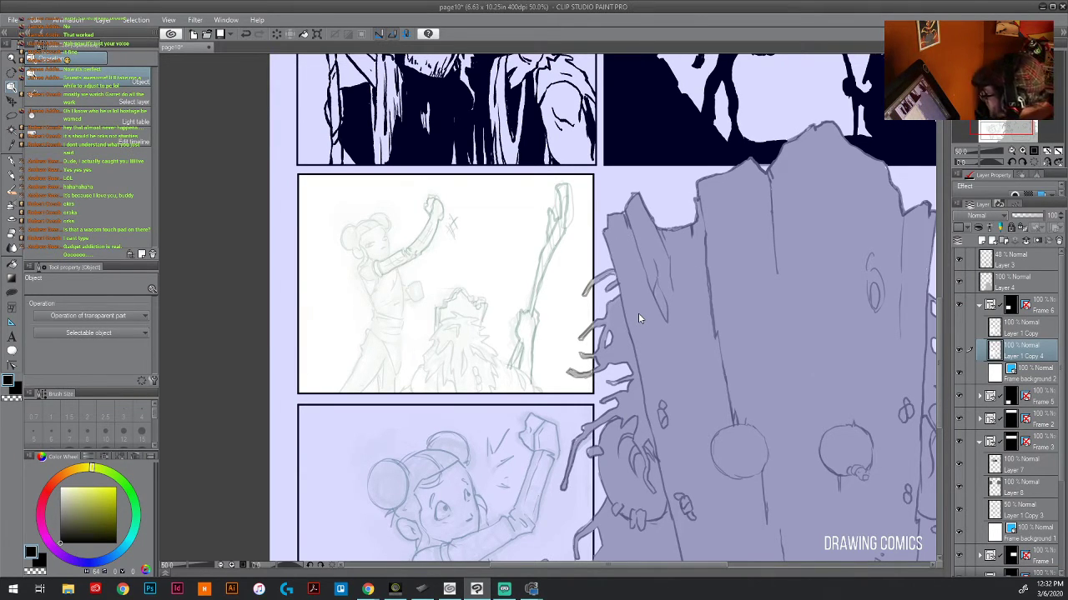
left_click(958, 350)
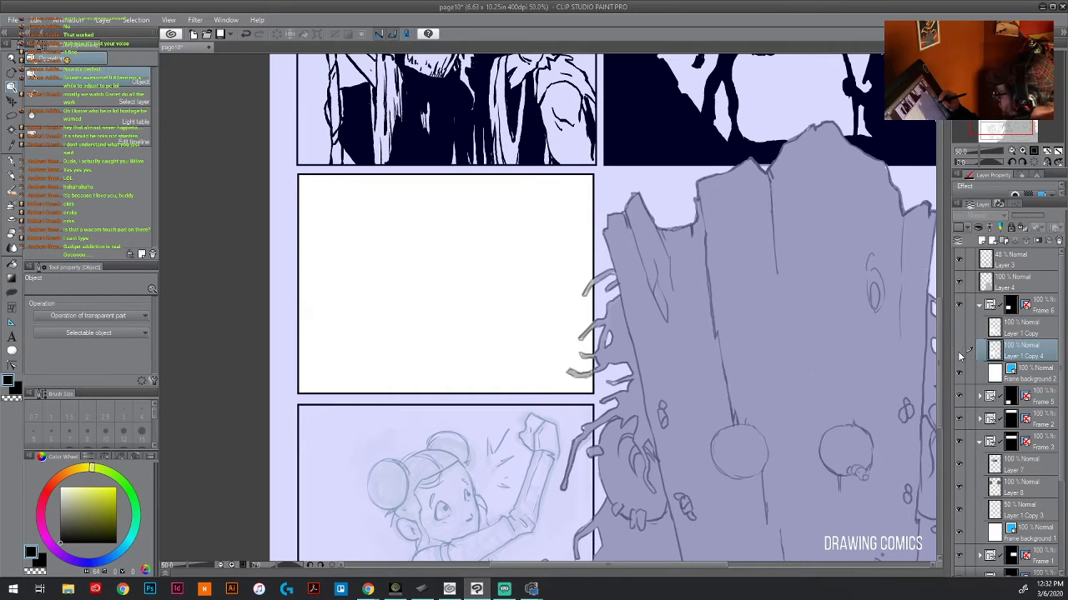
left_click(958, 350)
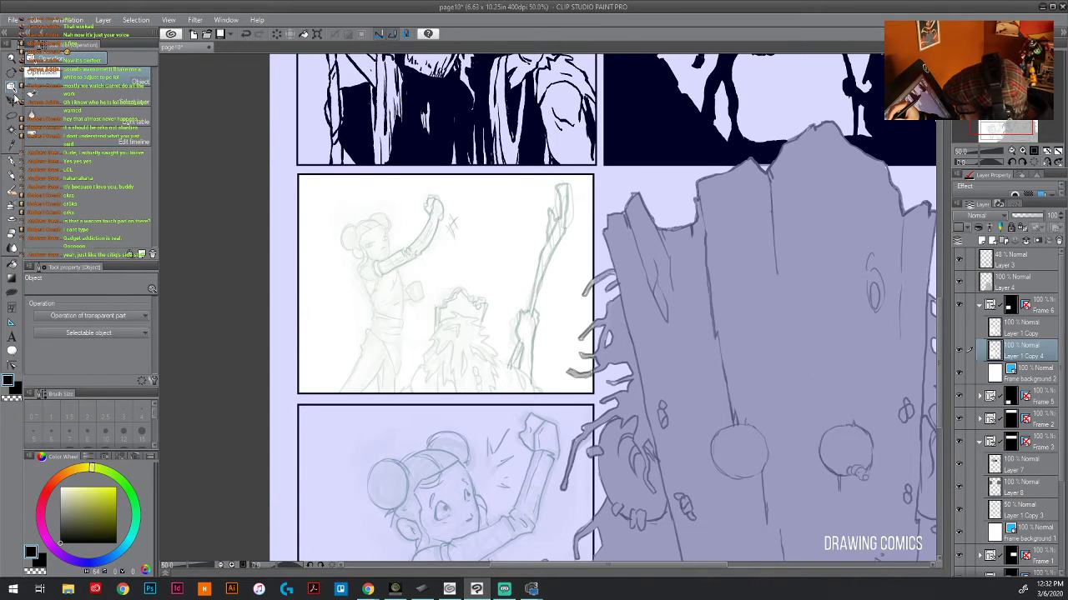
- With the Real G-Pen, ink the girl's facial features, face contour, hairline, both hair buns and the loose lock beside her ear
key("p")
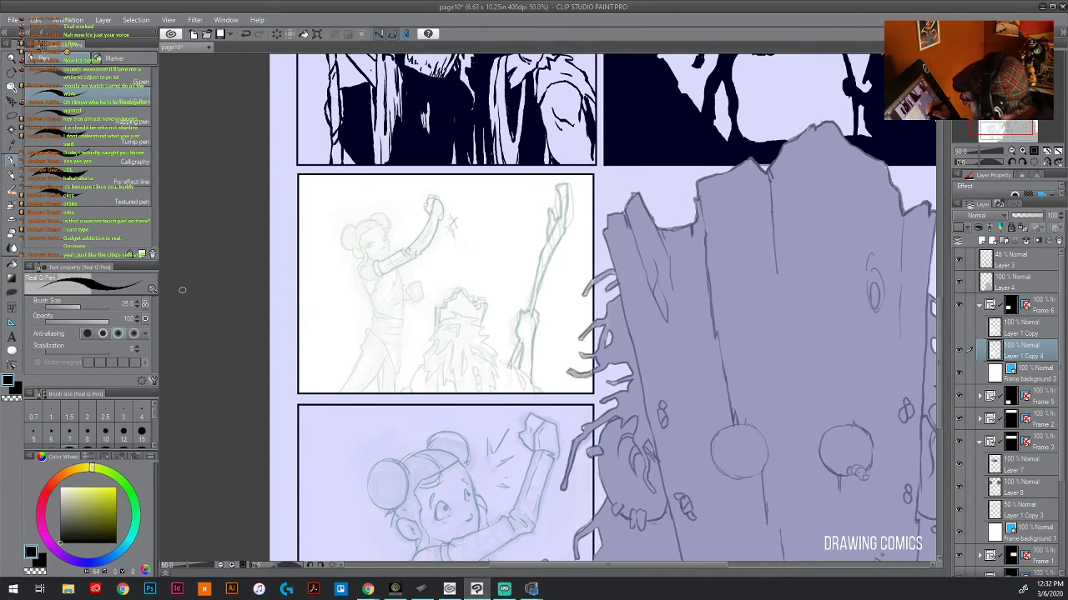
left_click_drag(366, 245, 373, 241)
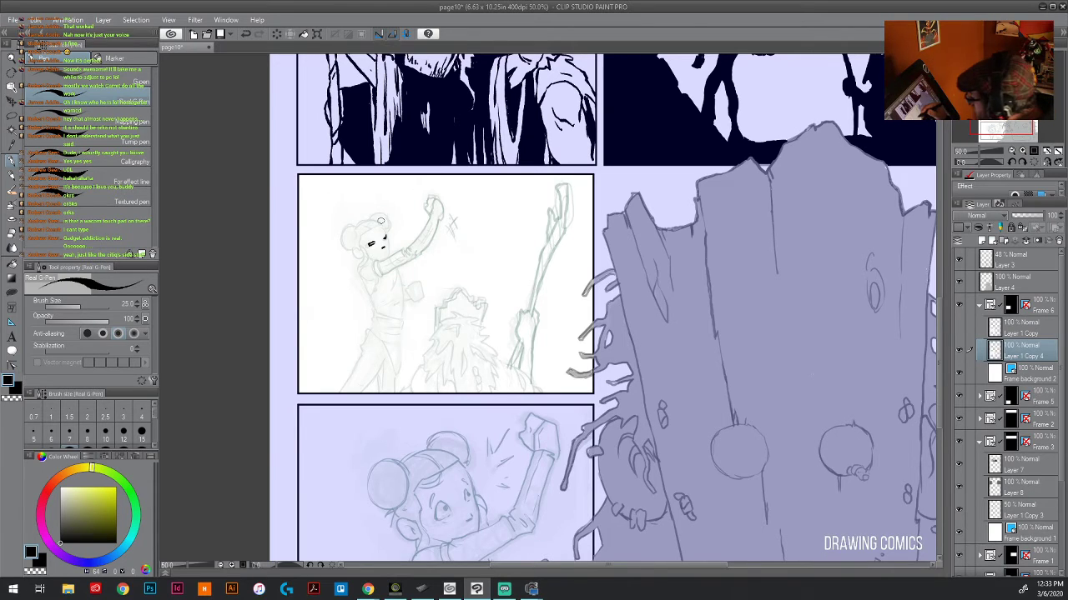
left_click_drag(369, 230, 382, 226)
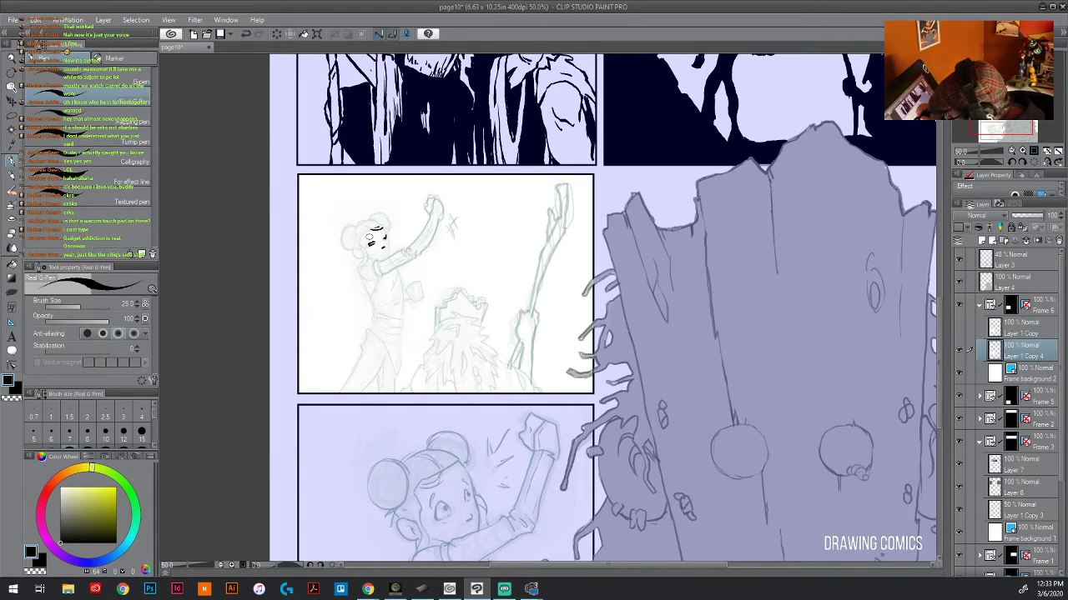
mouse_move(373, 227)
left_mouse_down()
mouse_move(358, 239)
mouse_move(356, 273)
mouse_move(365, 255)
mouse_move(357, 230)
mouse_move(343, 250)
left_mouse_up()
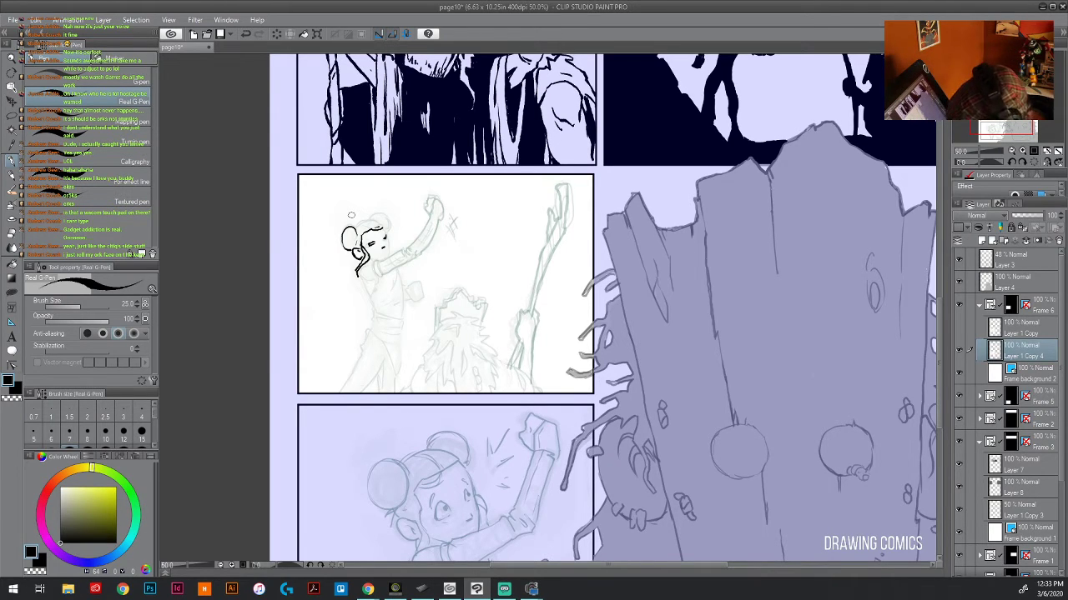
mouse_move(382, 233)
left_mouse_down()
mouse_move(389, 254)
mouse_move(385, 228)
mouse_move(353, 234)
mouse_move(388, 219)
mouse_move(388, 235)
mouse_move(370, 215)
left_mouse_up()
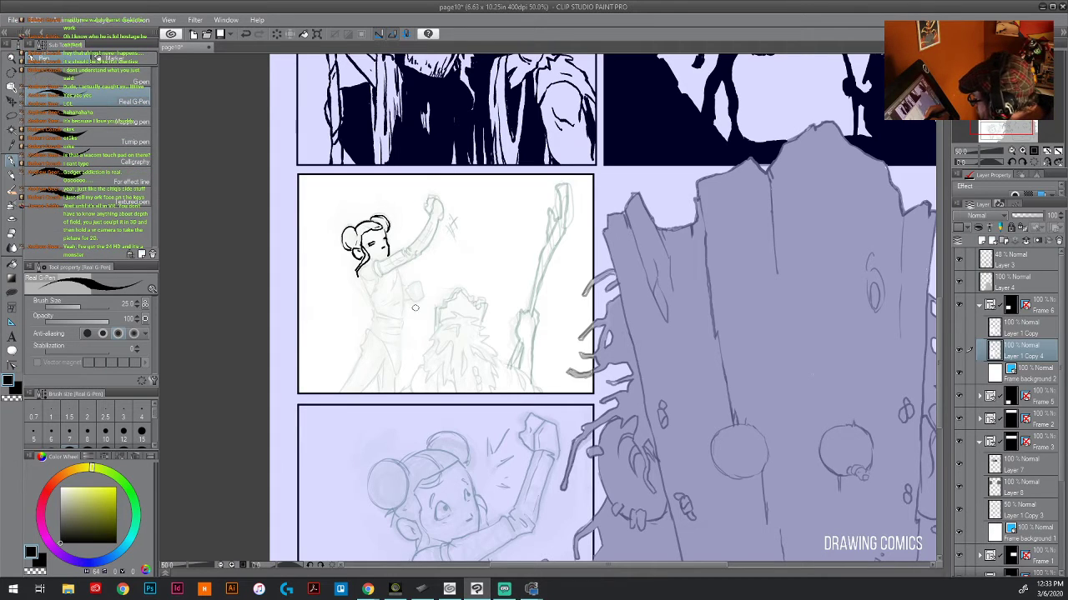
- Reduce the pen size to 15 and ink the girl's jaw edge, shoulder and the outline of her raised arm
key("bracketleft")
key("bracketleft")
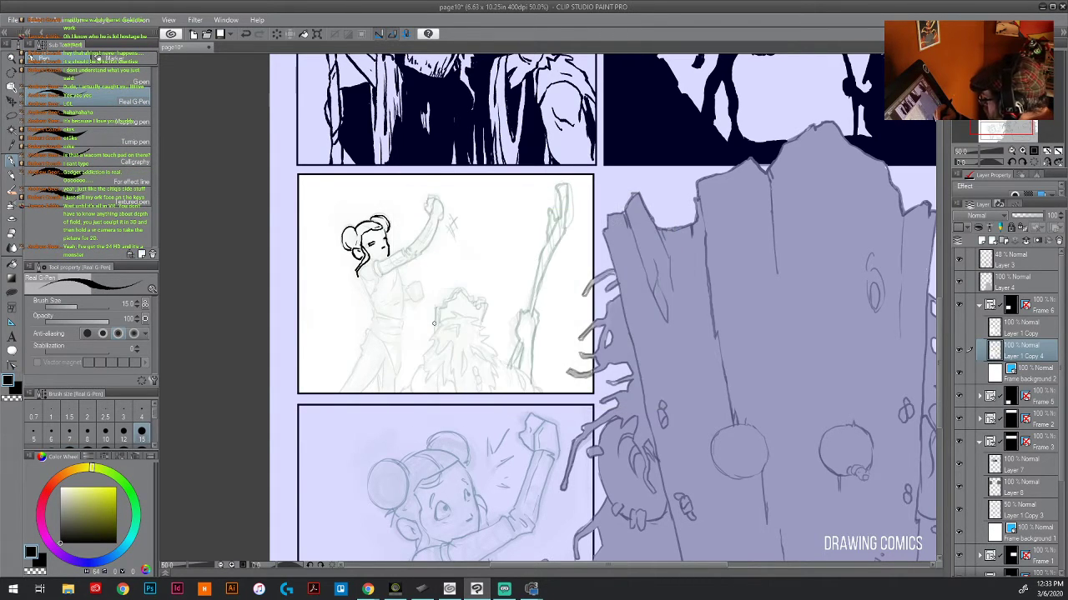
scroll(433, 323, "down", 1)
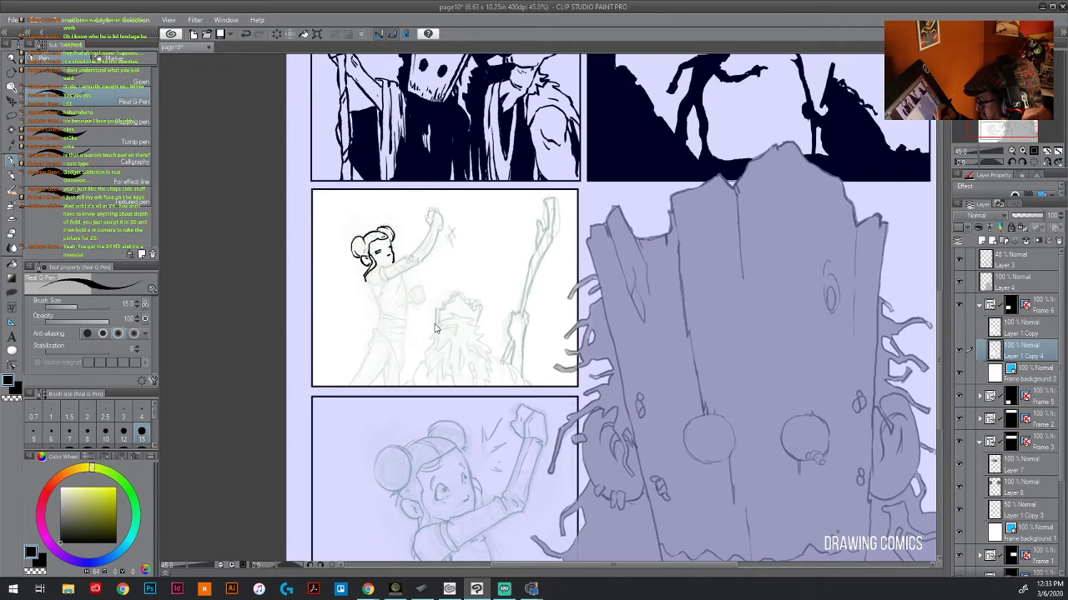
scroll(434, 328, "up", 3)
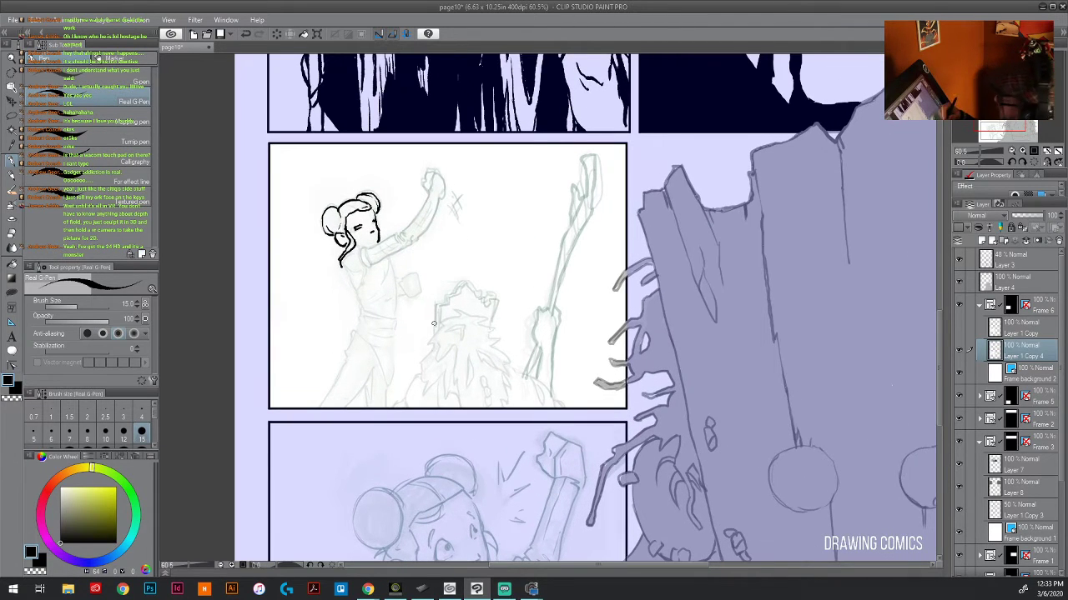
scroll(434, 323, "up", 2)
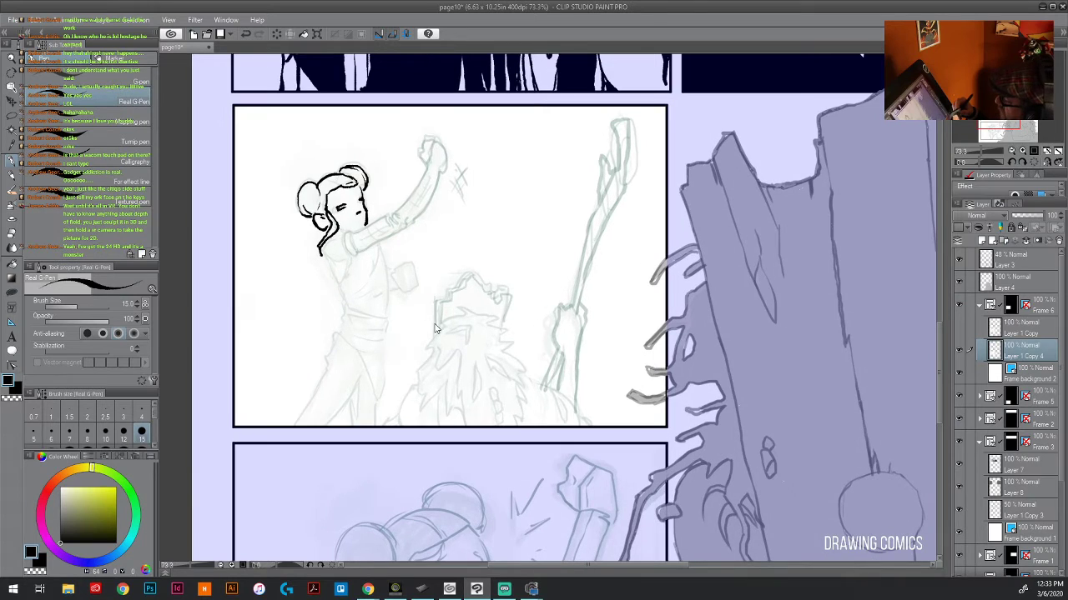
scroll(433, 324, "up", 2)
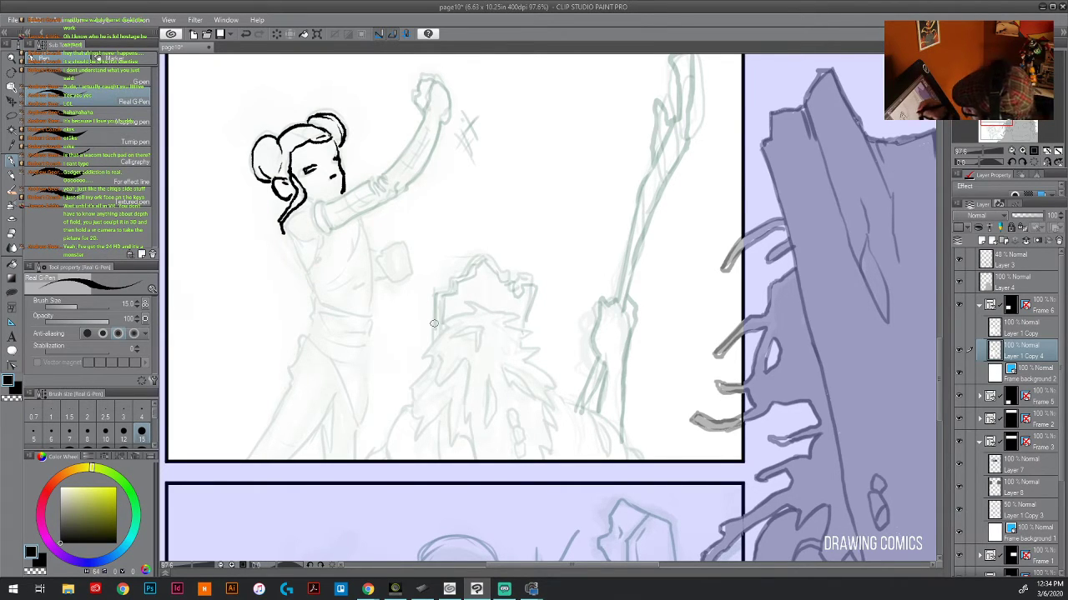
left_click_drag(342, 168, 350, 190)
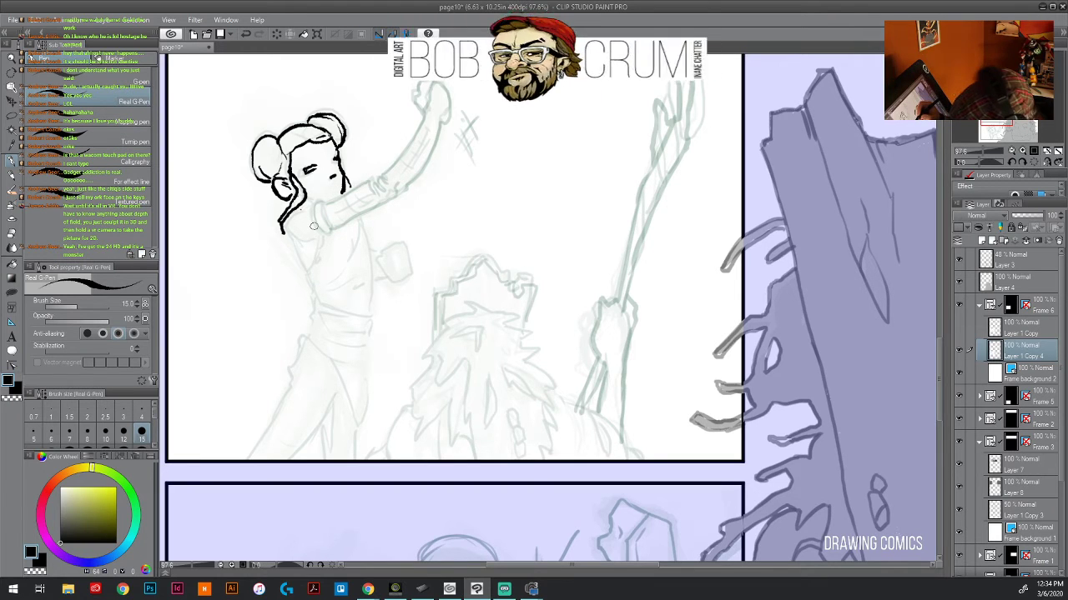
mouse_move(306, 207)
left_mouse_down()
mouse_move(288, 231)
mouse_move(296, 242)
mouse_move(323, 235)
mouse_move(319, 202)
mouse_move(334, 236)
mouse_move(321, 206)
mouse_move(327, 227)
mouse_move(349, 224)
mouse_move(384, 204)
mouse_move(377, 194)
mouse_move(436, 115)
mouse_move(387, 198)
mouse_move(434, 123)
left_mouse_up()
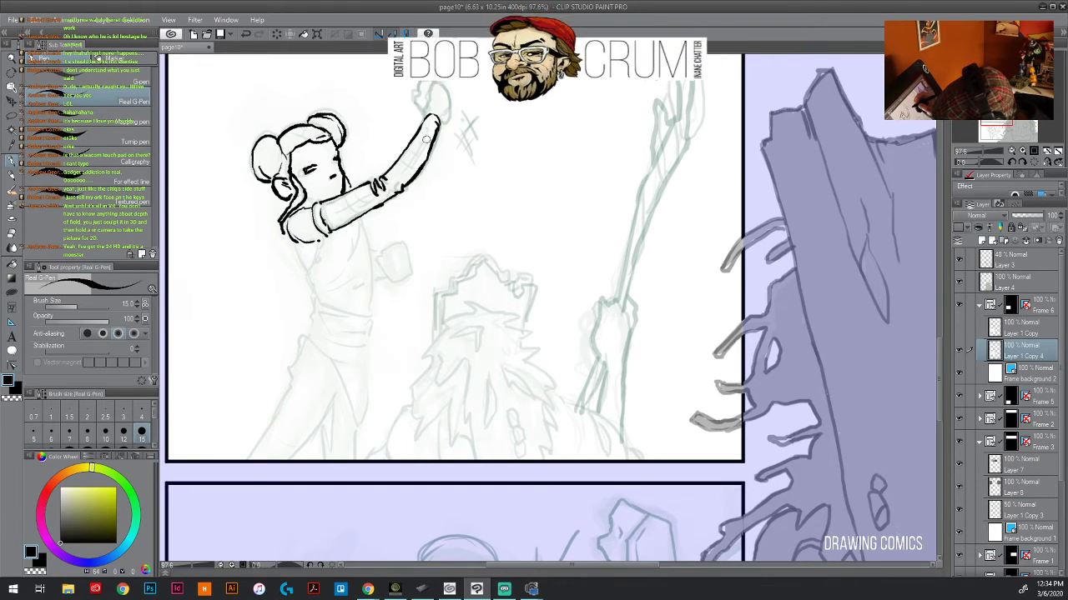
- Ink the girl's raised fist and the wrapping lines along her forearm and upper arm
mouse_move(423, 117)
left_mouse_down()
mouse_move(423, 87)
mouse_move(447, 90)
mouse_move(442, 122)
mouse_move(445, 103)
left_mouse_up()
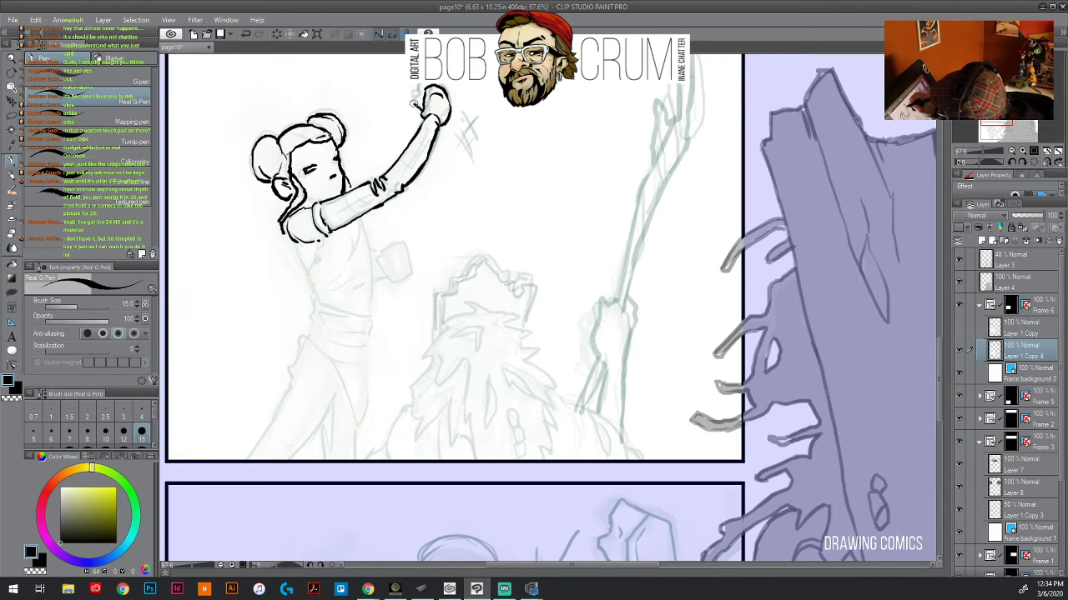
left_click_drag(413, 103, 420, 91)
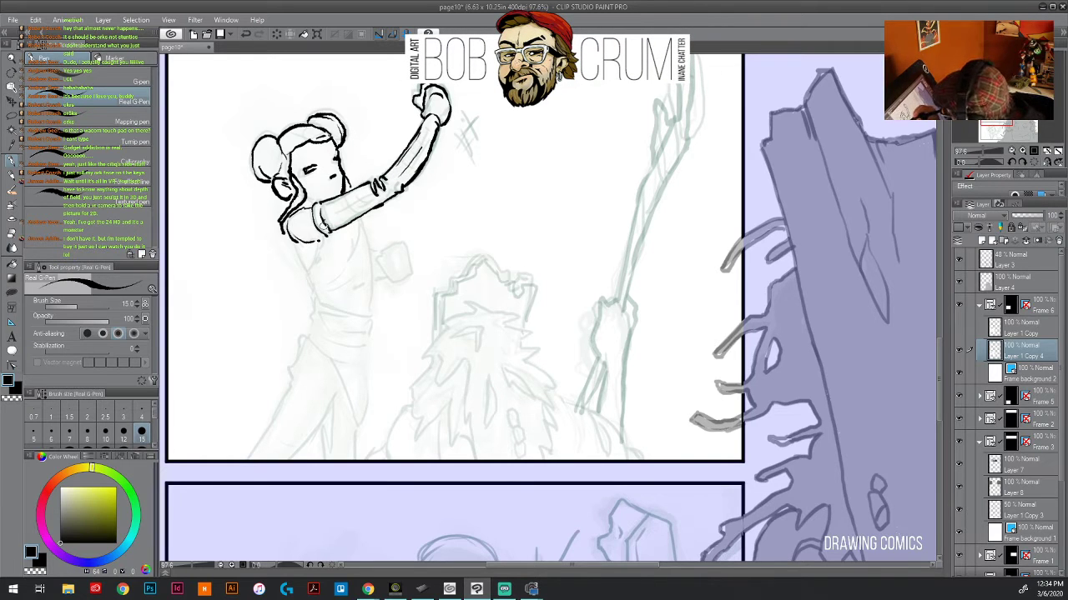
mouse_move(325, 225)
left_mouse_down()
mouse_move(375, 203)
mouse_move(361, 189)
mouse_move(343, 222)
mouse_move(415, 166)
mouse_move(446, 97)
mouse_move(430, 90)
left_mouse_up()
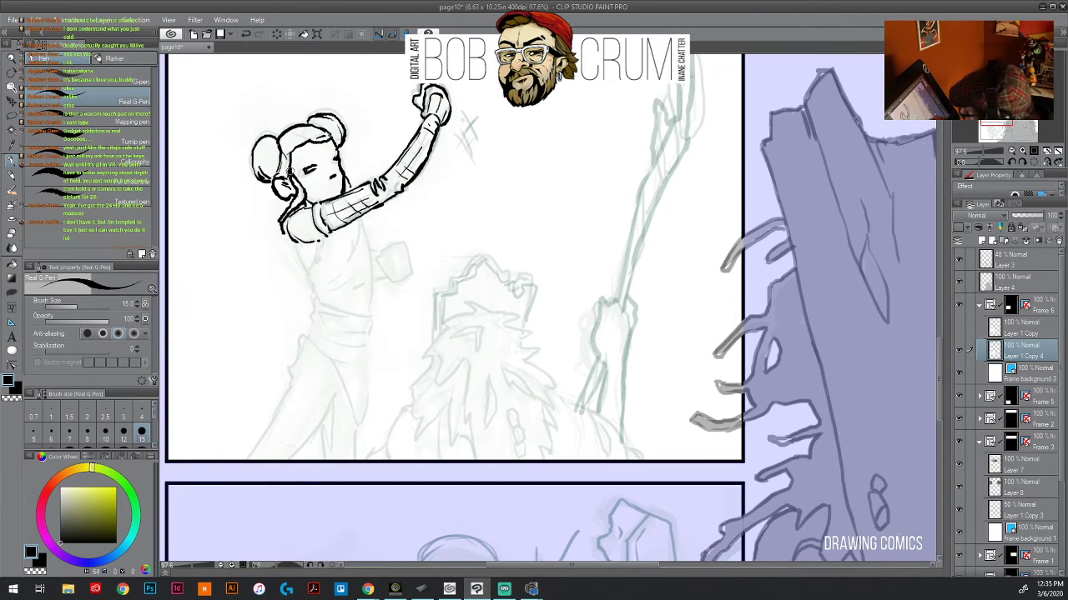
- Ink the girl's torso below the raised arm, with the back contour, chest line and diagonal shirt folds
mouse_move(287, 234)
left_mouse_down()
mouse_move(310, 274)
mouse_move(320, 242)
mouse_move(307, 280)
mouse_move(325, 237)
mouse_move(307, 282)
mouse_move(330, 302)
mouse_move(360, 275)
mouse_move(364, 235)
left_mouse_up()
left_click_drag(365, 250, 372, 283)
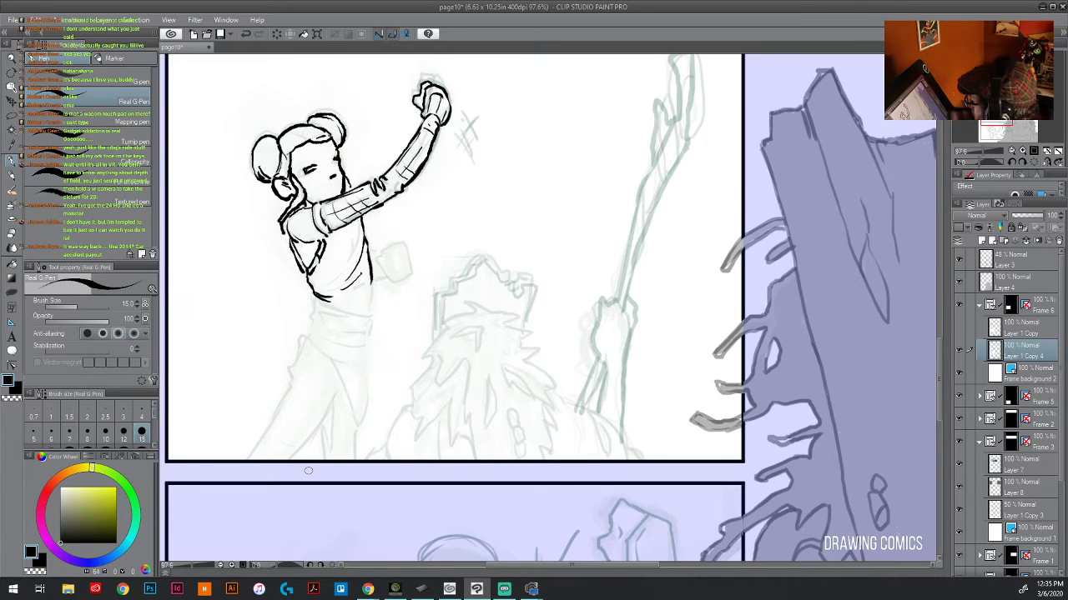
mouse_move(310, 285)
left_mouse_down()
mouse_move(332, 290)
mouse_move(340, 269)
mouse_move(337, 279)
left_mouse_up()
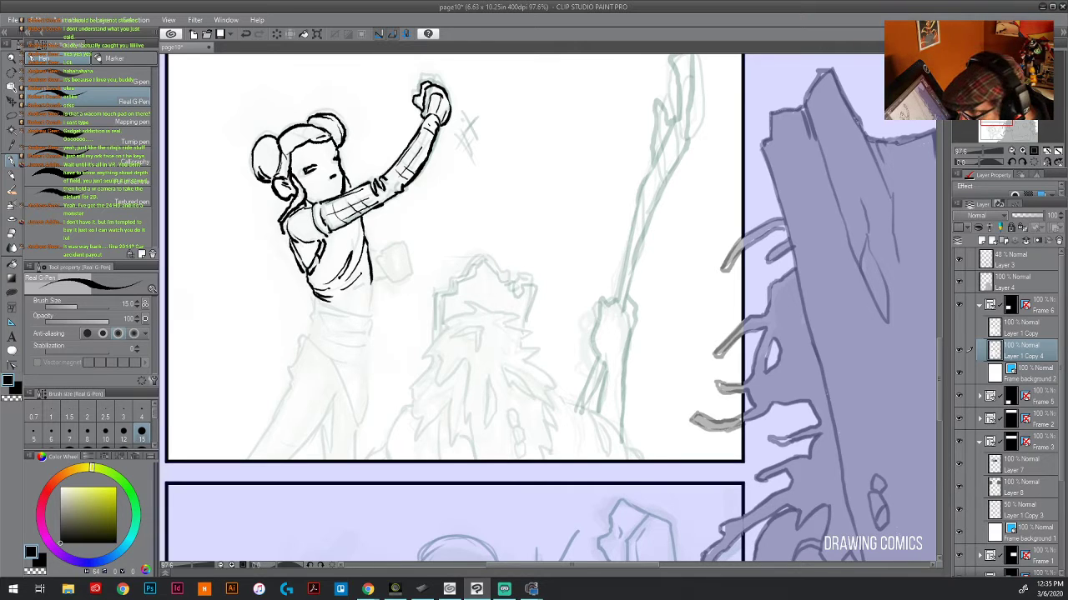
- Ink the sash around the girl's waist, including its upper edge, both sides, lower edge and folds
key("alt+Tab")
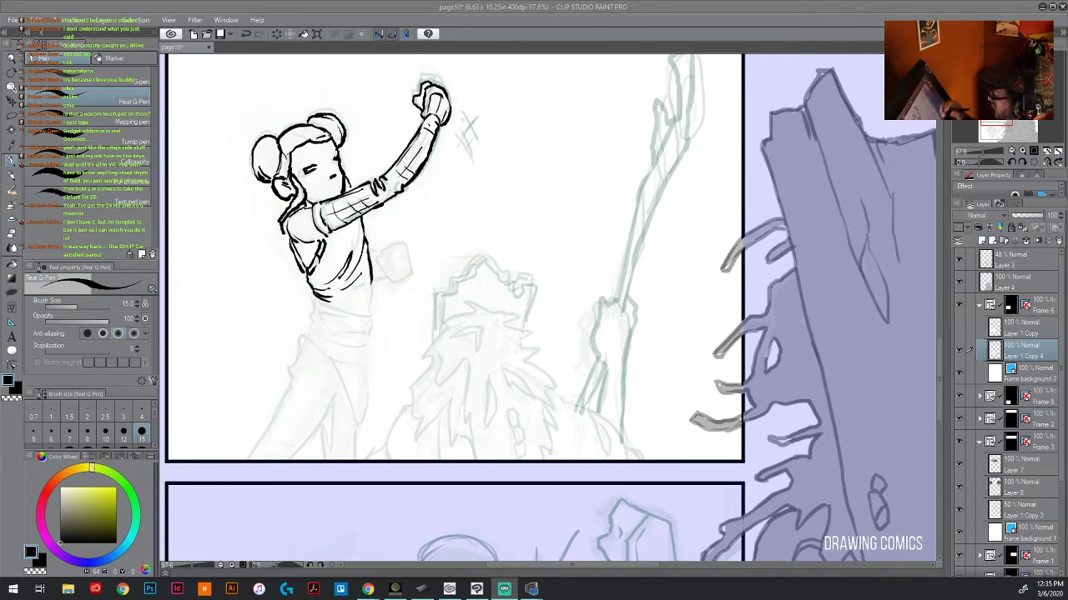
left_click(340, 304)
mouse_move(337, 301)
left_mouse_down()
mouse_move(374, 292)
mouse_move(367, 301)
mouse_move(314, 302)
mouse_move(310, 312)
mouse_move(324, 305)
mouse_move(304, 335)
left_mouse_up()
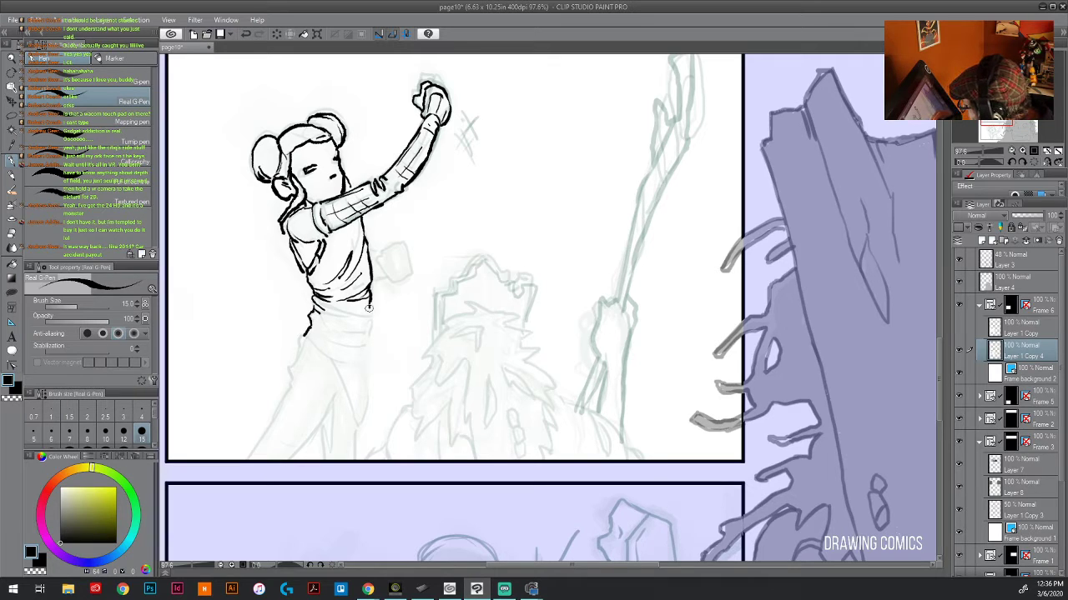
mouse_move(367, 309)
left_mouse_down()
mouse_move(330, 304)
mouse_move(367, 315)
mouse_move(375, 305)
mouse_move(350, 363)
mouse_move(332, 351)
mouse_move(367, 350)
mouse_move(365, 338)
left_mouse_up()
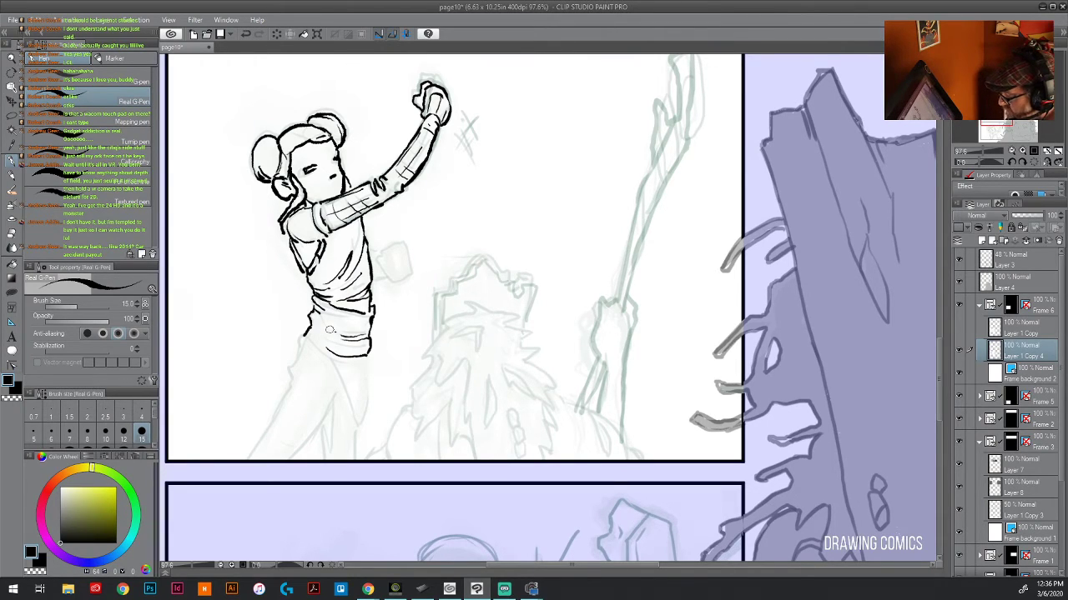
- Swap the drawing colour to white and save the page10 file
key("x")
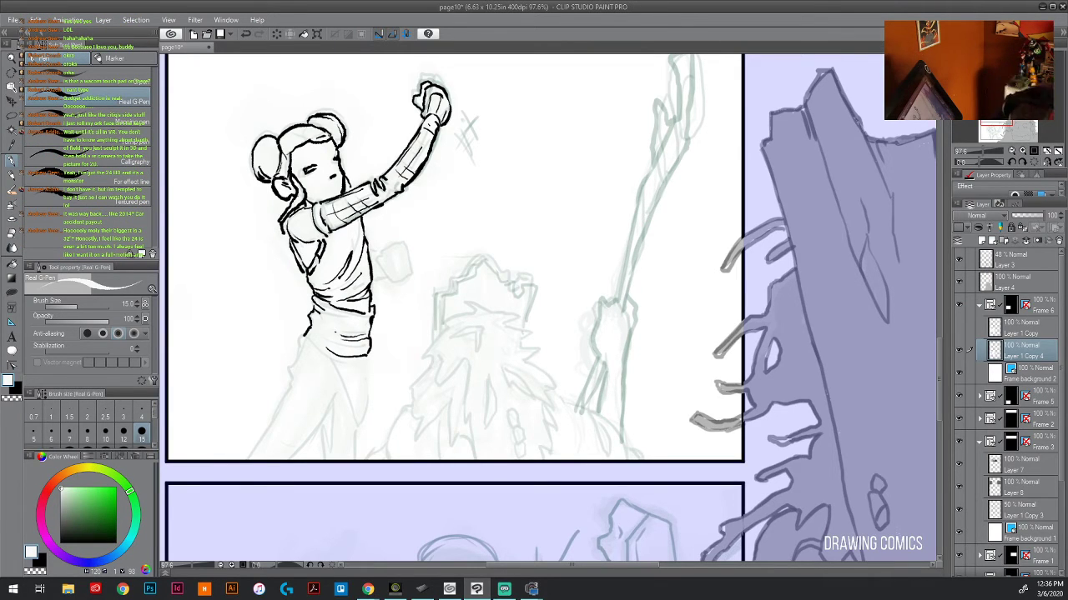
key("ctrl+s")
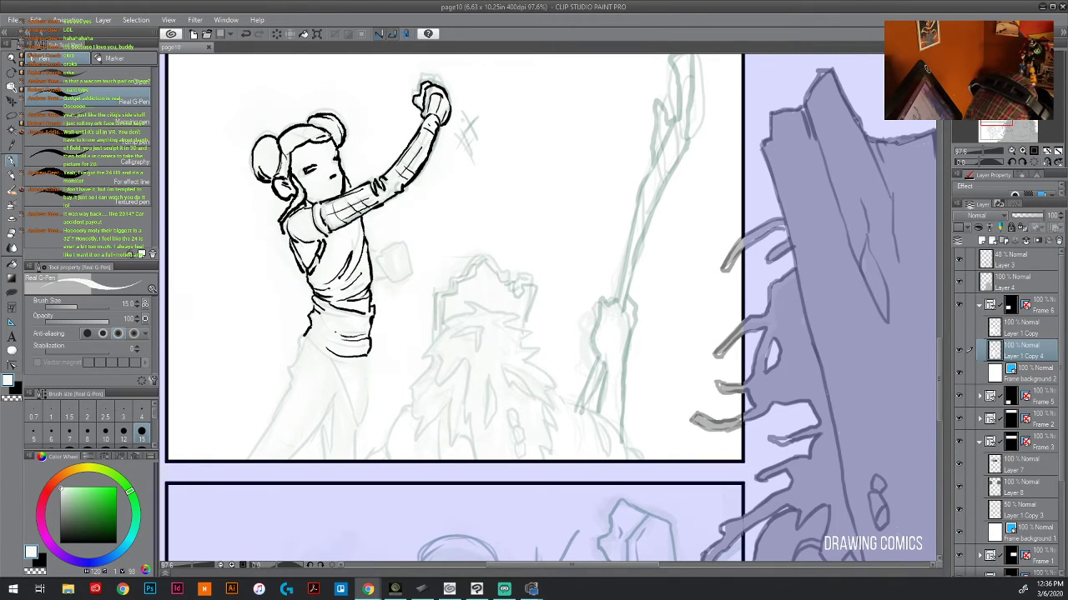
key("alt+Tab")
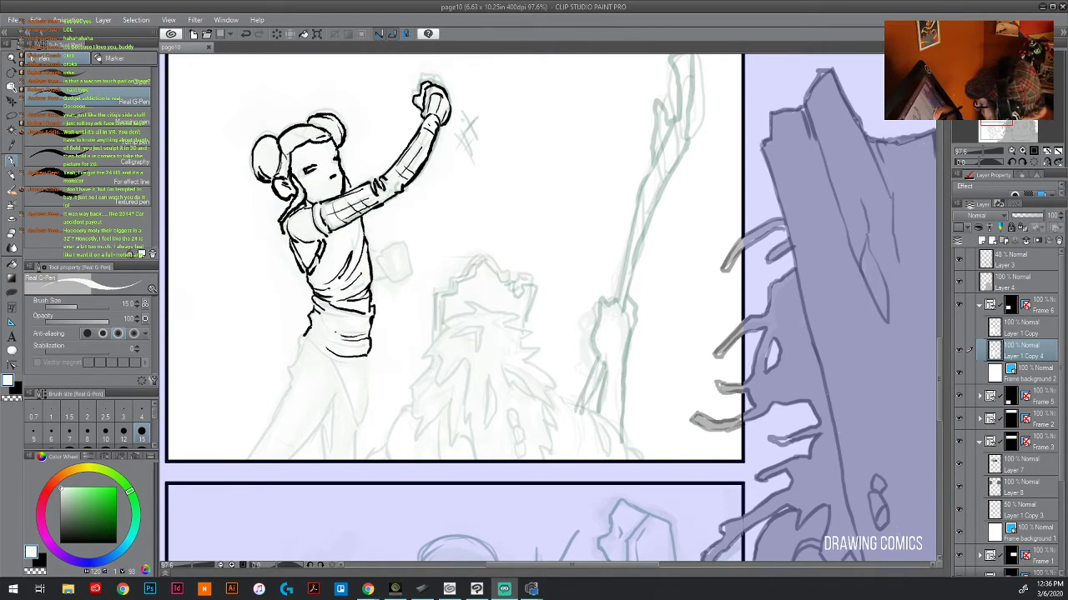
key("alt+Tab")
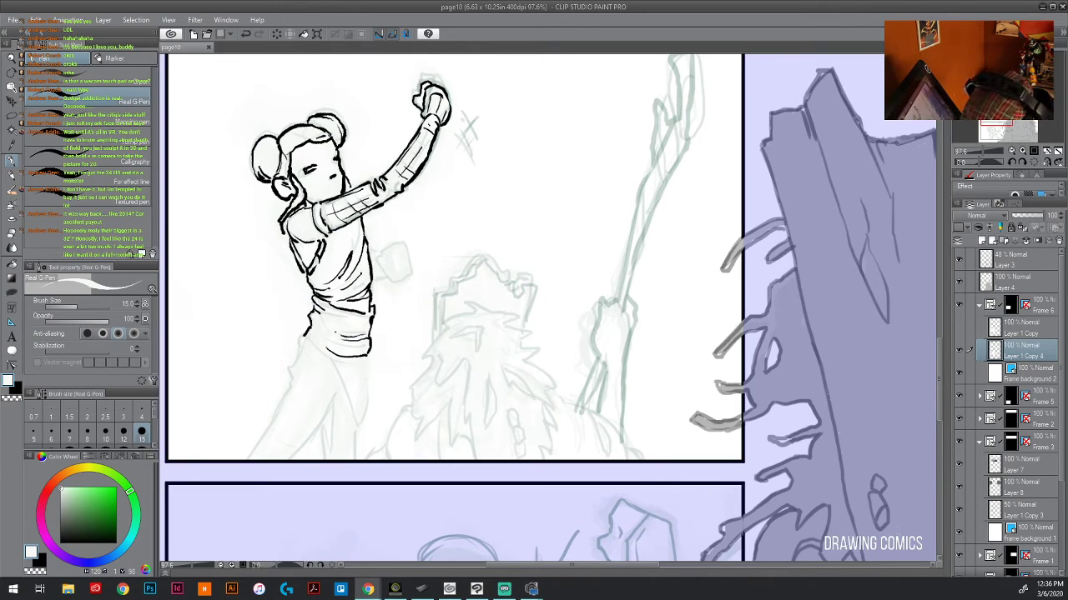
key("alt+Tab")
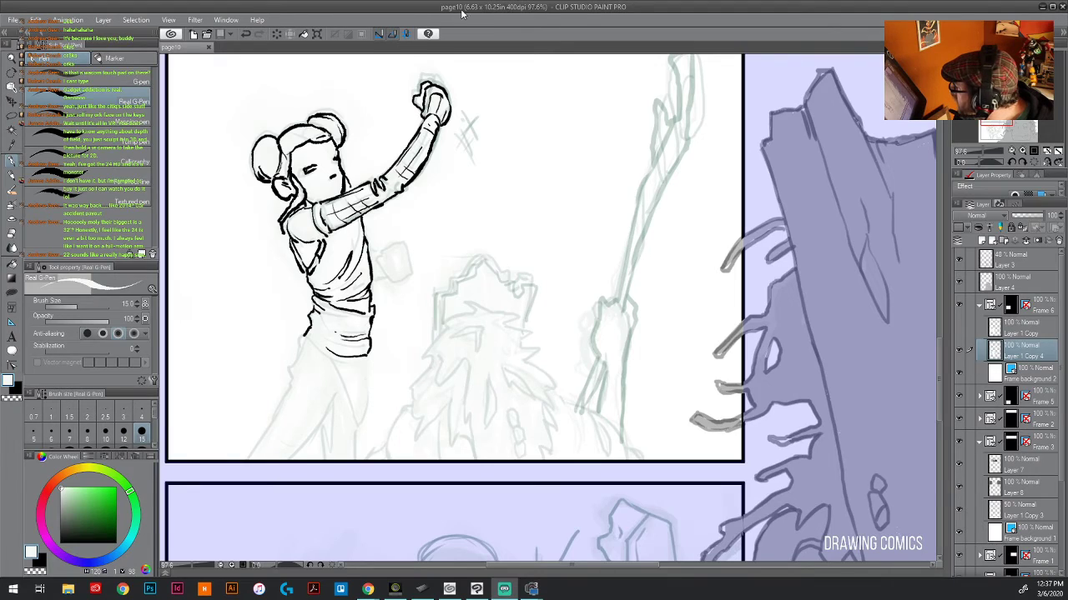
- Restore down the drawing window, close the CLIP STUDIO launcher behind it, and maximize the drawing window again
double_click(492, 11)
mouse_move(478, 141)
left_mouse_down()
mouse_move(557, 157)
mouse_move(543, 134)
left_mouse_up()
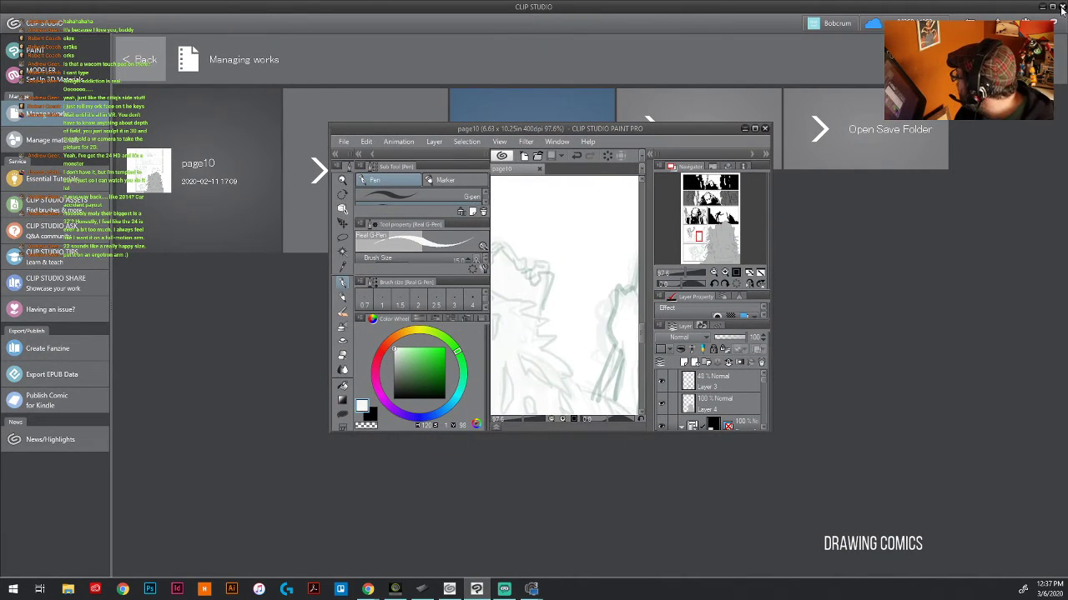
left_click(660, 85)
key("alt+F4")
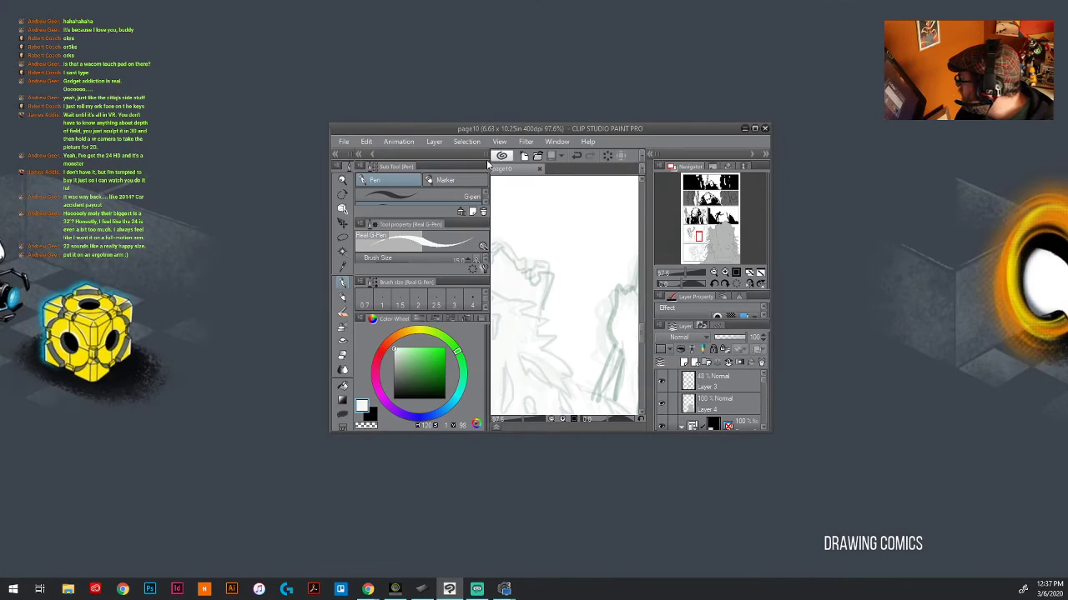
left_click_drag(549, 123, 506, 2)
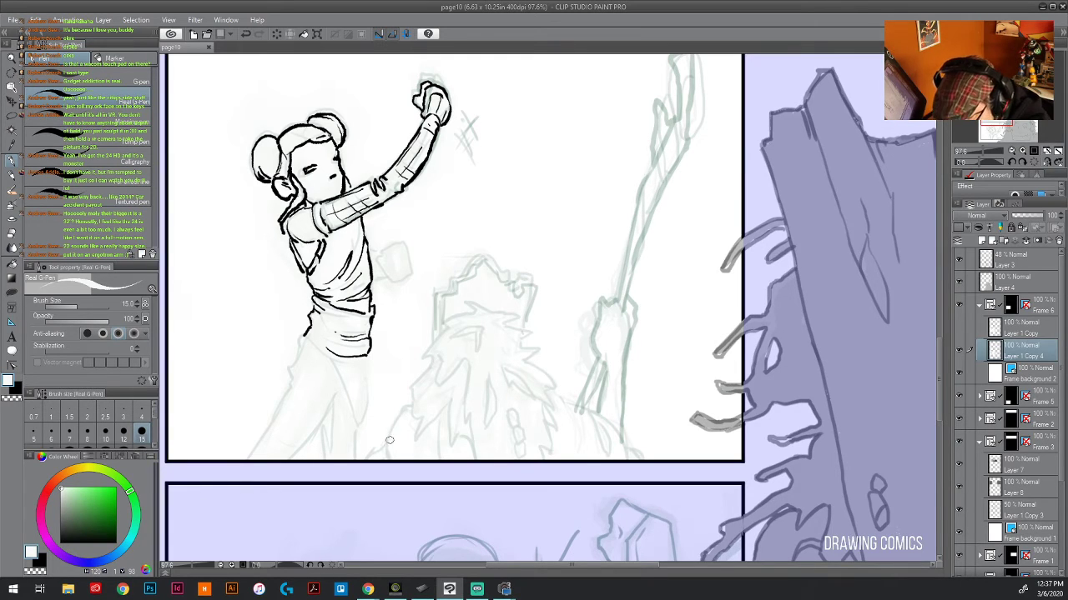
- Calibrate the pen display by hitting each alignment target in turn, and accept the new calibration
key("space")
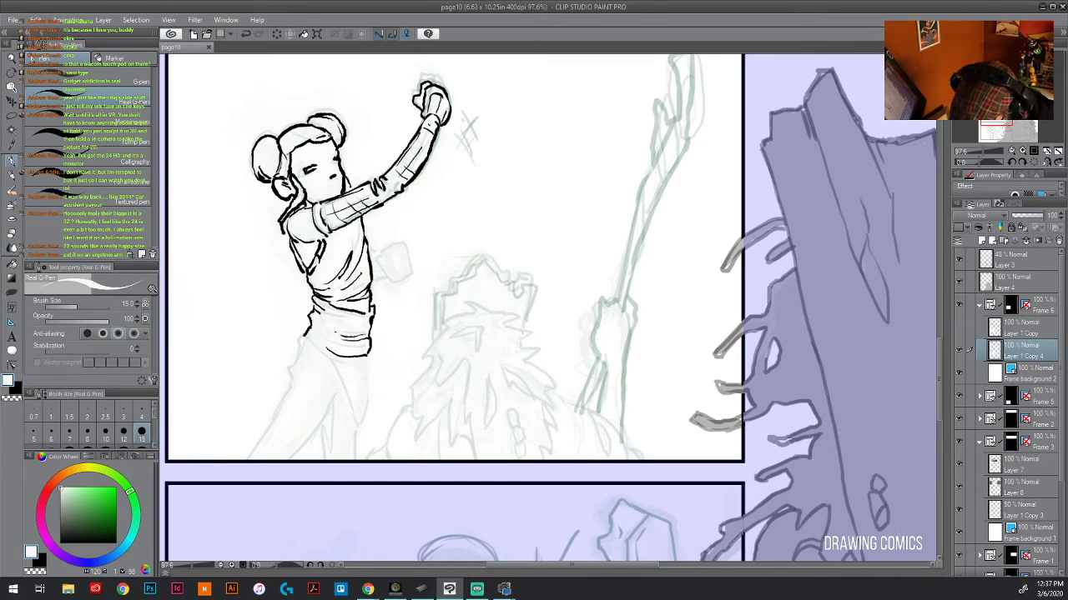
key("alt+Tab")
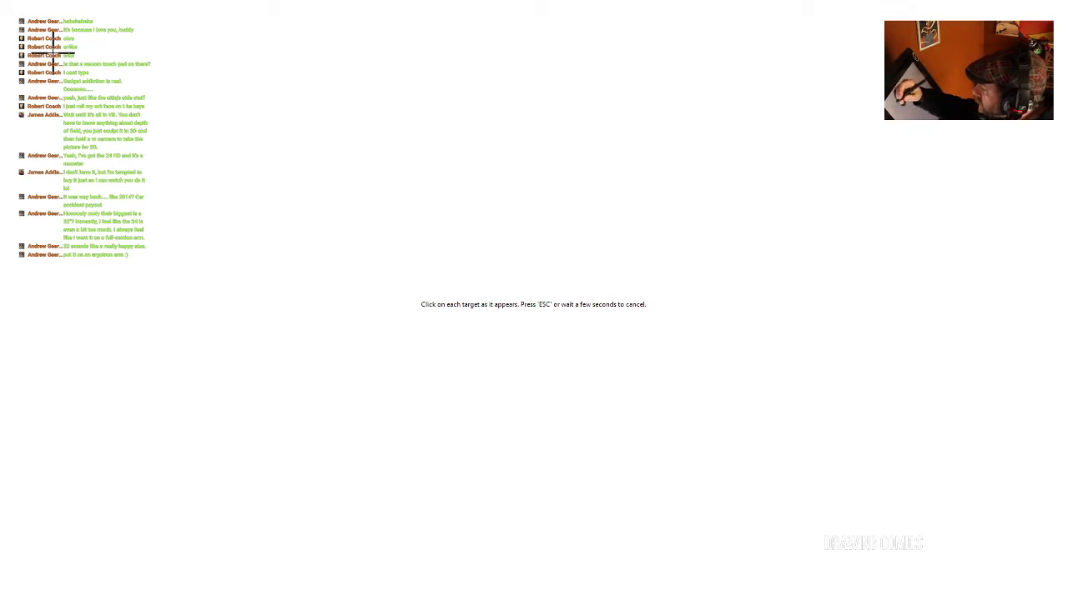
left_click(52, 53)
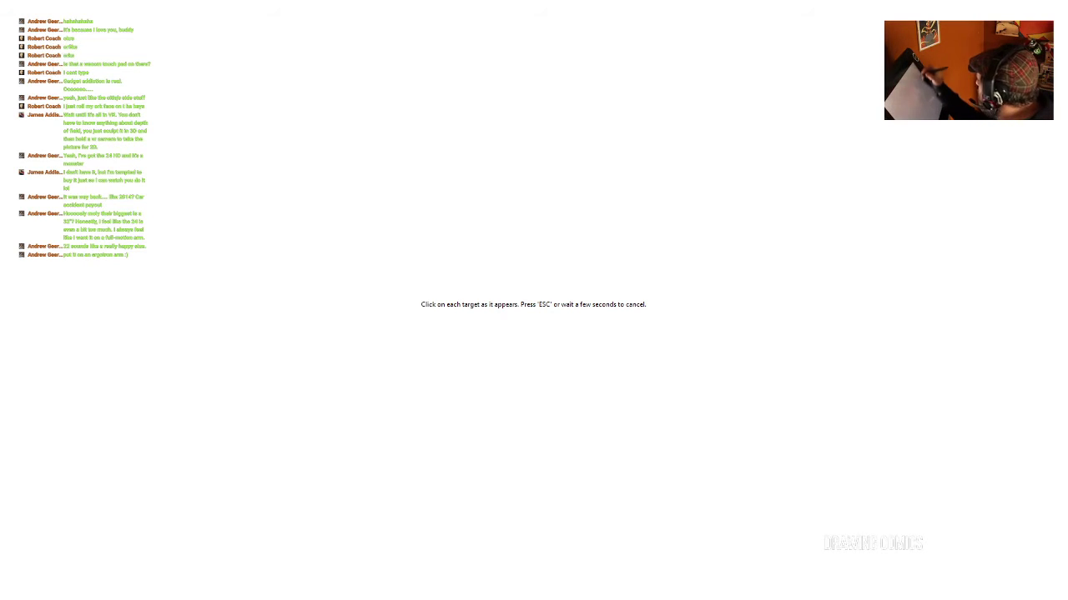
left_click(53, 548)
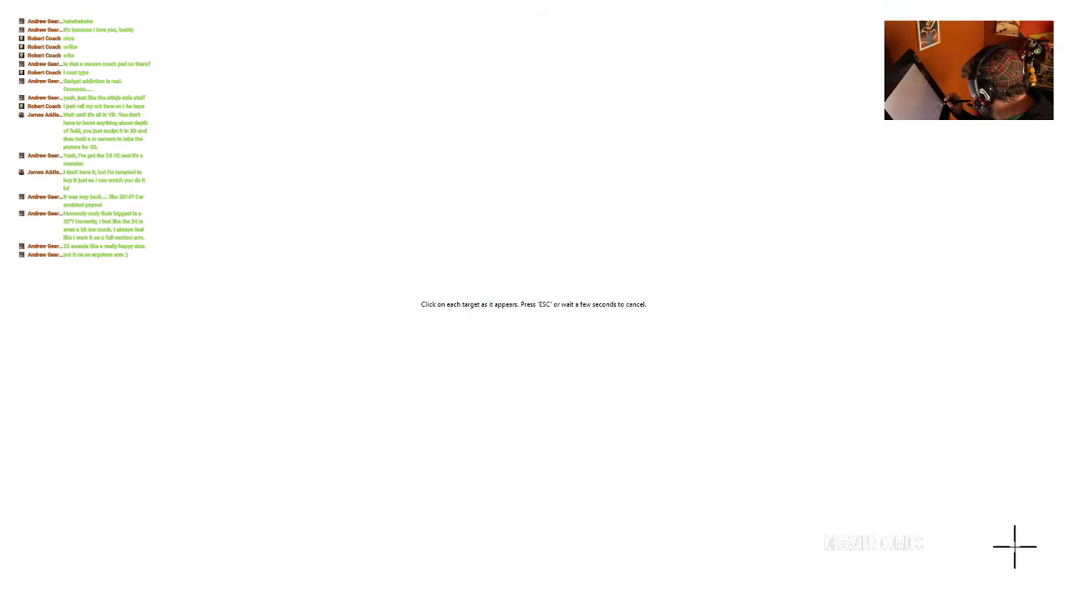
left_click(1014, 548)
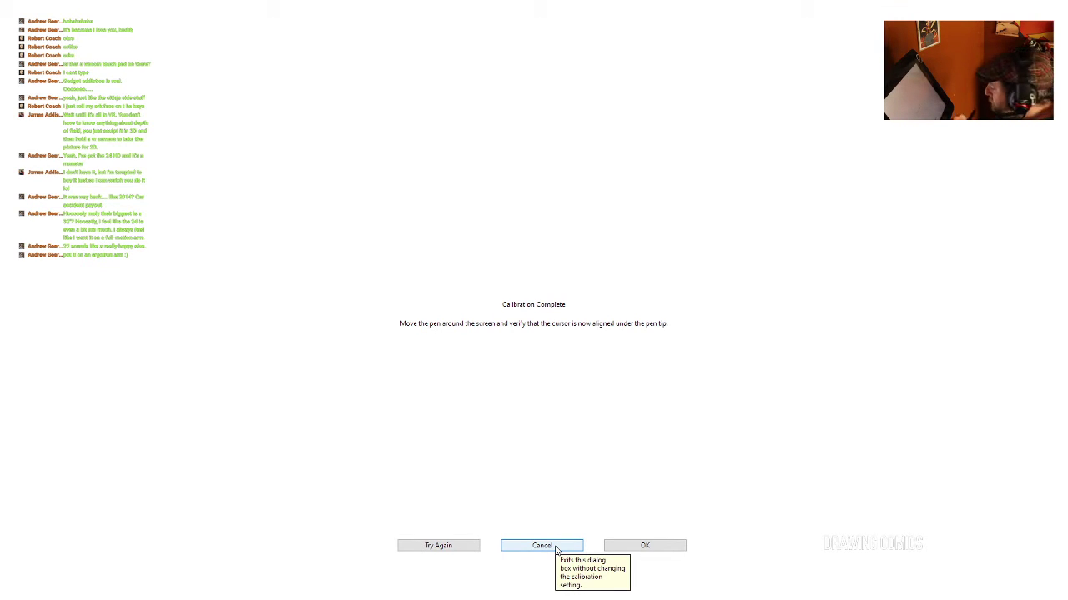
left_click(665, 548)
left_click(577, 323)
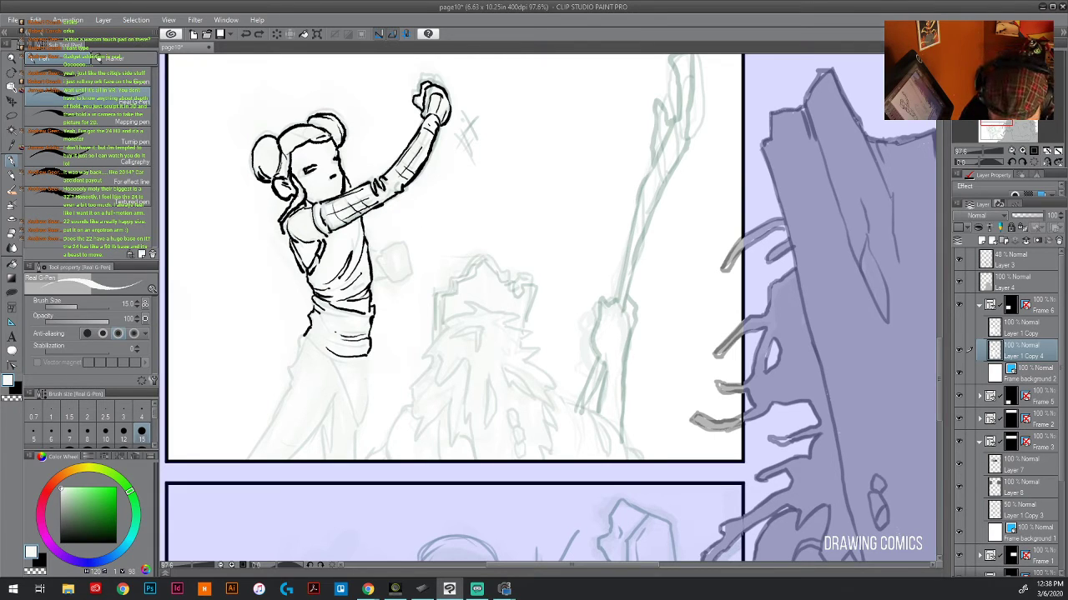
- Set the drawing colour to black and ink the pointed cloth flap hanging from the girl's sash
key("alt+Tab")
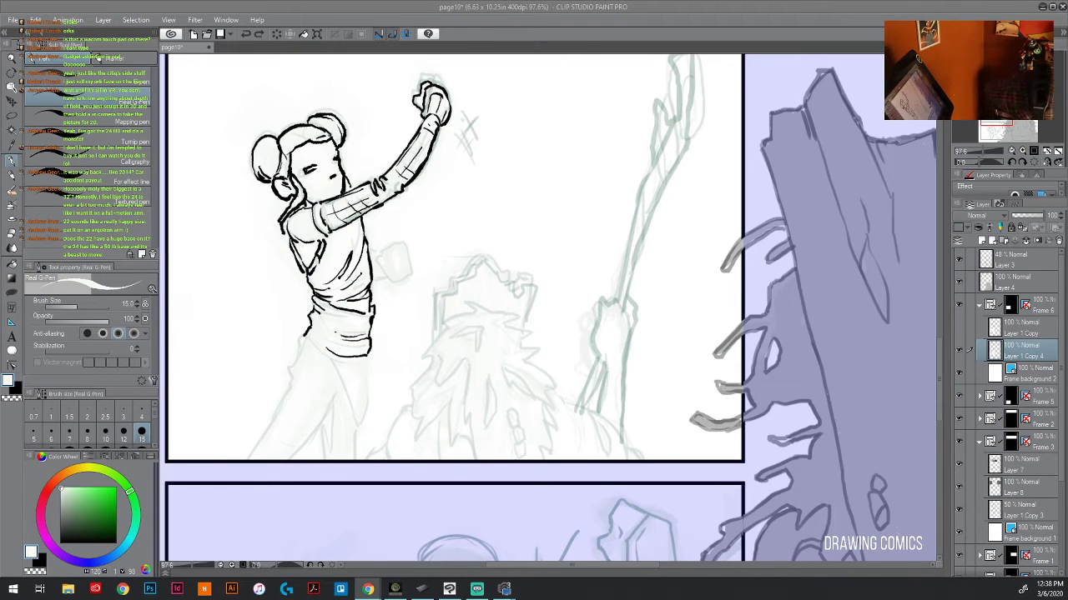
left_click(312, 347)
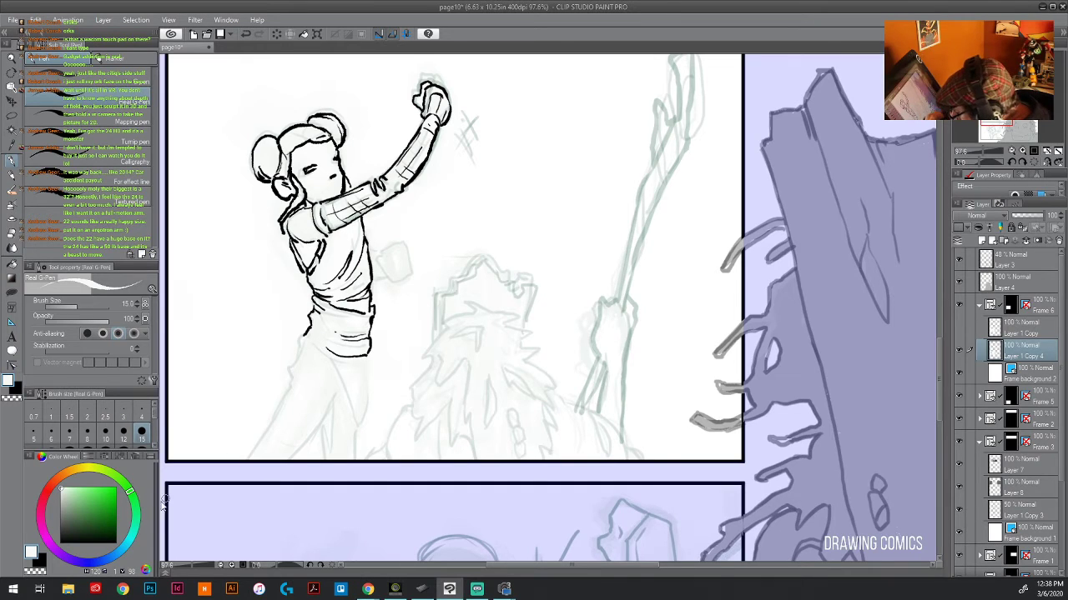
left_click(116, 542)
mouse_move(306, 332)
left_mouse_down()
mouse_move(340, 362)
mouse_move(330, 359)
mouse_move(360, 427)
left_mouse_up()
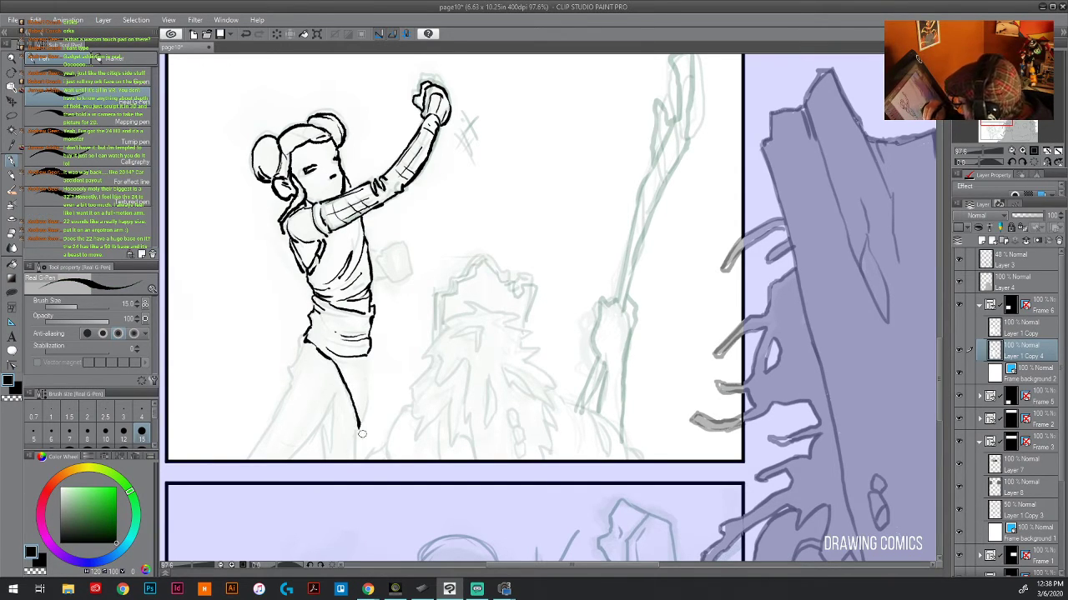
mouse_move(357, 362)
left_mouse_down()
mouse_move(365, 414)
mouse_move(367, 389)
left_mouse_up()
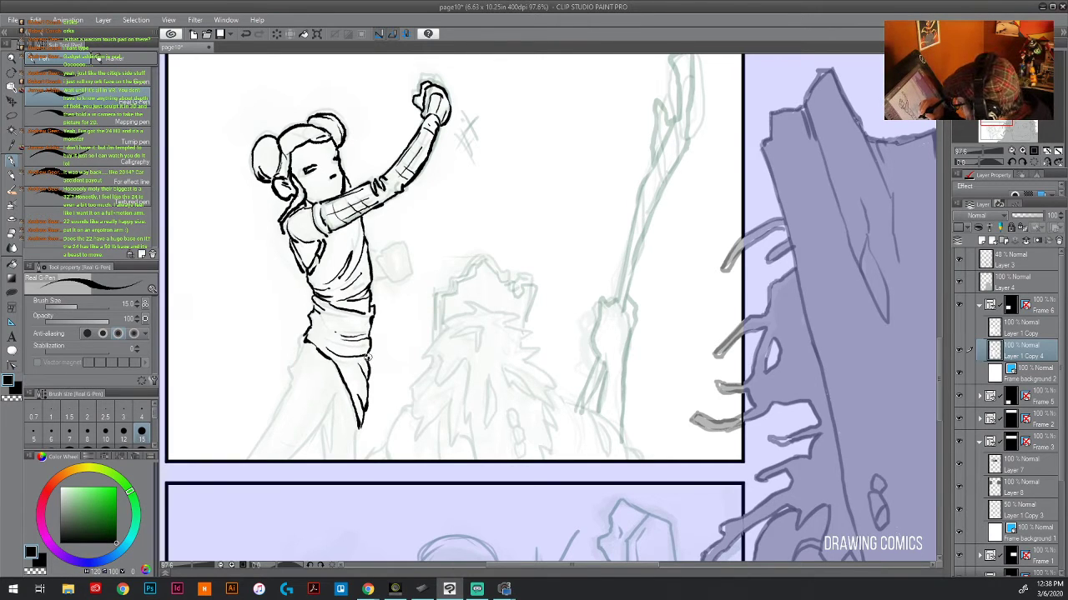
- Ink the girl's hip cloth and the outline of her extended leg below the sash
mouse_move(305, 337)
left_mouse_down()
mouse_move(286, 380)
mouse_move(325, 397)
mouse_move(327, 412)
mouse_move(313, 392)
left_mouse_up()
left_click_drag(259, 442, 296, 384)
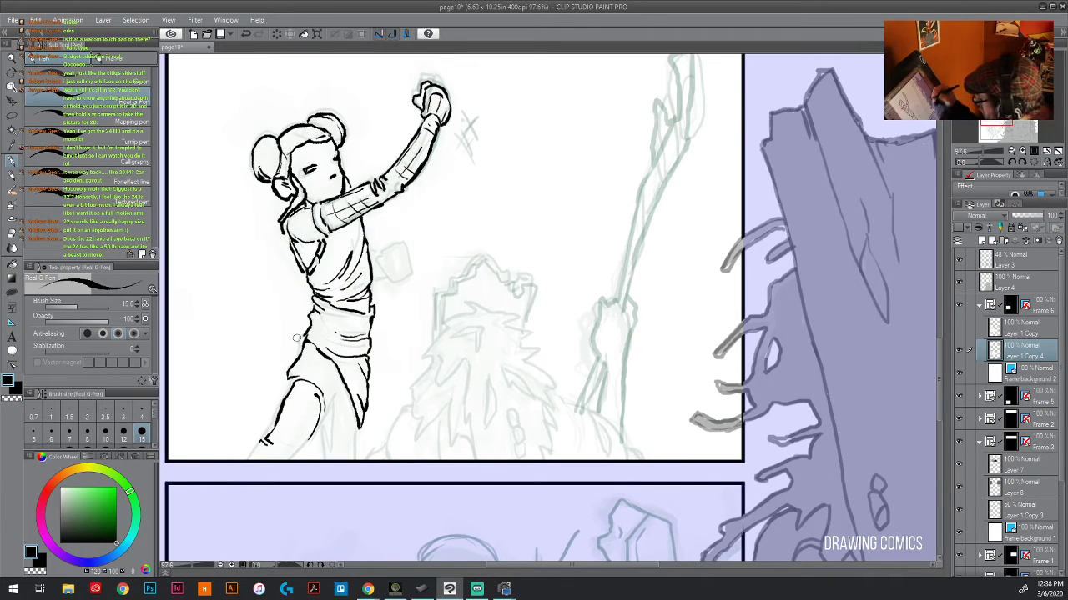
mouse_move(295, 458)
left_mouse_down()
mouse_move(340, 389)
mouse_move(333, 405)
mouse_move(334, 366)
mouse_move(322, 357)
mouse_move(332, 406)
left_mouse_up()
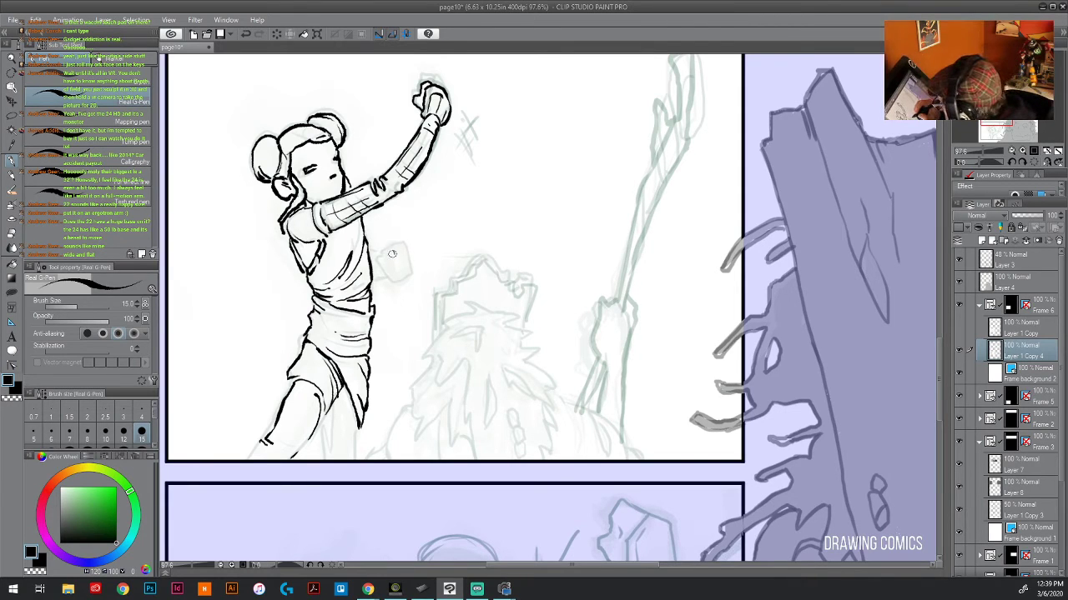
- Ink the girl's lower clenched fist beside her waist and add more fold lines across the sash
mouse_move(382, 251)
left_mouse_down()
mouse_move(404, 243)
mouse_move(399, 280)
mouse_move(389, 261)
mouse_move(395, 274)
mouse_move(405, 264)
mouse_move(402, 281)
mouse_move(377, 255)
mouse_move(394, 275)
left_mouse_up()
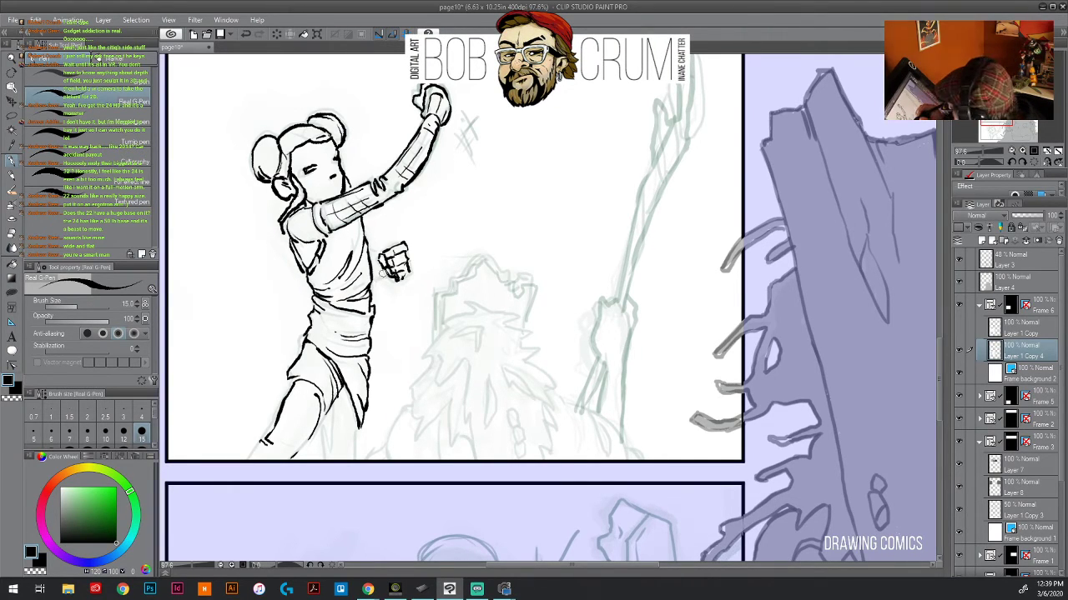
mouse_move(405, 250)
left_mouse_down()
mouse_move(377, 273)
mouse_move(372, 255)
mouse_move(390, 268)
mouse_move(376, 277)
mouse_move(399, 267)
mouse_move(375, 277)
mouse_move(412, 268)
left_mouse_up()
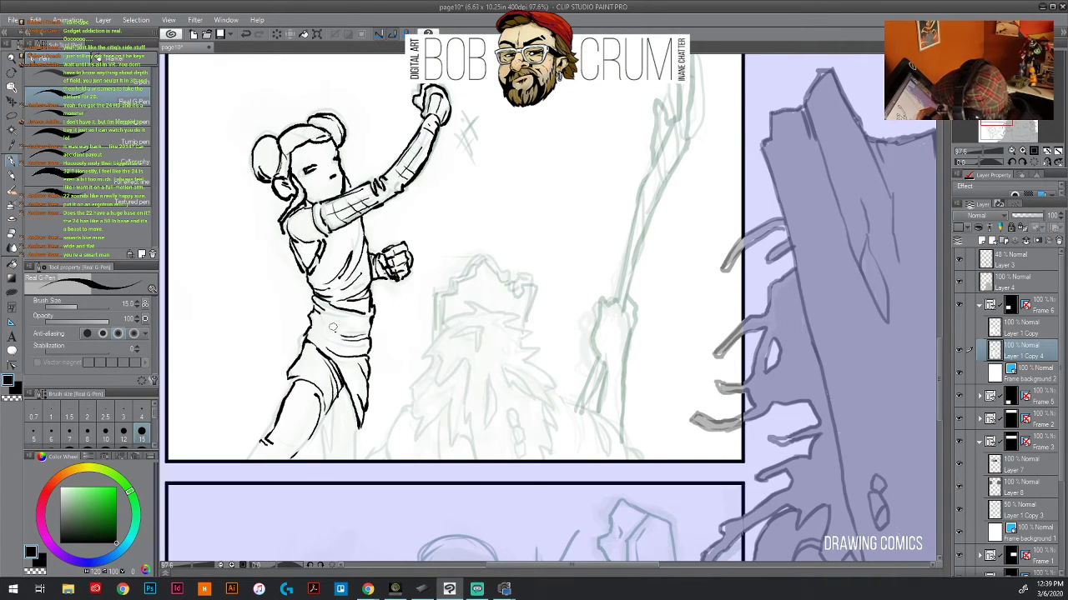
mouse_move(340, 328)
left_mouse_down()
mouse_move(372, 325)
mouse_move(350, 323)
left_mouse_up()
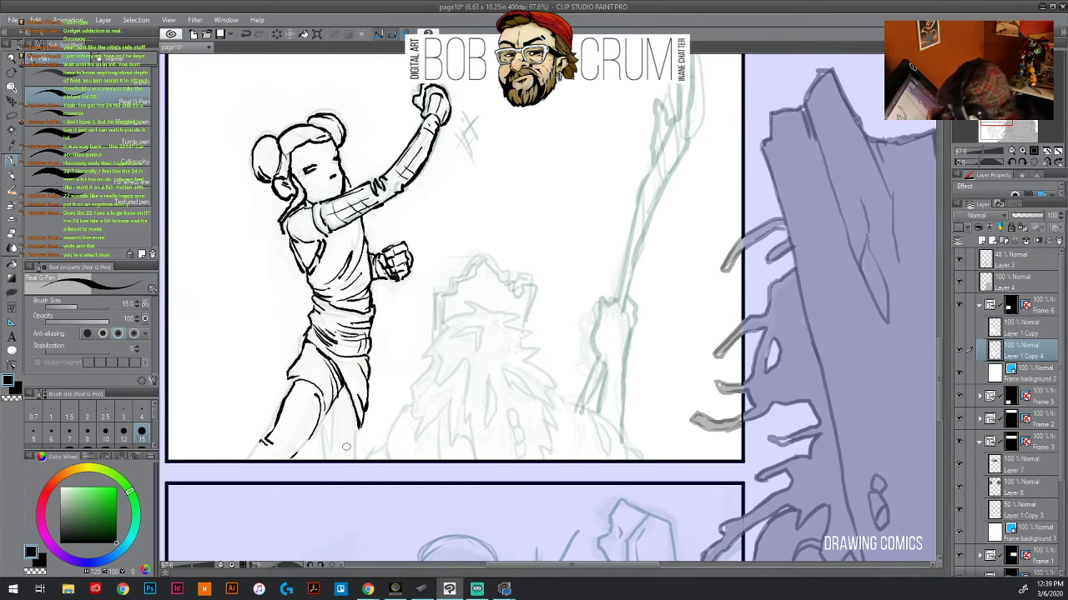
- Extend the girl's leg lines down to the panel border and add fold lines to the hanging cloth
mouse_move(291, 457)
left_mouse_down()
mouse_move(306, 447)
mouse_move(244, 462)
left_mouse_up()
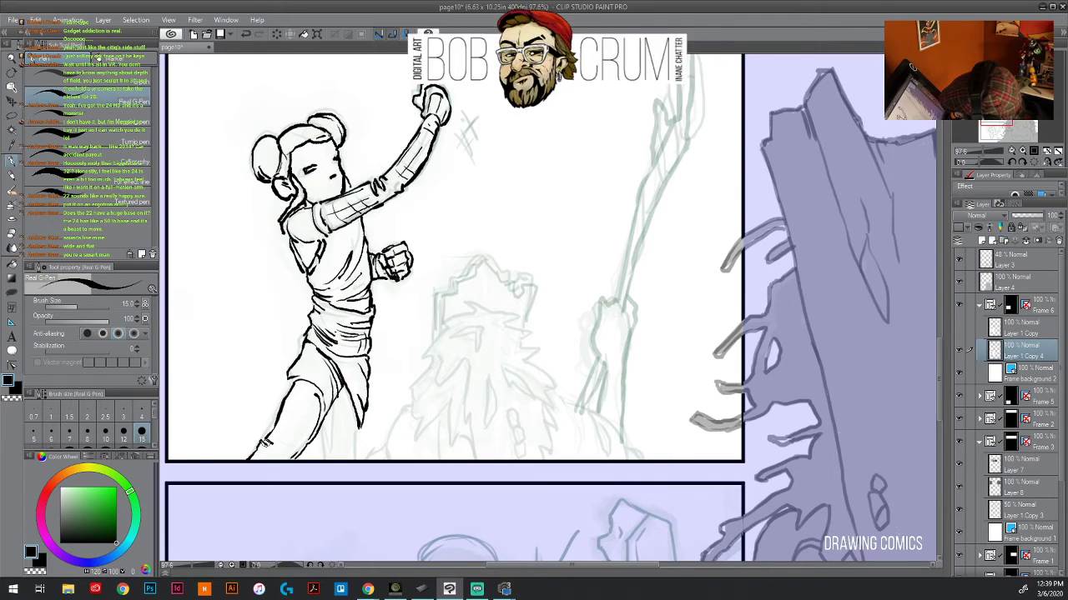
mouse_move(317, 429)
left_mouse_down()
mouse_move(342, 454)
mouse_move(359, 426)
mouse_move(357, 460)
left_mouse_up()
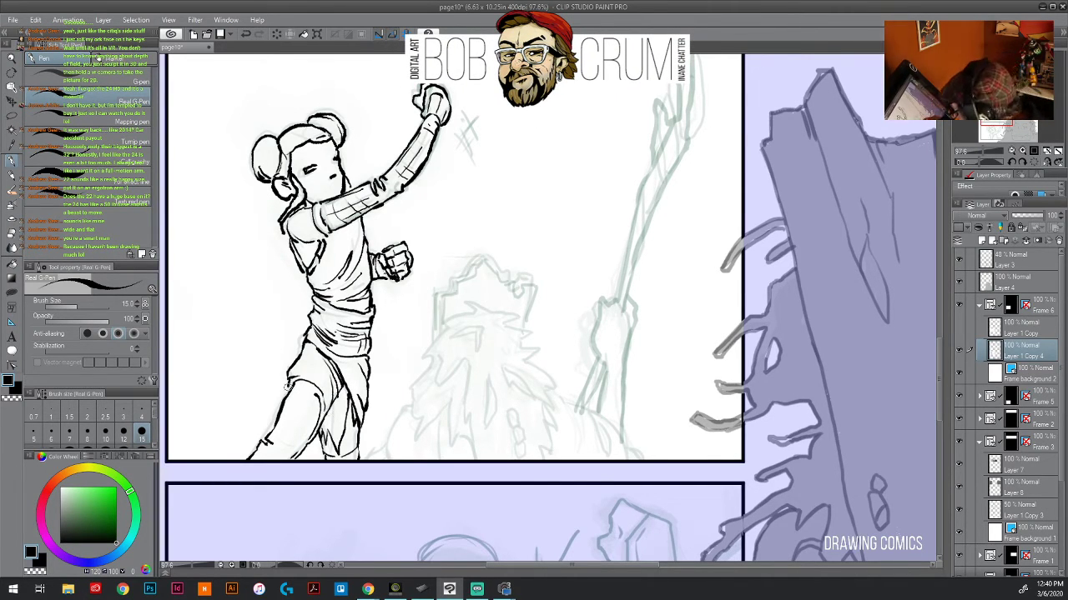
mouse_move(342, 359)
left_mouse_down()
mouse_move(367, 397)
mouse_move(364, 362)
left_mouse_up()
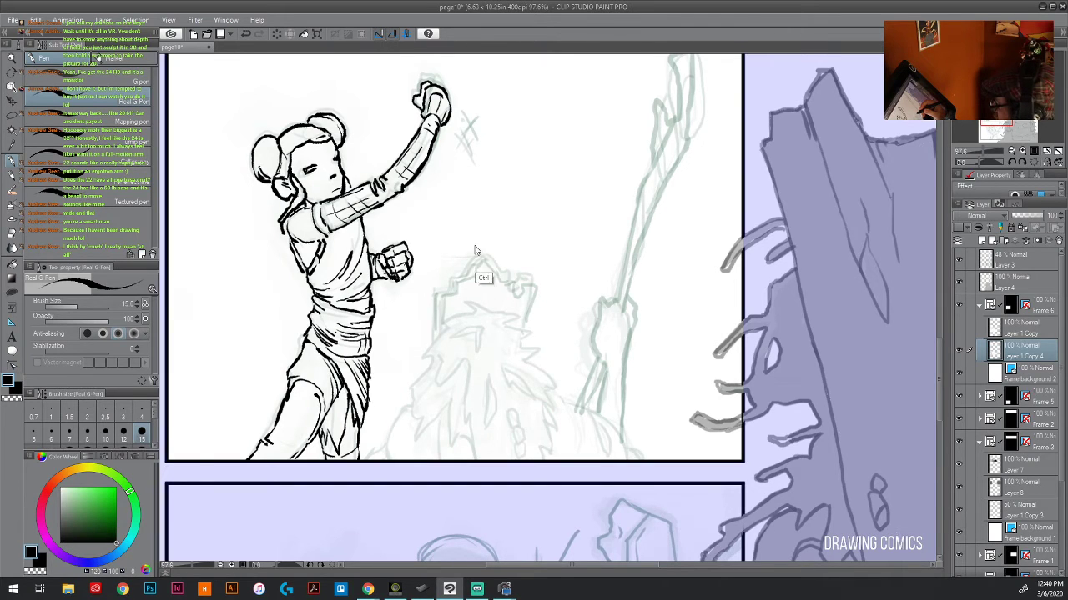
- Add detail lines to the girl's shoulder and raised arm, and strand lines to her hair and bun
scroll(475, 243, "down", 2)
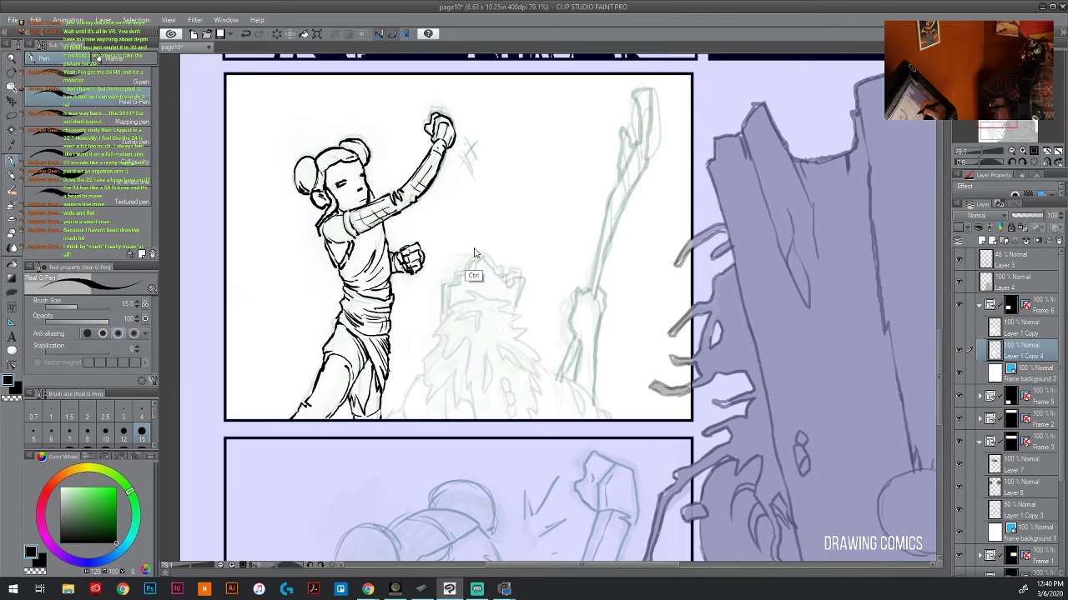
scroll(474, 253, "up", 1)
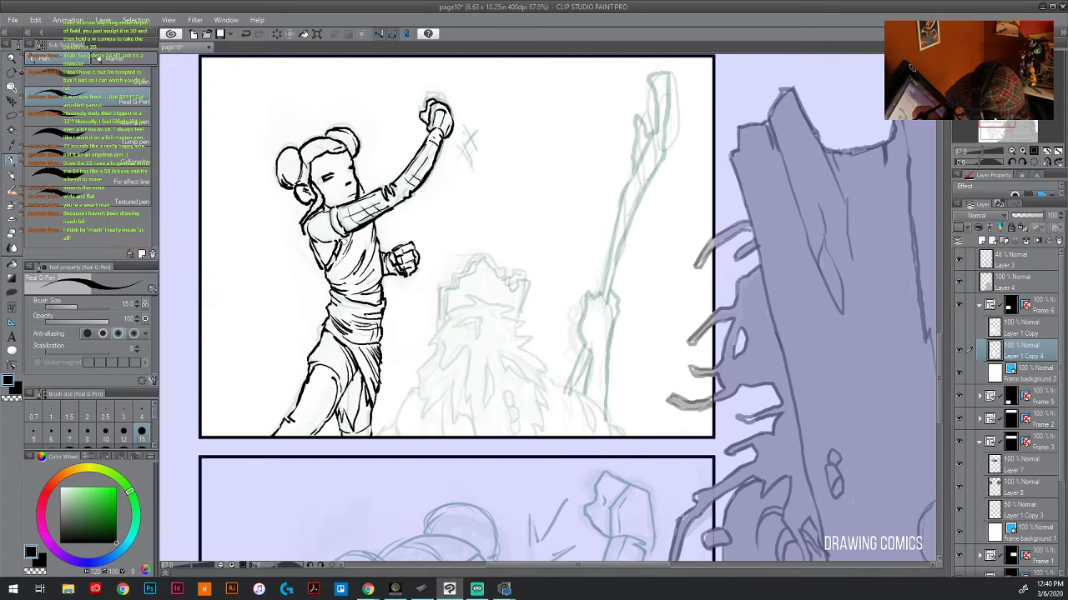
left_click_drag(348, 235, 322, 247)
mouse_move(357, 213)
left_mouse_down()
mouse_move(348, 221)
mouse_move(328, 211)
left_mouse_up()
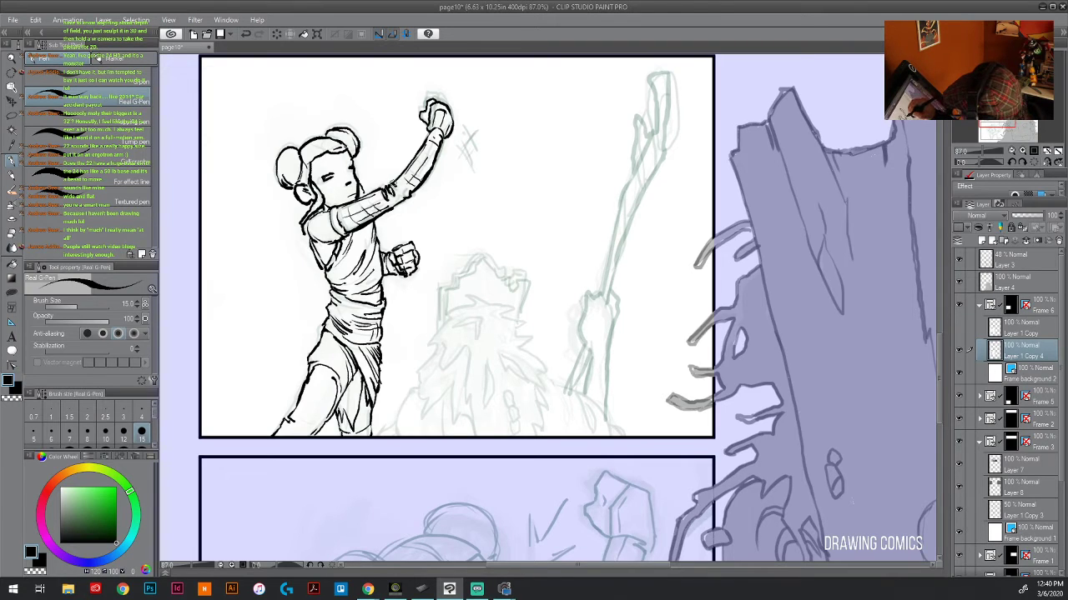
left_click_drag(409, 169, 392, 185)
left_click_drag(422, 150, 405, 171)
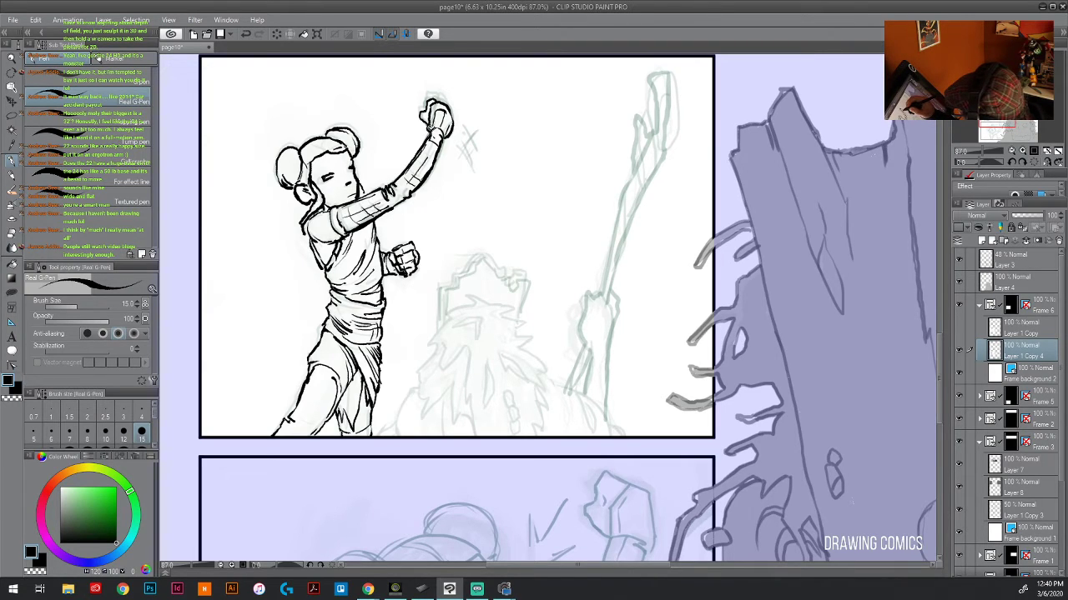
left_click_drag(301, 180, 326, 150)
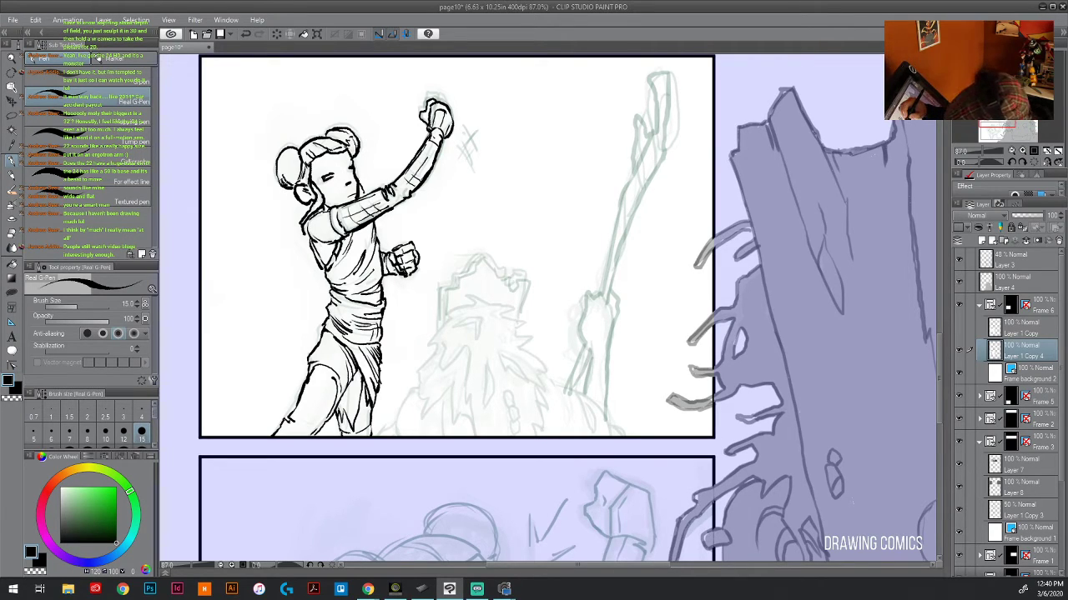
left_click_drag(279, 171, 300, 152)
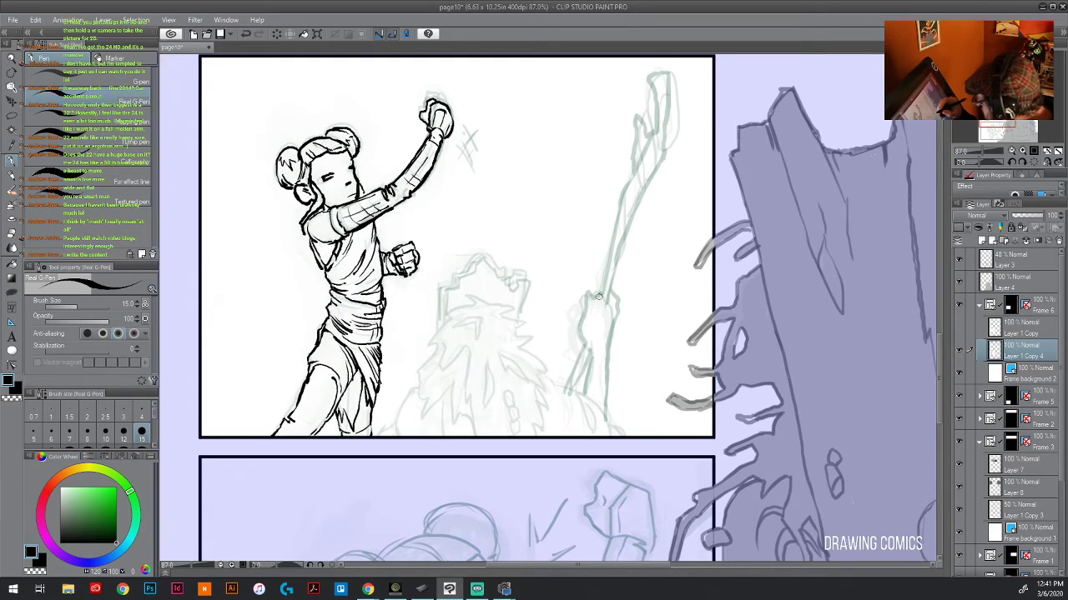
- Recalibrate the pen display with its on-screen targets, accept the calibration, and ink the outline of the hand gripping the tall staff
left_click_drag(586, 342, 583, 322)
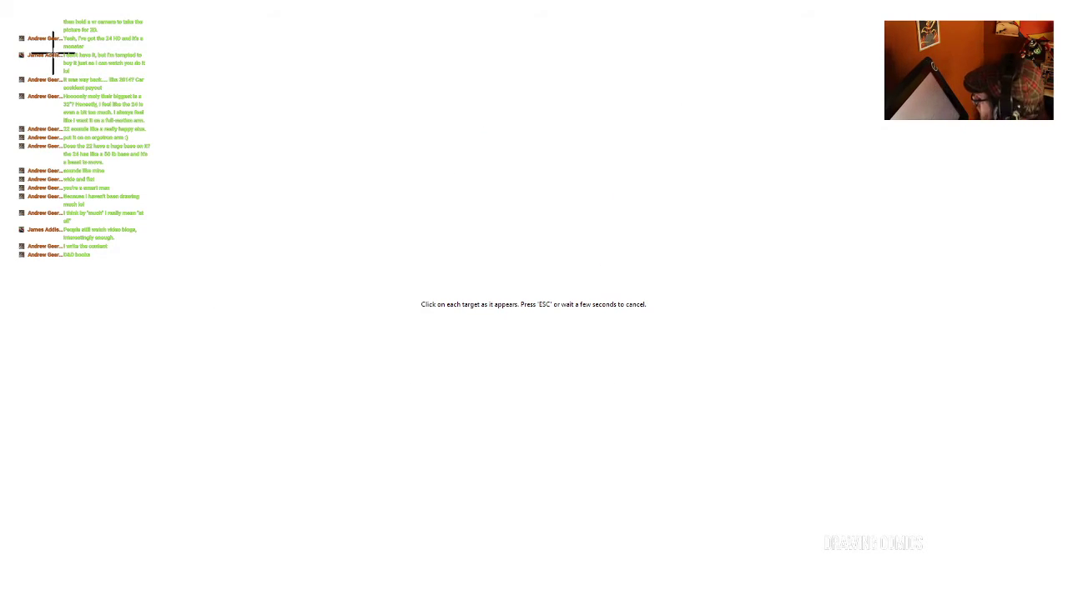
left_click(53, 52)
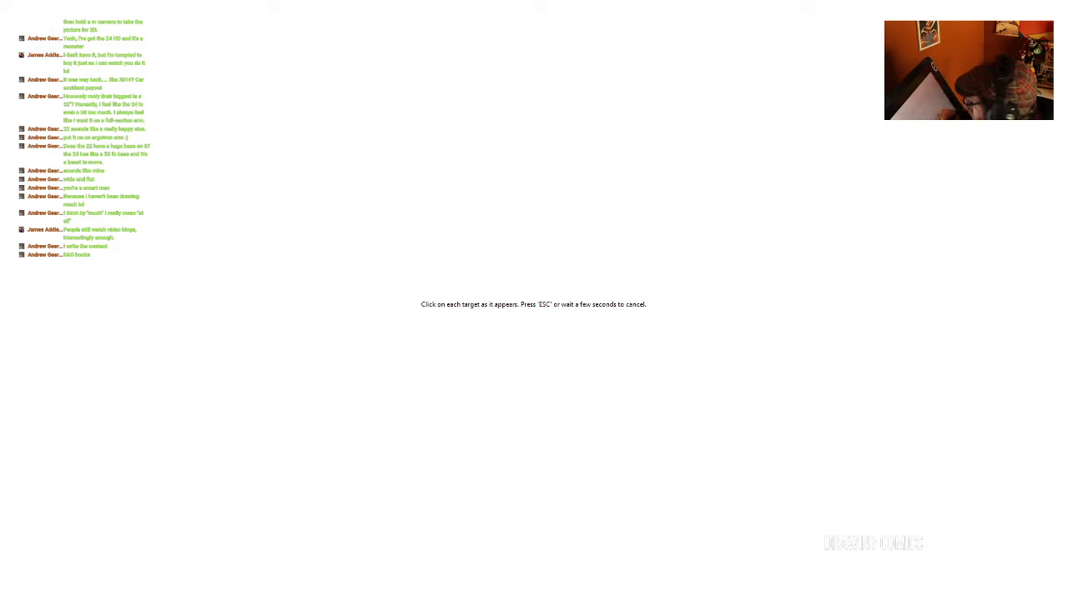
left_click(52, 548)
left_click(1014, 548)
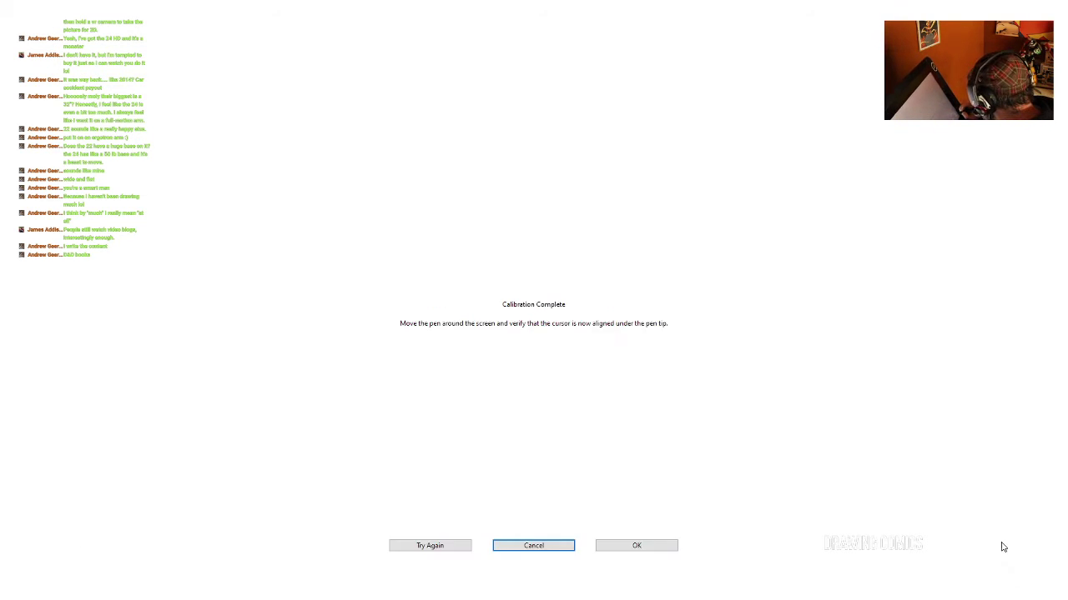
left_click(644, 548)
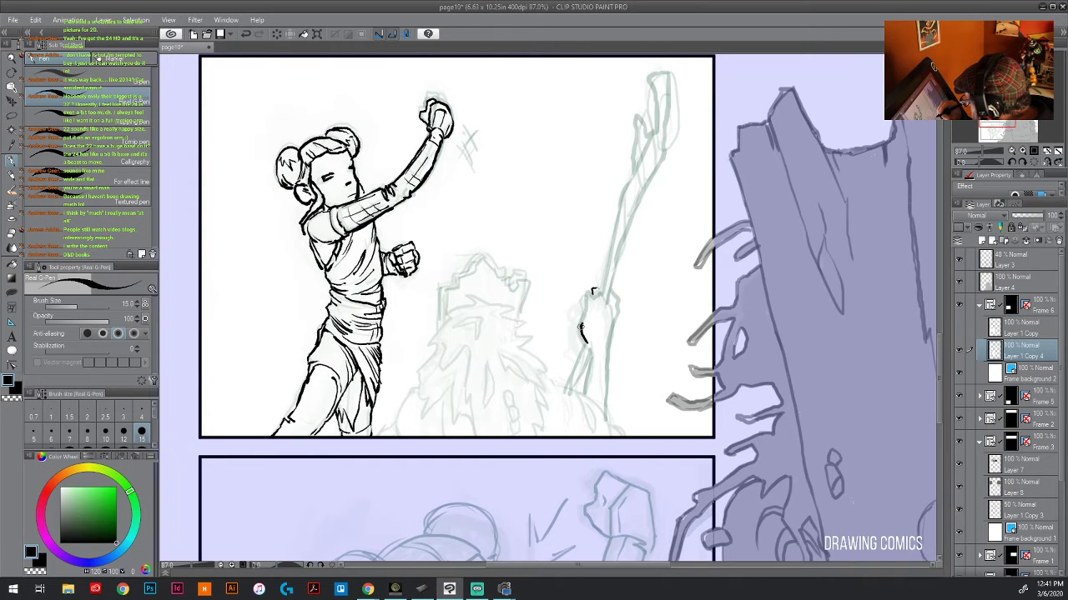
mouse_move(593, 294)
left_mouse_down()
mouse_move(612, 287)
mouse_move(620, 310)
left_mouse_up()
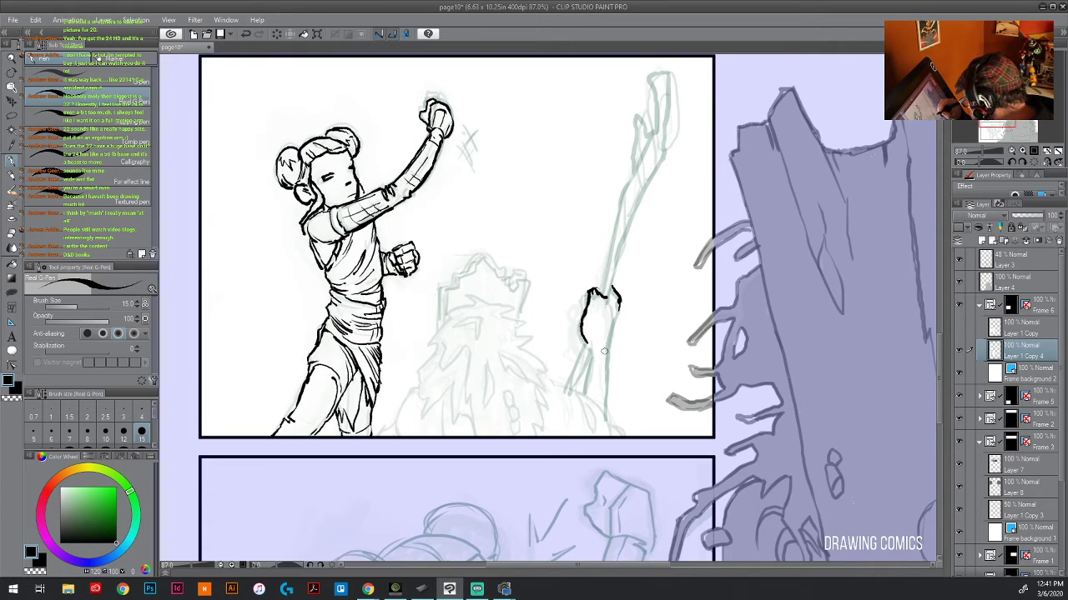
left_click_drag(604, 350, 617, 306)
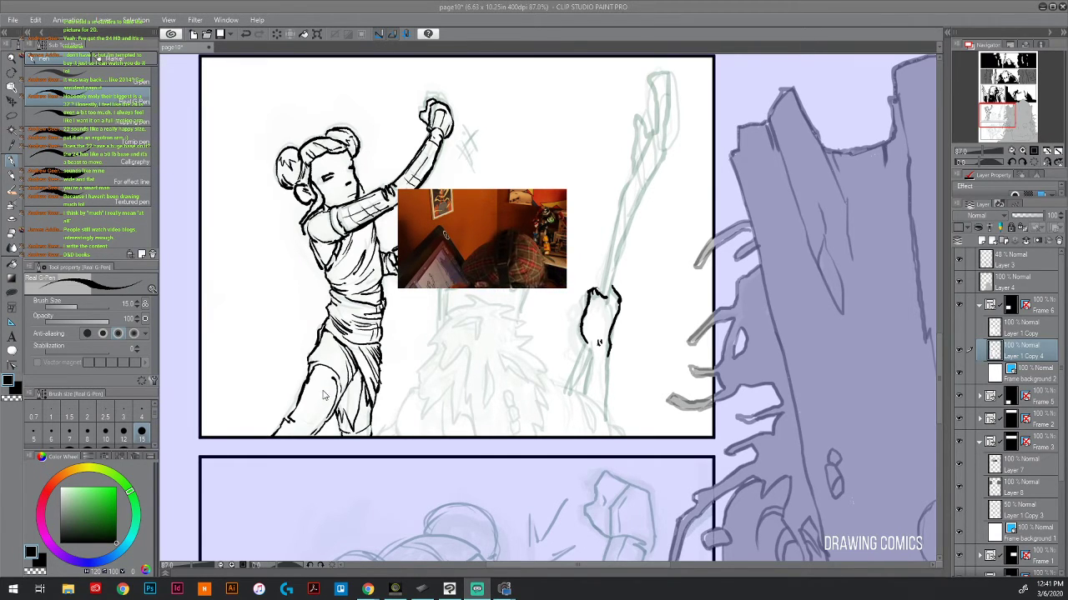
- Add fold lines to the girl's thigh, hip and the hanging cloth down to the panel border
left_click_drag(346, 362, 344, 390)
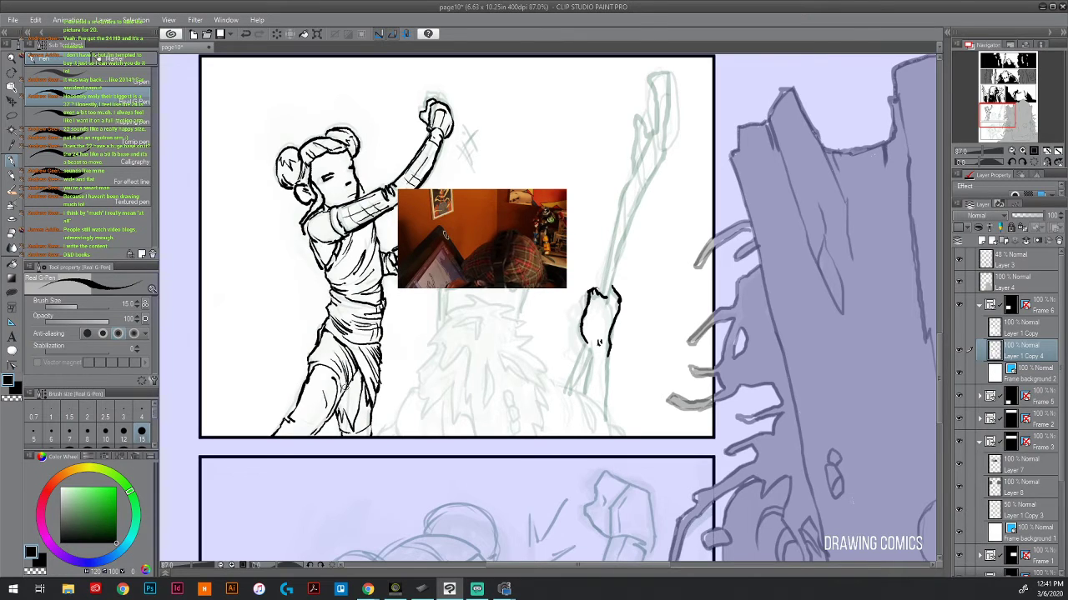
left_click_drag(321, 318, 327, 325)
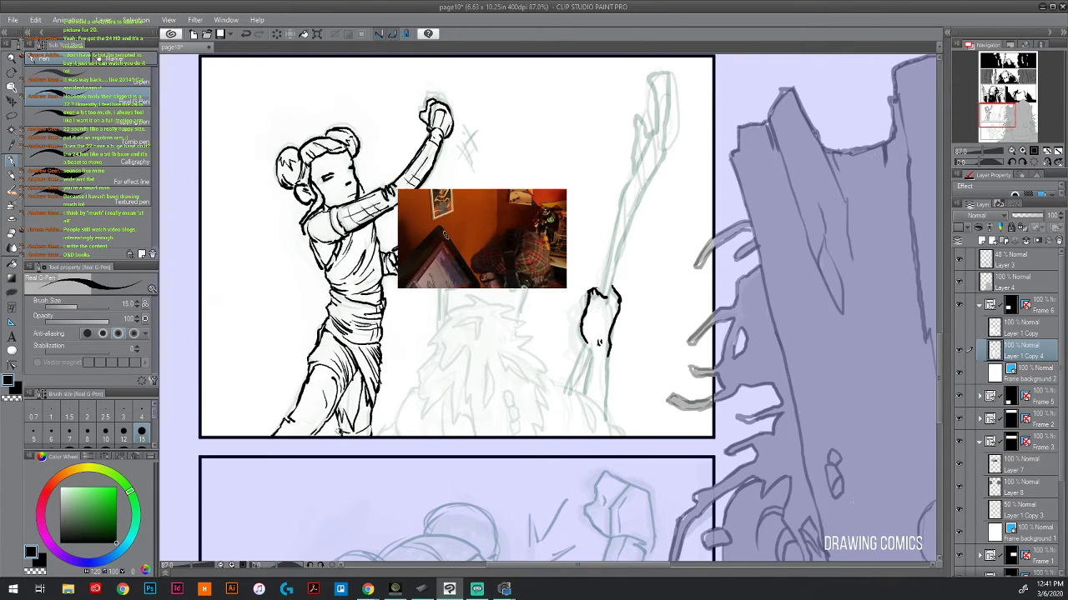
mouse_move(330, 415)
left_mouse_down()
mouse_move(313, 434)
mouse_move(358, 364)
left_mouse_up()
left_click_drag(372, 412, 369, 432)
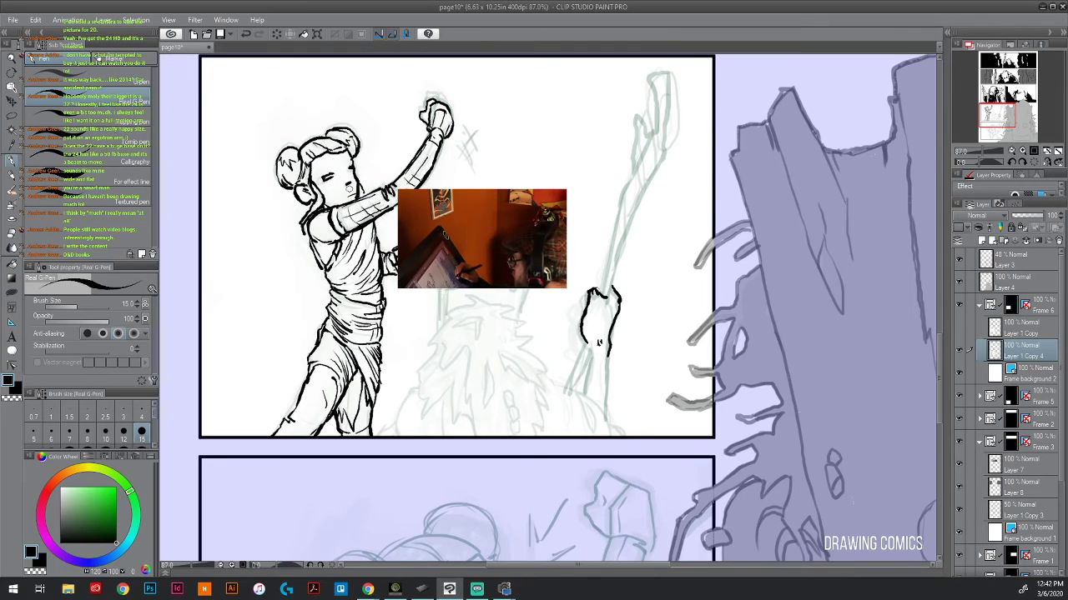
- Ink both edges of the staff from the gripping hand up to its forked, pointed tip
mouse_move(610, 293)
left_mouse_down()
mouse_move(618, 214)
mouse_move(622, 250)
mouse_move(597, 285)
mouse_move(639, 117)
left_mouse_up()
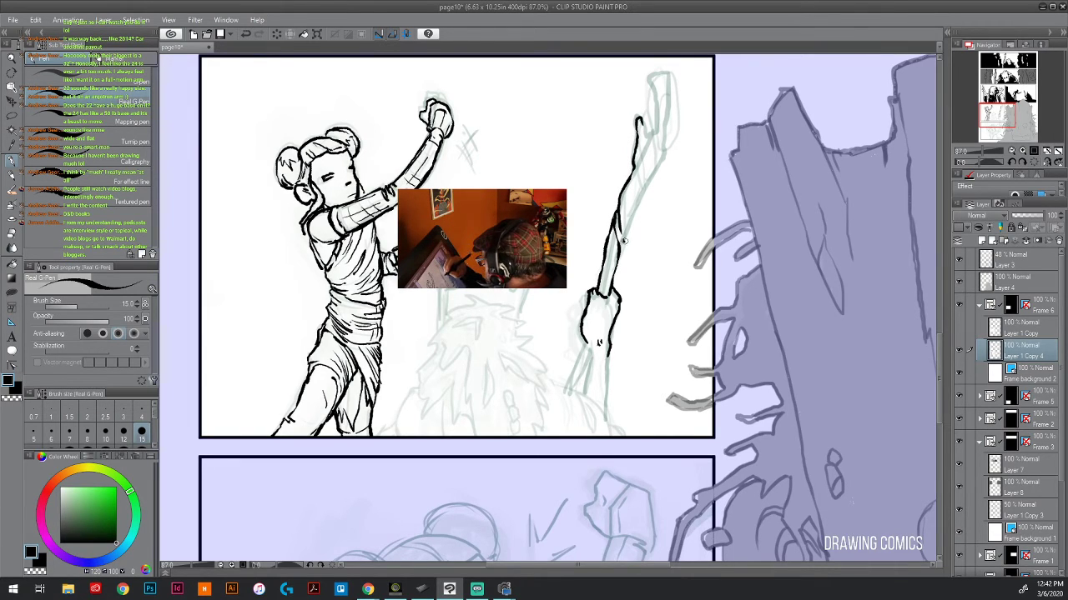
mouse_move(623, 242)
left_mouse_down()
mouse_move(654, 167)
mouse_move(645, 127)
mouse_move(654, 130)
mouse_move(654, 73)
left_mouse_up()
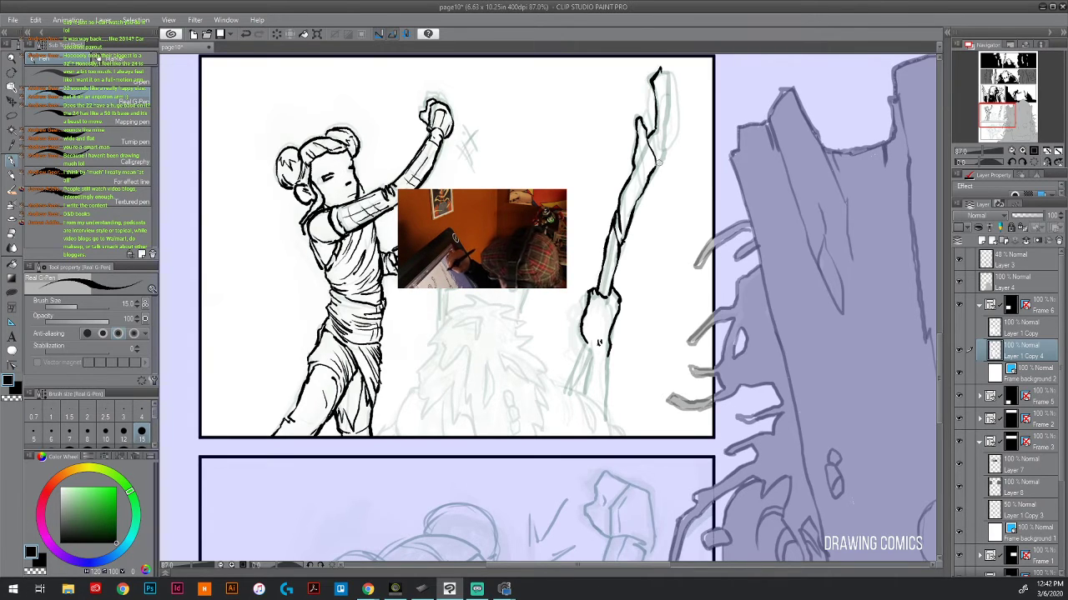
mouse_move(658, 163)
left_mouse_down()
mouse_move(666, 98)
mouse_move(657, 156)
mouse_move(659, 109)
left_mouse_up()
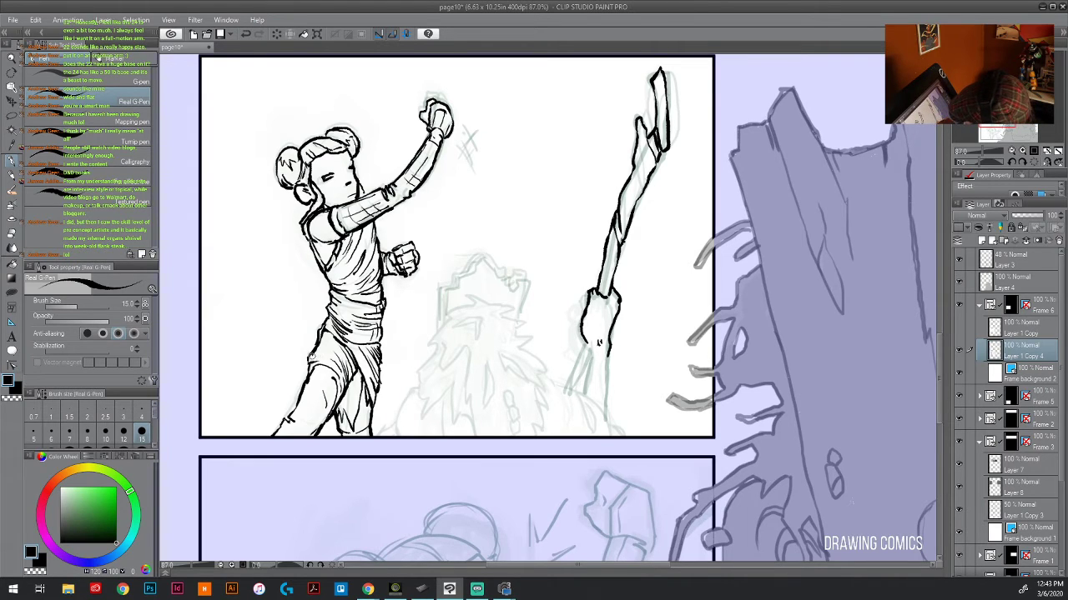
- Ink the first hair tufts on the shaggy figure's head and the jagged crown outline above them
mouse_move(477, 316)
left_mouse_down()
mouse_move(455, 326)
mouse_move(476, 320)
left_mouse_up()
mouse_move(479, 320)
left_mouse_down()
mouse_move(449, 315)
mouse_move(474, 303)
mouse_move(471, 294)
mouse_move(505, 311)
left_mouse_up()
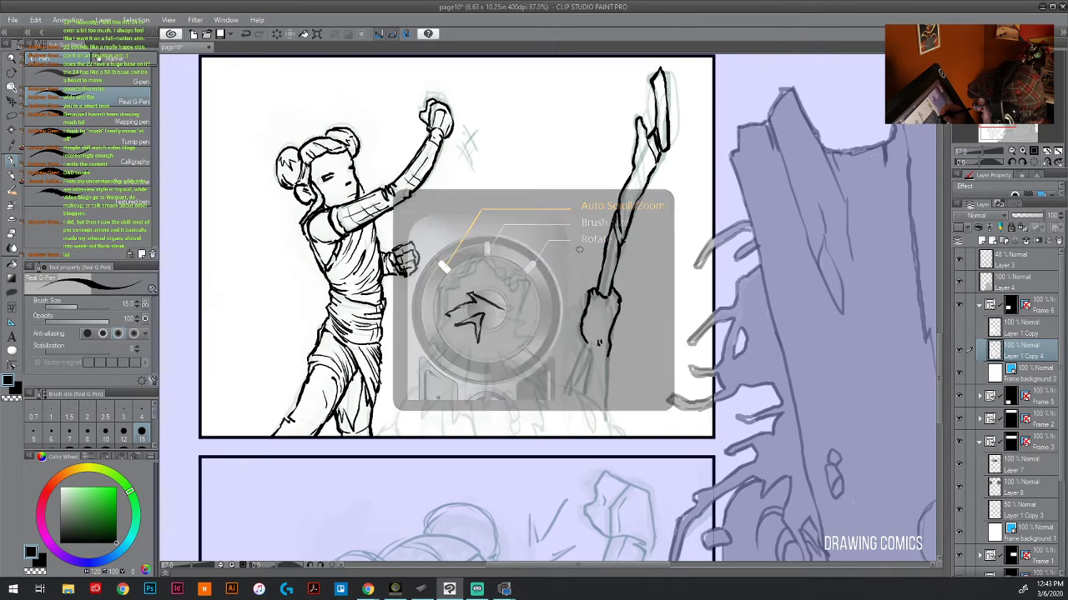
scroll(575, 257, "down", 2)
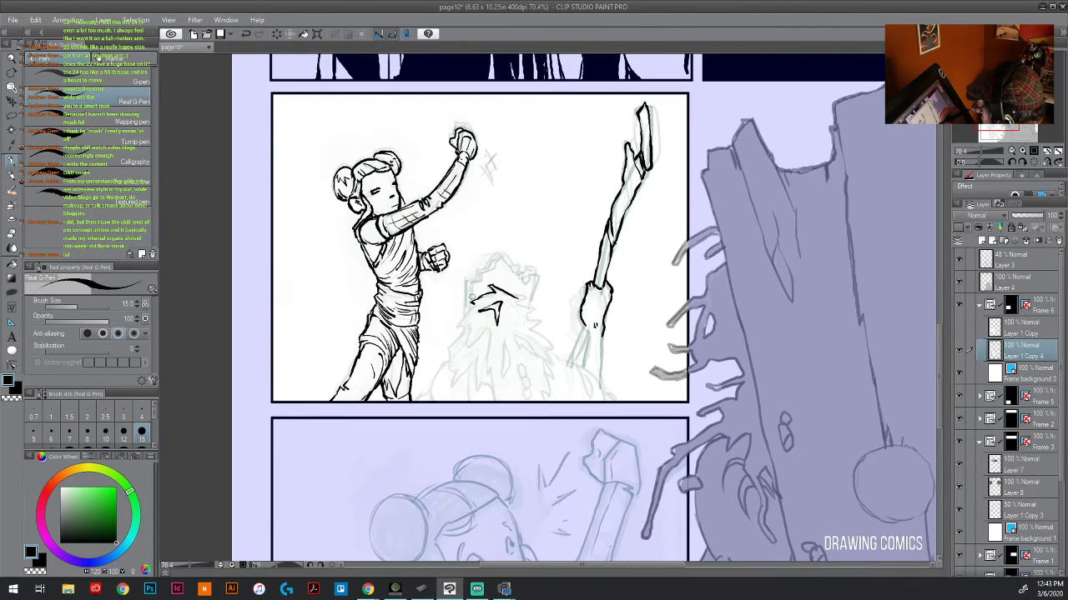
left_click_drag(472, 284, 466, 315)
mouse_move(464, 277)
left_mouse_down()
mouse_move(471, 294)
mouse_move(493, 257)
mouse_move(525, 282)
mouse_move(536, 272)
mouse_move(532, 289)
mouse_move(507, 262)
mouse_move(487, 269)
mouse_move(525, 277)
left_mouse_up()
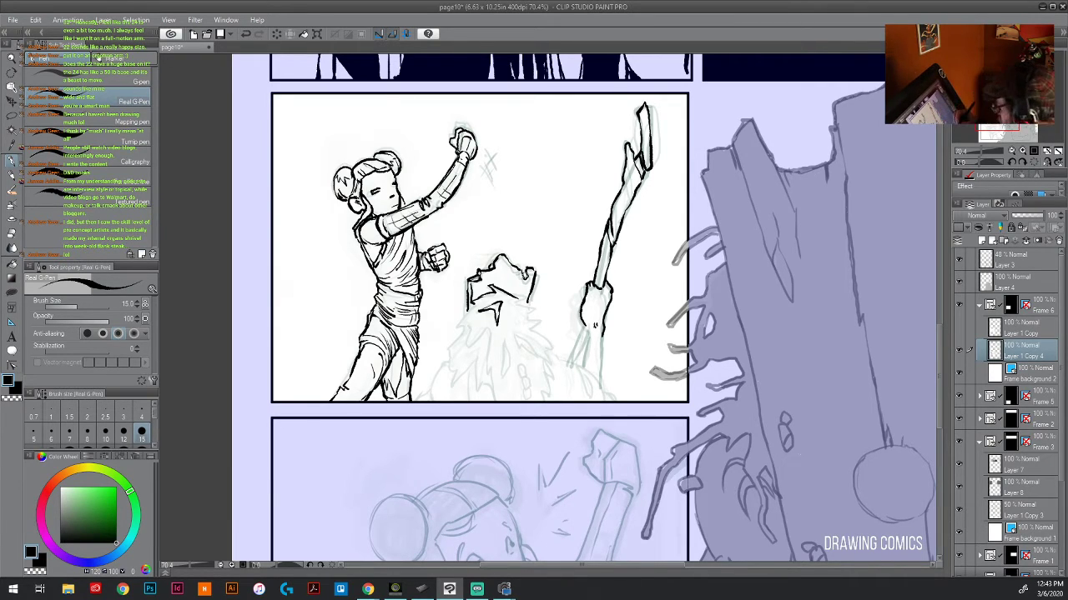
- Ink the shaggy figure's hair outline, shoulders and raised arm down to the panel border, with tufts inside the hair
mouse_move(472, 304)
left_mouse_down()
mouse_move(457, 327)
mouse_move(467, 345)
mouse_move(461, 320)
mouse_move(487, 329)
mouse_move(492, 346)
mouse_move(455, 340)
mouse_move(433, 354)
mouse_move(450, 363)
left_mouse_up()
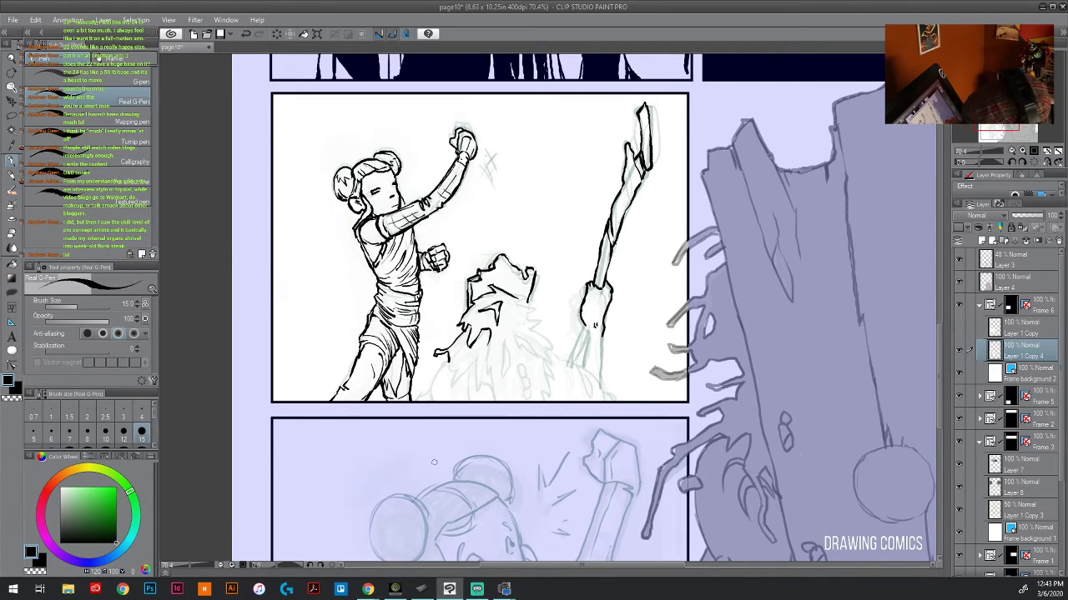
left_click_drag(448, 355, 418, 397)
mouse_move(514, 299)
left_mouse_down()
mouse_move(528, 318)
mouse_move(551, 346)
mouse_move(525, 366)
mouse_move(550, 352)
mouse_move(566, 378)
mouse_move(562, 365)
mouse_move(587, 380)
mouse_move(587, 321)
left_mouse_up()
mouse_move(604, 391)
left_mouse_down()
mouse_move(601, 340)
mouse_move(590, 374)
mouse_move(609, 405)
left_mouse_up()
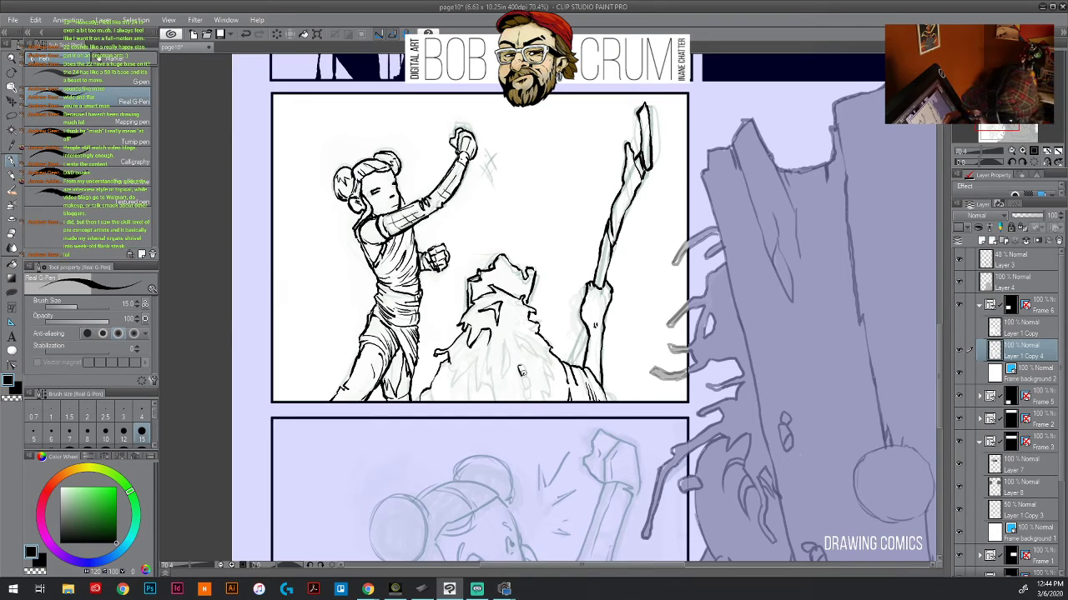
left_click_drag(520, 364, 525, 380)
mouse_move(517, 343)
left_mouse_down()
mouse_move(515, 330)
mouse_move(533, 355)
mouse_move(512, 320)
mouse_move(510, 372)
mouse_move(502, 384)
mouse_move(503, 340)
mouse_move(486, 373)
mouse_move(493, 405)
mouse_move(486, 380)
left_mouse_up()
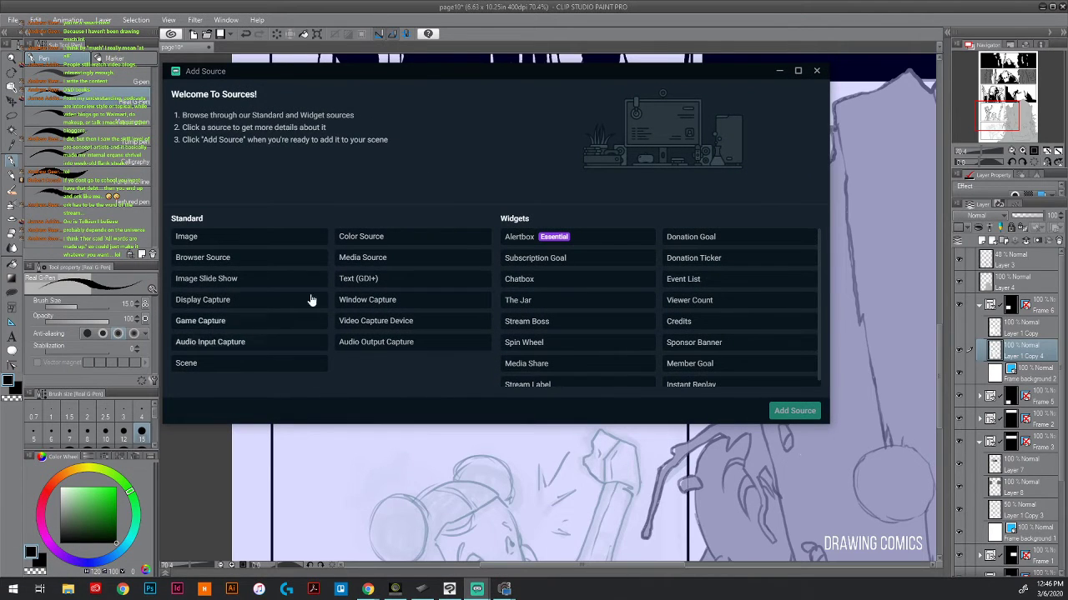
left_click(254, 307)
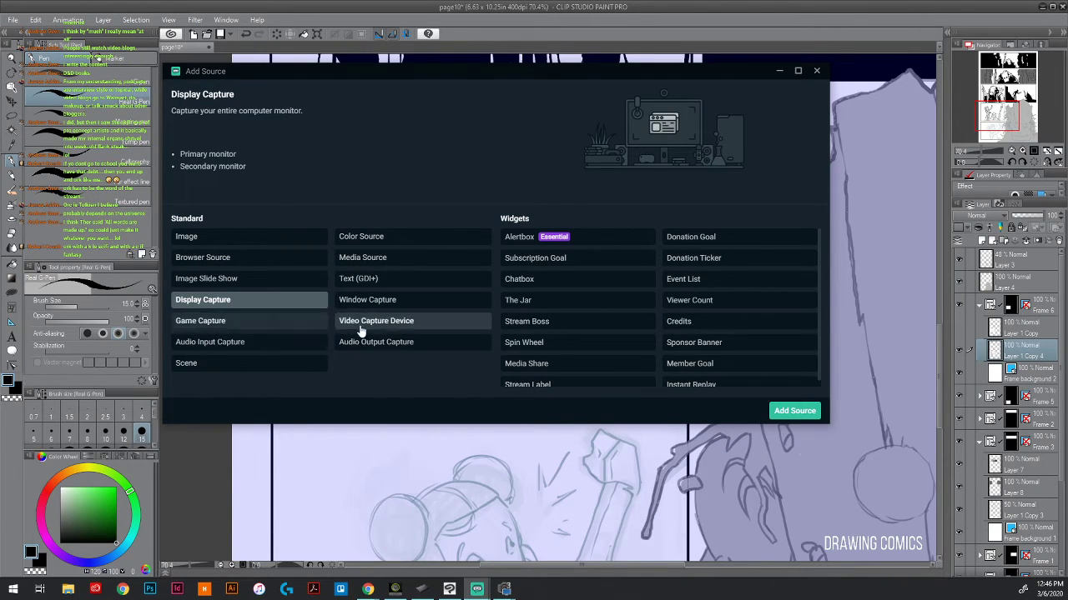
left_click(385, 304)
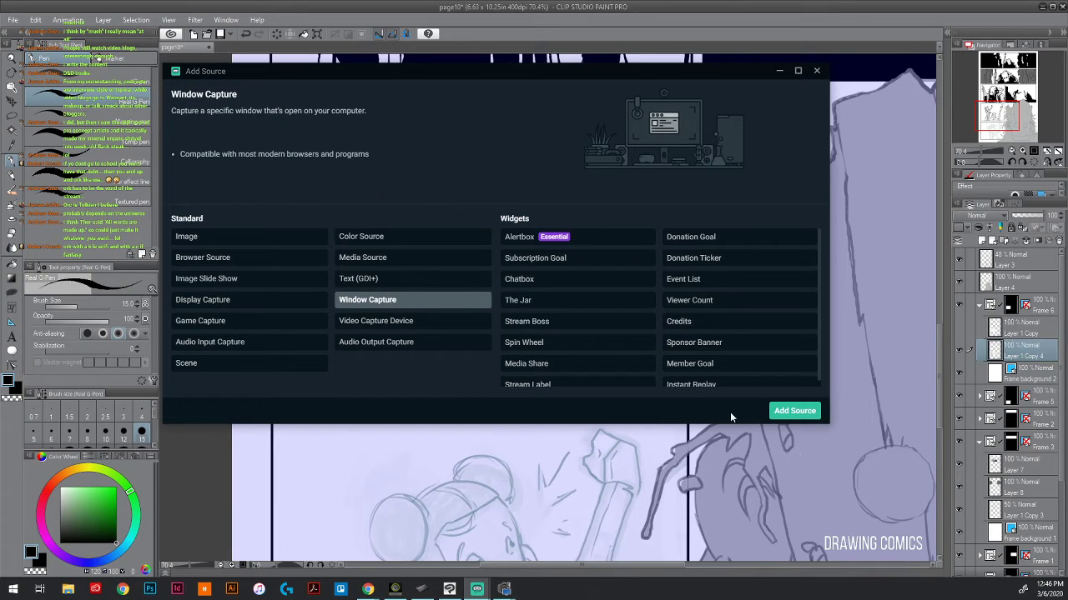
left_click(784, 412)
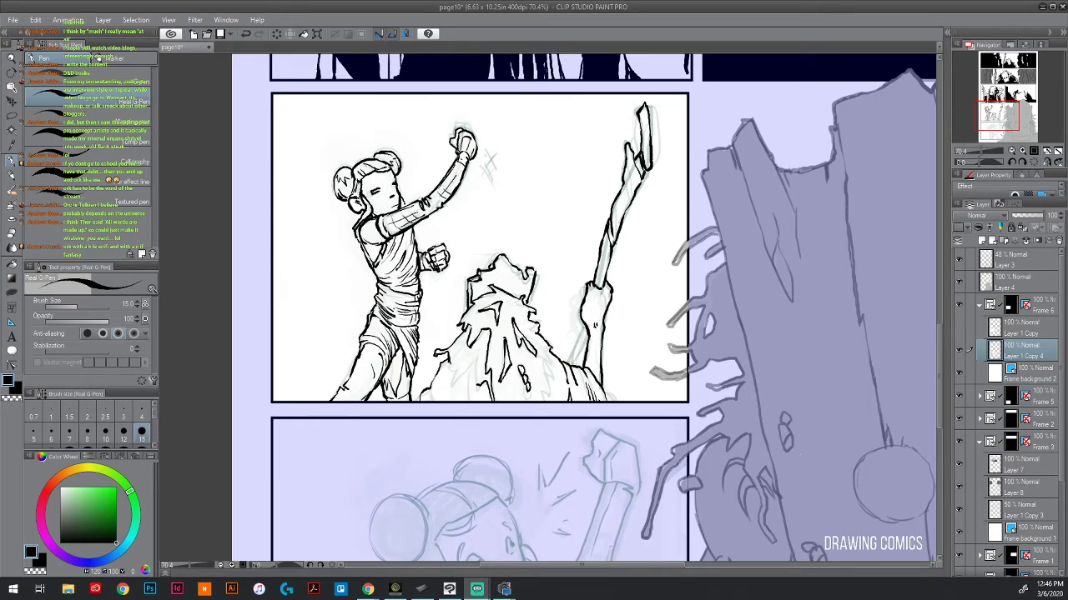
left_click_drag(1011, 387, 451, 116)
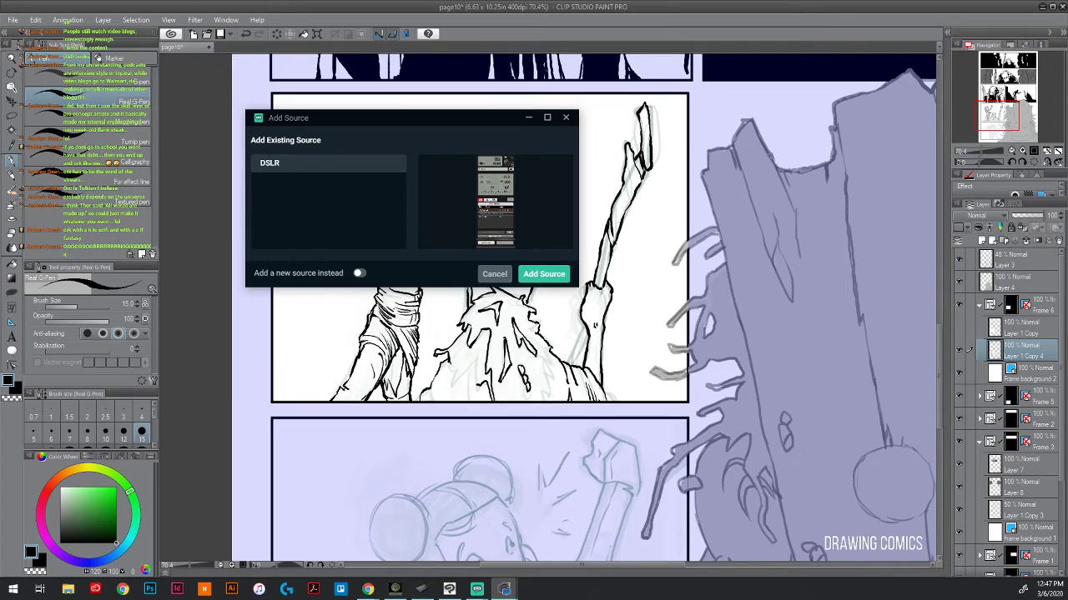
left_click(479, 277)
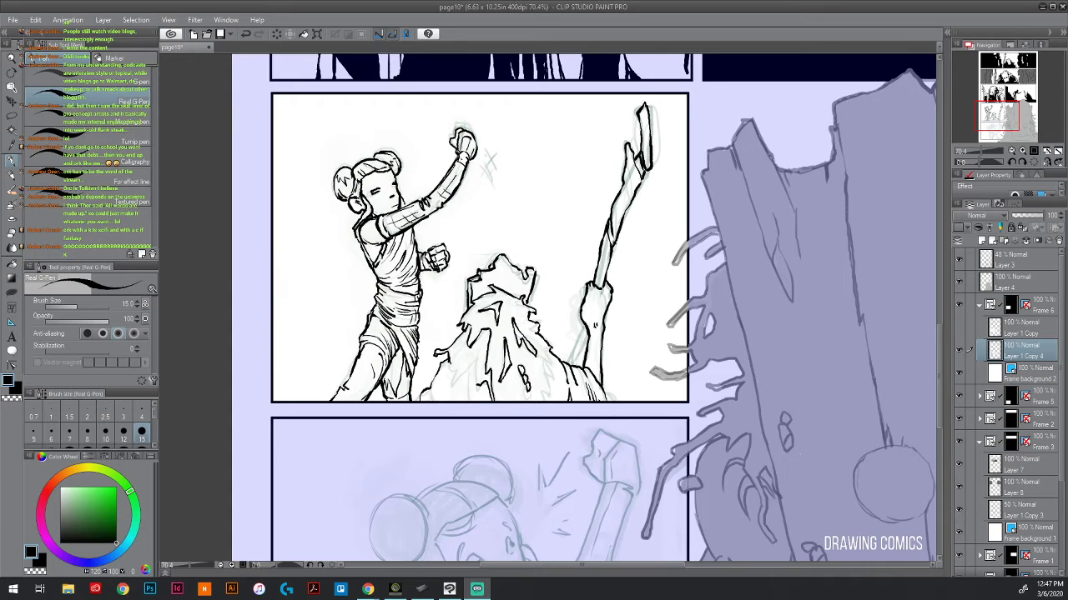
- Fill the shaggy figure's lower hair and shoulders with jagged strand and fold lines along the panel's lower border
mouse_move(449, 359)
left_mouse_down()
mouse_move(464, 372)
mouse_move(447, 392)
mouse_move(459, 364)
mouse_move(449, 391)
mouse_move(464, 389)
mouse_move(464, 402)
mouse_move(462, 377)
mouse_move(475, 404)
left_mouse_up()
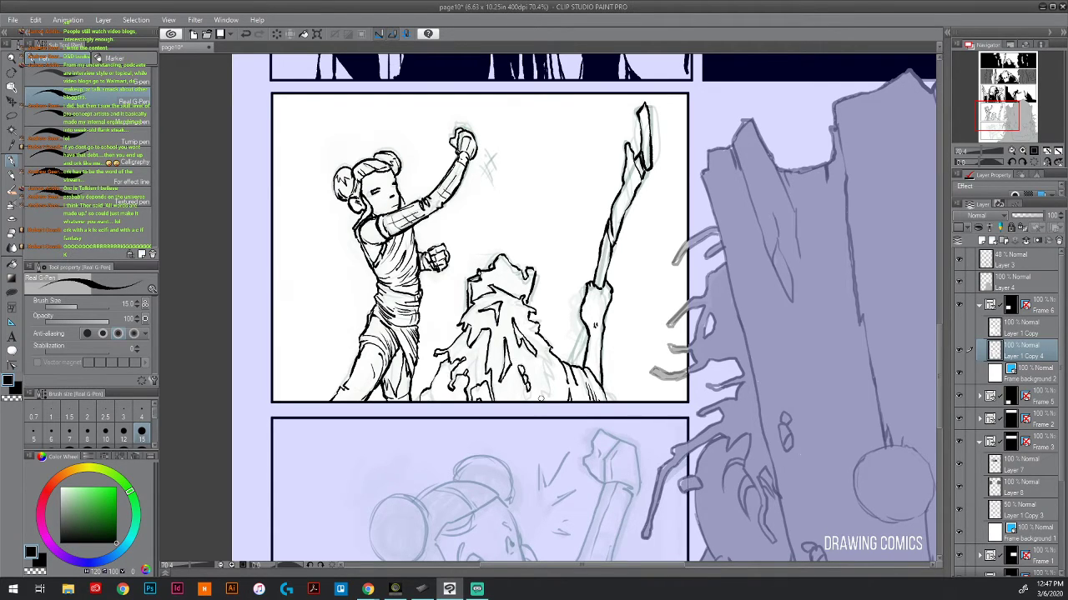
left_click_drag(540, 395, 542, 402)
mouse_move(538, 385)
left_mouse_down()
mouse_move(542, 399)
mouse_move(549, 346)
mouse_move(552, 390)
left_mouse_up()
left_click_drag(576, 381, 549, 402)
left_click_drag(538, 322, 534, 332)
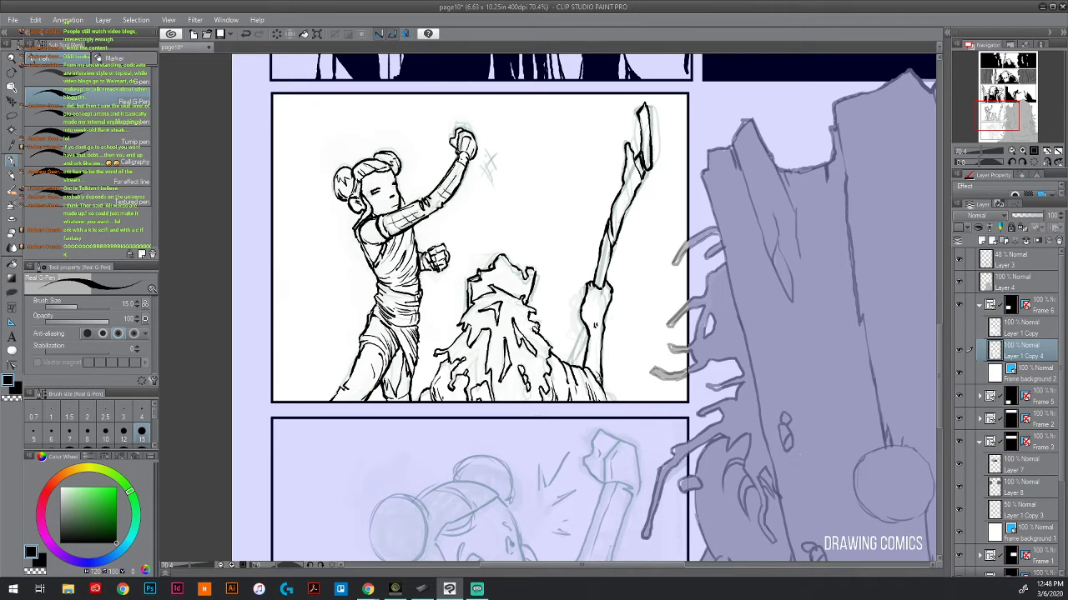
left_click_drag(597, 367, 599, 377)
left_click_drag(581, 367, 588, 393)
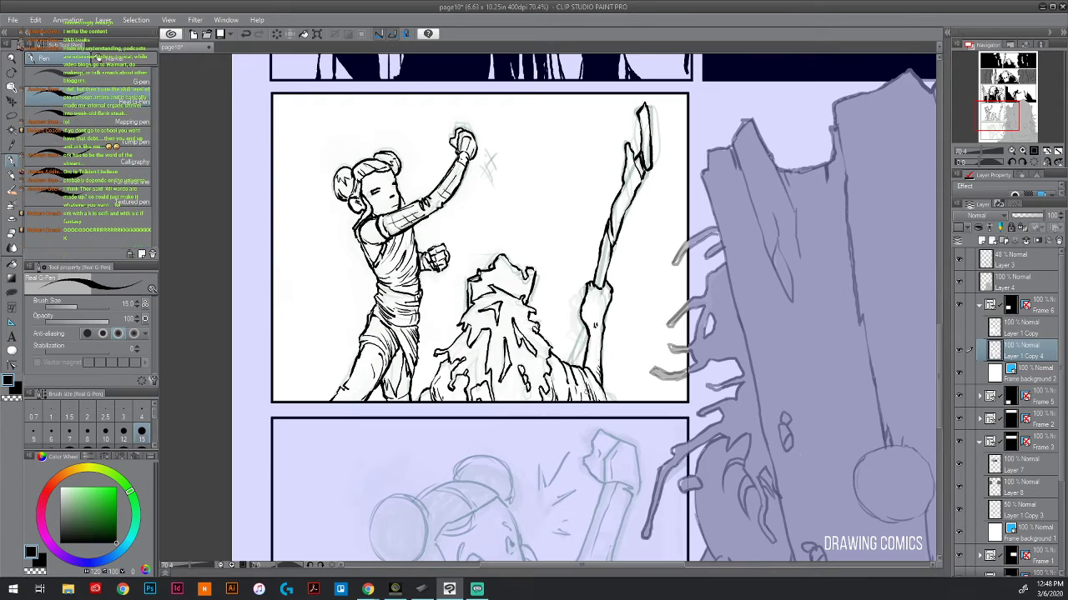
left_click_drag(427, 392, 442, 362)
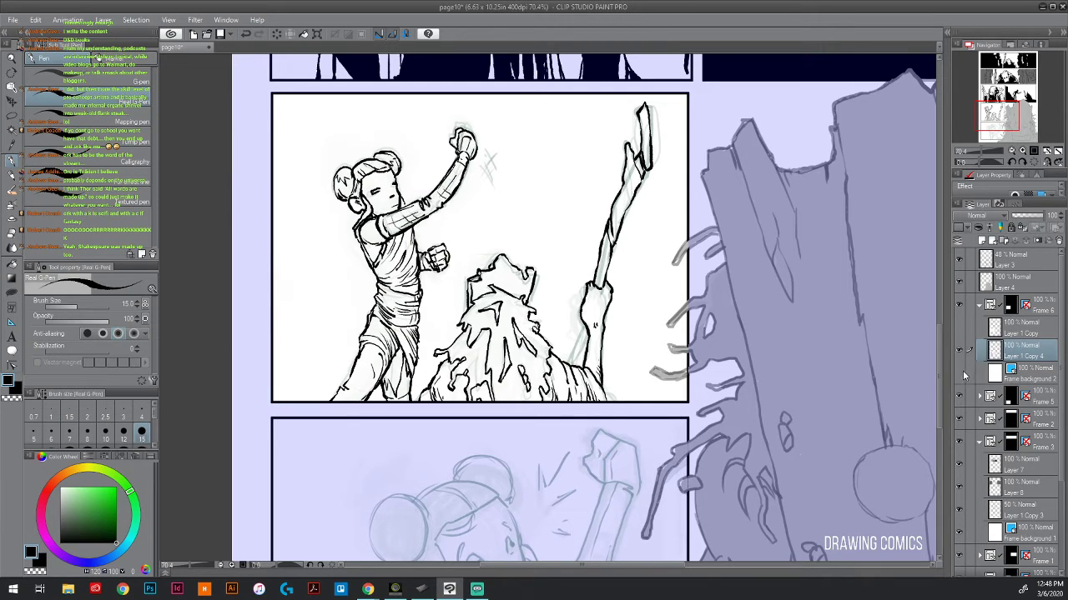
- Reduce the opacity of the inked Layer 1 Copy 4 to 16% and add a new layer above it in Frame 6
left_click(958, 353)
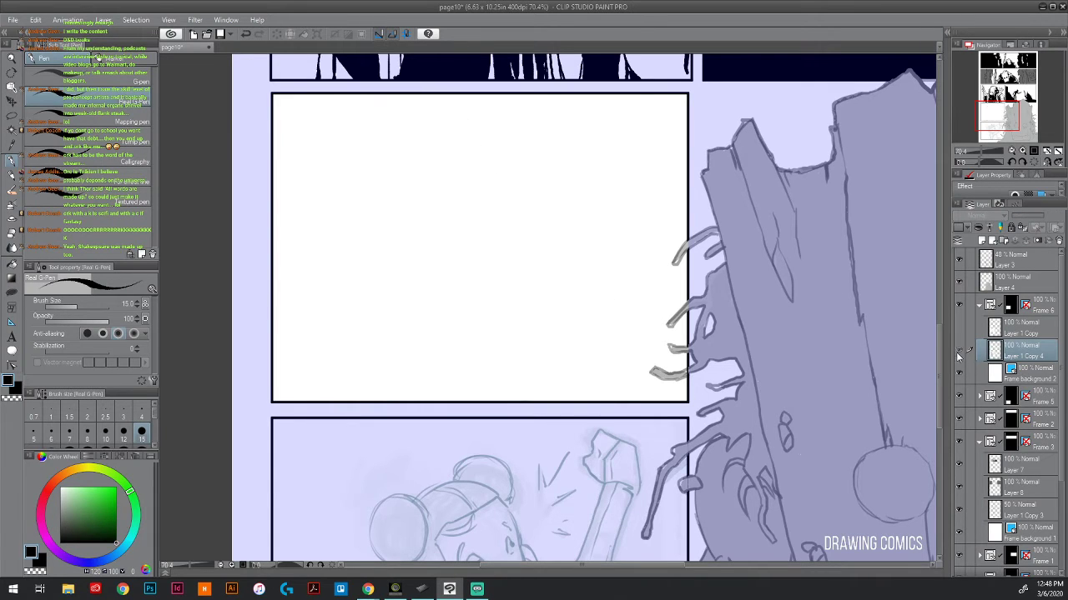
left_click(957, 357)
left_click(959, 355)
left_click(959, 355)
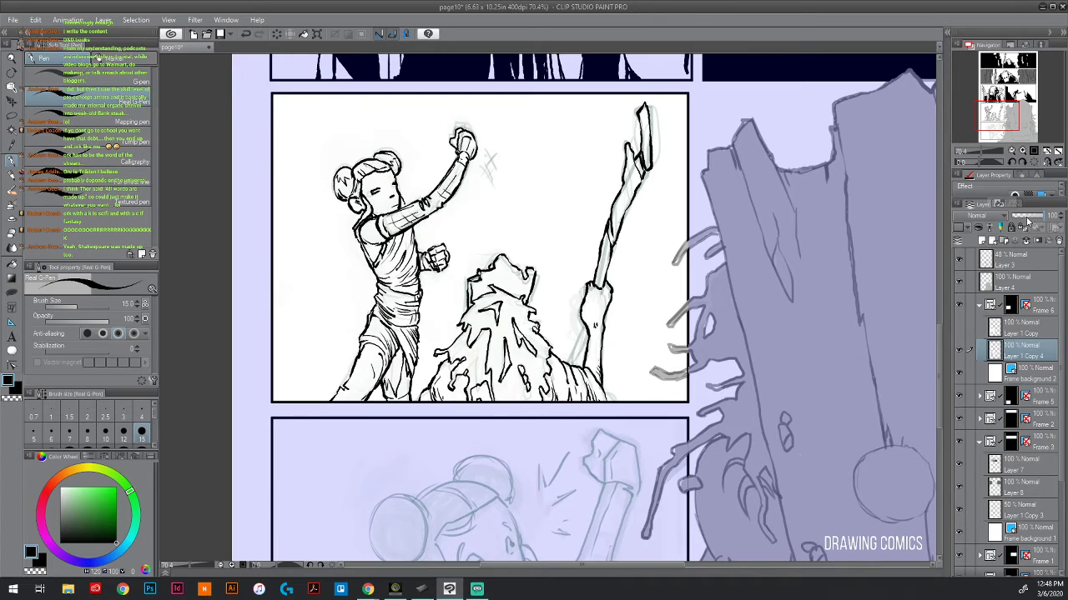
left_click_drag(1019, 219, 1014, 219)
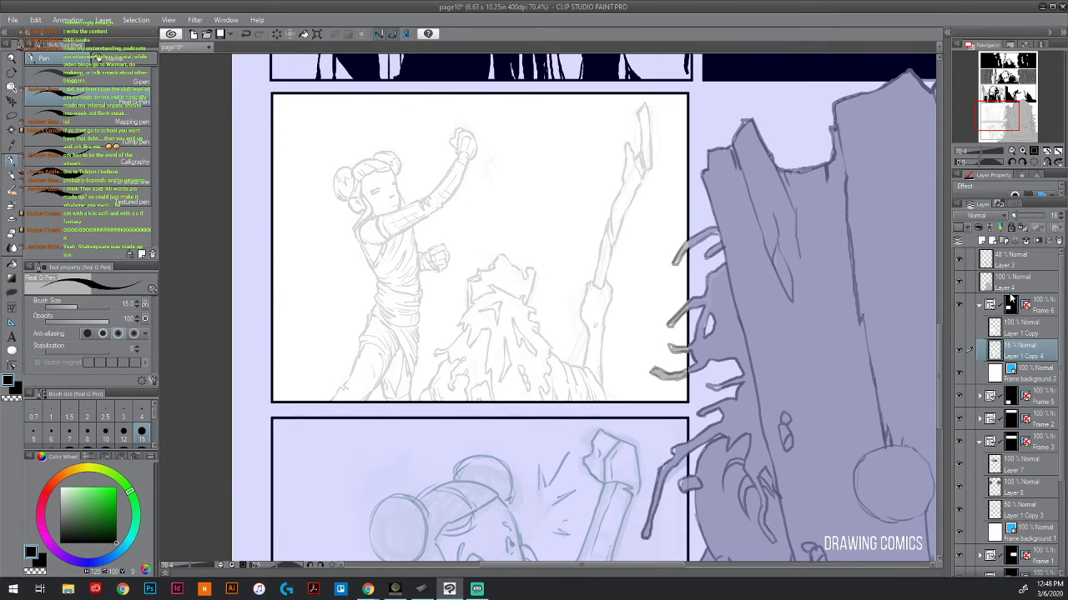
left_click(982, 241)
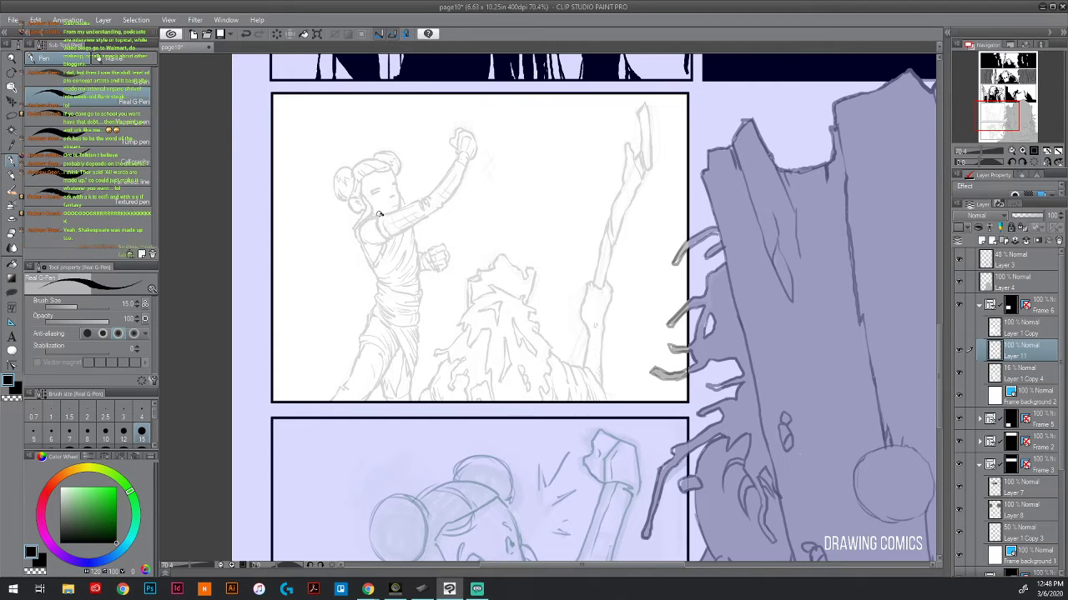
- Re-ink the girl's raised arm on the new layer, from the shoulder cuff to the fist, including the forearm and upper-arm wrappings
left_click_drag(382, 219, 391, 240)
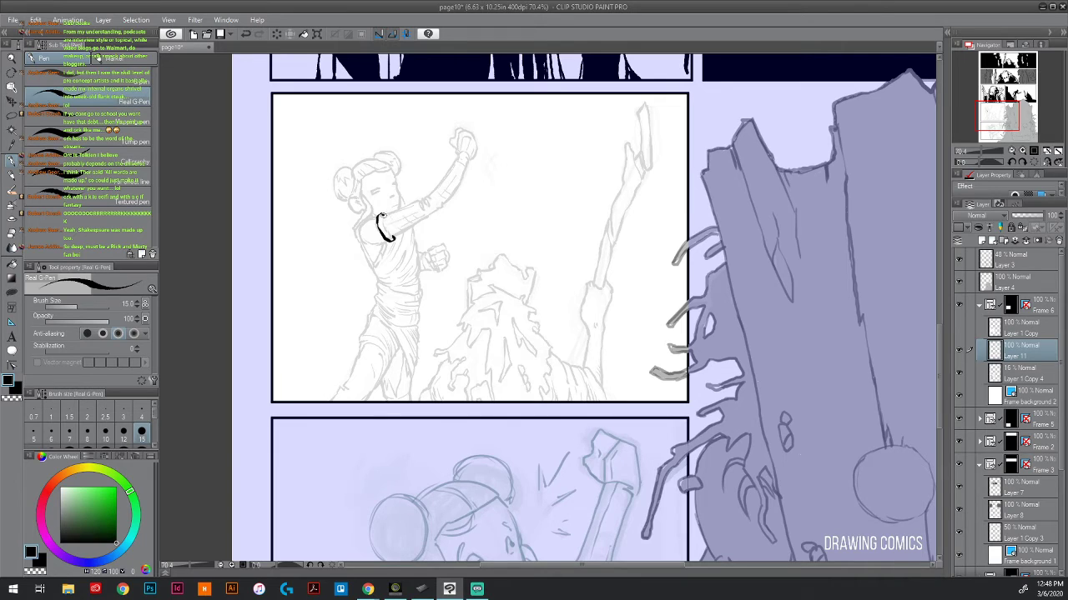
mouse_move(384, 213)
left_mouse_down()
mouse_move(388, 232)
mouse_move(427, 202)
mouse_move(456, 155)
mouse_move(470, 157)
mouse_move(458, 131)
mouse_move(473, 135)
mouse_move(471, 159)
left_mouse_up()
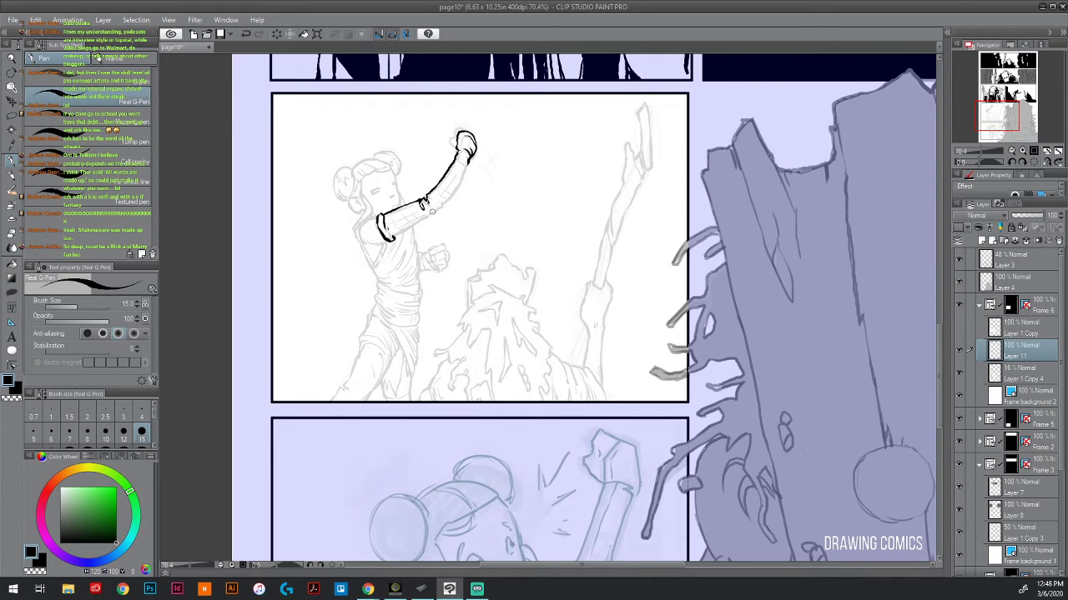
left_click_drag(432, 212, 467, 164)
mouse_move(387, 242)
left_mouse_down()
mouse_move(452, 190)
mouse_move(470, 143)
left_mouse_up()
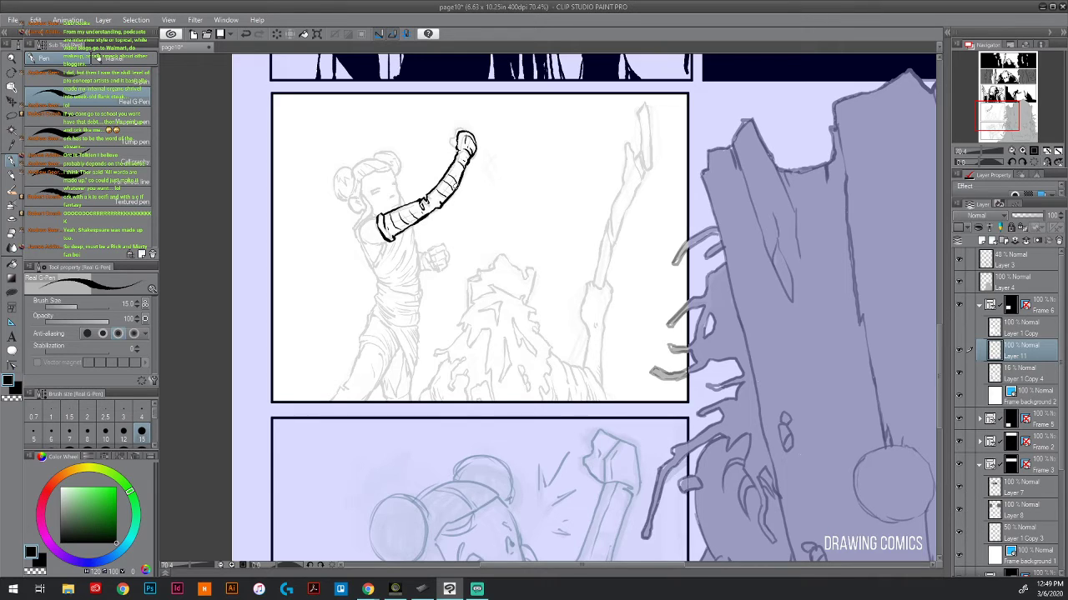
left_click_drag(442, 198, 462, 161)
mouse_move(407, 226)
left_mouse_down()
mouse_move(393, 235)
mouse_move(417, 207)
left_mouse_up()
mouse_move(459, 147)
left_mouse_down()
mouse_move(455, 131)
mouse_move(469, 130)
left_mouse_up()
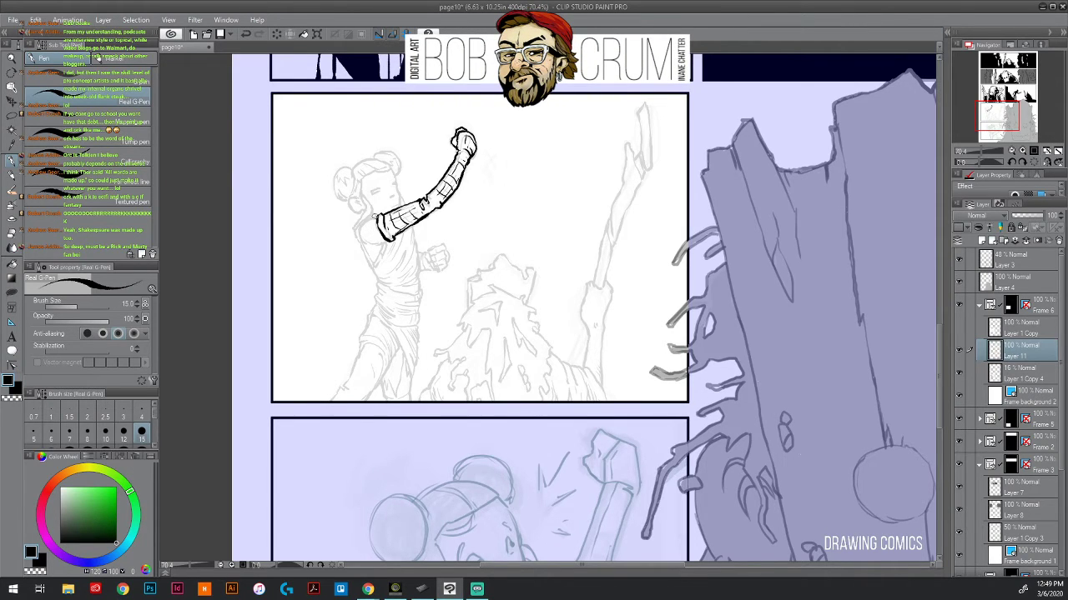
- Ink the girl's shoulder, wrapped top and waist below the raised arm, plus the neck line, on Layer 11
mouse_move(377, 215)
left_mouse_down()
mouse_move(359, 237)
mouse_move(385, 240)
left_mouse_up()
mouse_move(384, 242)
left_mouse_down()
mouse_move(376, 259)
mouse_move(366, 255)
mouse_move(376, 270)
mouse_move(404, 232)
left_mouse_up()
left_click_drag(375, 276, 398, 263)
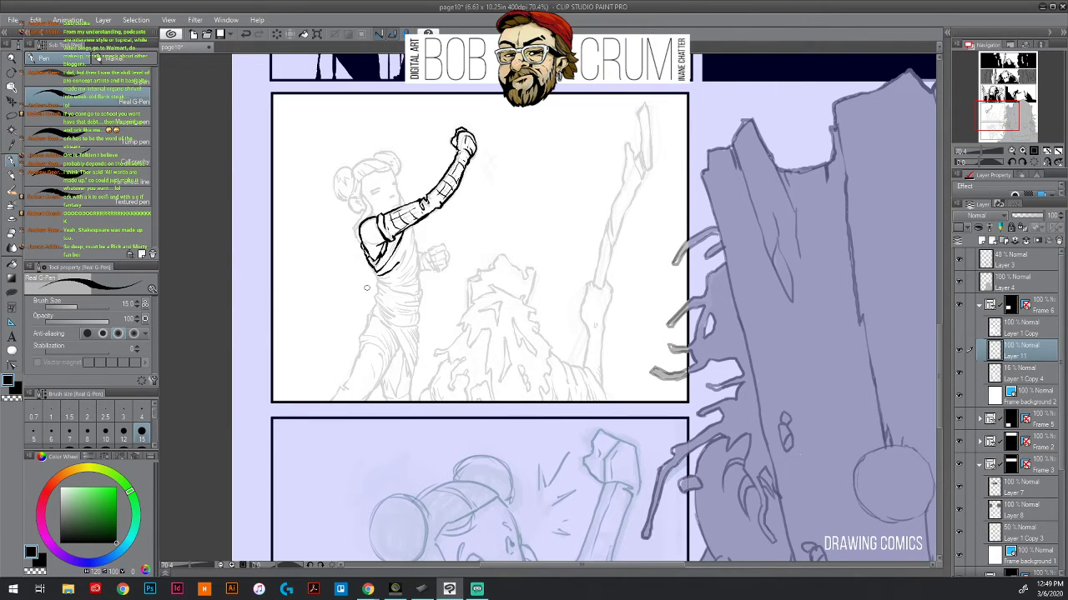
left_click_drag(395, 265, 406, 249)
left_click_drag(390, 279, 414, 241)
mouse_move(377, 280)
left_mouse_down()
mouse_move(402, 284)
mouse_move(420, 268)
mouse_move(415, 243)
mouse_move(419, 284)
mouse_move(417, 253)
left_mouse_up()
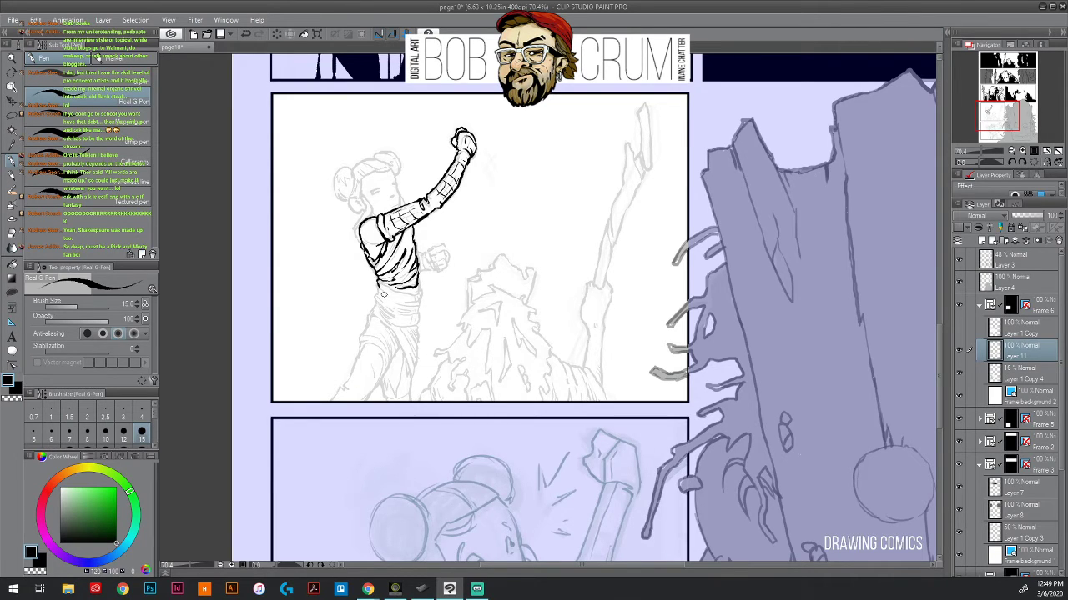
left_click_drag(374, 296, 380, 322)
mouse_move(361, 192)
left_mouse_down()
mouse_move(371, 217)
mouse_move(365, 211)
mouse_move(352, 231)
left_mouse_up()
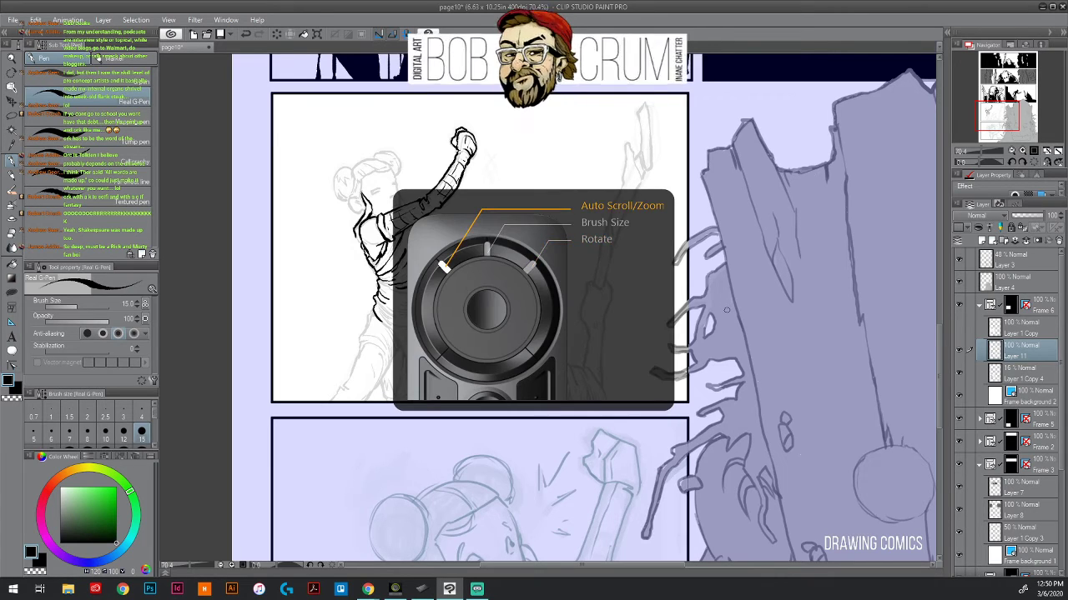
- Examine the lower panels and the large plank-headed figure, selecting that figure's Layer 4, and return to the girl's panel
scroll(726, 309, "down", 10)
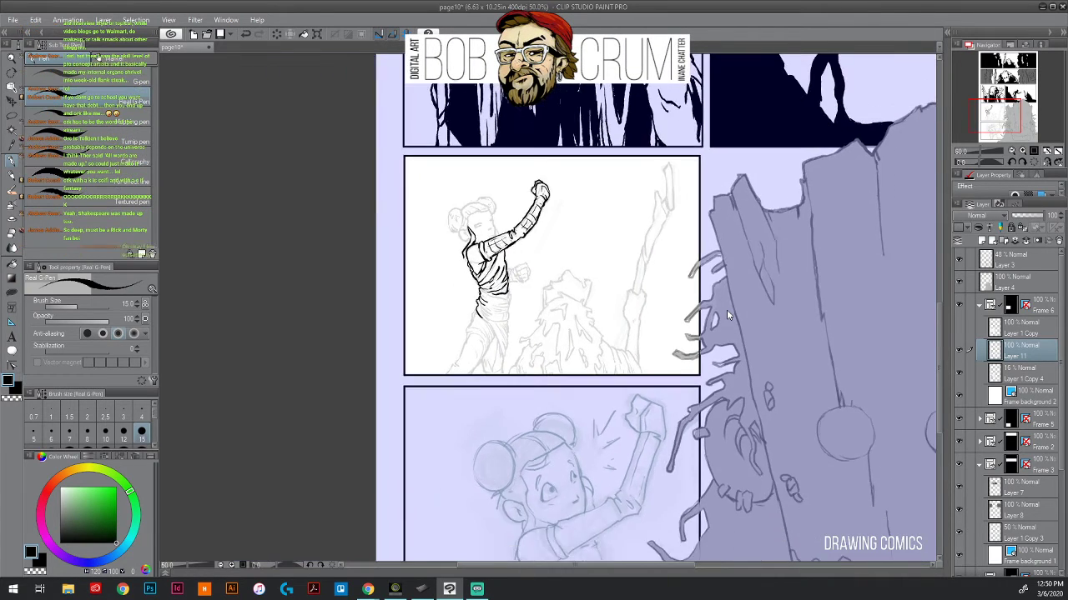
scroll(726, 313, "down", 1)
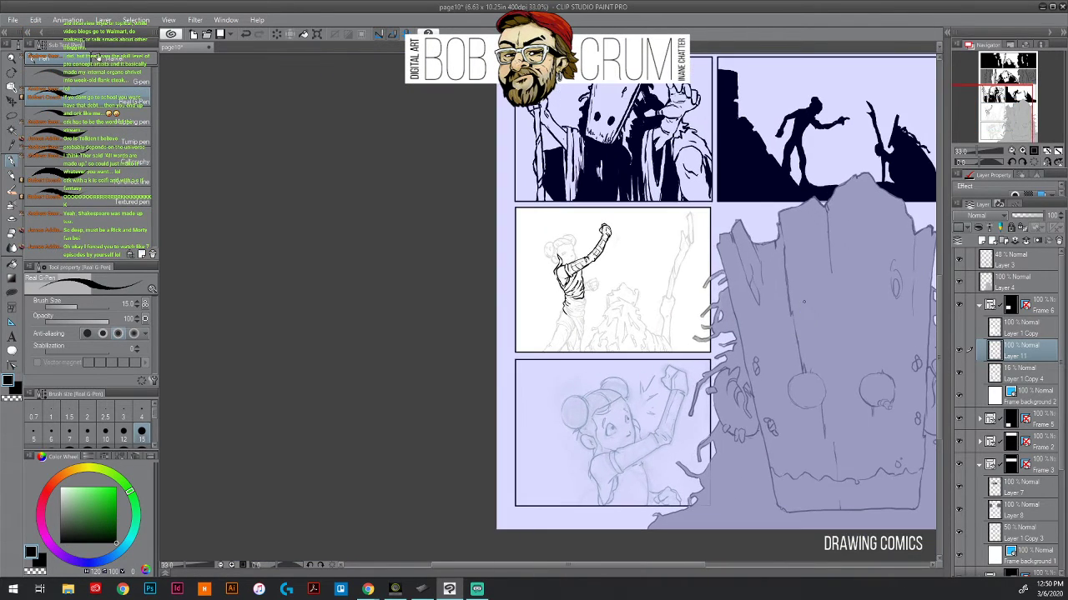
left_click_drag(811, 303, 479, 205)
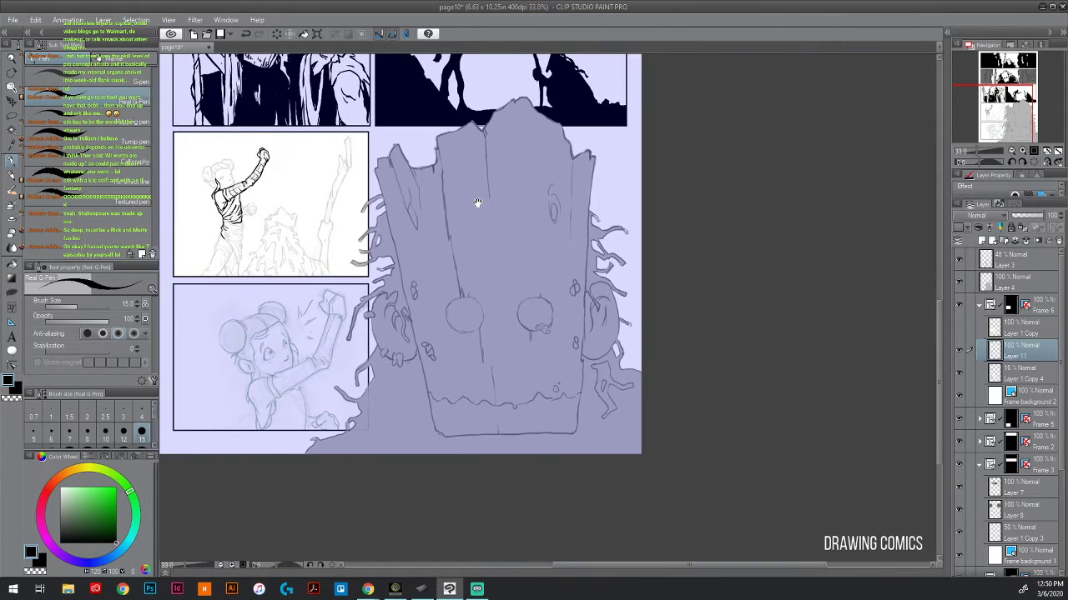
key("o")
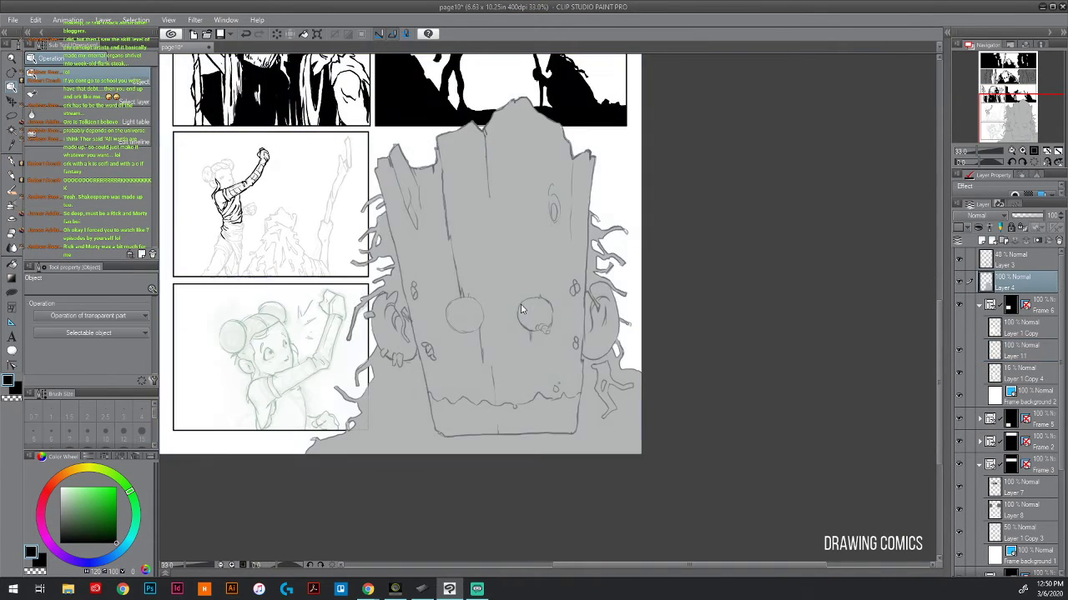
left_click(521, 310)
scroll(279, 330, "up", 3)
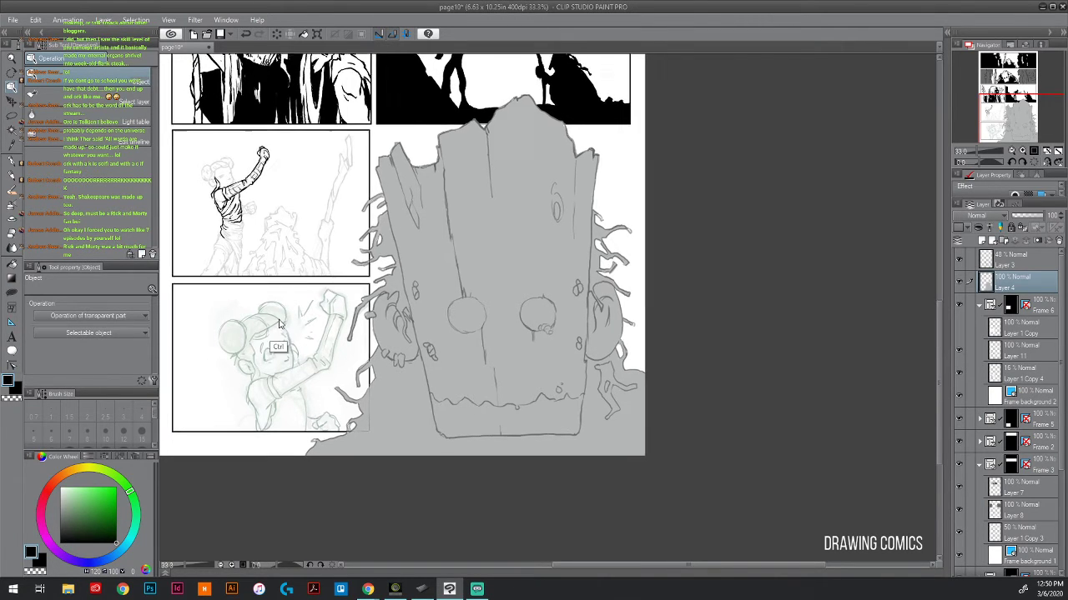
scroll(281, 329, "up", 3)
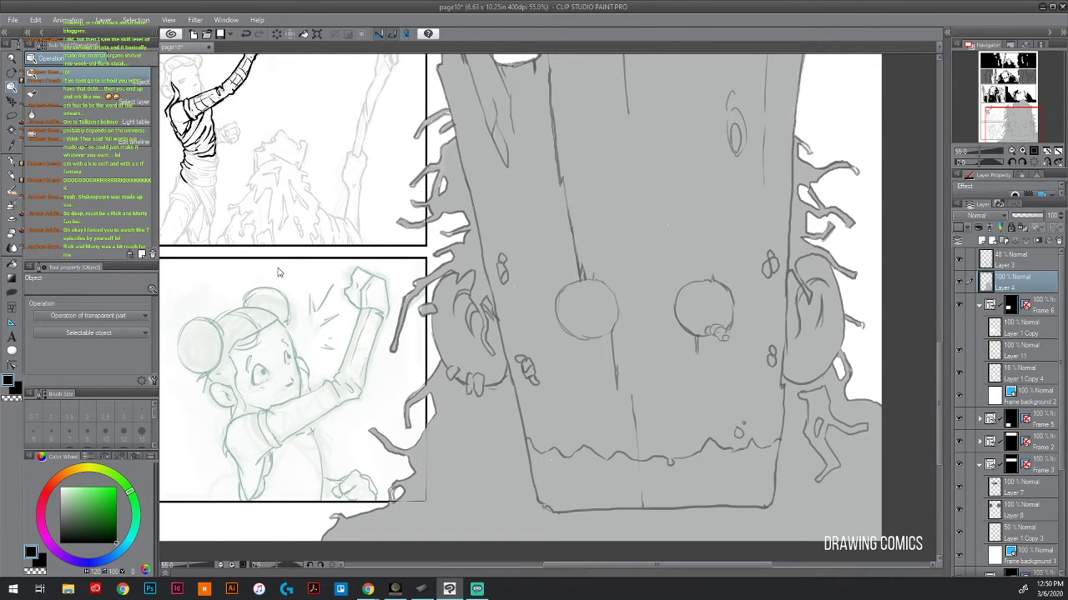
left_click_drag(296, 208, 538, 370)
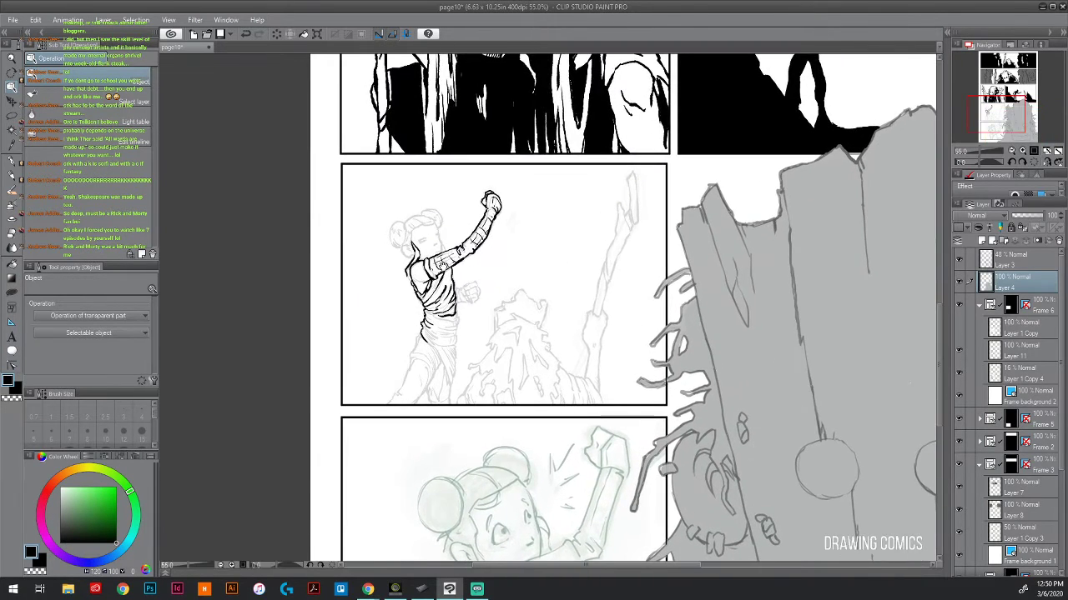
left_click_drag(384, 250, 374, 256)
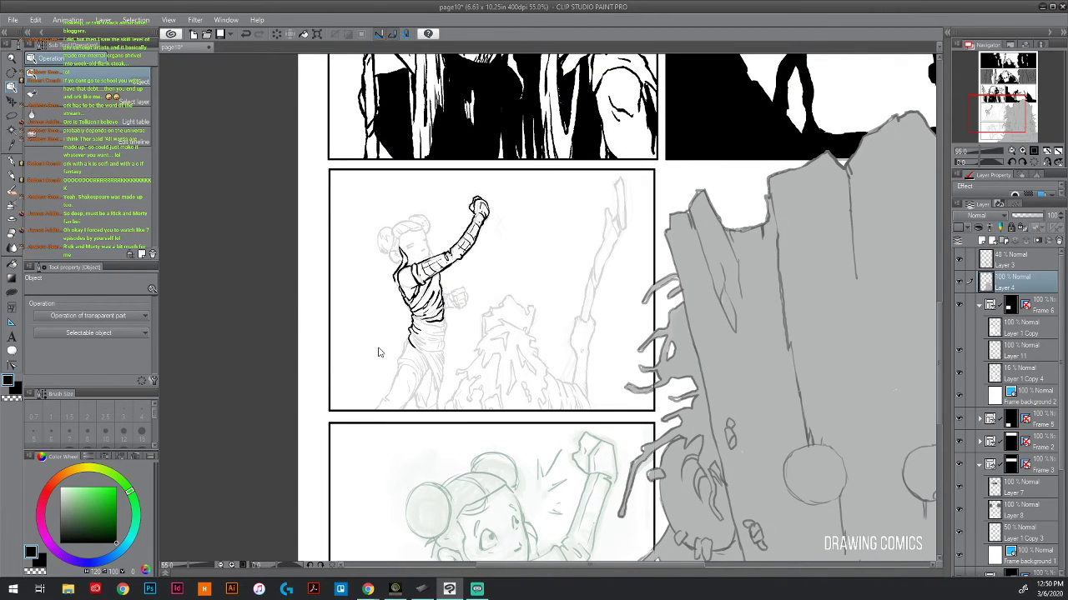
- Ink the girl's head with the Real G-Pen, including both hair buns, the ear and the face
key("p")
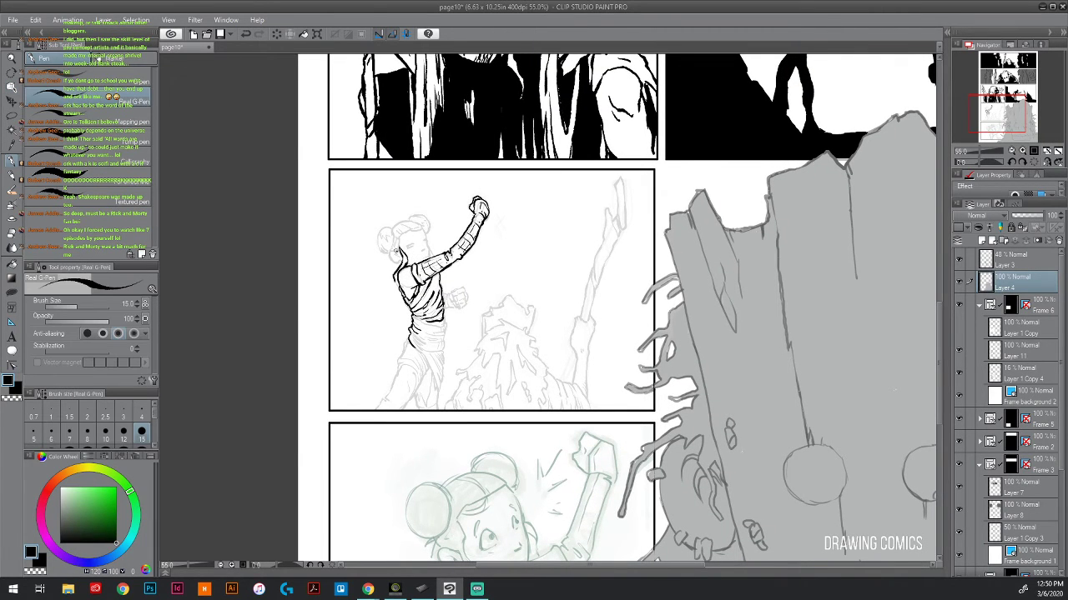
mouse_move(390, 250)
left_mouse_down()
mouse_move(401, 262)
mouse_move(387, 226)
mouse_move(377, 247)
mouse_move(392, 251)
mouse_move(377, 246)
mouse_move(418, 227)
left_mouse_up()
mouse_move(422, 223)
left_mouse_down()
mouse_move(390, 233)
mouse_move(414, 229)
mouse_move(397, 223)
mouse_move(377, 240)
mouse_move(424, 216)
mouse_move(427, 241)
mouse_move(411, 246)
mouse_move(431, 260)
left_mouse_up()
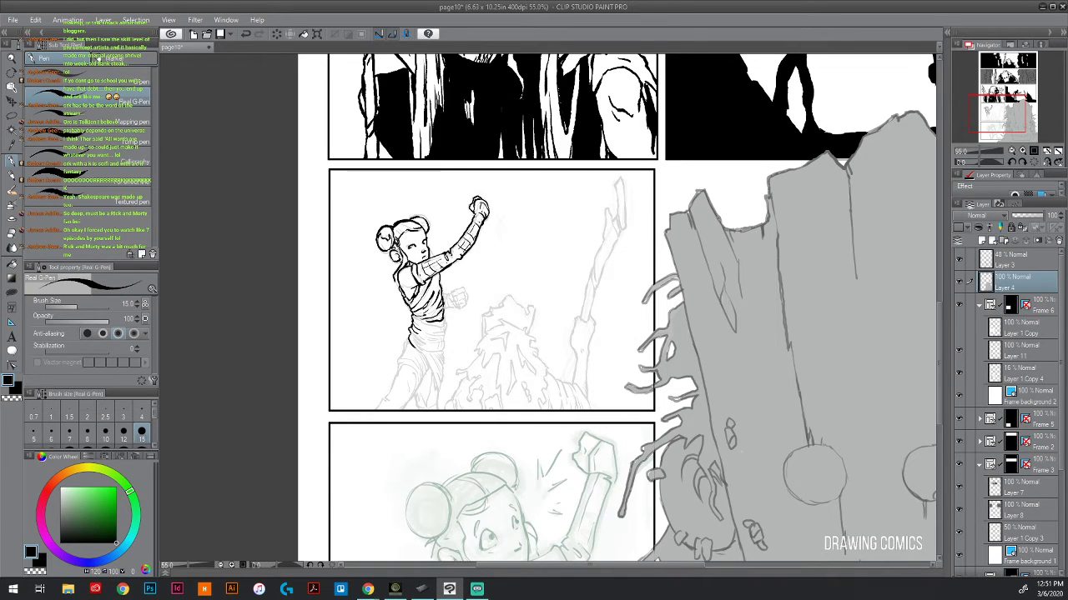
- Ink the girl's torso folds, waist wrappings, hips and both legs down to the panel border
mouse_move(401, 251)
left_mouse_down()
mouse_move(397, 288)
mouse_move(435, 291)
left_mouse_up()
left_click_drag(444, 320, 441, 394)
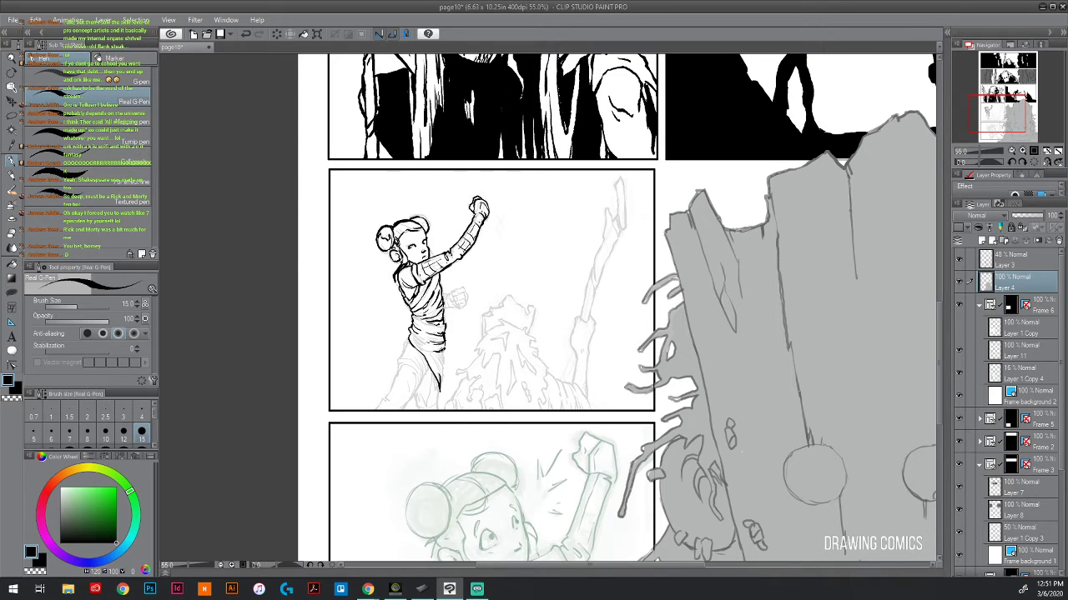
left_click_drag(443, 347, 440, 381)
mouse_move(400, 385)
left_mouse_down()
mouse_move(396, 404)
mouse_move(429, 362)
mouse_move(417, 377)
mouse_move(422, 368)
mouse_move(397, 369)
mouse_move(412, 372)
mouse_move(391, 382)
left_mouse_up()
mouse_move(394, 380)
left_mouse_down()
mouse_move(401, 408)
mouse_move(383, 394)
mouse_move(408, 399)
mouse_move(376, 412)
left_mouse_up()
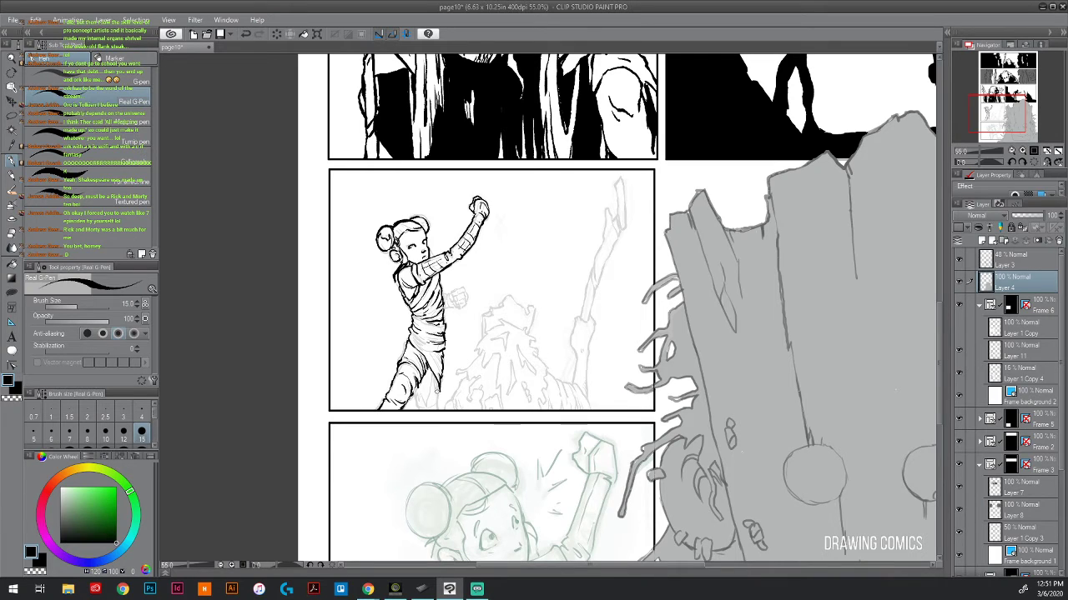
mouse_move(438, 383)
left_mouse_down()
mouse_move(436, 407)
mouse_move(416, 407)
mouse_move(430, 390)
left_mouse_up()
- Ink the girl's lower fist and wrist, and add fold lines to the wrappings on her torso and legs
mouse_move(450, 293)
left_mouse_down()
mouse_move(449, 302)
mouse_move(461, 292)
mouse_move(465, 300)
left_mouse_up()
left_click_drag(464, 298, 463, 306)
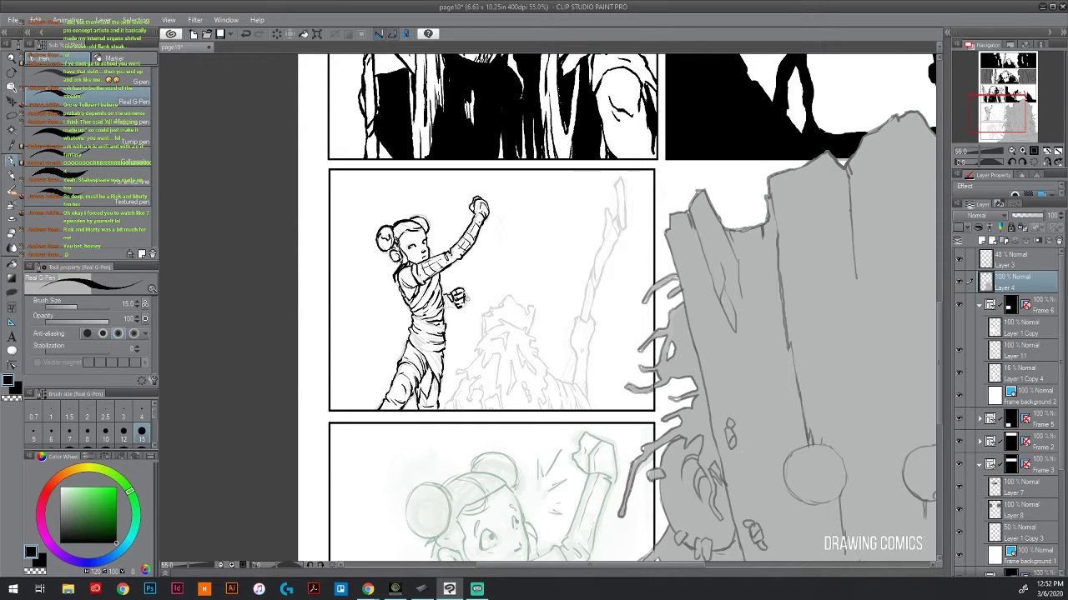
mouse_move(452, 301)
left_mouse_down()
mouse_move(449, 310)
mouse_move(465, 302)
left_mouse_up()
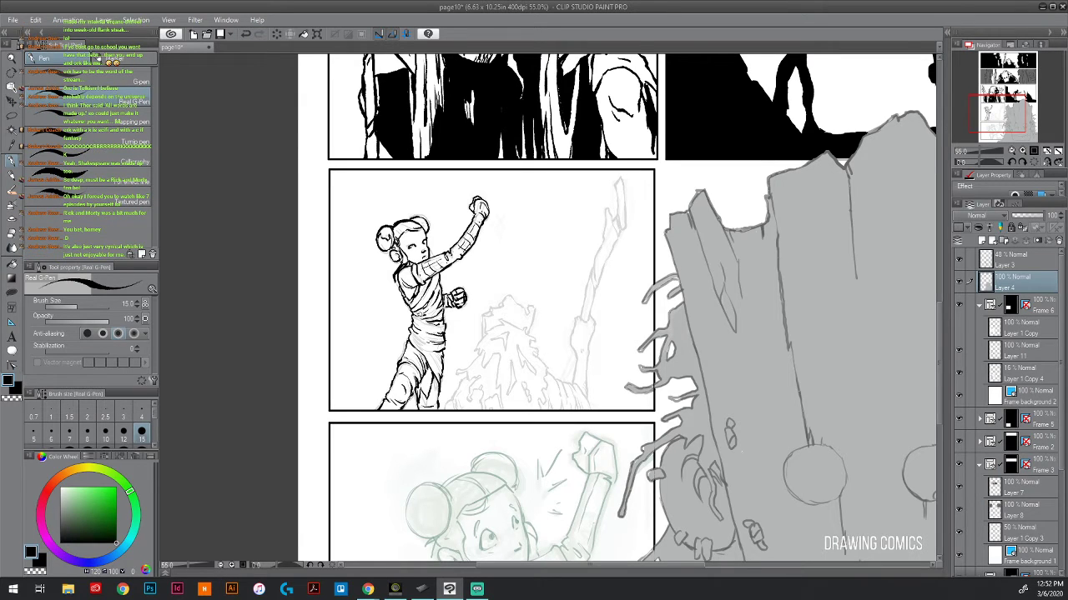
mouse_move(412, 337)
left_mouse_down()
mouse_move(442, 374)
mouse_move(446, 357)
left_mouse_up()
mouse_move(409, 297)
left_mouse_down()
mouse_move(422, 333)
mouse_move(407, 338)
mouse_move(385, 397)
left_mouse_up()
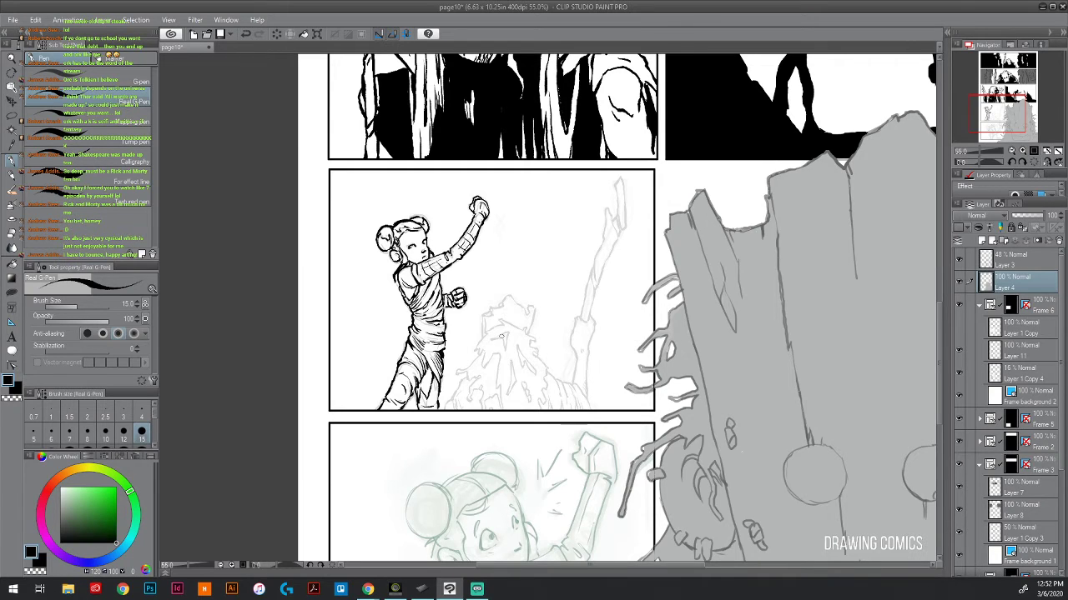
- Undo the stray stroke by the staff arm and toggle Layer 4's visibility to check which linework it holds
left_click_drag(578, 315, 579, 343)
key("ctrl+z")
left_click(958, 282)
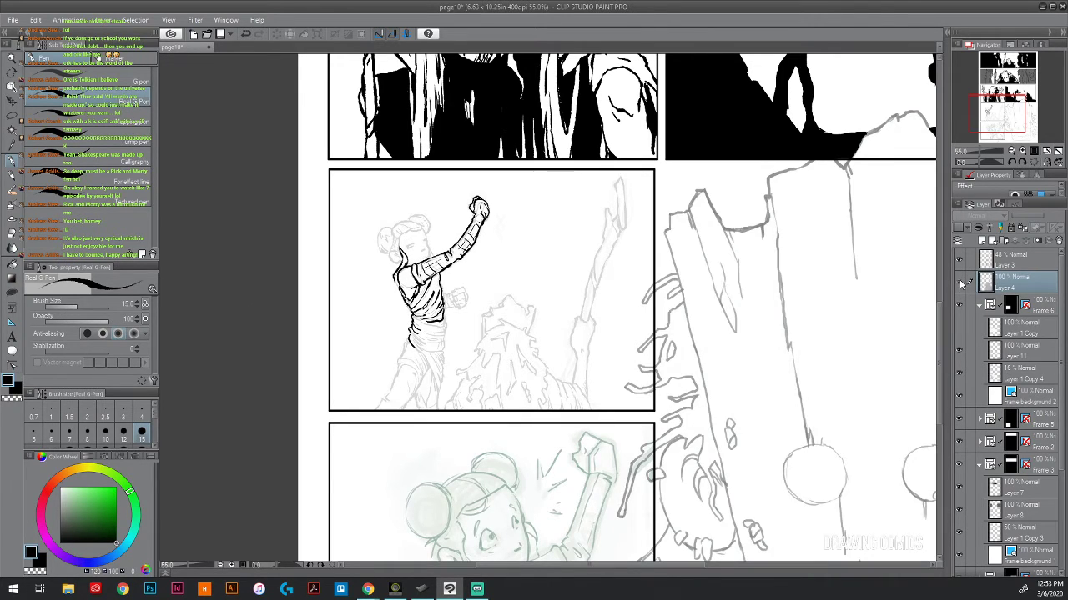
left_click(959, 282)
left_click(960, 282)
left_click(959, 282)
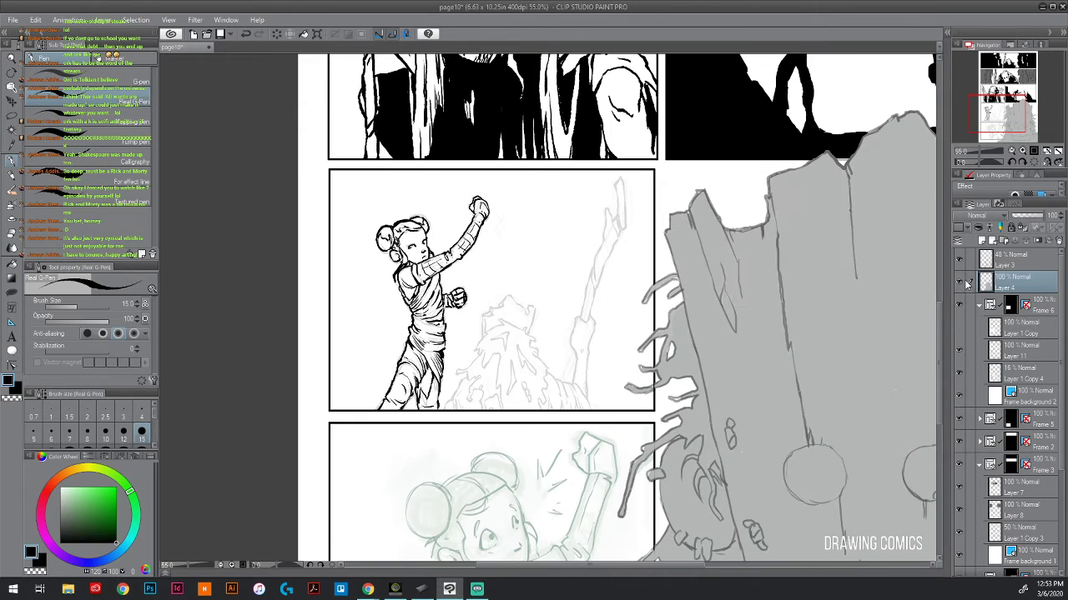
- Lasso the newly inked girl on Layer 4, cut her linework out and clear the selection
left_click(17, 100)
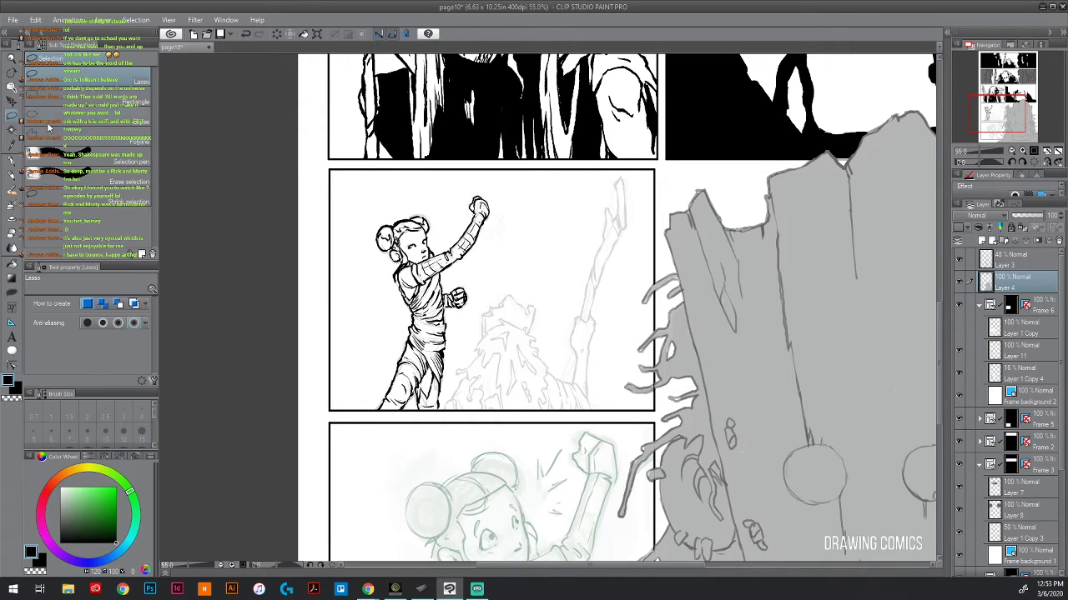
mouse_move(515, 215)
left_mouse_down()
mouse_move(349, 249)
mouse_move(602, 346)
left_mouse_up()
left_click_drag(613, 308, 517, 206)
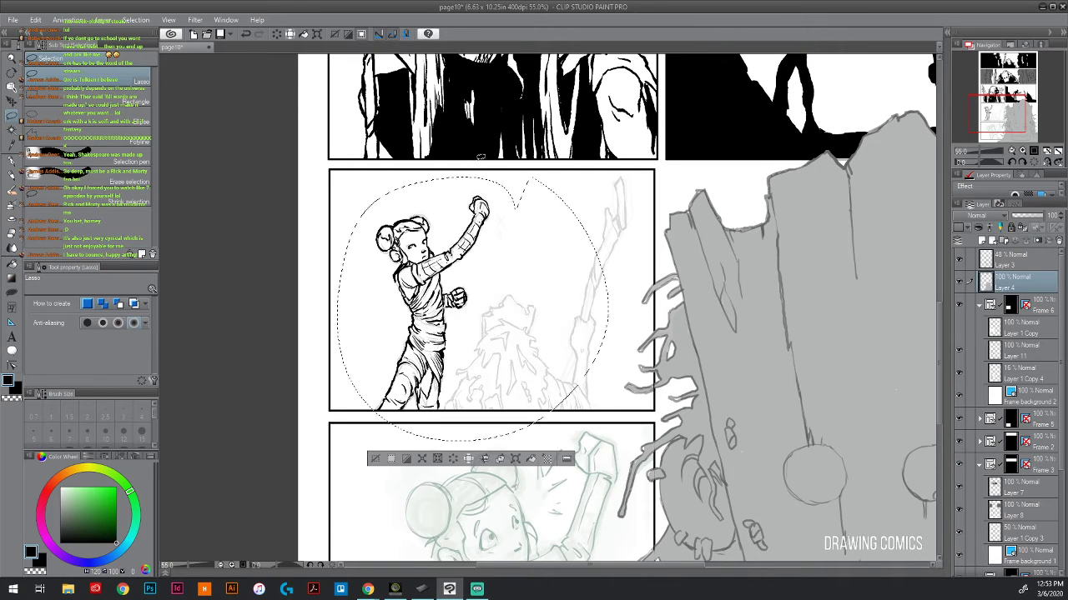
key("ctrl+x")
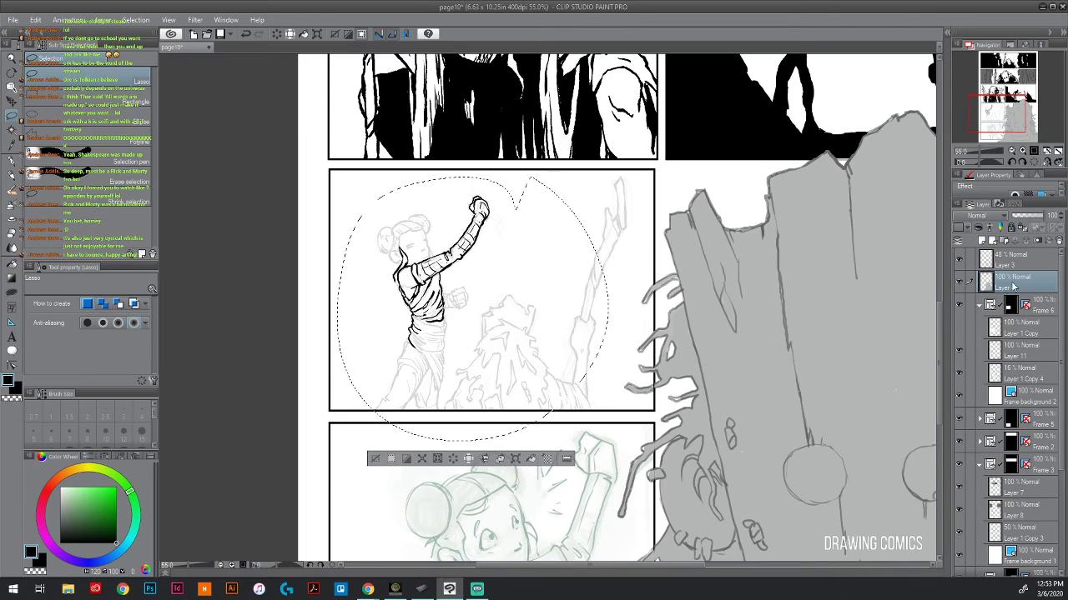
left_click(11, 87)
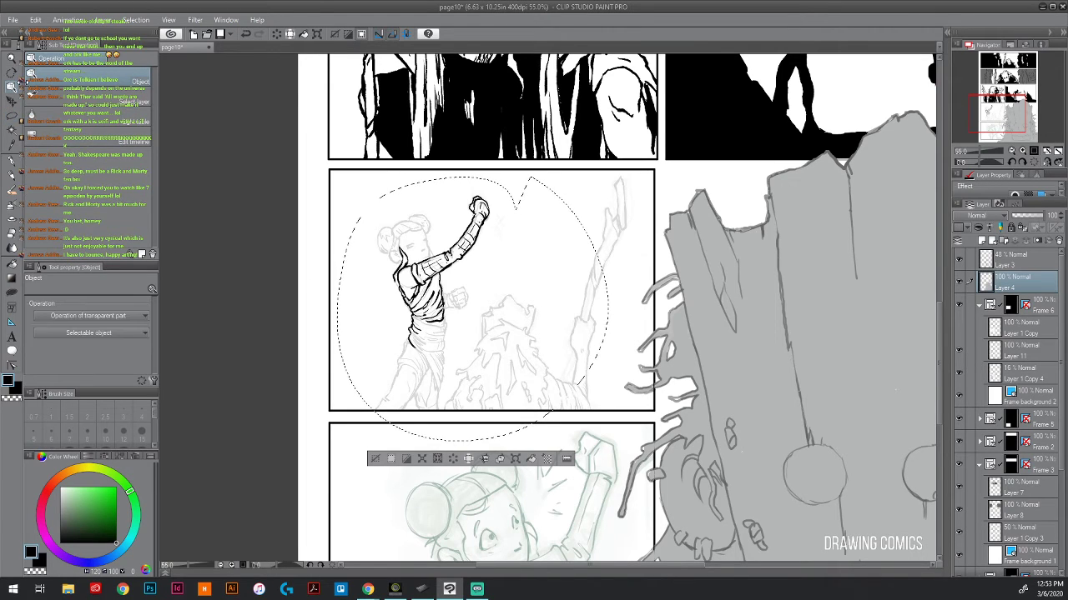
key("ctrl+d")
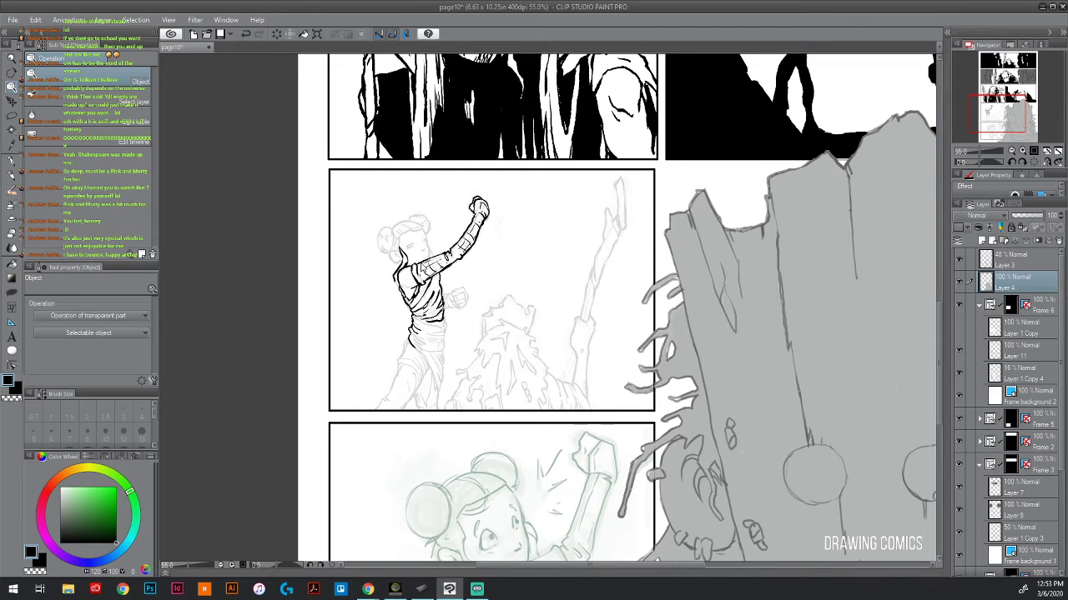
- Paste the girl's linework above Layer 1 Copy 4 in Frame 6 and check the pasted layer by toggling its visibility
left_click(463, 294)
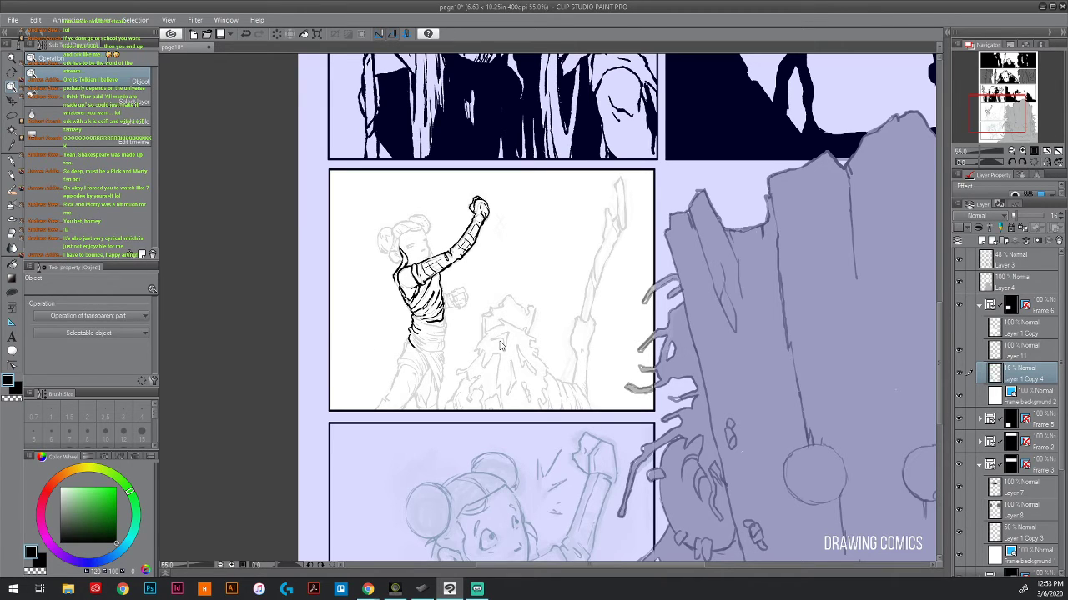
key("ctrl+v")
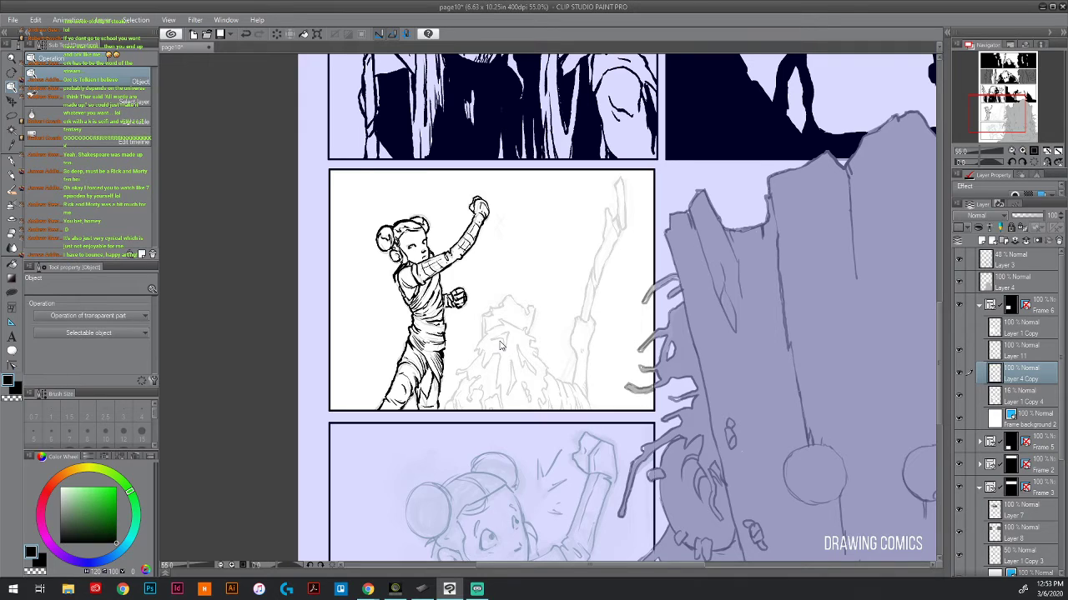
left_click(958, 375)
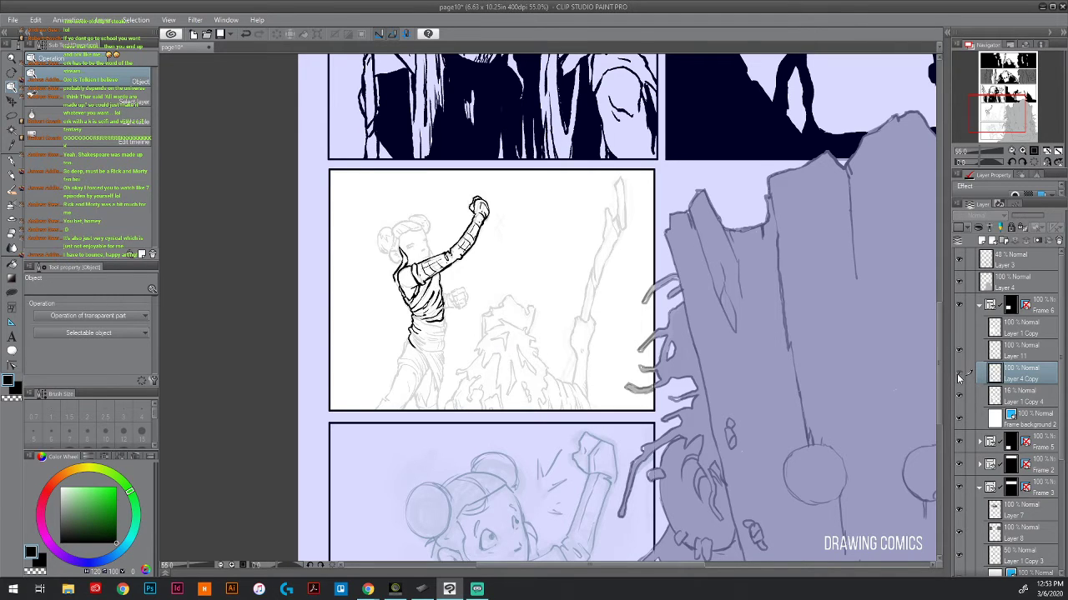
left_click(958, 375)
right_click(1009, 379)
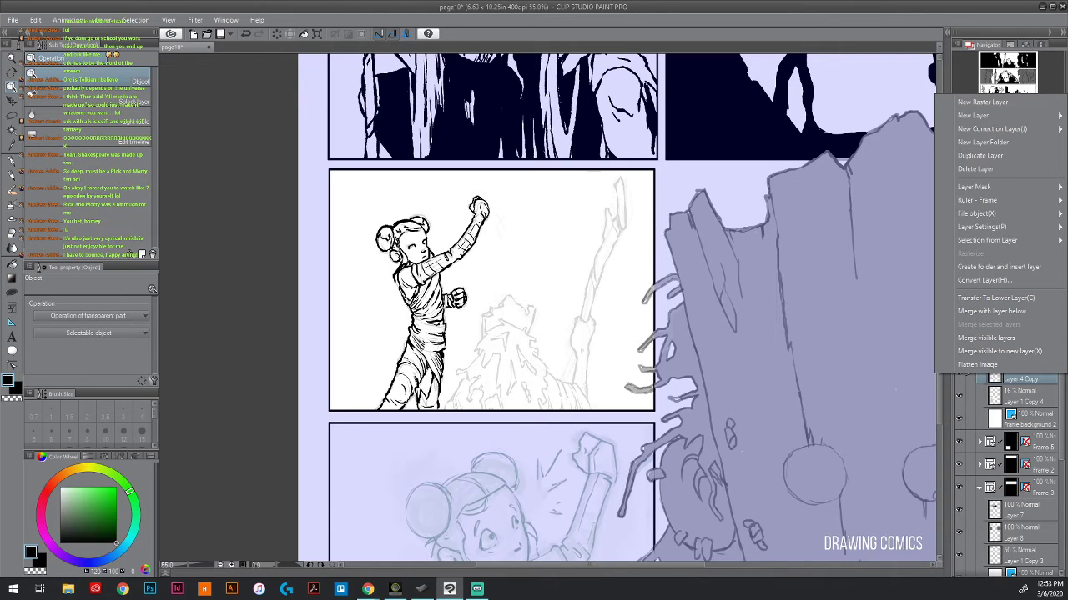
key("Escape")
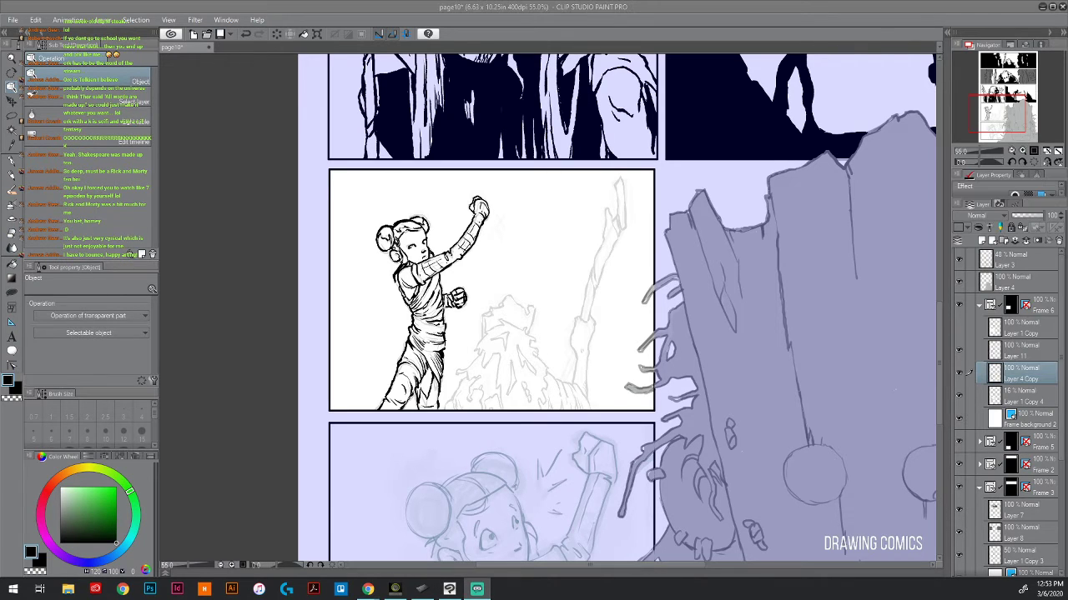
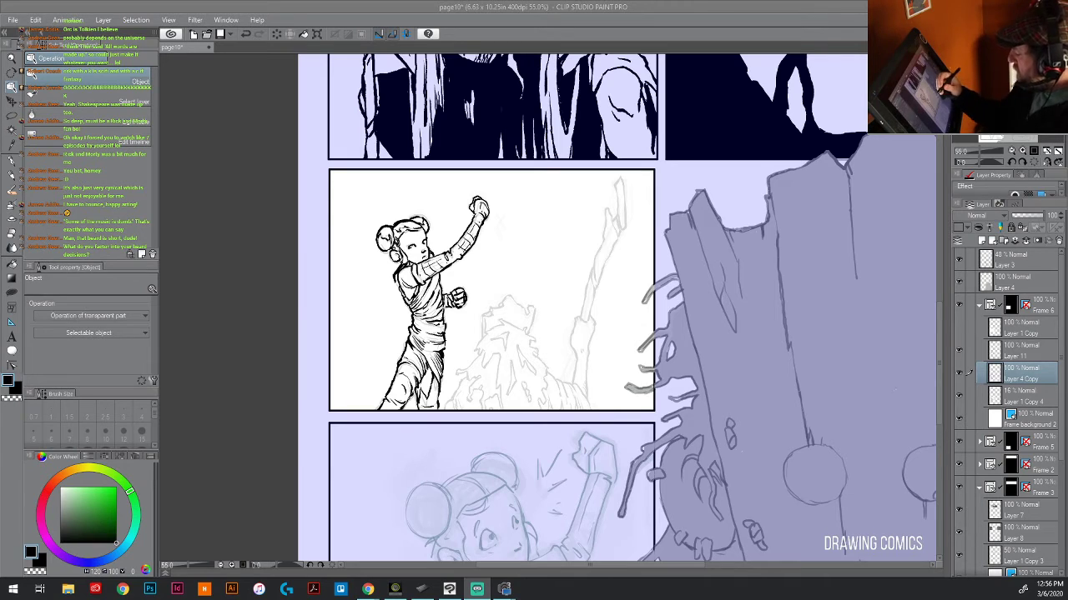
- Select the faded Layer 1 Copy 4 and toggle the visibility of Frame 6's line layers to check what each contains
left_click(515, 324)
left_click(515, 332)
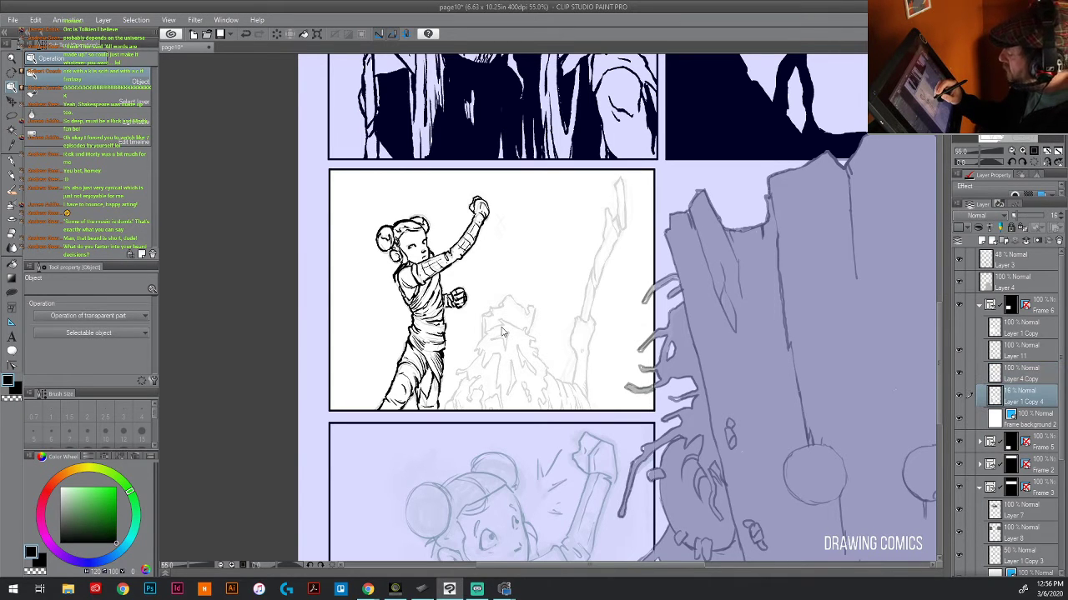
key("p")
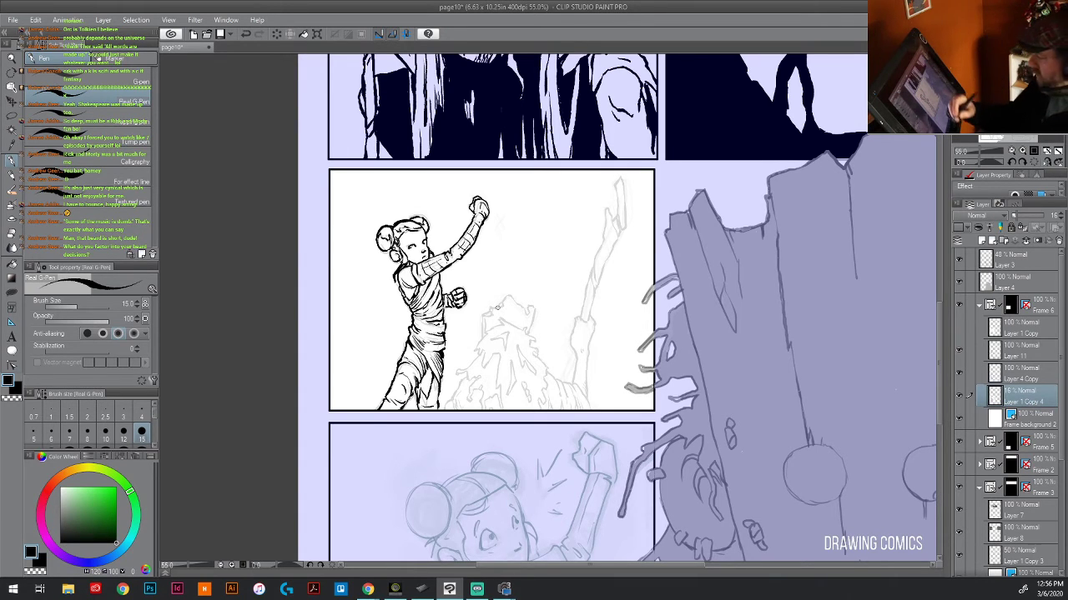
left_click(959, 396)
left_click(959, 396)
left_click(958, 357)
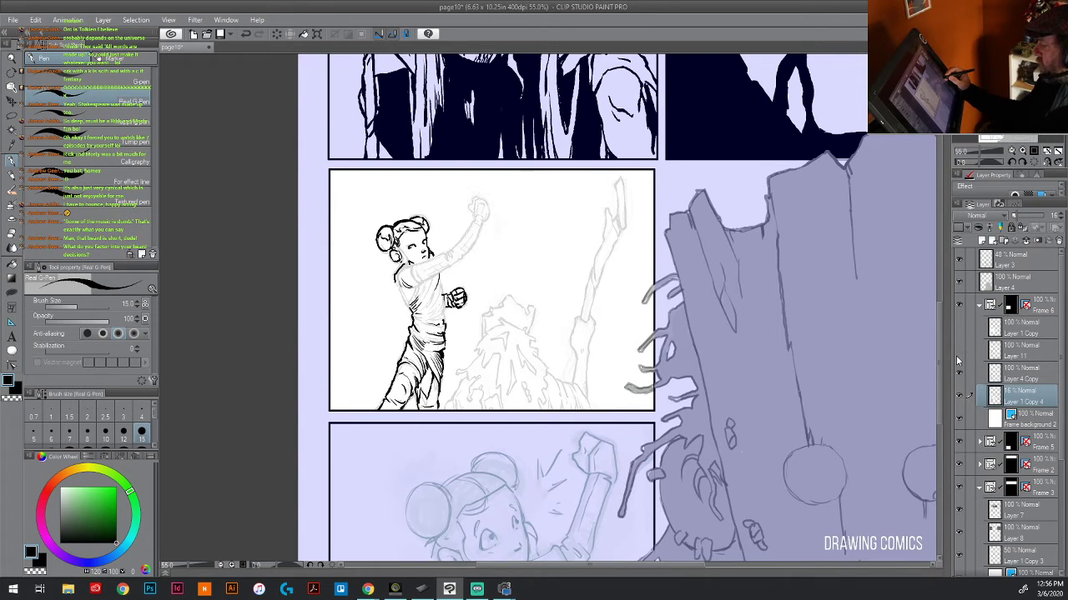
left_click(958, 357)
left_click(958, 373)
left_click(959, 373)
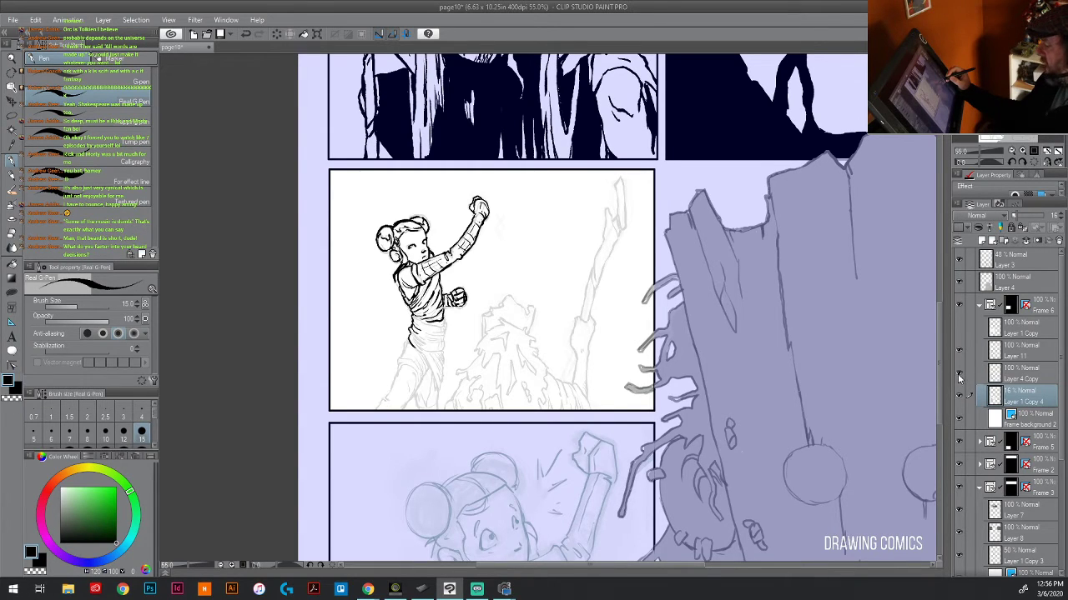
- Select Layer 4 Copy in Frame 6 and ink the ragged outer outline of the shaggy figure's cloak over the pencils
left_click(1020, 376)
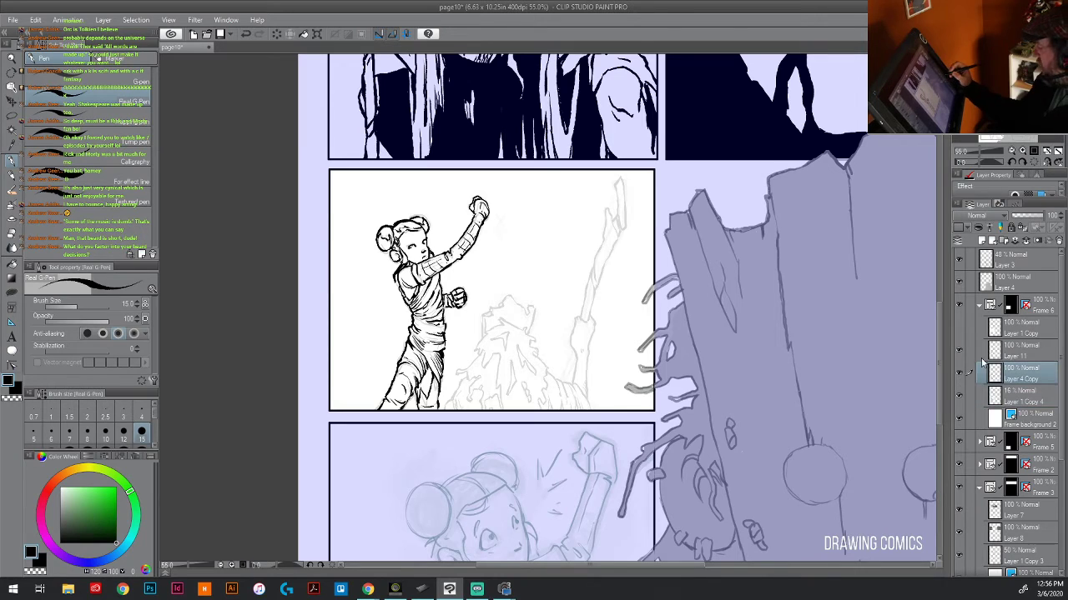
mouse_move(506, 325)
left_mouse_down()
mouse_move(498, 317)
mouse_move(535, 335)
mouse_move(529, 349)
left_mouse_up()
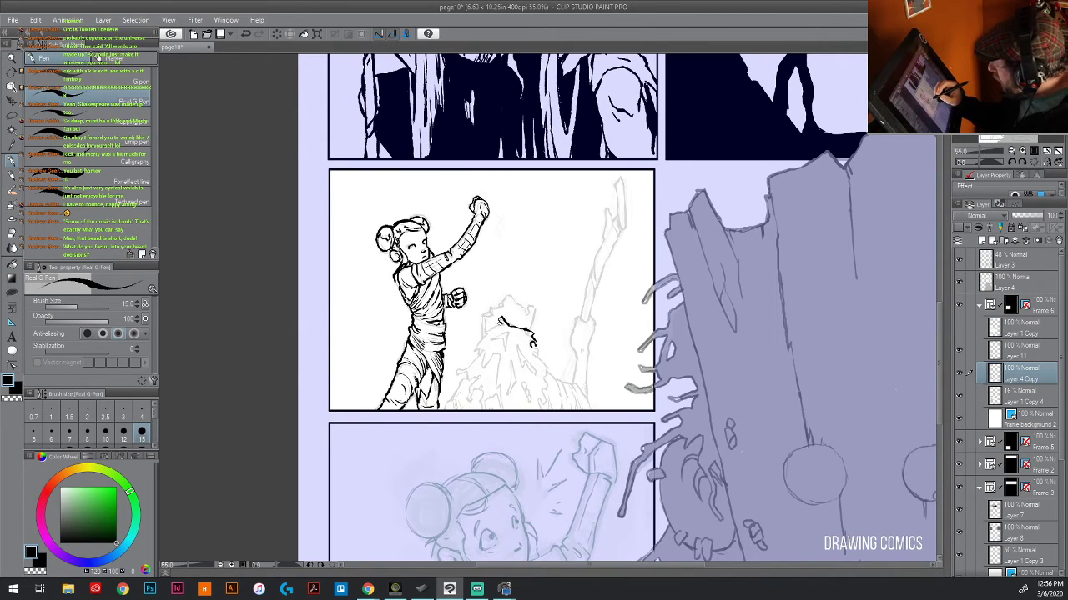
mouse_move(500, 322)
left_mouse_down()
mouse_move(480, 331)
mouse_move(473, 360)
mouse_move(453, 373)
mouse_move(463, 374)
mouse_move(457, 391)
mouse_move(465, 385)
mouse_move(451, 411)
left_mouse_up()
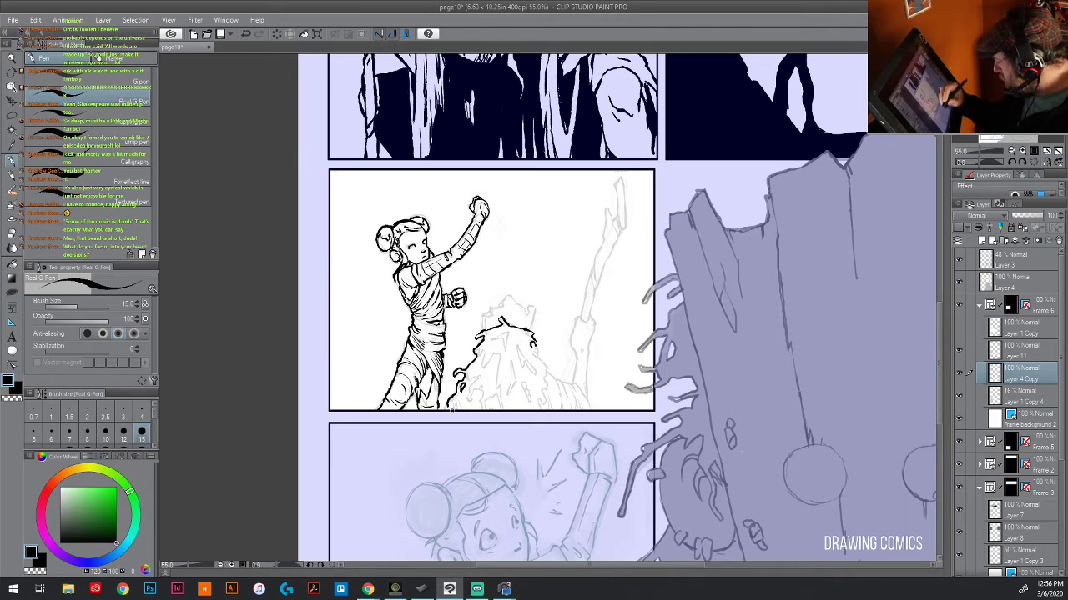
left_click_drag(530, 344, 570, 401)
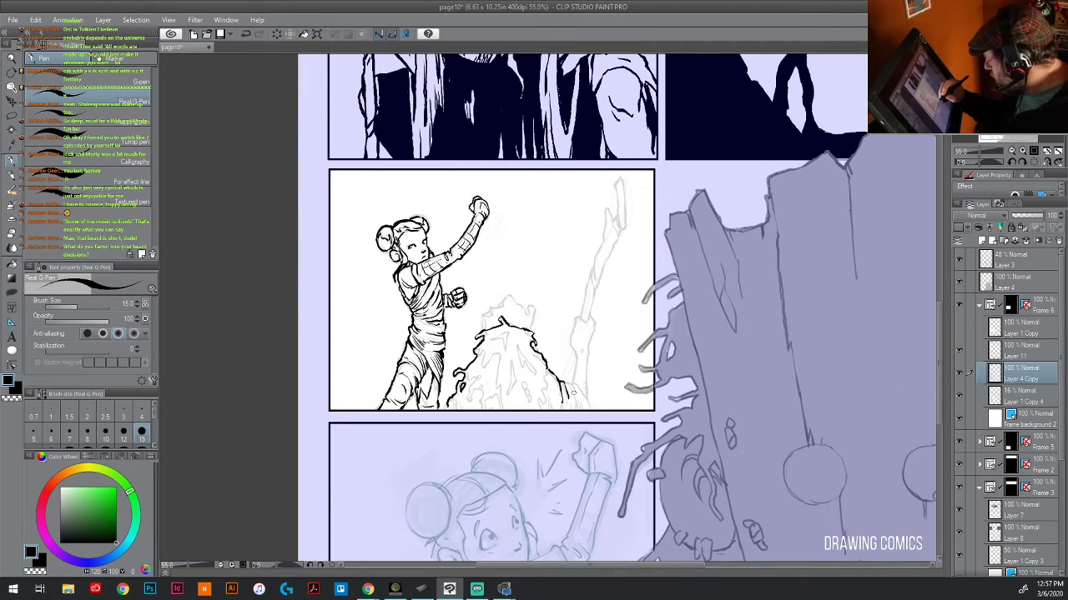
mouse_move(560, 382)
left_mouse_down()
mouse_move(596, 407)
mouse_move(583, 415)
left_mouse_up()
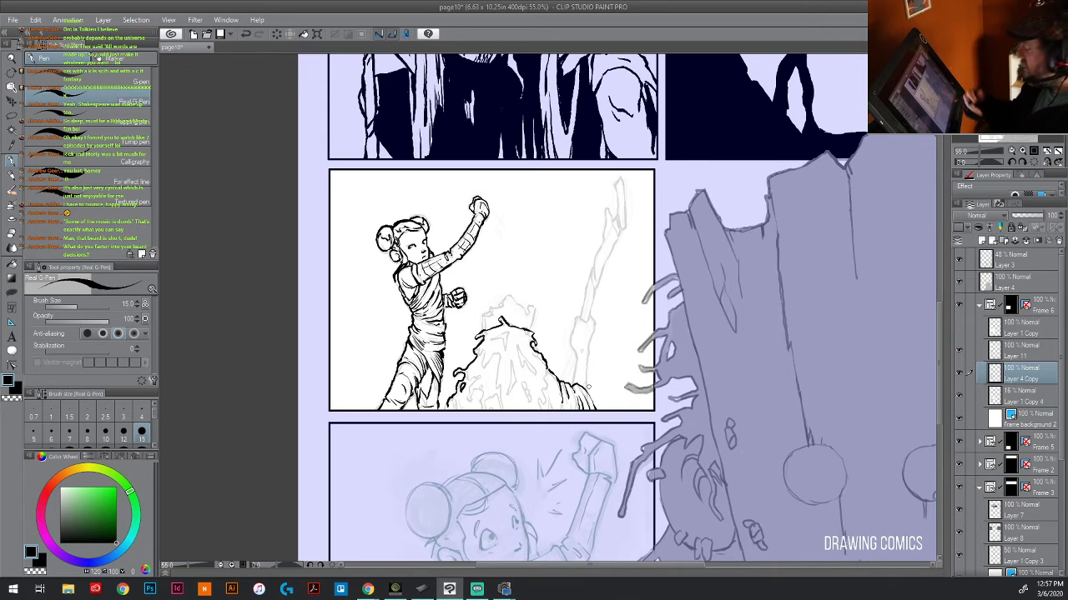
- Ink the hanging shaggy strands inside the cloak, from the shoulders down to the panel's lower border
mouse_move(517, 349)
left_mouse_down()
mouse_move(525, 370)
mouse_move(552, 381)
mouse_move(534, 386)
mouse_move(539, 409)
mouse_move(552, 408)
mouse_move(552, 397)
left_mouse_up()
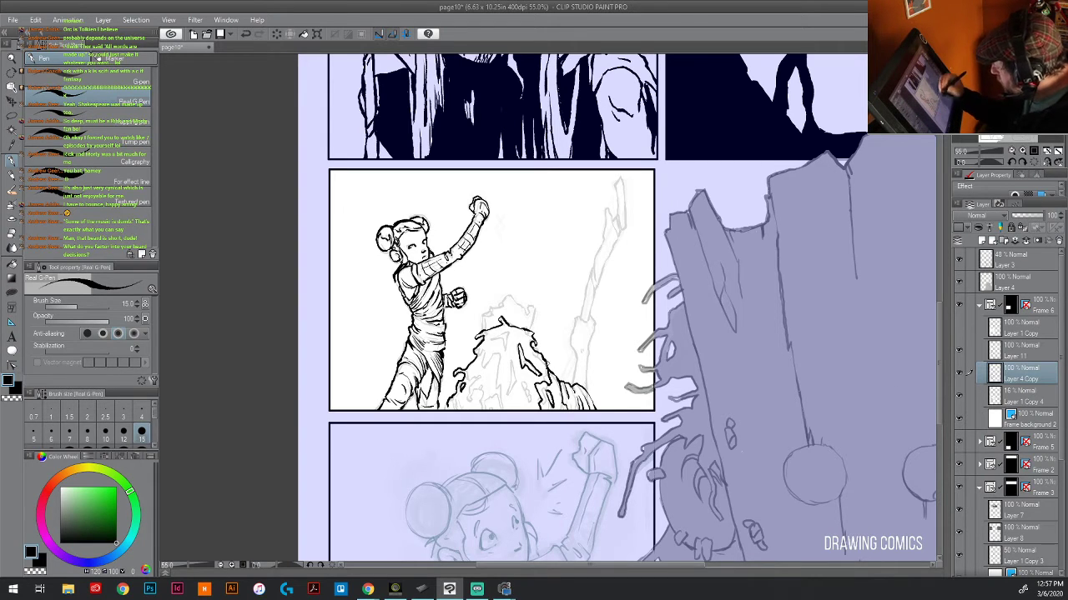
left_click_drag(504, 332, 509, 350)
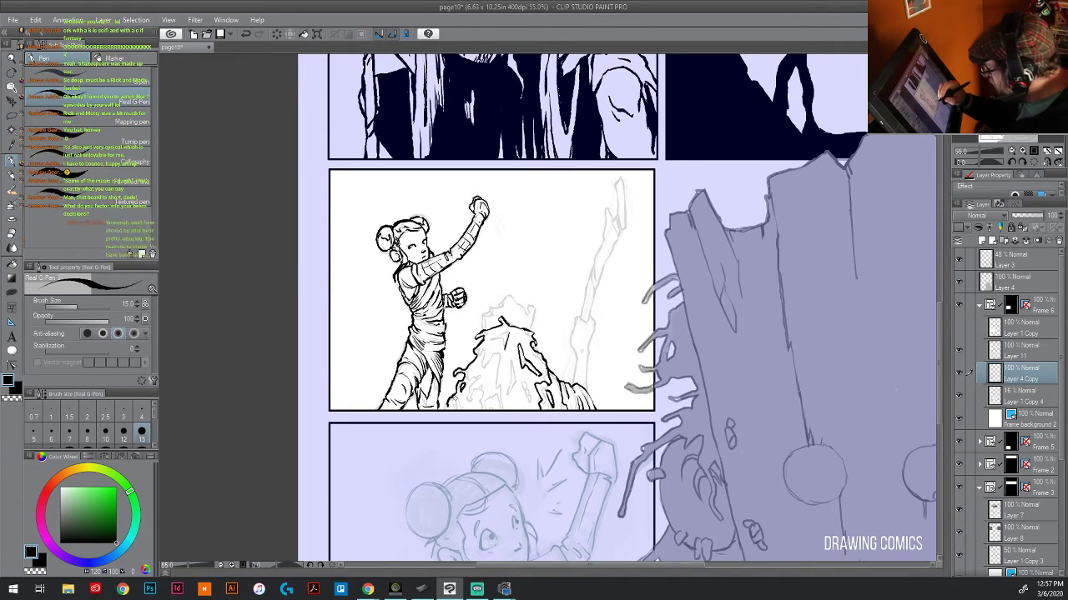
left_click_drag(450, 403, 455, 410)
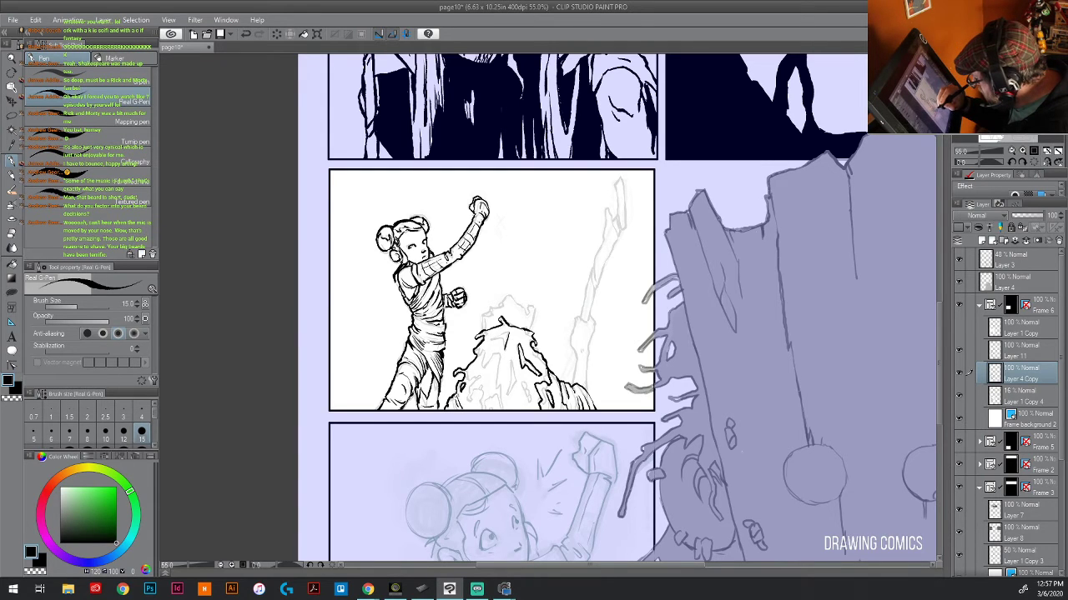
mouse_move(463, 369)
left_mouse_down()
mouse_move(474, 383)
mouse_move(484, 374)
mouse_move(468, 382)
mouse_move(465, 407)
mouse_move(479, 395)
mouse_move(478, 414)
mouse_move(497, 407)
left_mouse_up()
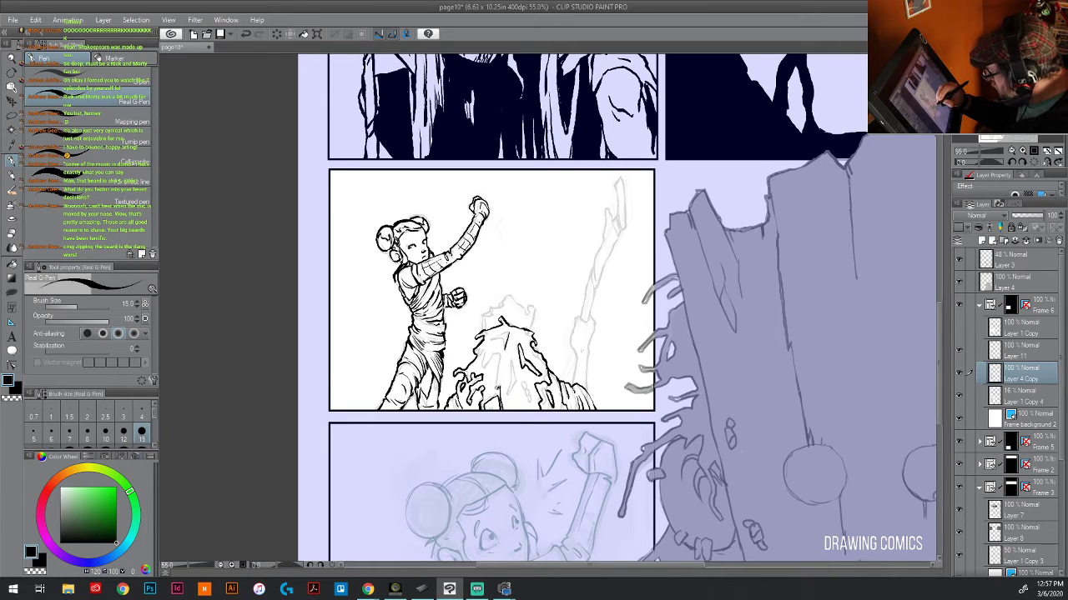
mouse_move(501, 355)
left_mouse_down()
mouse_move(492, 387)
mouse_move(475, 356)
left_mouse_up()
mouse_move(535, 377)
left_mouse_down()
mouse_move(507, 387)
mouse_move(505, 400)
mouse_move(515, 382)
mouse_move(506, 342)
mouse_move(502, 351)
mouse_move(492, 341)
mouse_move(502, 335)
mouse_move(497, 316)
left_mouse_up()
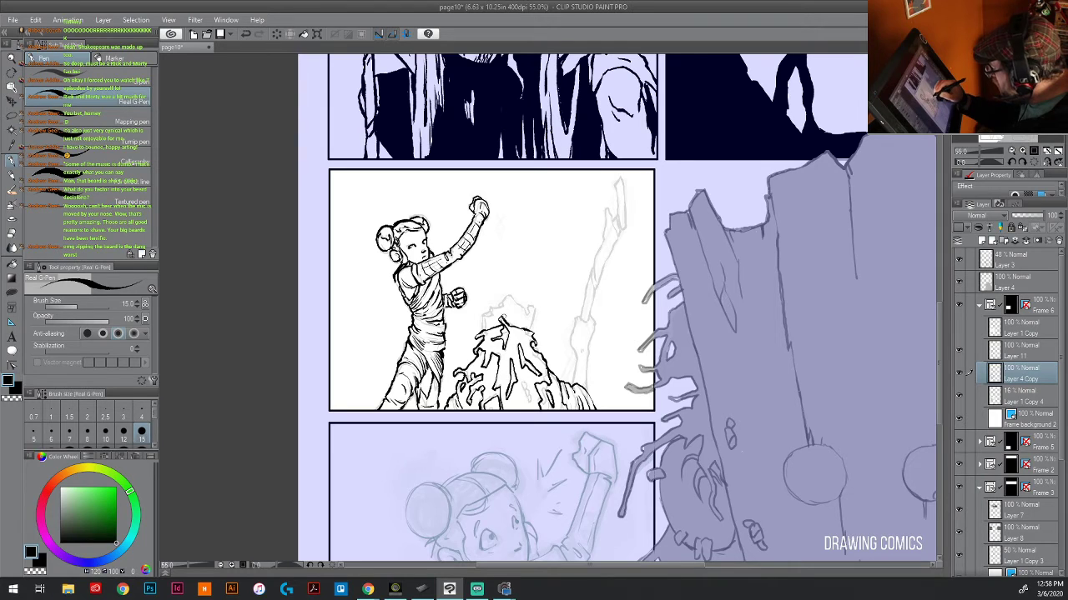
- Add the last short strands and fold strokes near the lower edge of the shaggy cloak
left_click_drag(525, 380, 524, 399)
left_click_drag(531, 391, 526, 406)
left_click_drag(530, 395, 527, 405)
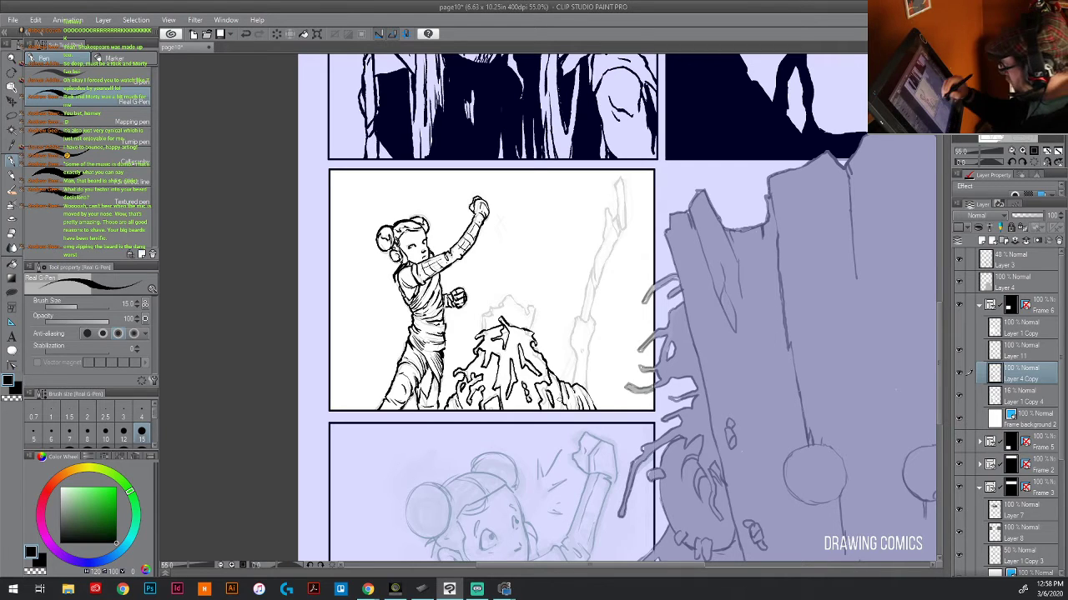
left_click_drag(572, 391, 574, 408)
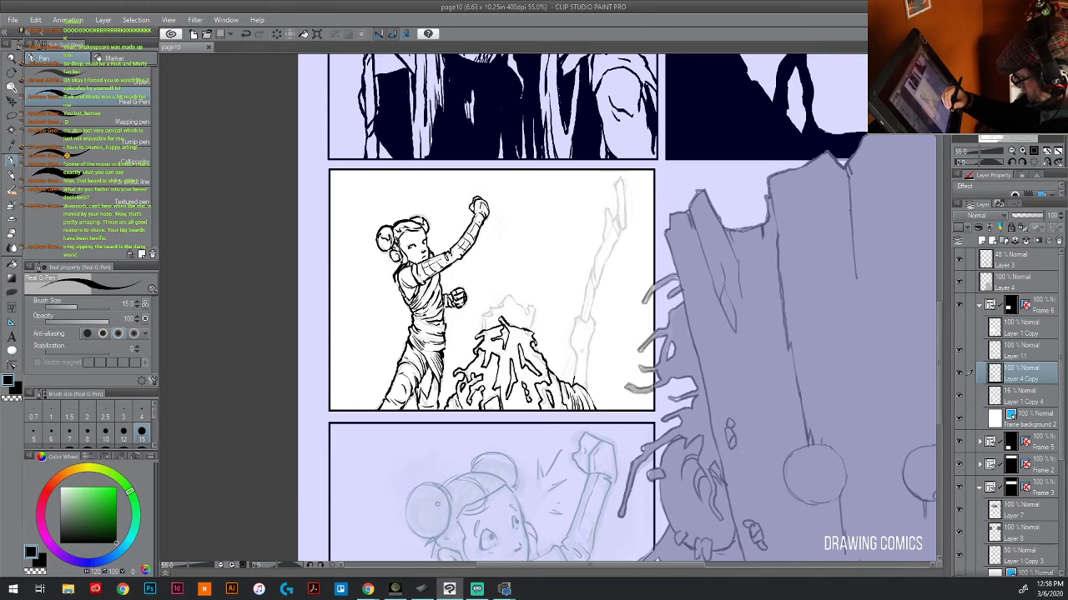
- Add four new layers above Layer 4 Copy inside Frame 6
key("ctrl+shift+n")
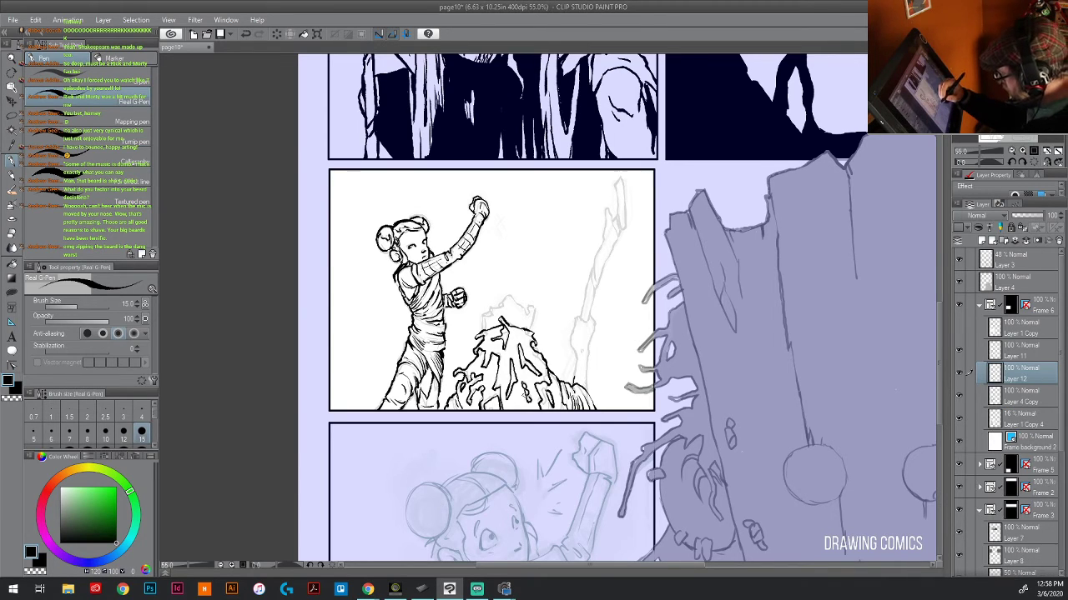
key("ctrl+shift+n")
key("ctrl+shift+n")
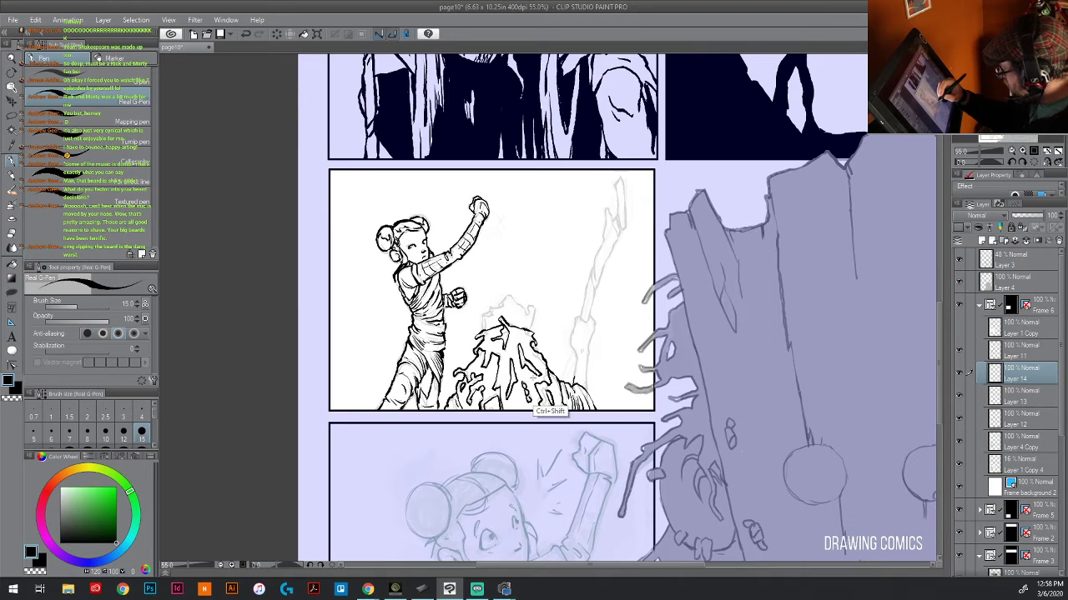
key("ctrl+shift+n")
- Pick the faded Layer 1 Copy 4 from the canvas and toggle the visibility of it and Layer 4 Copy to check their contents
left_click_drag(597, 357, 796, 210)
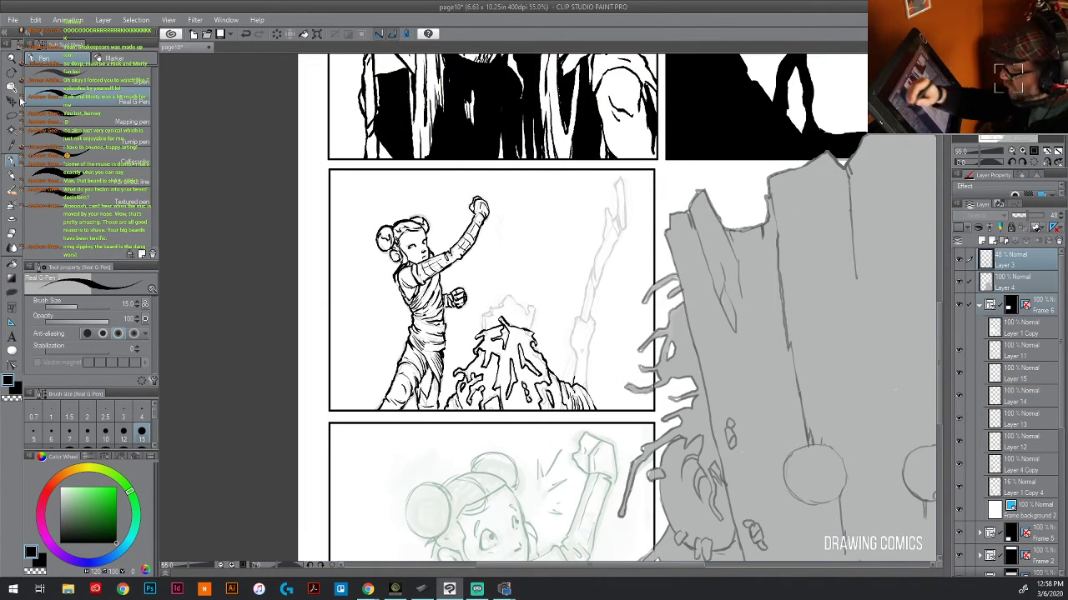
key("o")
left_click(546, 344)
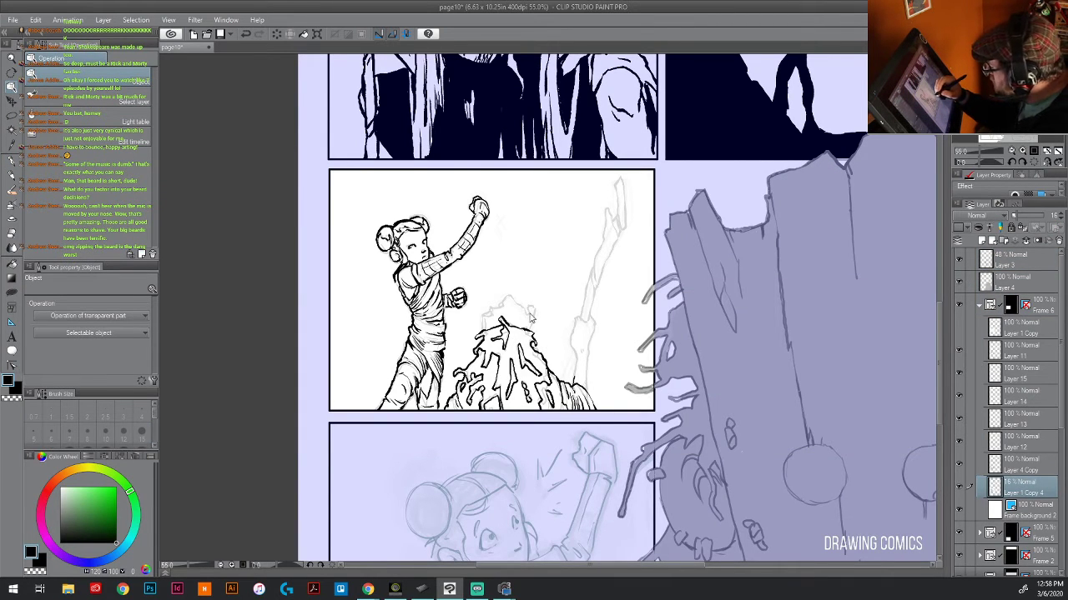
key("p")
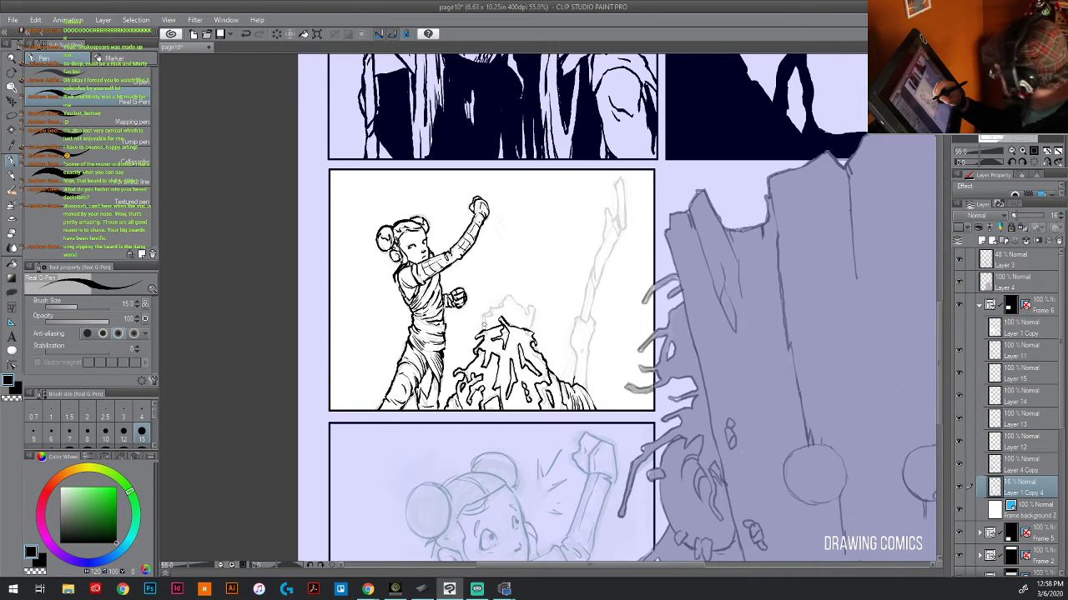
left_click(959, 464)
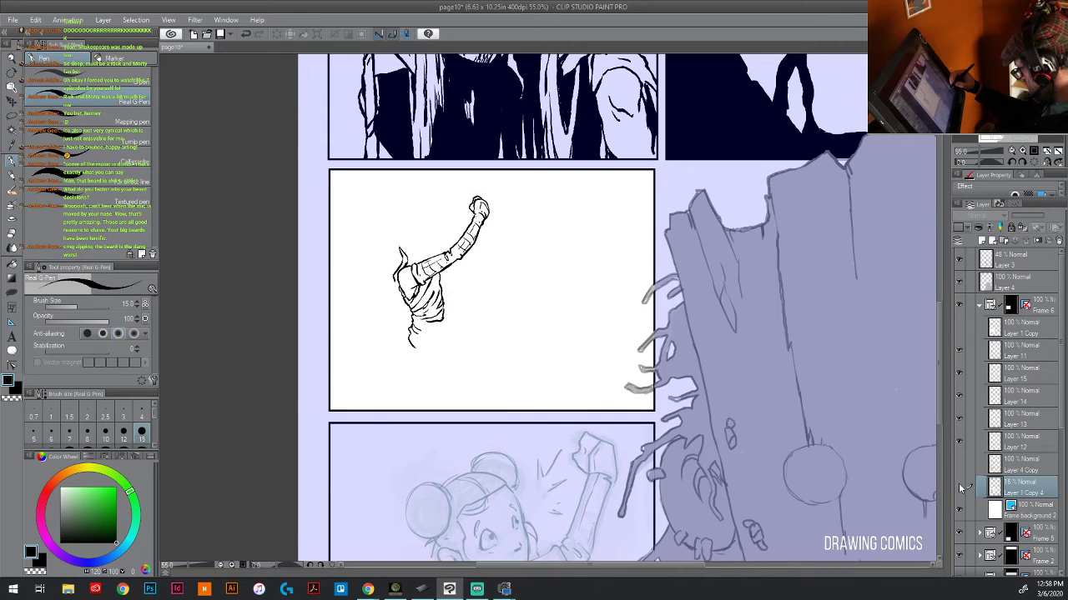
left_click_drag(959, 488, 959, 448)
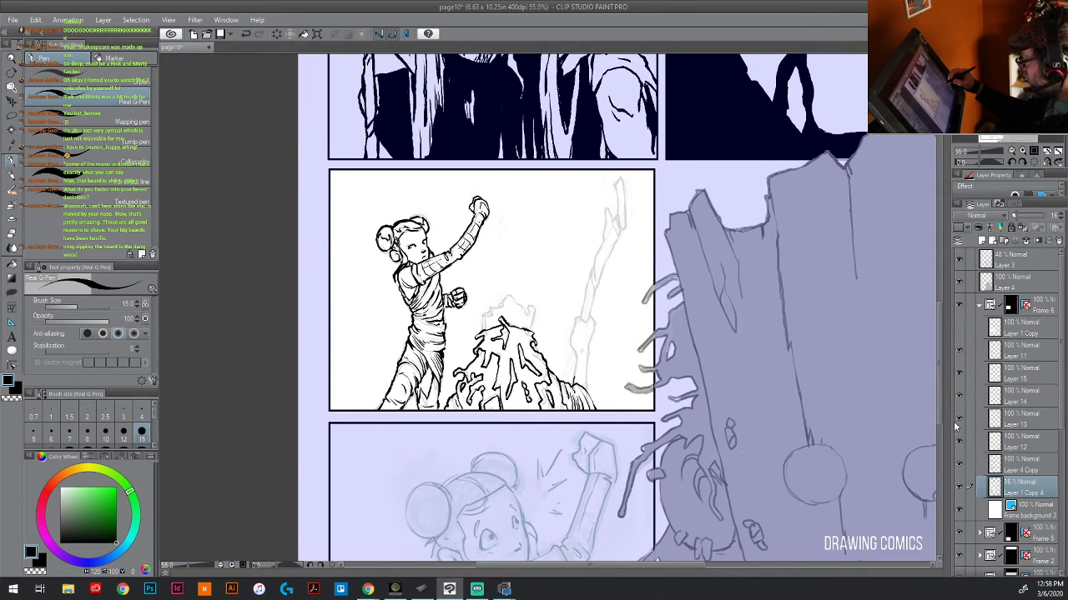
- Select Layer 14 and ink the shaggy figure's head and the raised arm gripping the staff
left_click(1010, 423)
left_click(1018, 405)
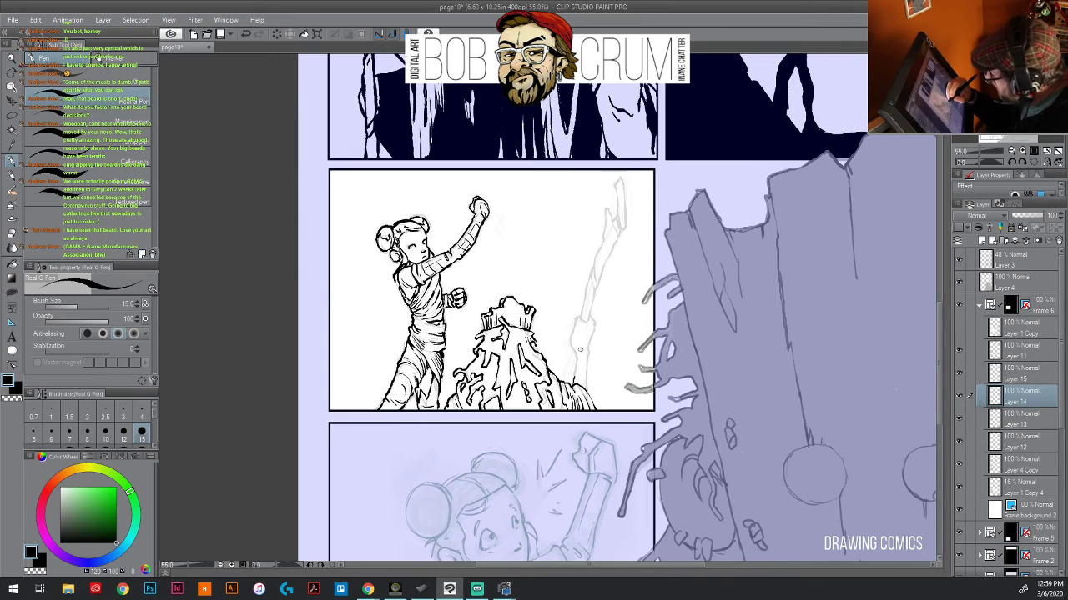
mouse_move(580, 350)
left_mouse_down()
mouse_move(579, 316)
mouse_move(595, 322)
mouse_move(592, 349)
left_mouse_up()
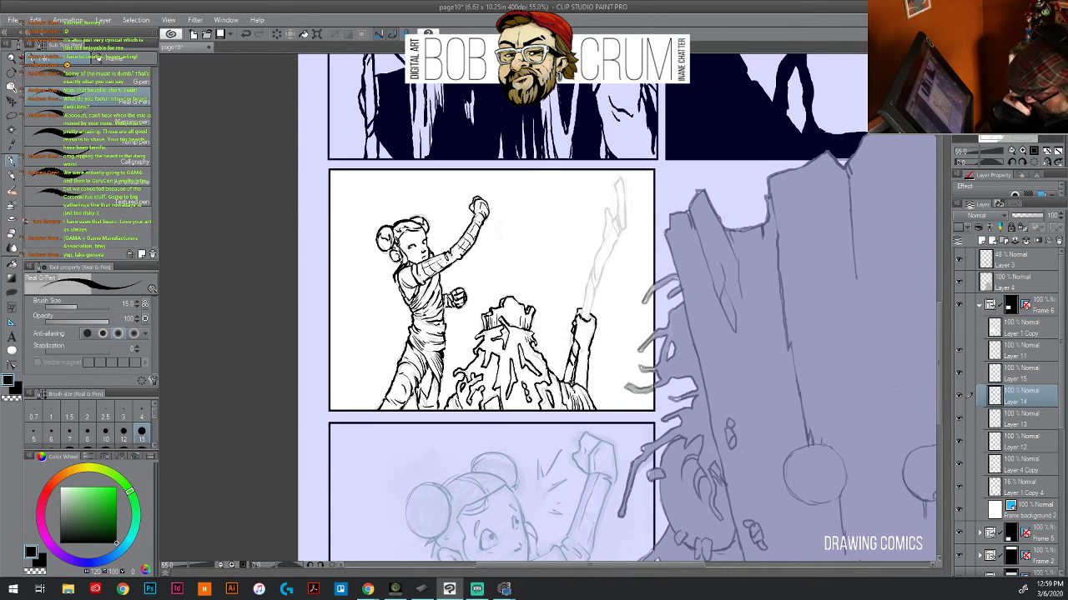
- Ink the gnarled staff from the figure's fist up to its forked tip, including the knot and bark marks
left_click_drag(622, 185, 591, 305)
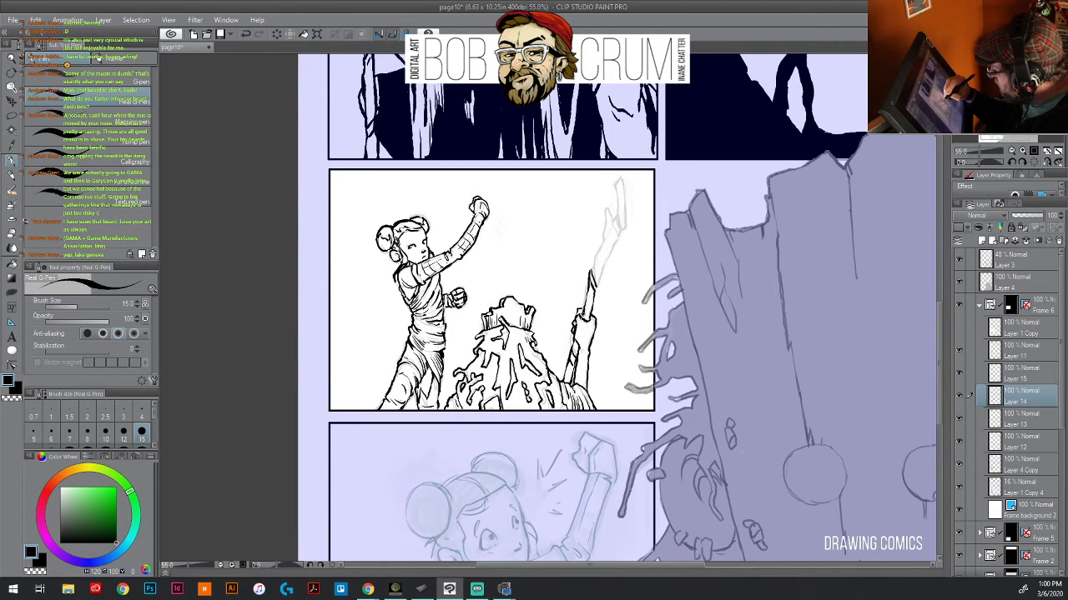
left_click_drag(603, 224, 593, 266)
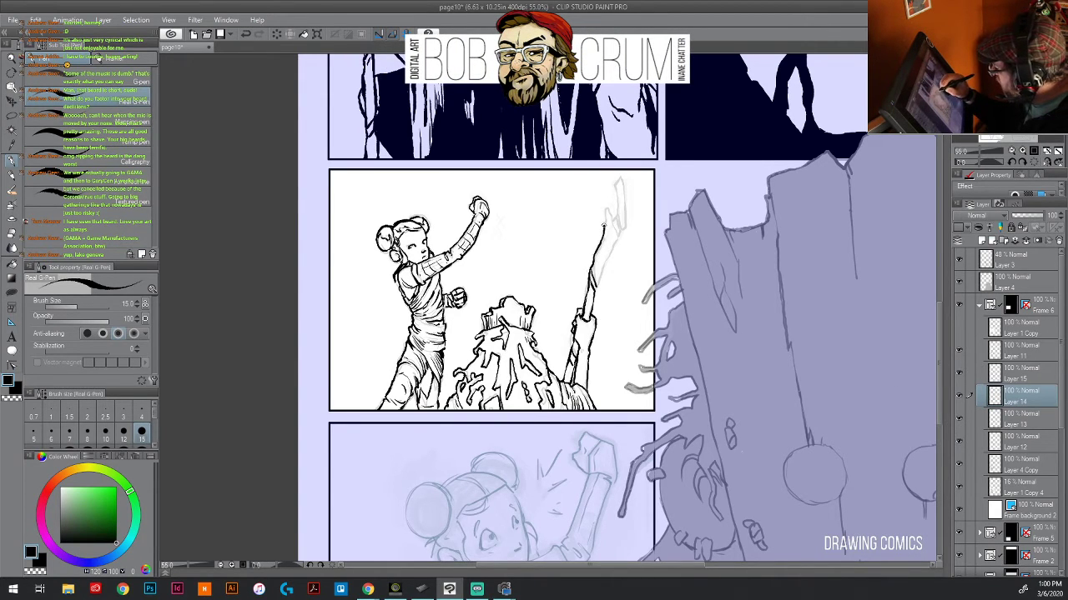
left_click_drag(608, 205, 614, 235)
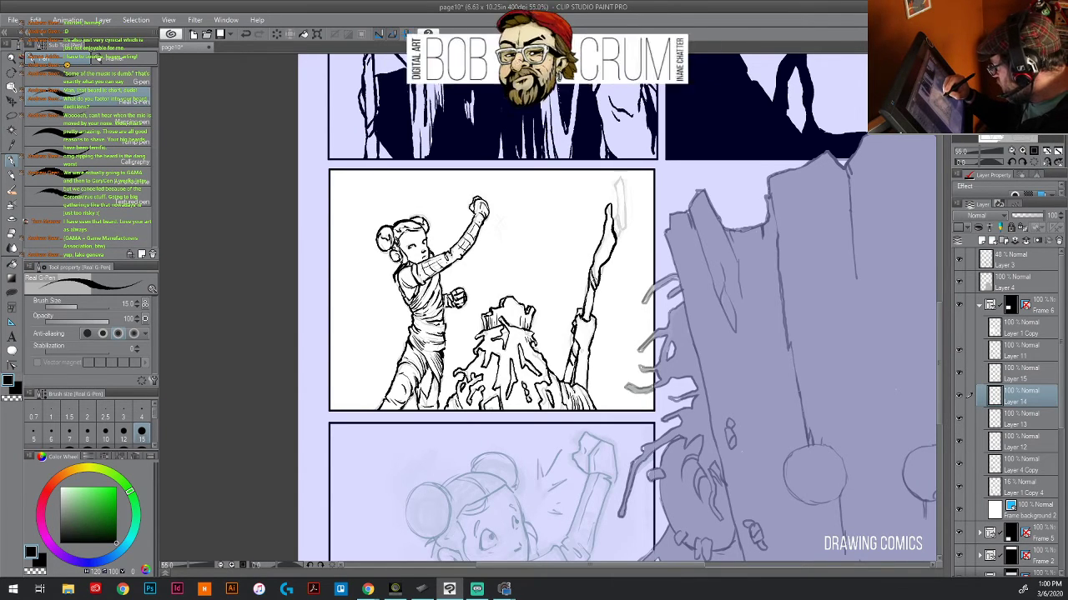
left_click_drag(619, 236, 618, 180)
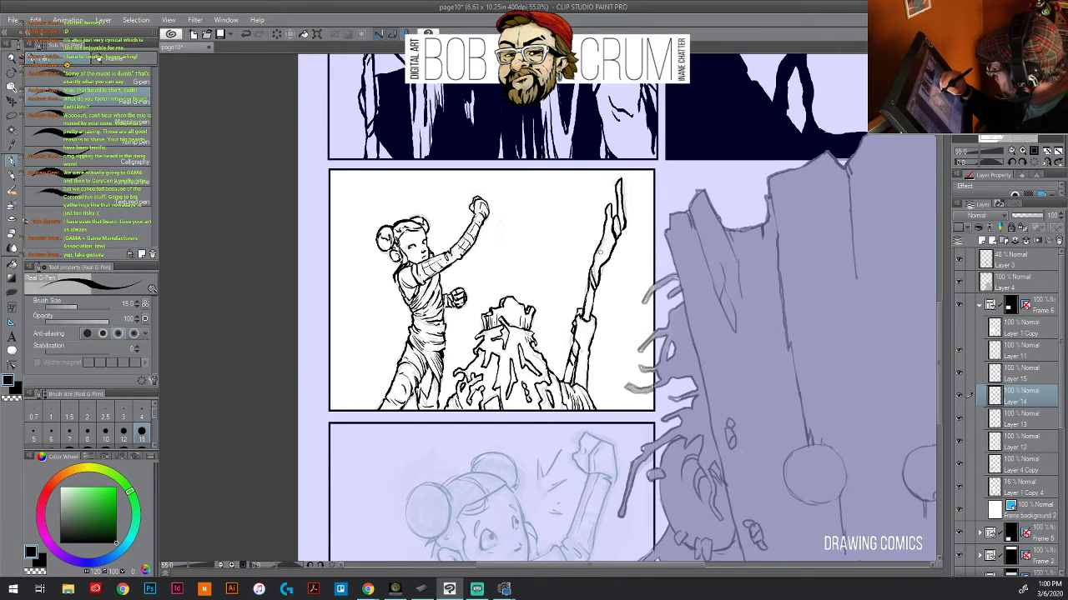
left_click_drag(607, 248, 594, 302)
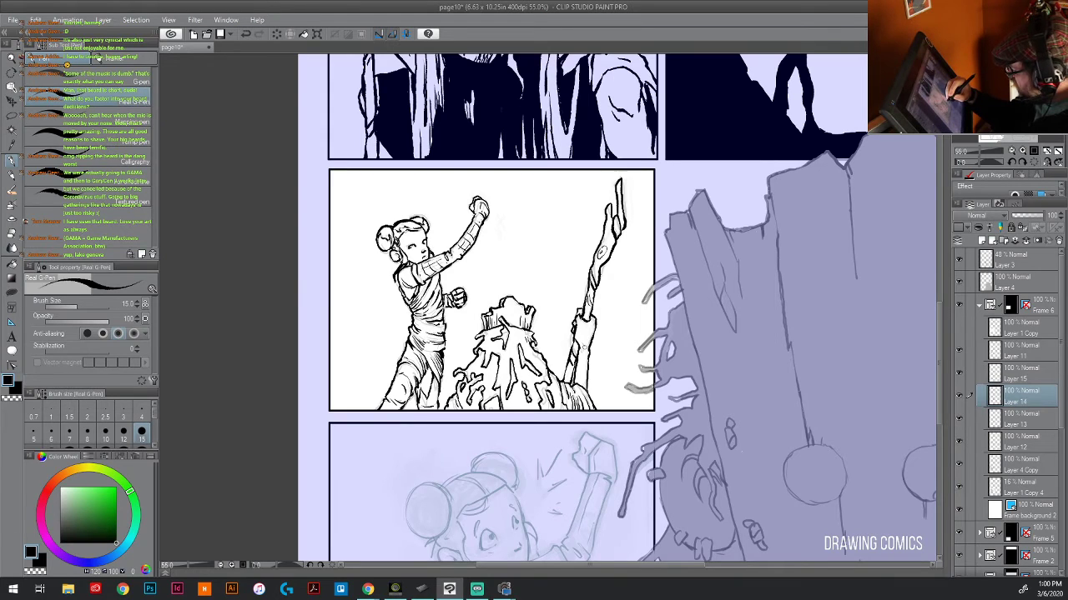
- Add small detail strokes to the staff-bearer's forearm and the wraps on the girl's raised arm
left_click_drag(584, 345, 589, 350)
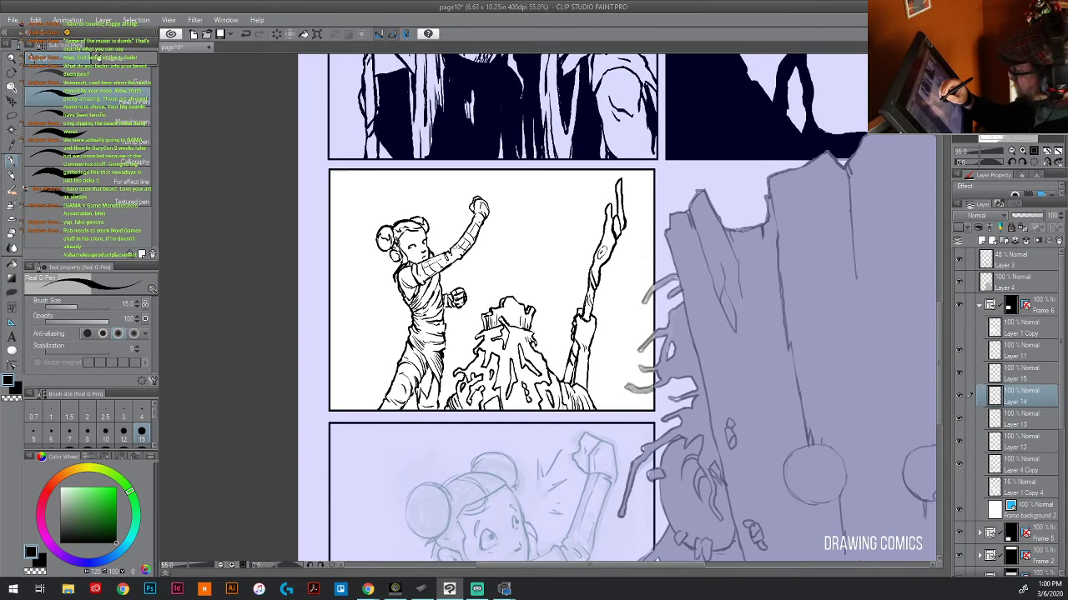
left_click_drag(463, 233, 476, 217)
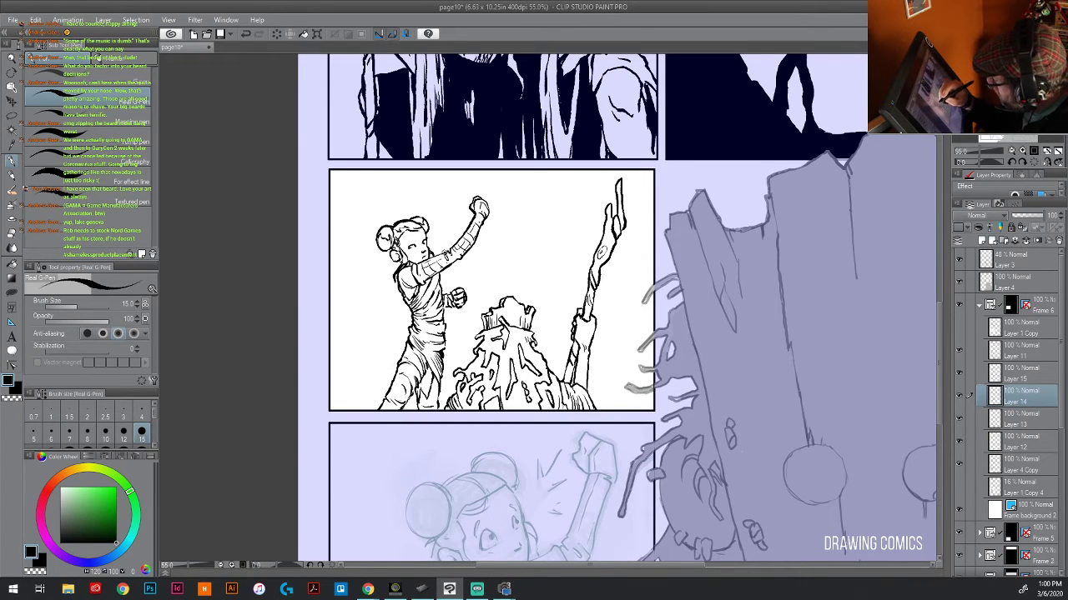
left_click_drag(446, 250, 435, 257)
left_click_drag(441, 251, 422, 262)
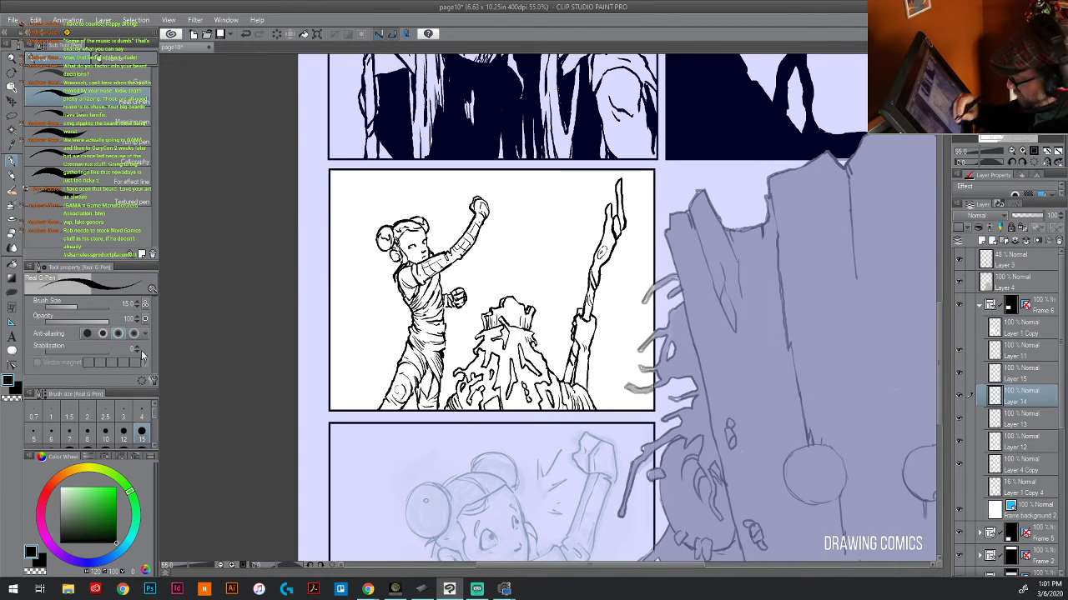
- Fill the gap between the girl's legs with black on Layer 14, referring to other layers
key("g")
left_click(425, 382)
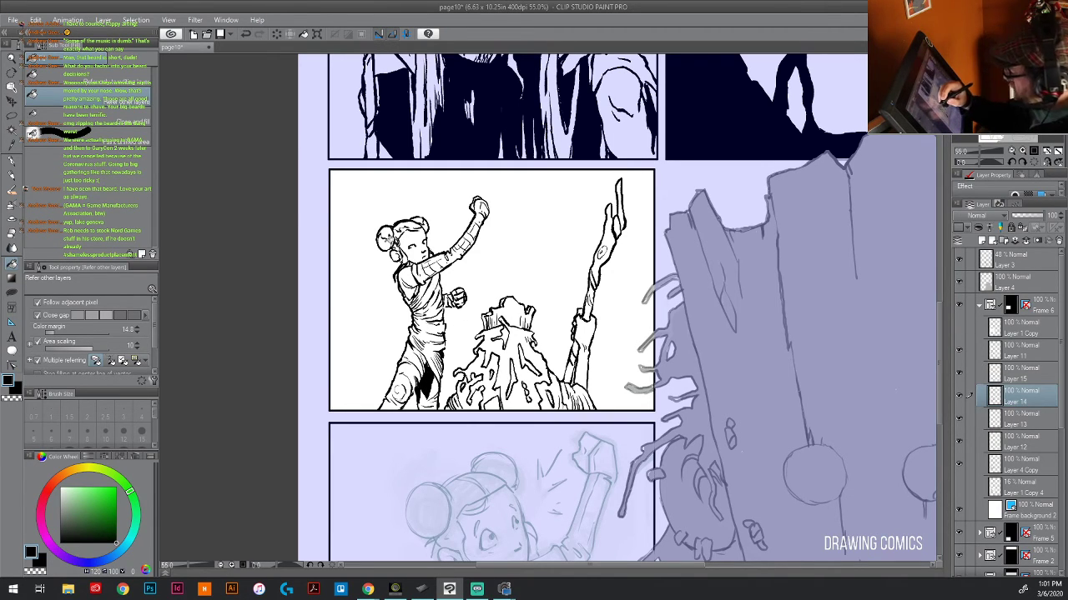
- Fill the girl's hair bun with black in the standing-figure panel
left_click(386, 242)
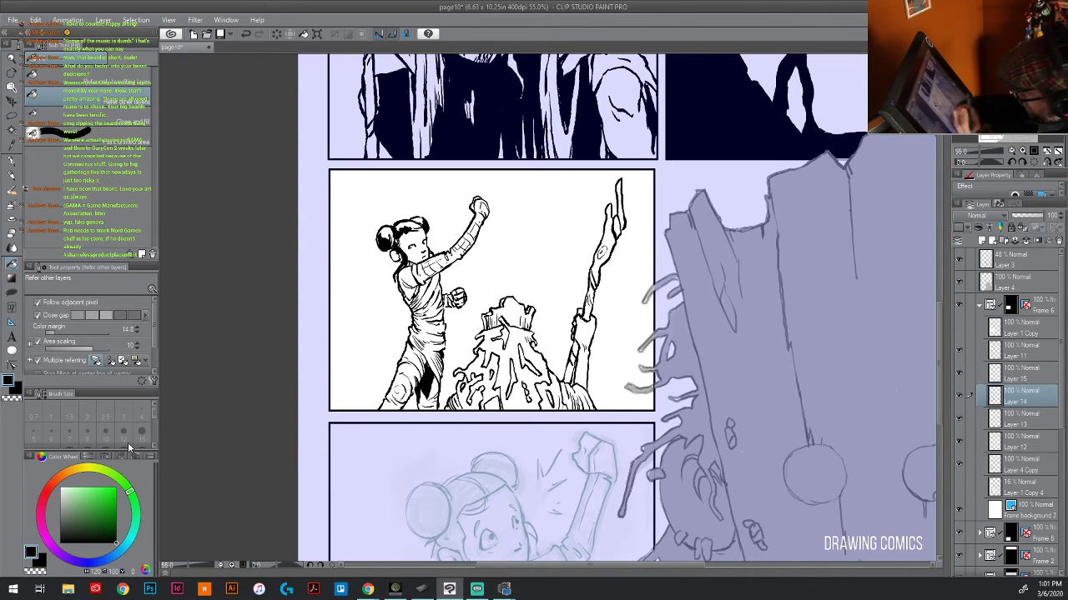
- Select the sketch layer in the bottom-left panel's frame and add a new layer for inking with the Real G-Pen
key("p")
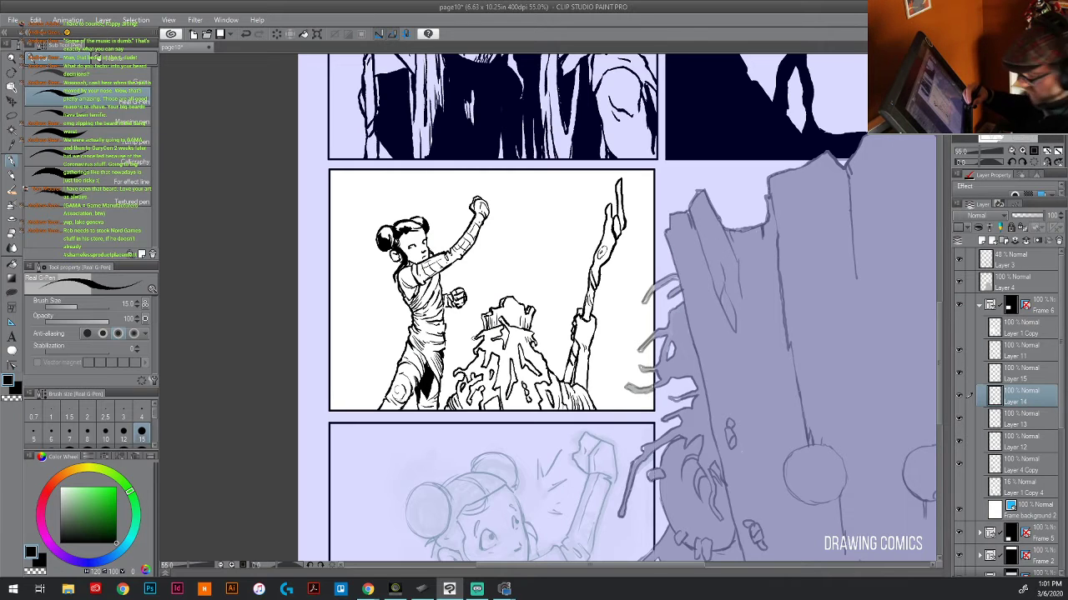
scroll(622, 309, "down", 5)
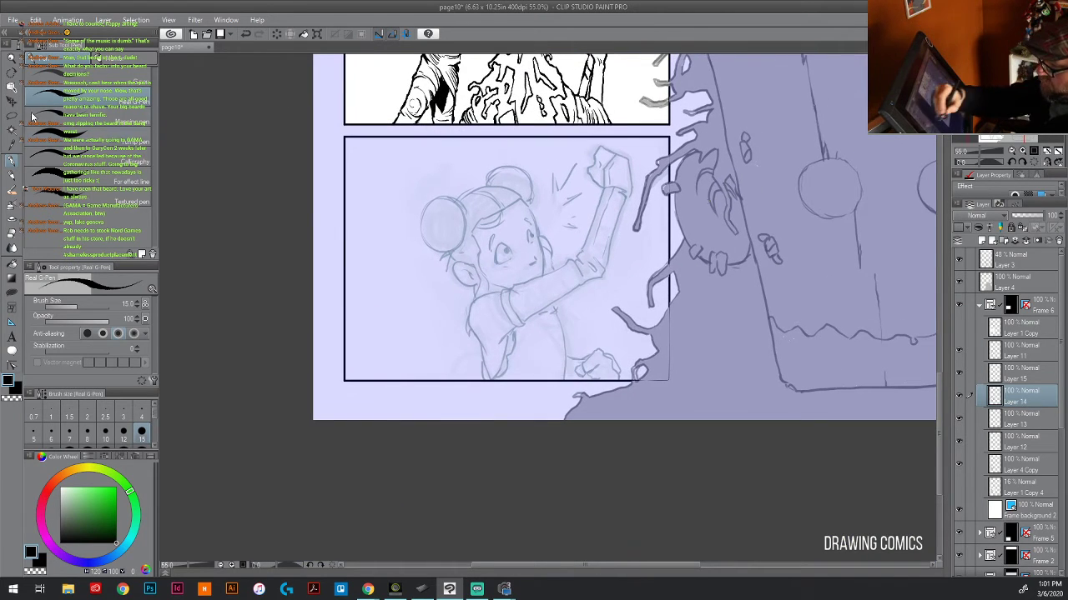
key("o")
left_click(548, 297)
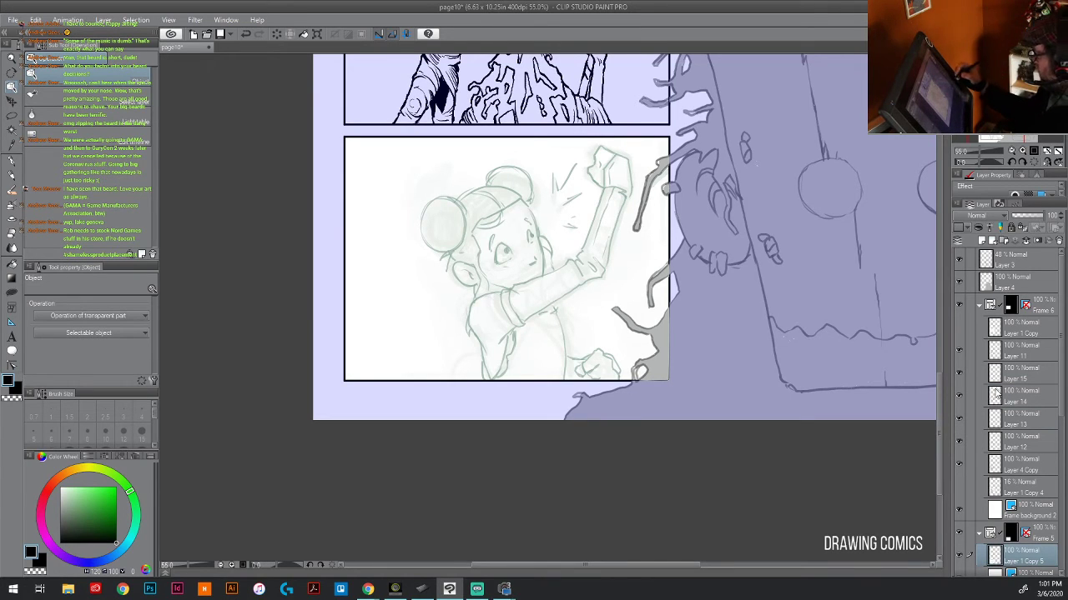
left_click(959, 561)
left_click(959, 562)
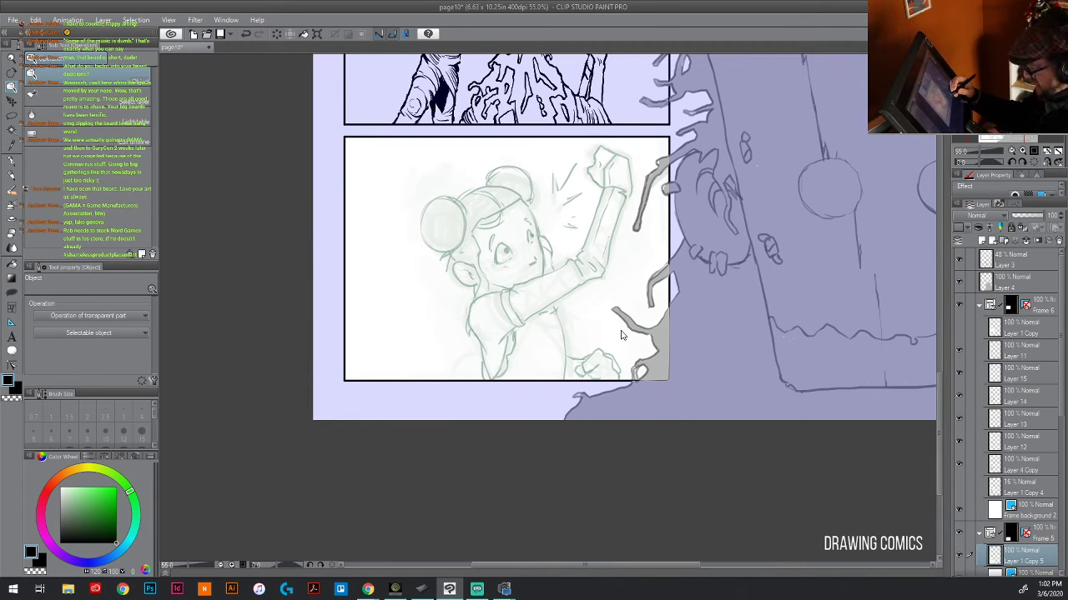
mouse_move(620, 333)
left_mouse_down()
mouse_move(631, 419)
mouse_move(634, 346)
left_mouse_up()
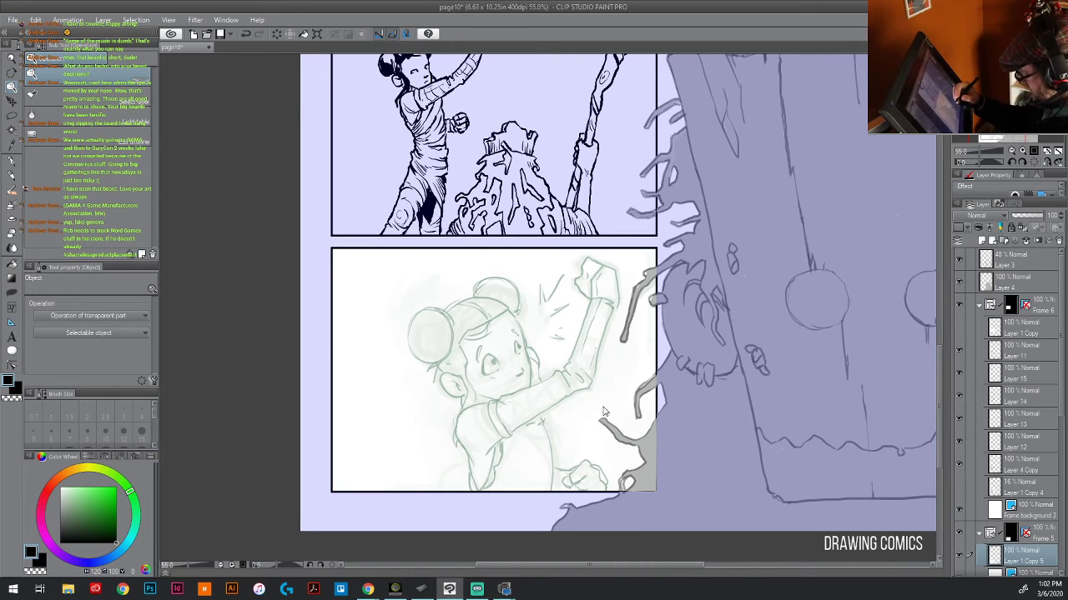
key("p")
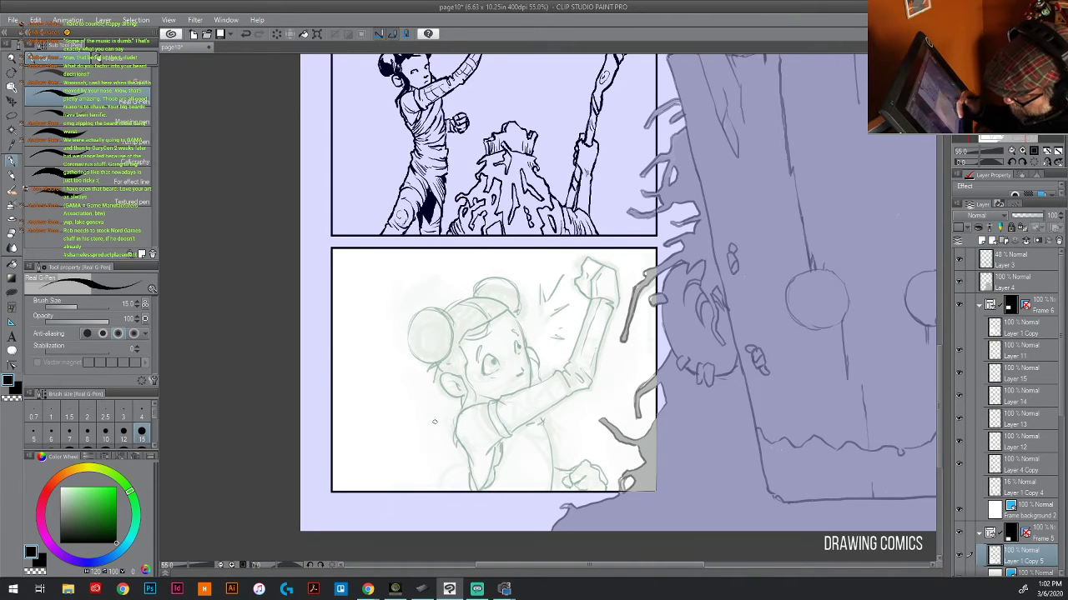
left_click(964, 563)
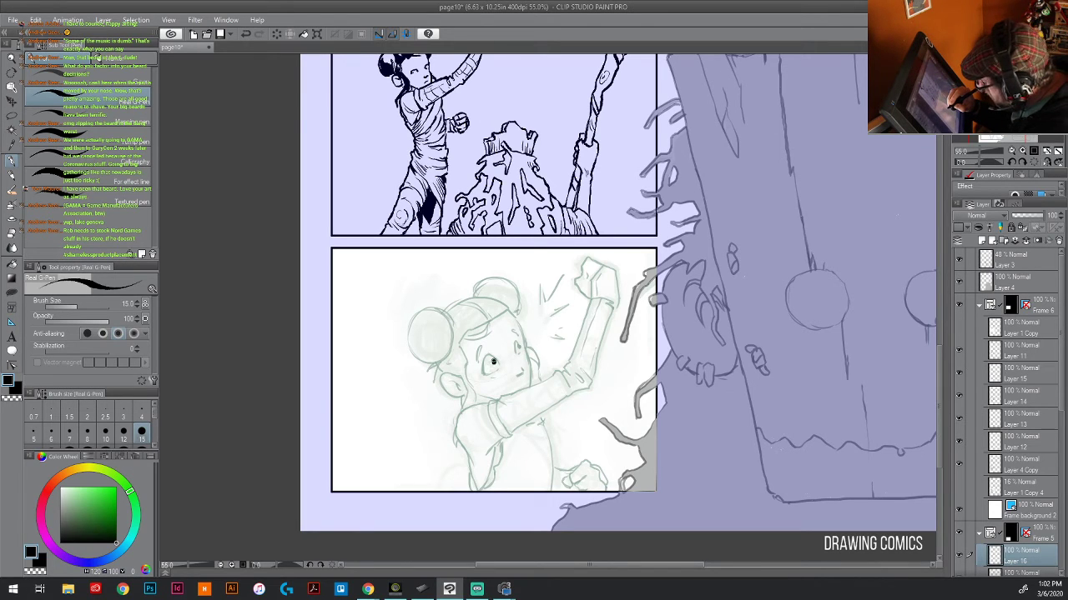
- Ink the girl's eyes, eyebrows, mouth, front hairline and ear over the sketch in the bottom-left panel
mouse_move(493, 360)
left_mouse_down()
mouse_move(483, 377)
mouse_move(491, 359)
mouse_move(519, 354)
mouse_move(518, 337)
mouse_move(480, 365)
mouse_move(524, 367)
mouse_move(497, 377)
left_mouse_up()
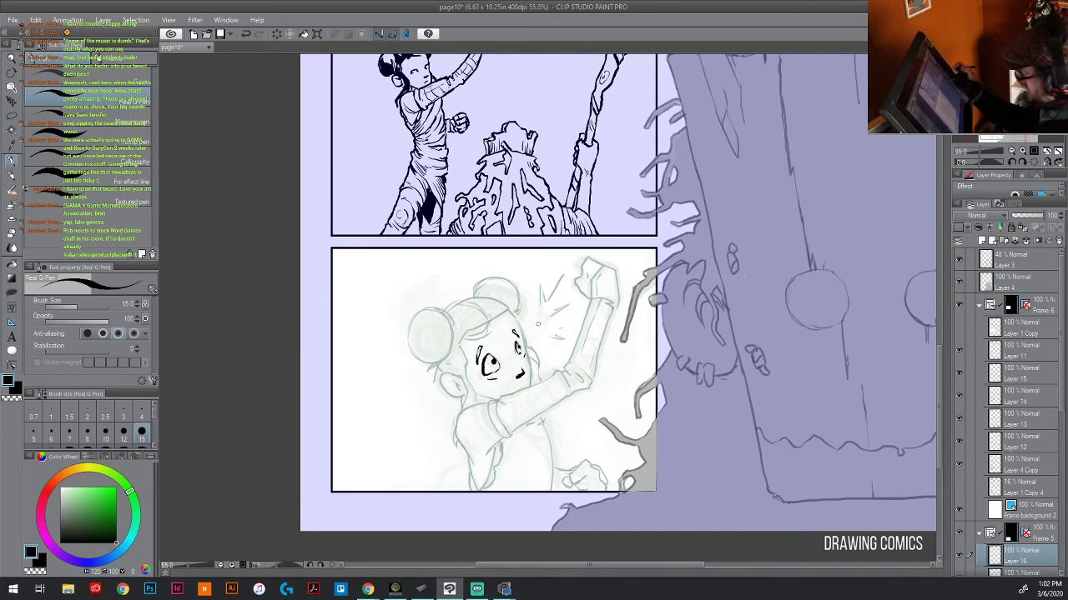
mouse_move(462, 339)
left_mouse_down()
mouse_move(490, 321)
mouse_move(464, 338)
mouse_move(477, 405)
mouse_move(468, 391)
mouse_move(458, 415)
left_mouse_up()
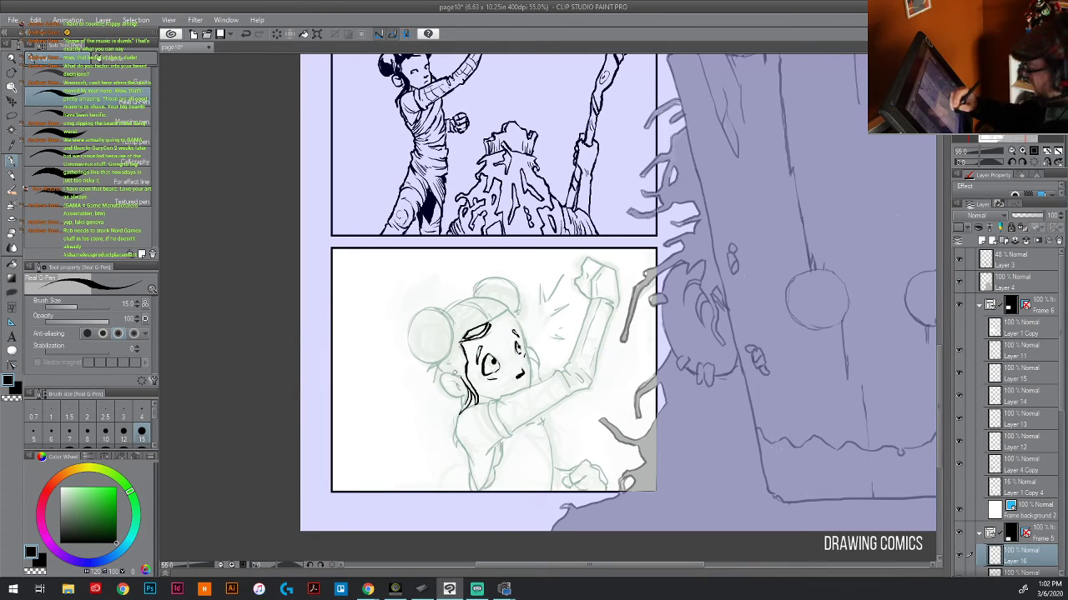
mouse_move(462, 372)
left_mouse_down()
mouse_move(441, 377)
mouse_move(456, 398)
mouse_move(460, 382)
left_mouse_up()
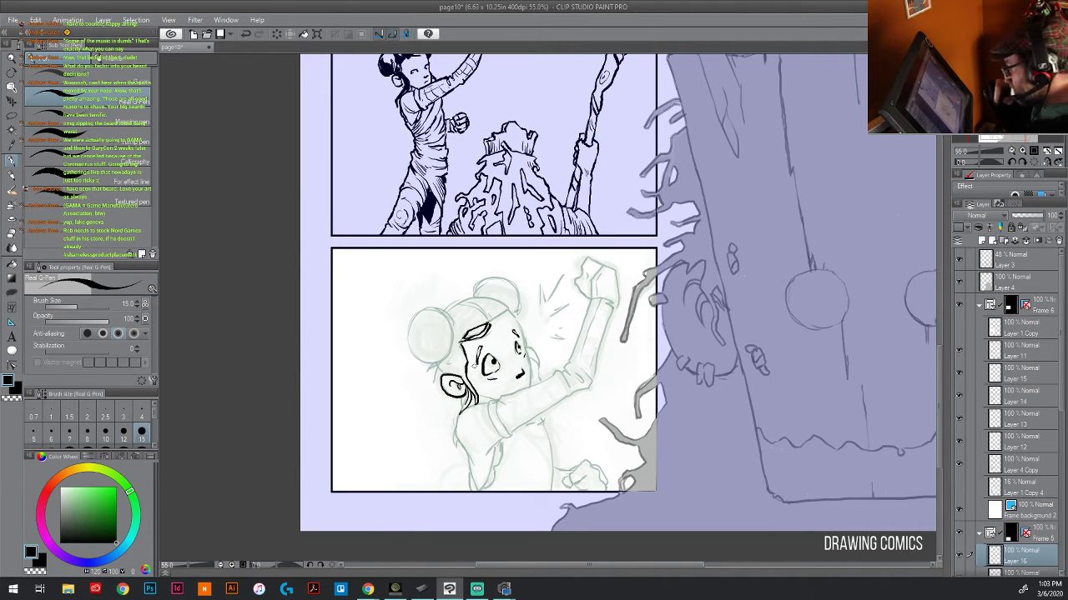
- Ink both hair buns, the crown and loose strands of hair, and the contour of the girl's face
mouse_move(422, 309)
left_mouse_down()
mouse_move(407, 349)
mouse_move(440, 364)
mouse_move(454, 337)
mouse_move(434, 312)
mouse_move(410, 329)
mouse_move(412, 349)
left_mouse_up()
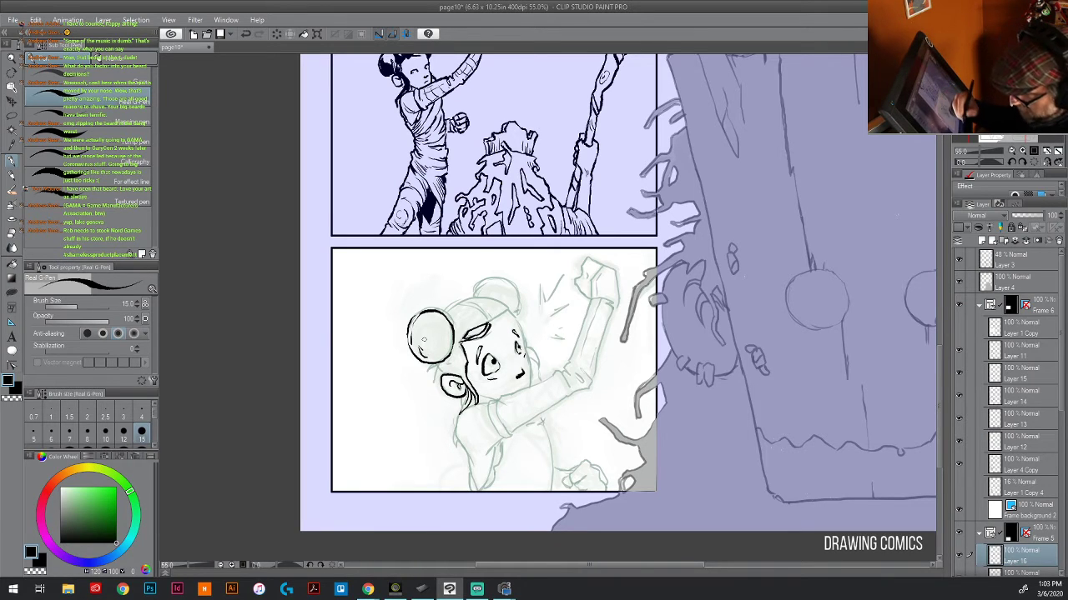
mouse_move(424, 350)
left_mouse_down()
mouse_move(433, 353)
mouse_move(447, 322)
mouse_move(420, 339)
mouse_move(427, 327)
mouse_move(433, 348)
mouse_move(421, 359)
mouse_move(444, 383)
left_mouse_up()
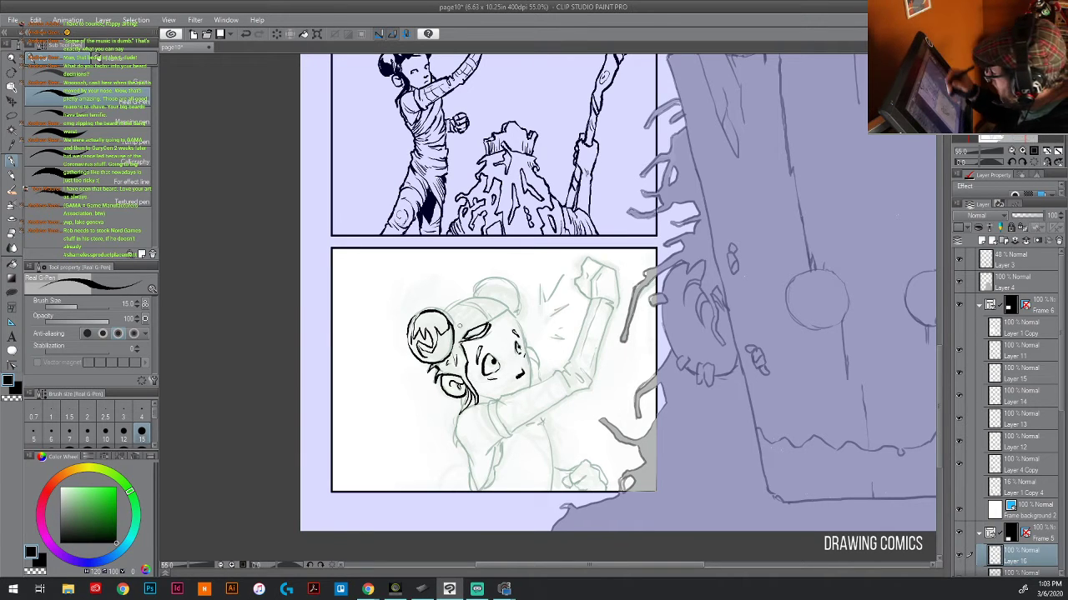
left_click_drag(509, 311, 526, 344)
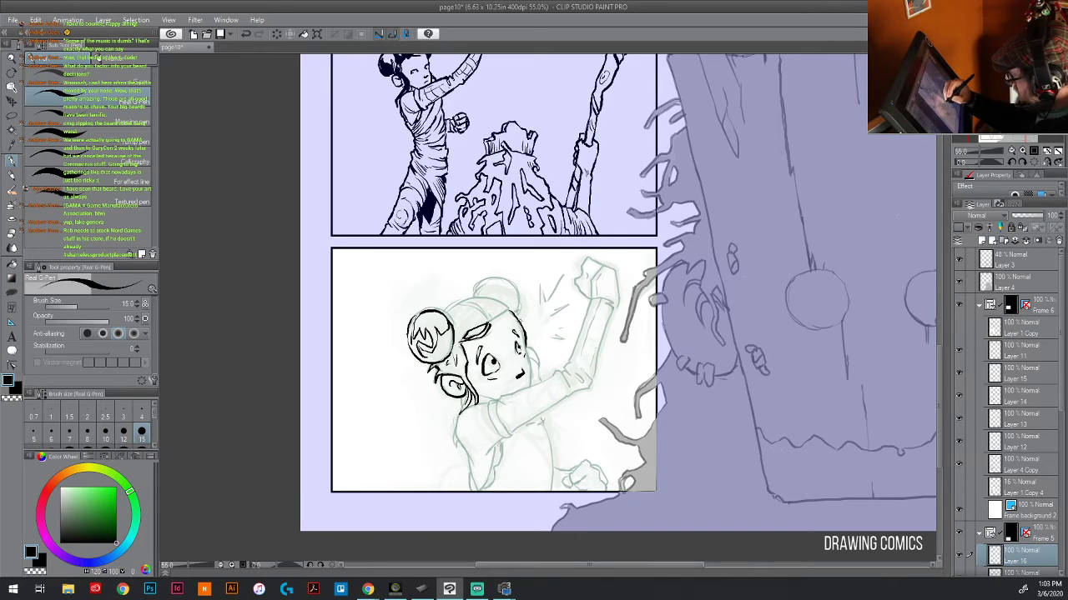
left_click_drag(510, 312, 531, 389)
left_click_drag(524, 343, 538, 372)
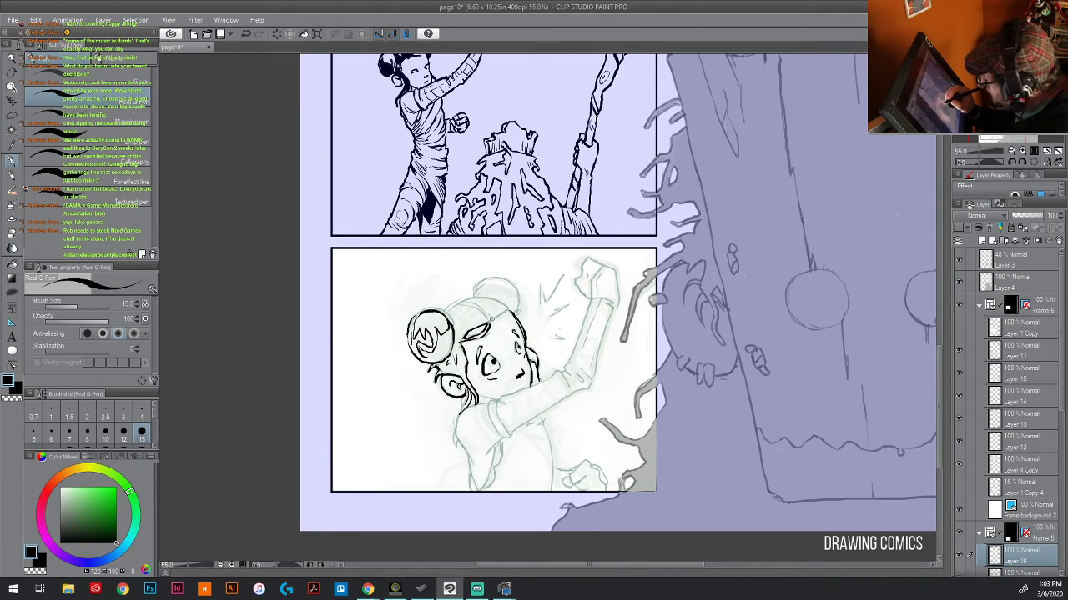
left_click_drag(488, 322, 512, 305)
mouse_move(442, 314)
left_mouse_down()
mouse_move(464, 298)
mouse_move(502, 304)
mouse_move(471, 297)
mouse_move(458, 300)
mouse_move(493, 321)
mouse_move(471, 301)
mouse_move(523, 309)
mouse_move(499, 279)
mouse_move(523, 299)
mouse_move(517, 318)
mouse_move(502, 291)
mouse_move(513, 301)
mouse_move(515, 286)
left_mouse_up()
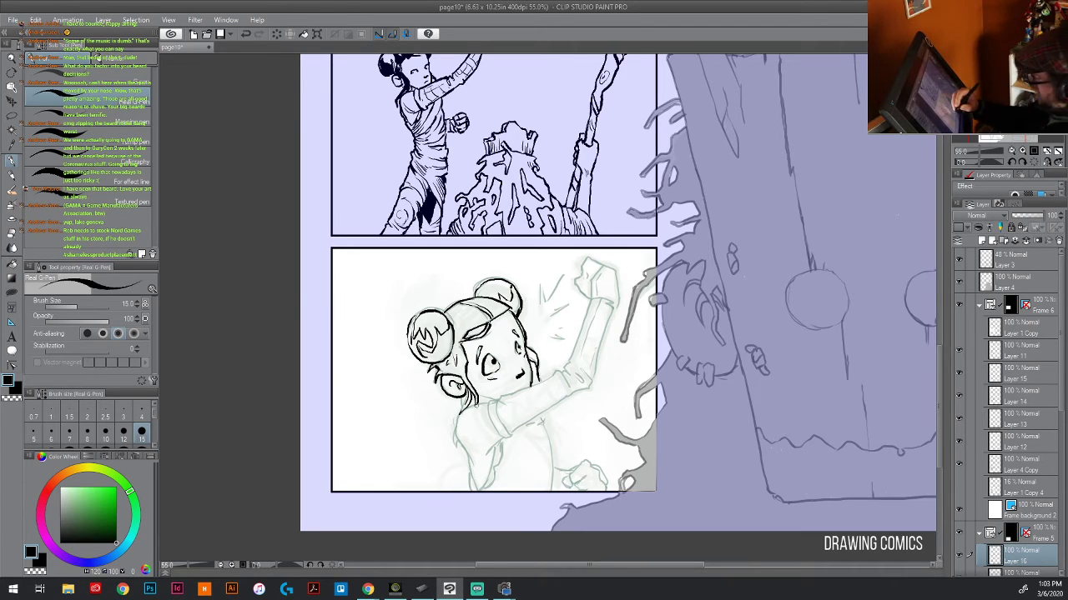
left_click_drag(476, 393, 493, 401)
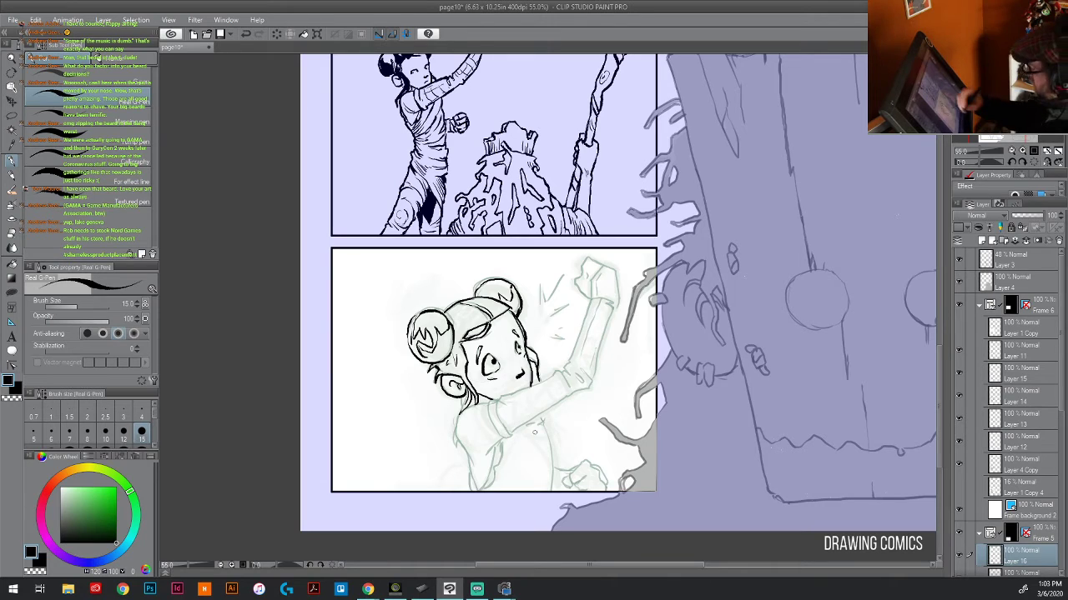
- Ink the outline of the raised arm, including the forearm, elbow folds, upper arm and shoulder cuff
mouse_move(571, 372)
left_mouse_down()
mouse_move(565, 393)
mouse_move(555, 380)
mouse_move(559, 391)
mouse_move(572, 380)
mouse_move(594, 271)
mouse_move(607, 262)
mouse_move(618, 288)
mouse_move(602, 314)
mouse_move(619, 310)
mouse_move(621, 285)
left_mouse_up()
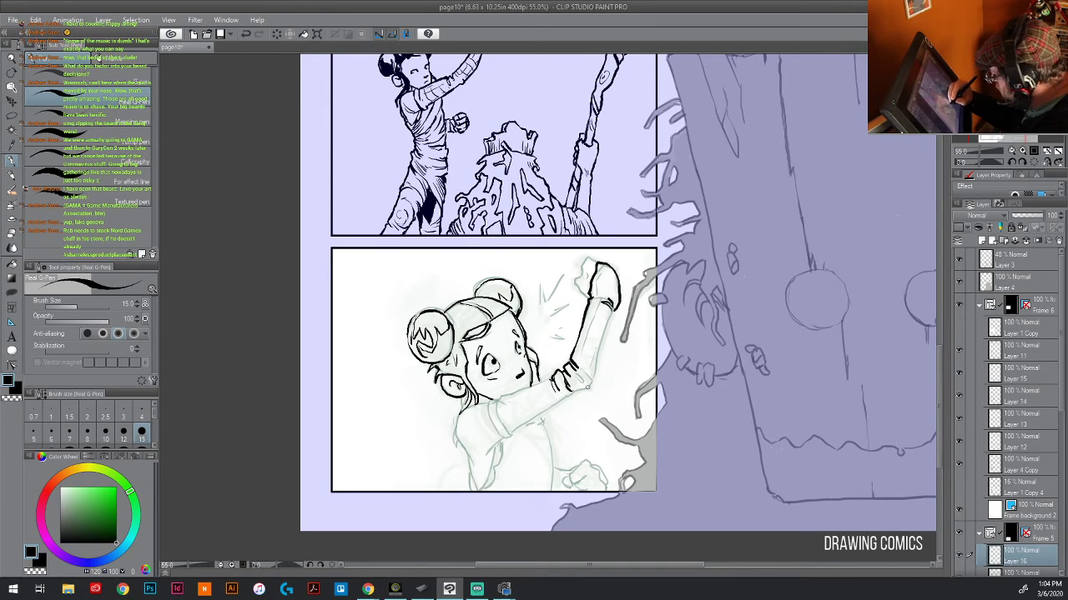
mouse_move(577, 392)
left_mouse_down()
mouse_move(592, 380)
mouse_move(583, 372)
mouse_move(612, 312)
left_mouse_up()
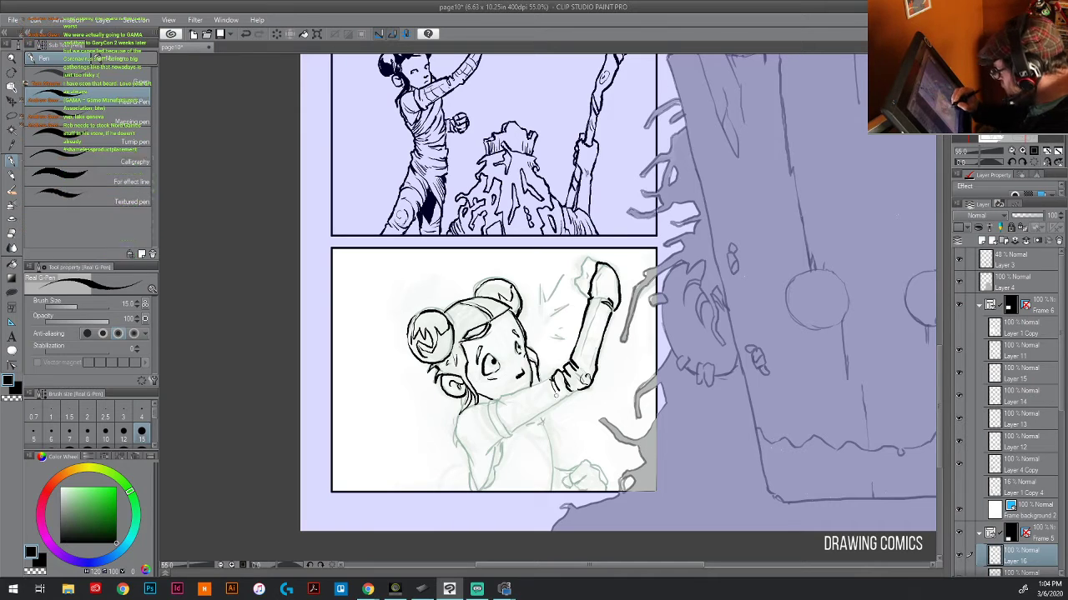
left_click_drag(499, 435, 572, 396)
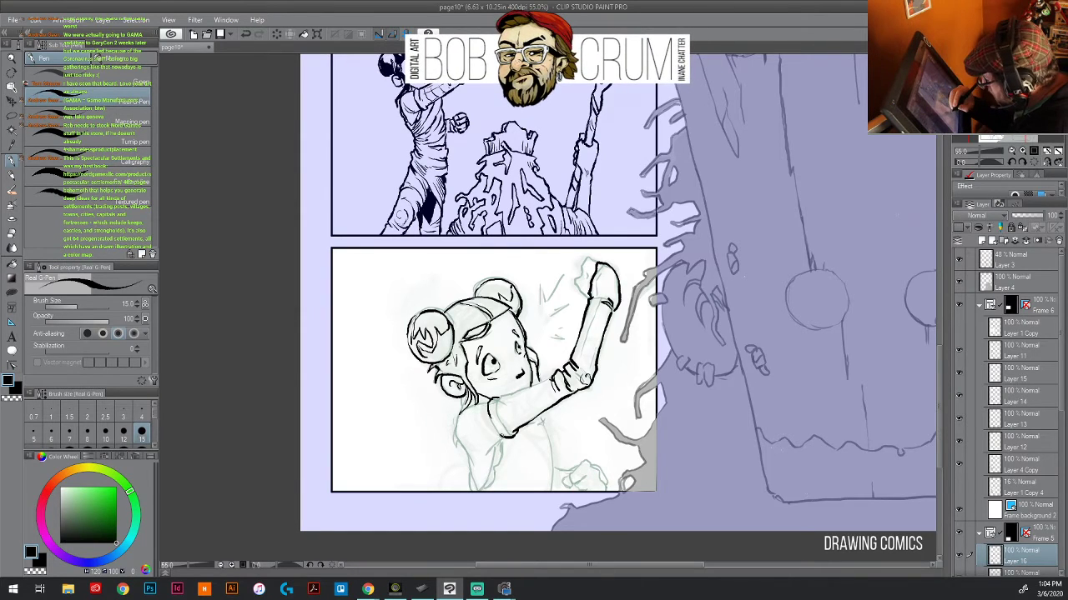
left_click_drag(490, 420, 504, 439)
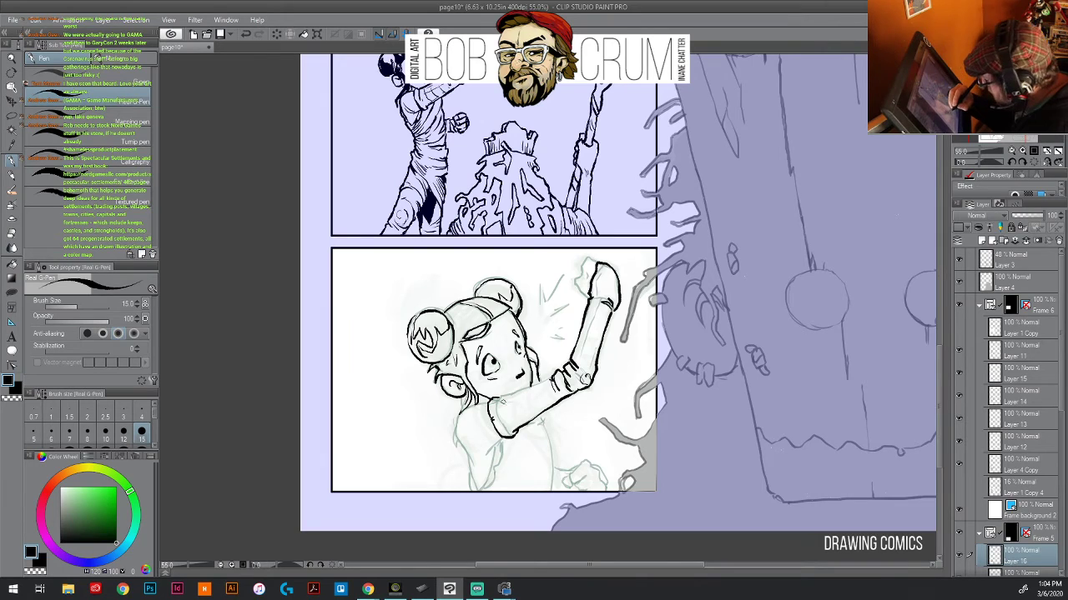
mouse_move(506, 397)
left_mouse_down()
mouse_move(495, 405)
mouse_move(509, 434)
left_mouse_up()
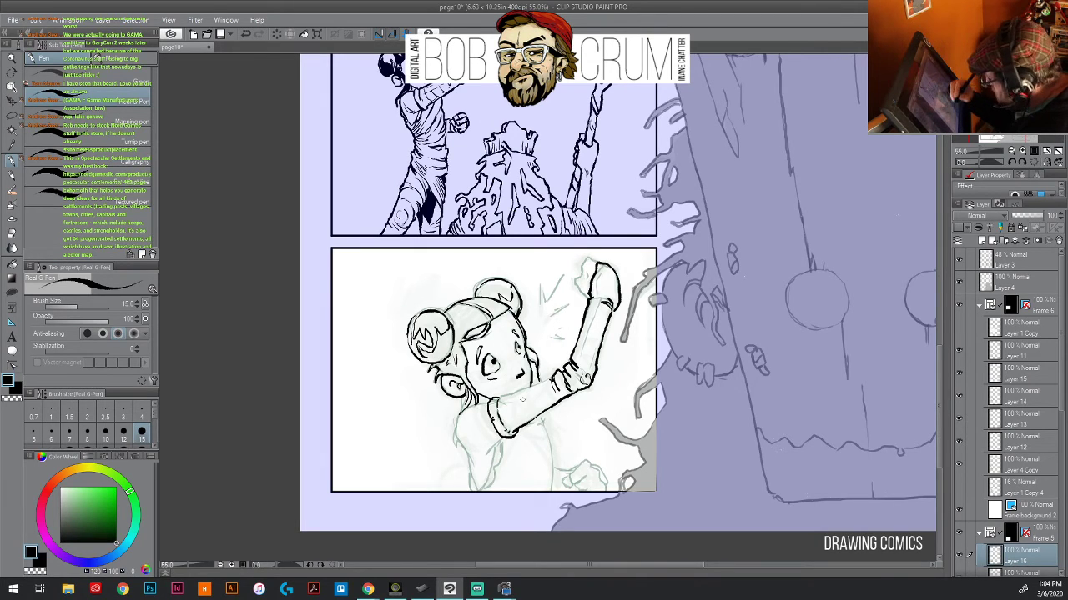
- Add the top edge, bands and inner detail lines along the raised arm's upper arm and forearm
mouse_move(541, 374)
left_mouse_down()
mouse_move(551, 384)
mouse_move(494, 402)
left_mouse_up()
mouse_move(547, 379)
left_mouse_down()
mouse_move(561, 397)
mouse_move(522, 417)
mouse_move(543, 403)
left_mouse_up()
left_click_drag(541, 407, 554, 398)
mouse_move(512, 429)
left_mouse_down()
mouse_move(525, 419)
mouse_move(517, 402)
mouse_move(541, 392)
left_mouse_up()
mouse_move(532, 396)
left_mouse_down()
mouse_move(583, 361)
mouse_move(600, 271)
left_mouse_up()
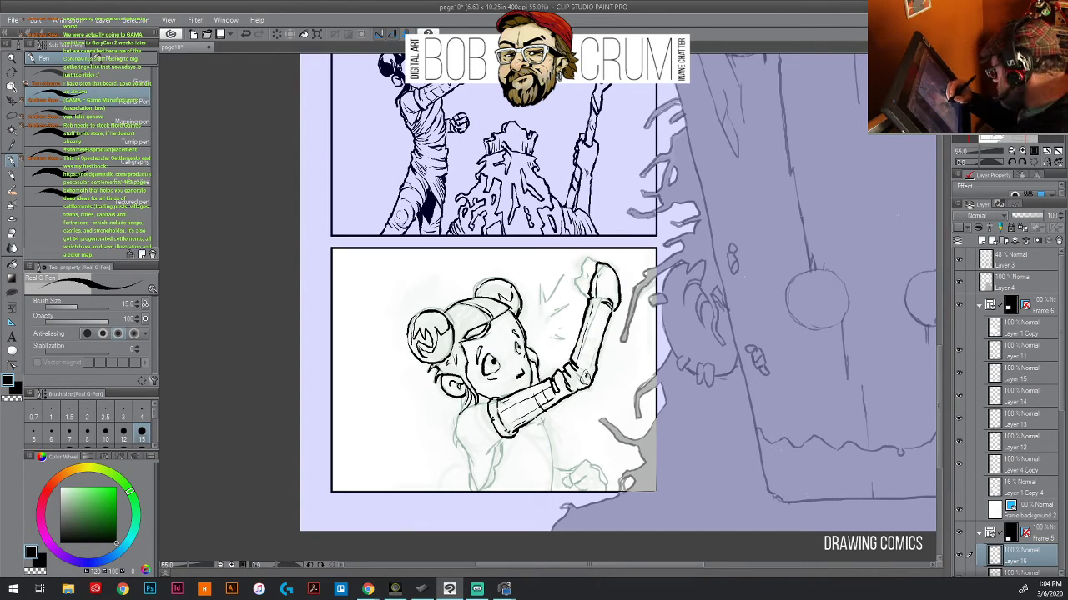
left_click_drag(583, 374, 615, 300)
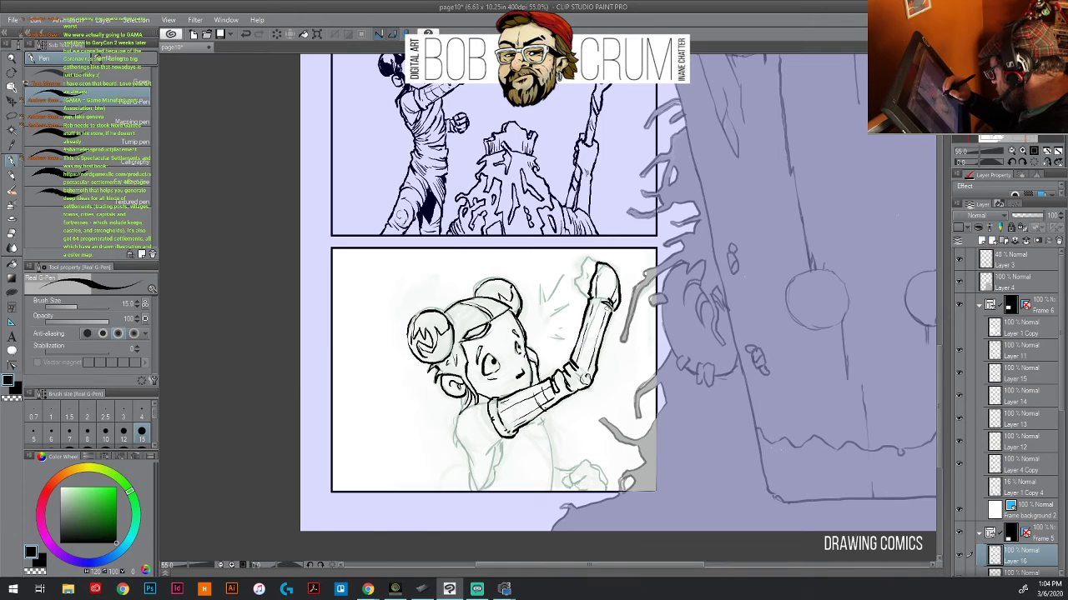
left_click_drag(572, 388, 553, 375)
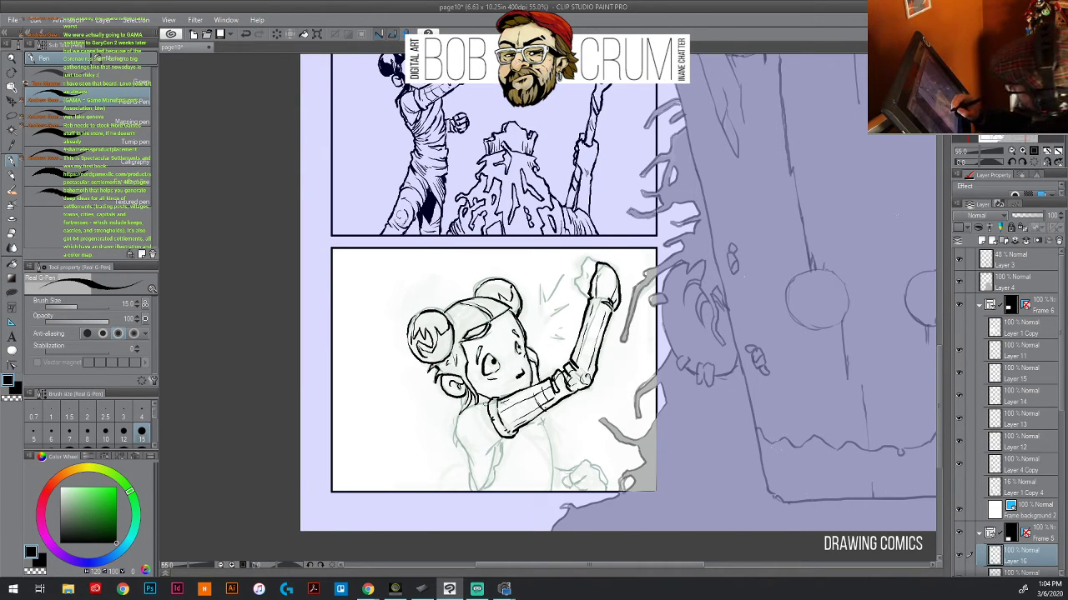
- Ink the girl's shoulder, back, ragged sleeve edge and the front of her torso down to the panel border
left_click_drag(491, 401, 454, 419)
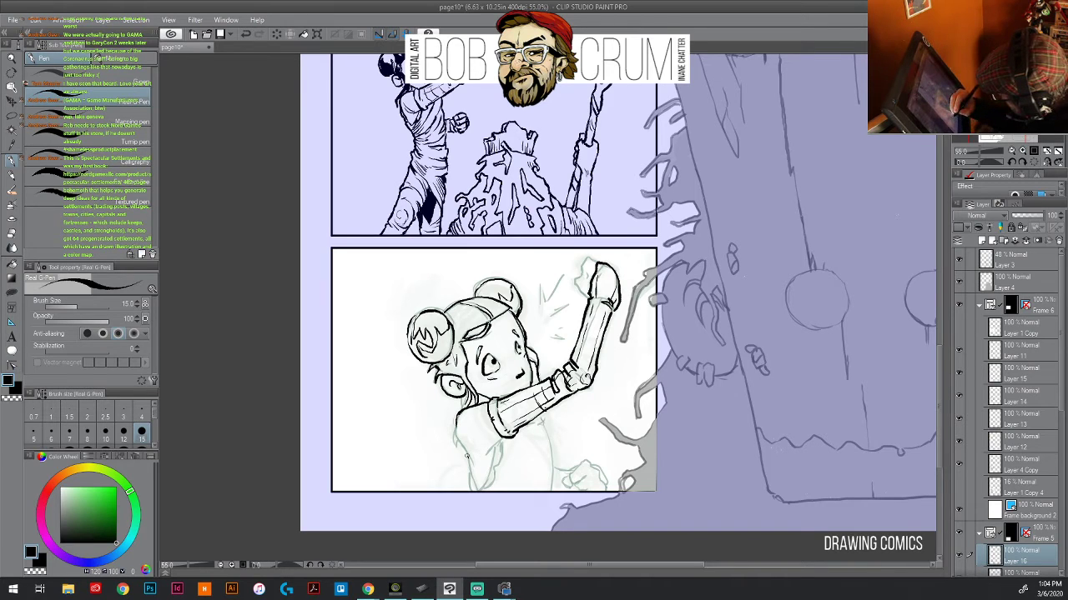
left_click_drag(467, 457, 455, 419)
left_click_drag(474, 456, 465, 480)
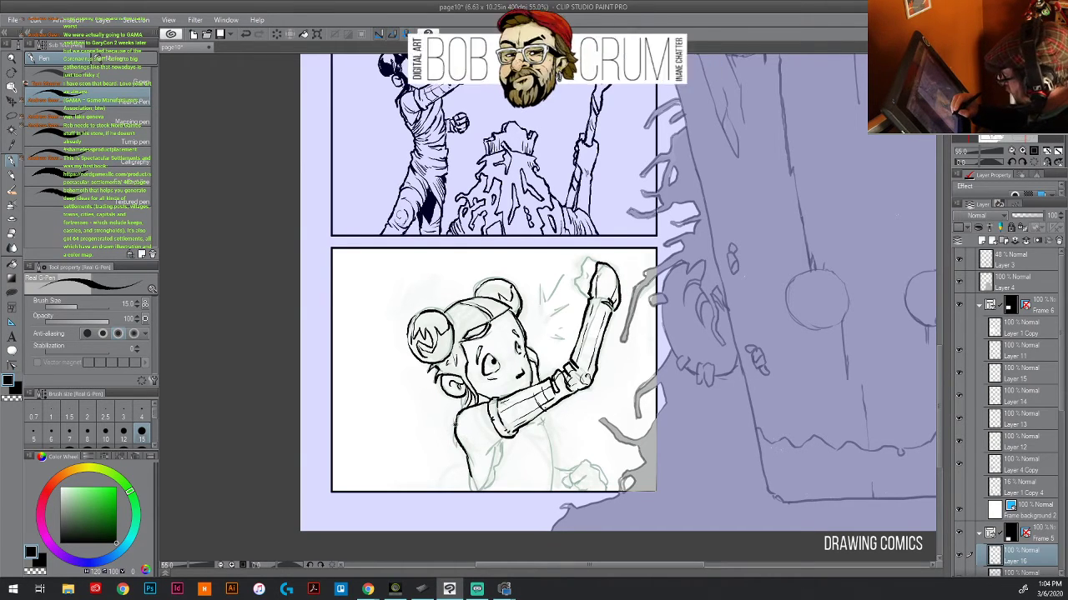
mouse_move(471, 400)
left_mouse_down()
mouse_move(447, 448)
mouse_move(479, 461)
mouse_move(494, 447)
mouse_move(486, 477)
mouse_move(466, 492)
left_mouse_up()
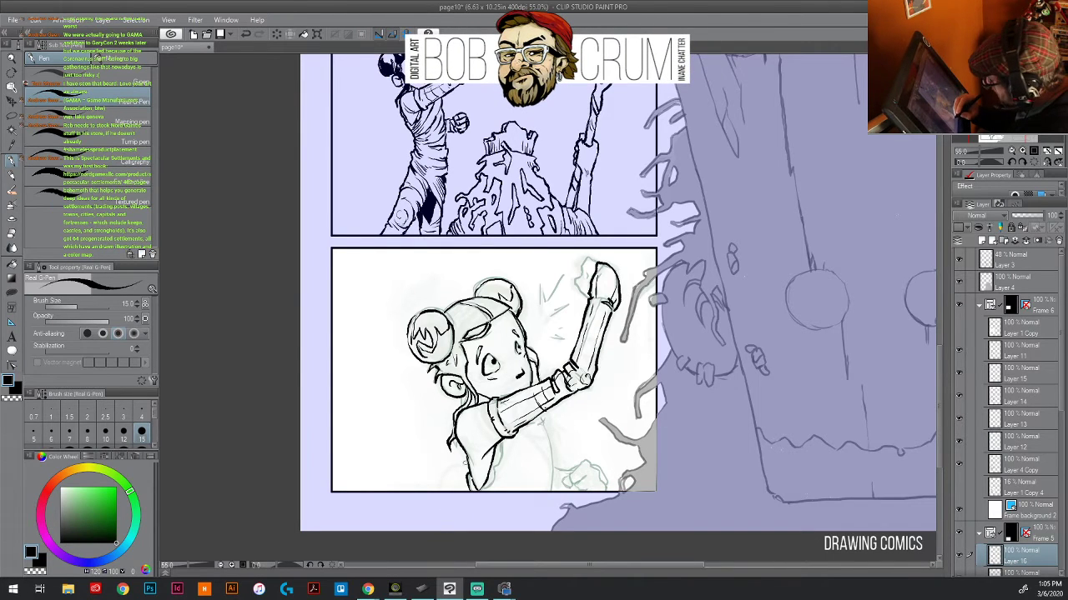
mouse_move(469, 458)
left_mouse_down()
mouse_move(465, 476)
mouse_move(486, 492)
left_mouse_up()
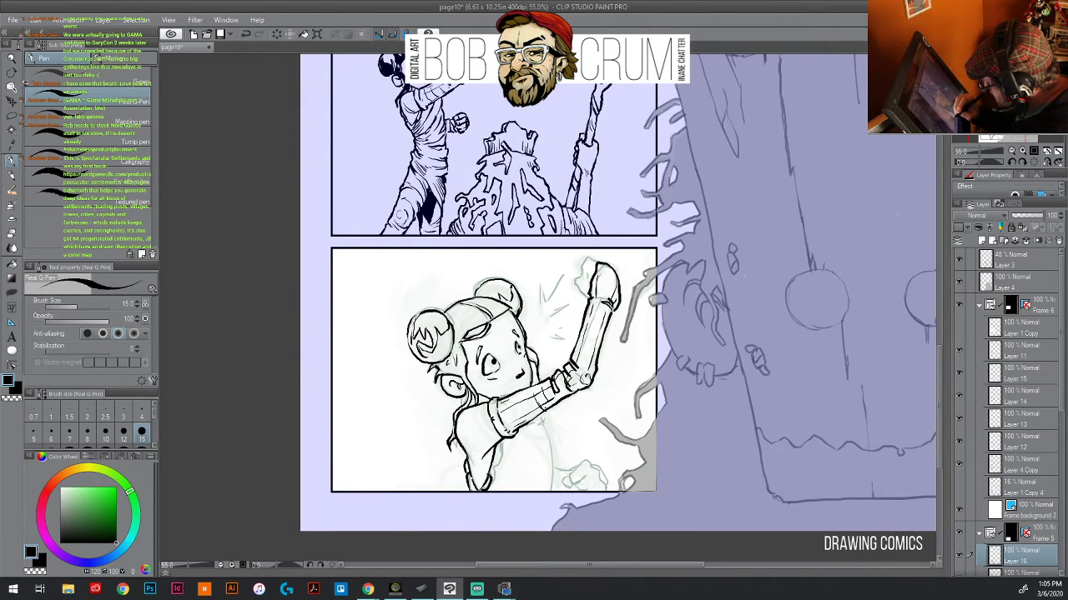
mouse_move(501, 456)
left_mouse_down()
mouse_move(489, 479)
mouse_move(495, 455)
left_mouse_up()
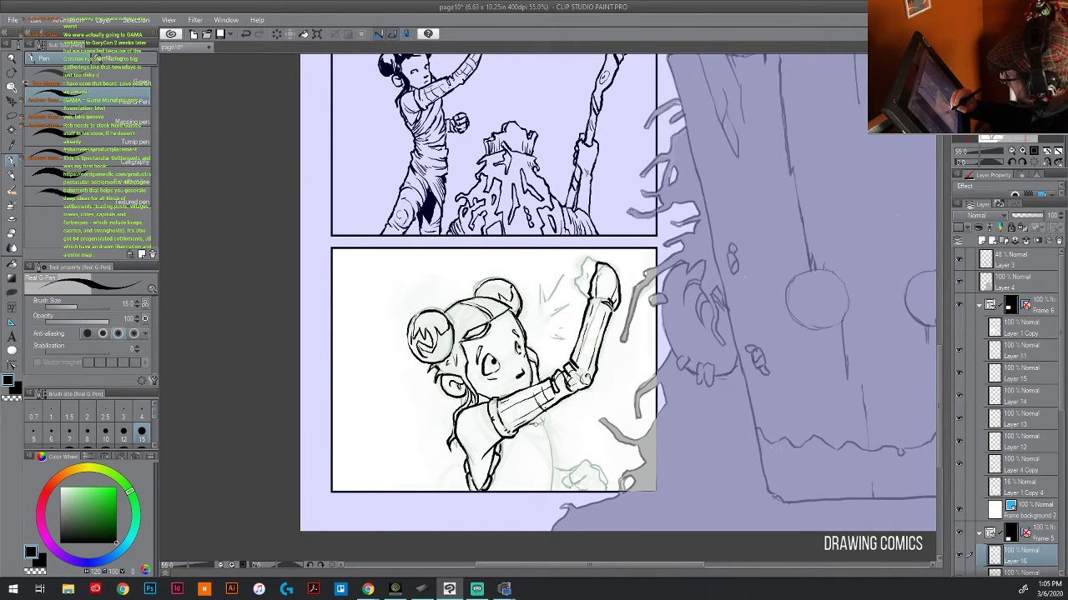
mouse_move(534, 414)
left_mouse_down()
mouse_move(550, 442)
mouse_move(552, 492)
left_mouse_up()
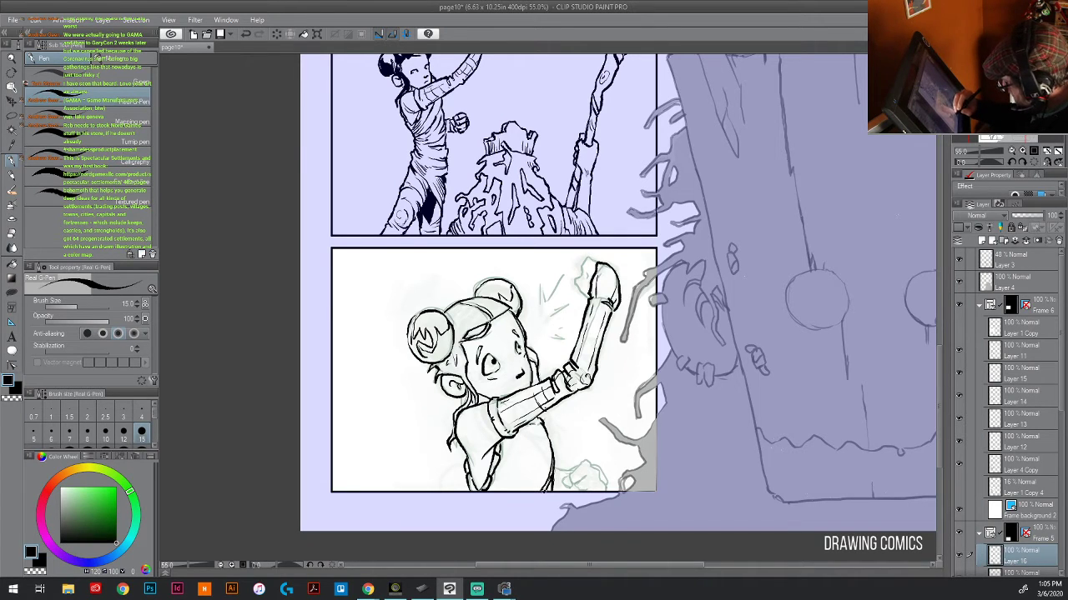
- Ink the lowered fist at the panel's bottom edge, then finish the elbow details and the raised hand
mouse_move(569, 484)
left_mouse_down()
mouse_move(588, 459)
mouse_move(570, 477)
mouse_move(598, 472)
mouse_move(606, 488)
mouse_move(583, 470)
mouse_move(560, 483)
mouse_move(569, 491)
mouse_move(607, 479)
left_mouse_up()
left_click_drag(603, 474, 610, 490)
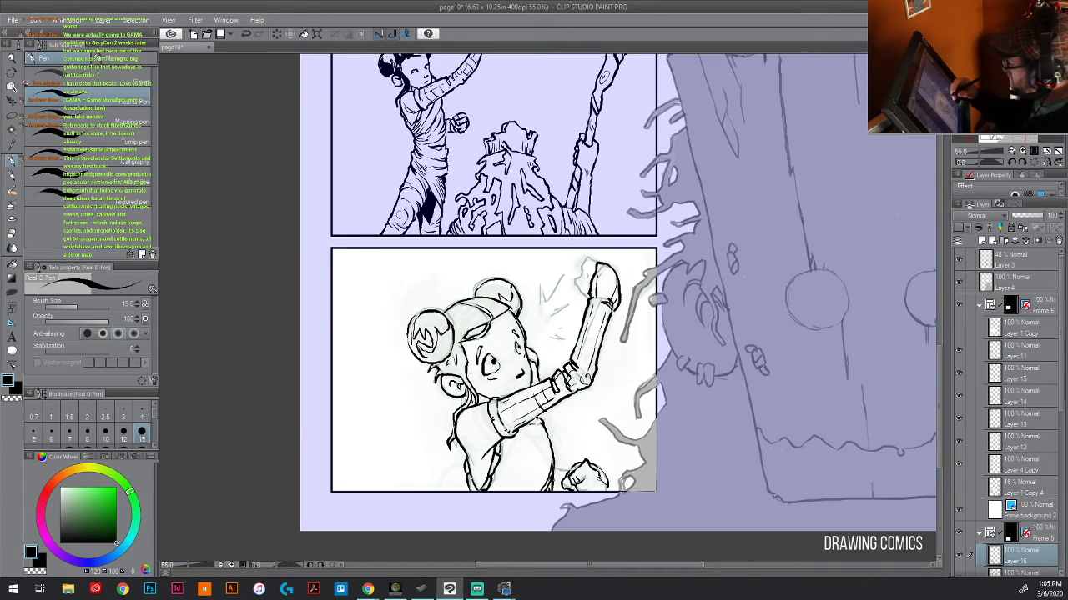
left_click_drag(577, 372, 588, 381)
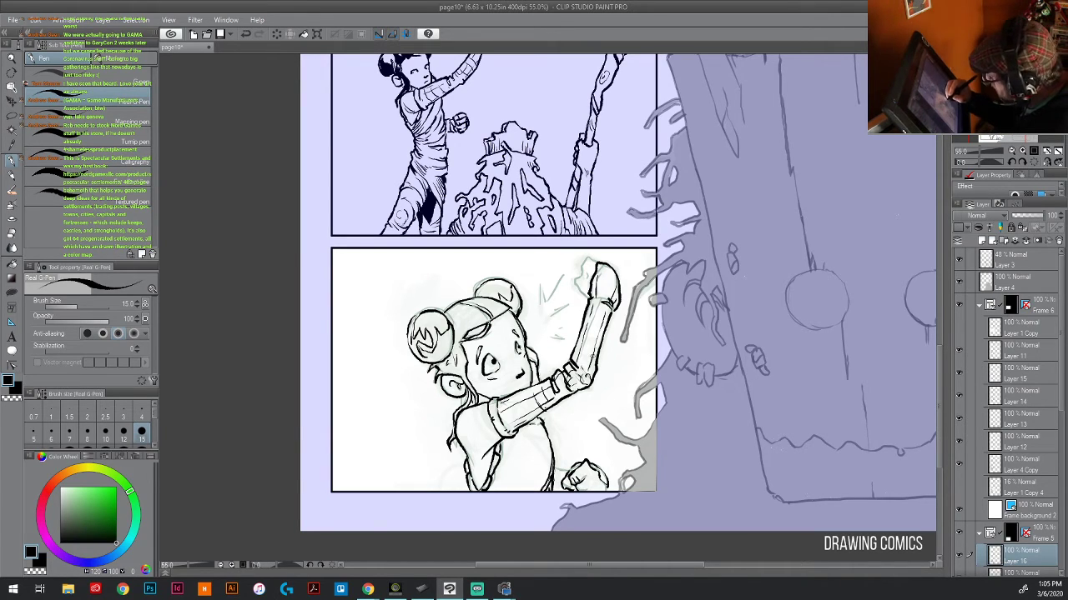
mouse_move(586, 331)
left_mouse_down()
mouse_move(600, 346)
mouse_move(592, 336)
mouse_move(614, 293)
mouse_move(584, 273)
mouse_move(600, 265)
mouse_move(574, 285)
mouse_move(592, 298)
left_mouse_up()
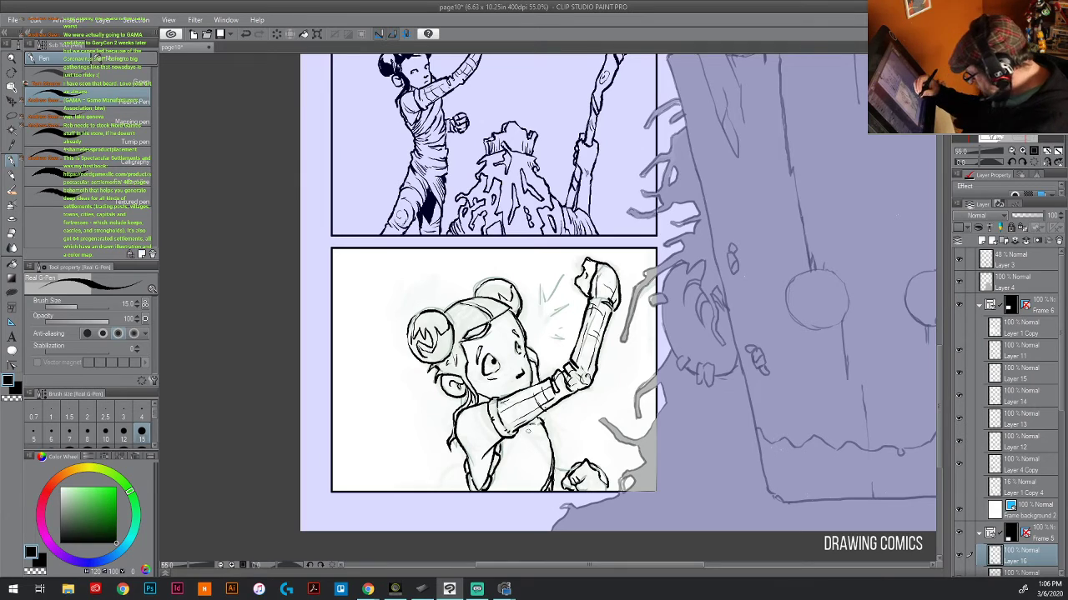
left_click_drag(658, 340, 525, 326)
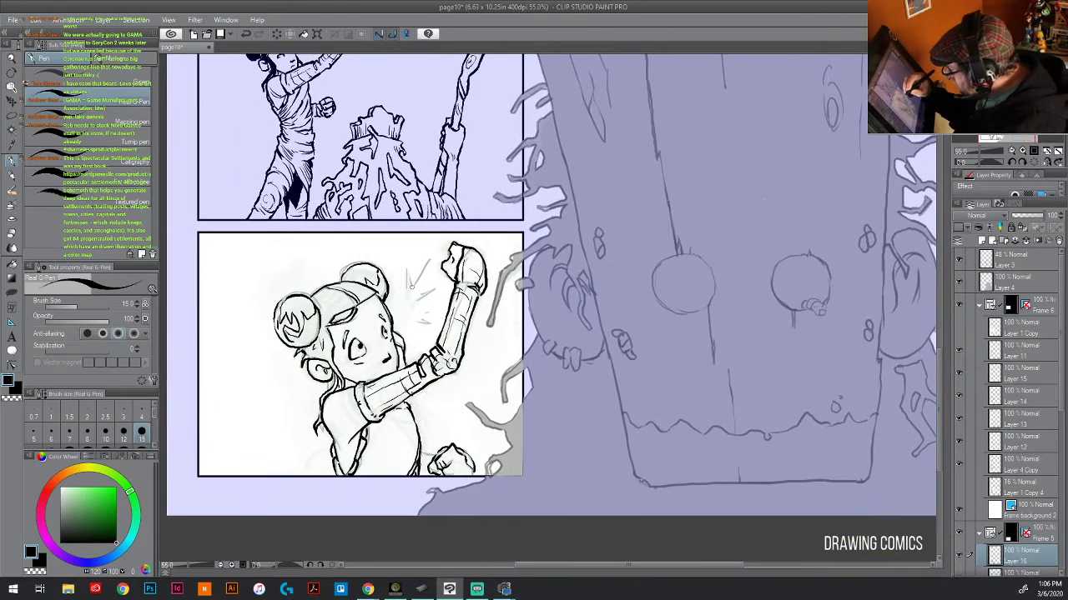
- Ink the short impact lines radiating between the girl's face and her raised fist
mouse_move(409, 268)
left_mouse_down()
mouse_move(402, 289)
mouse_move(414, 290)
mouse_move(430, 255)
left_mouse_up()
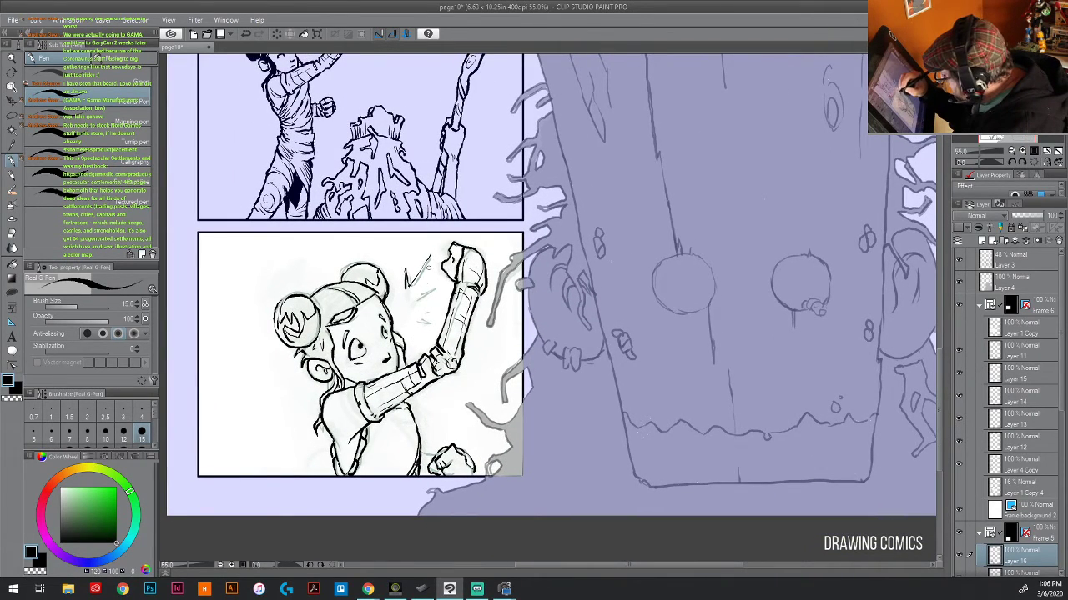
left_click_drag(414, 303, 442, 284)
left_click_drag(425, 292, 442, 282)
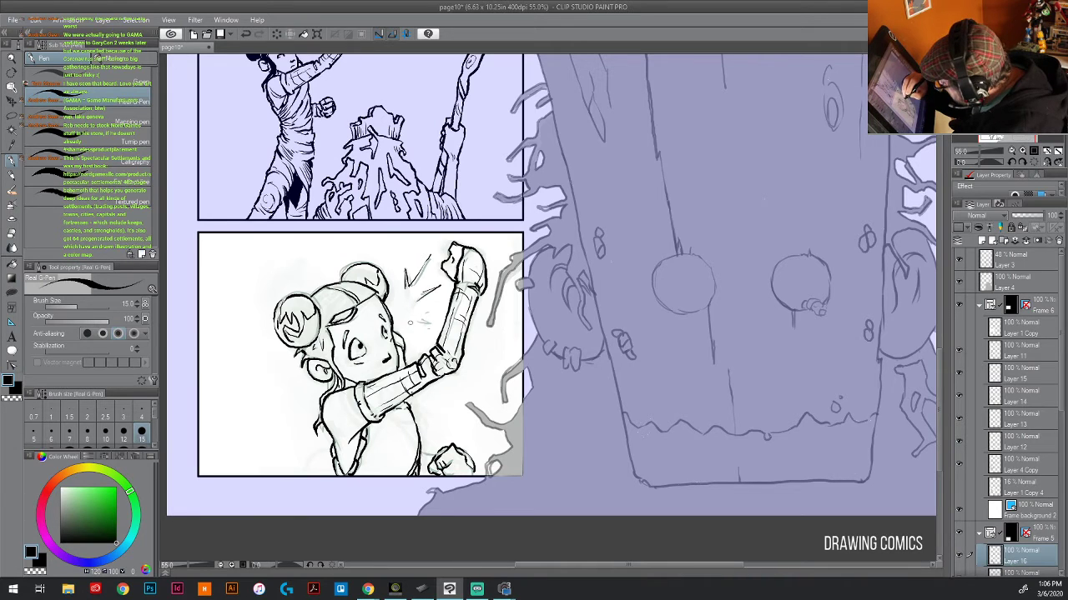
left_click_drag(409, 322, 429, 318)
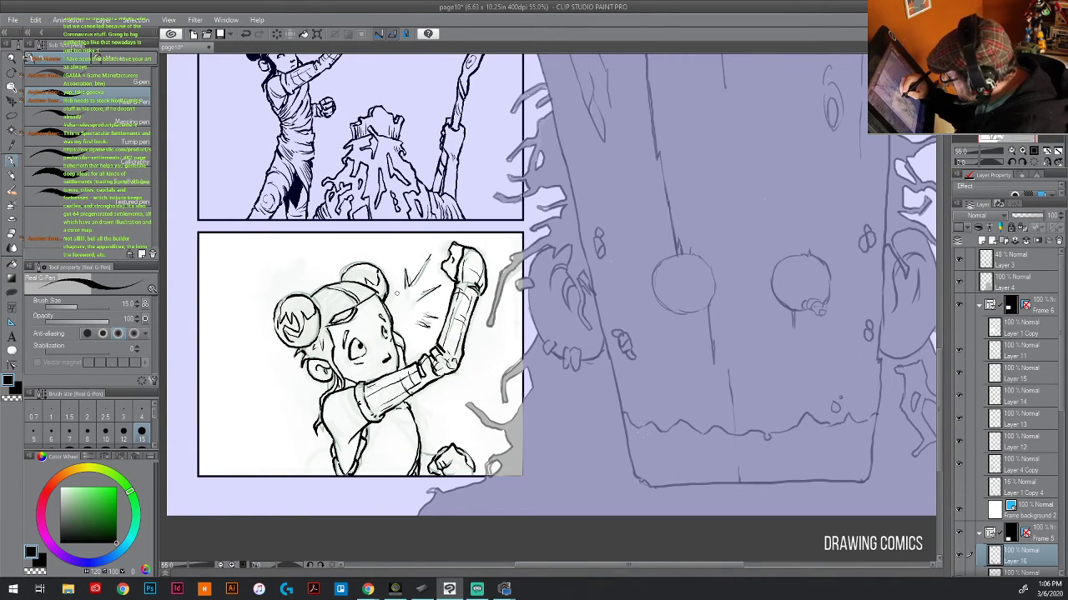
left_click_drag(396, 295, 399, 281)
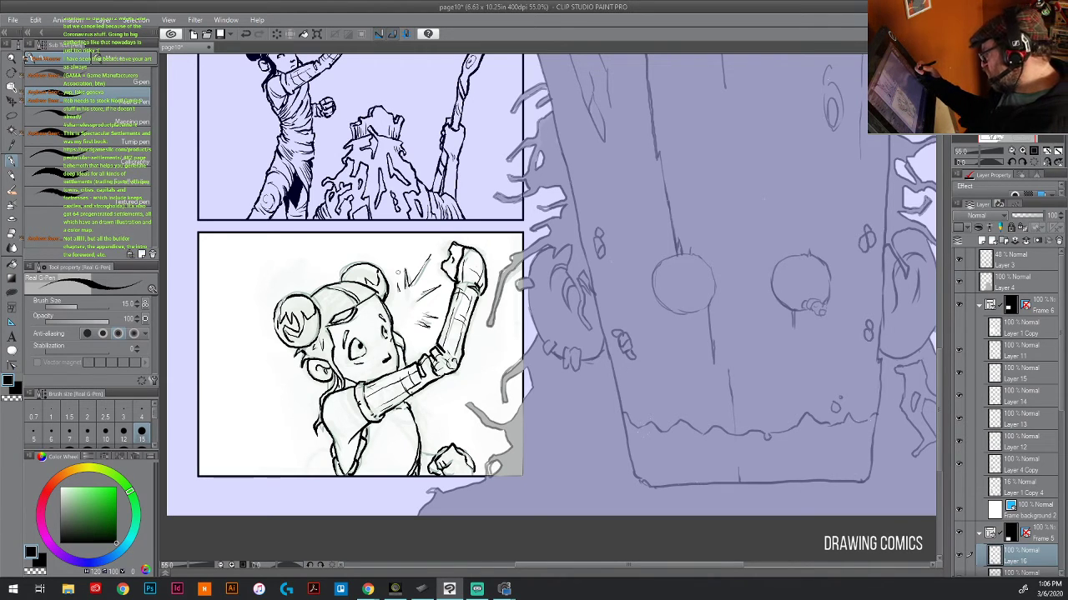
- Add fold lines along the front of the girl's torso above the panel's bottom border
left_click_drag(398, 454, 407, 442)
left_click_drag(412, 433, 414, 425)
left_click_drag(398, 465, 412, 427)
left_click_drag(407, 446, 415, 418)
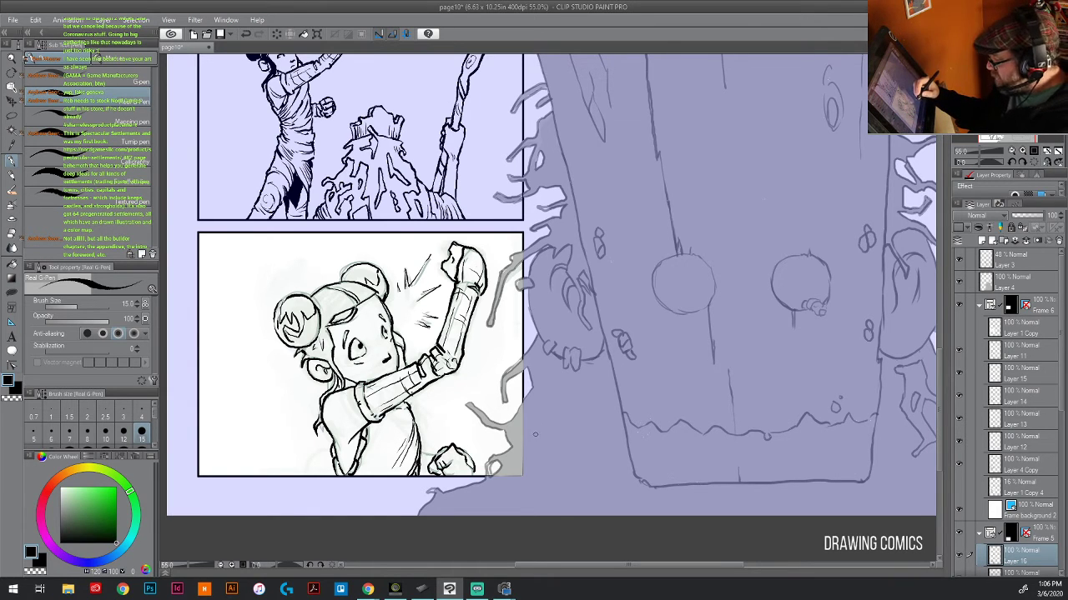
- Fill the girl's rear hair bun with black, leaving the highlight shape white
left_click_drag(493, 458, 596, 269)
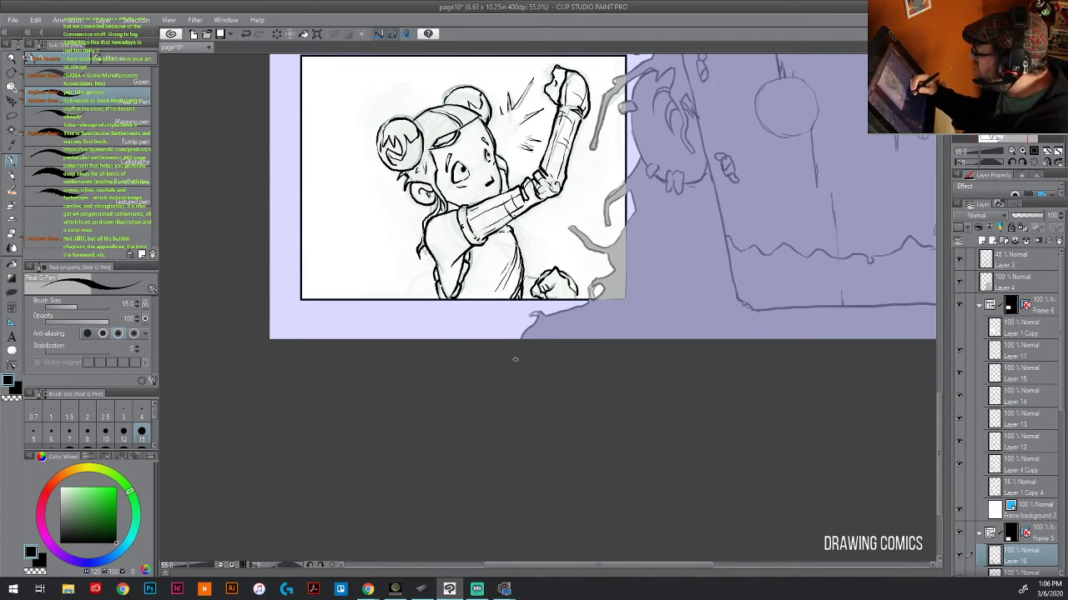
left_click_drag(596, 321, 485, 389)
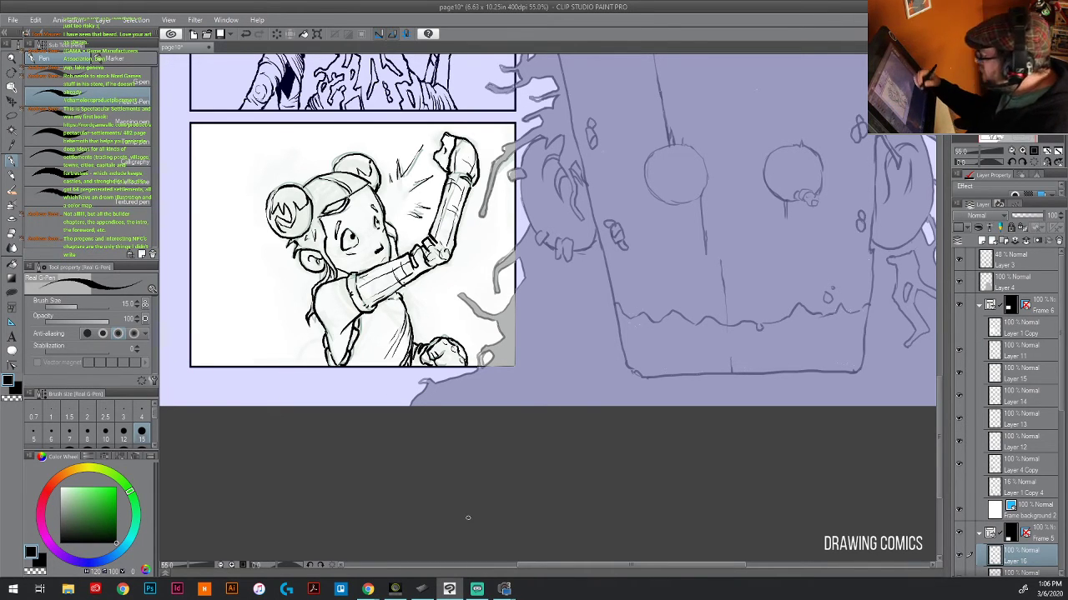
left_click_drag(710, 312, 658, 387)
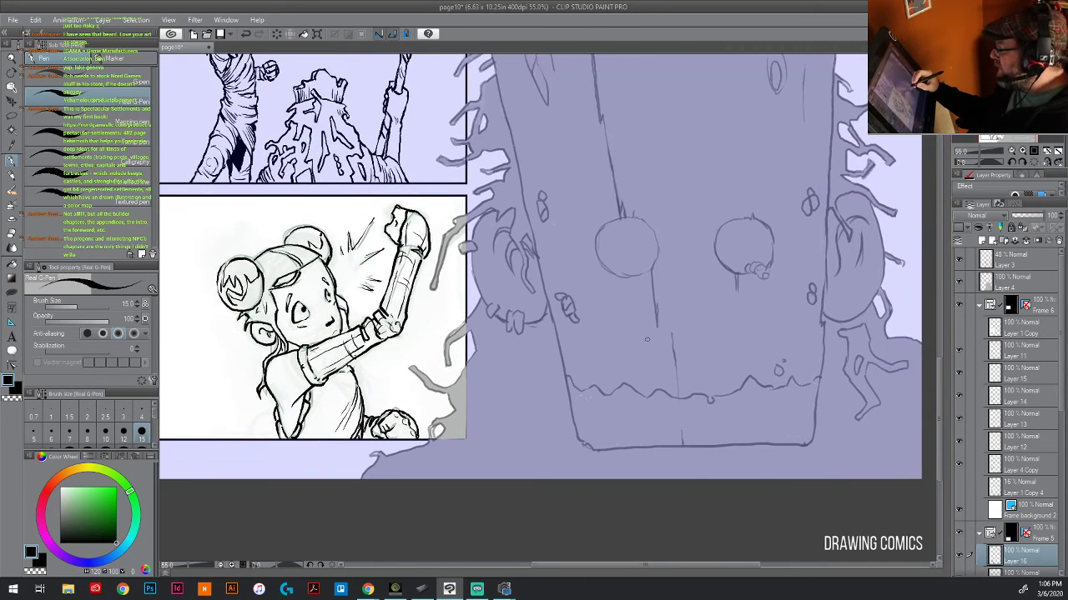
left_click(12, 264)
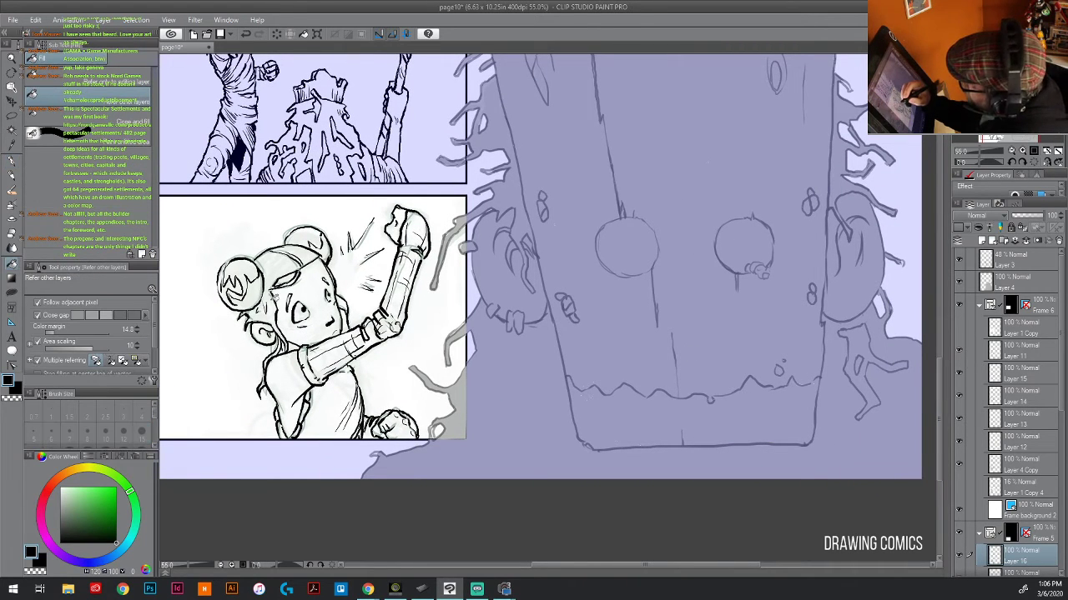
left_click(249, 296)
left_click(229, 290)
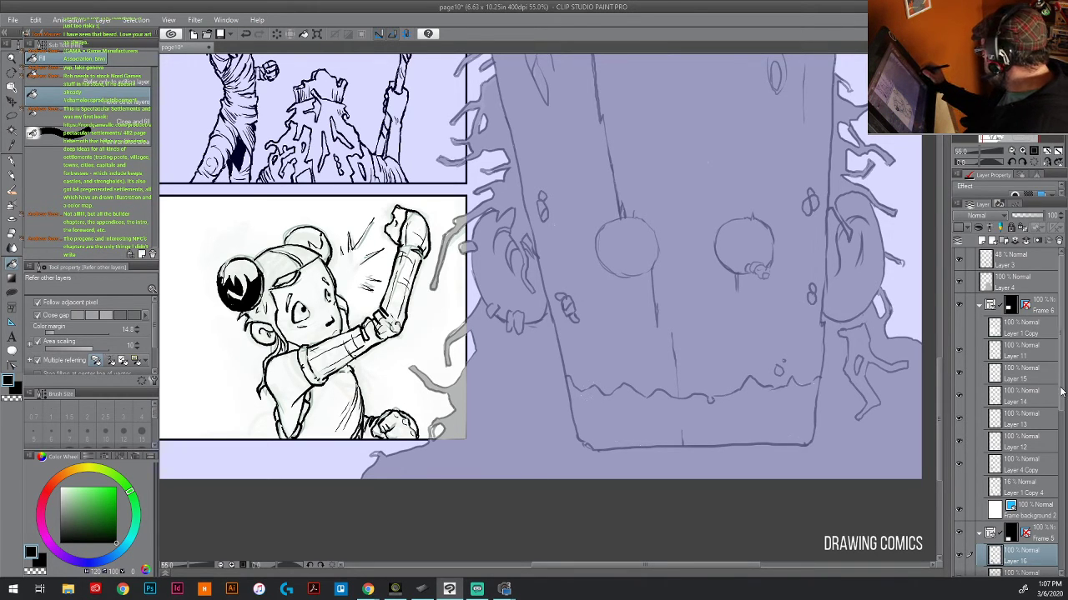
- Hide the sketch layer Layer 1 Copy 5 in Frame 5 and fill the rest of the girl's hair with black
scroll(1035, 476, "down", 5)
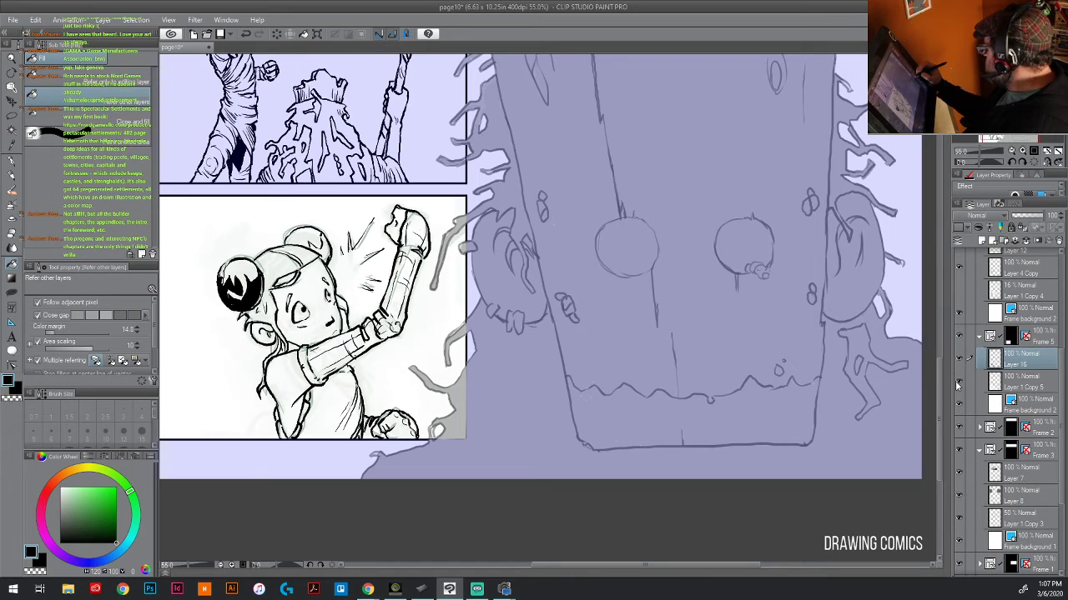
left_click(958, 382)
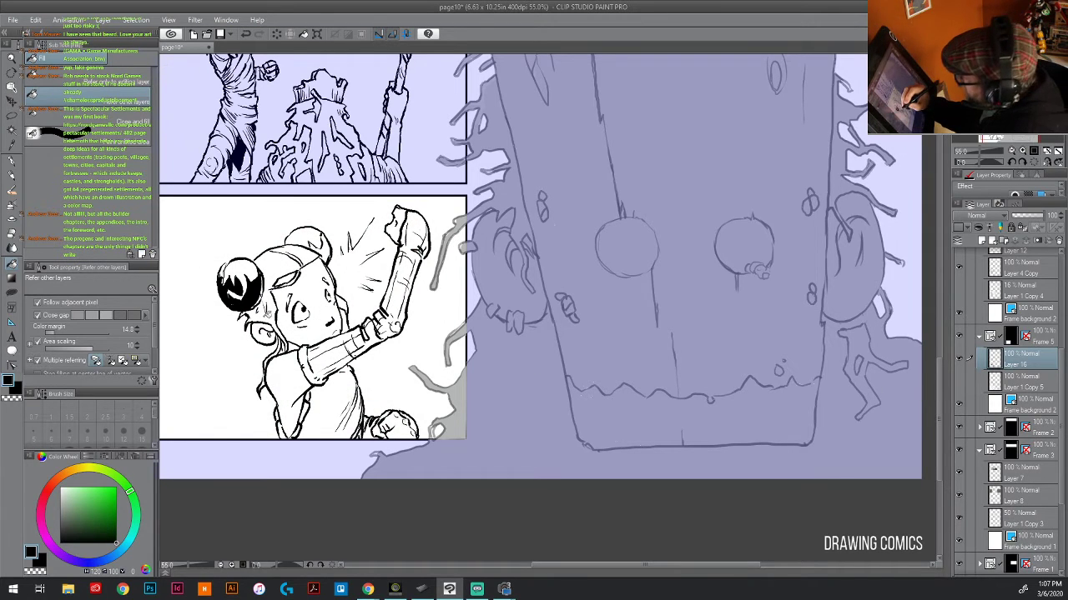
left_click(267, 314)
left_click(309, 252)
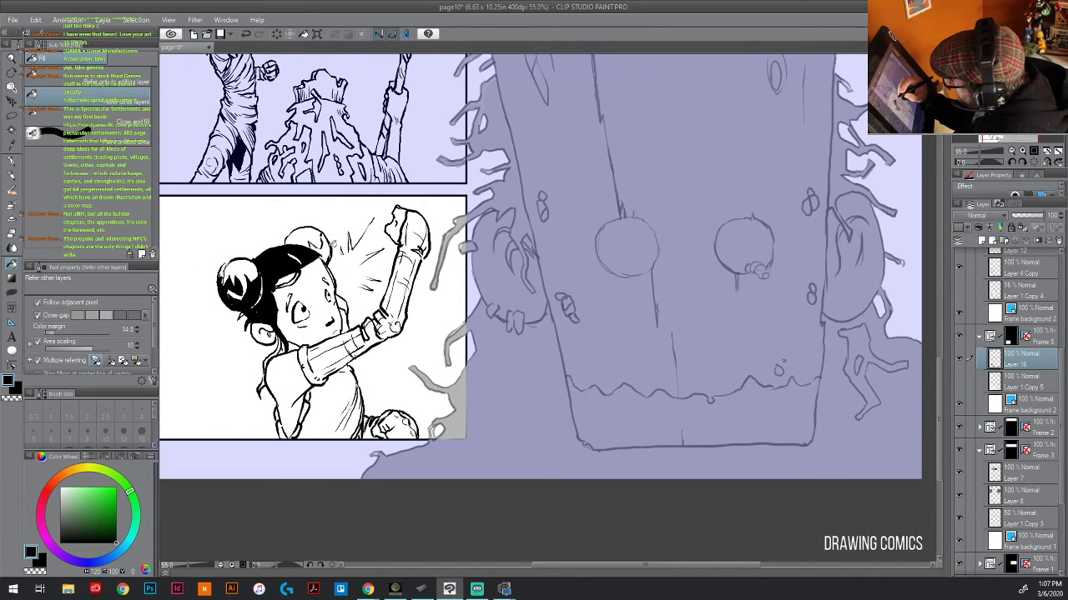
left_click(330, 244)
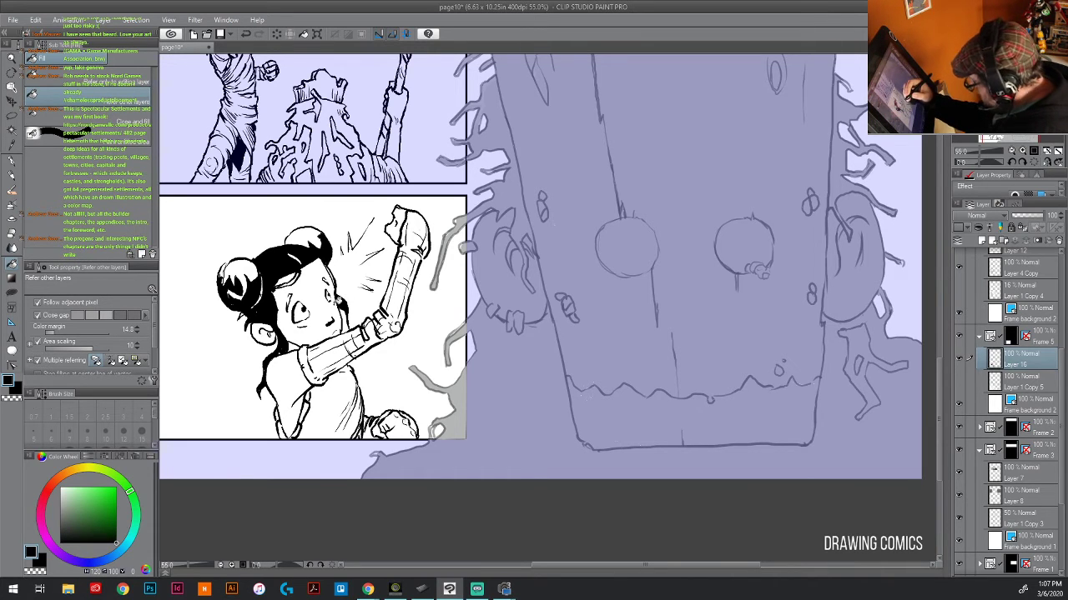
- Ink strand lines in the highlights of both hair buns and touch up the hairline beside the face
key("p")
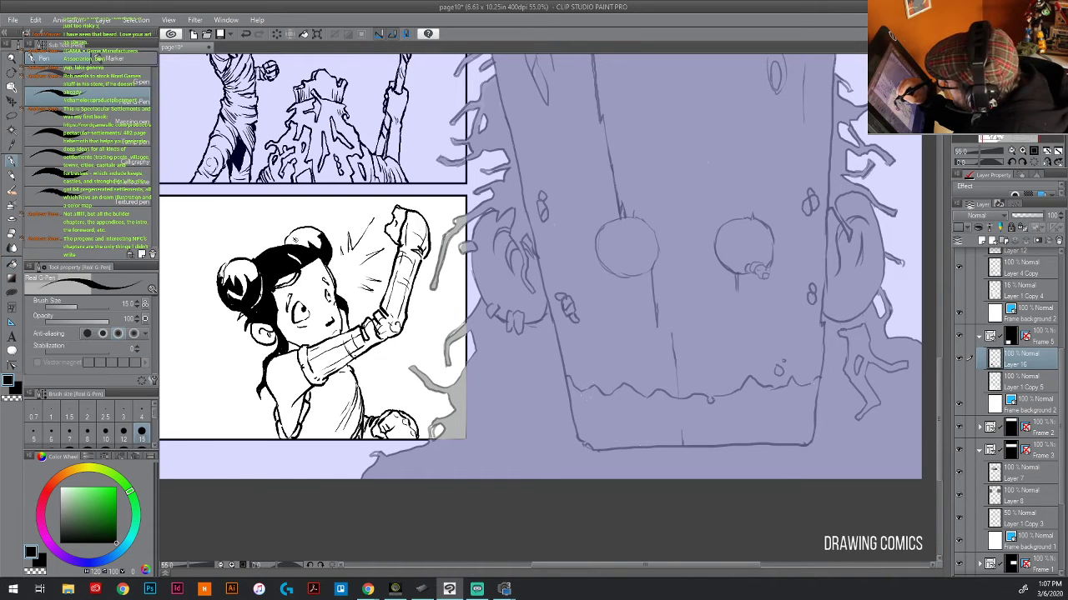
left_click_drag(307, 237, 324, 233)
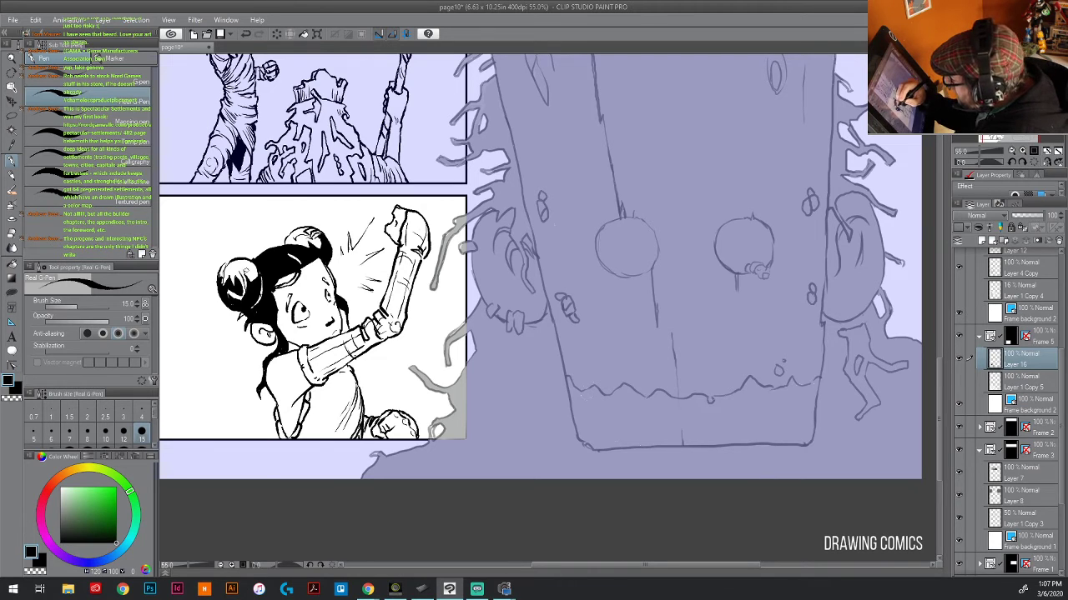
left_click_drag(248, 270, 257, 276)
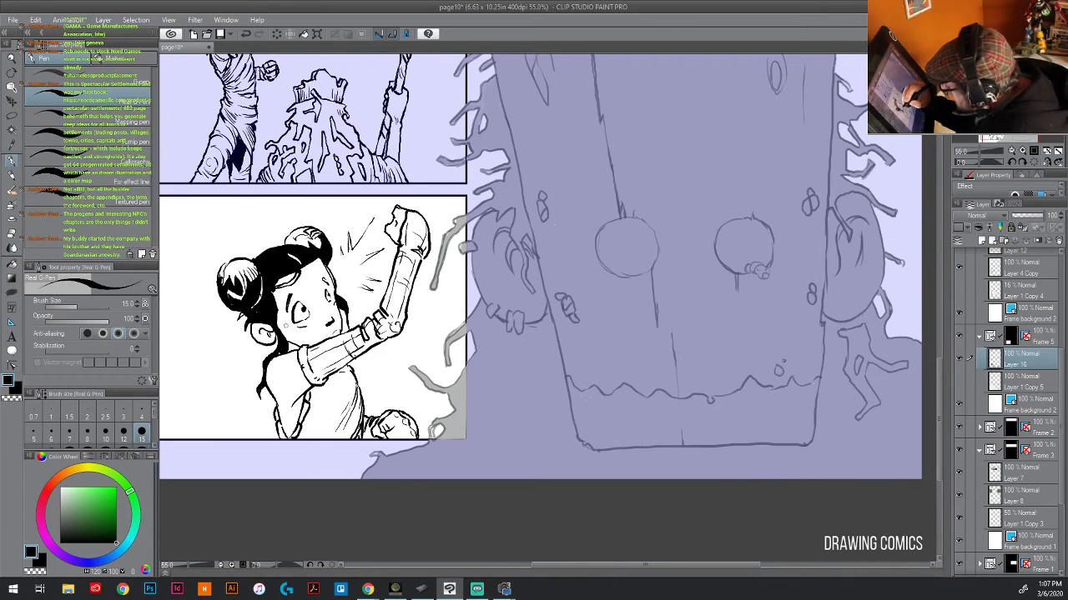
left_click_drag(329, 272, 334, 284)
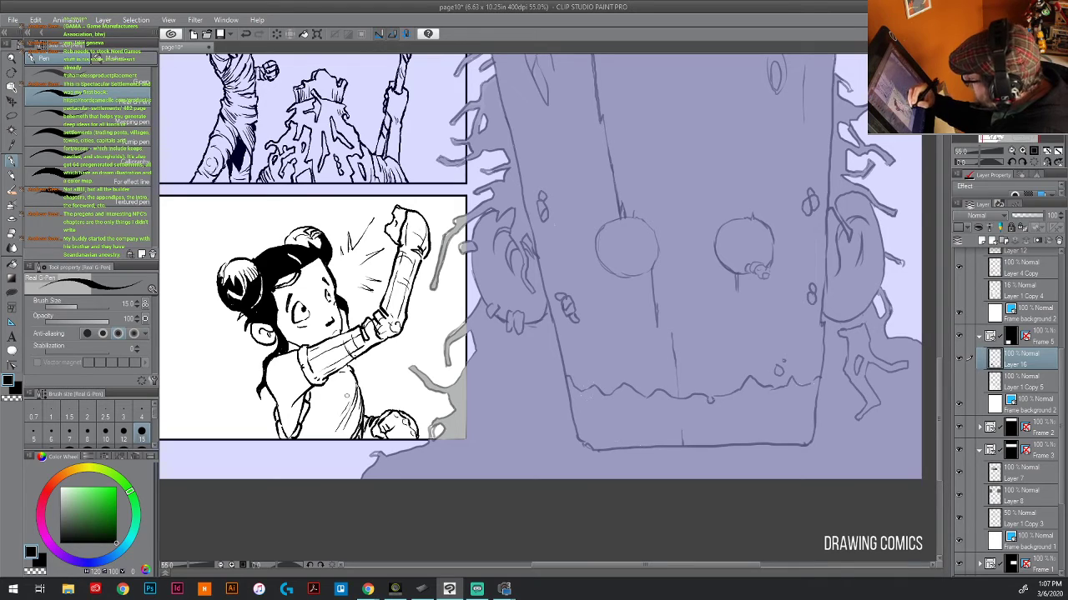
- Add fold lines to the girl's shirt and back, and fill the remaining open hair areas of the front bun with black
left_click_drag(323, 381, 374, 345)
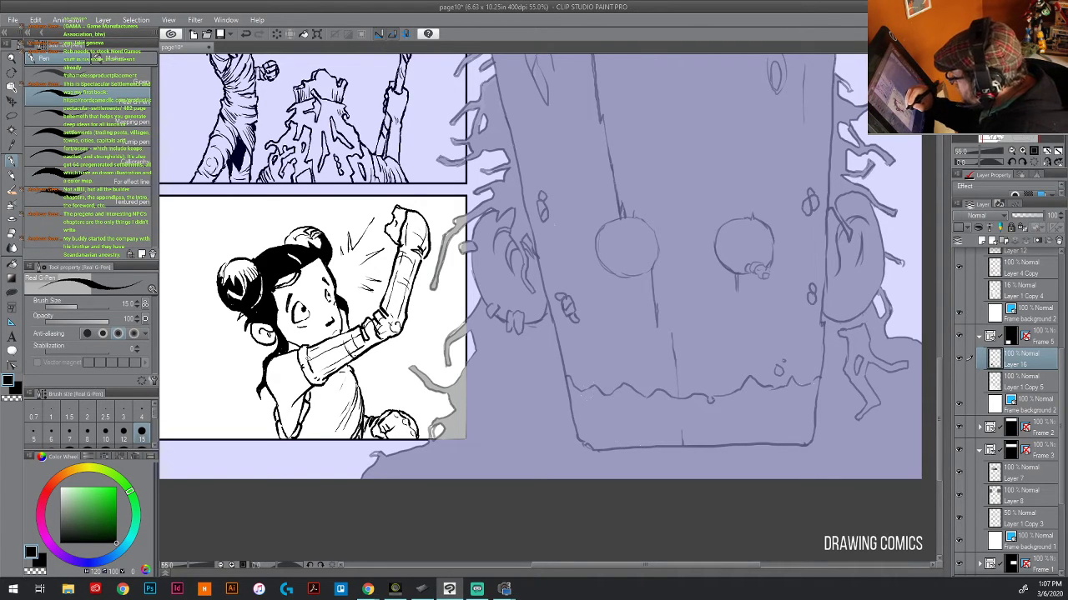
left_click_drag(274, 394, 276, 377)
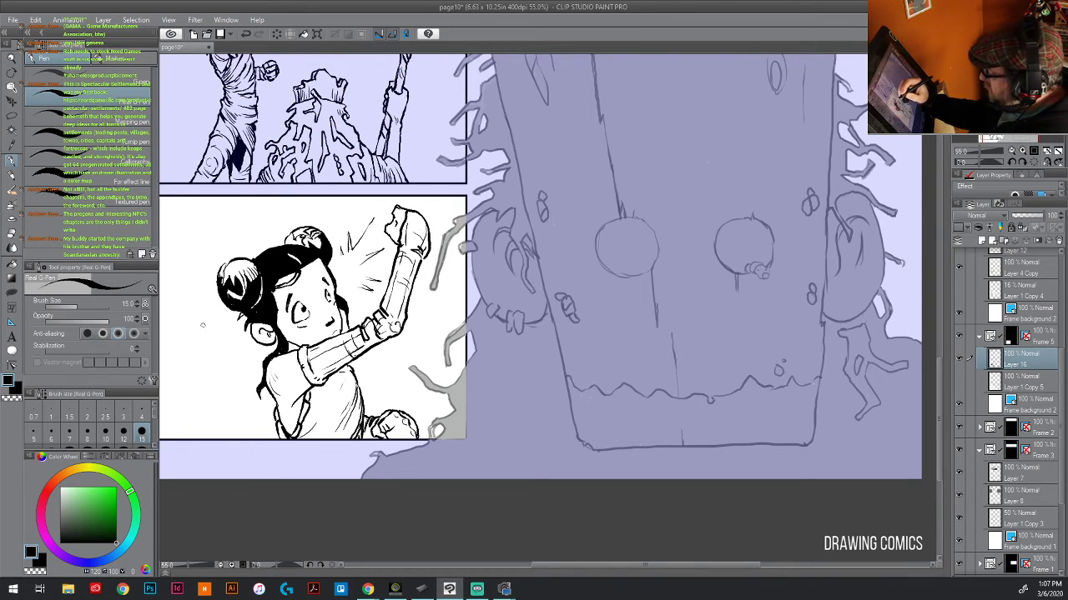
key("g")
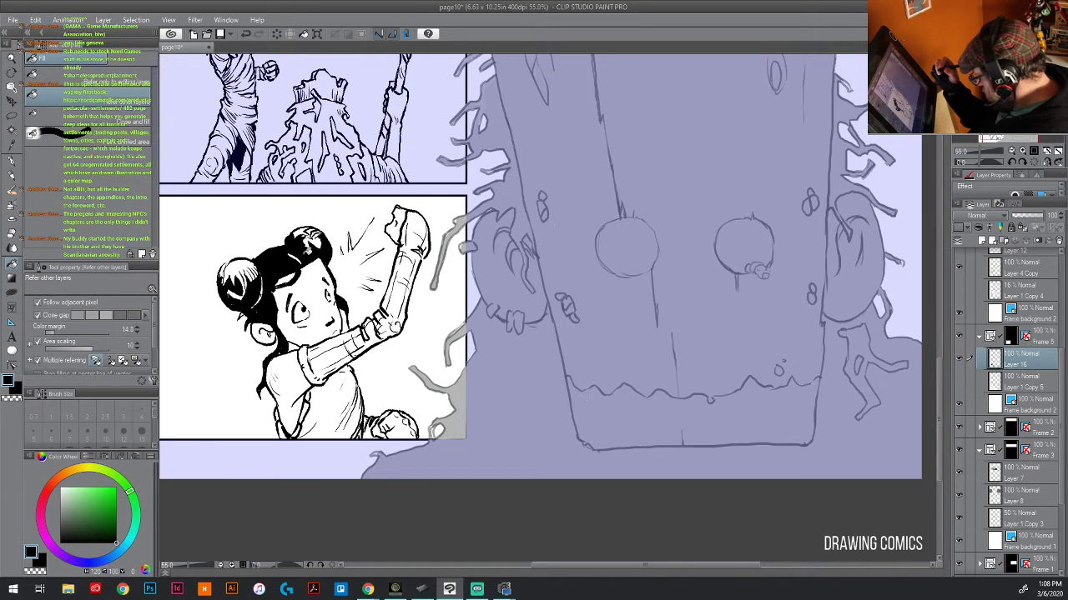
key("p")
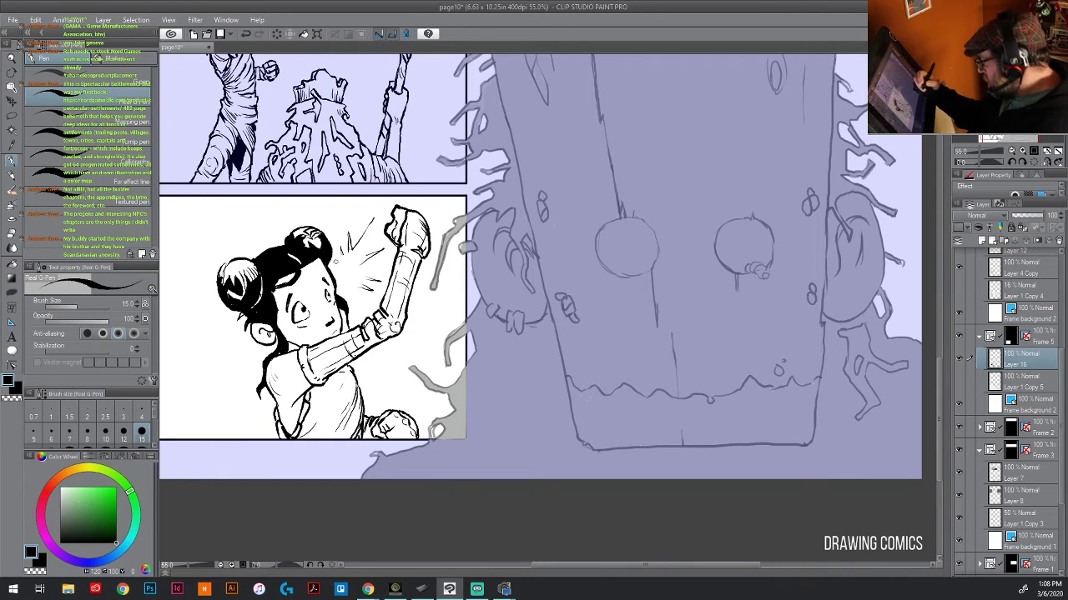
left_click_drag(307, 439, 339, 409)
left_click_drag(335, 412, 350, 367)
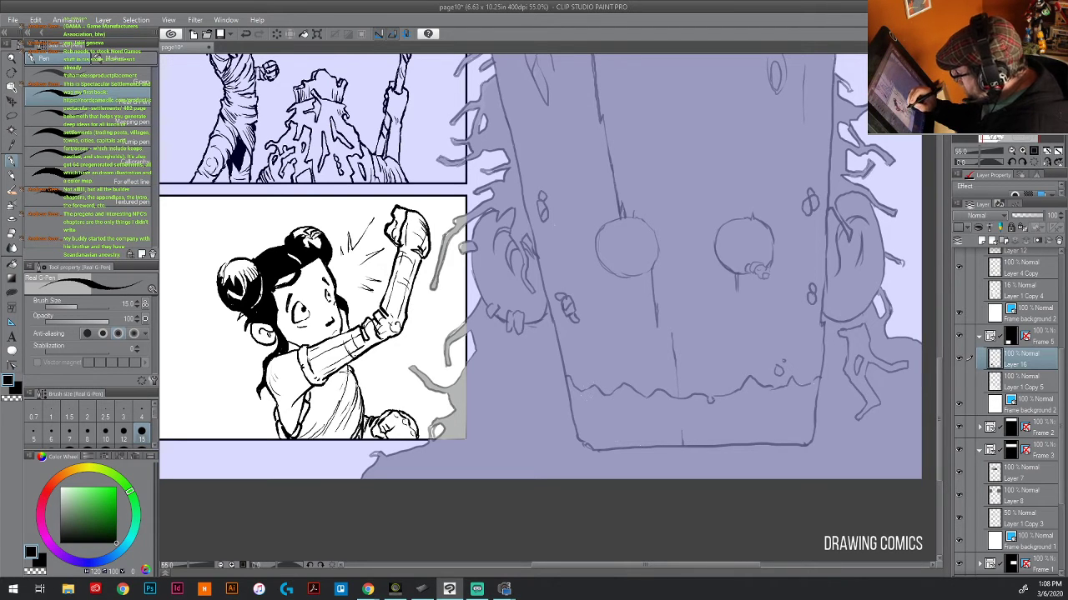
- Save the page
key("minus")
key("minus")
key("minus")
key("minus")
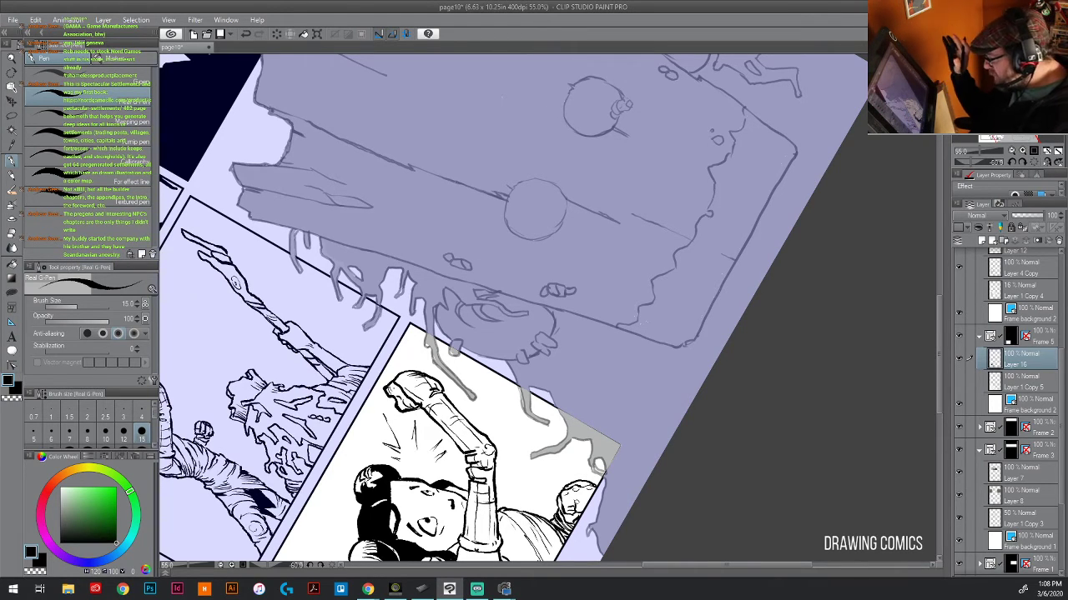
key("b")
right_click(575, 473)
key("p")
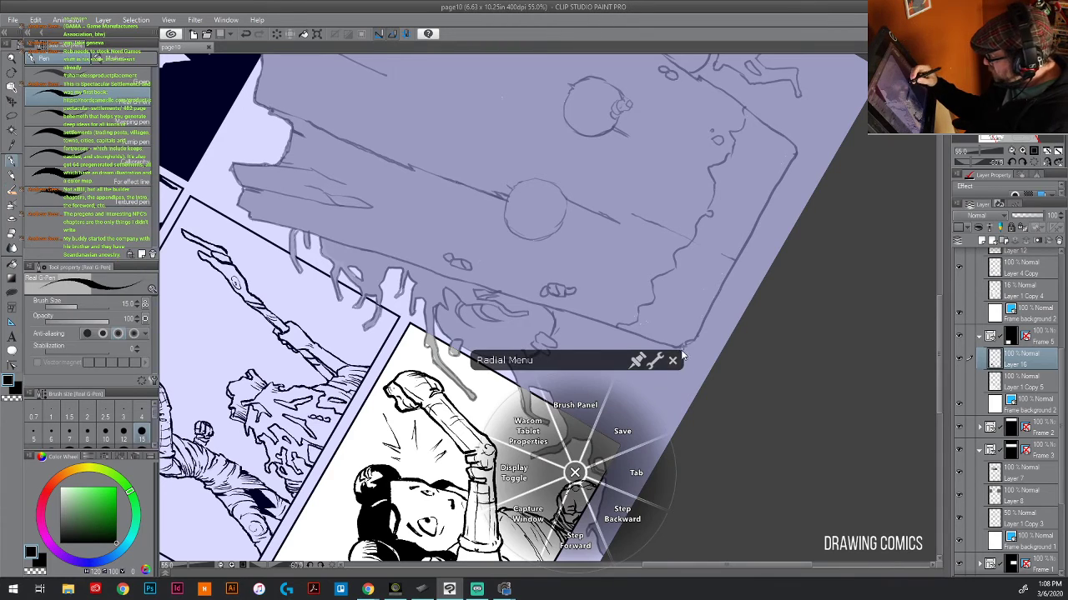
left_click(672, 361)
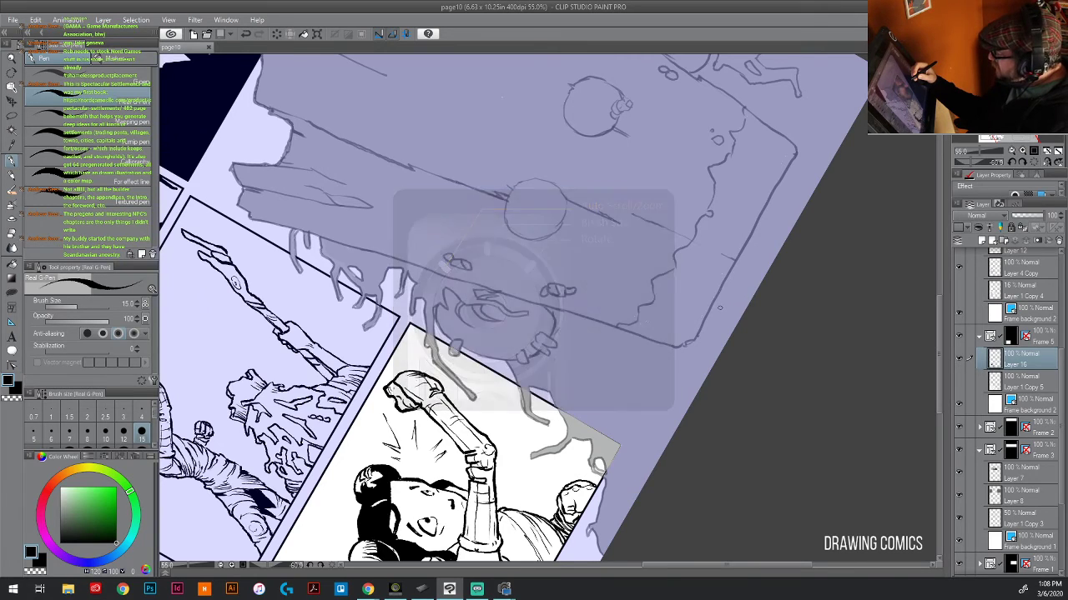
- Zoom out to 33.3% and turn the canvas upright to review the inked panels together
scroll(719, 309, "down", 3)
scroll(719, 315, "down", 2)
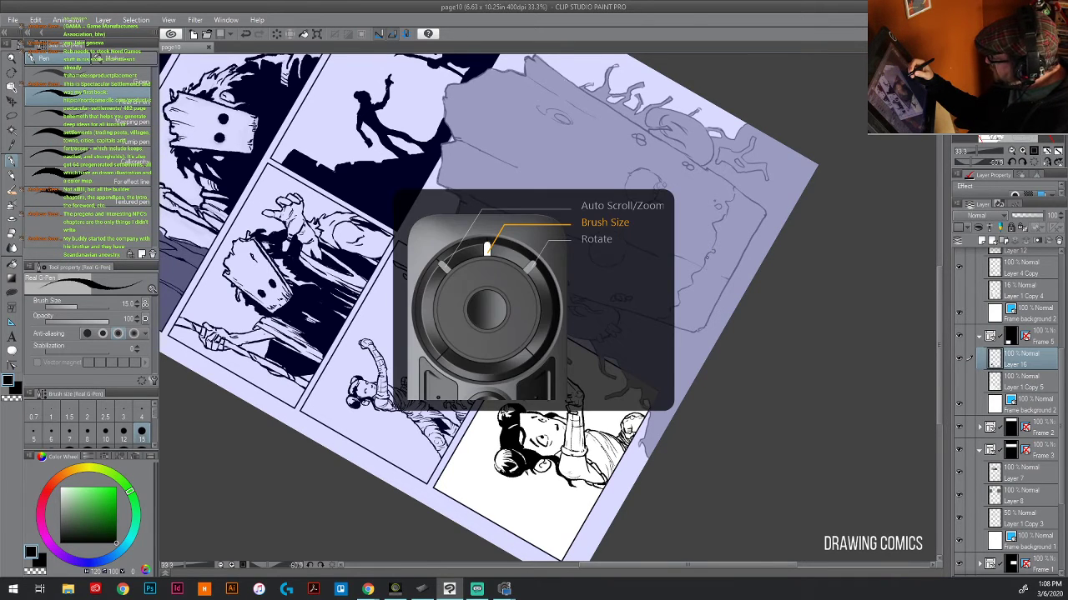
key("minus")
key("minus")
key("minus")
key("minus")
key("minus")
key("minus")
key("minus")
key("minus")
key("minus")
key("minus")
key("minus")
key("minus")
key("minus")
key("minus")
key("minus")
key("minus")
key("minus")
key("minus")
key("minus")
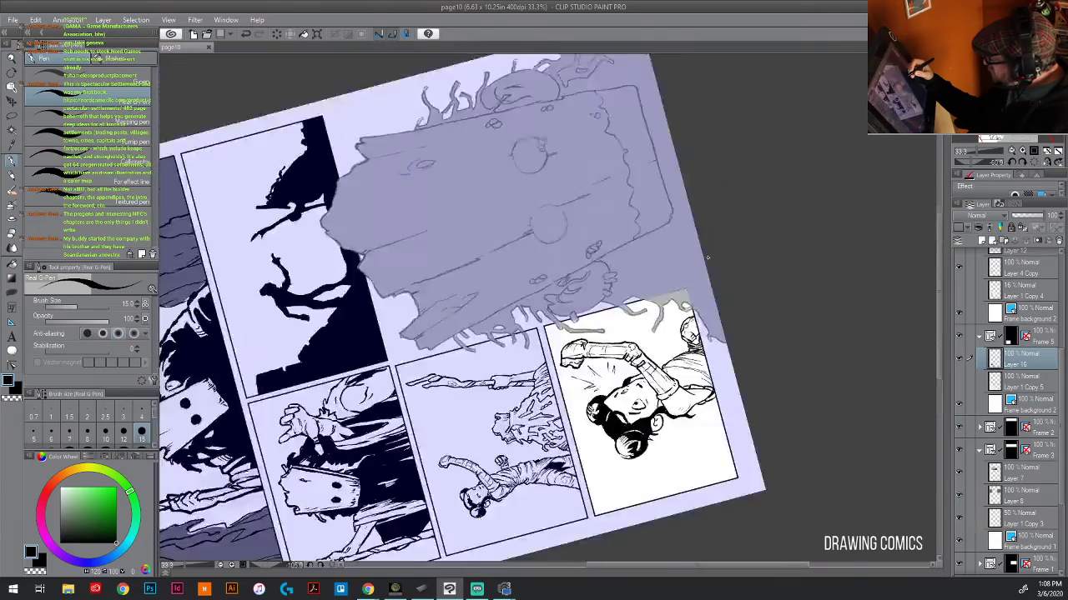
key("minus")
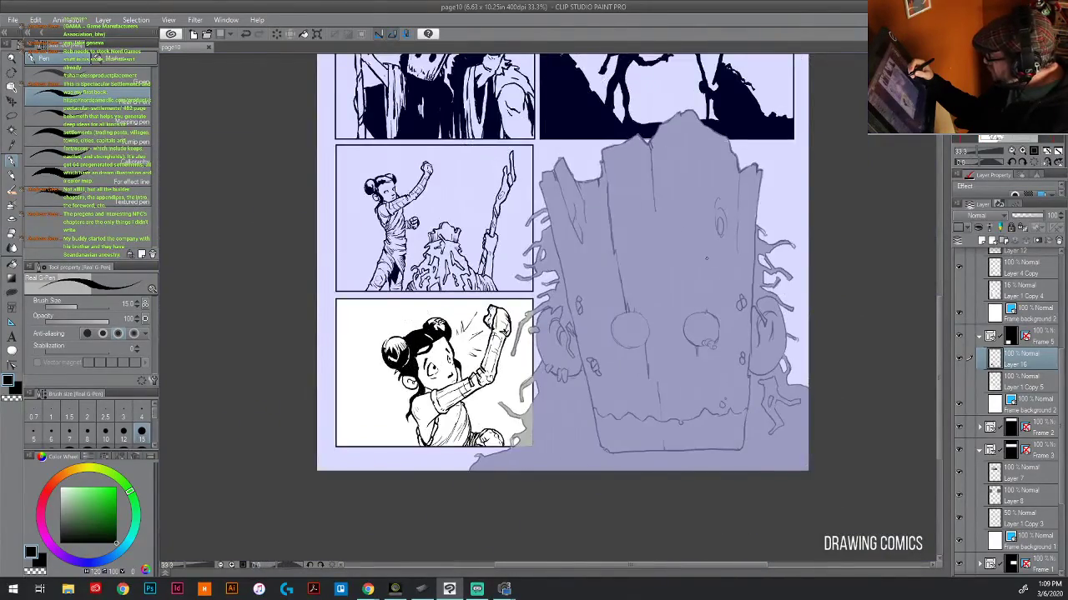
key("minus")
key("minus")
key("minus")
key("minus")
key("minus")
key("minus")
key("minus")
key("minus")
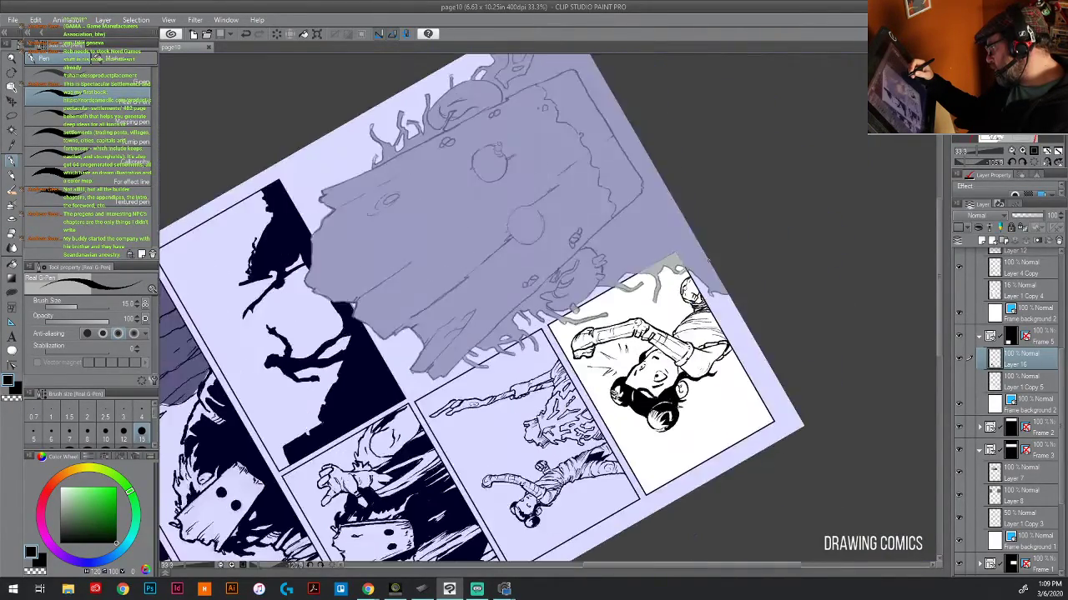
key("minus")
key("minus")
key("minus")
key("minus")
key("minus")
key("minus")
key("minus")
key("minus")
key("minus")
key("minus")
key("minus")
key("minus")
key("minus")
key("minus")
key("minus")
key("minus")
key("minus")
key("minus")
key("minus")
key("minus")
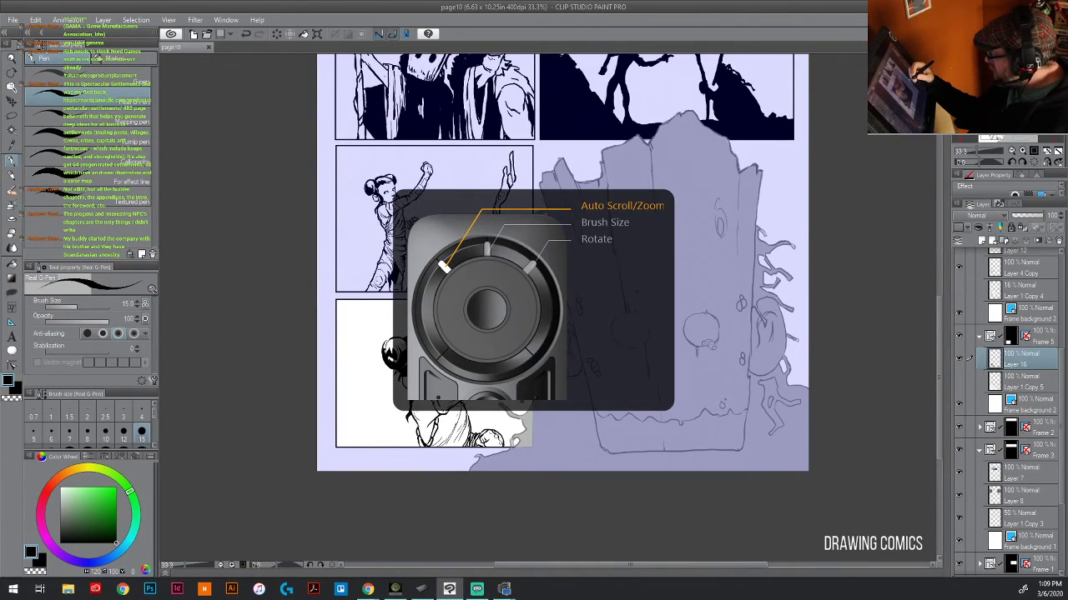
- Select Layer 4 by picking the large plank-faced figure on the canvas, and collapse the Frame 6 and Frame 5 folders
key("o")
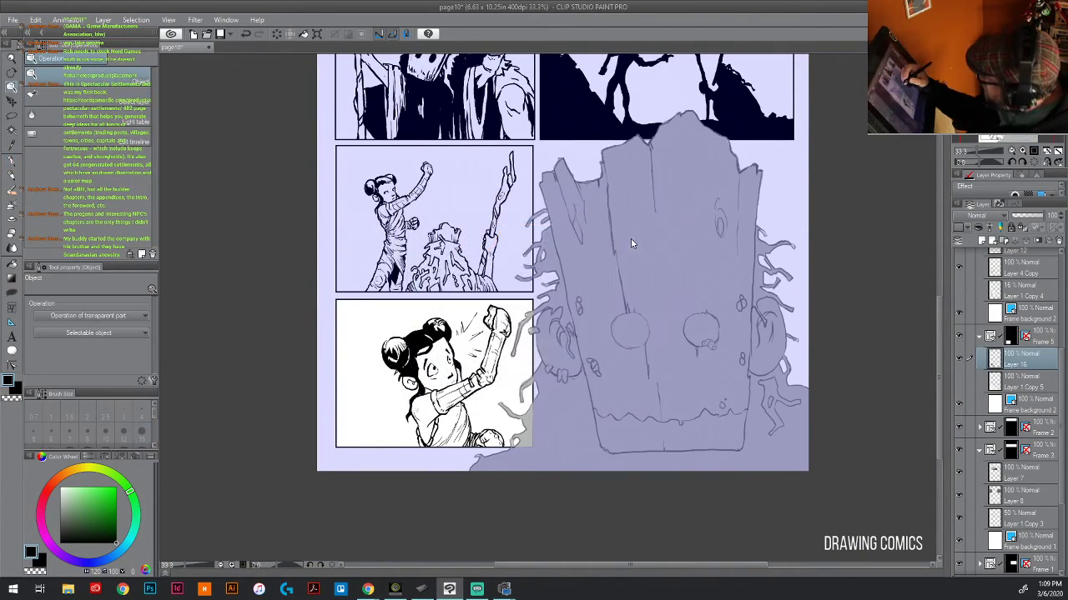
left_click(694, 237)
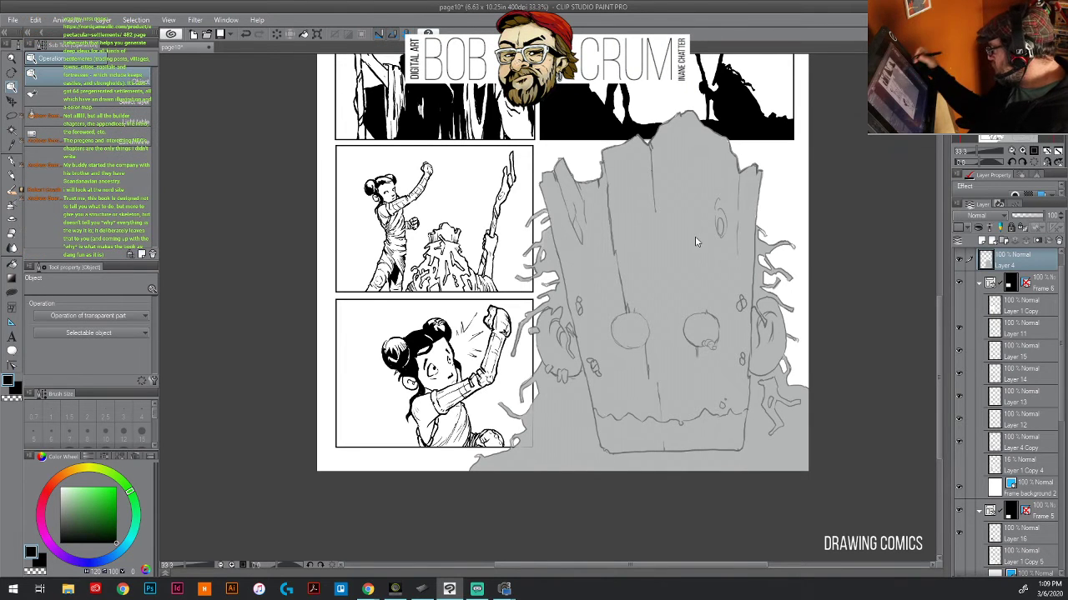
left_click(978, 285)
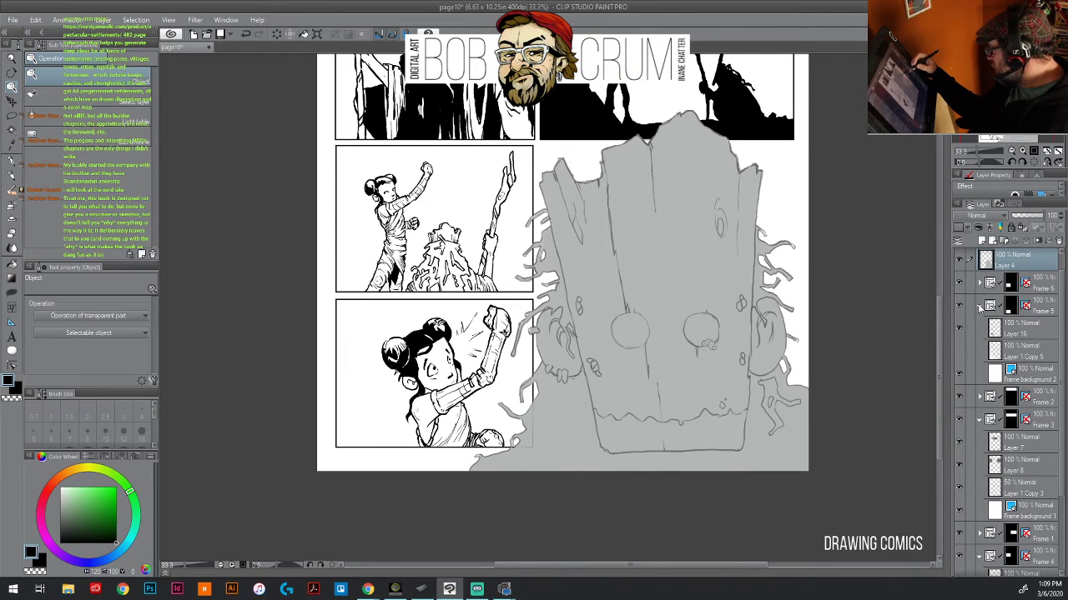
left_click(979, 306)
scroll(996, 276, "up", 1)
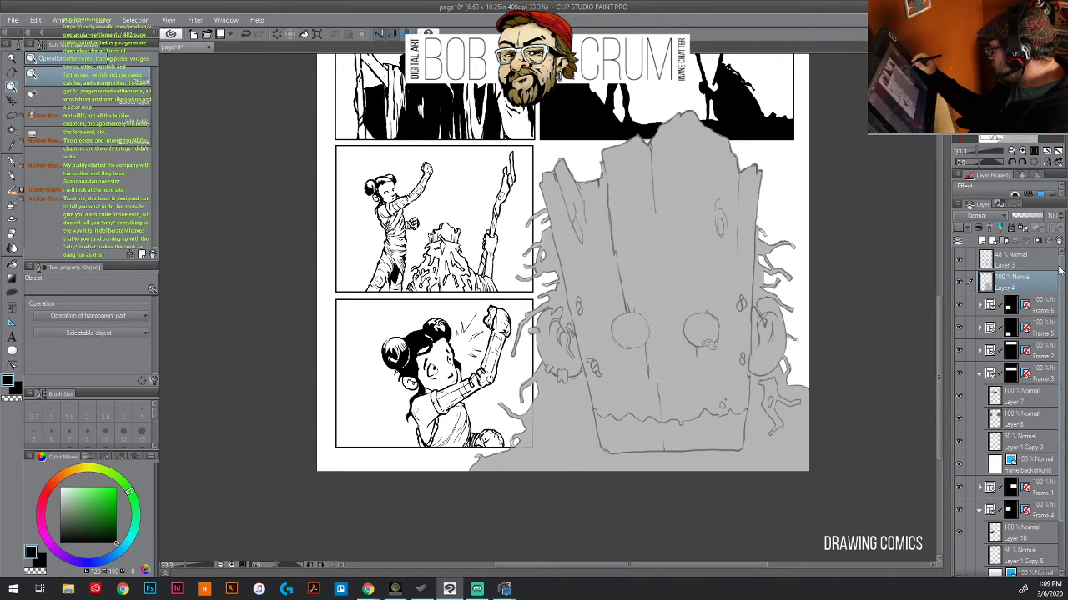
- Check the visibility of Layer 4 and Layer 3, and add a new layer above Layer 3 for the plank-faced figure's inks
left_click(959, 284)
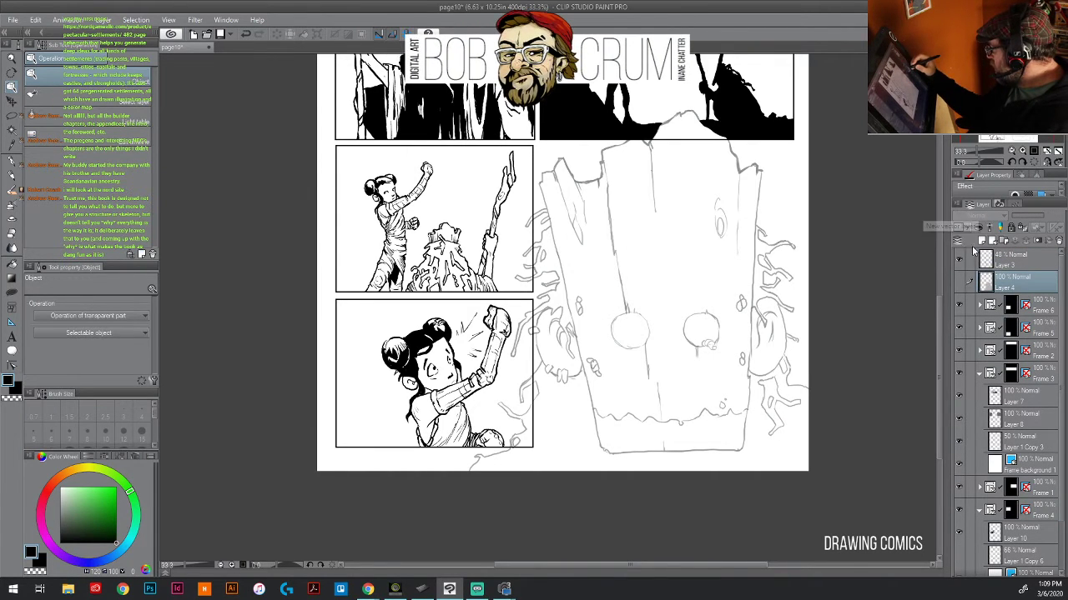
left_click(959, 284)
left_click(1009, 260)
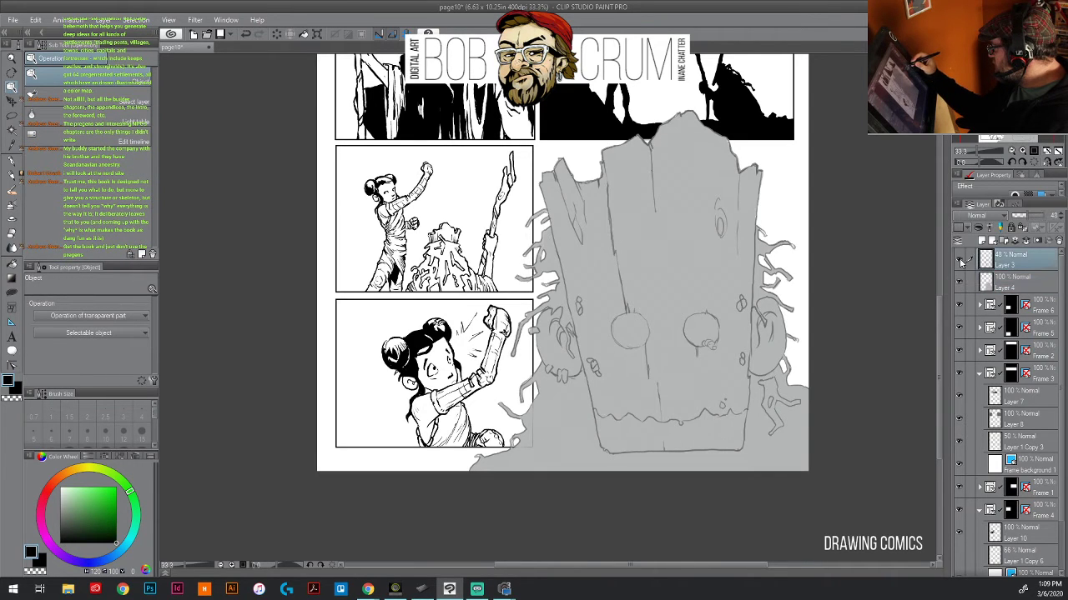
left_click(959, 260)
left_click(959, 260)
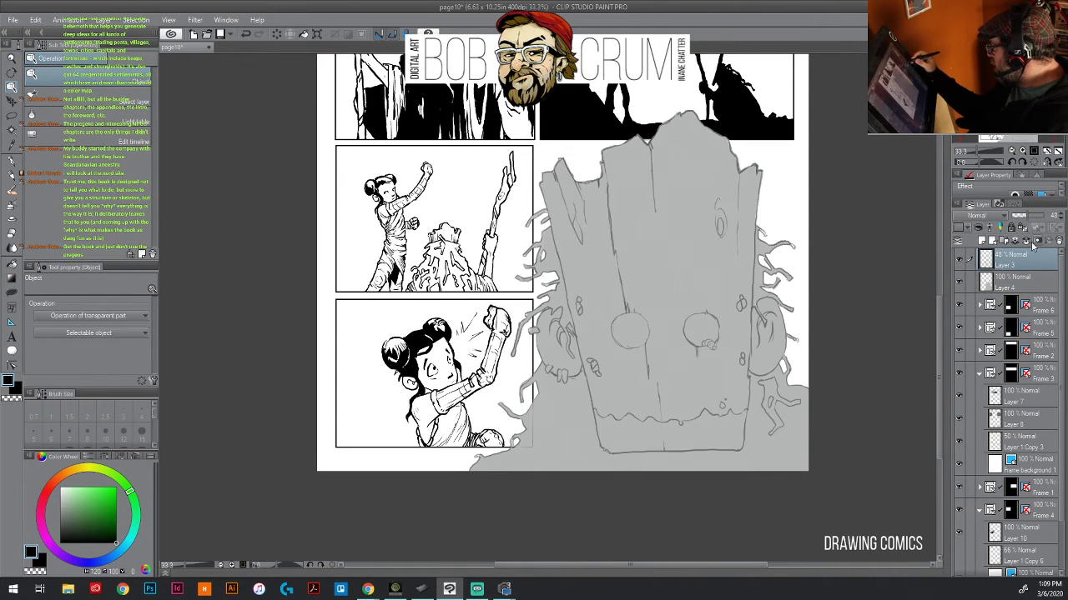
left_click(965, 230)
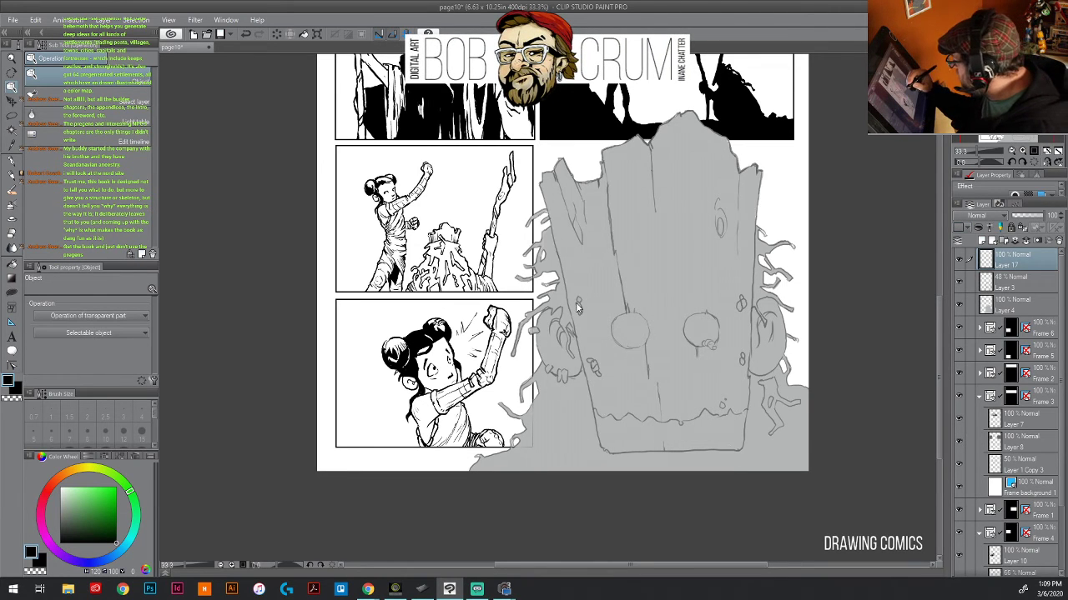
left_click(959, 264)
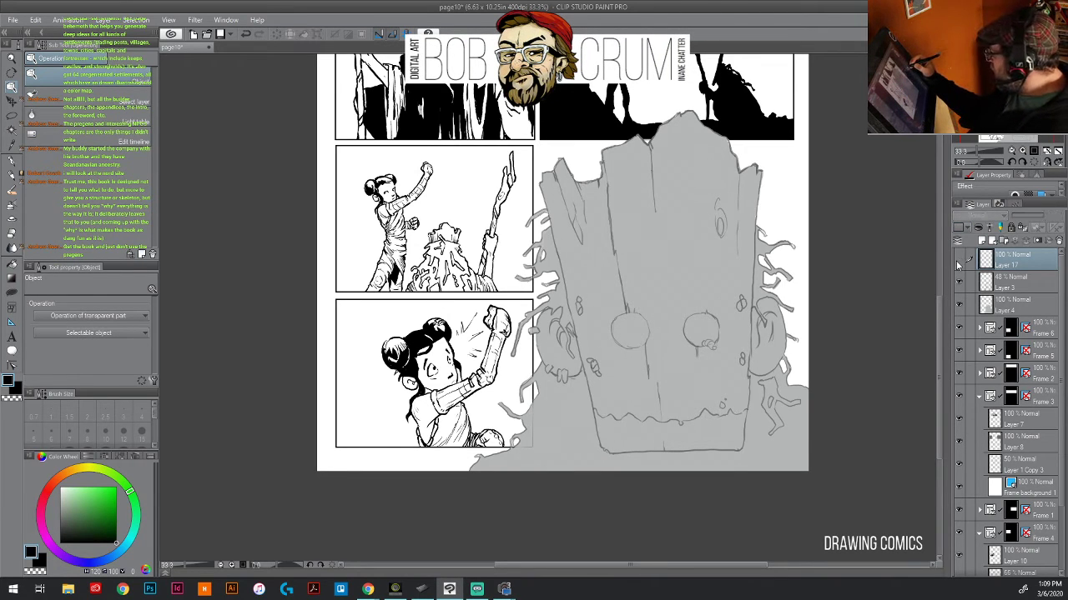
left_click(959, 264)
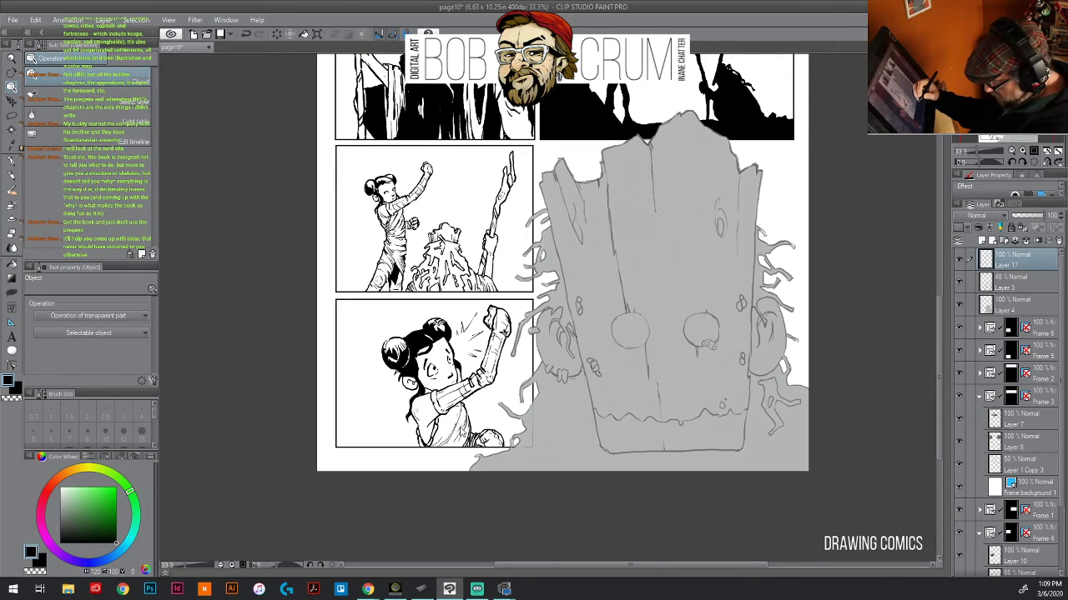
- Ink the four clusters of small knots along both sides of the plank face with the Real G-Pen at size 15
key("p")
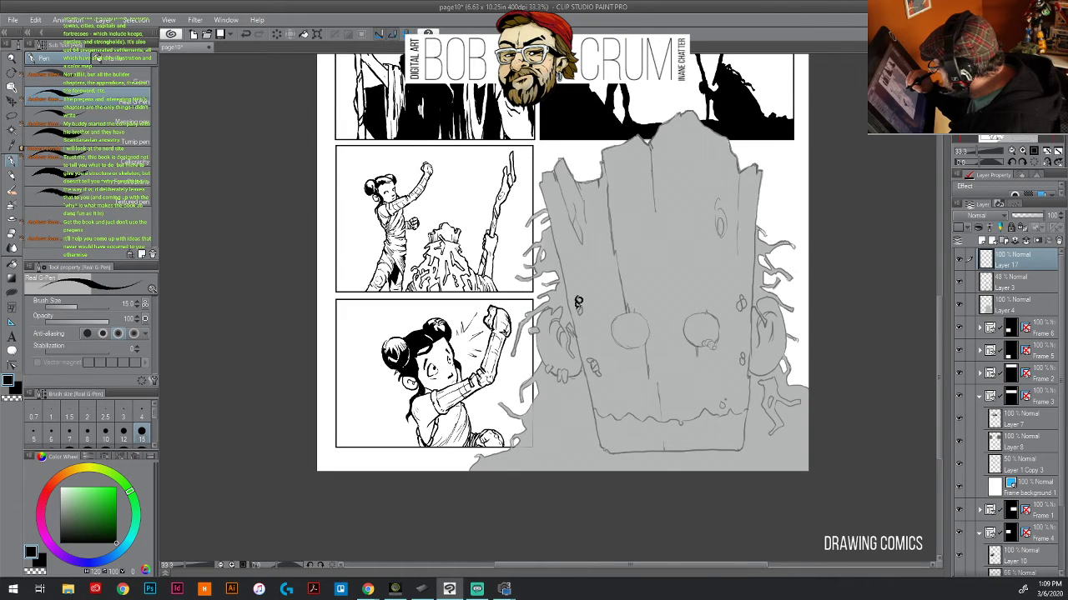
left_click_drag(577, 306, 581, 315)
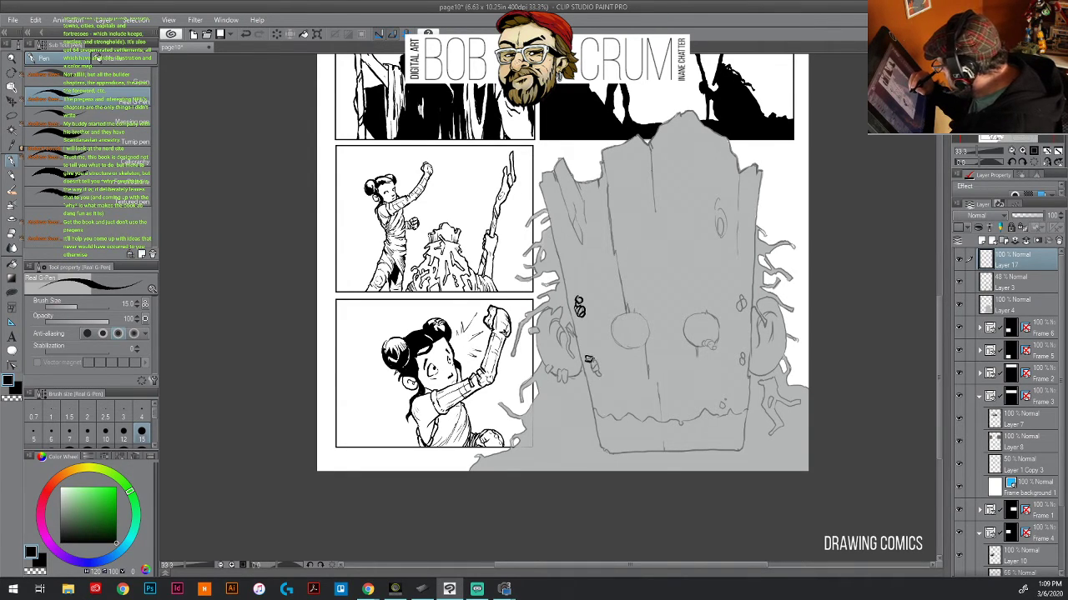
left_click_drag(589, 362, 602, 378)
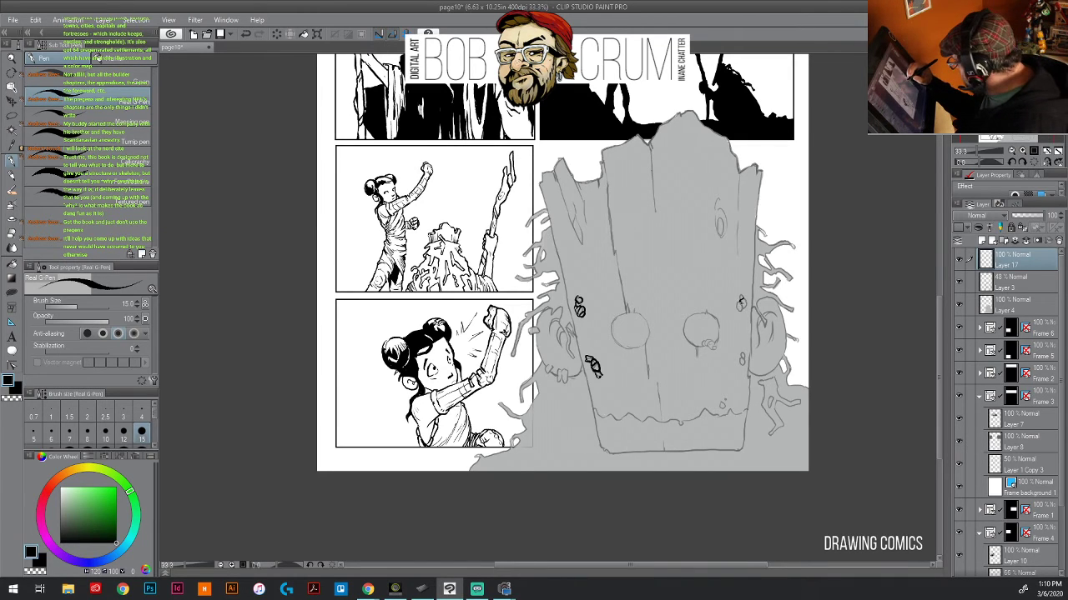
left_click_drag(741, 301, 747, 308)
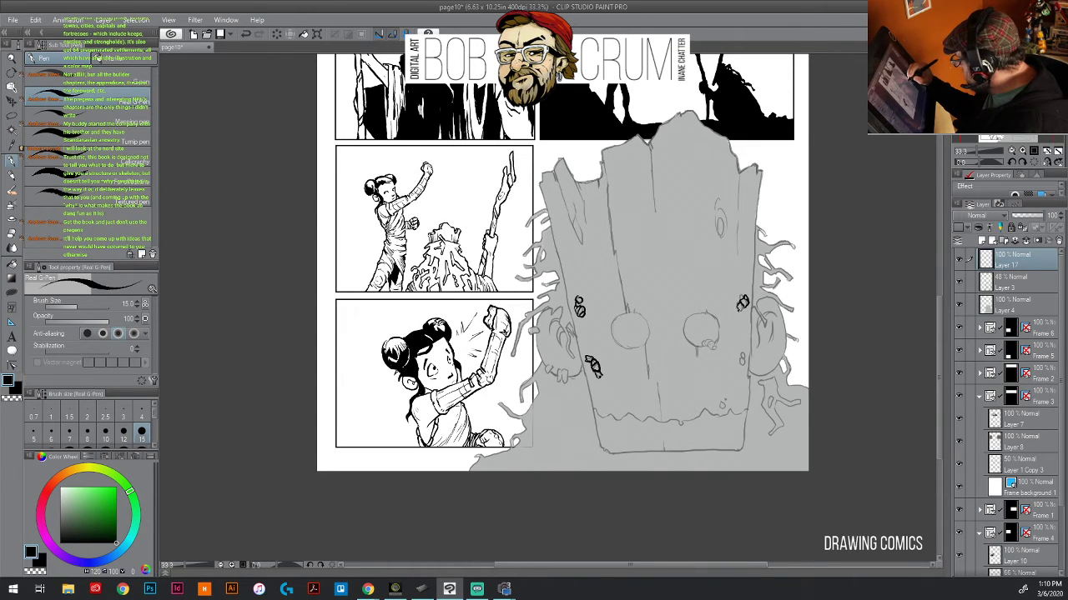
left_click_drag(743, 351, 744, 367)
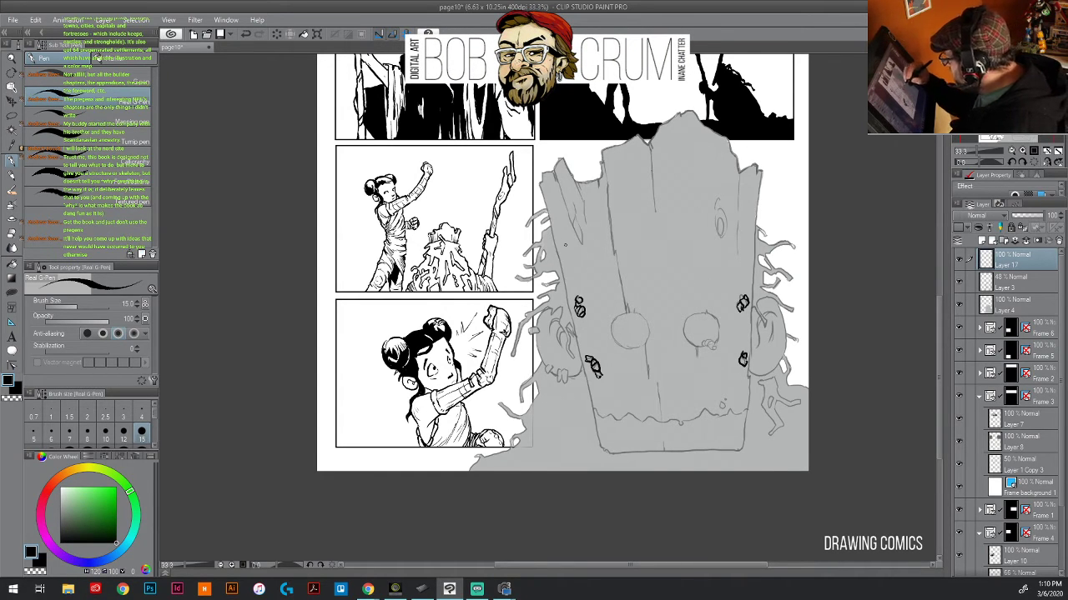
- Ink the leftmost plank's splintered tip, the crack below it, and the face's outer left edge down to the bottom corner
mouse_move(542, 203)
left_mouse_down()
mouse_move(543, 175)
mouse_move(560, 160)
left_mouse_up()
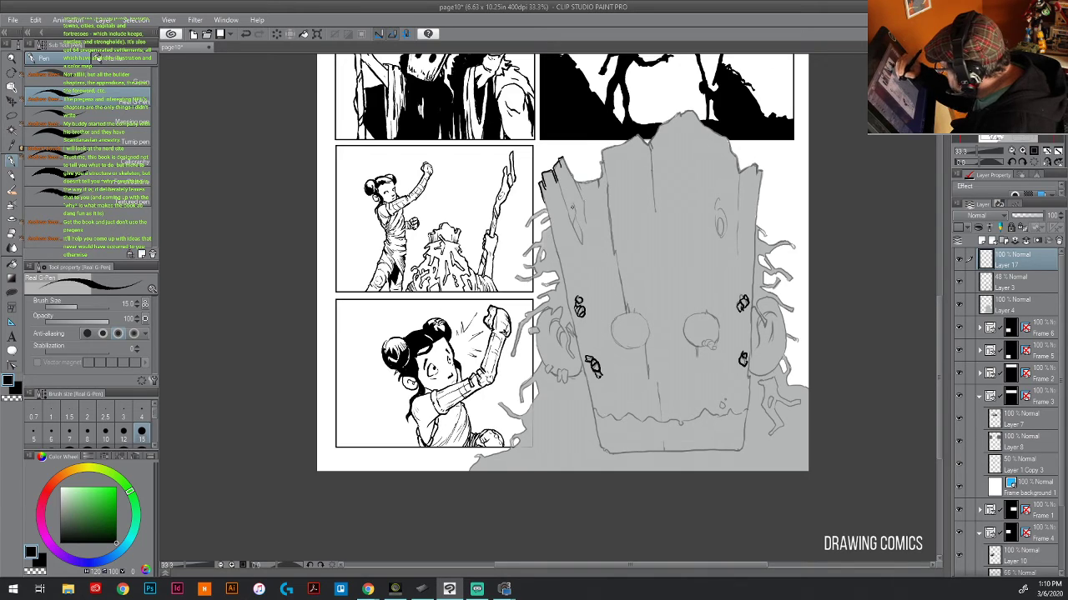
mouse_move(570, 197)
left_mouse_down()
mouse_move(581, 242)
mouse_move(580, 229)
left_mouse_up()
left_click_drag(584, 232, 558, 180)
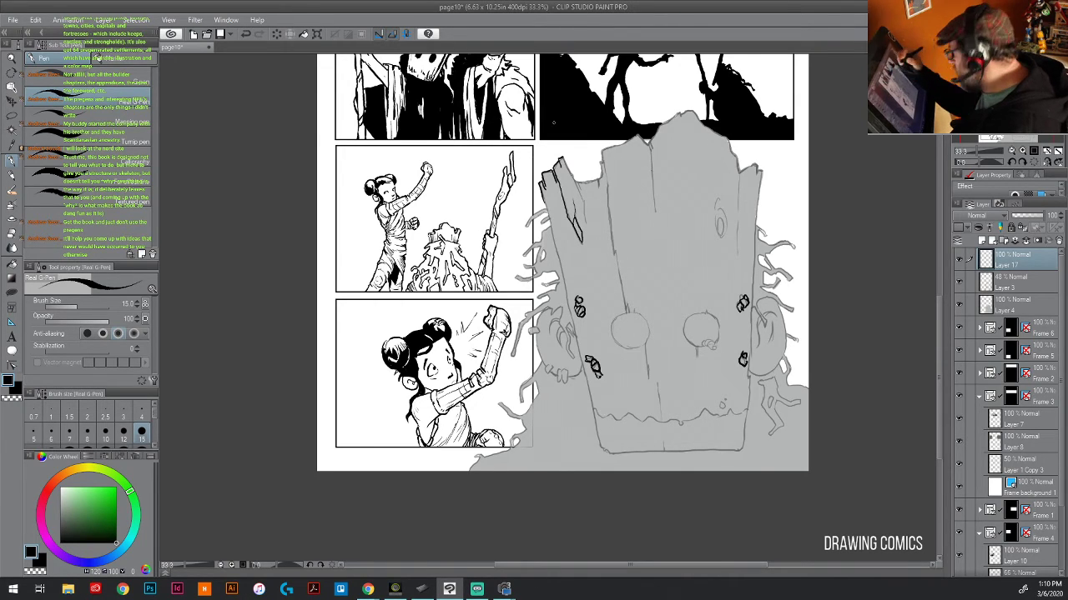
mouse_move(566, 270)
left_mouse_down()
mouse_move(564, 288)
mouse_move(542, 196)
left_mouse_up()
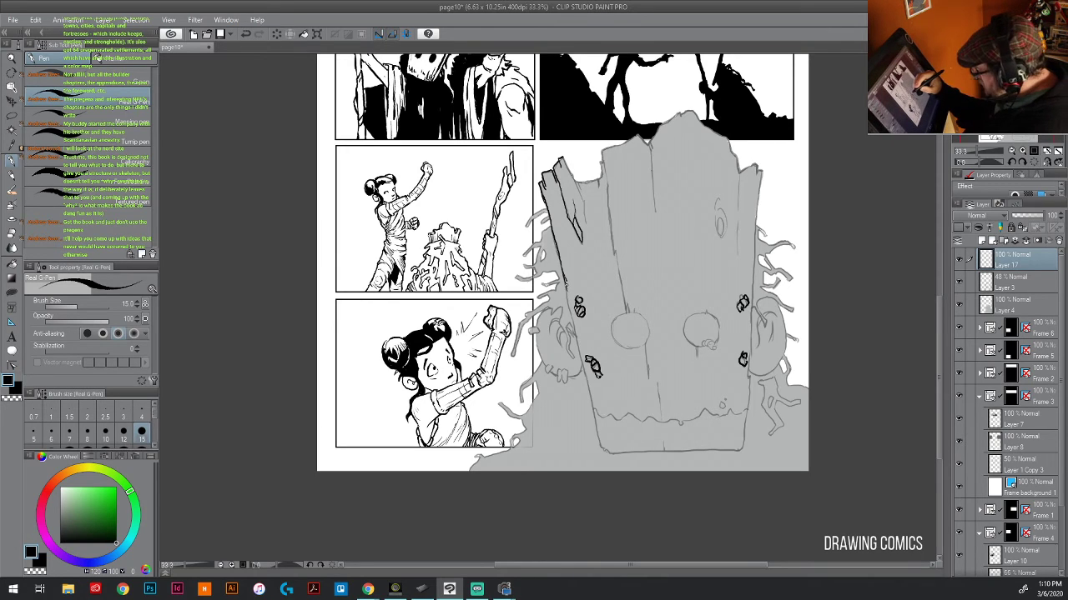
left_click_drag(566, 291, 608, 456)
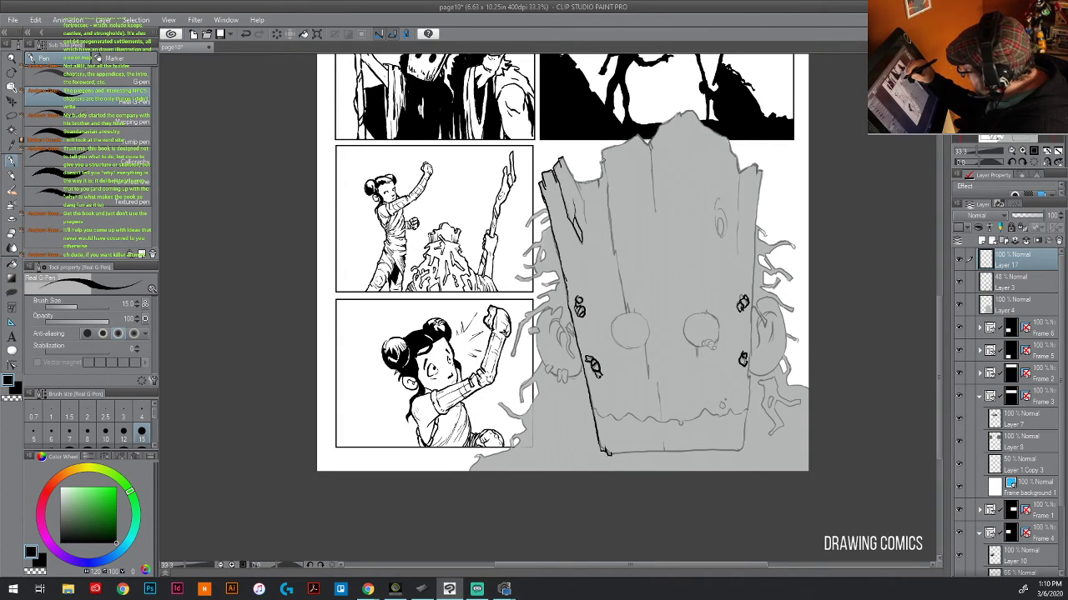
- Ink the seam between the left and middle planks, continuing below the left eye, and outline that round eye
left_click_drag(601, 159, 625, 313)
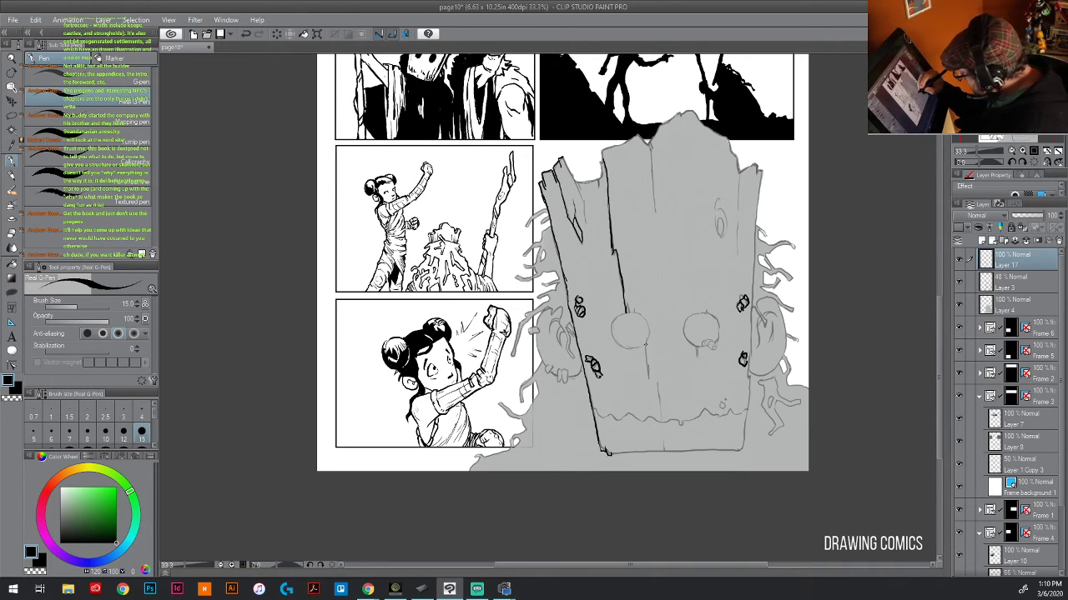
mouse_move(644, 342)
left_mouse_down()
mouse_move(650, 392)
mouse_move(648, 324)
mouse_move(632, 303)
mouse_move(626, 314)
left_mouse_up()
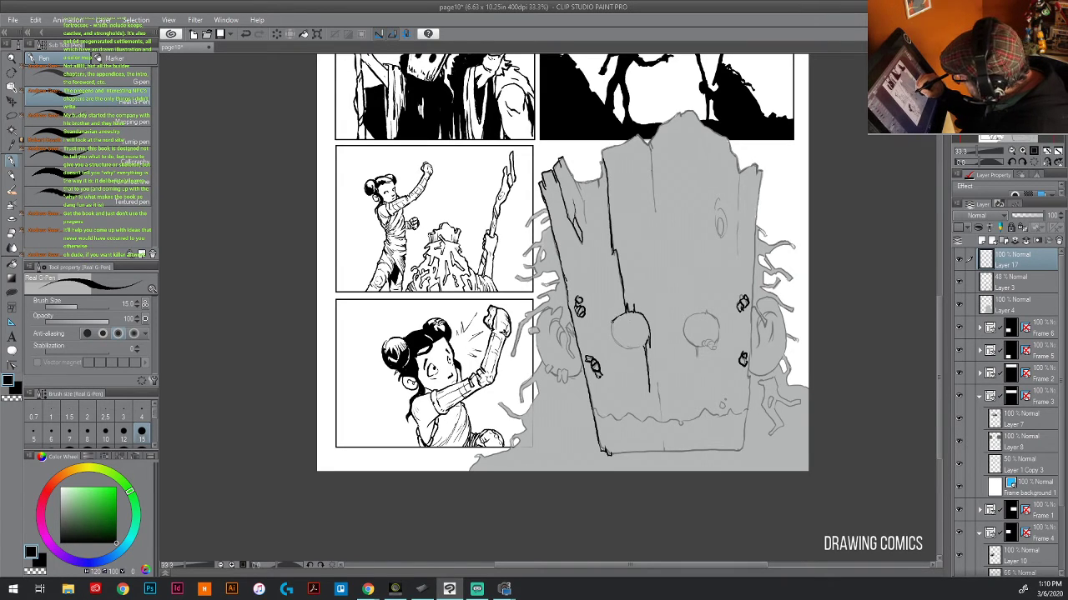
mouse_move(611, 321)
left_mouse_down()
mouse_move(616, 345)
mouse_move(641, 349)
left_mouse_up()
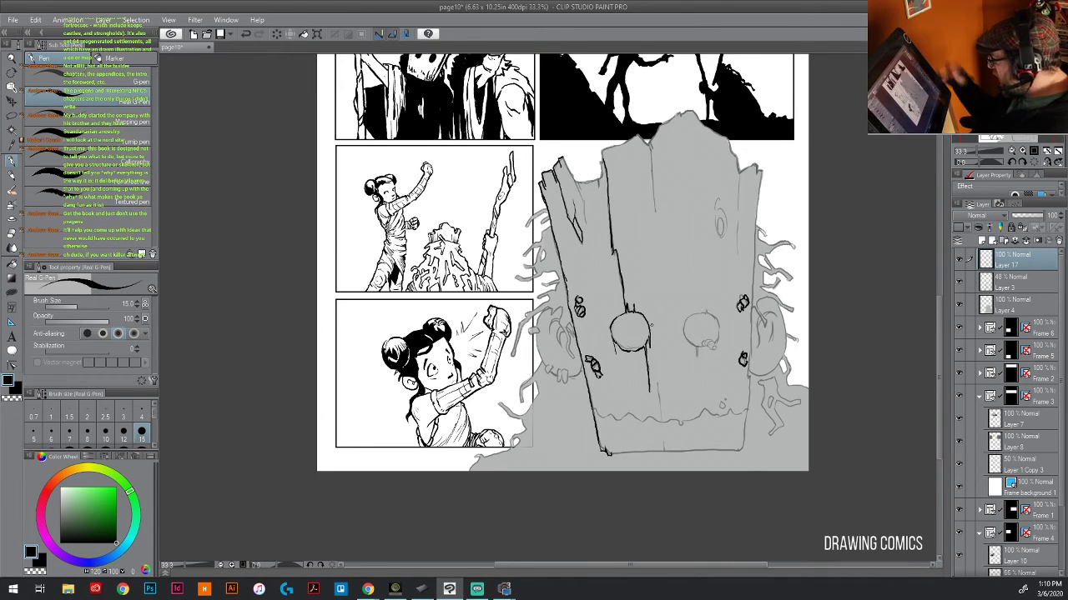
- Ink the jagged inner top edge of the leftmost plank and the grain line running down from it
left_click_drag(572, 175, 592, 225)
mouse_move(570, 168)
left_mouse_down()
mouse_move(574, 181)
mouse_move(569, 171)
mouse_move(591, 183)
left_mouse_up()
left_click_drag(589, 179, 593, 188)
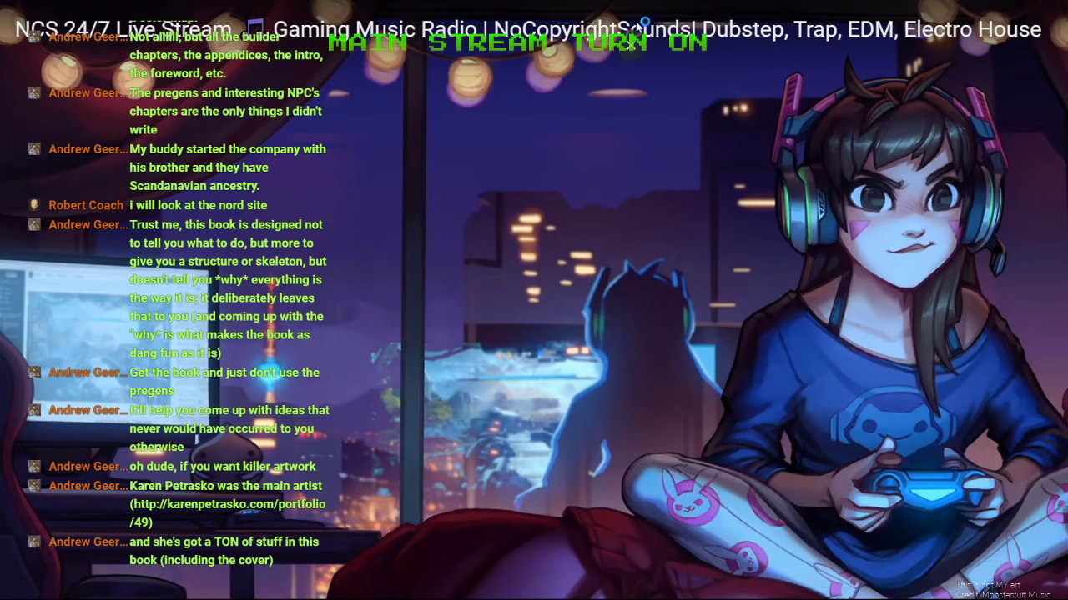
- Switch to Chrome, leave the full-screen music video, search for the illustrator named in the chat, and open the illustrator's portfolio site
key("Escape")
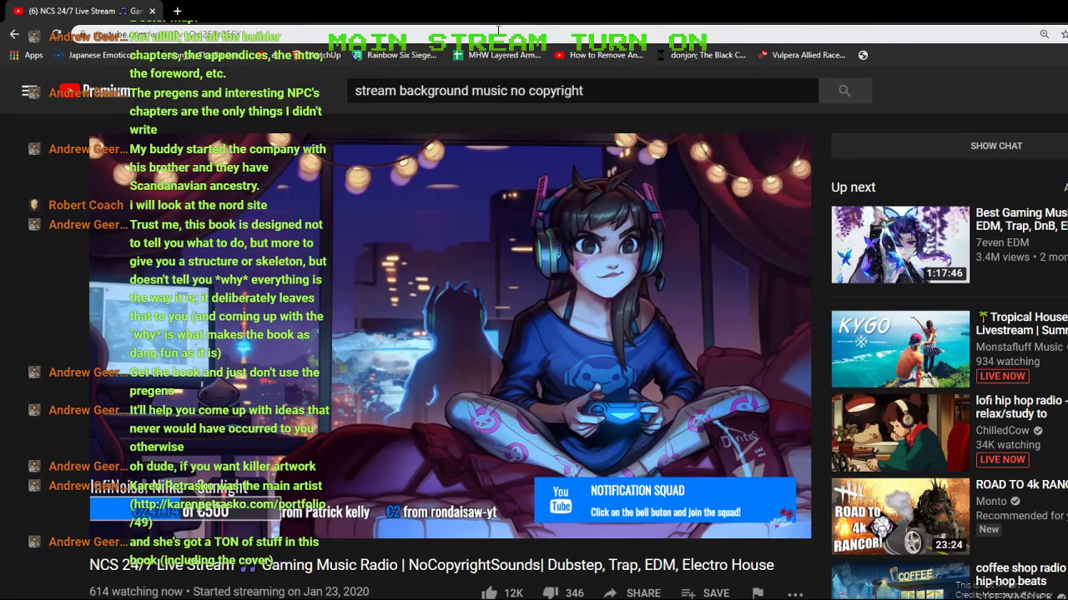
key("ctrl+w")
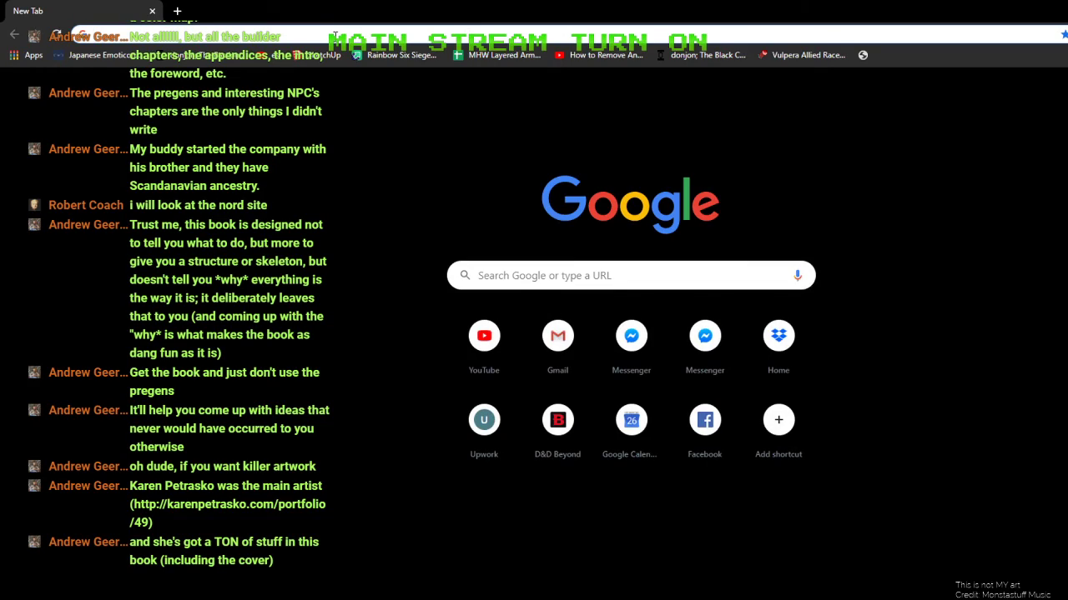
type("karen")
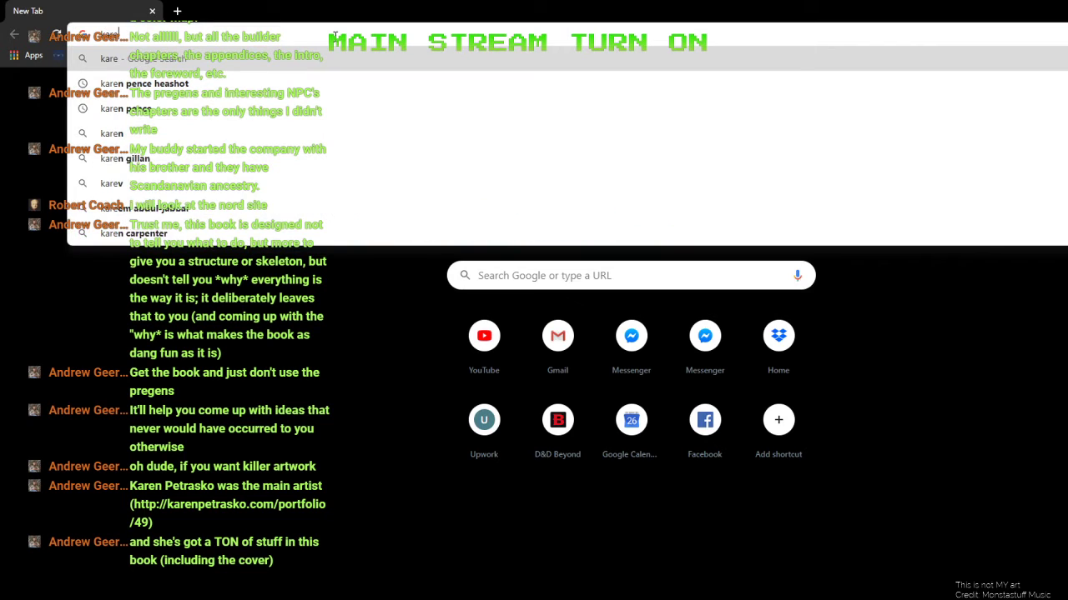
type(" petrasko")
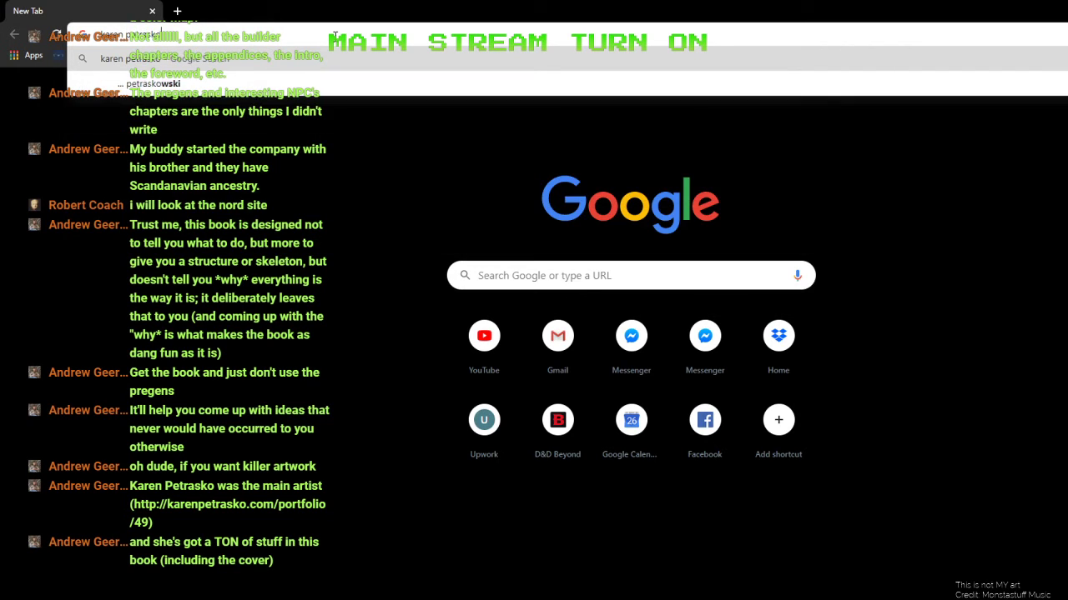
key("Return")
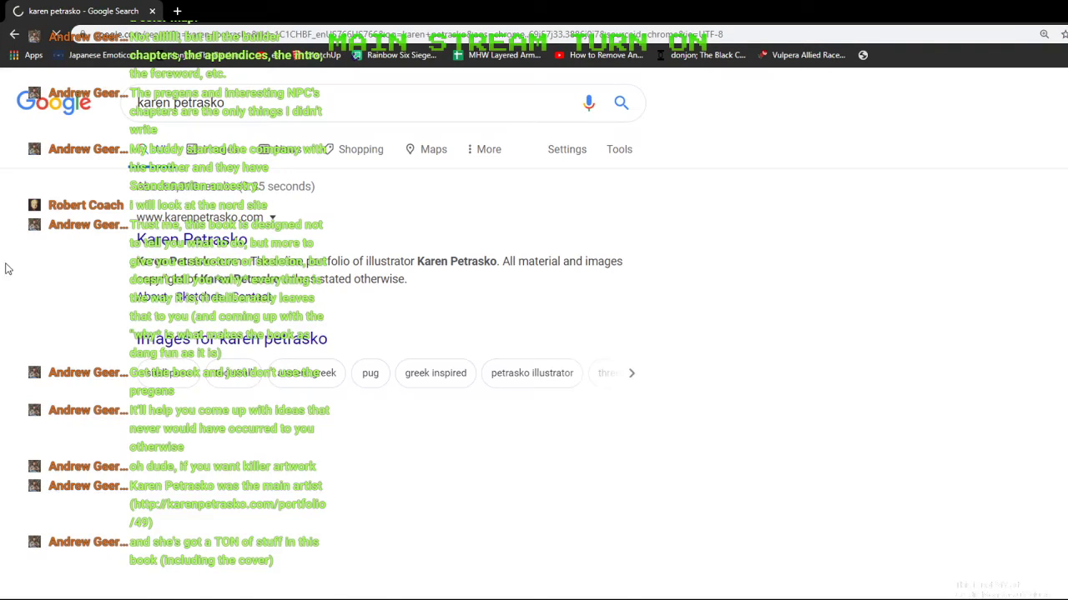
left_click(193, 246)
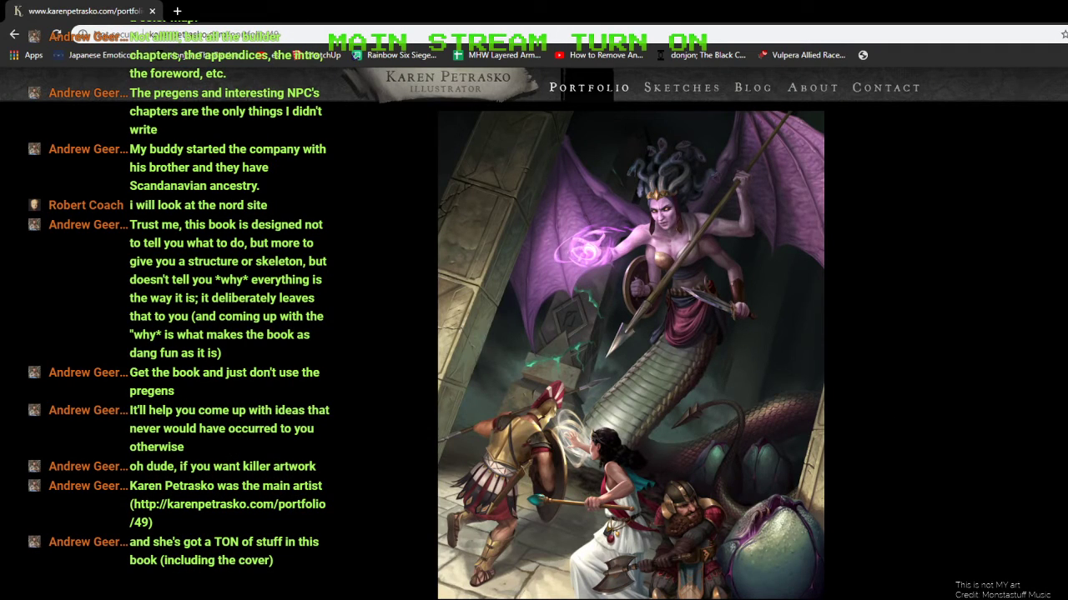
- Page through the illustrator's portfolio and examine the fantasy character paintings, portrait studies and game artwork
key("Right")
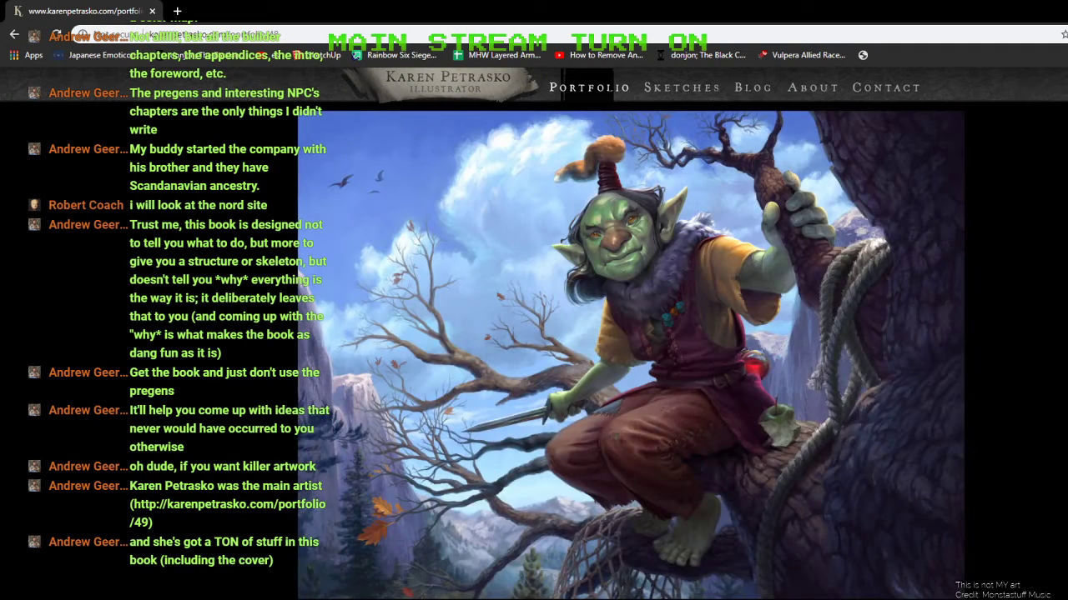
key("Right")
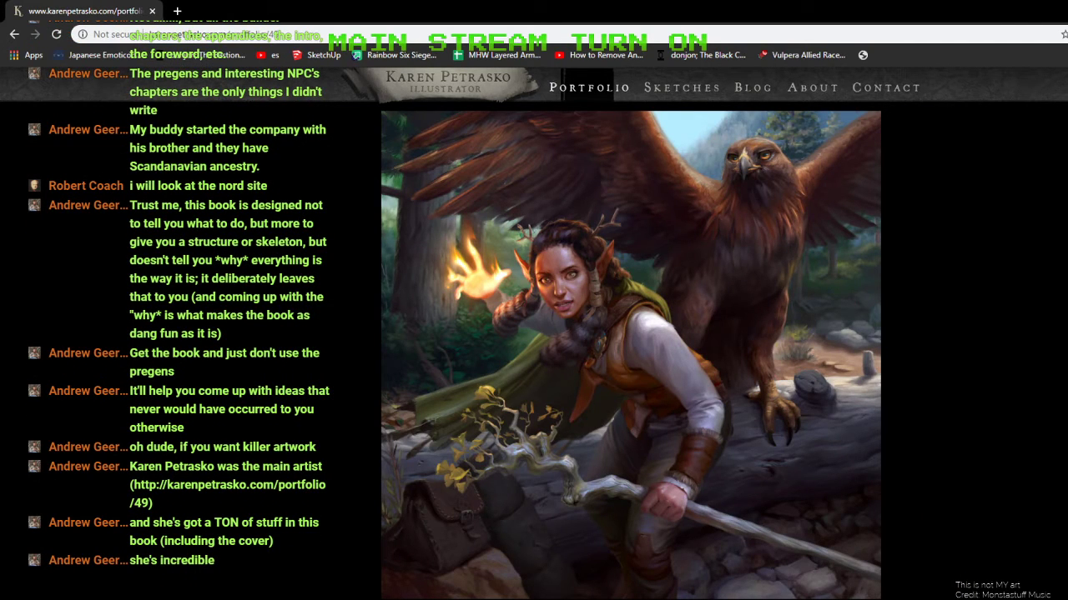
key("Right")
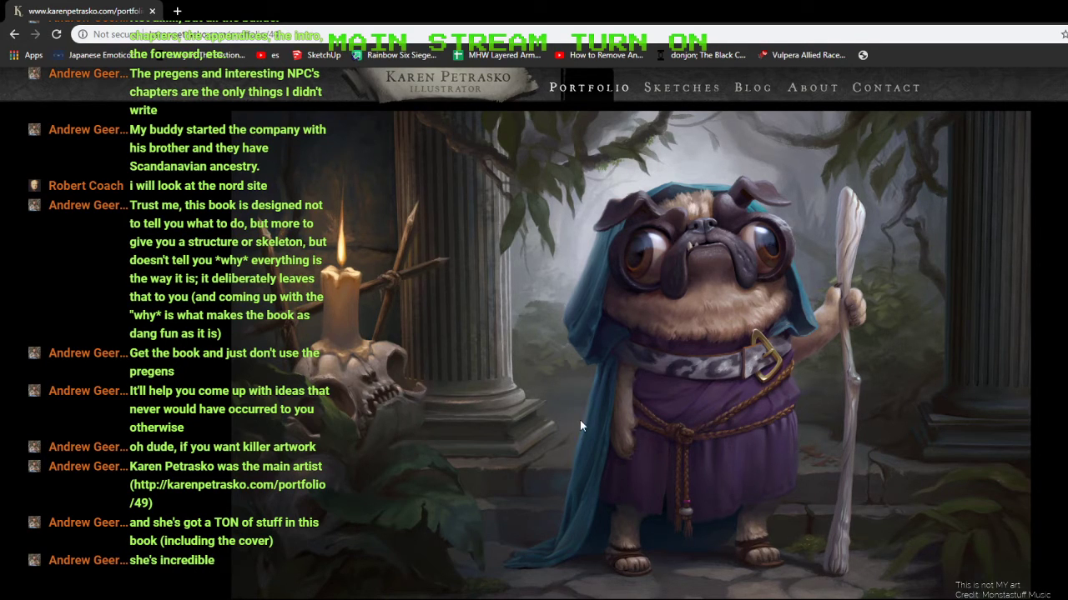
left_click(653, 433)
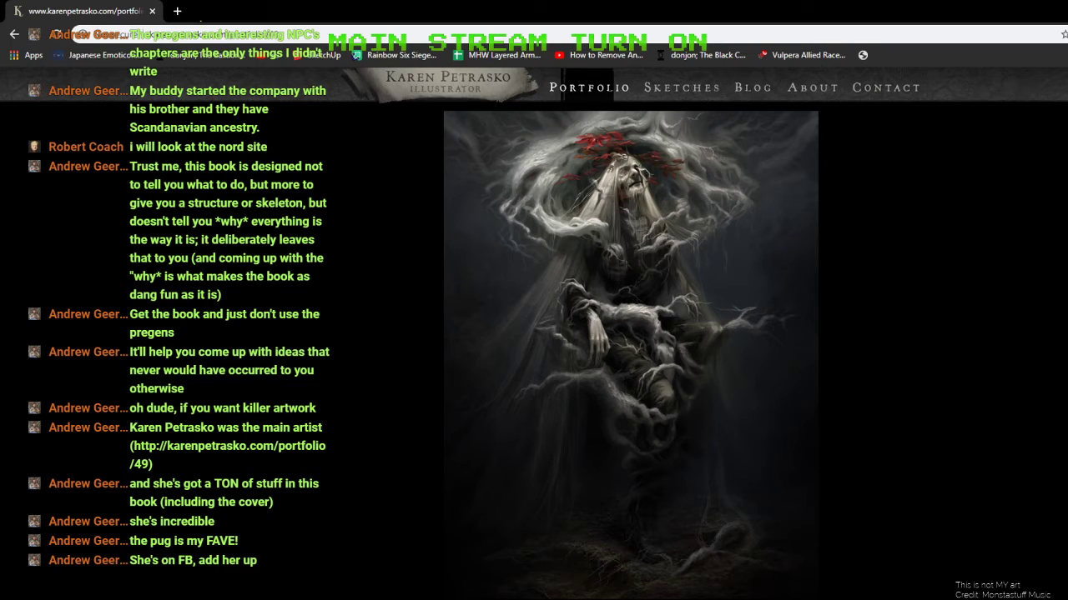
left_click(708, 505)
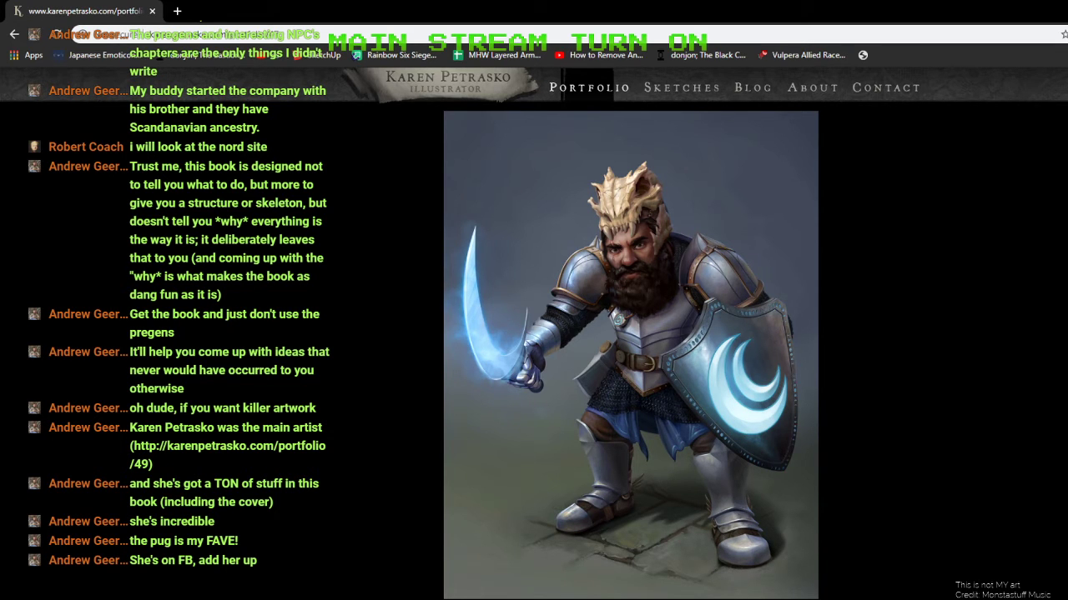
key("Right")
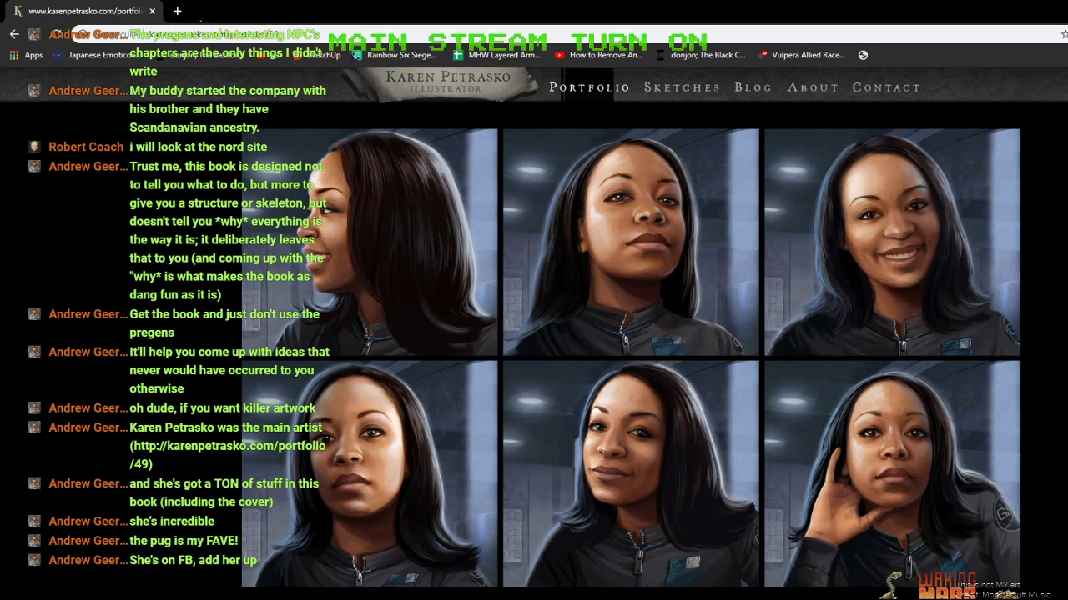
key("Right")
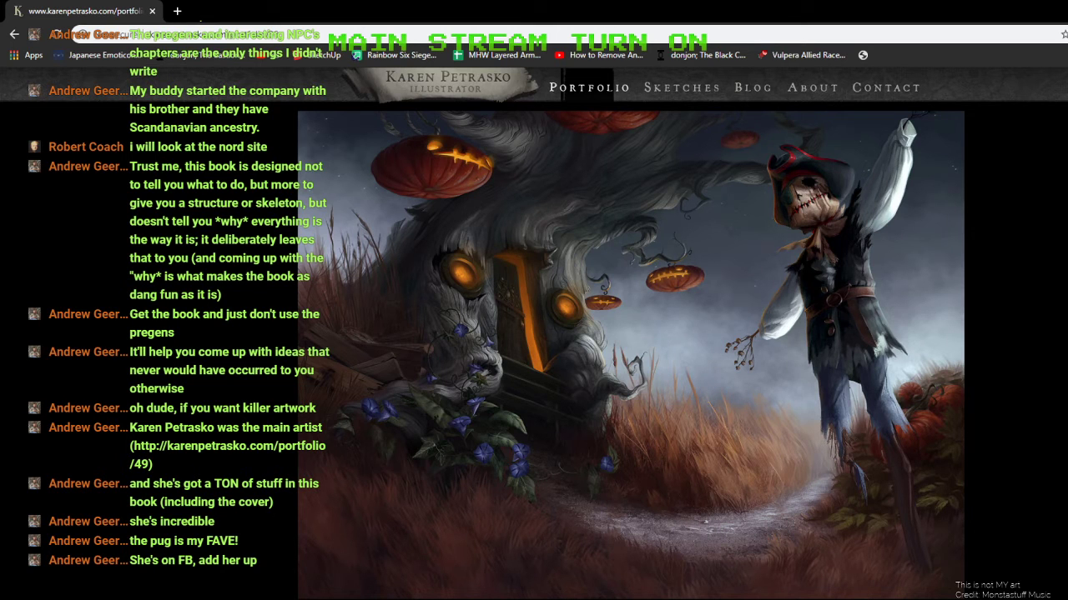
key("Right")
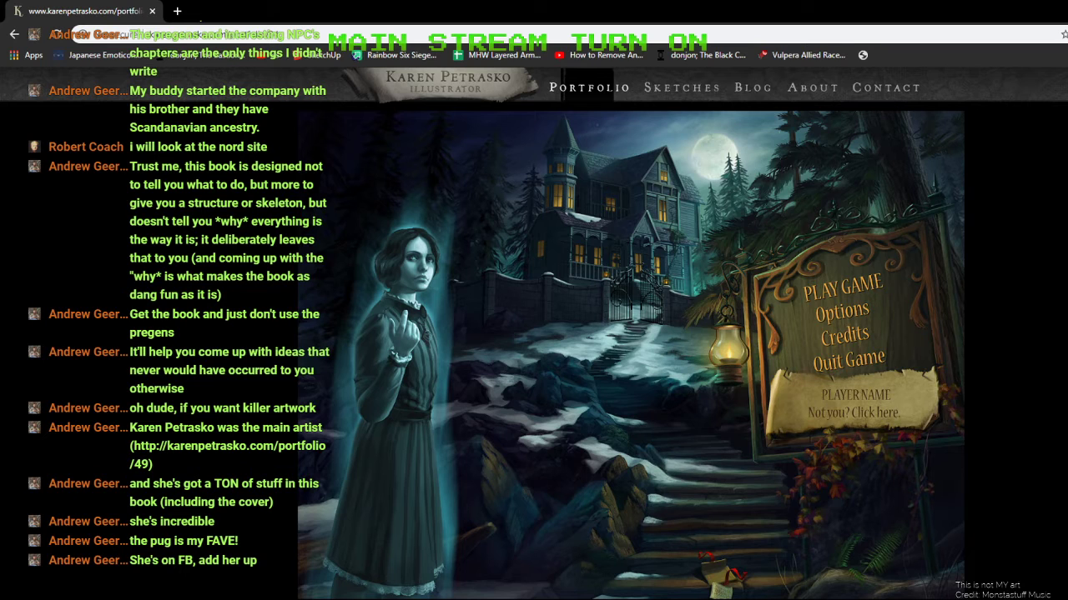
key("Right")
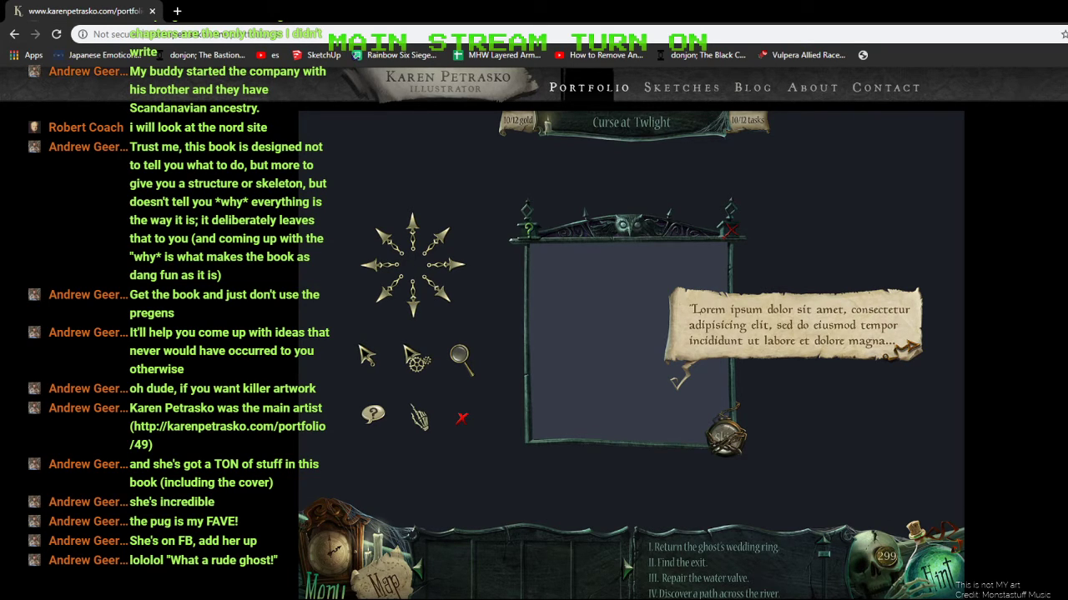
key("Right")
key("Right")
key("Right")
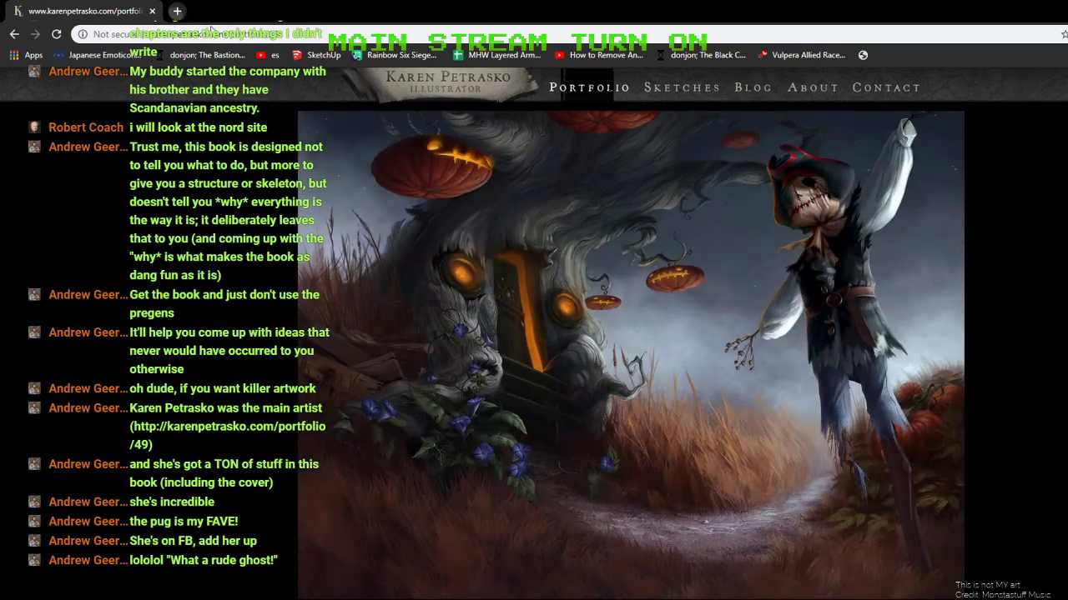
- Search Google for the artist Peter Mohrbacher in a new browser tab
left_click(177, 11)
type("peter mor")
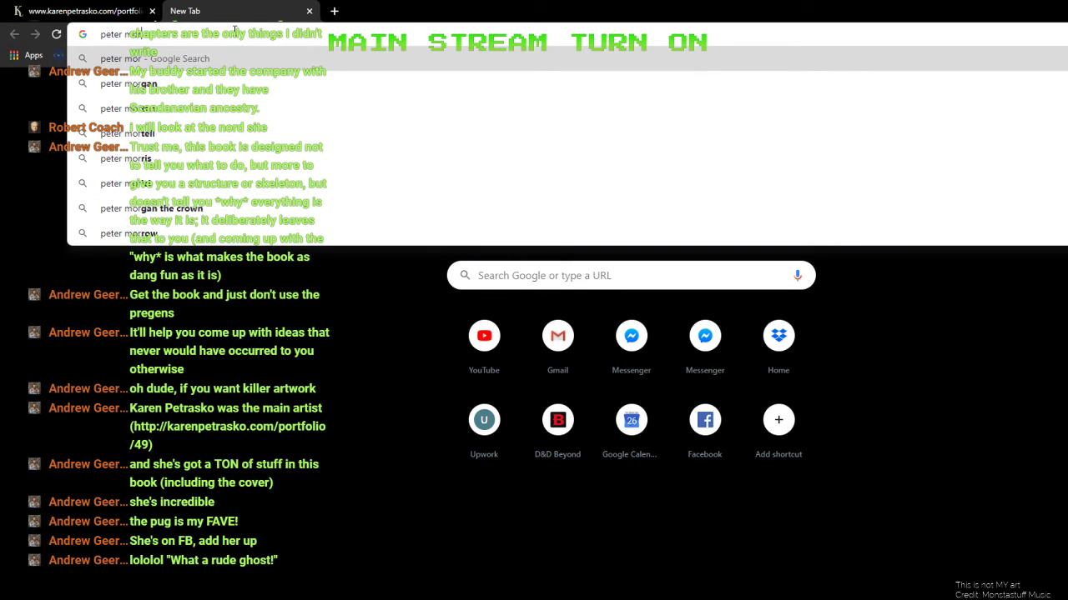
type("ba")
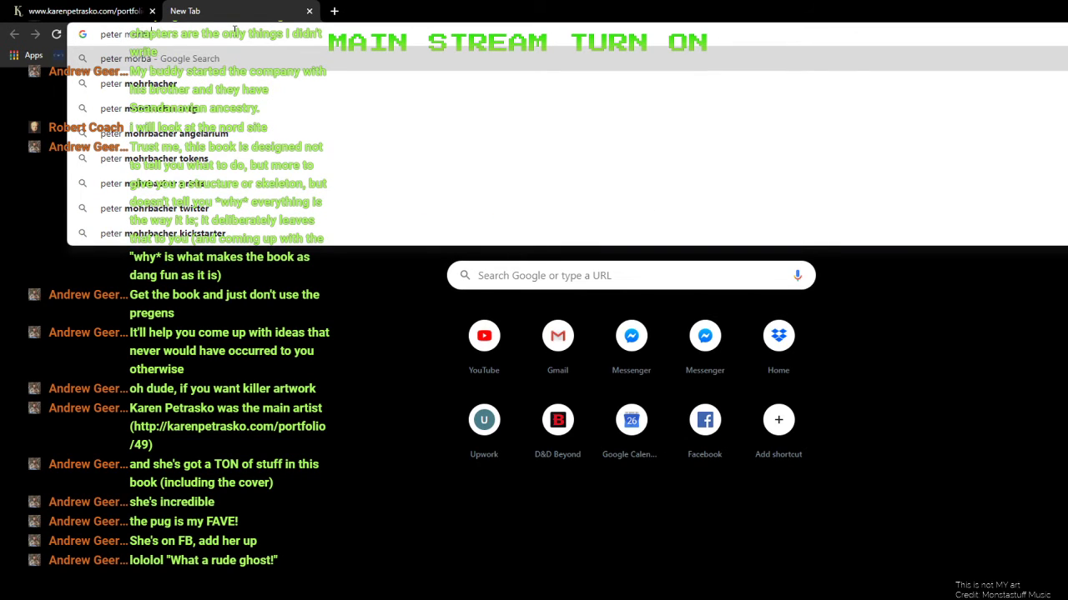
key("Down")
key("Return")
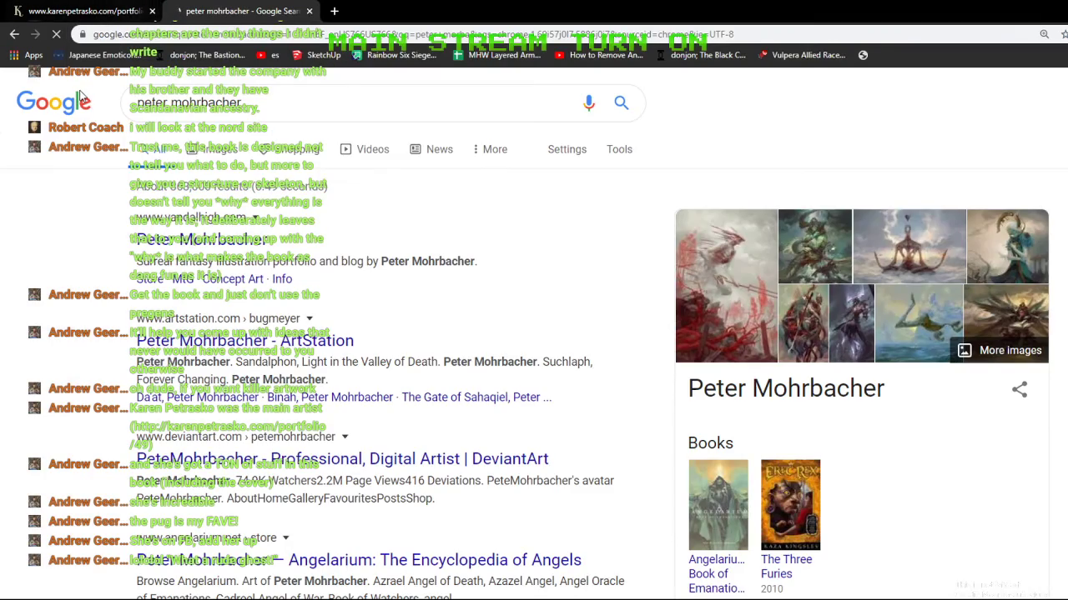
- Browse the artist's image results, preview the horned figure in teal robes, and open its ArtStation source
left_click(740, 312)
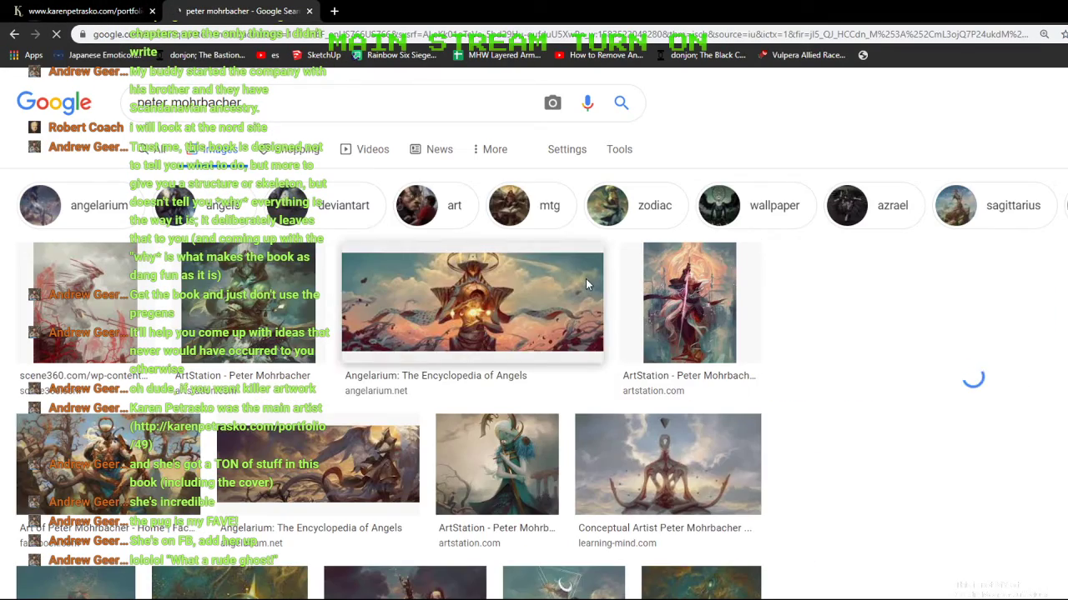
left_click(733, 324)
left_click(719, 334)
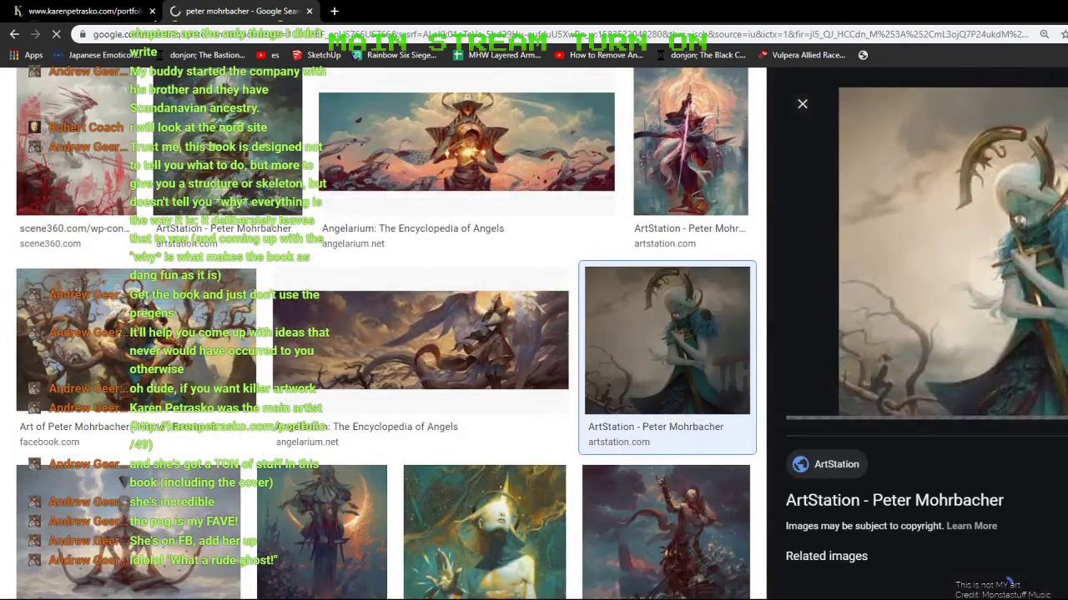
left_click(899, 499)
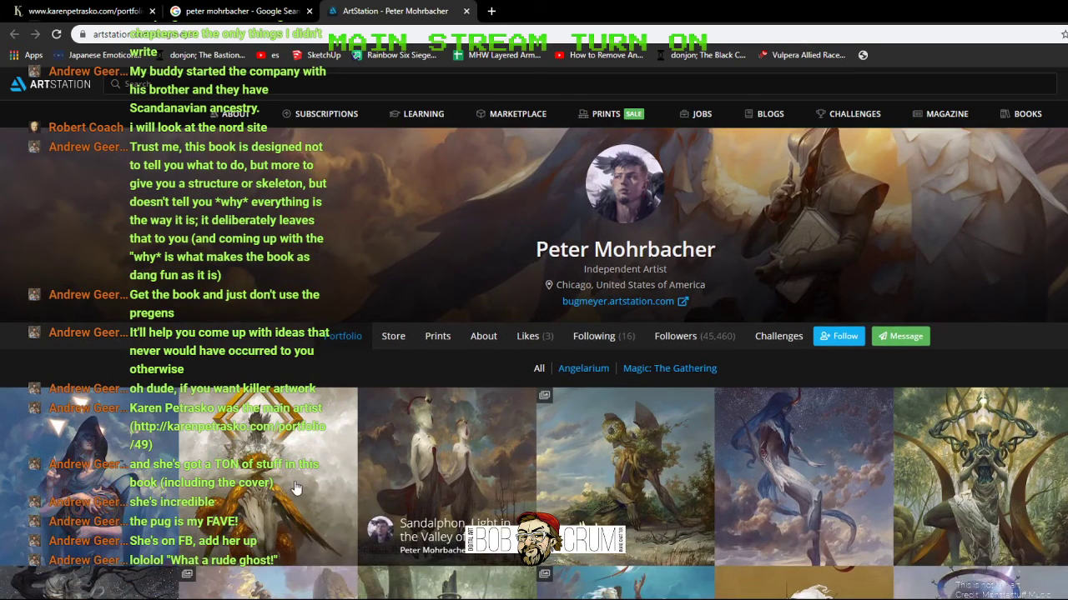
- Page through the ArtStation portfolio starting at the gold-winged Gabriel painting, examining each angel painting through Matariel and revisiting Remph once
left_click(288, 483)
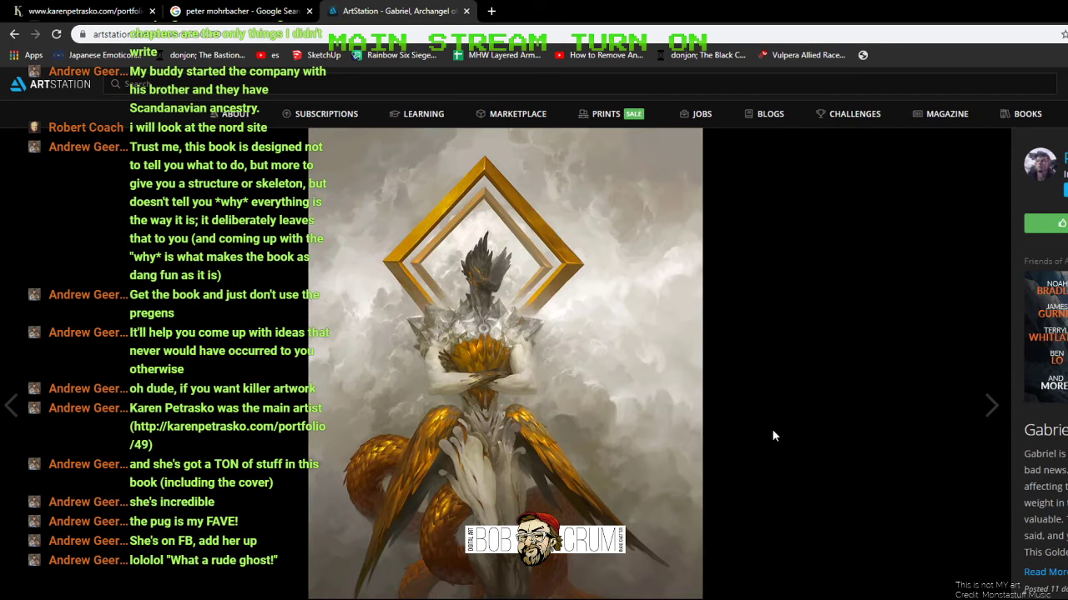
scroll(641, 423, "down", 1)
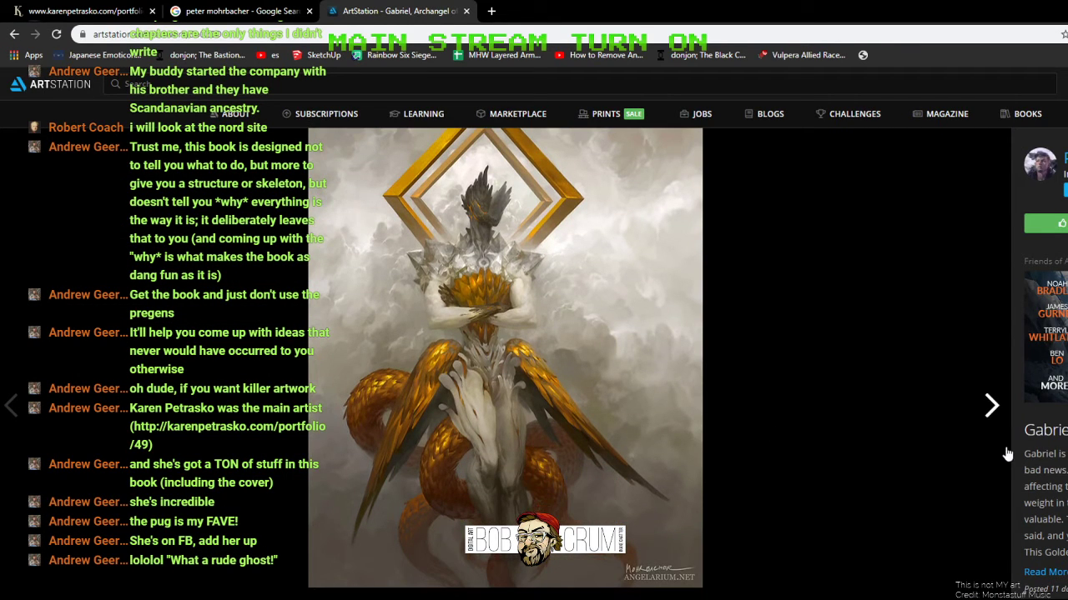
left_click(987, 417)
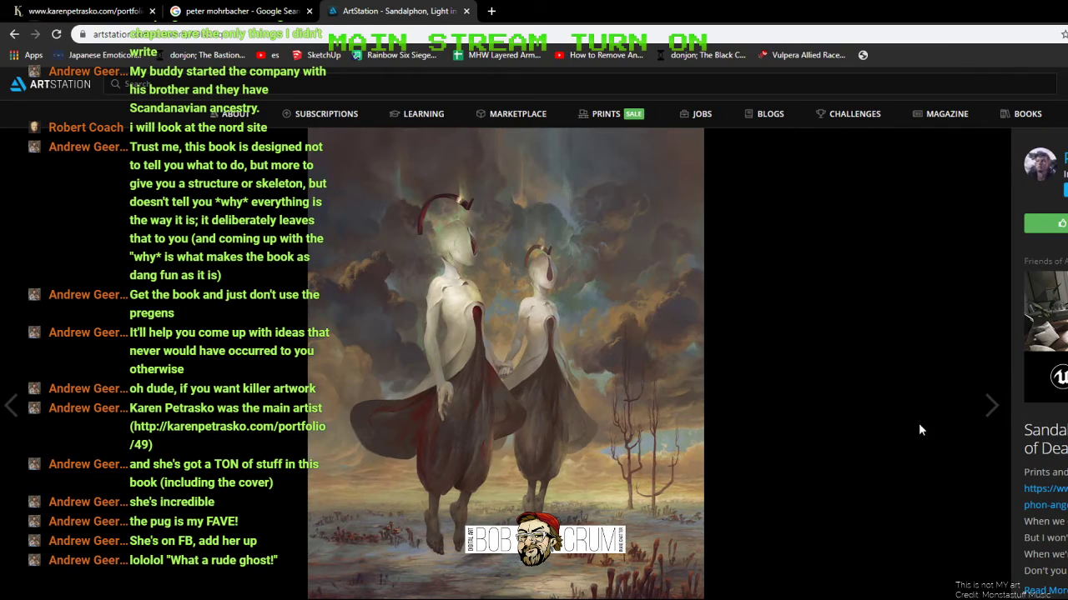
left_click(984, 409)
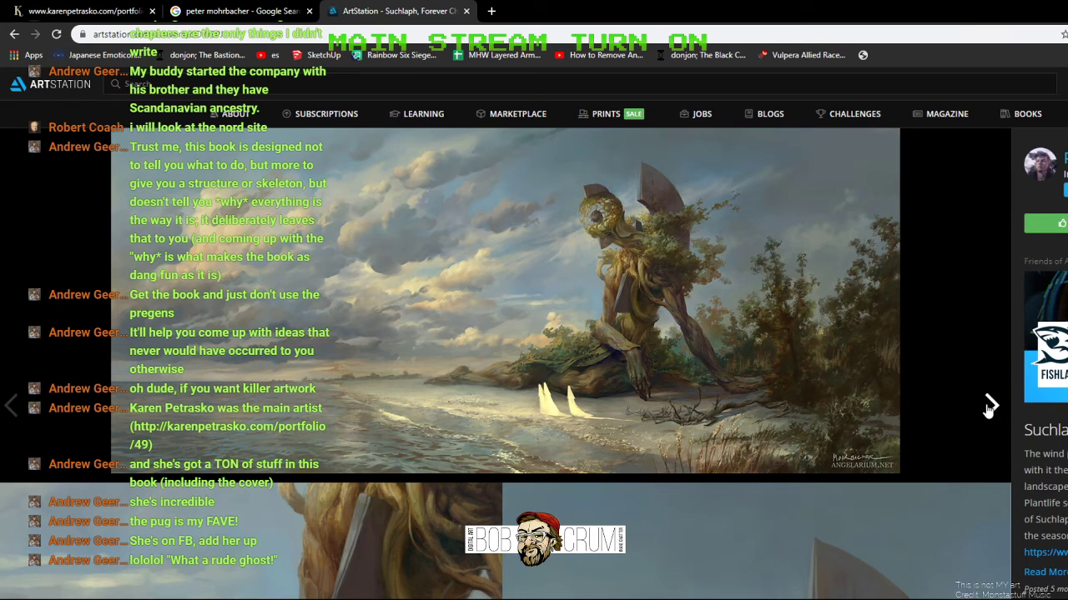
left_click(988, 407)
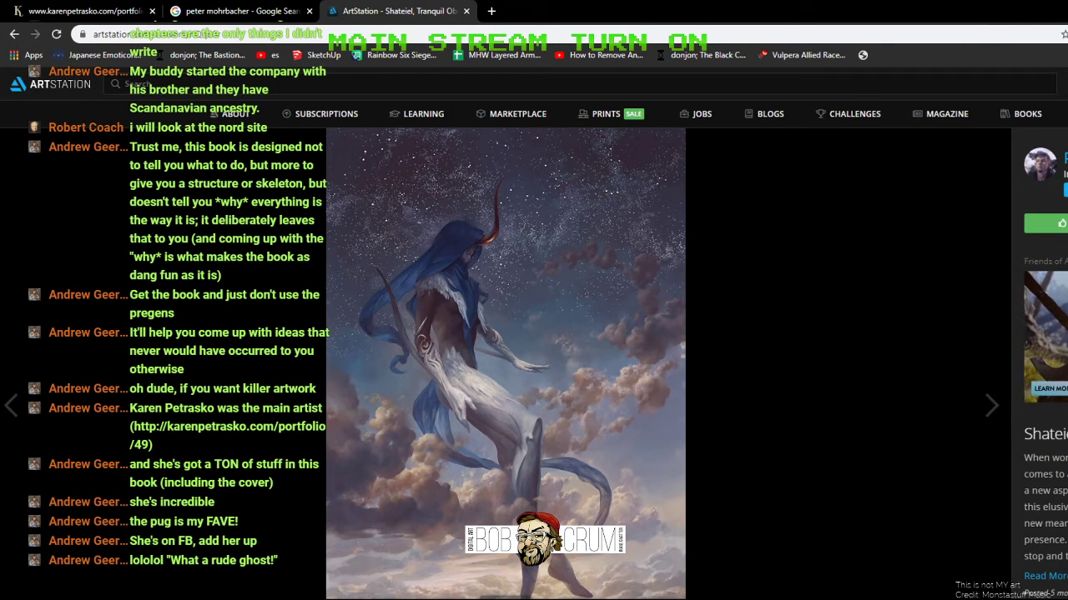
left_click(984, 413)
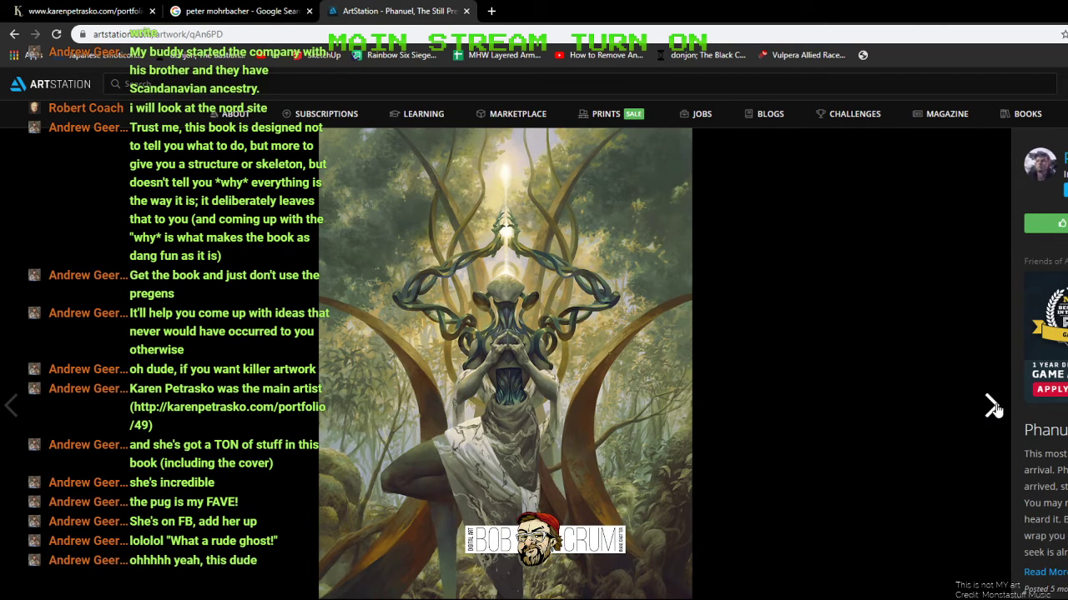
left_click(993, 407)
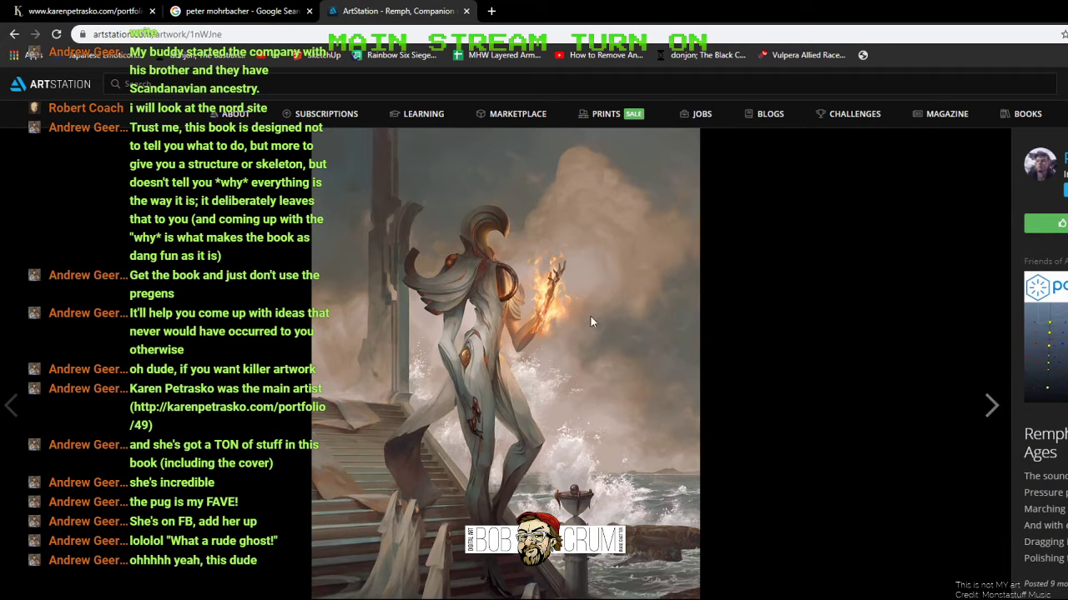
left_click(990, 410)
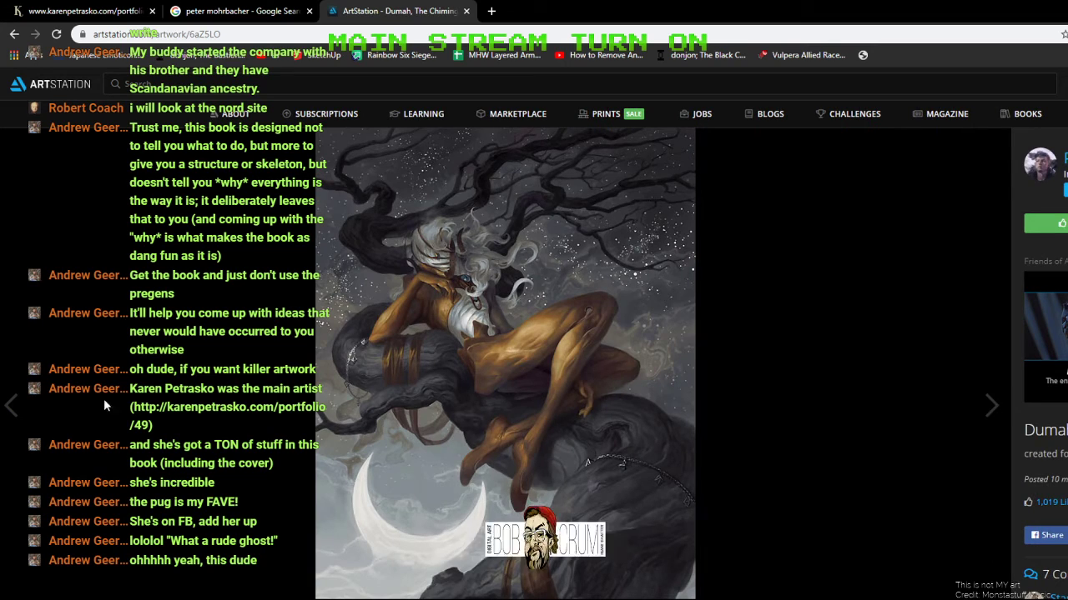
left_click(11, 406)
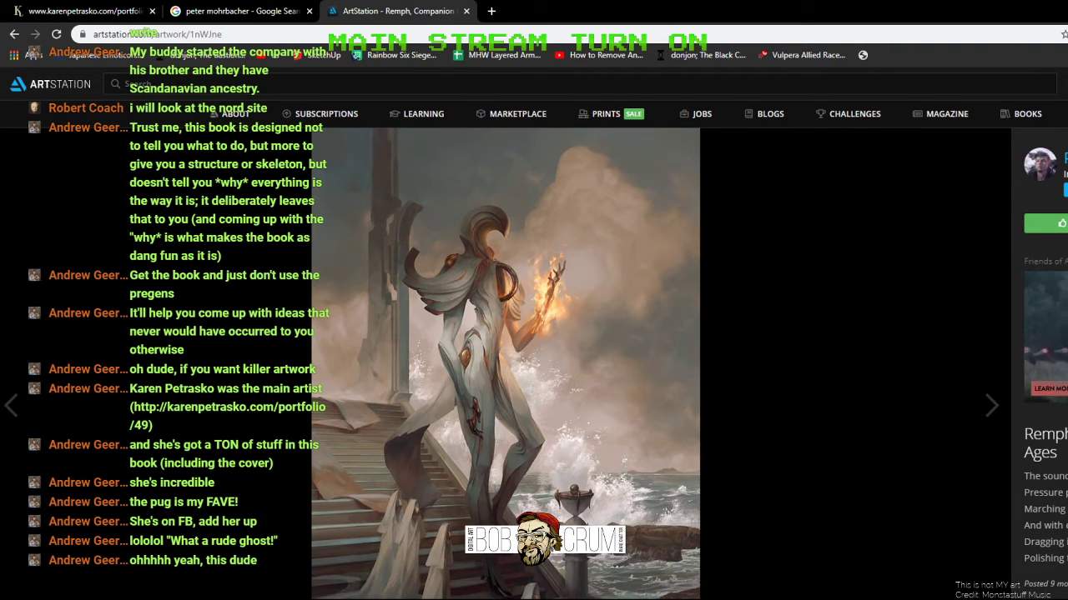
left_click(988, 408)
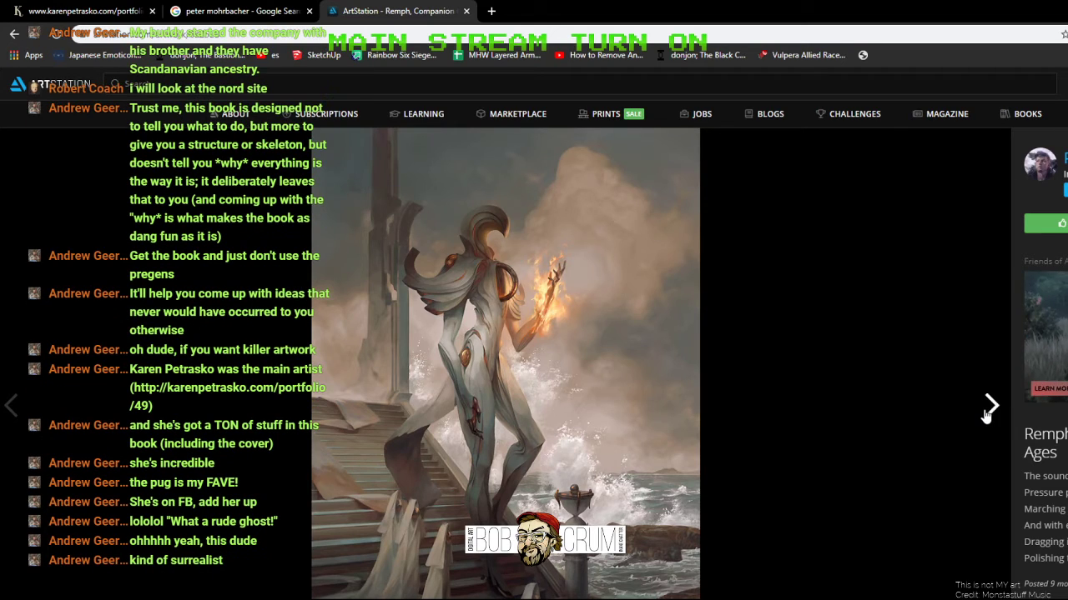
left_click(988, 409)
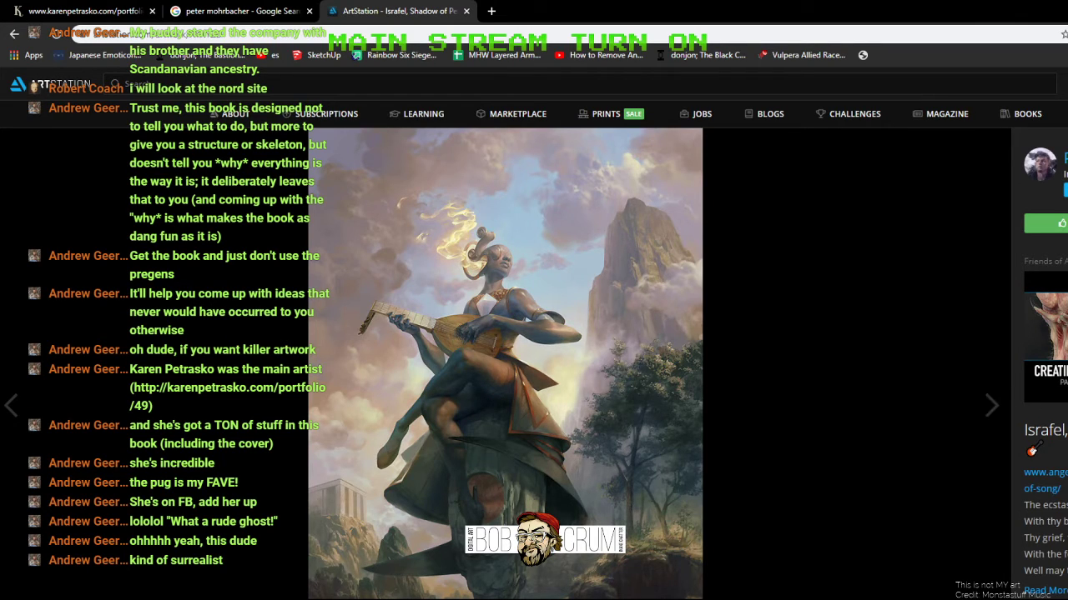
left_click(993, 407)
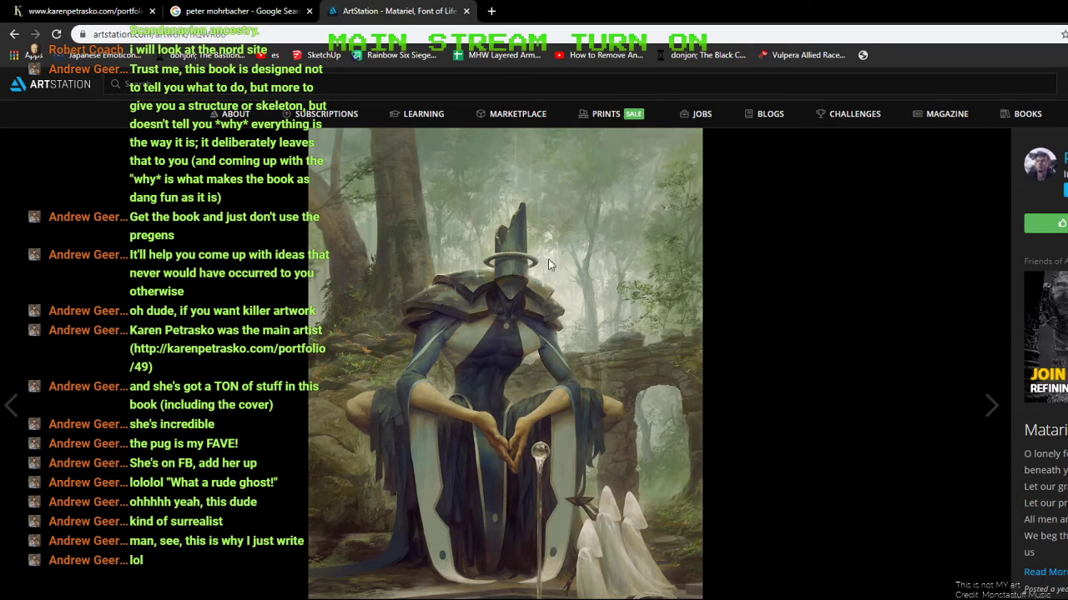
- View the Sariel, The Lone Seeker artwork and compare its pencil sketch with the finished painting
left_click(990, 407)
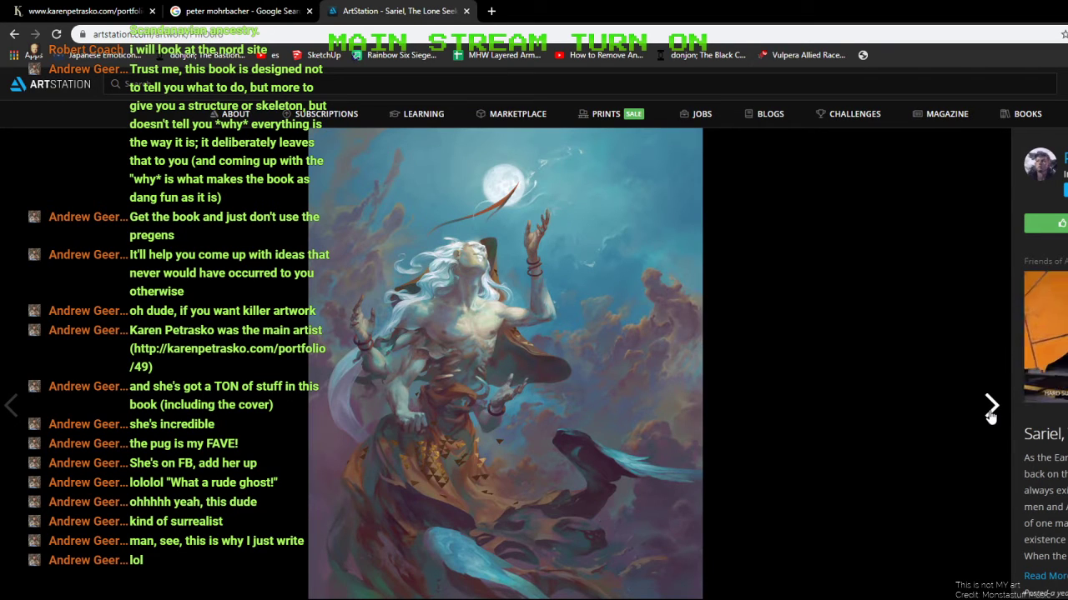
scroll(553, 478, "down", 2)
scroll(557, 477, "down", 4)
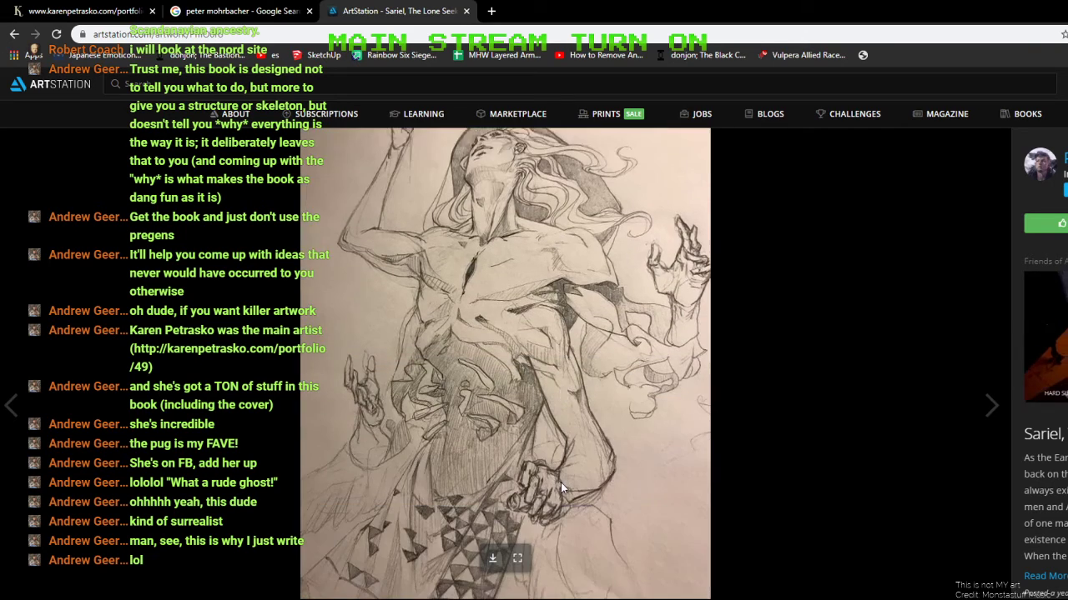
scroll(561, 482, "up", 2)
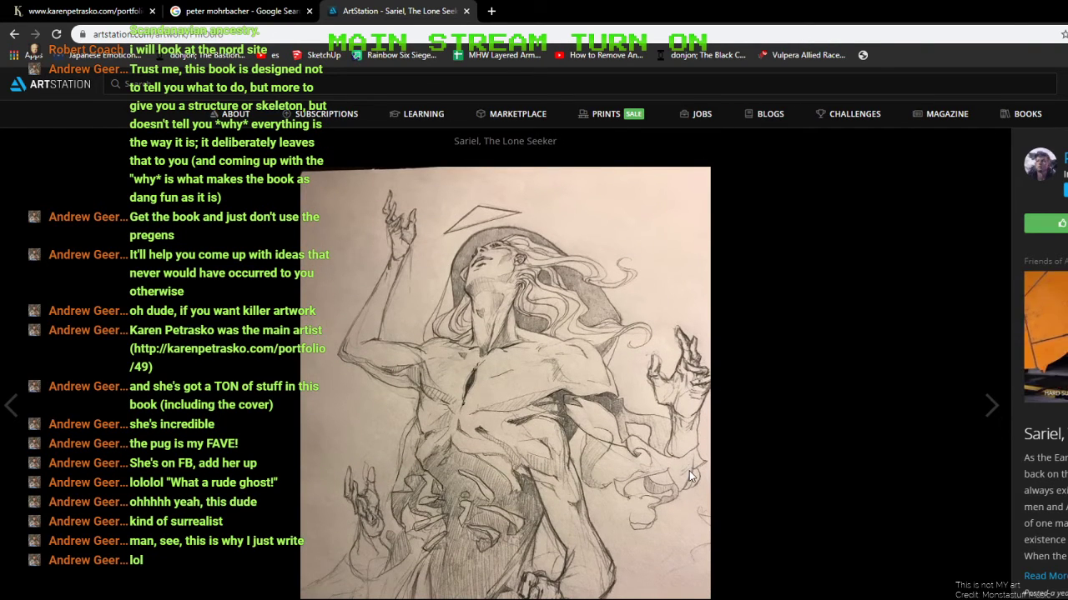
scroll(688, 470, "down", 5)
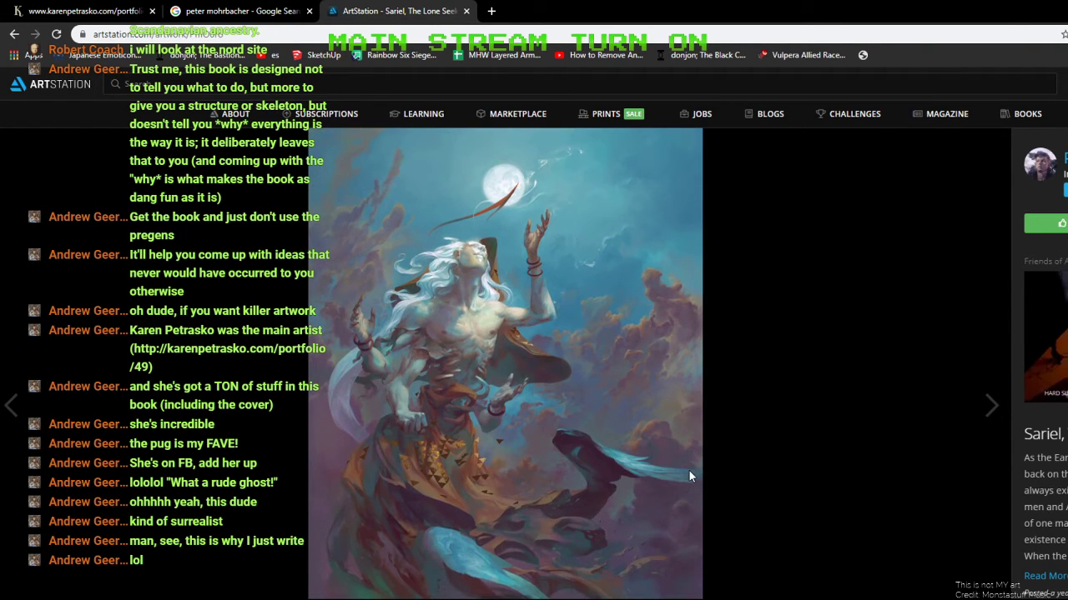
- Continue through the portfolio and examine the Samyaza, Kokabiel, Rahab and Suphlatus paintings
left_click(992, 405)
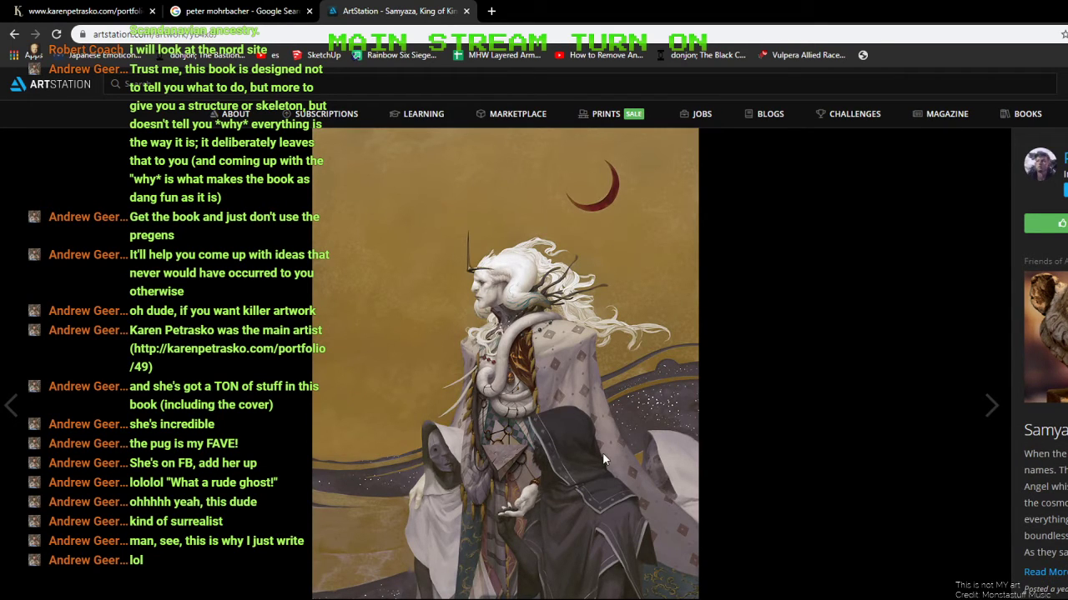
left_click(991, 405)
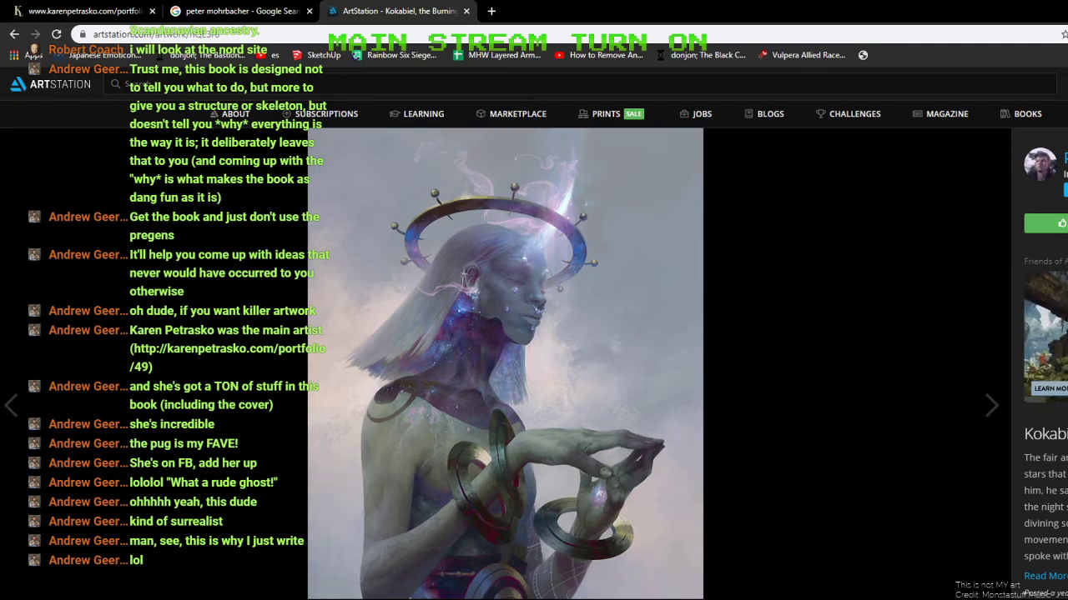
left_click(984, 407)
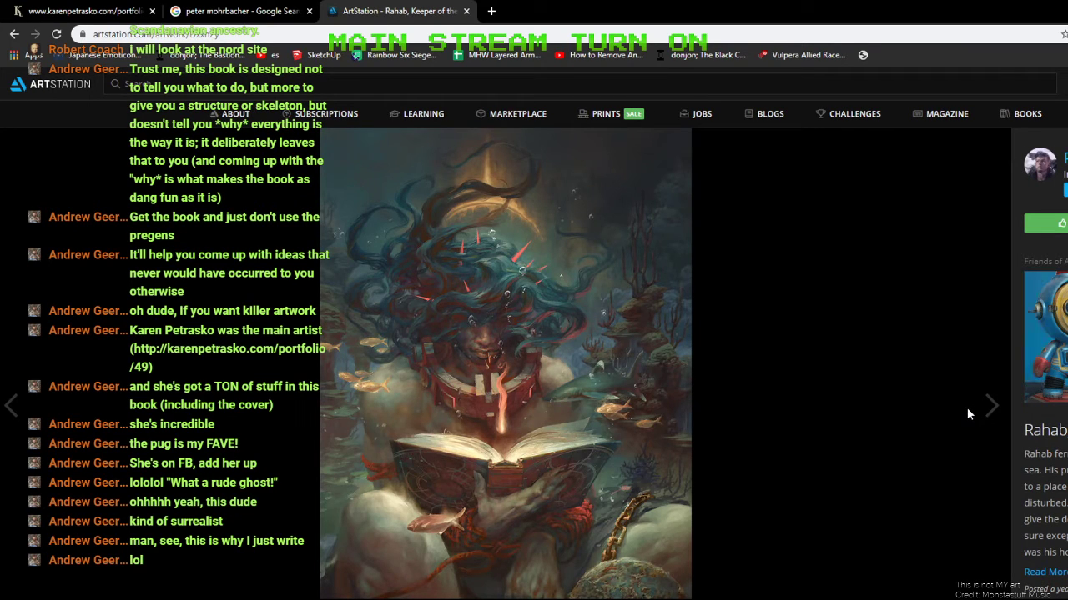
left_click(989, 406)
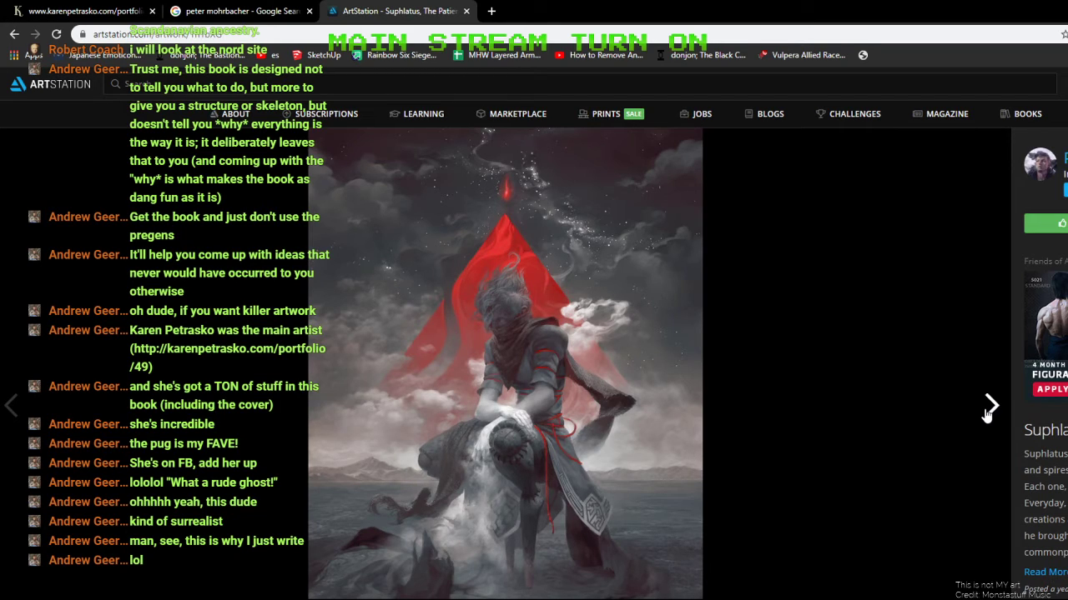
- Close the ArtStation, image search and illustrator portfolio pages, and return the music stream video to full screen
left_click(466, 11)
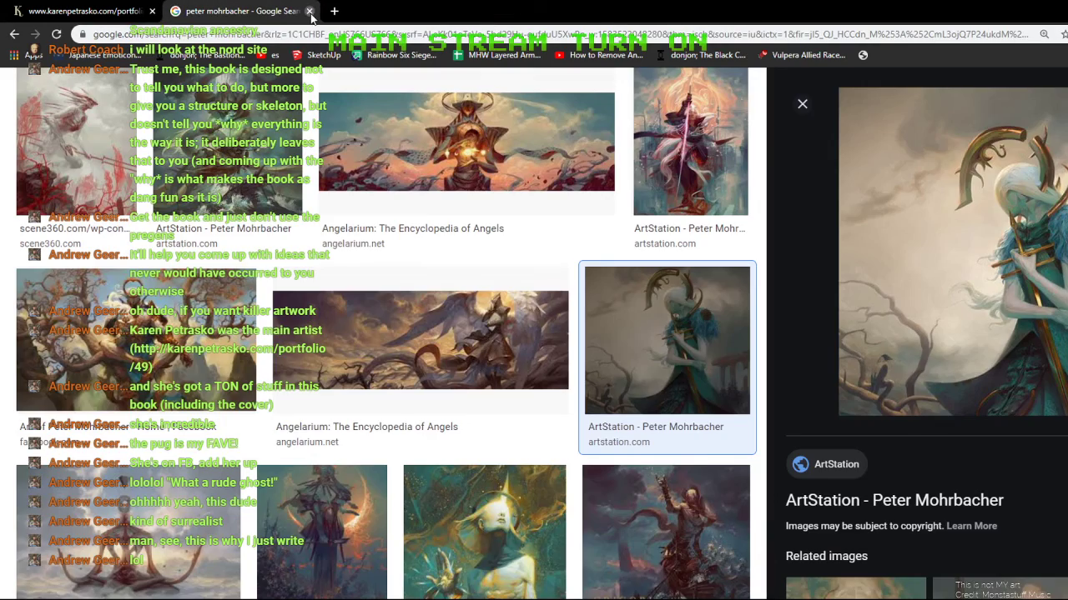
left_click(309, 12)
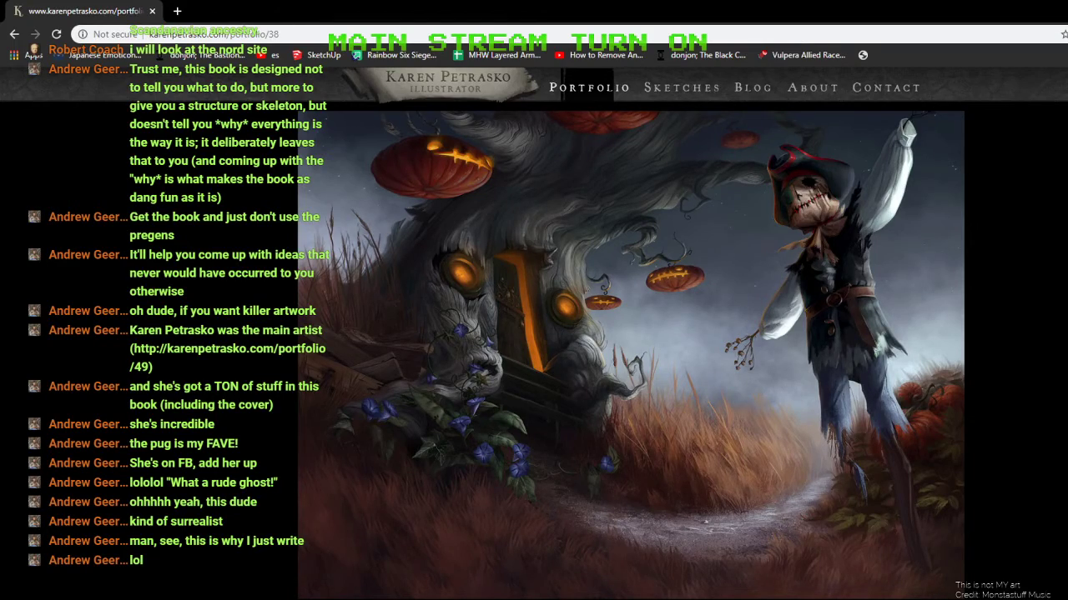
key("ctrl+w")
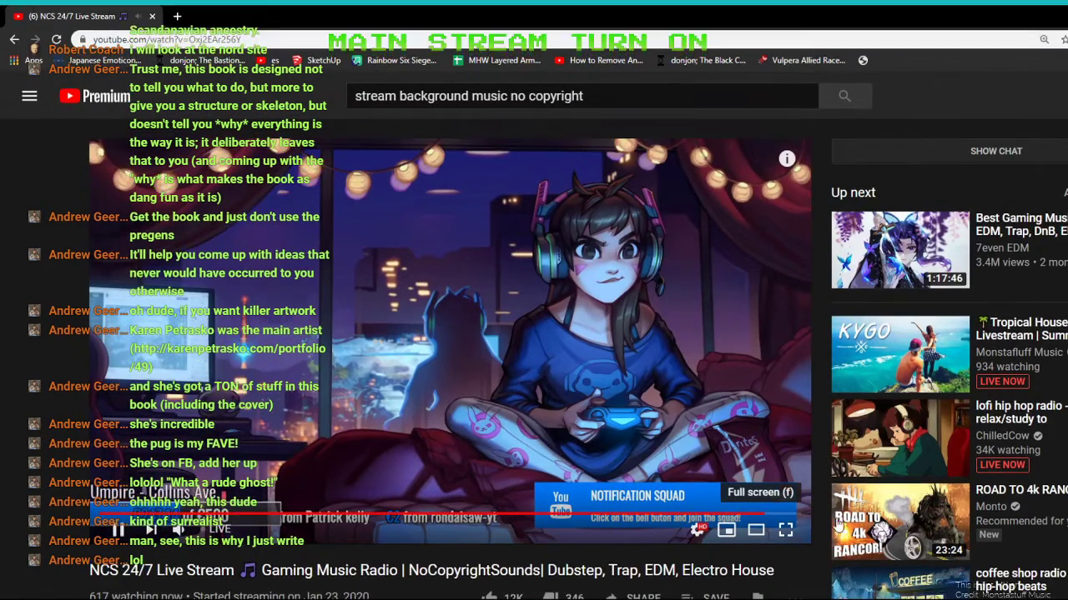
left_click(785, 529)
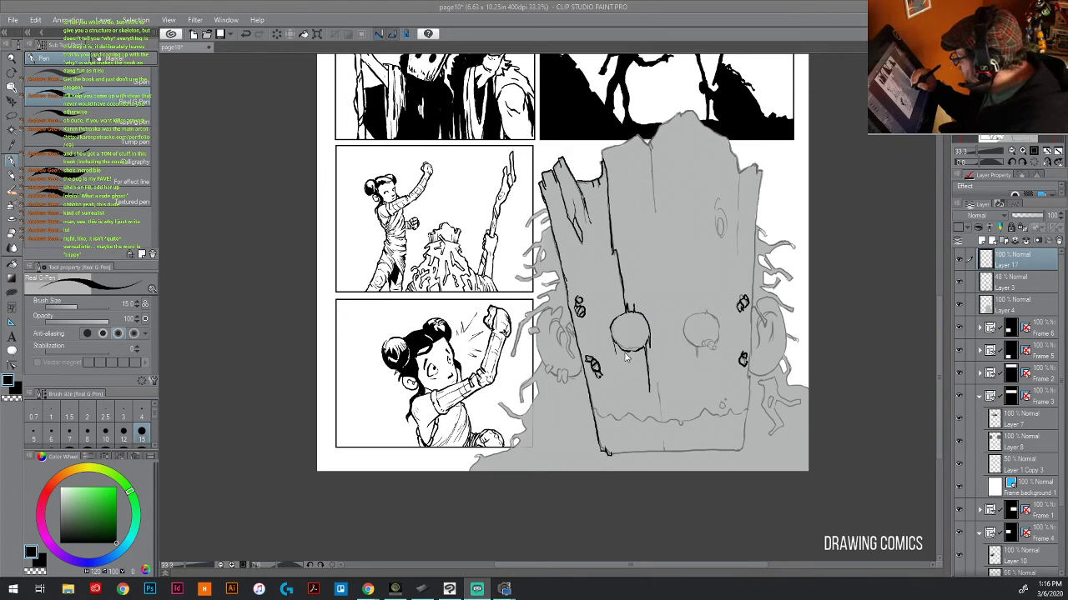
- Ink the plank face's round right eye with the ragged chip on its lower edge, and the oval wood knot above it
mouse_move(684, 317)
left_mouse_down()
mouse_move(699, 359)
mouse_move(710, 346)
left_mouse_up()
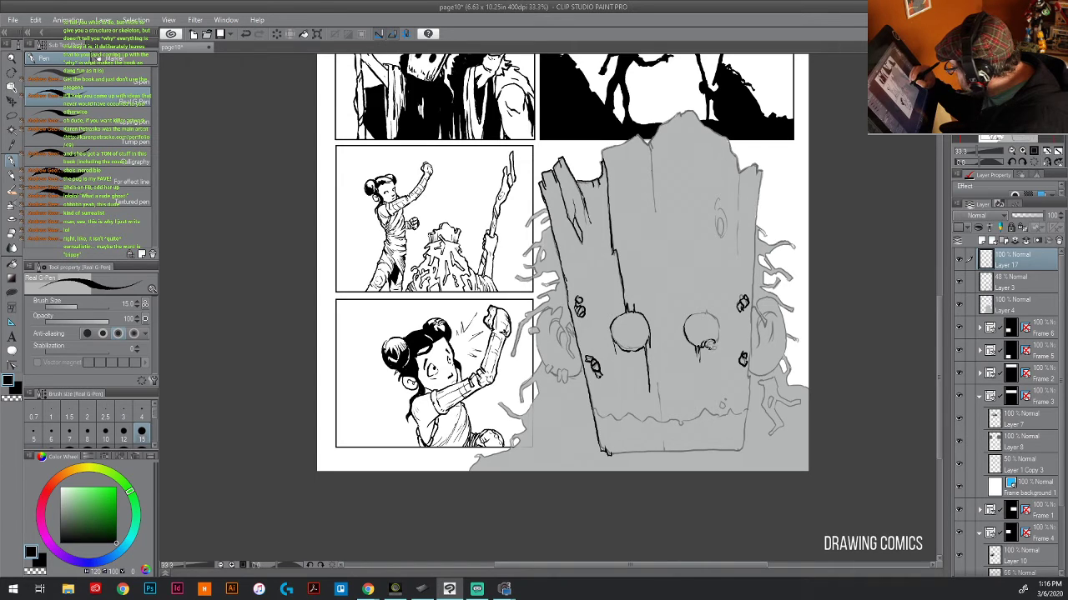
left_click_drag(713, 354, 719, 343)
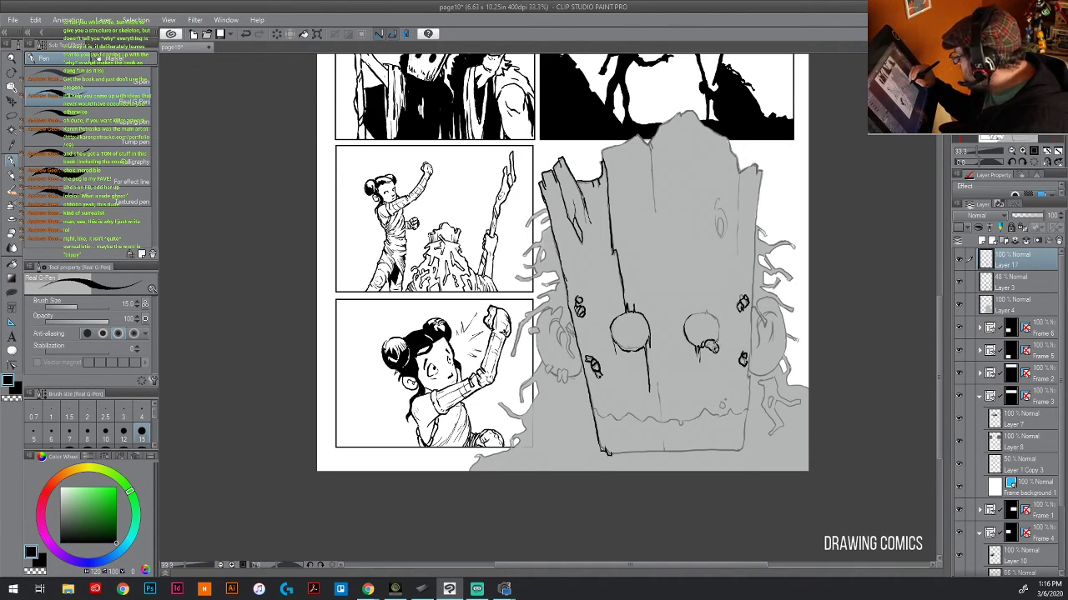
mouse_move(717, 345)
left_mouse_down()
mouse_move(718, 316)
mouse_move(705, 304)
mouse_move(692, 313)
left_mouse_up()
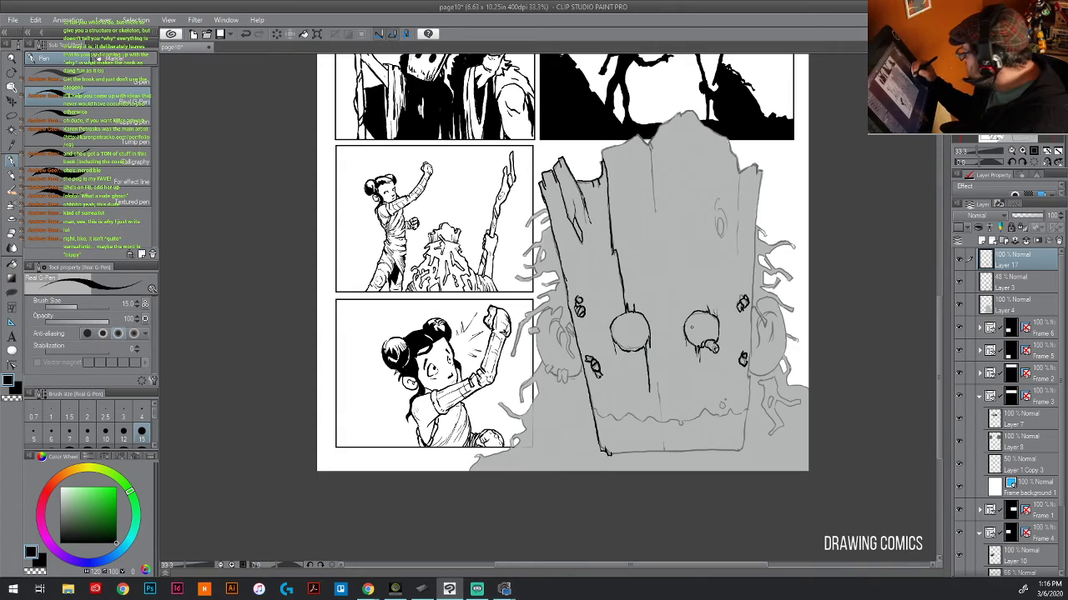
left_click(690, 328)
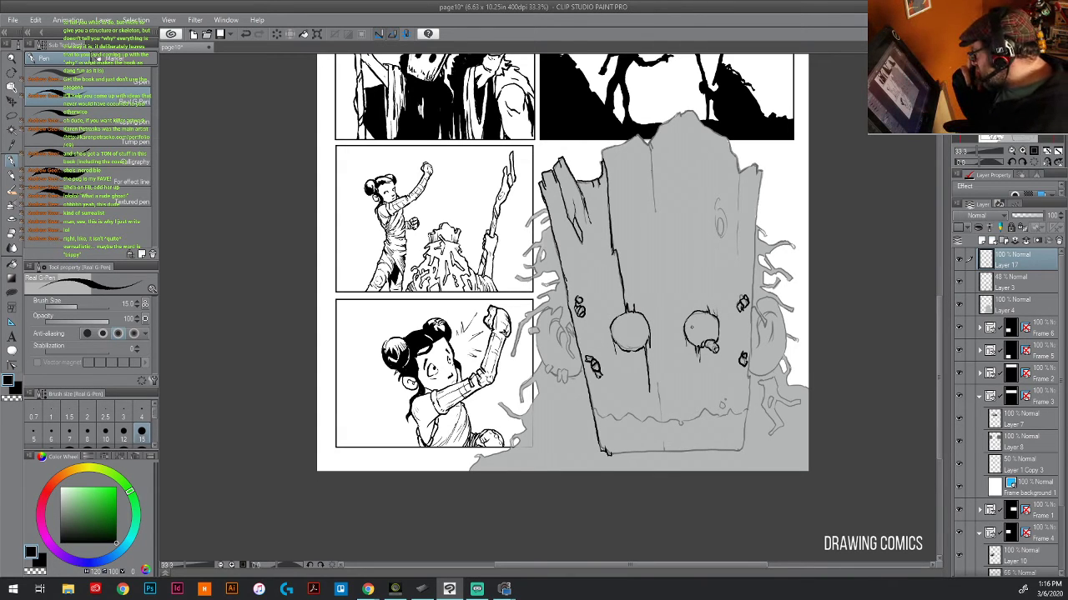
mouse_move(719, 217)
left_mouse_down()
mouse_move(724, 233)
mouse_move(714, 232)
mouse_move(720, 199)
mouse_move(723, 237)
left_mouse_up()
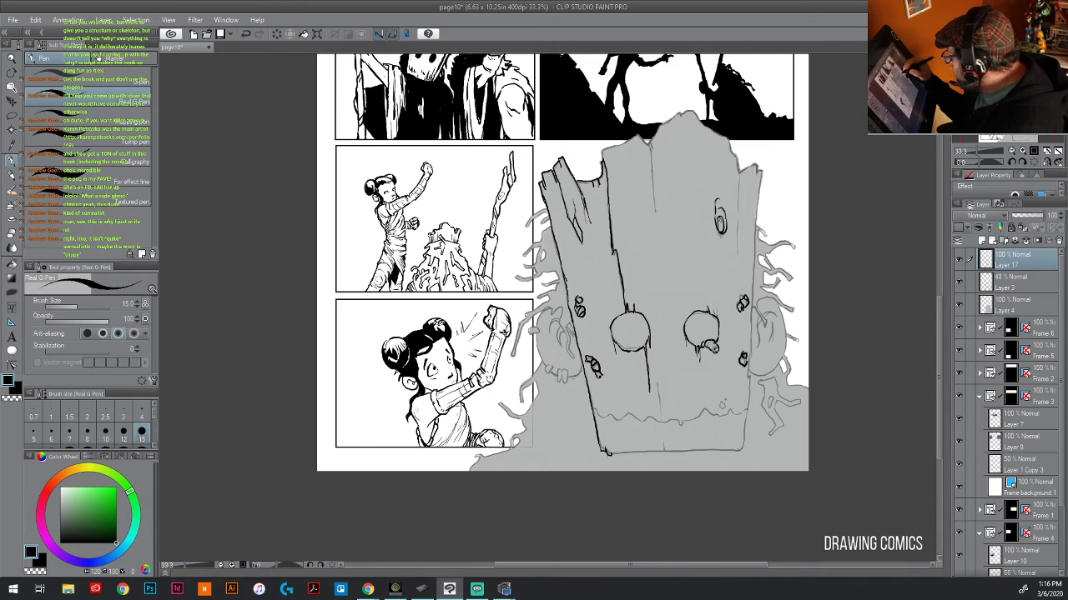
- Ink the long crack and outer edge of the plank face's right board, and the jagged tops and split of the middle boards
left_click_drag(738, 170, 740, 285)
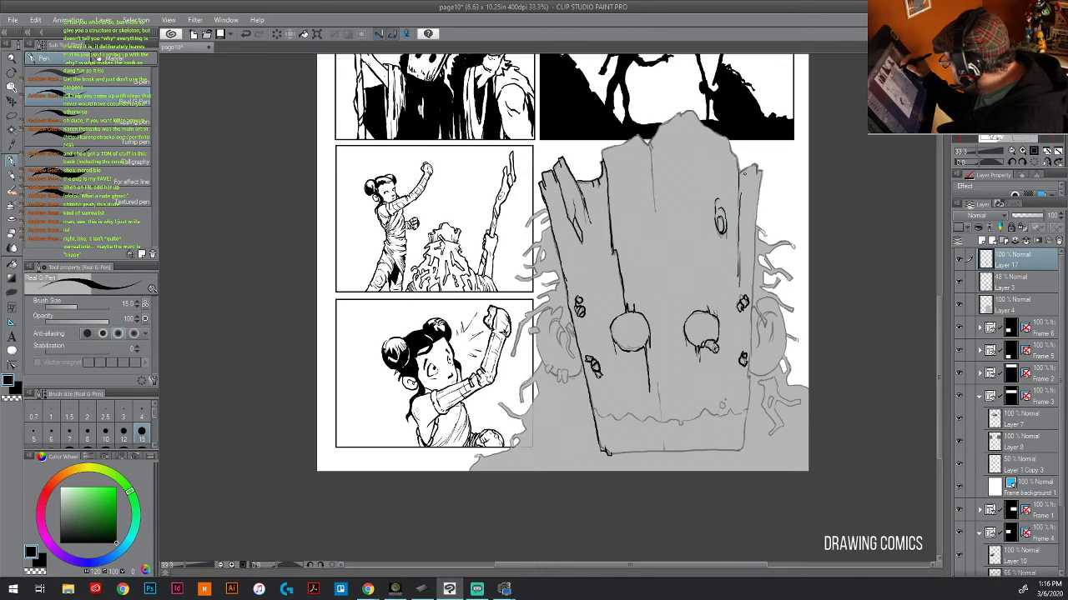
mouse_move(738, 170)
left_mouse_down()
mouse_move(742, 185)
mouse_move(754, 163)
mouse_move(762, 183)
mouse_move(749, 352)
left_mouse_up()
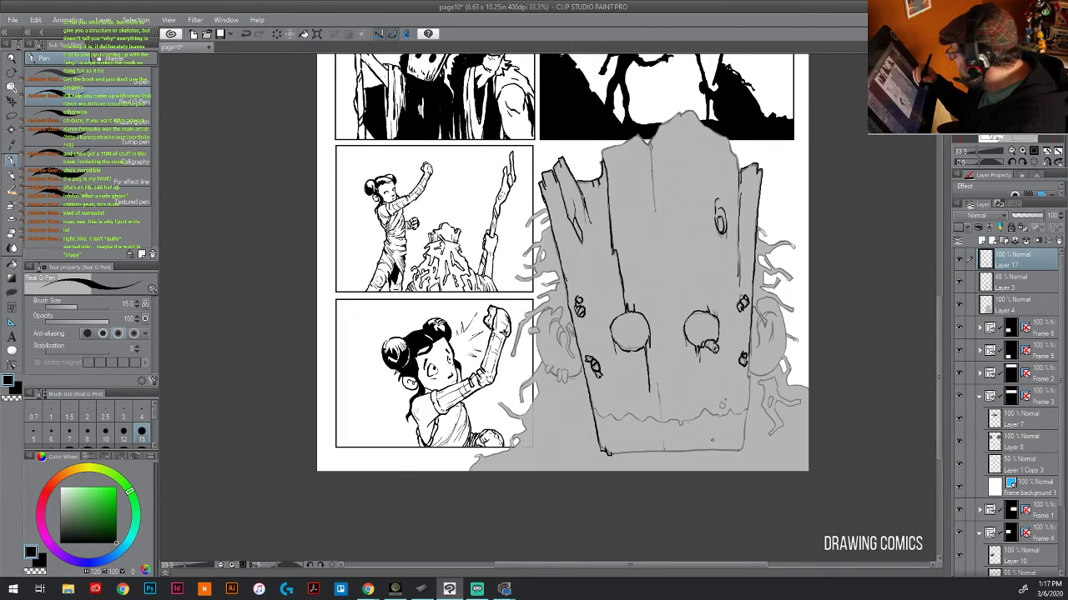
mouse_move(603, 150)
left_mouse_down()
mouse_move(617, 143)
mouse_move(620, 155)
mouse_move(640, 139)
mouse_move(660, 229)
left_mouse_up()
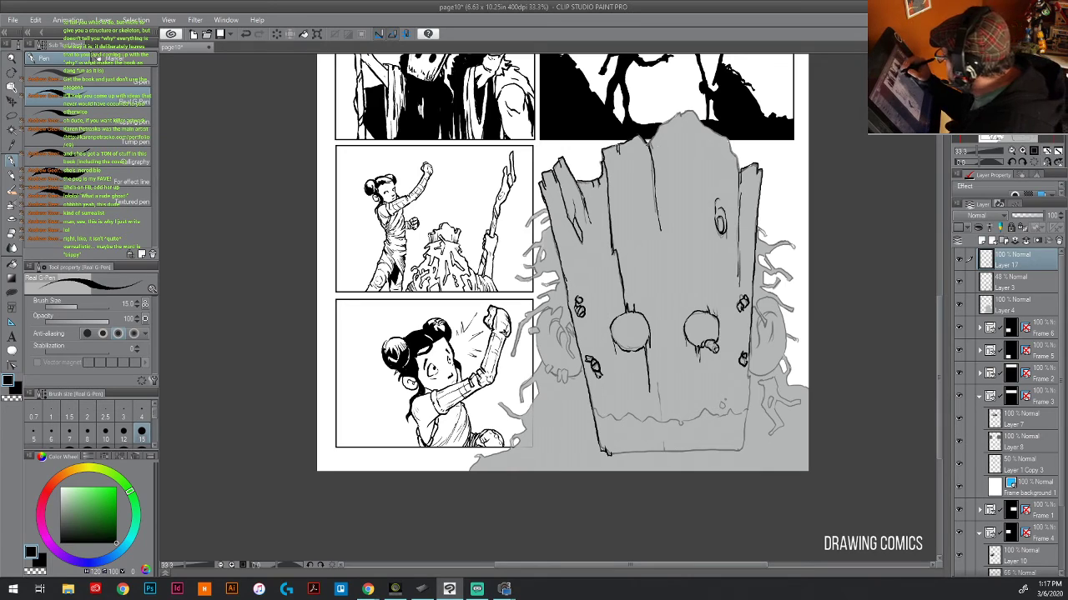
mouse_move(647, 142)
left_mouse_down()
mouse_move(653, 153)
mouse_move(681, 112)
mouse_move(688, 150)
left_mouse_up()
left_click_drag(683, 112, 694, 110)
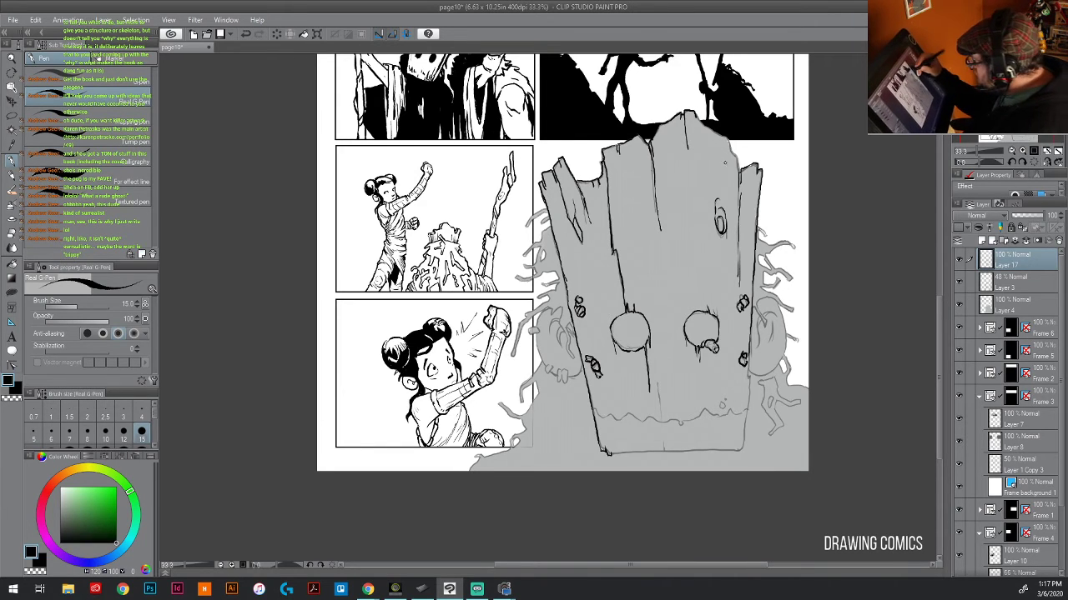
mouse_move(730, 137)
left_mouse_down()
mouse_move(730, 183)
mouse_move(738, 172)
left_mouse_up()
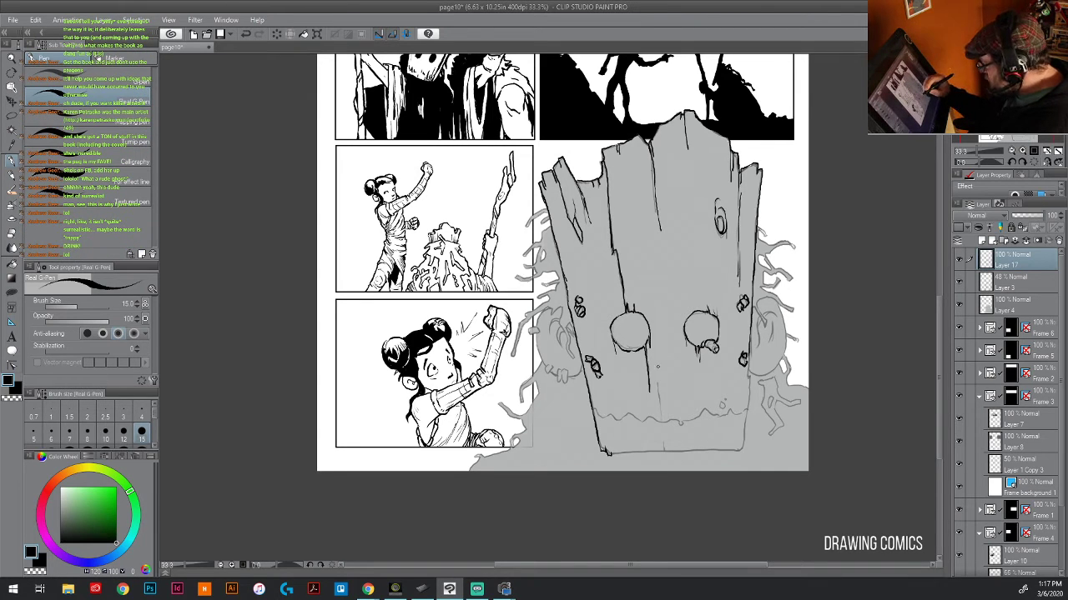
- Ink the plank face's lower centre seam and bottom edge, and add thin cracks running down beneath the left eye
mouse_move(658, 372)
left_mouse_down()
mouse_move(665, 455)
mouse_move(607, 455)
mouse_move(740, 452)
left_mouse_up()
left_click_drag(748, 351, 741, 457)
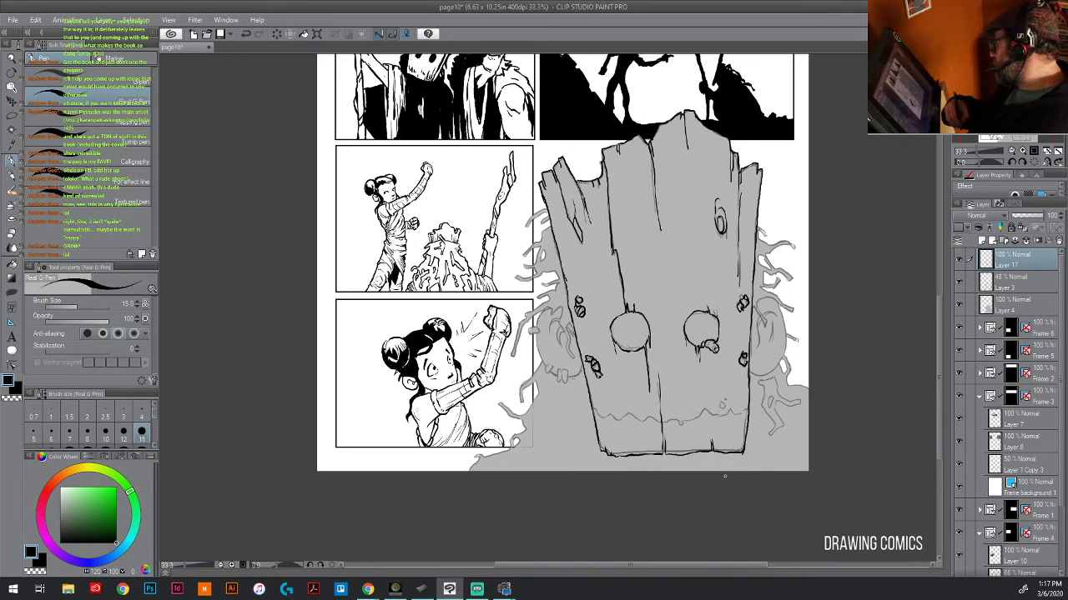
left_click_drag(596, 402, 593, 419)
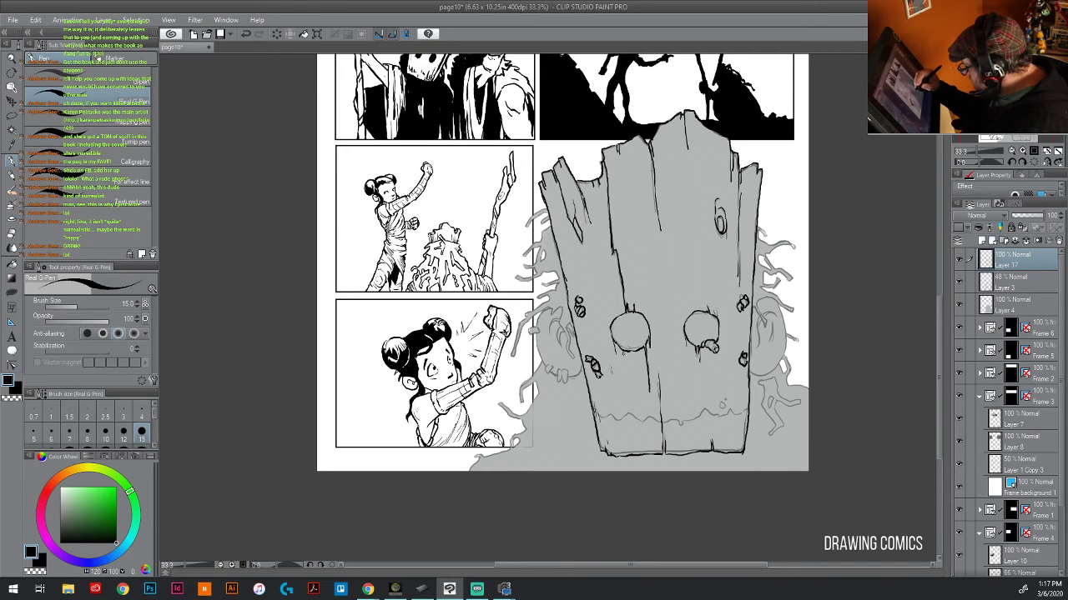
left_click_drag(624, 352, 636, 406)
mouse_move(633, 362)
left_mouse_down()
mouse_move(634, 381)
mouse_move(634, 364)
left_mouse_up()
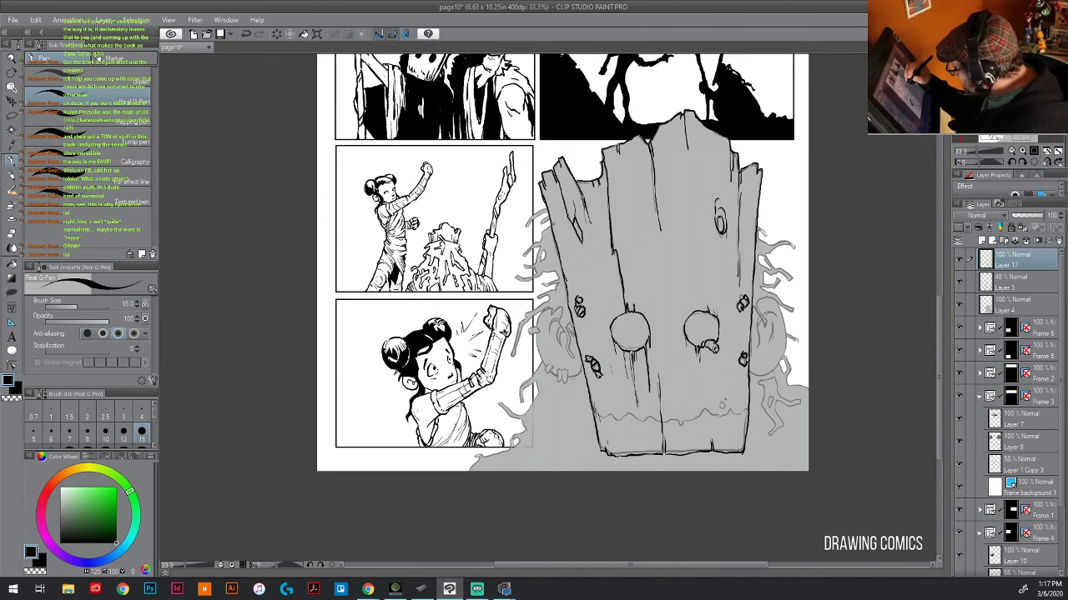
- Add wood-grain lines down the plank face's left edge and between the oval knot and the right eye
left_click_drag(559, 252, 565, 275)
left_click_drag(556, 223, 559, 242)
left_click_drag(559, 237, 567, 267)
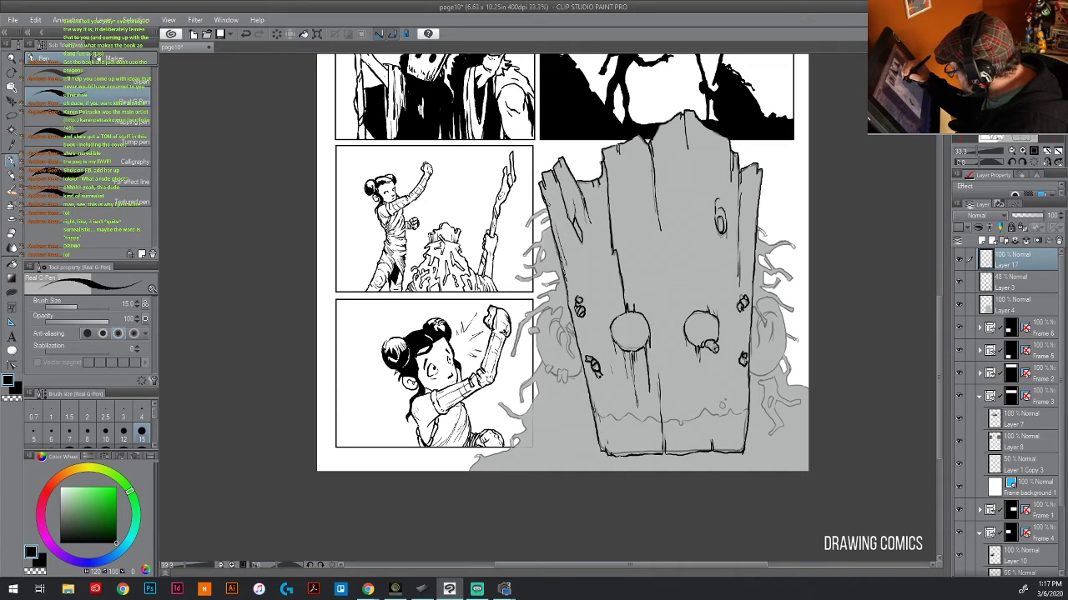
left_click_drag(549, 206, 560, 234)
left_click_drag(558, 232, 598, 408)
mouse_move(730, 327)
left_mouse_down()
mouse_move(731, 340)
mouse_move(714, 295)
mouse_move(713, 208)
mouse_move(715, 263)
left_mouse_up()
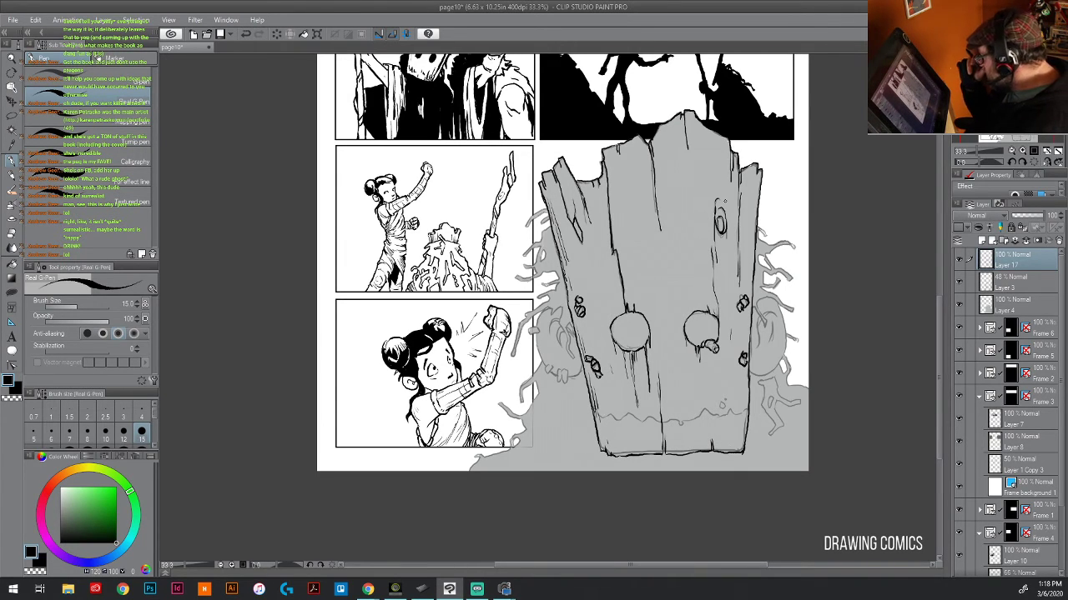
- Hide the Layer 3 sketch and fill both eyes, the split in the left board and the oval knot with black
left_click(957, 284)
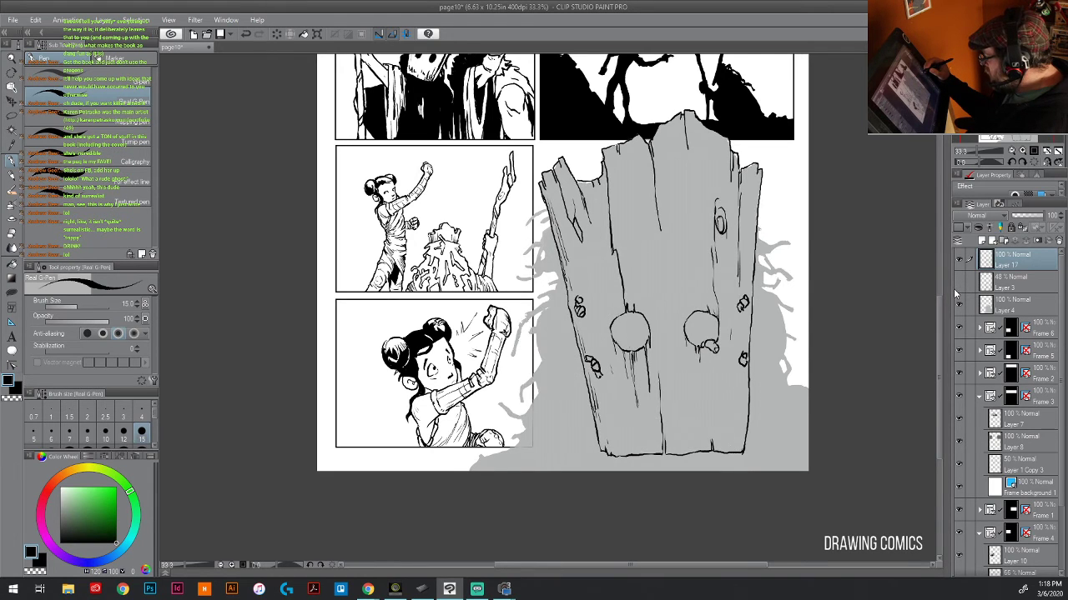
left_click(13, 268)
left_click(632, 322)
left_click(706, 326)
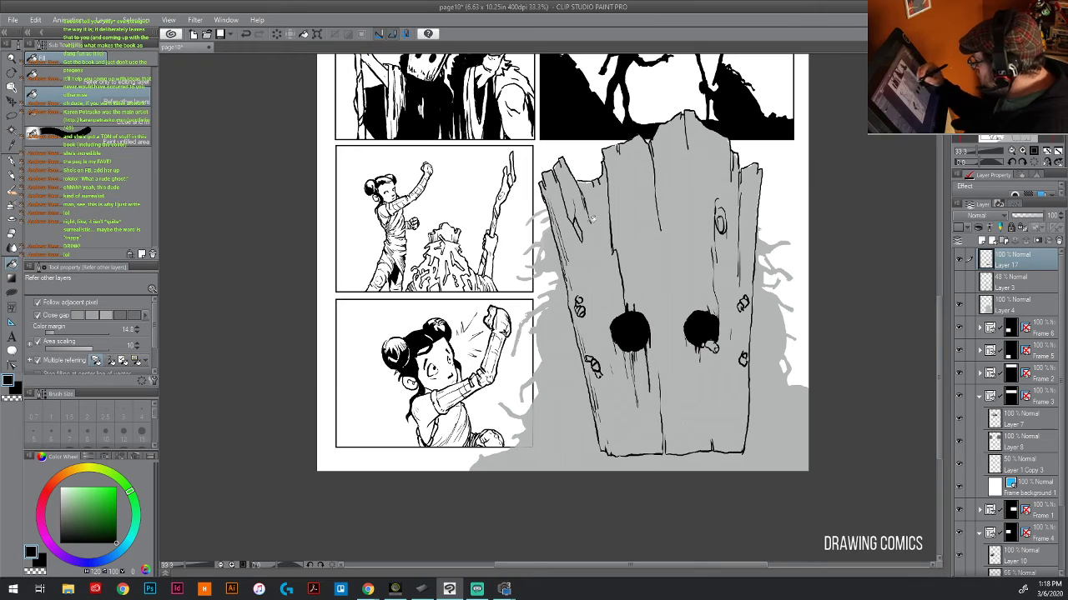
left_click(579, 230)
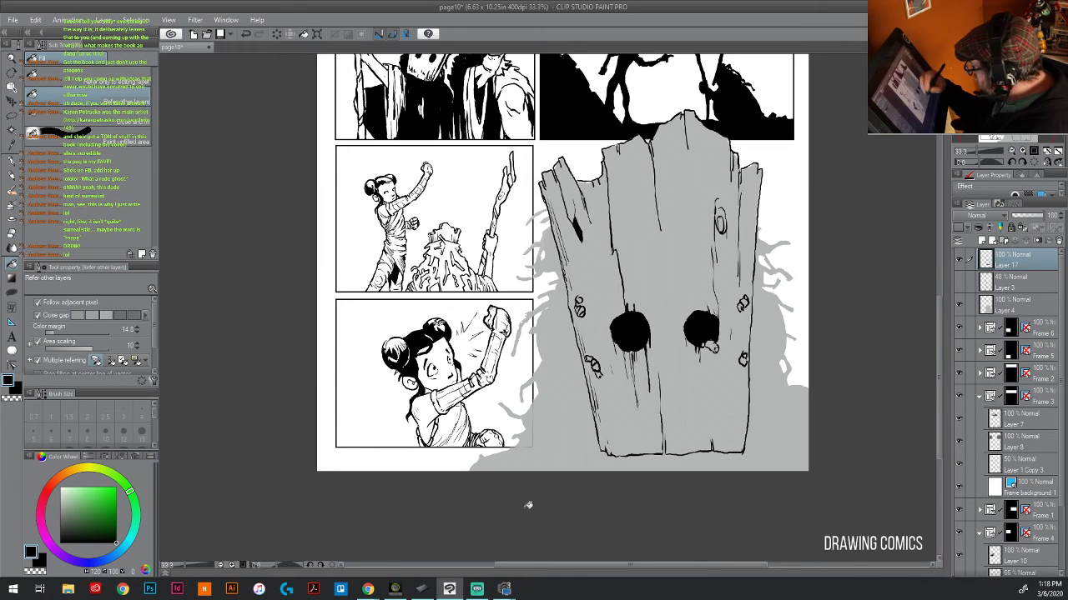
left_click(722, 223)
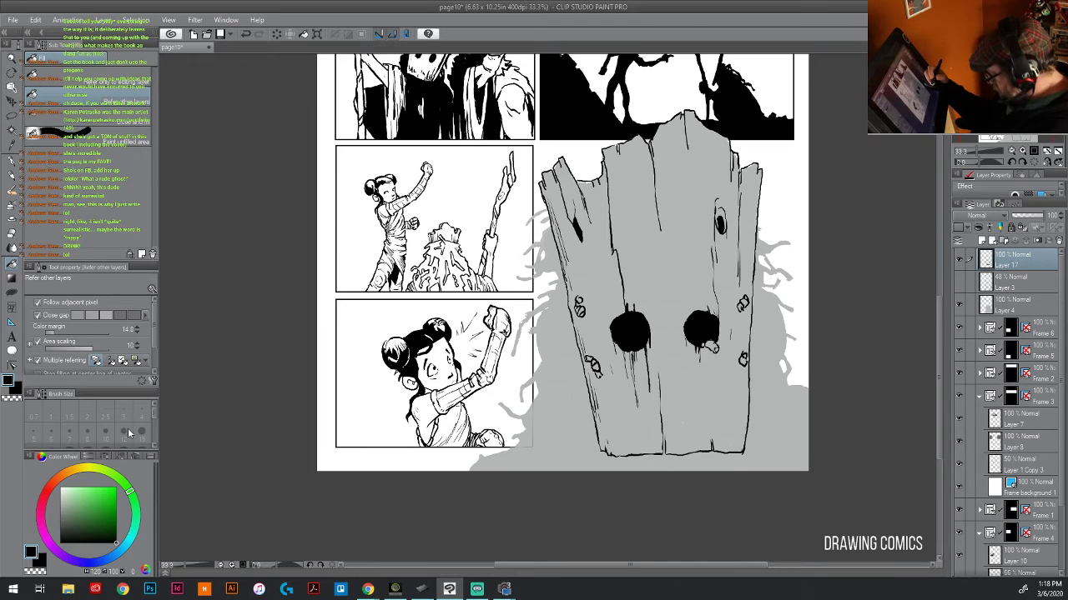
- Ink wood-grain lines with the Real G-Pen above and below the right eye and down the right board of the plank face
key("p")
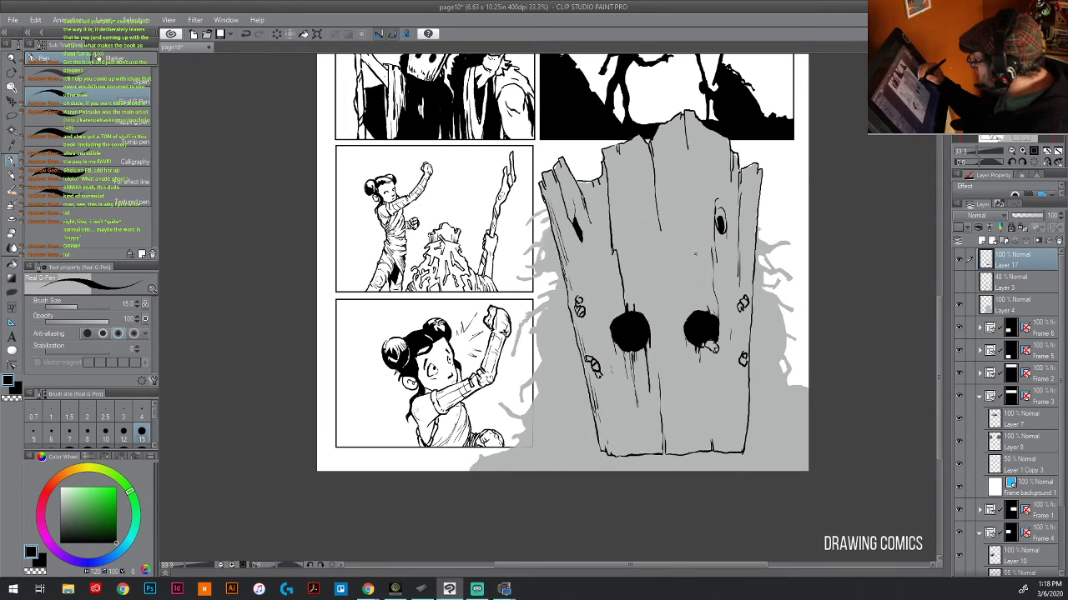
mouse_move(692, 237)
left_mouse_down()
mouse_move(697, 314)
mouse_move(691, 276)
left_mouse_up()
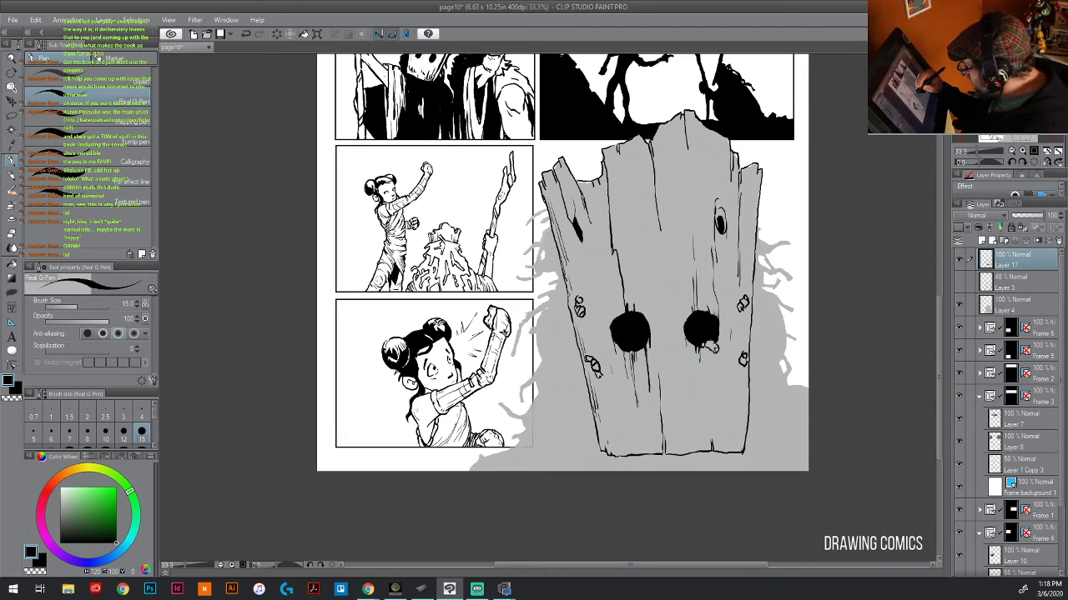
mouse_move(725, 364)
left_mouse_down()
mouse_move(732, 454)
mouse_move(740, 389)
mouse_move(743, 444)
left_mouse_up()
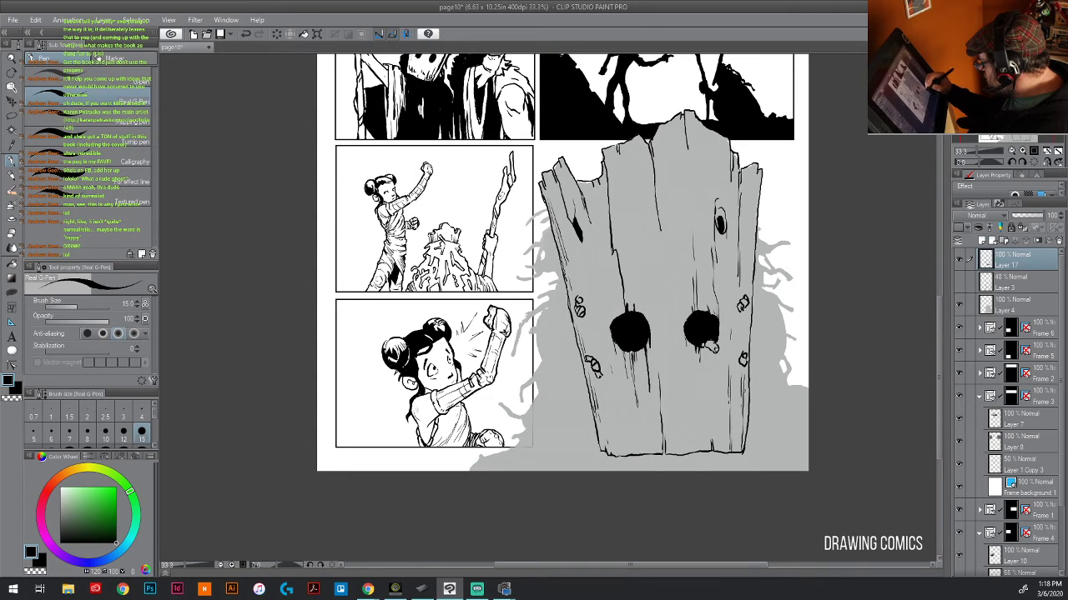
mouse_move(745, 388)
left_mouse_down()
mouse_move(744, 440)
mouse_move(748, 423)
left_mouse_up()
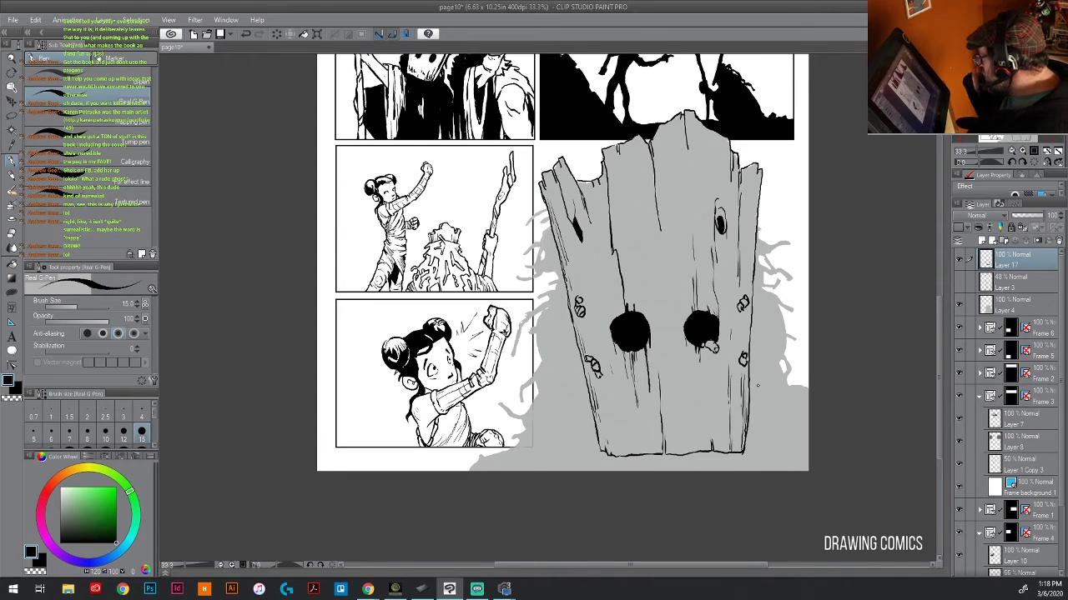
mouse_move(749, 202)
left_mouse_down()
mouse_move(751, 239)
mouse_move(752, 227)
left_mouse_up()
left_click_drag(751, 235, 753, 287)
left_click_drag(750, 282, 747, 333)
left_click_drag(748, 328, 747, 342)
left_click_drag(667, 255, 696, 452)
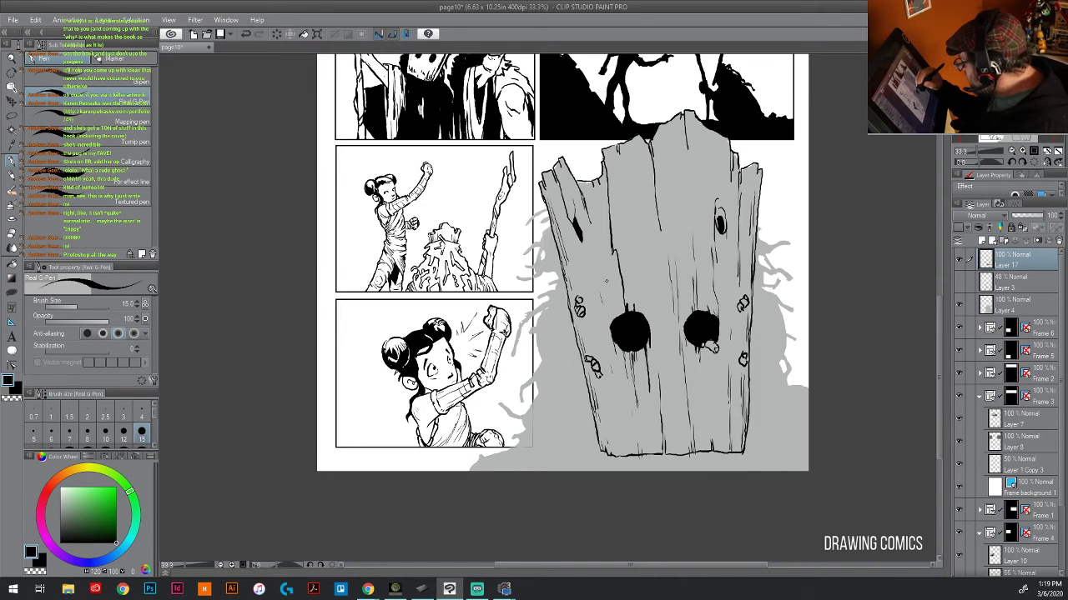
- Add wood grain beside the left eye and on the upper left boards, and extend the centre seam down from the top split
left_click_drag(617, 297, 608, 341)
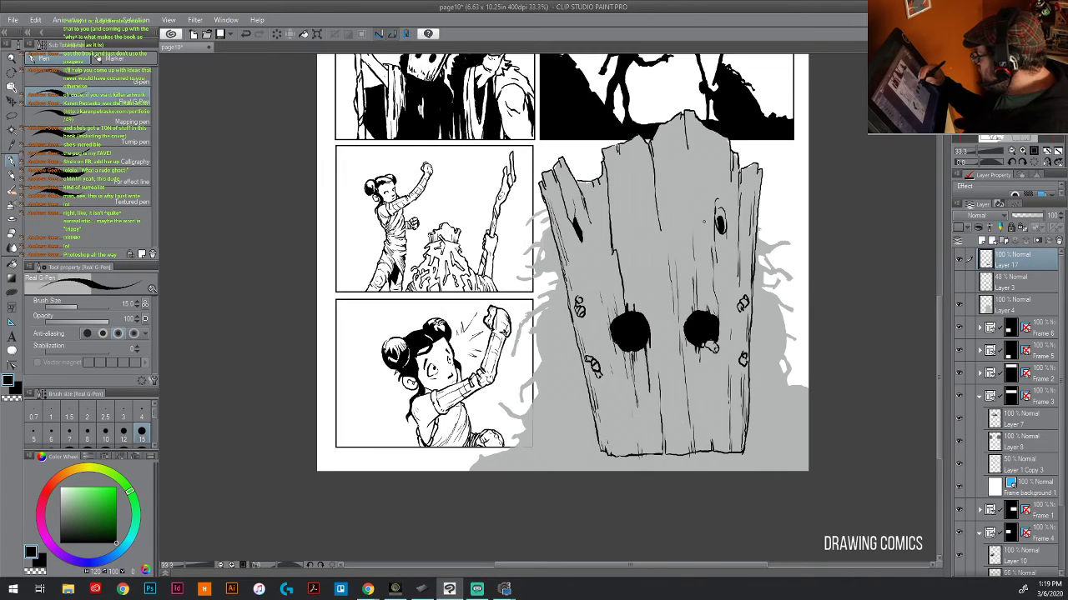
left_click_drag(662, 233, 663, 265)
left_click_drag(659, 194, 656, 224)
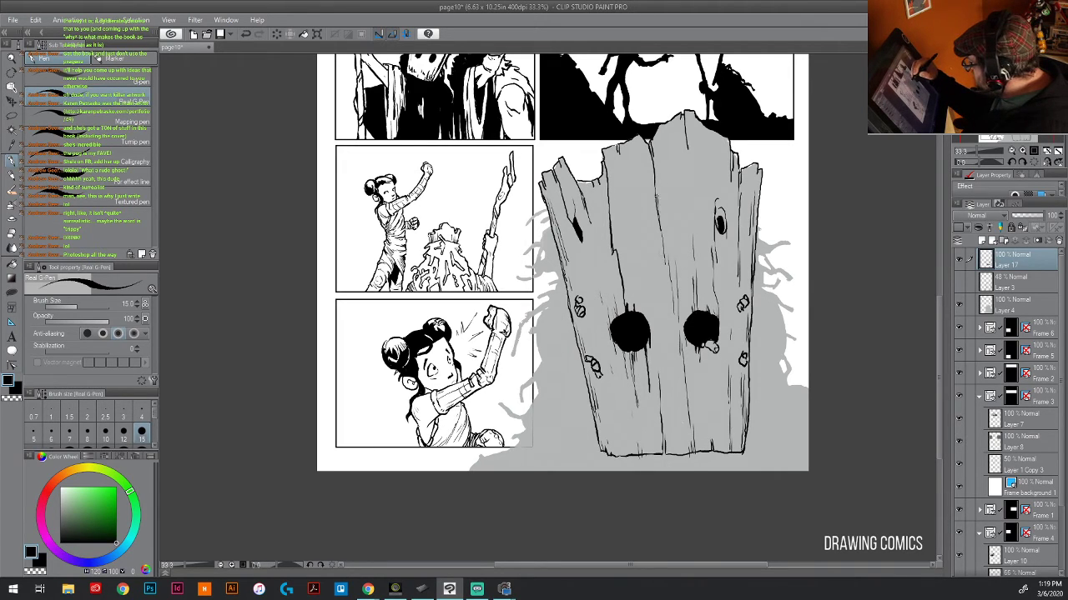
left_click_drag(656, 167, 654, 198)
left_click_drag(634, 158, 637, 188)
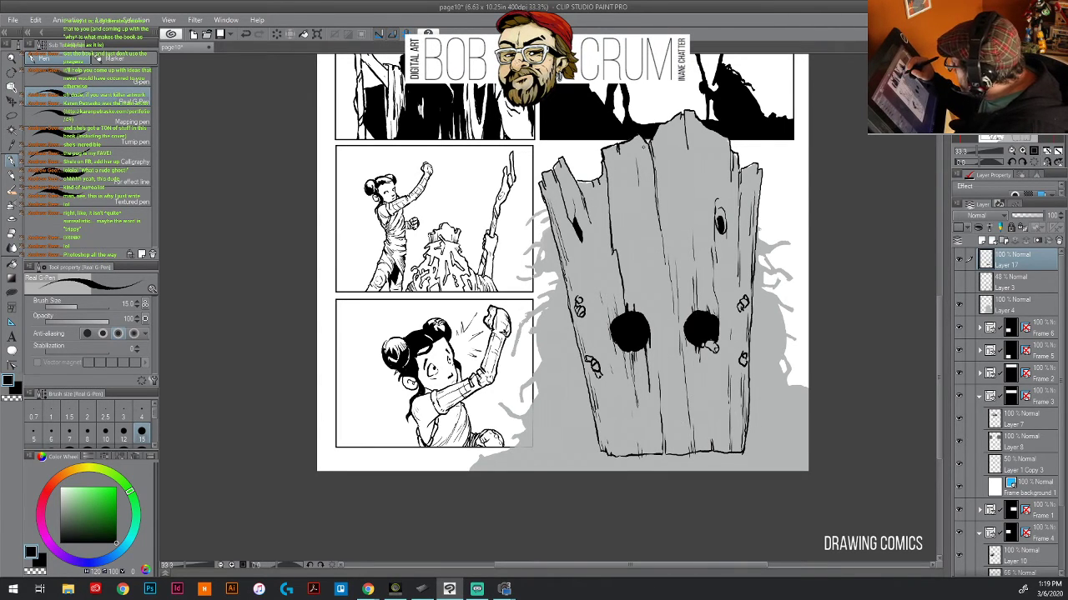
mouse_move(575, 178)
left_mouse_down()
mouse_move(605, 167)
mouse_move(556, 165)
mouse_move(570, 157)
mouse_move(544, 171)
mouse_move(558, 262)
left_mouse_up()
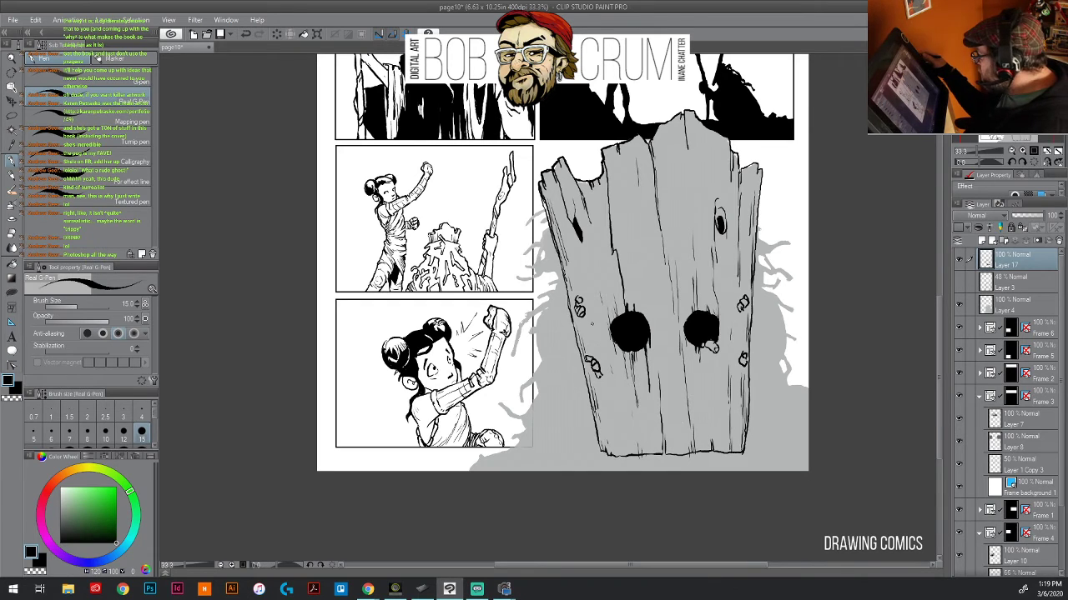
- Thicken the plank face's right and bottom outlines, and extend the crack below the left eye to the bottom edge
left_click_drag(751, 343, 753, 276)
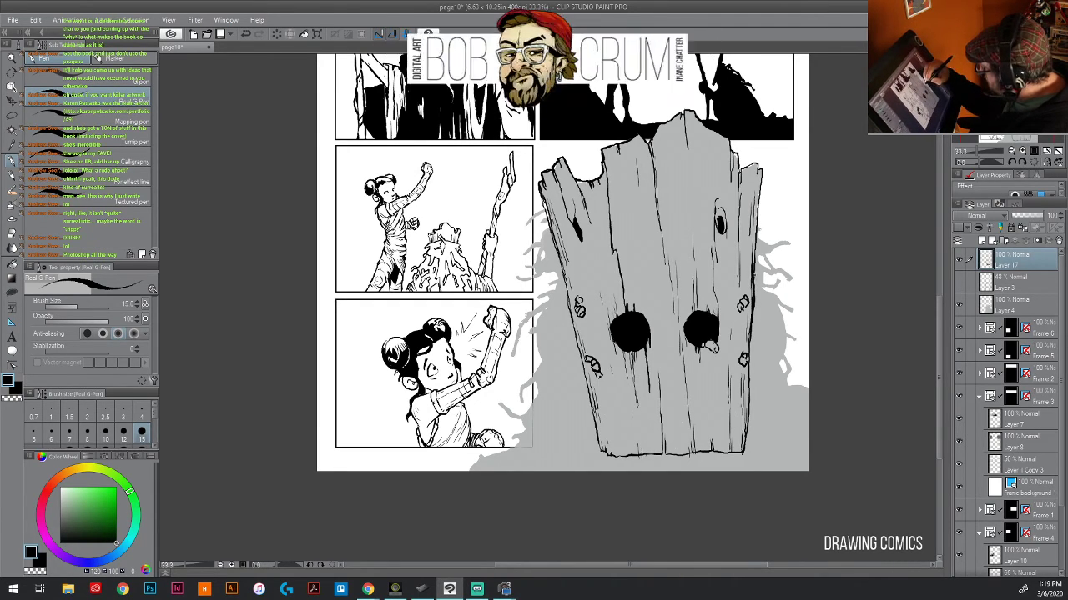
mouse_move(757, 222)
left_mouse_down()
mouse_move(759, 160)
mouse_move(738, 176)
mouse_move(736, 165)
left_mouse_up()
left_click_drag(739, 150, 729, 154)
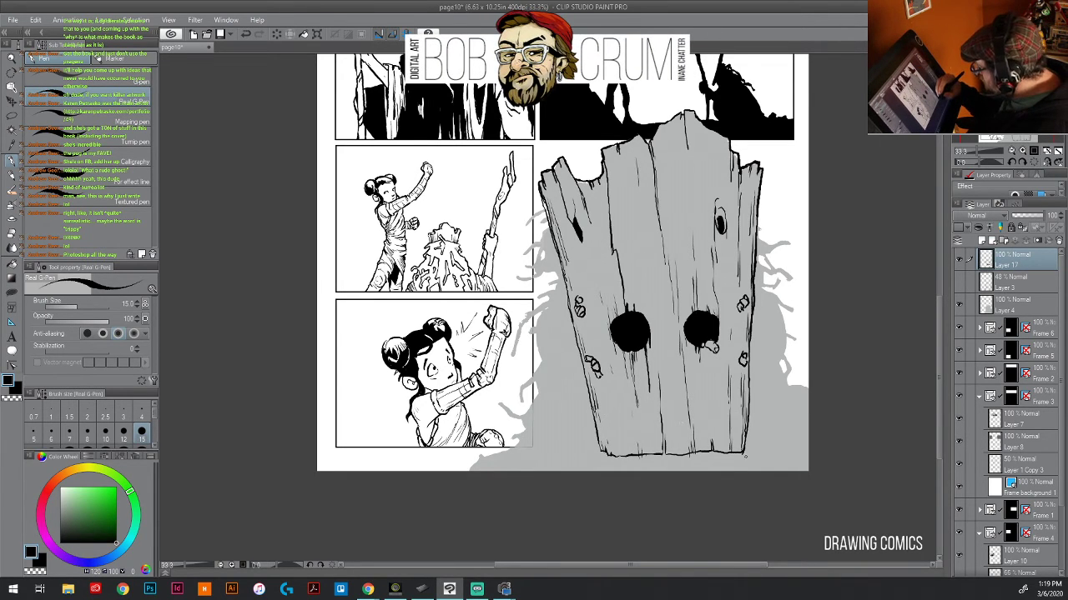
left_click_drag(741, 448, 744, 451)
left_click_drag(748, 417, 745, 437)
left_click_drag(749, 383, 747, 407)
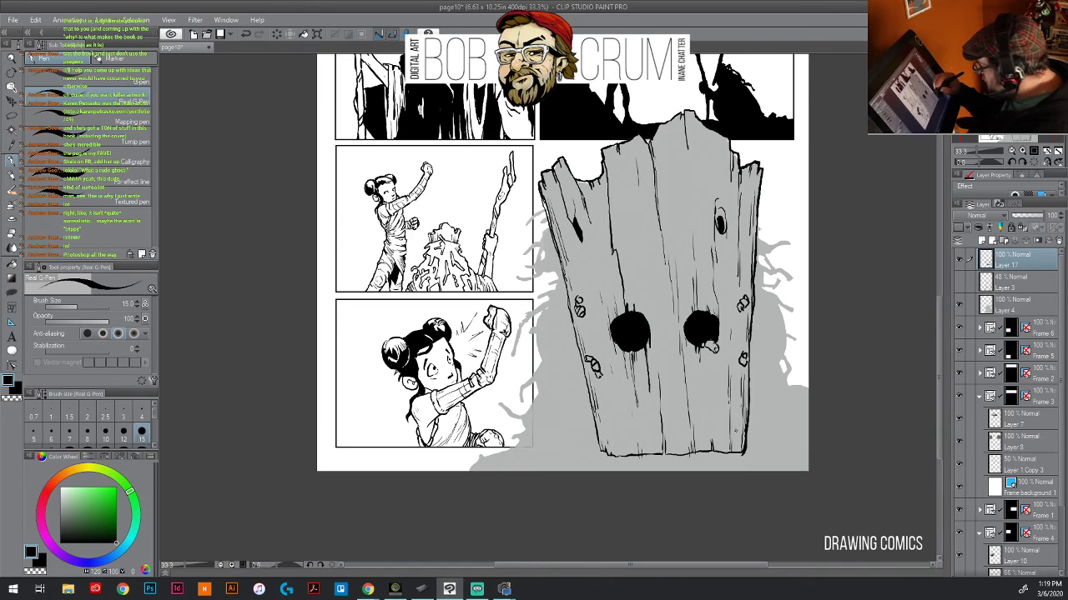
left_click_drag(727, 450, 711, 454)
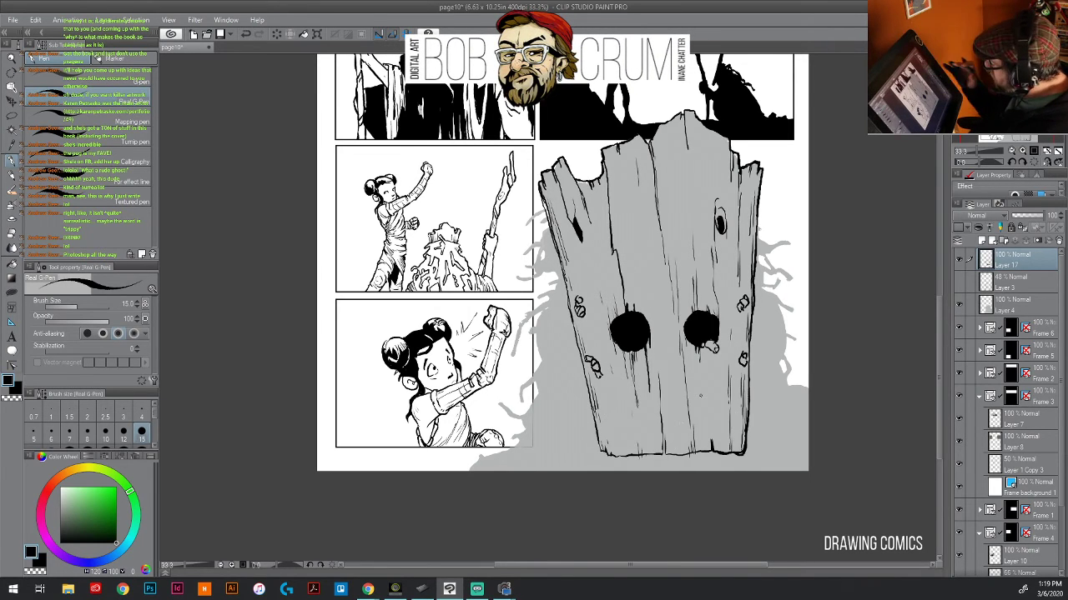
mouse_move(640, 394)
left_mouse_down()
mouse_move(646, 428)
mouse_move(668, 457)
mouse_move(708, 454)
mouse_move(647, 459)
mouse_move(620, 458)
left_mouse_up()
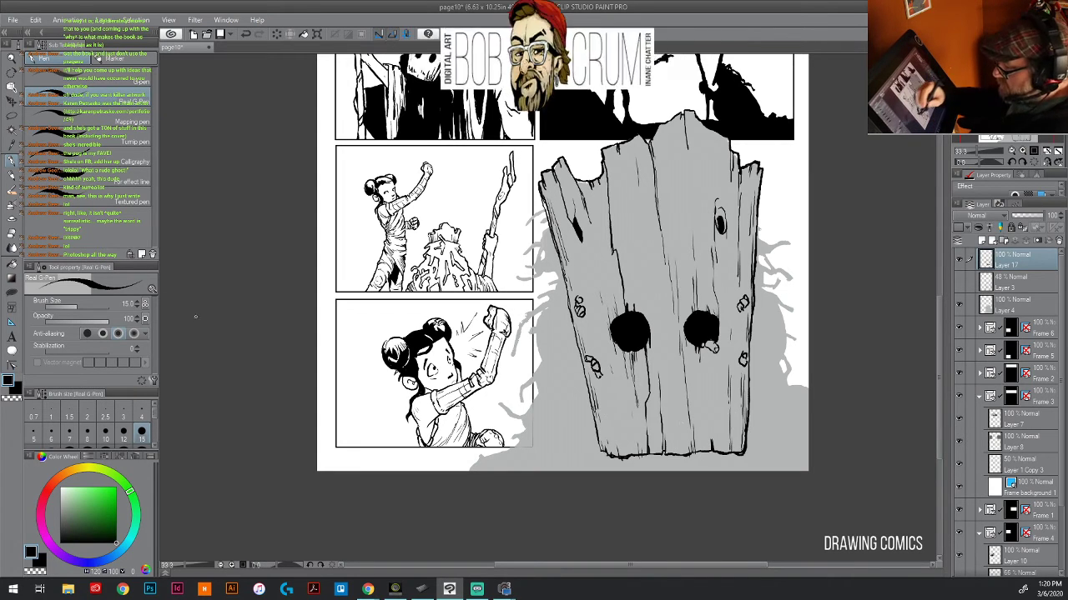
- Fill the grey body around the plank face with black, and ink the leftover grey strands on its upper left side
key("g")
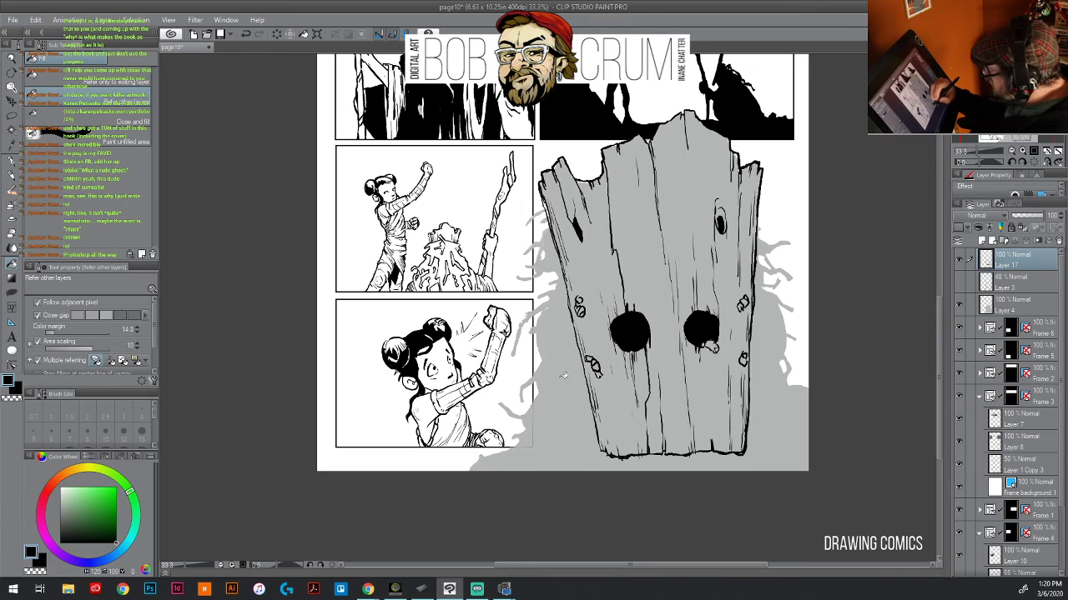
left_click(564, 377)
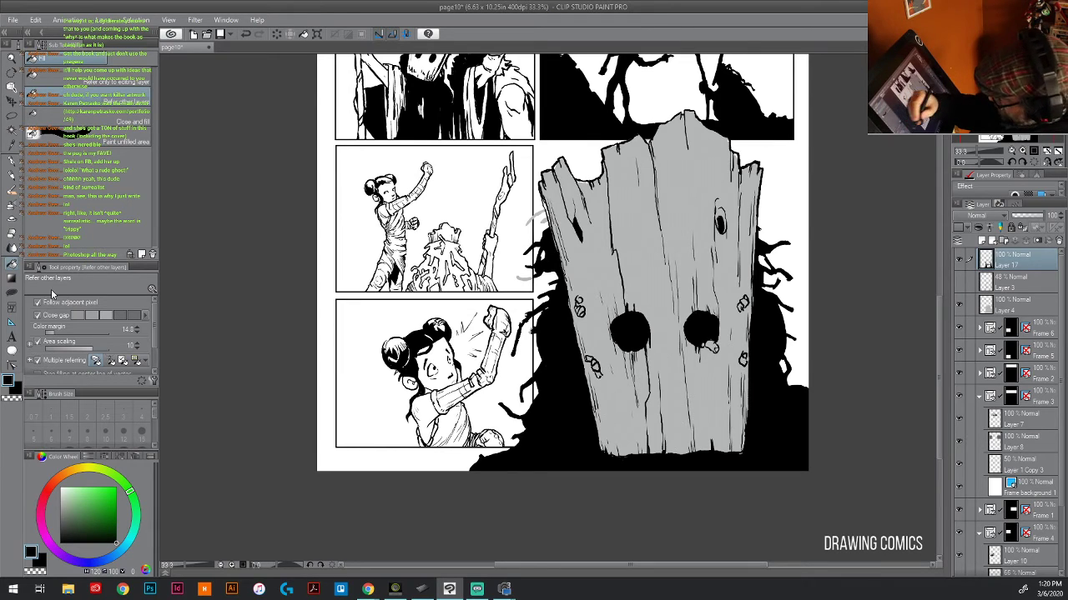
key("p")
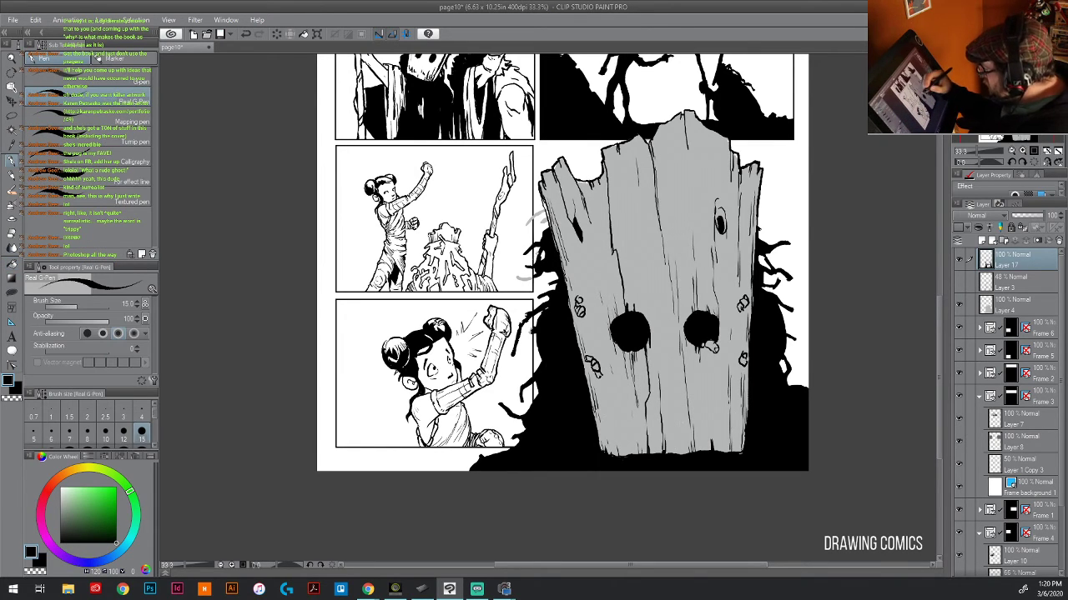
left_click_drag(536, 275, 522, 281)
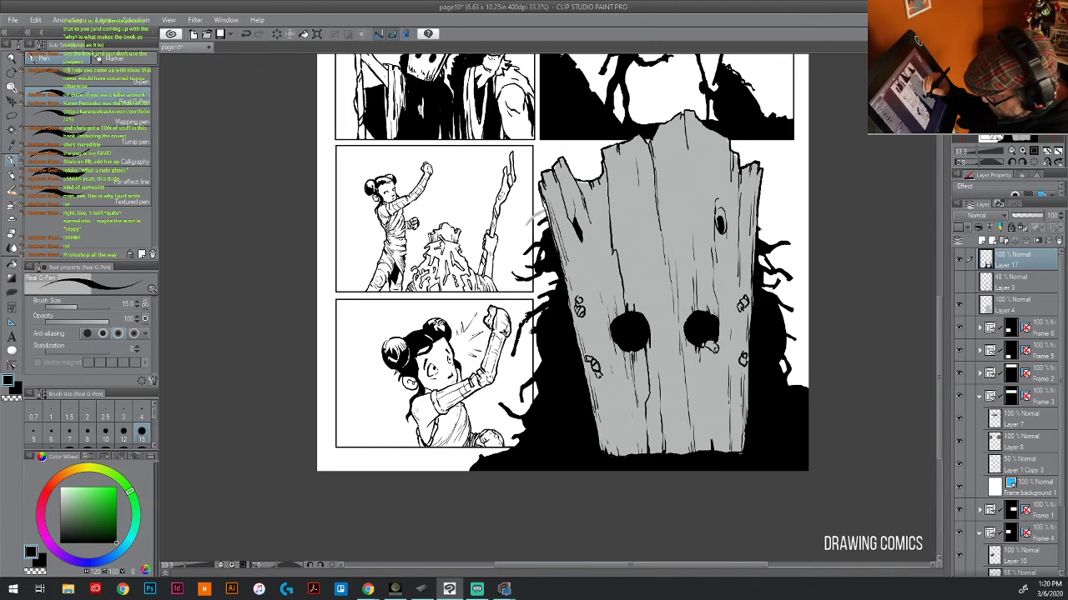
mouse_move(544, 210)
left_mouse_down()
mouse_move(520, 230)
mouse_move(544, 209)
mouse_move(524, 232)
mouse_move(537, 215)
left_mouse_up()
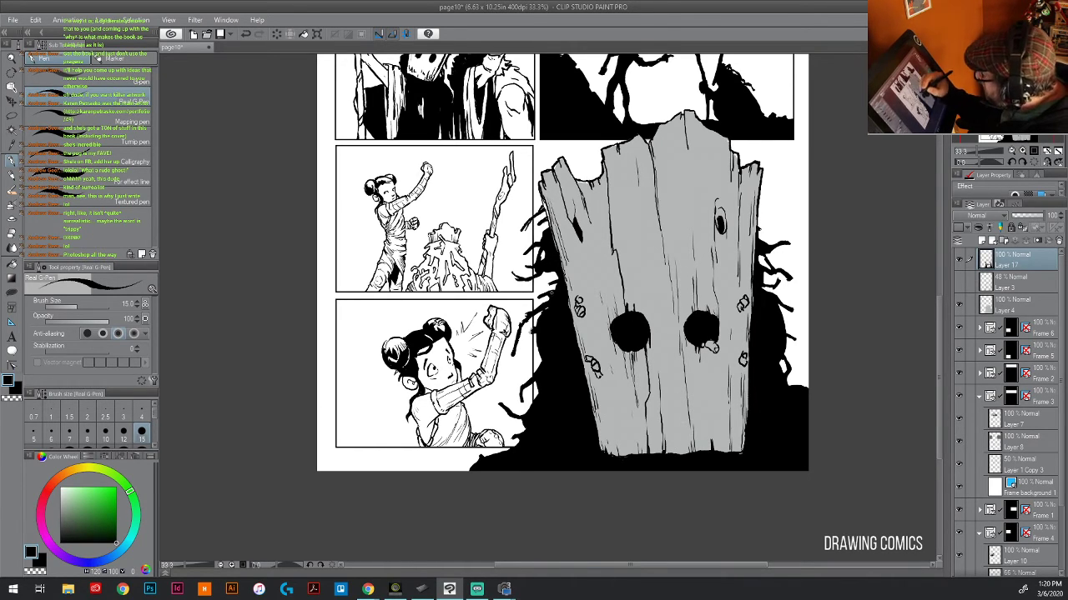
- Ink extra stray strands along the left and right sides of the black body
mouse_move(554, 271)
left_mouse_down()
mouse_move(543, 296)
mouse_move(563, 276)
left_mouse_up()
mouse_move(537, 324)
left_mouse_down()
mouse_move(520, 373)
mouse_move(531, 351)
left_mouse_up()
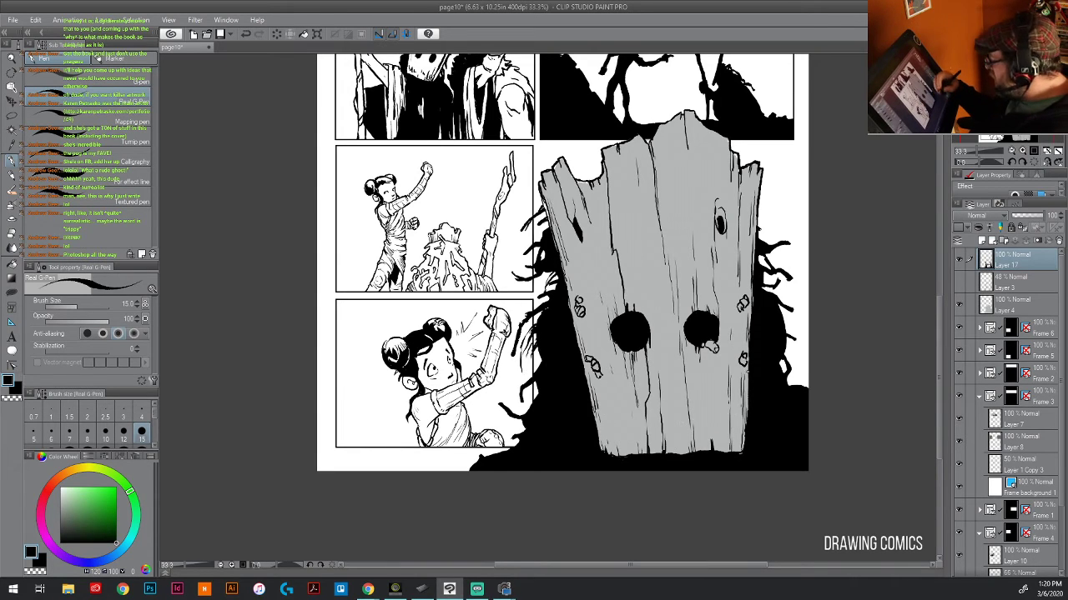
mouse_move(781, 361)
left_mouse_down()
mouse_move(796, 400)
mouse_move(784, 376)
left_mouse_up()
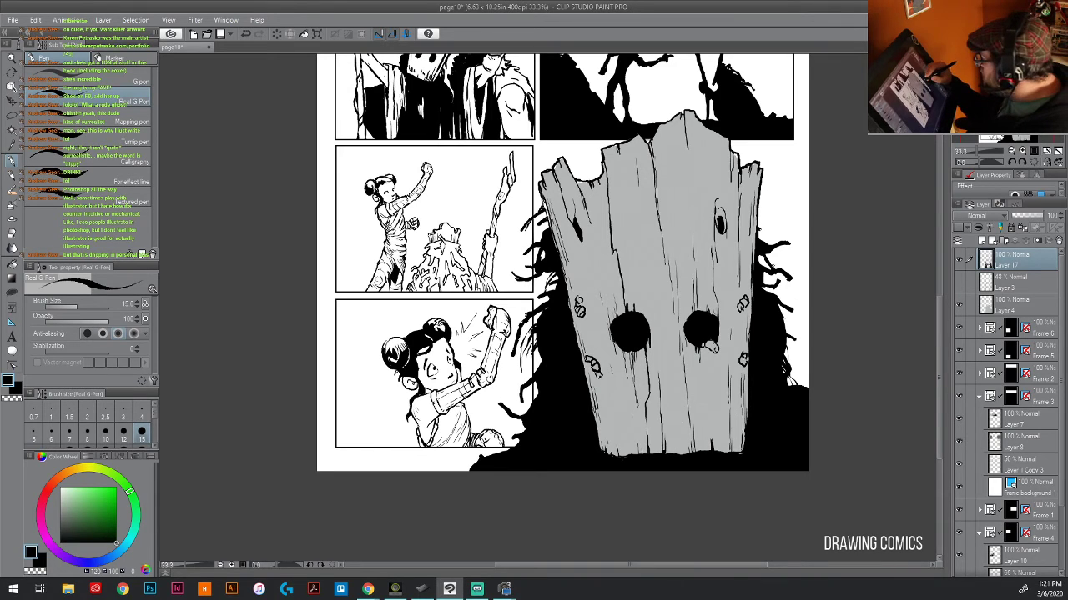
- Ink more stray strands along the upper right side of the black body, beside the plank face's right edge
left_click_drag(764, 272, 789, 309)
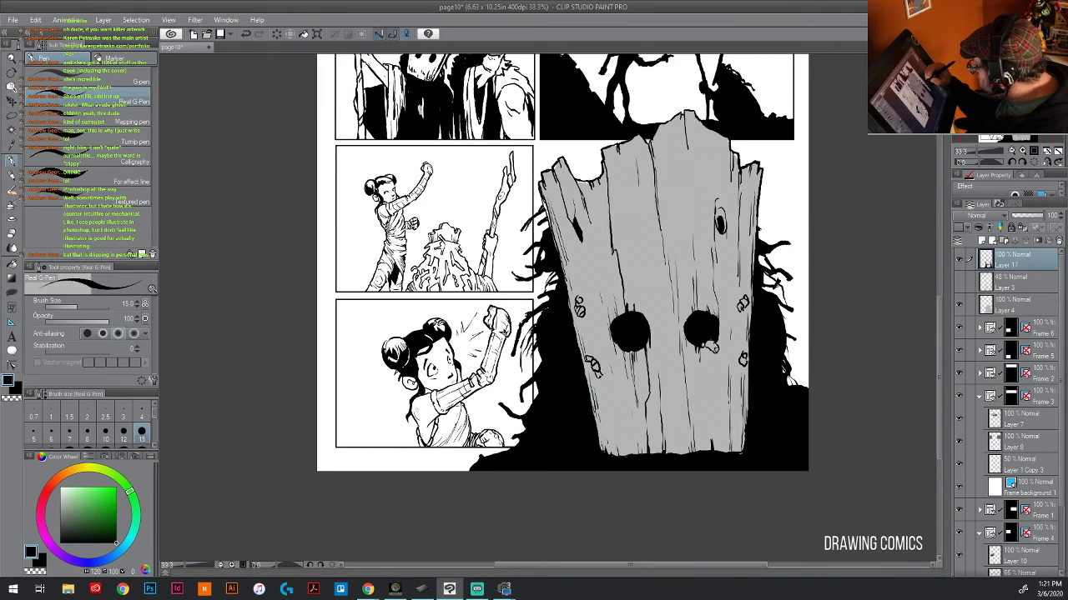
mouse_move(764, 274)
left_mouse_down()
mouse_move(795, 302)
mouse_move(770, 294)
left_mouse_up()
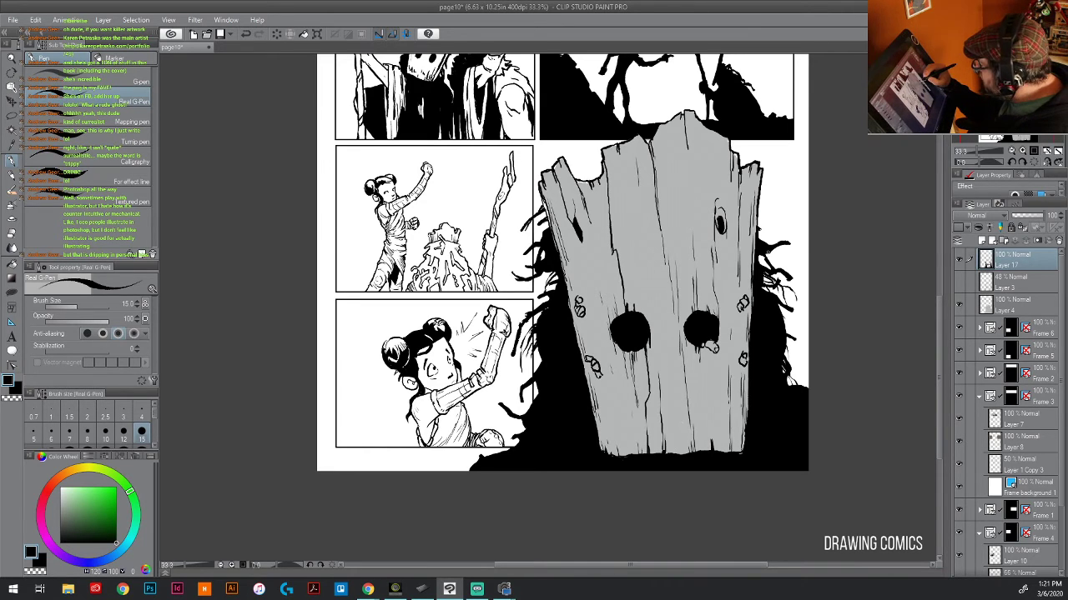
left_click_drag(765, 251, 770, 260)
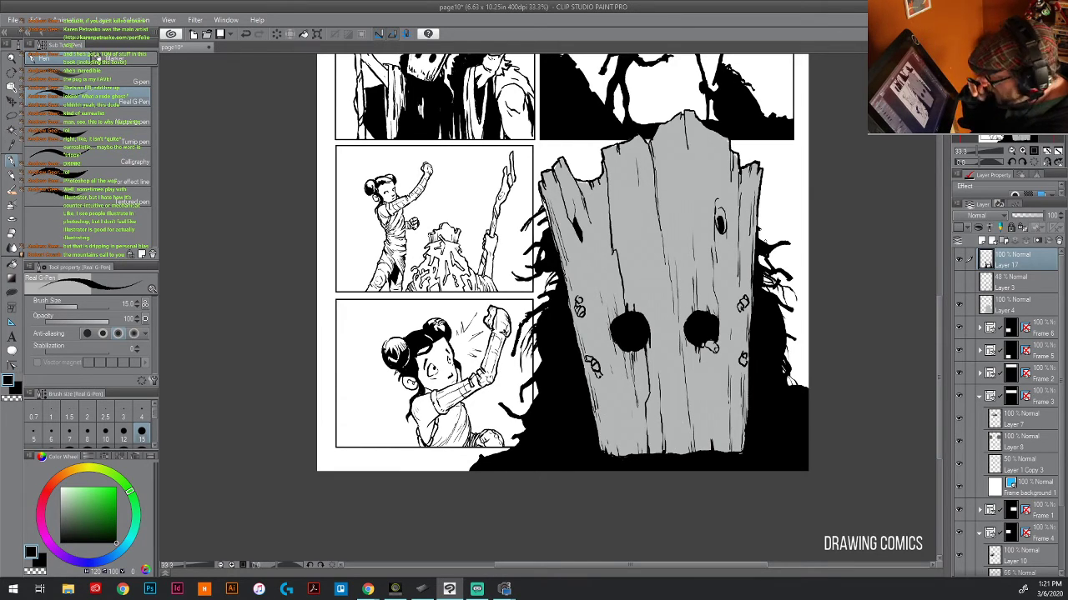
mouse_move(768, 227)
left_mouse_down()
mouse_move(755, 233)
mouse_move(771, 263)
left_mouse_up()
mouse_move(785, 260)
left_mouse_down()
mouse_move(777, 273)
mouse_move(760, 269)
left_mouse_up()
left_click_drag(762, 209, 760, 219)
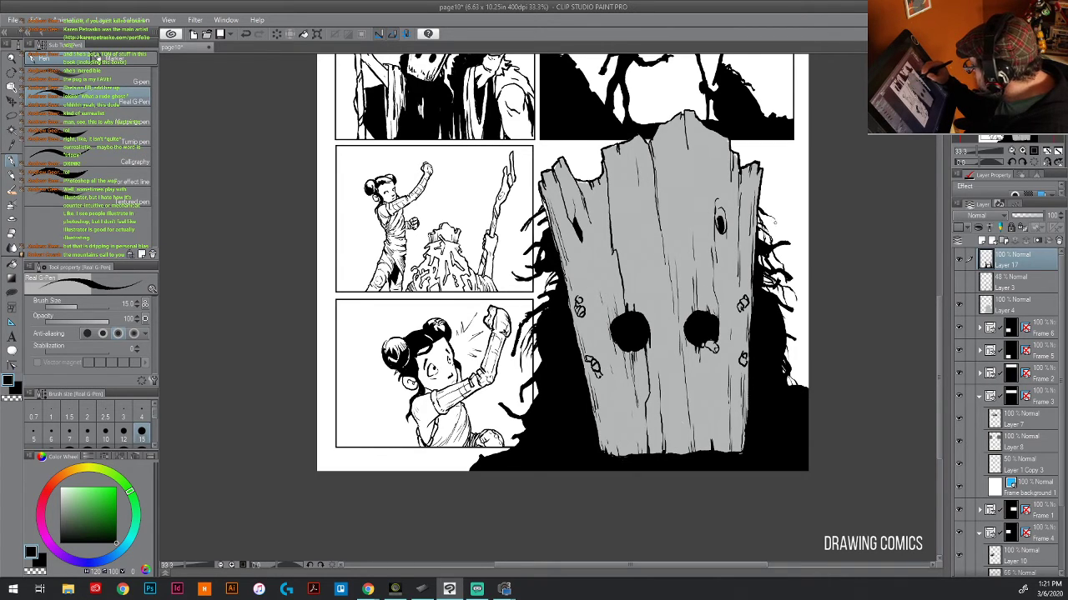
left_click_drag(763, 202, 757, 222)
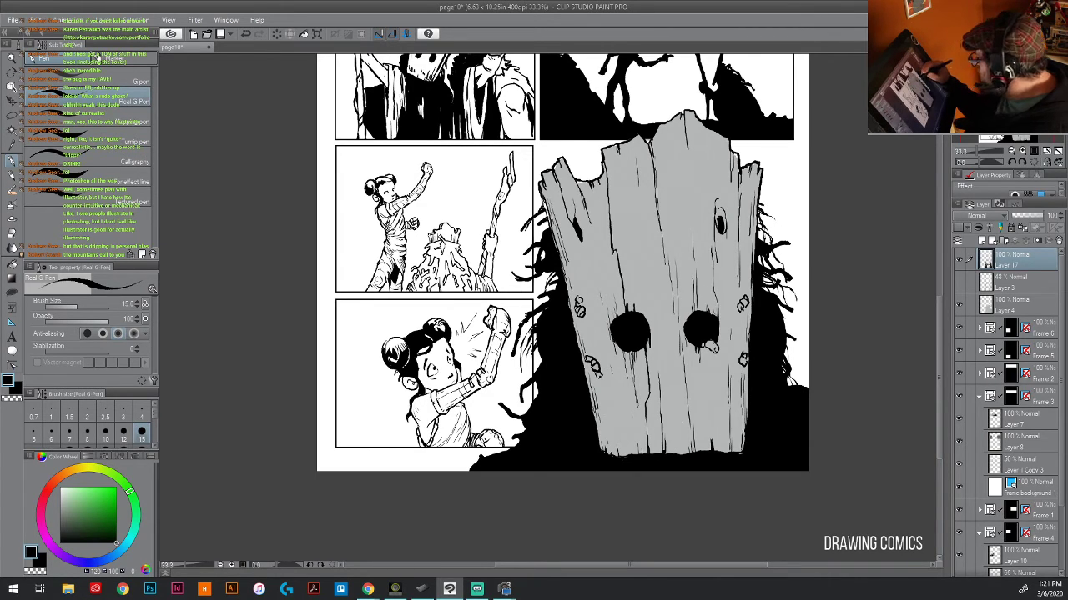
- Ink hanging strands on the lower right side of the black body, down to the solid black shoulder
left_click_drag(799, 326, 784, 338)
left_click_drag(809, 337, 798, 351)
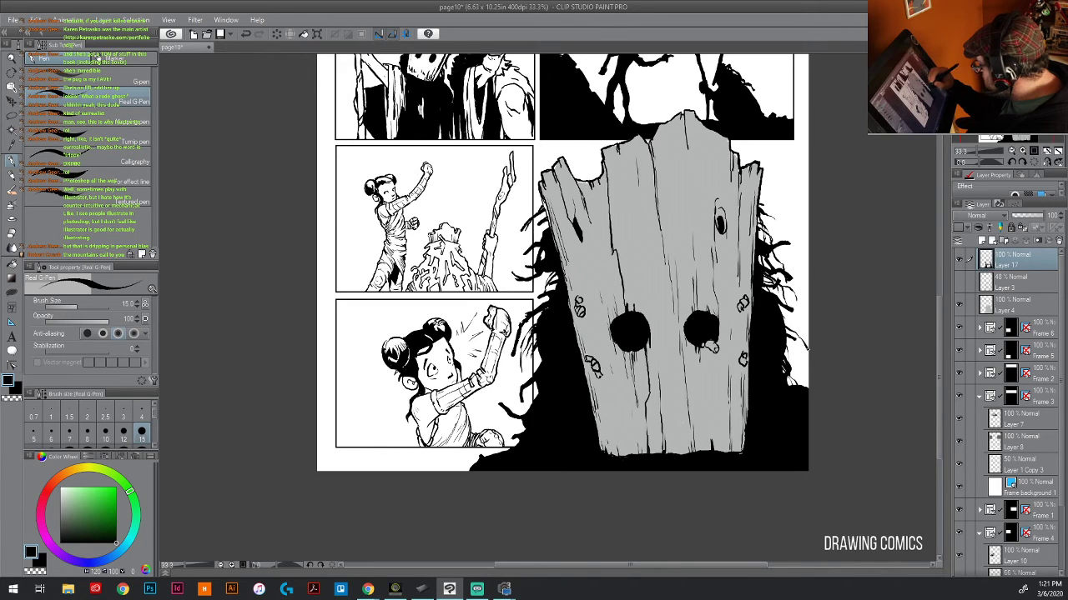
mouse_move(796, 311)
left_mouse_down()
mouse_move(782, 331)
mouse_move(793, 346)
left_mouse_up()
left_click_drag(810, 342, 802, 358)
mouse_move(789, 306)
left_mouse_down()
mouse_move(777, 313)
mouse_move(786, 327)
left_mouse_up()
mouse_move(802, 324)
left_mouse_down()
mouse_move(790, 342)
mouse_move(800, 385)
left_mouse_up()
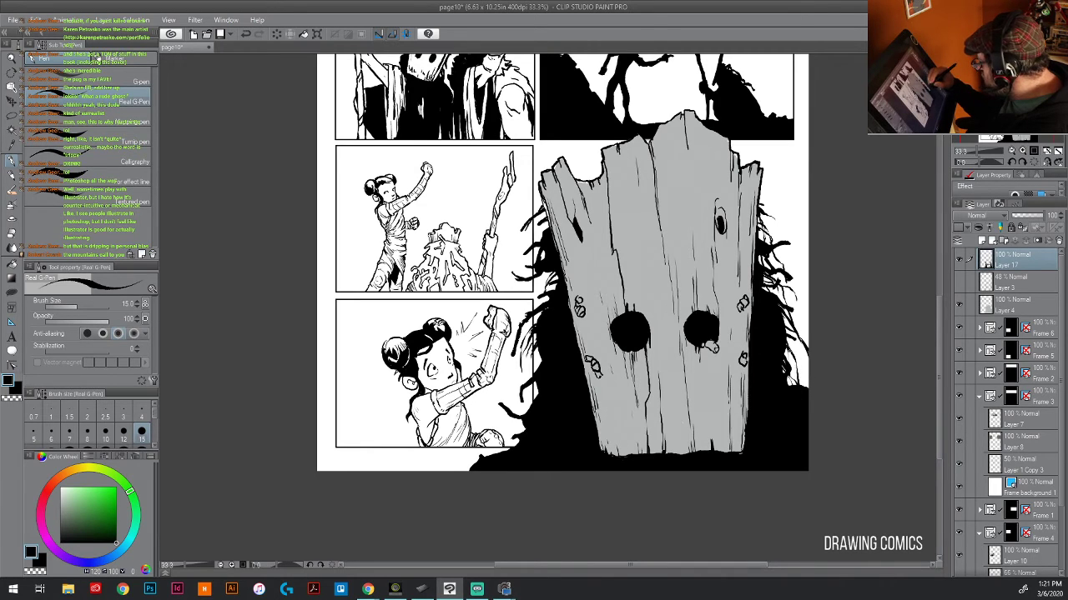
mouse_move(785, 345)
left_mouse_down()
mouse_move(799, 385)
mouse_move(784, 358)
left_mouse_up()
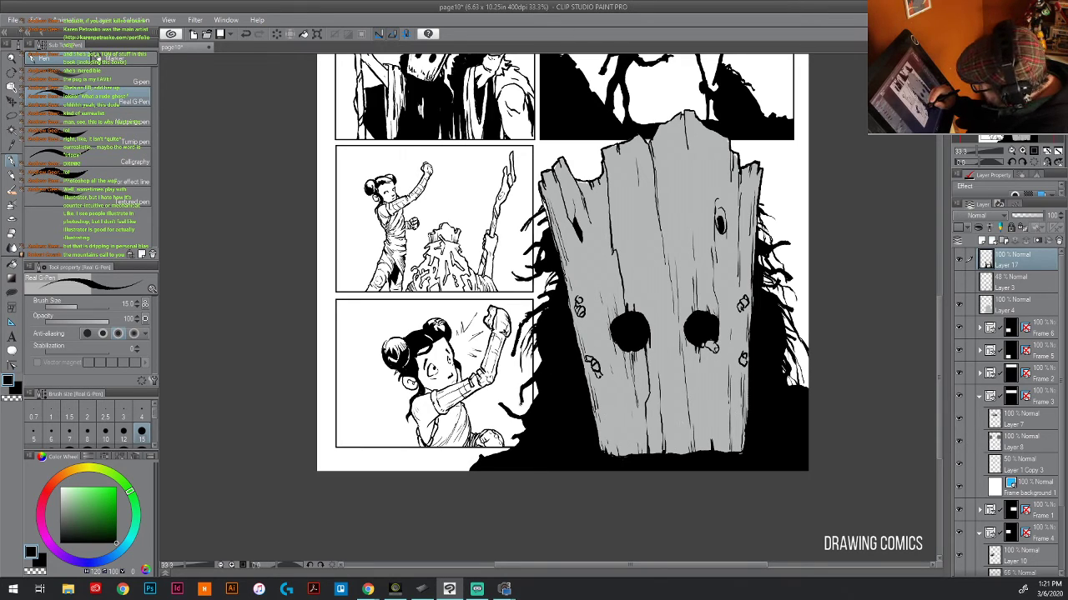
- Ink stray strands along the lower left side of the black body, overlapping the bottom left panel and reaching the page's bottom edge
left_click_drag(522, 402, 504, 450)
mouse_move(503, 404)
left_mouse_down()
mouse_move(484, 414)
mouse_move(528, 408)
left_mouse_up()
left_click_drag(543, 346, 540, 355)
left_click_drag(540, 355, 523, 376)
left_click_drag(526, 373, 505, 403)
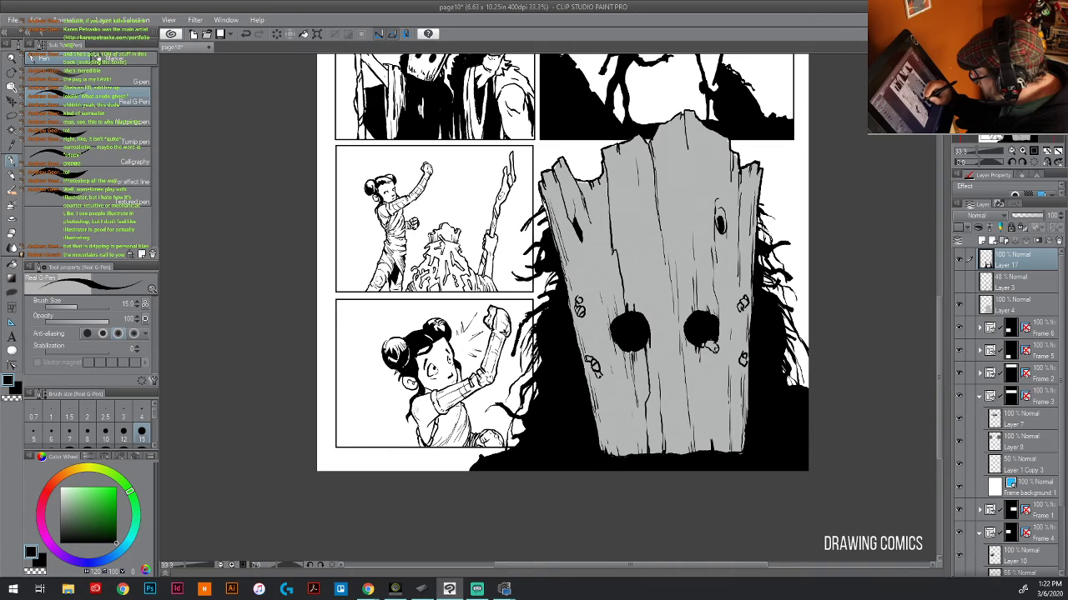
left_click_drag(497, 453, 458, 464)
mouse_move(462, 463)
left_mouse_down()
mouse_move(436, 485)
mouse_move(459, 474)
left_mouse_up()
mouse_move(513, 436)
left_mouse_down()
mouse_move(494, 453)
mouse_move(519, 433)
left_mouse_up()
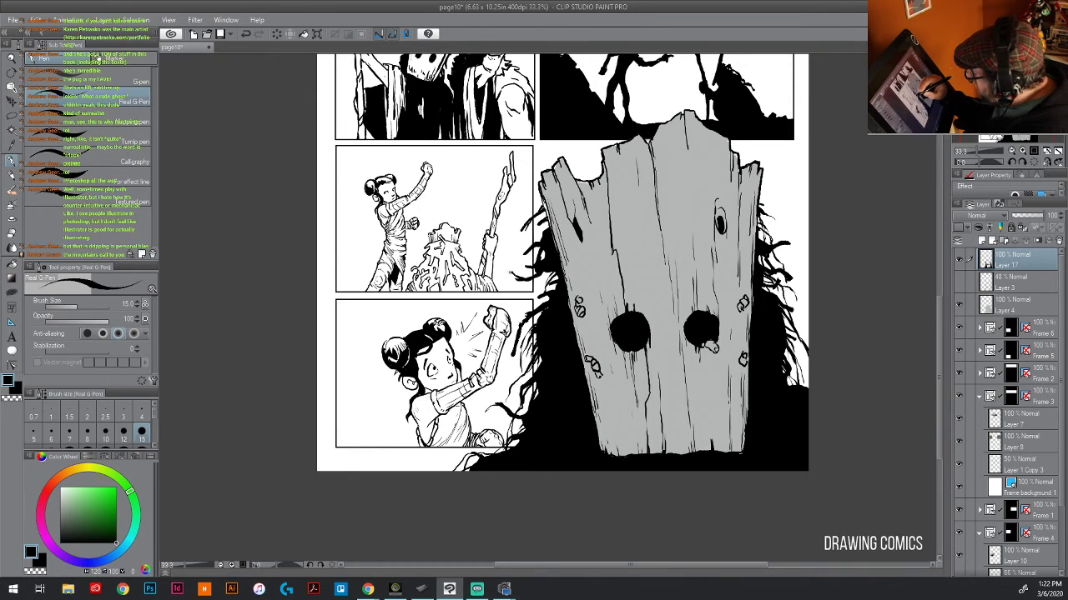
- Ink stray strands on the upper left side of the black body, reaching across the middle left panel's border
left_click_drag(511, 272, 496, 292)
mouse_move(522, 257)
left_mouse_down()
mouse_move(513, 291)
mouse_move(535, 239)
left_mouse_up()
left_click_drag(537, 235, 516, 265)
mouse_move(542, 223)
left_mouse_down()
mouse_move(525, 242)
mouse_move(540, 227)
mouse_move(535, 246)
left_mouse_up()
left_click_drag(538, 243, 533, 258)
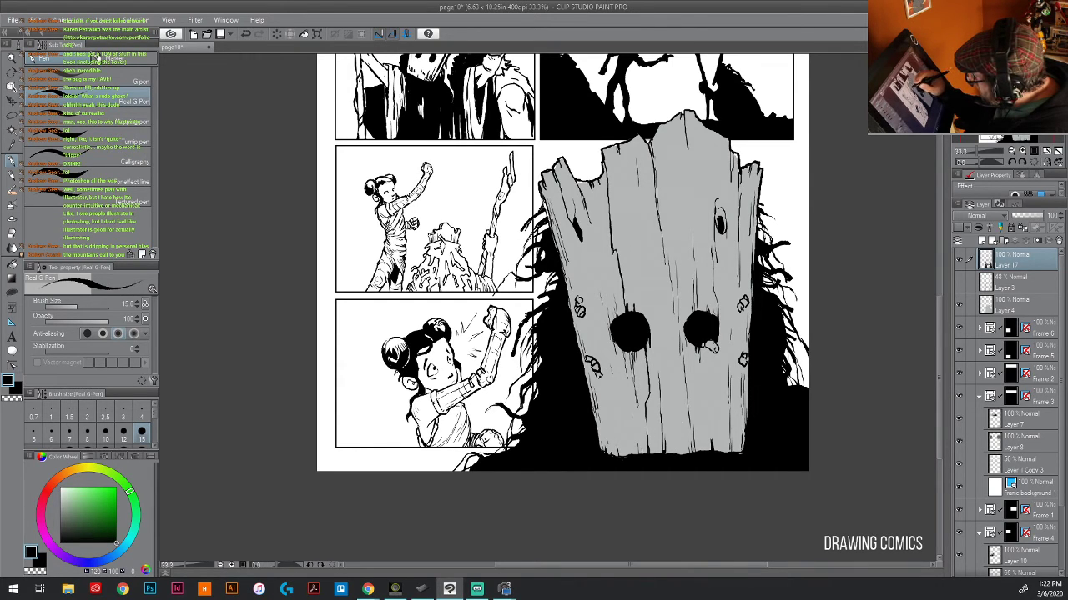
left_click_drag(542, 198, 528, 204)
mouse_move(534, 197)
left_mouse_down()
mouse_move(518, 209)
mouse_move(537, 202)
left_mouse_up()
left_click_drag(542, 197, 525, 202)
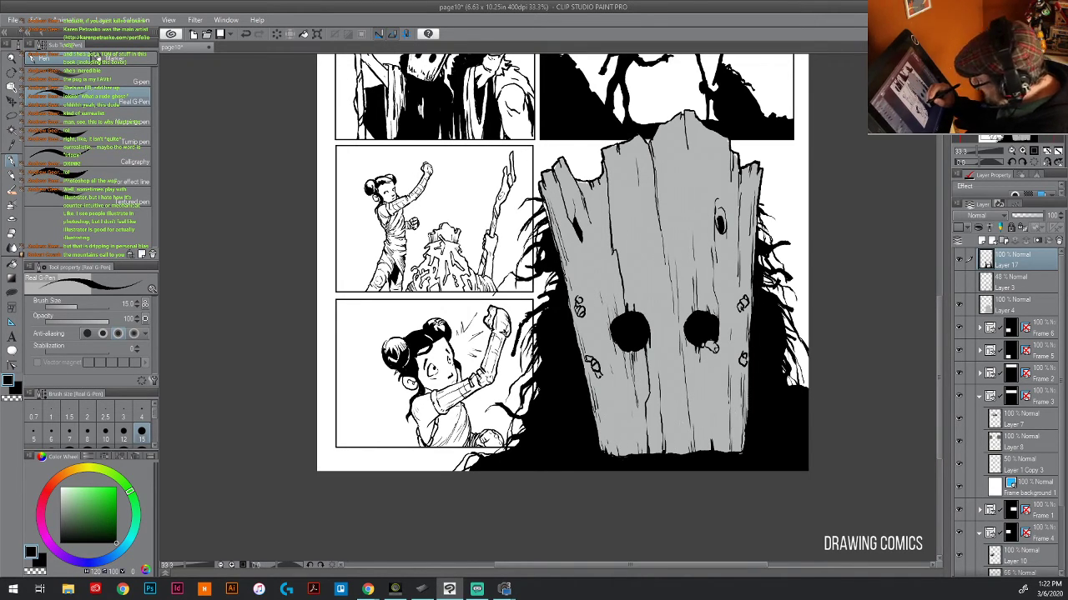
- Set the brush size to 50 and thicken the black body's lower left edge where the strands join it
key("bracketright")
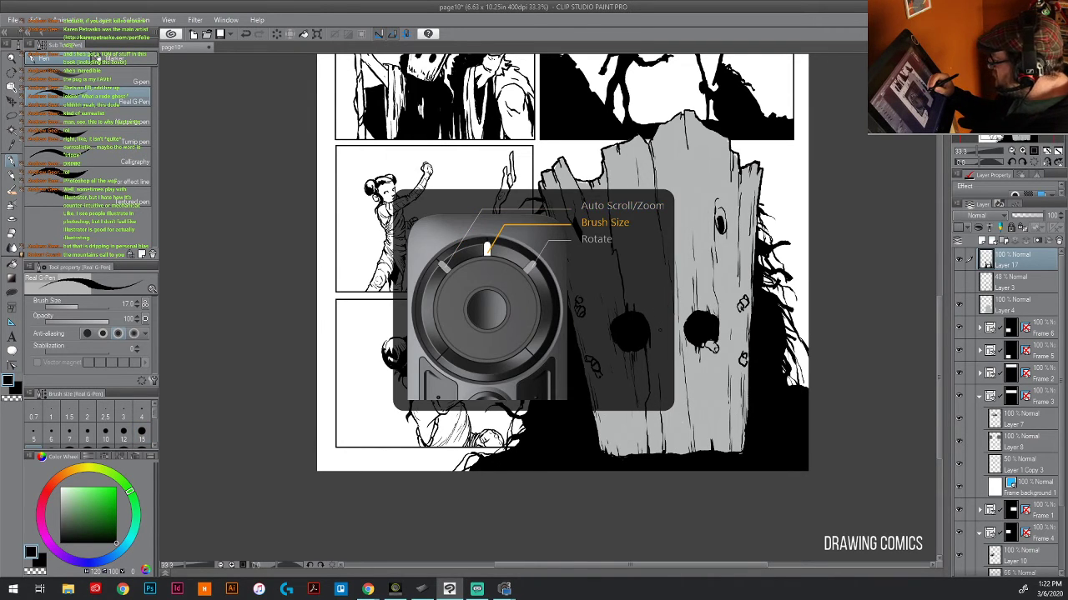
key("bracketleft")
key("bracketleft")
key("bracketleft")
key("bracketleft")
key("bracketleft")
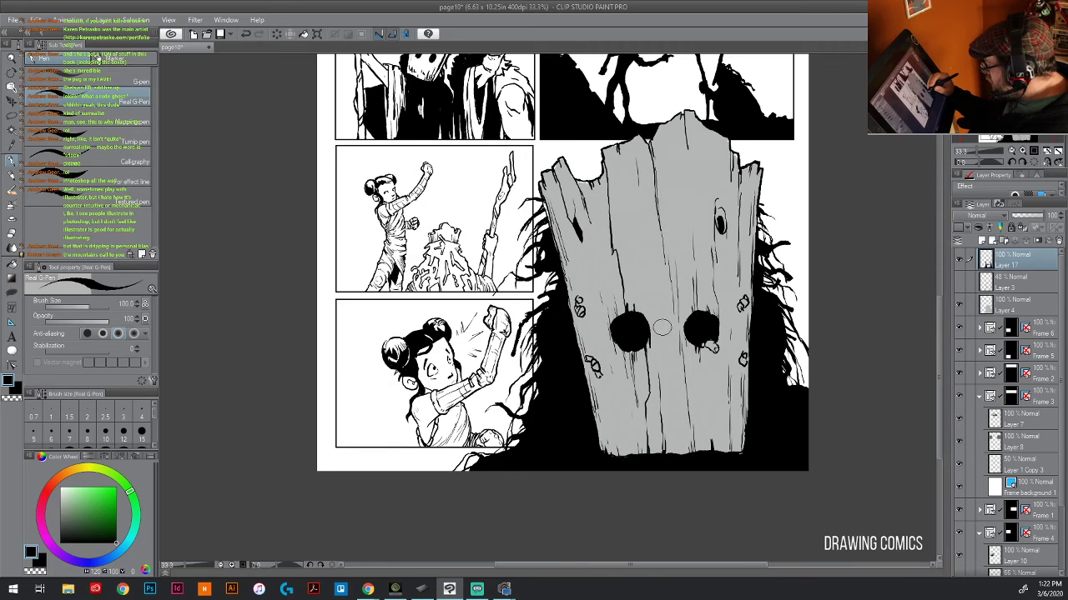
key("bracketleft")
key("bracketleft")
key("bracketleft")
key("bracketleft")
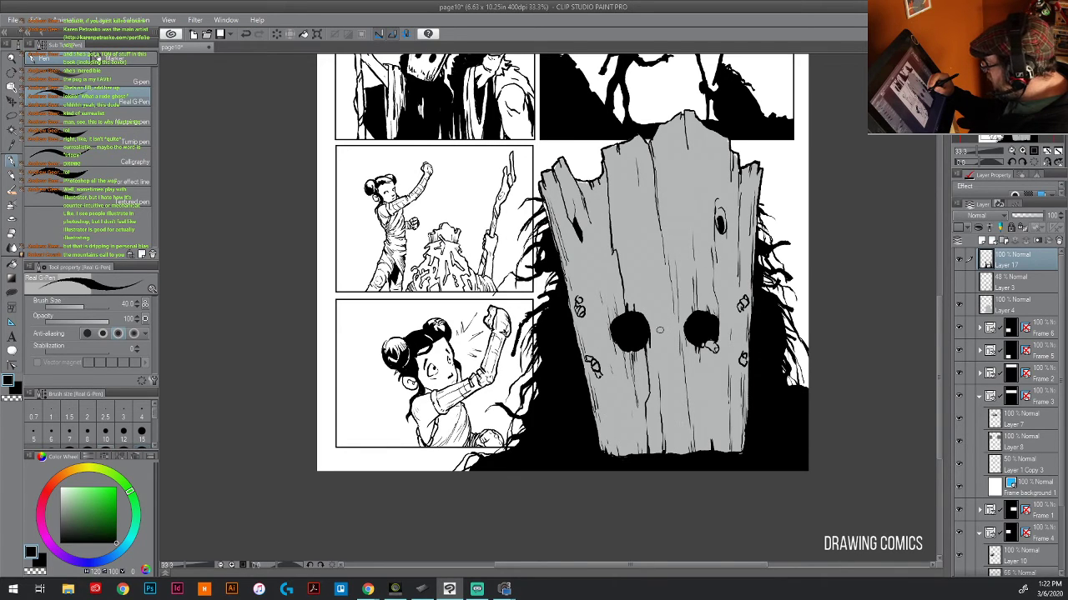
key("bracketright")
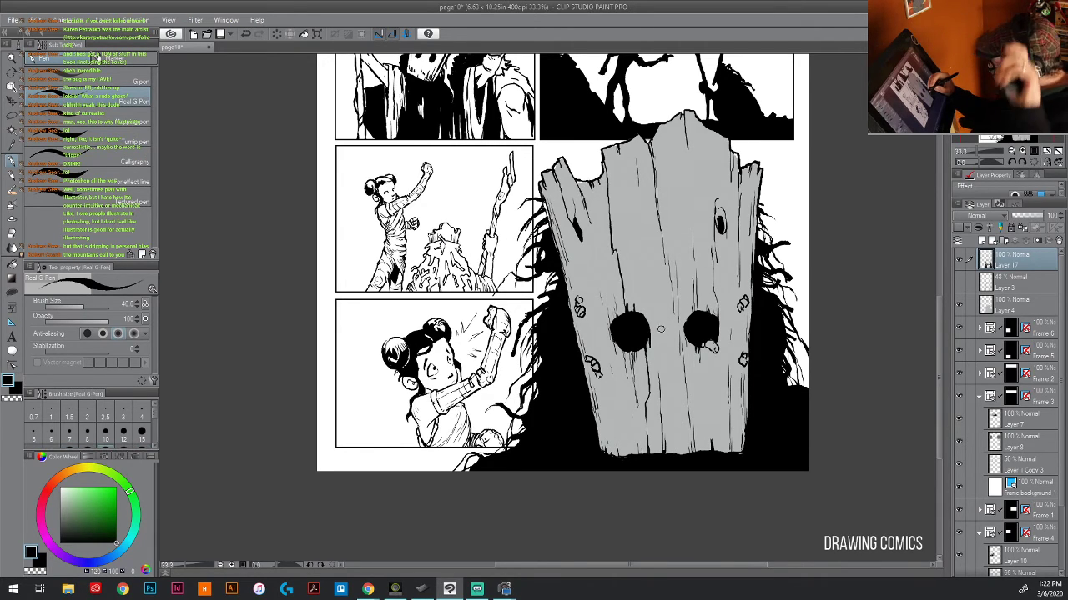
key("bracketright")
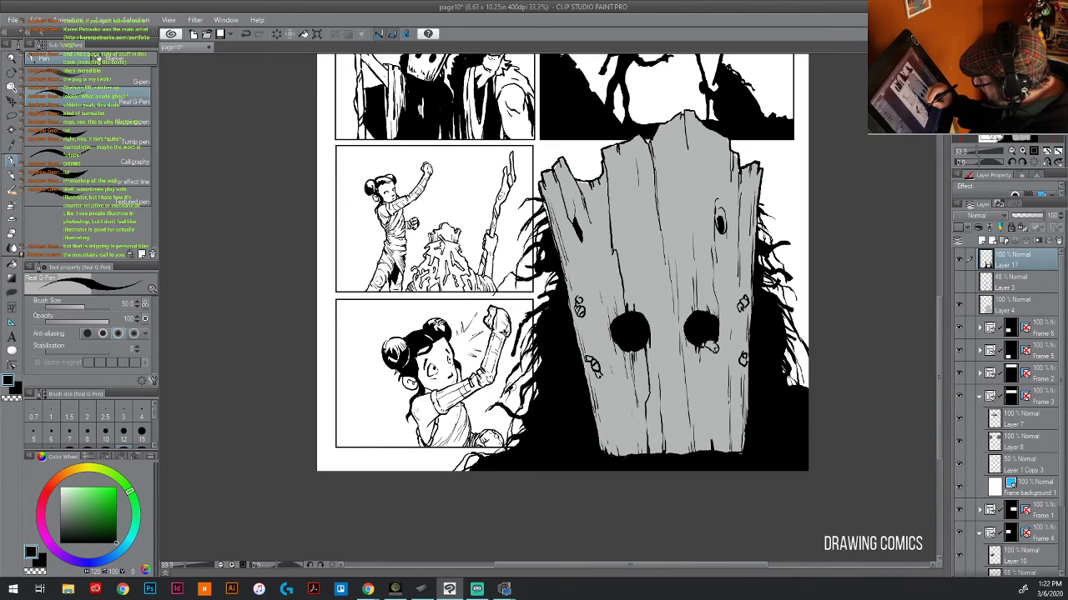
left_click_drag(549, 352, 484, 456)
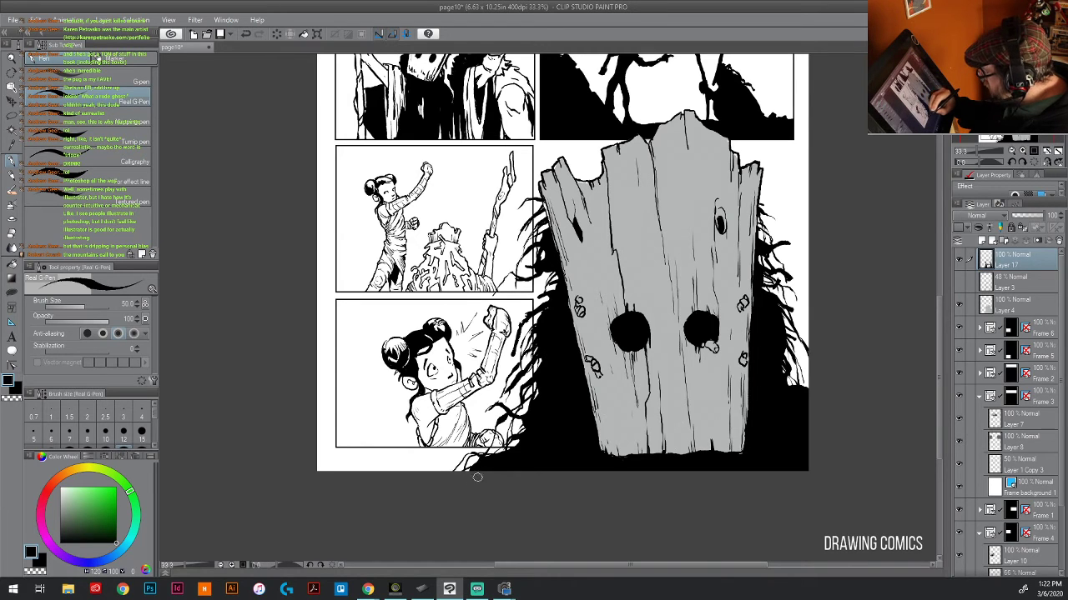
mouse_move(546, 394)
left_mouse_down()
mouse_move(513, 416)
mouse_move(496, 457)
left_mouse_up()
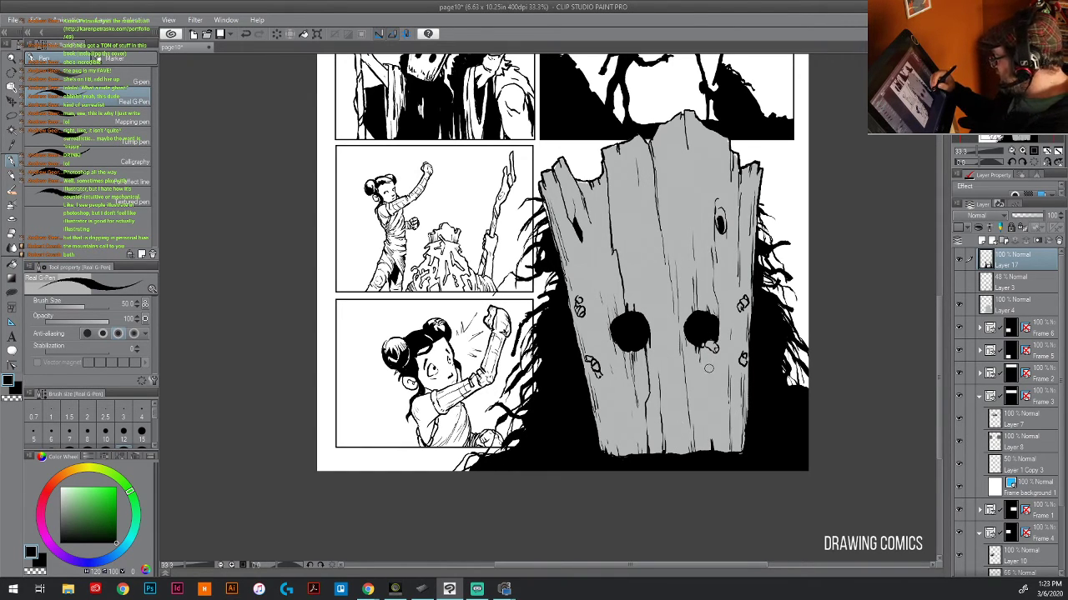
- Set the brush size to 20 and add wood grain below the right eye and up from the plank face's bottom edge
key("bracketleft")
key("bracketleft")
key("bracketleft")
key("bracketleft")
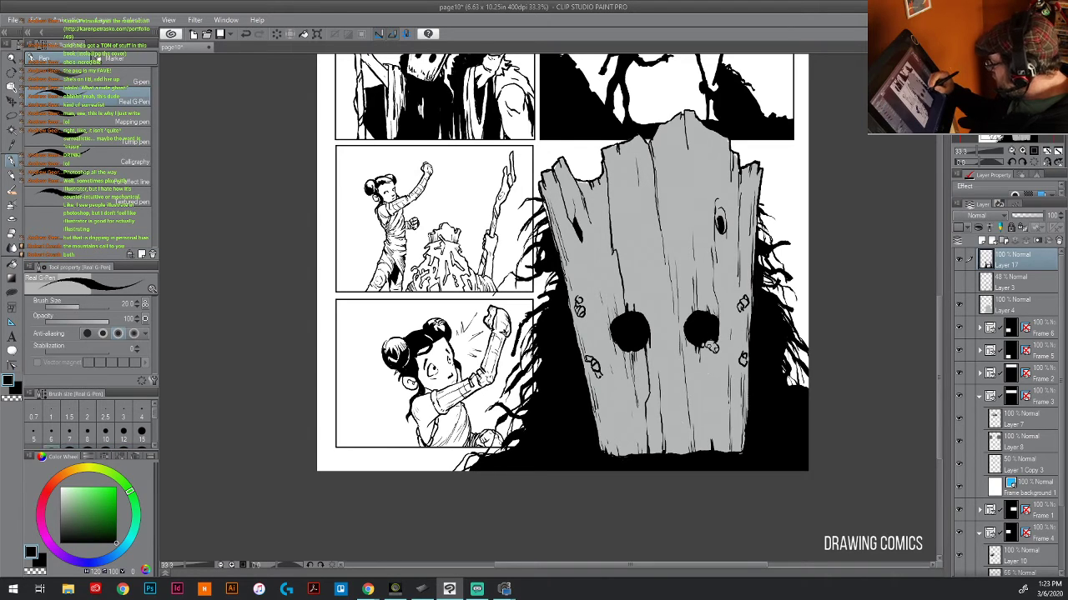
mouse_move(707, 342)
left_mouse_down()
mouse_move(714, 348)
mouse_move(699, 350)
left_mouse_up()
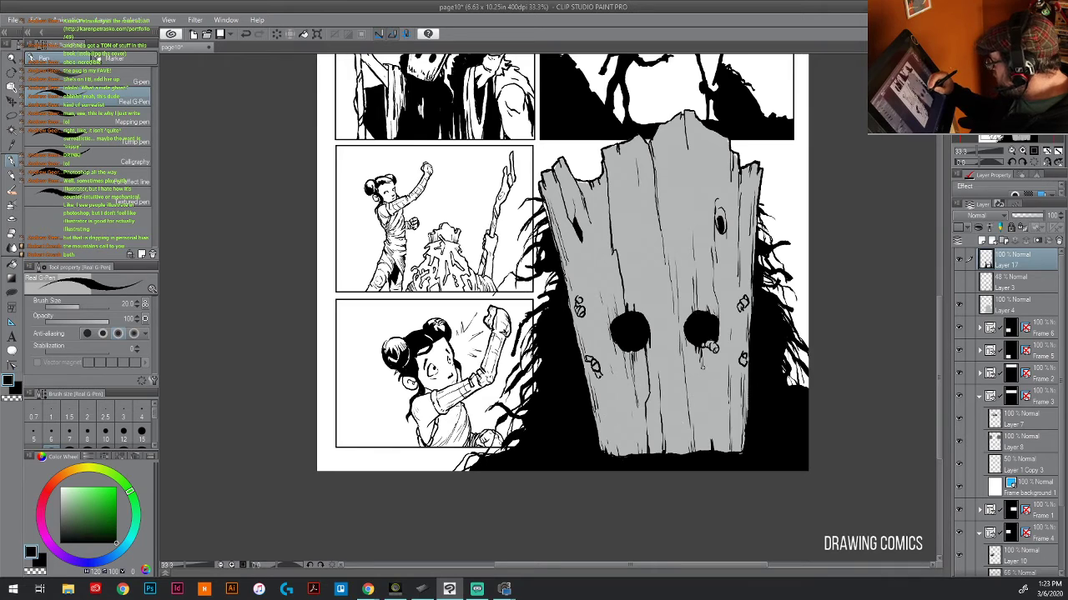
left_click_drag(706, 451, 703, 423)
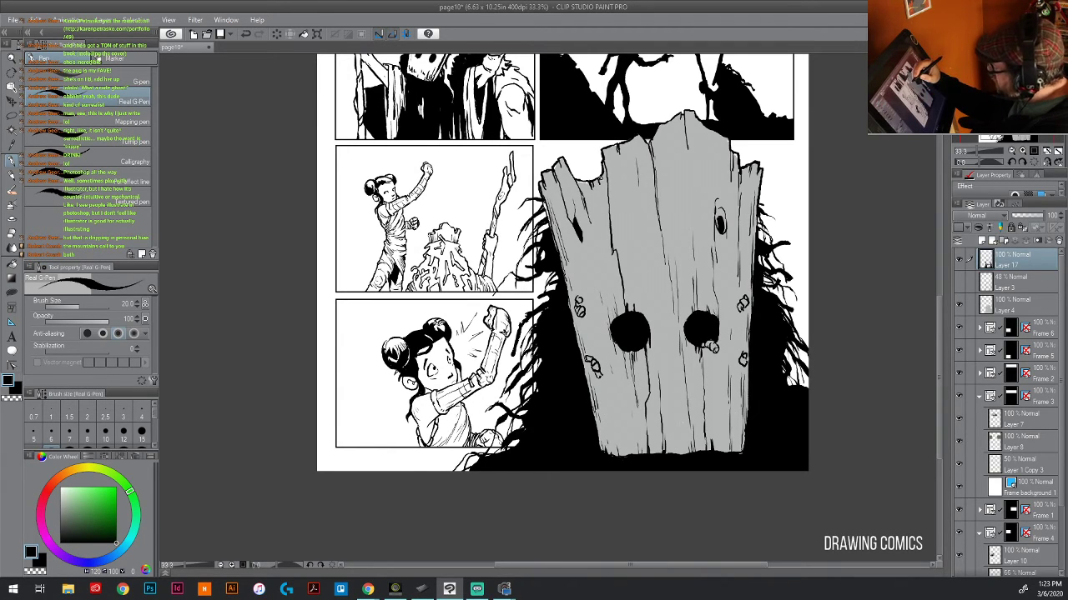
- Add wood grain along the seam below the upper left notch and down the upper right board of the plank face
left_click_drag(601, 179, 609, 226)
left_click_drag(600, 185, 612, 253)
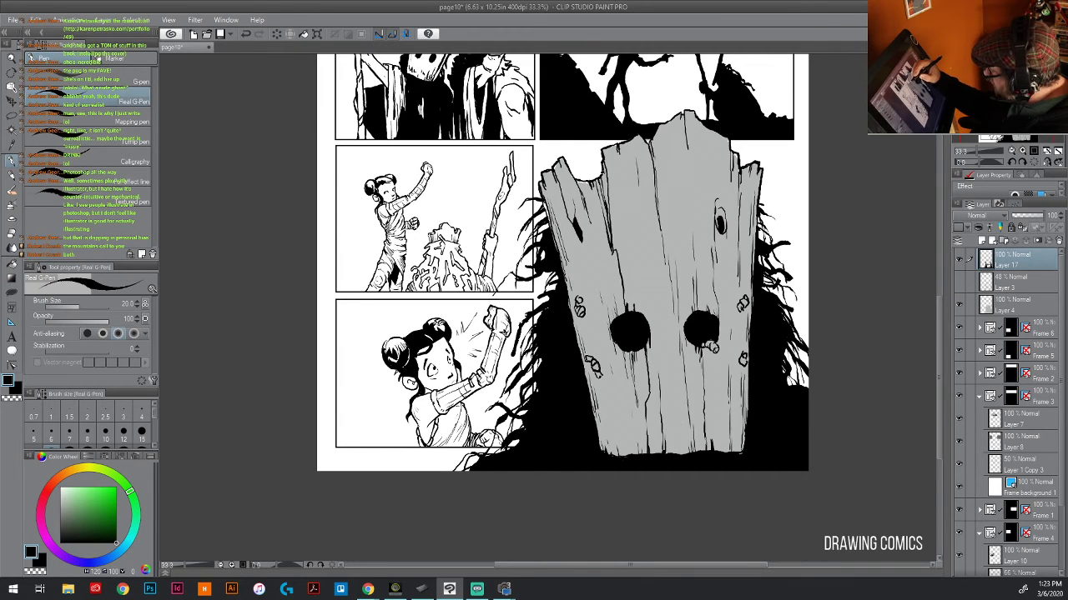
left_click_drag(603, 171, 607, 201)
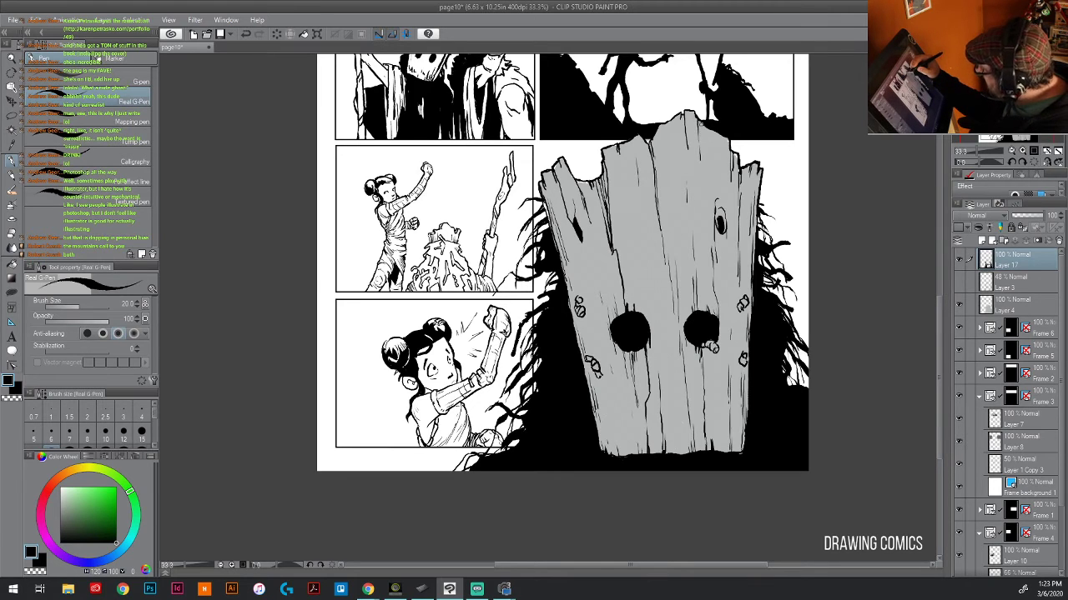
left_click_drag(704, 138, 708, 257)
mouse_move(707, 206)
left_mouse_down()
mouse_move(707, 234)
mouse_move(709, 181)
left_mouse_up()
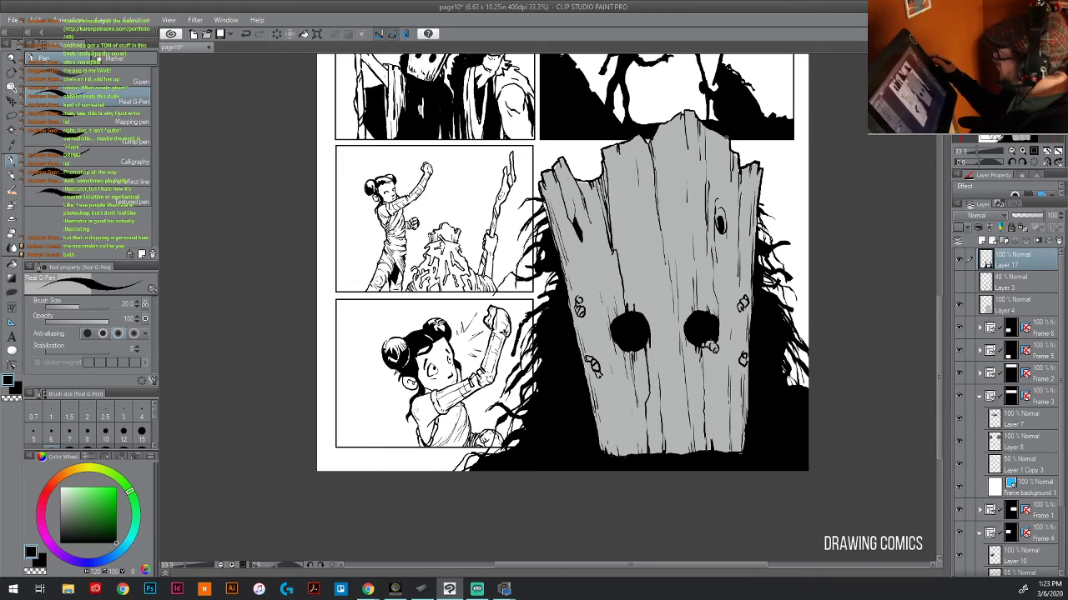
- Add wood grain on the left board, from beside the left eye up to the dark hole near the top
mouse_move(610, 381)
left_mouse_down()
mouse_move(627, 462)
mouse_move(609, 332)
left_mouse_up()
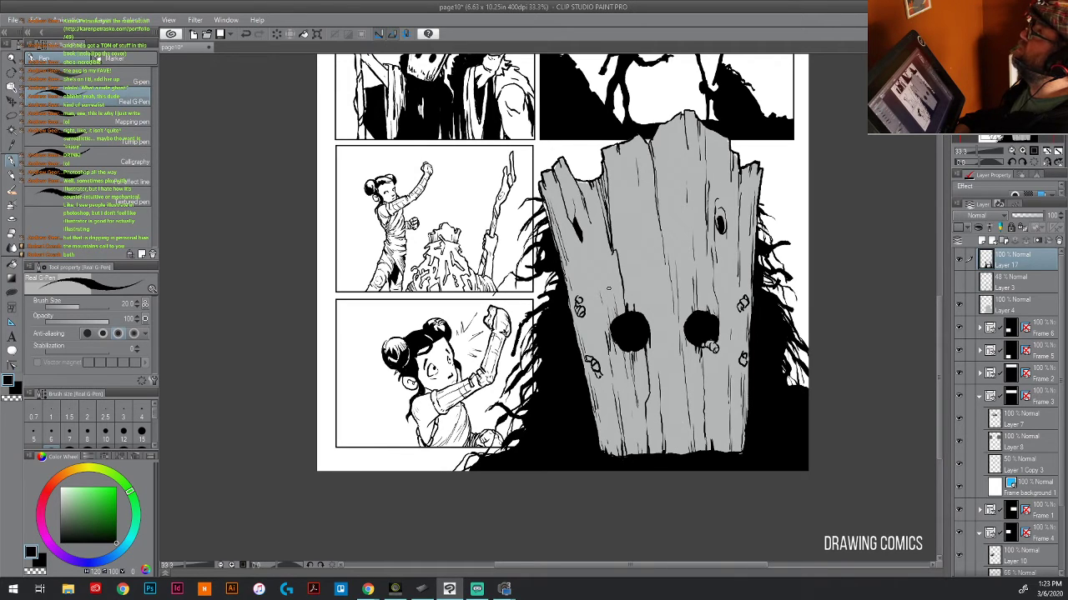
left_click_drag(610, 340, 591, 253)
left_click_drag(591, 250, 580, 240)
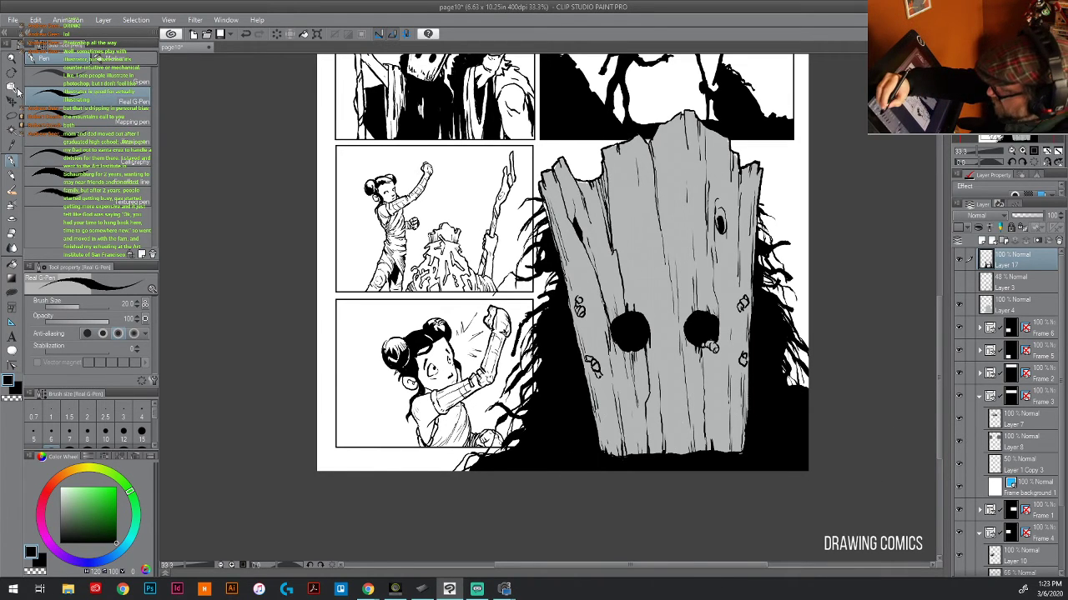
- Select the Layer 4 Copy layer of the middle left panel and fill the small plank-faced figure's body with black
key("o")
left_click(576, 414)
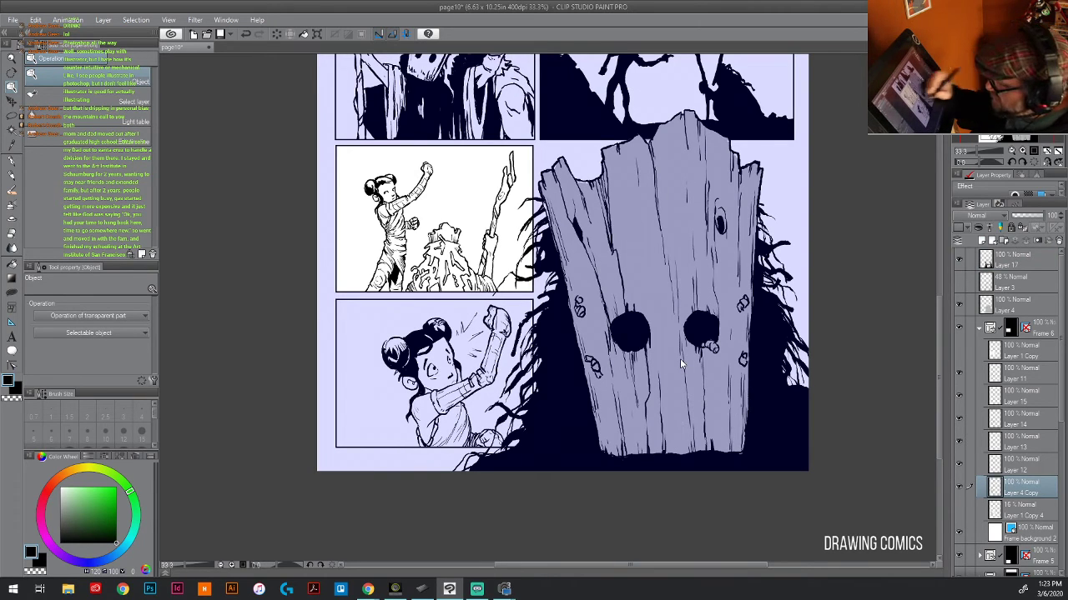
left_click(12, 263)
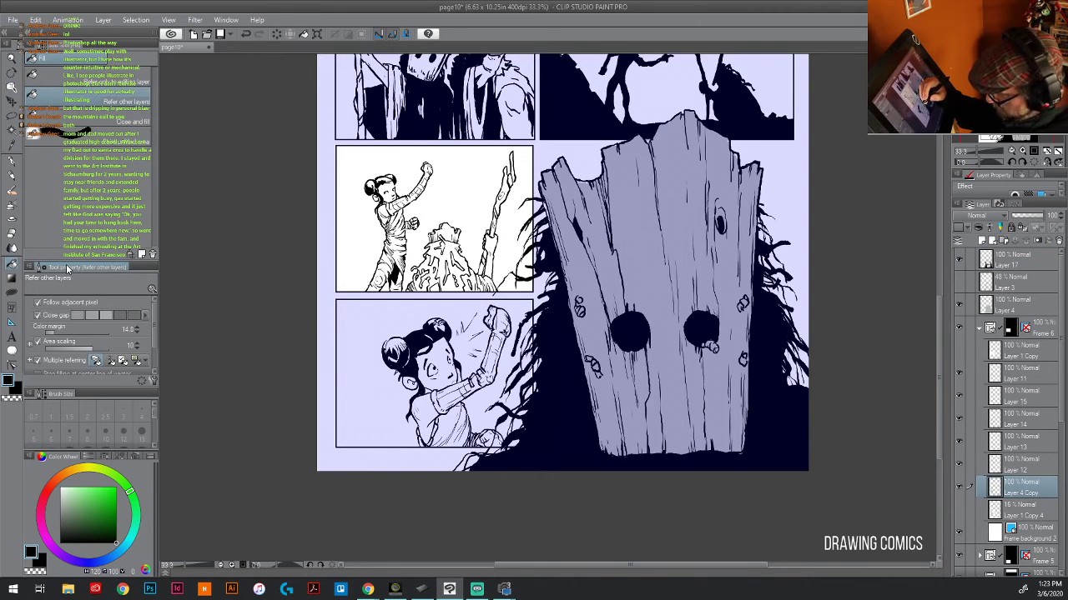
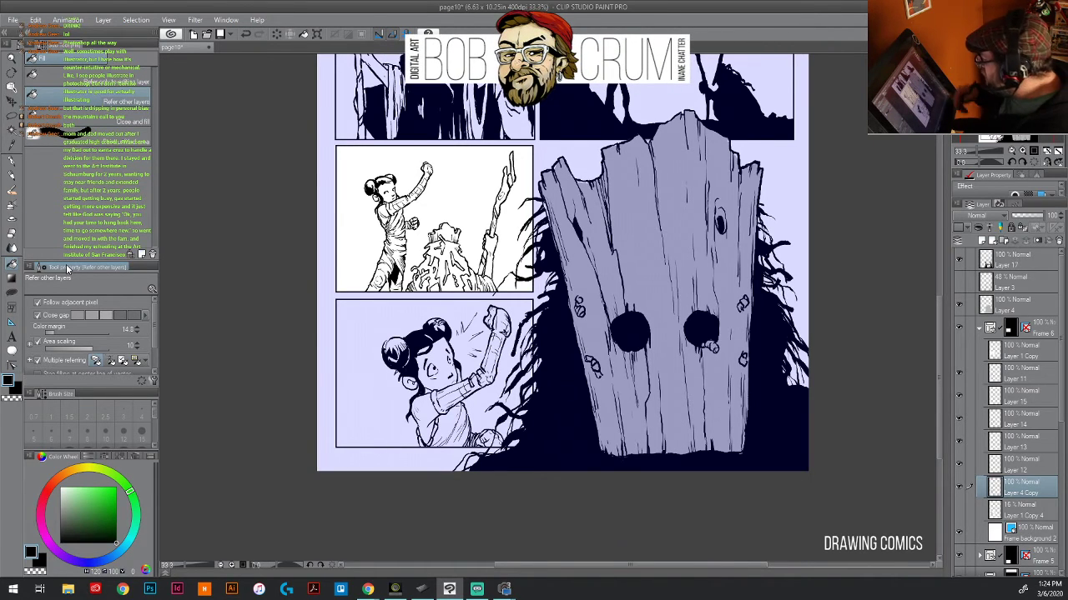
left_click(38, 303)
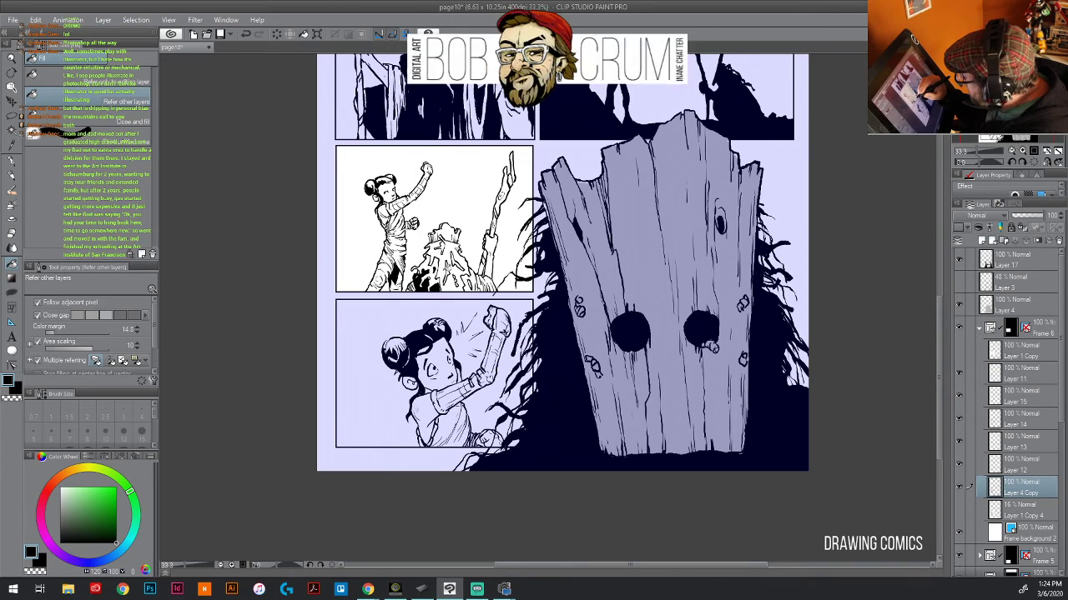
left_click(464, 278)
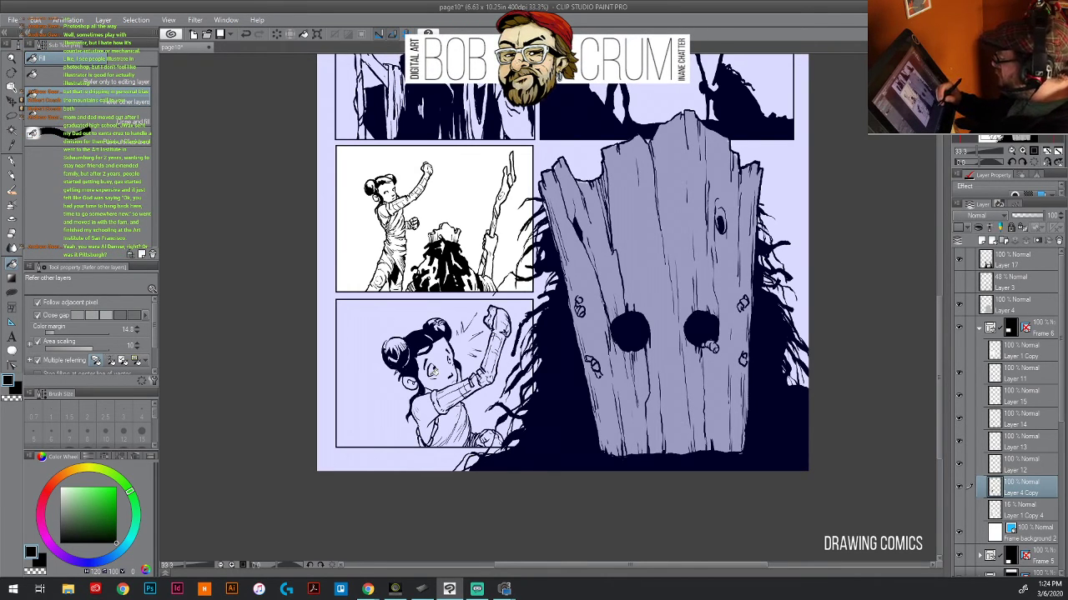
- Ink black touches beside the small figure's body and shade its raised wooden arm with the Real G-Pen
key("p")
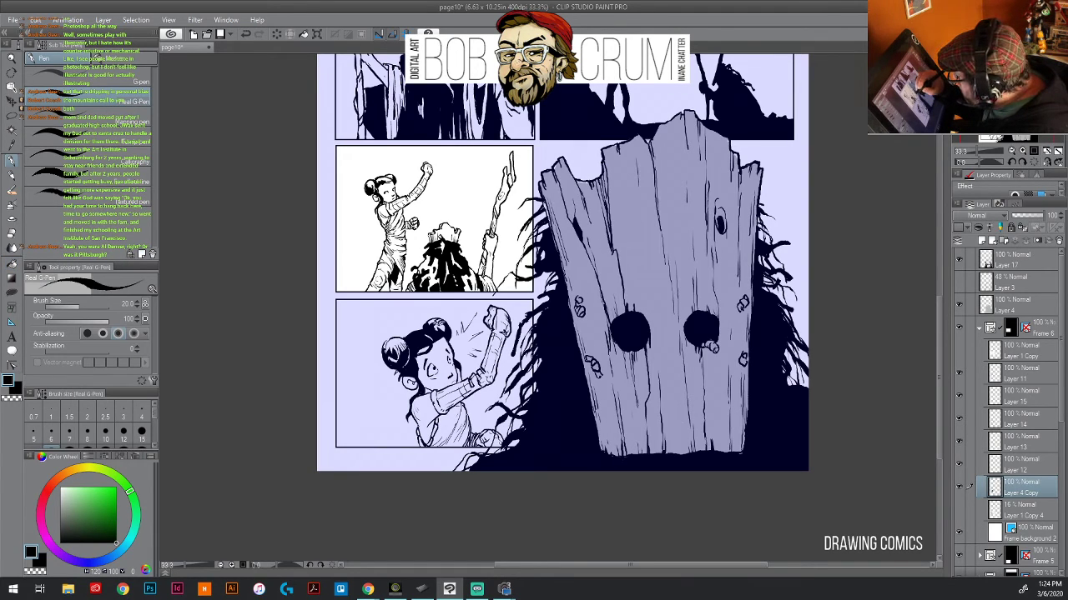
left_click_drag(476, 272, 484, 253)
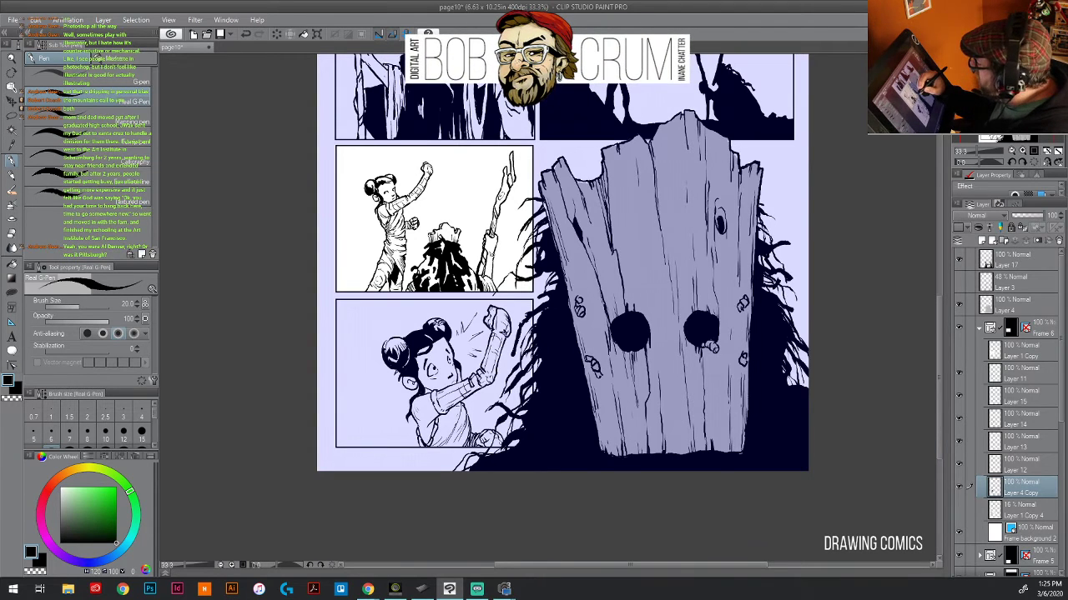
mouse_move(480, 276)
left_mouse_down()
mouse_move(514, 150)
mouse_move(504, 196)
left_mouse_up()
mouse_move(494, 233)
left_mouse_down()
mouse_move(499, 217)
mouse_move(497, 240)
left_mouse_up()
left_click_drag(491, 256, 495, 249)
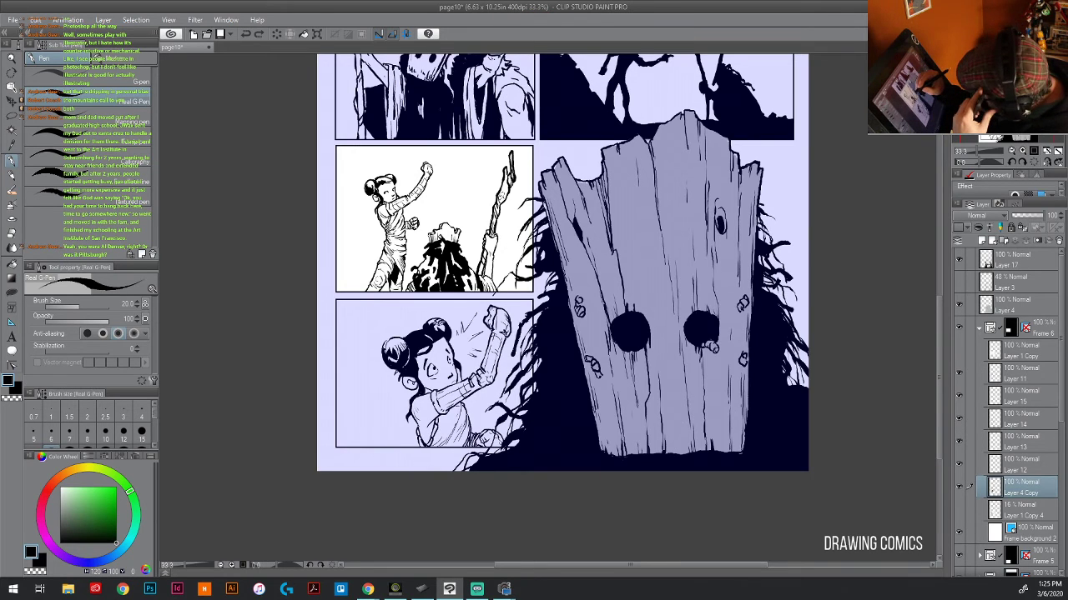
- Finish the ink touches on the staff and small plank-faced figure in the middle left panel, save, and review the whole page
mouse_move(492, 255)
left_mouse_down()
mouse_move(499, 239)
mouse_move(494, 276)
left_mouse_up()
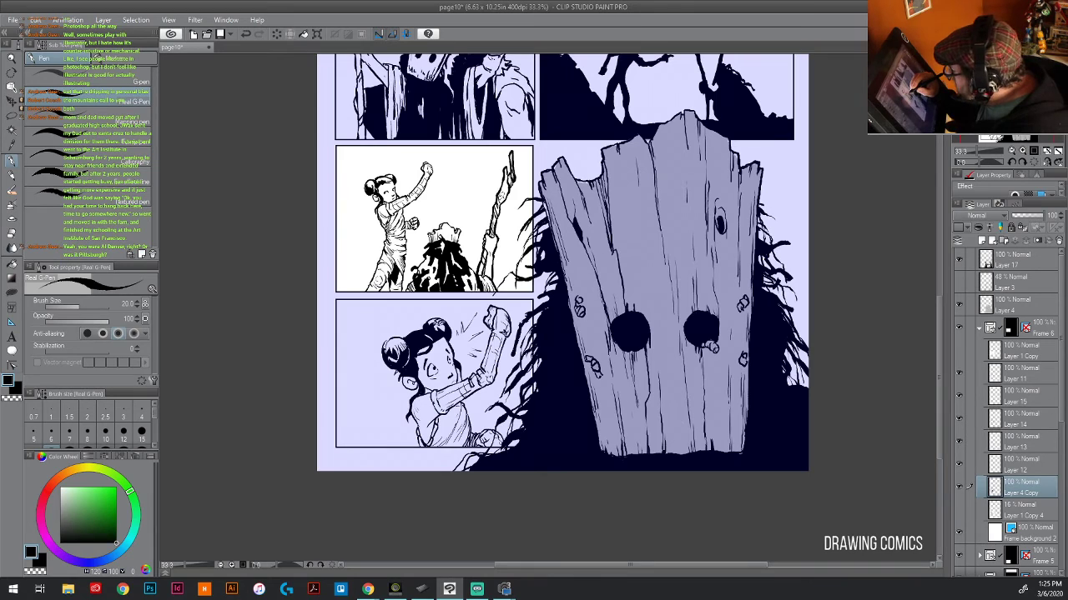
left_click_drag(429, 233, 432, 241)
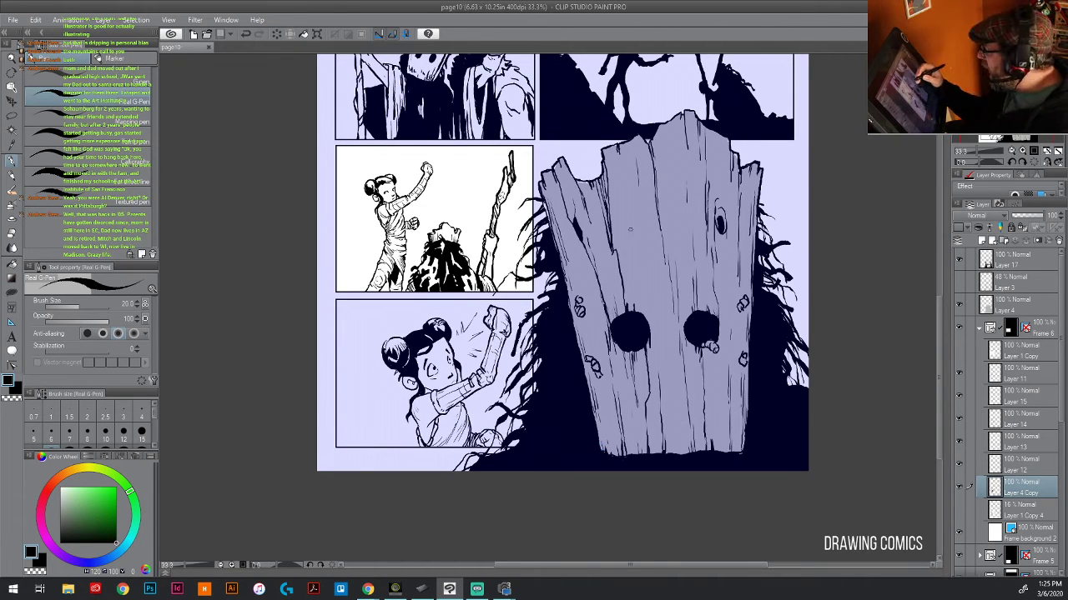
left_click_drag(667, 246, 633, 351)
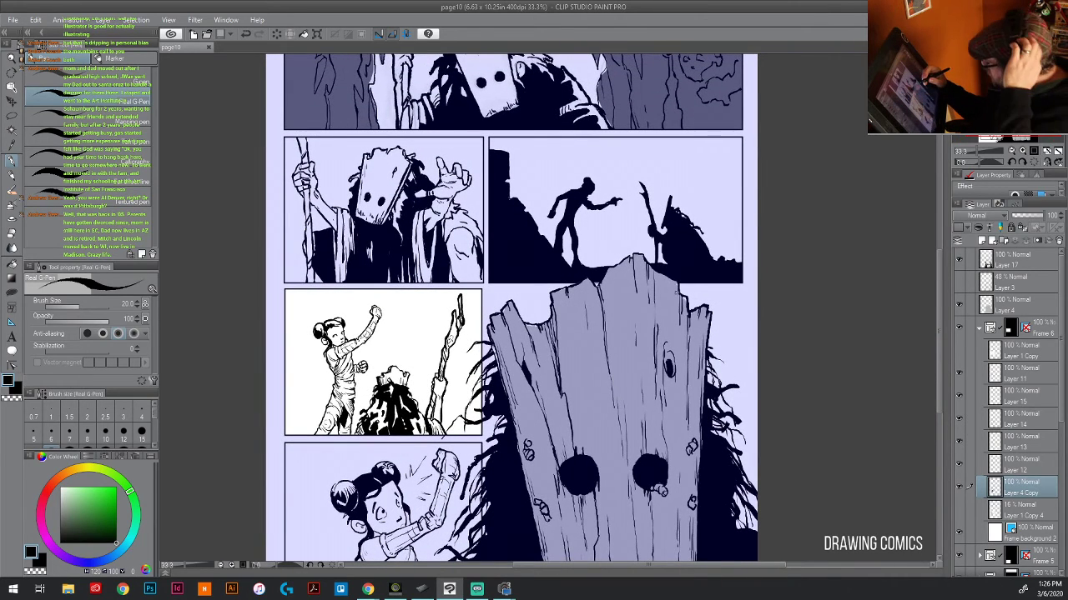
left_click_drag(970, 150, 973, 154)
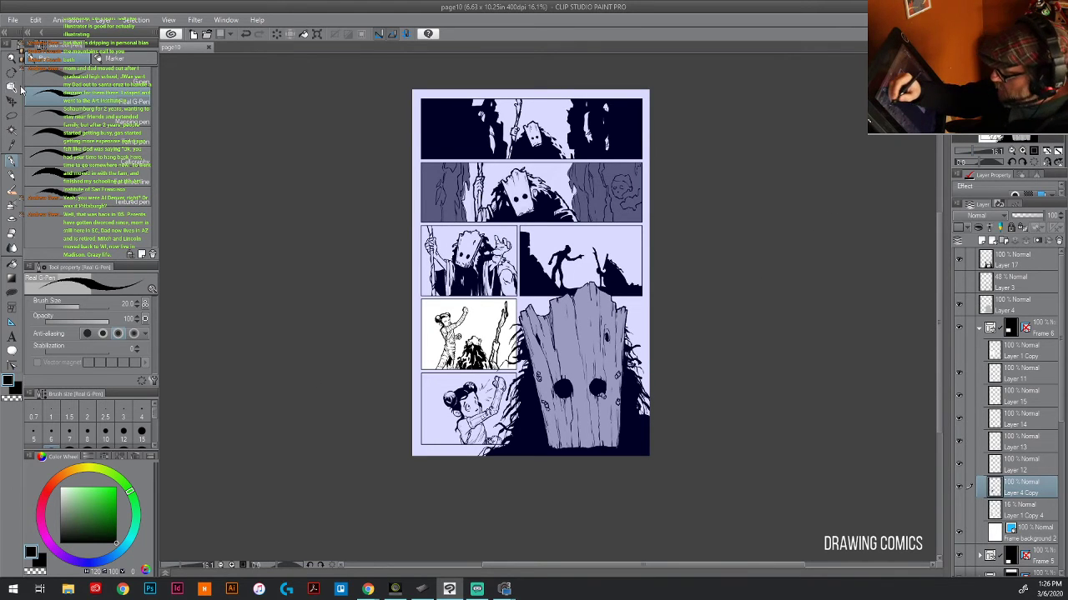
key("o")
left_click(587, 427)
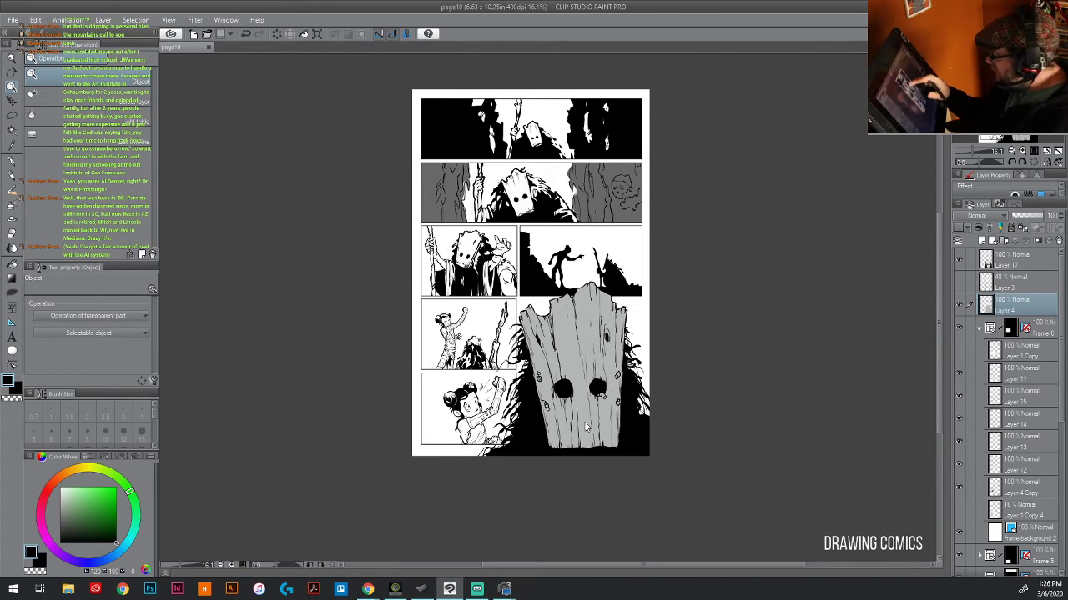
- Close page10 and open page7 from the full list of works in Clip Studio
left_click(210, 49)
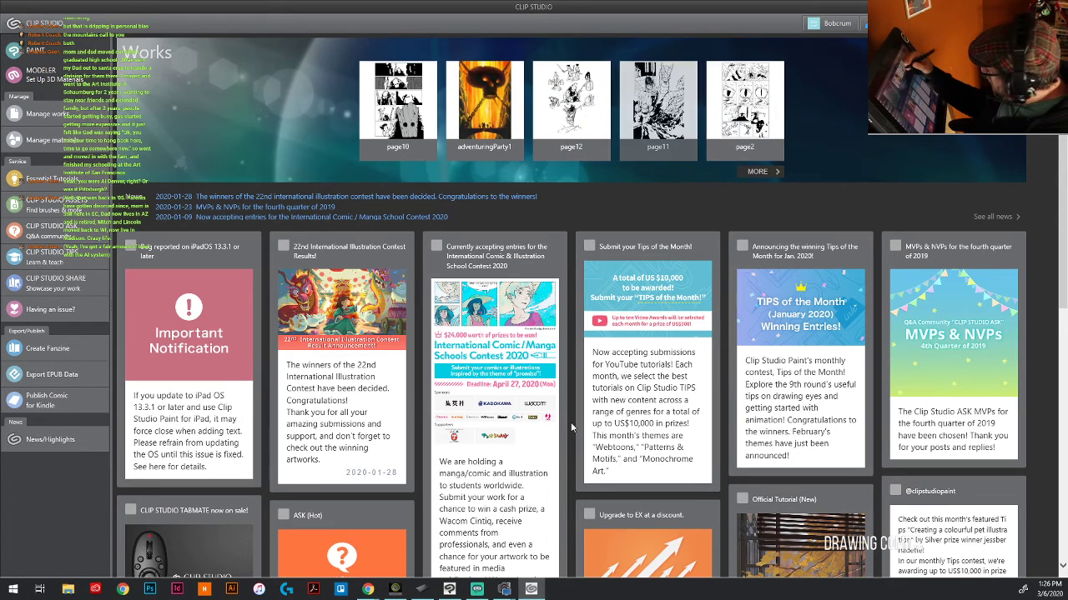
left_click(759, 173)
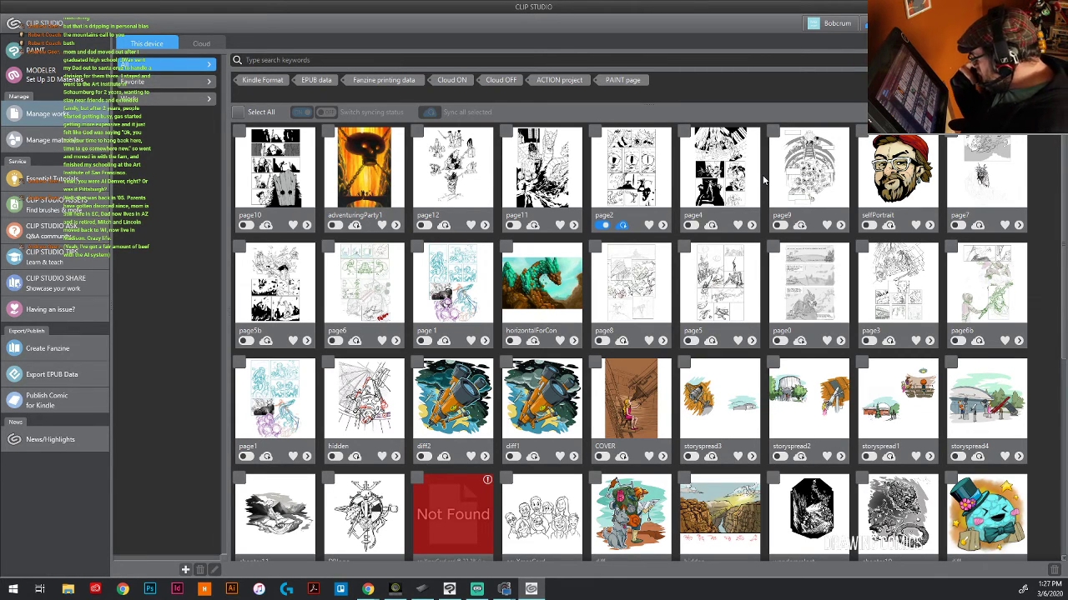
left_click(971, 171)
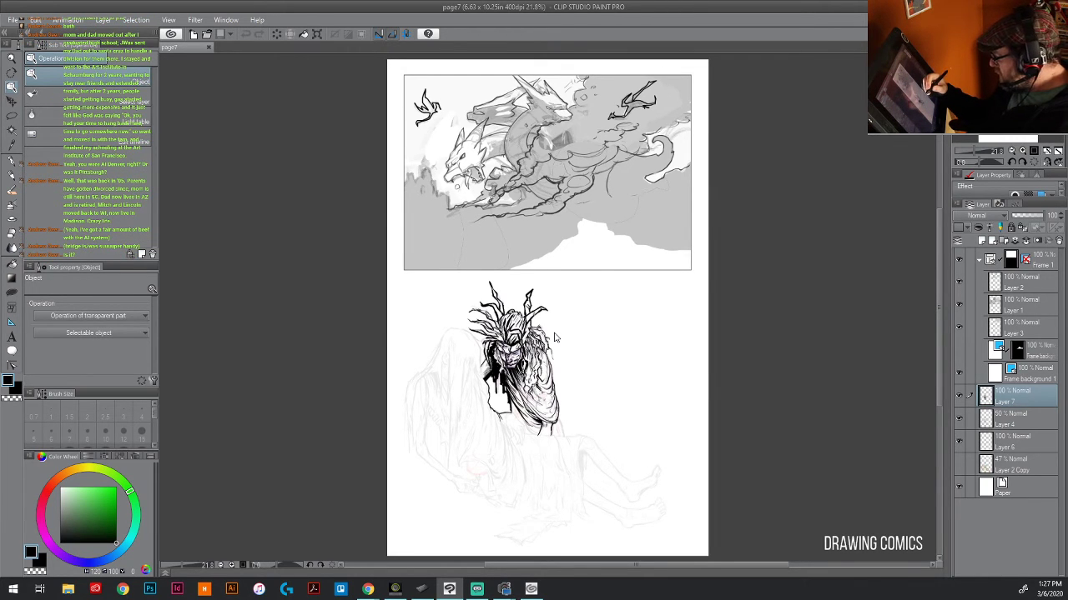
middle_click(532, 352)
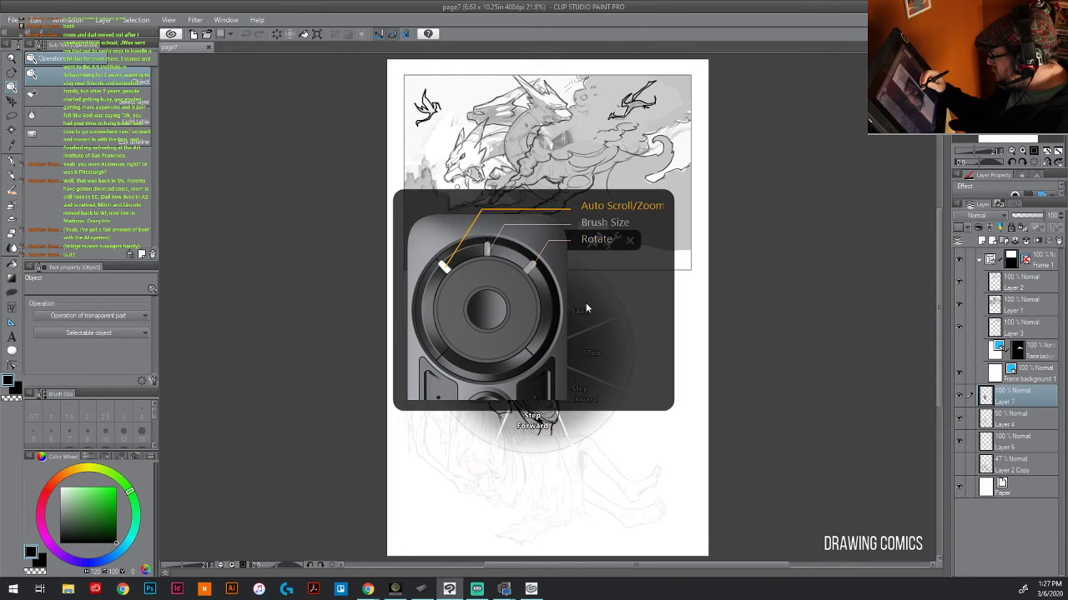
left_click(532, 353)
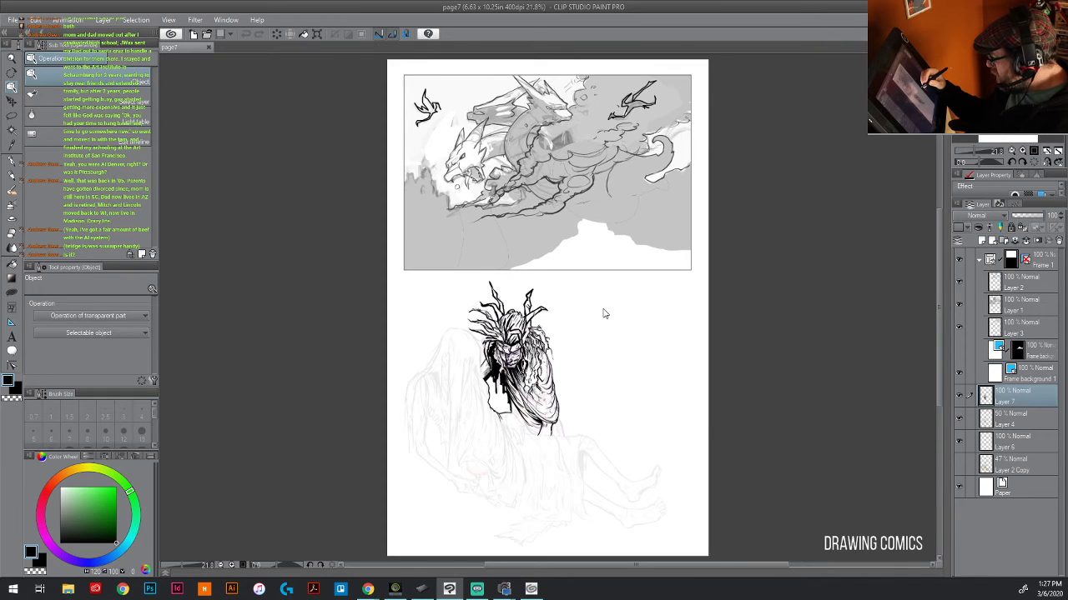
scroll(605, 314, "up", 1)
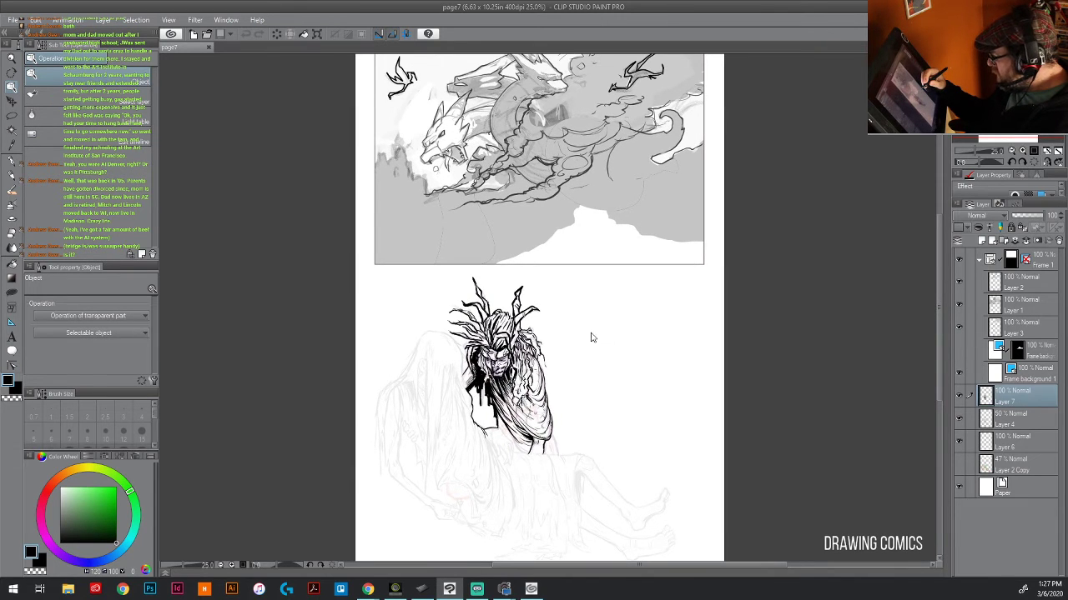
scroll(586, 353, "up", 3)
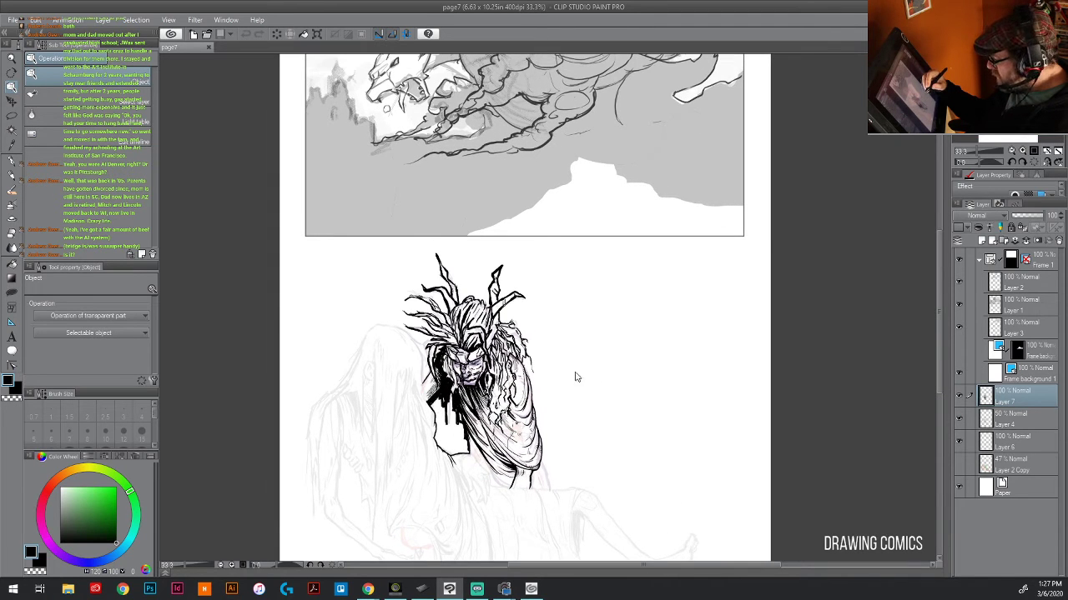
mouse_move(563, 397)
left_mouse_down()
mouse_move(676, 284)
mouse_move(642, 329)
mouse_move(606, 342)
mouse_move(632, 409)
left_mouse_up()
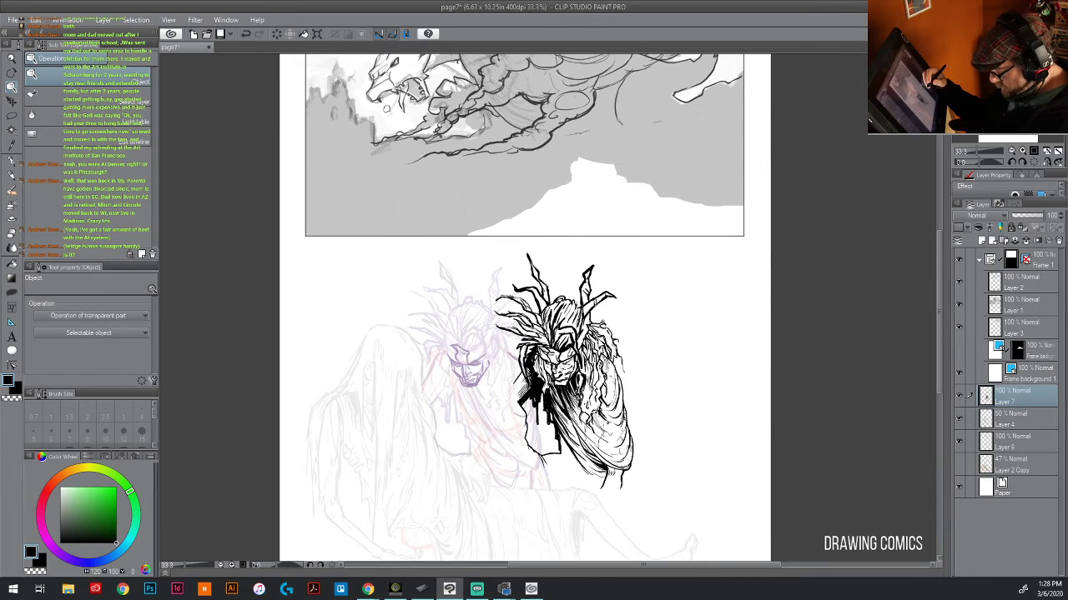
key("ctrl+z")
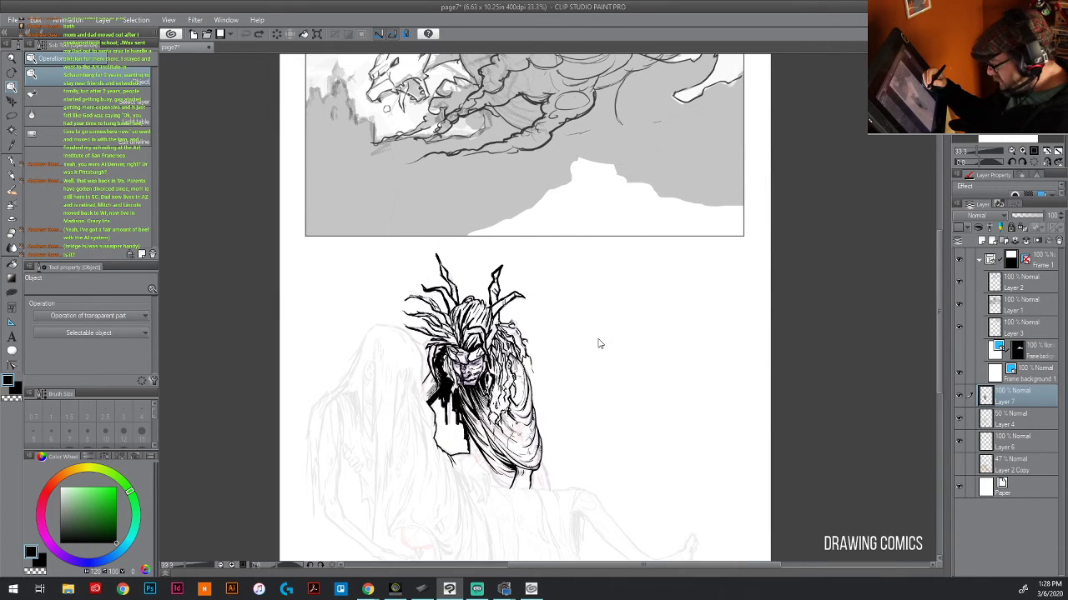
- Ink the long strands of hair hanging over the seated figure's face on Layer 7 with the Real G-Pen
mouse_move(548, 433)
left_mouse_down()
mouse_move(635, 304)
mouse_move(628, 323)
left_mouse_up()
key("p")
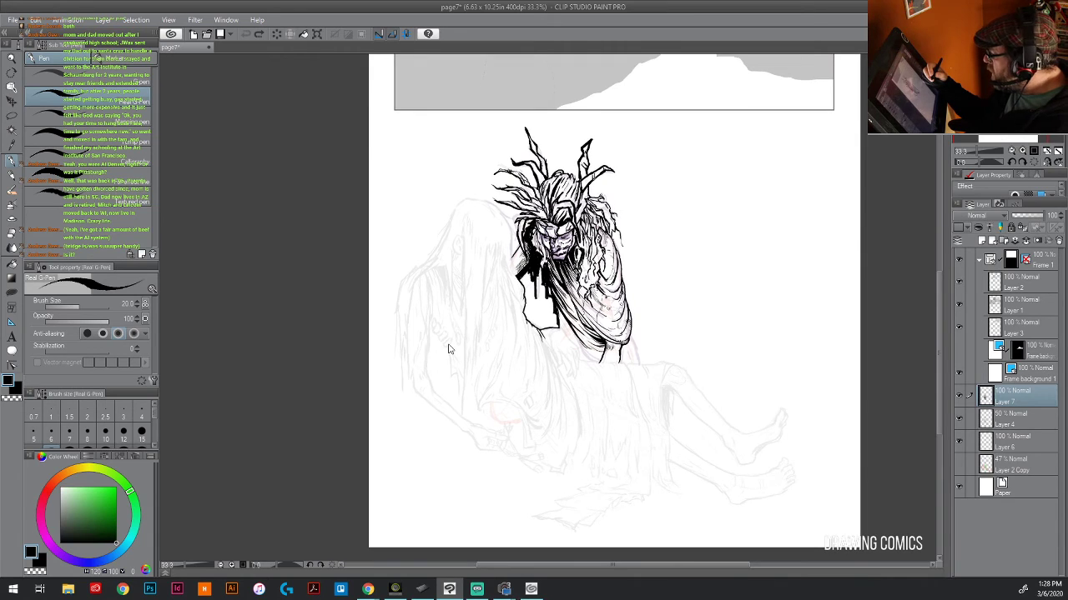
scroll(447, 349, "up", 1)
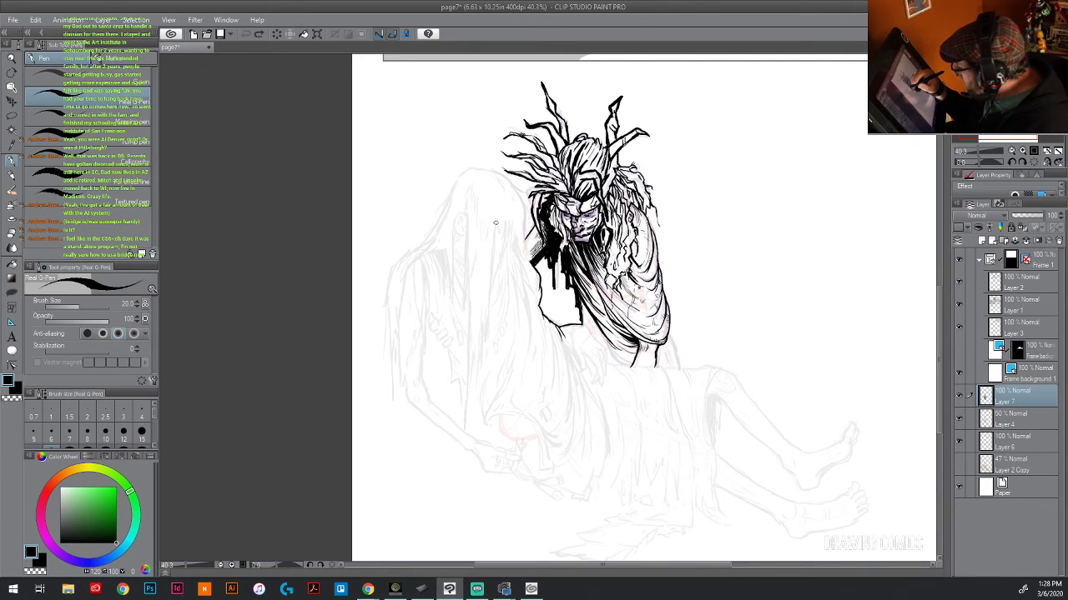
mouse_move(495, 221)
left_mouse_down()
mouse_move(490, 291)
mouse_move(498, 252)
left_mouse_up()
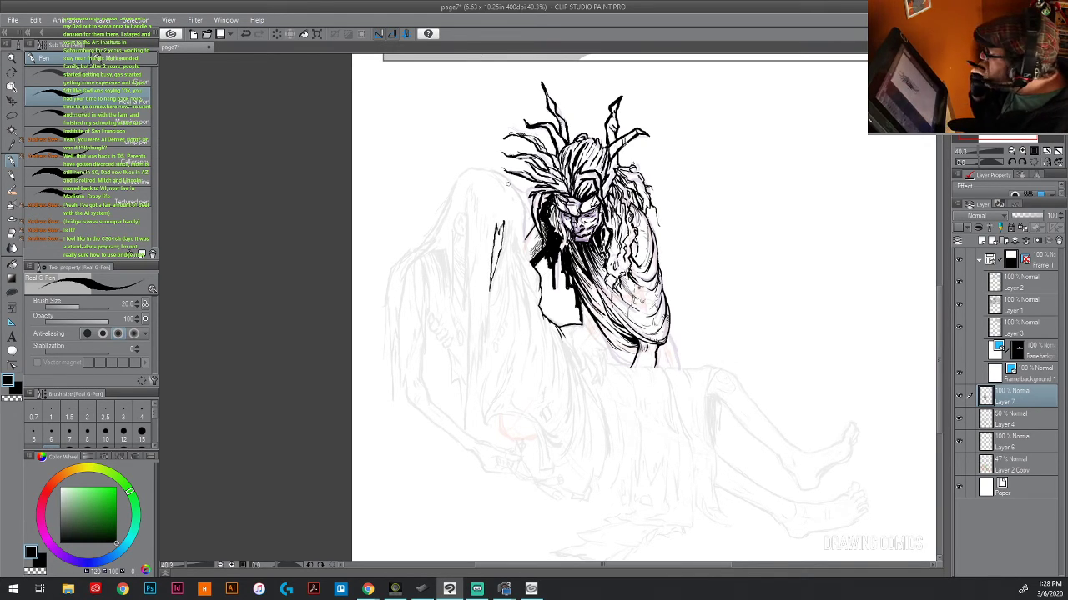
left_click_drag(489, 298, 480, 358)
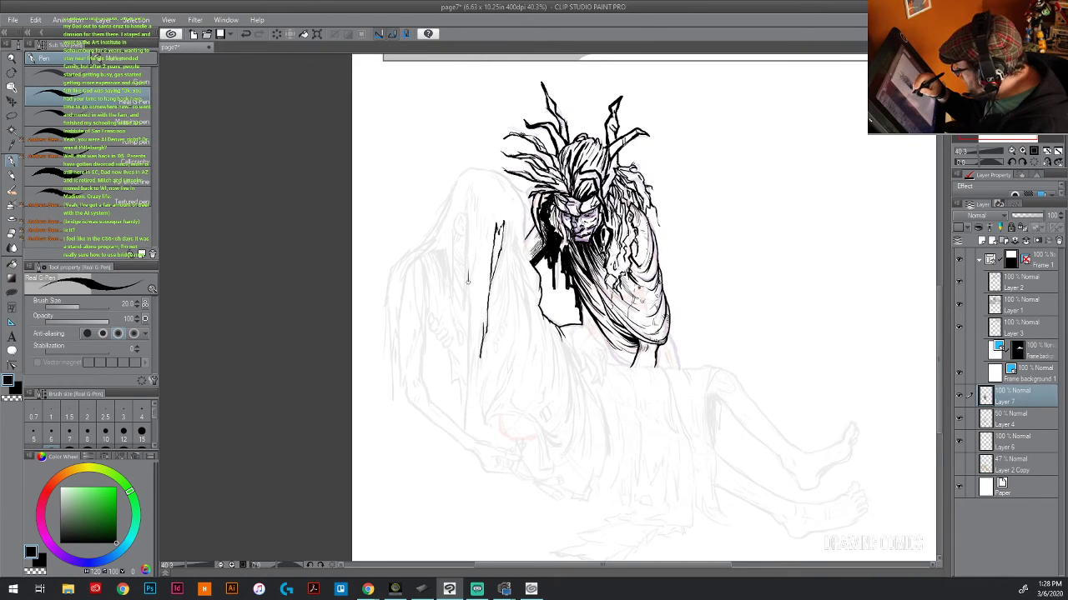
left_click_drag(469, 275, 463, 315)
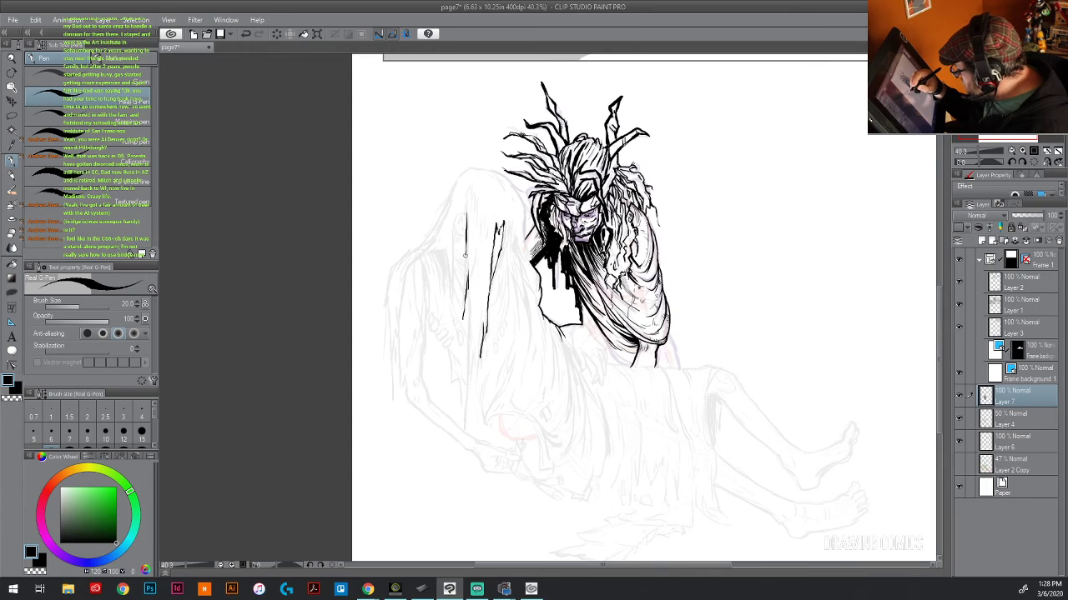
left_click_drag(470, 284, 468, 396)
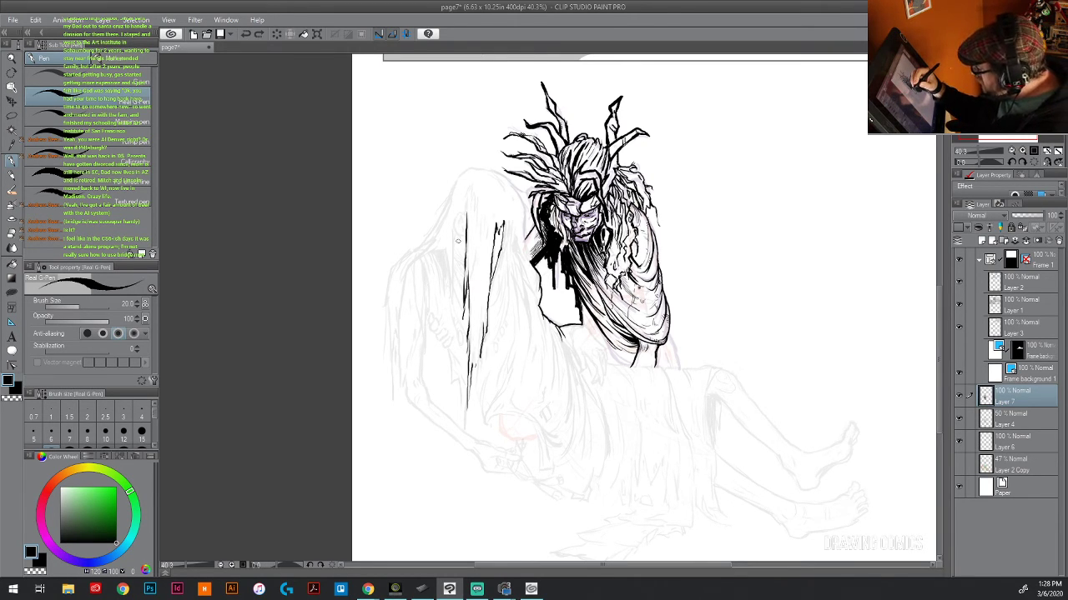
- Ink the seated figure's ear and the hair strands falling behind it down to the neck
scroll(459, 245, "up", 4)
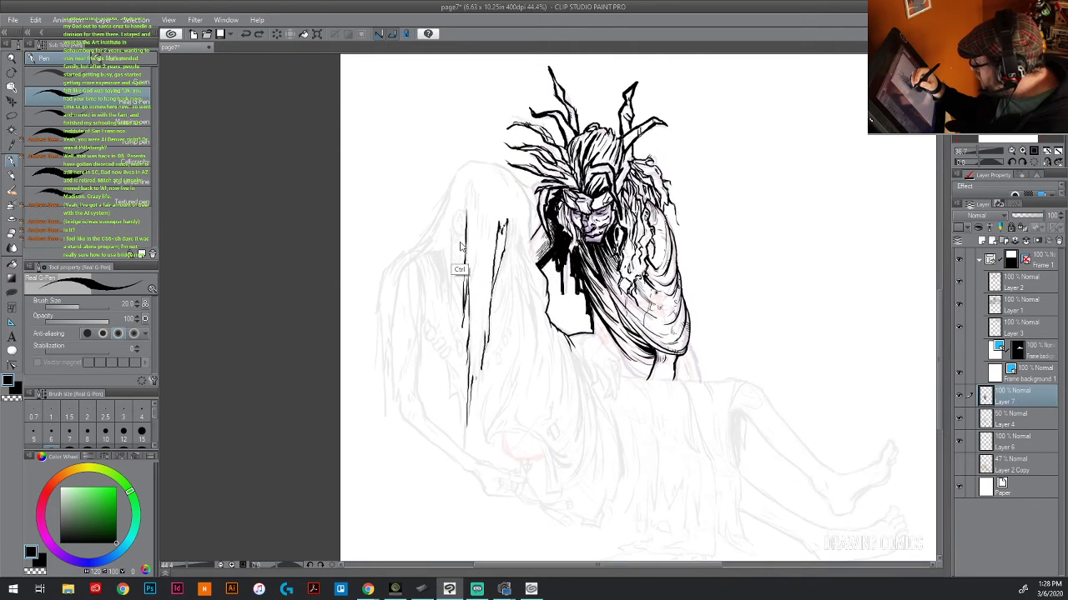
scroll(459, 245, "up", 2)
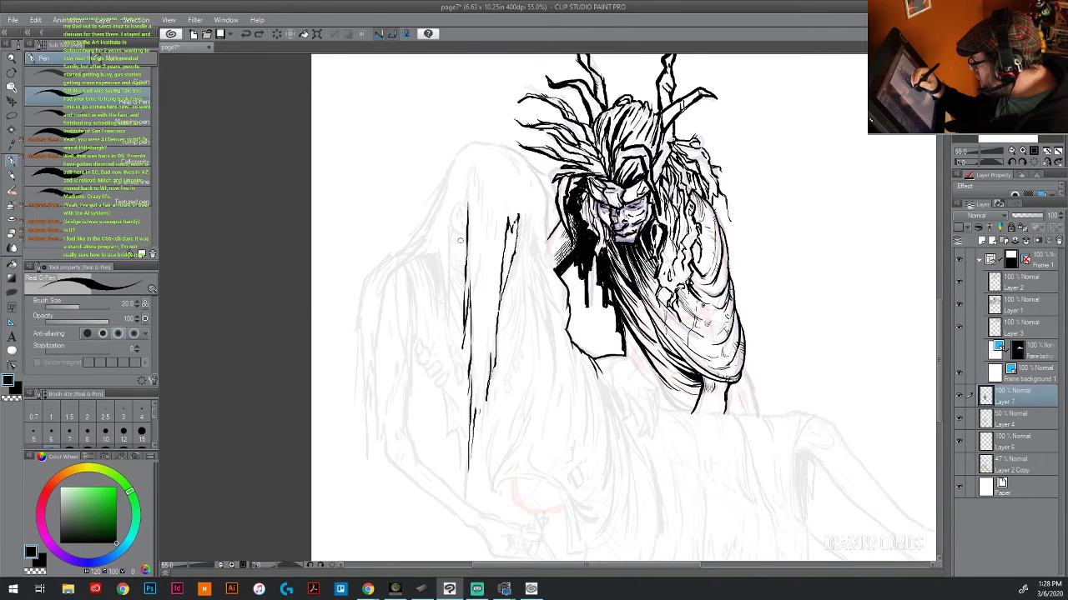
scroll(458, 216, "up", 1)
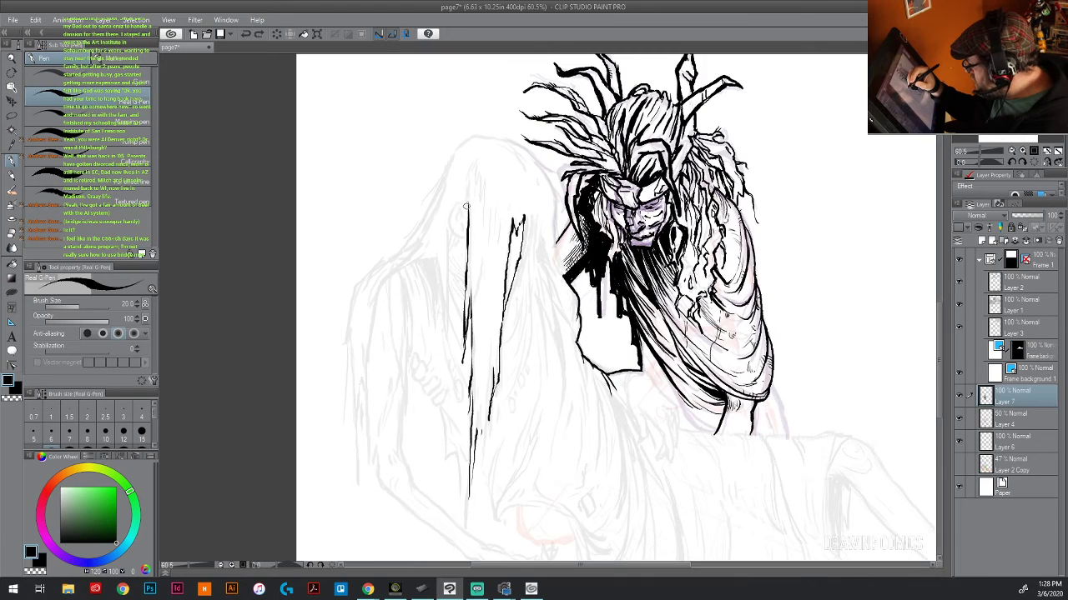
mouse_move(461, 203)
left_mouse_down()
mouse_move(452, 220)
mouse_move(463, 237)
mouse_move(465, 223)
left_mouse_up()
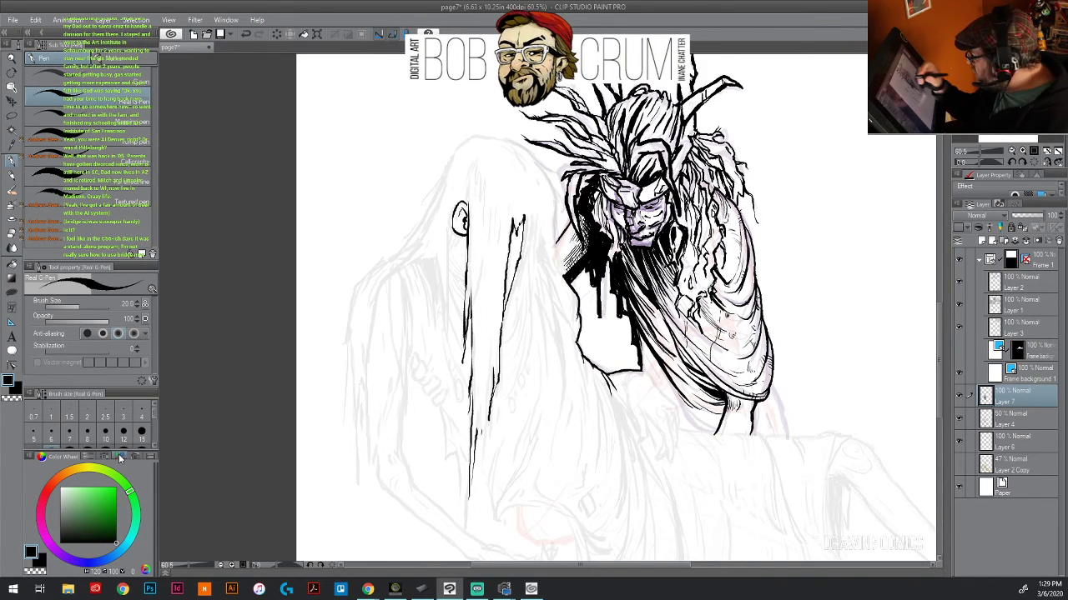
left_click_drag(466, 185, 446, 322)
mouse_move(439, 241)
left_mouse_down()
mouse_move(445, 331)
mouse_move(460, 222)
mouse_move(432, 251)
left_mouse_up()
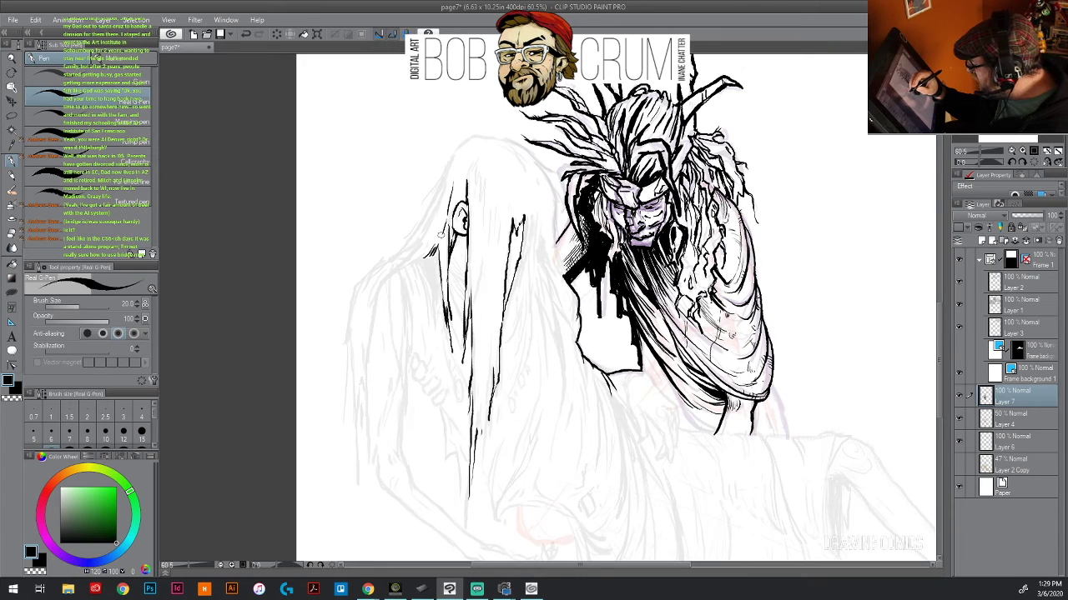
- Ink the outer edge of the seated figure's hair behind the ear and add fine strands from the crown over the face
mouse_move(390, 256)
left_mouse_down()
mouse_move(446, 171)
mouse_move(419, 208)
left_mouse_up()
left_click_drag(449, 168, 438, 186)
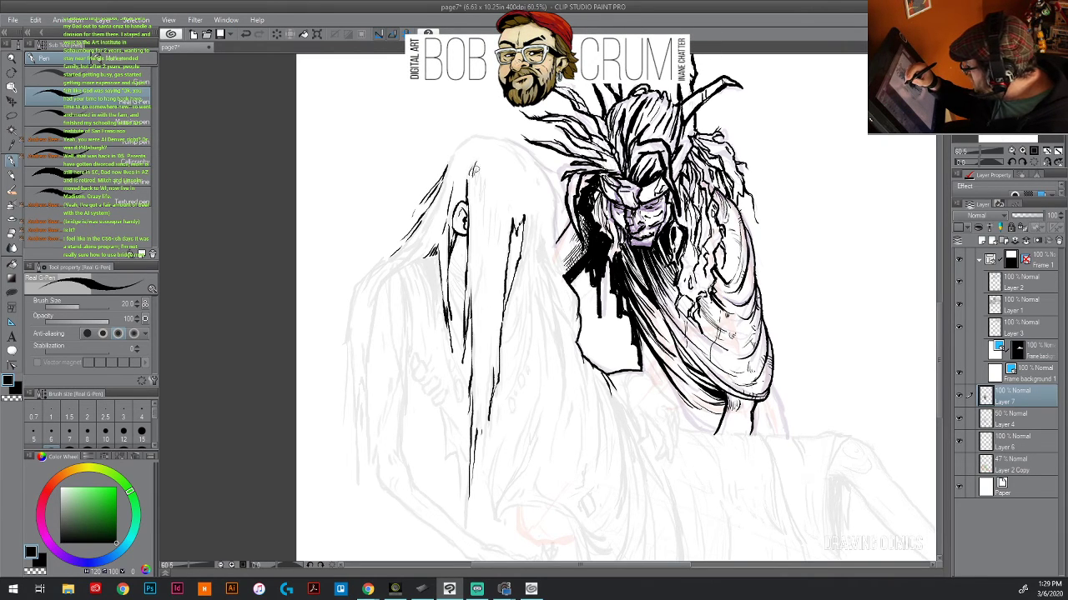
left_click_drag(475, 177, 479, 211)
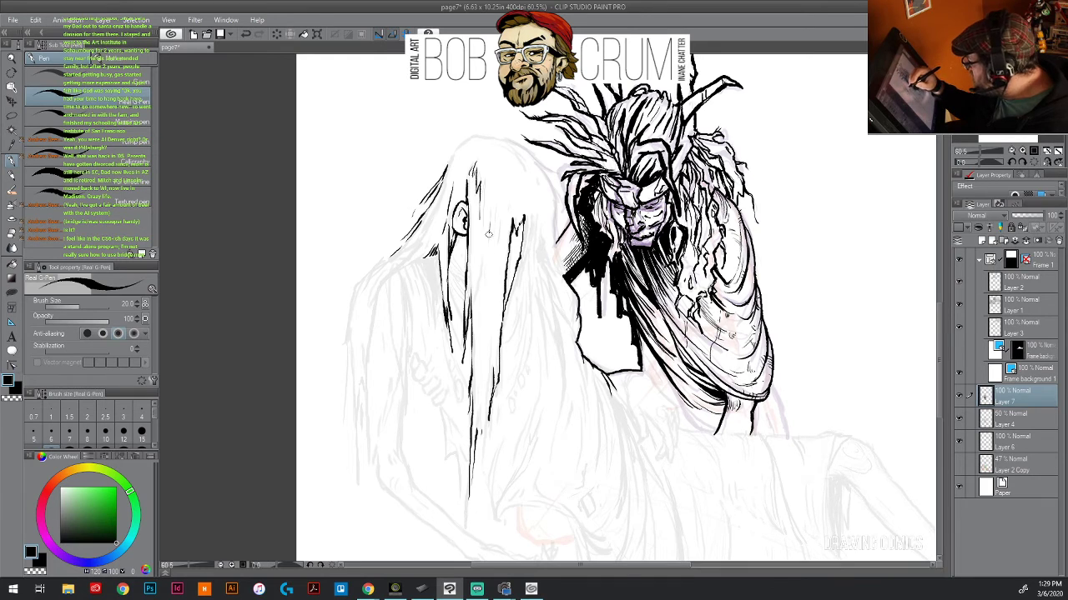
mouse_move(487, 267)
left_mouse_down()
mouse_move(498, 199)
mouse_move(506, 239)
left_mouse_up()
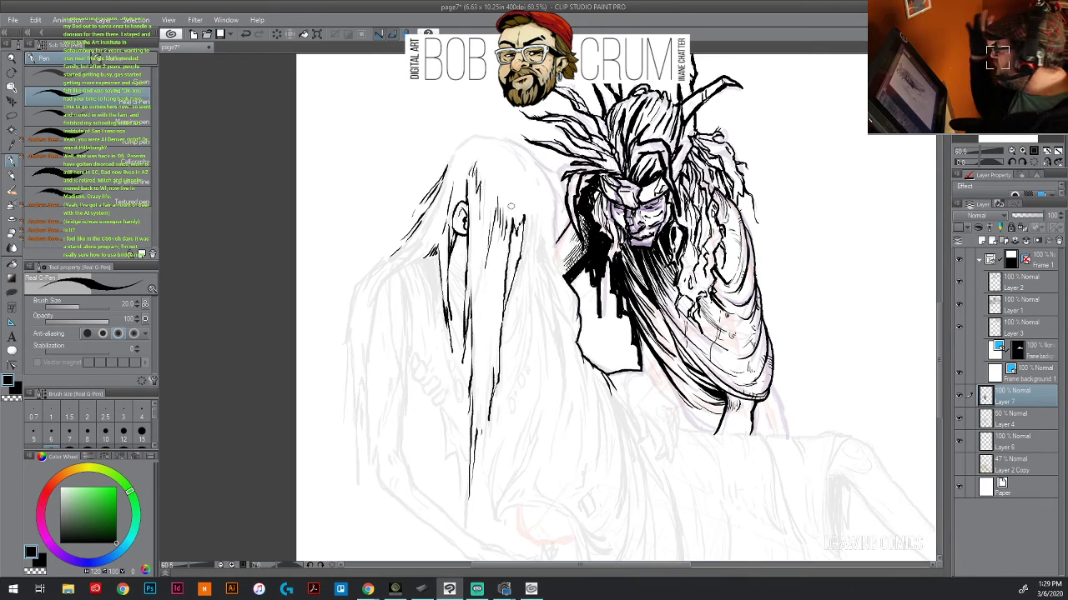
- Compare the inks with the sketch by briefly hiding Layer 7, then ink the seated figure's crown, right-hand hair edge and left shoulder curve
left_click(959, 397)
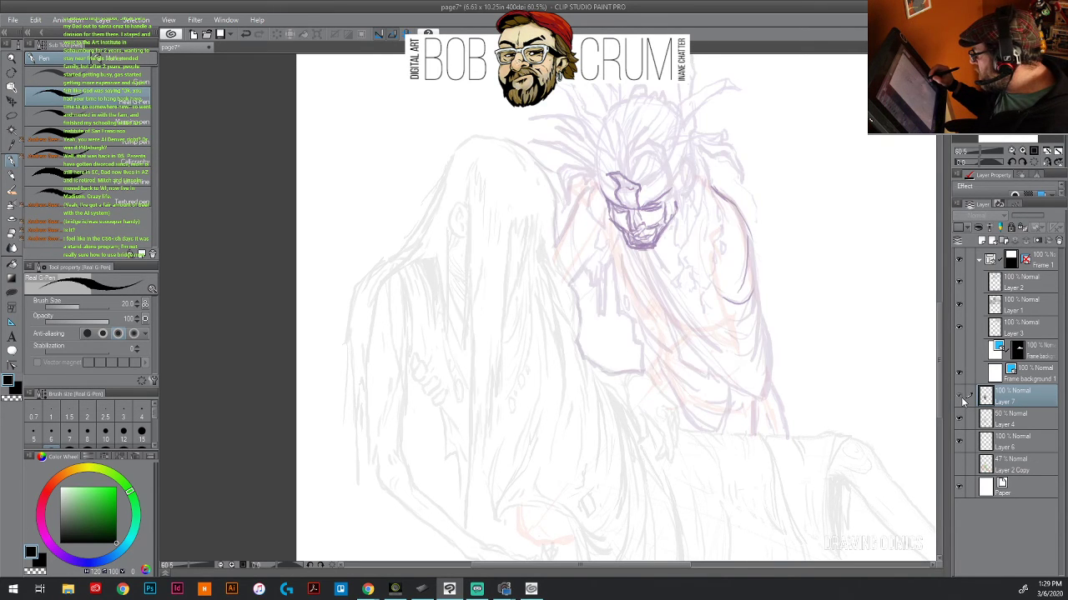
left_click(959, 397)
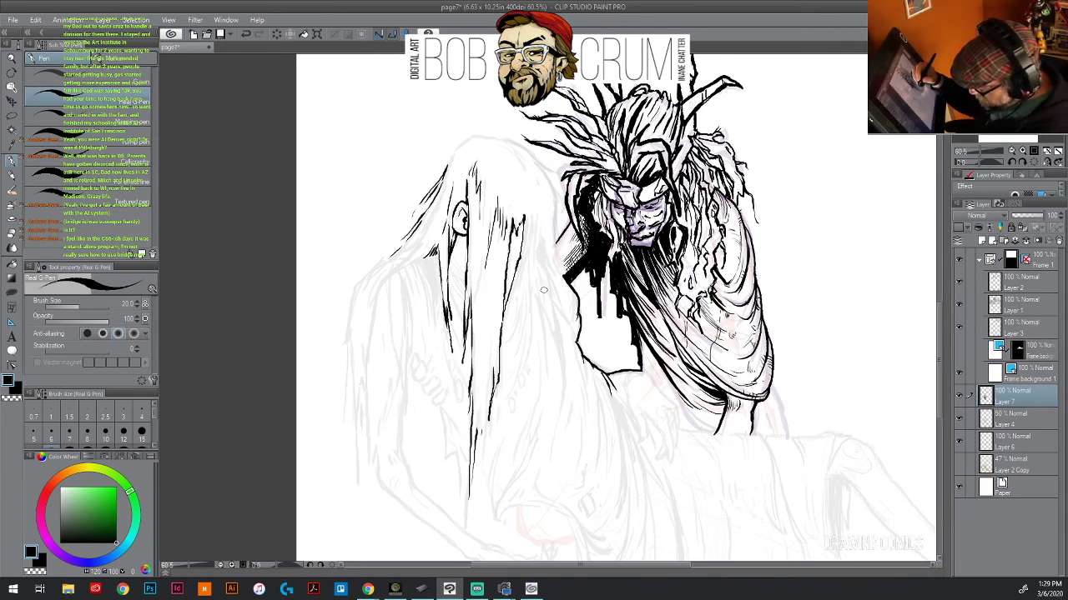
left_click_drag(551, 185, 562, 273)
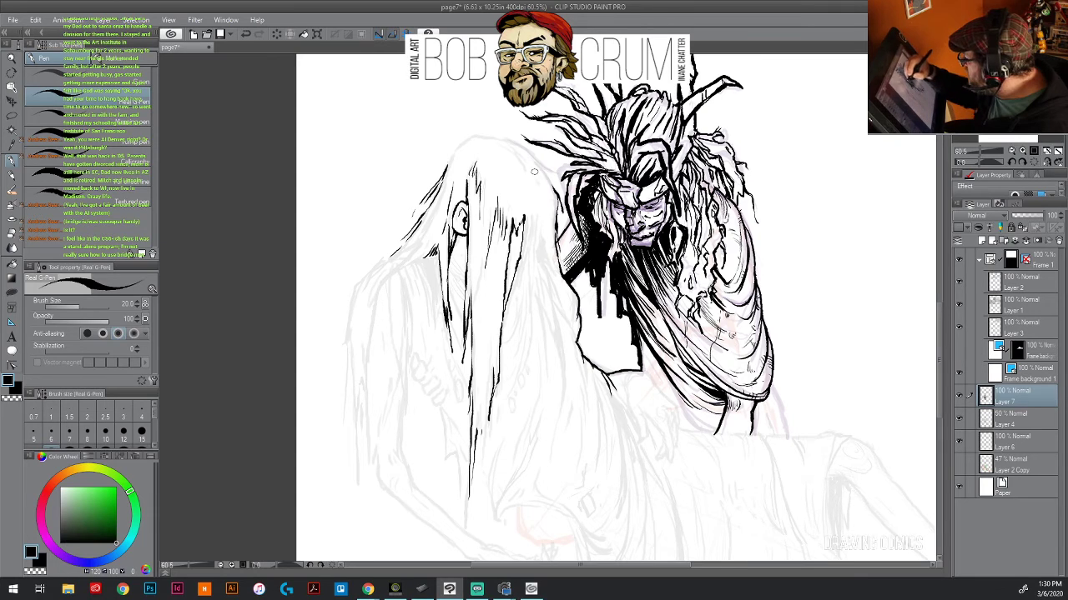
mouse_move(525, 148)
left_mouse_down()
mouse_move(559, 175)
mouse_move(557, 189)
left_mouse_up()
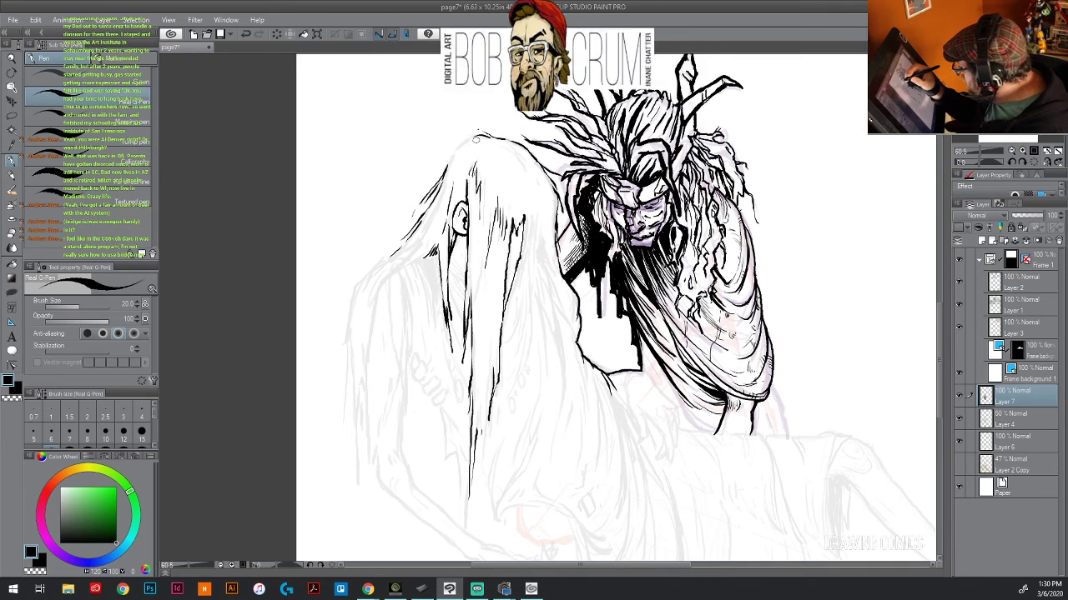
mouse_move(480, 132)
left_mouse_down()
mouse_move(448, 163)
mouse_move(456, 147)
left_mouse_up()
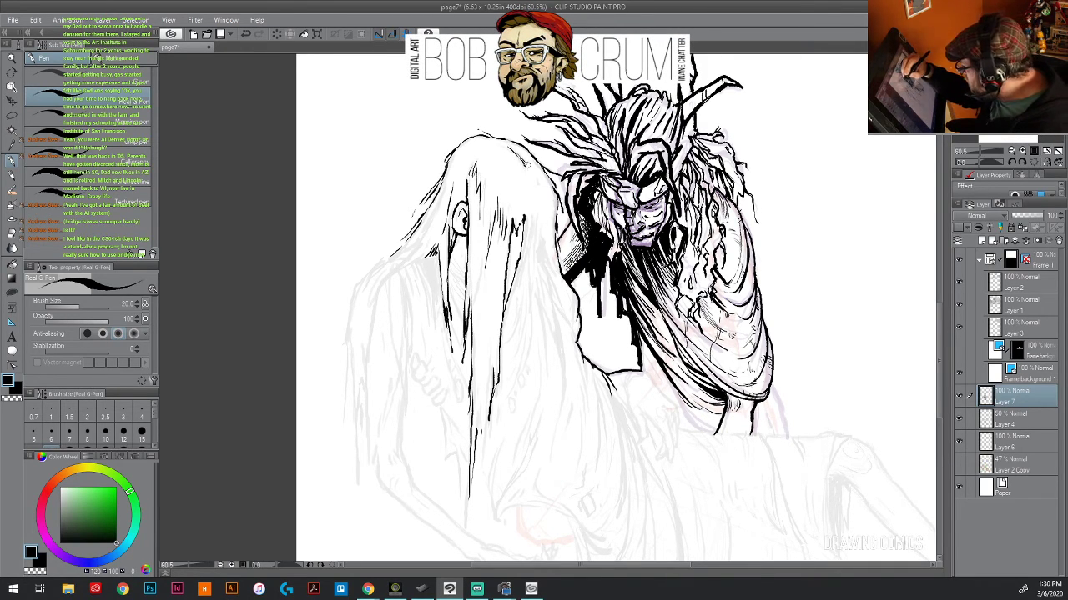
left_click_drag(524, 160, 539, 182)
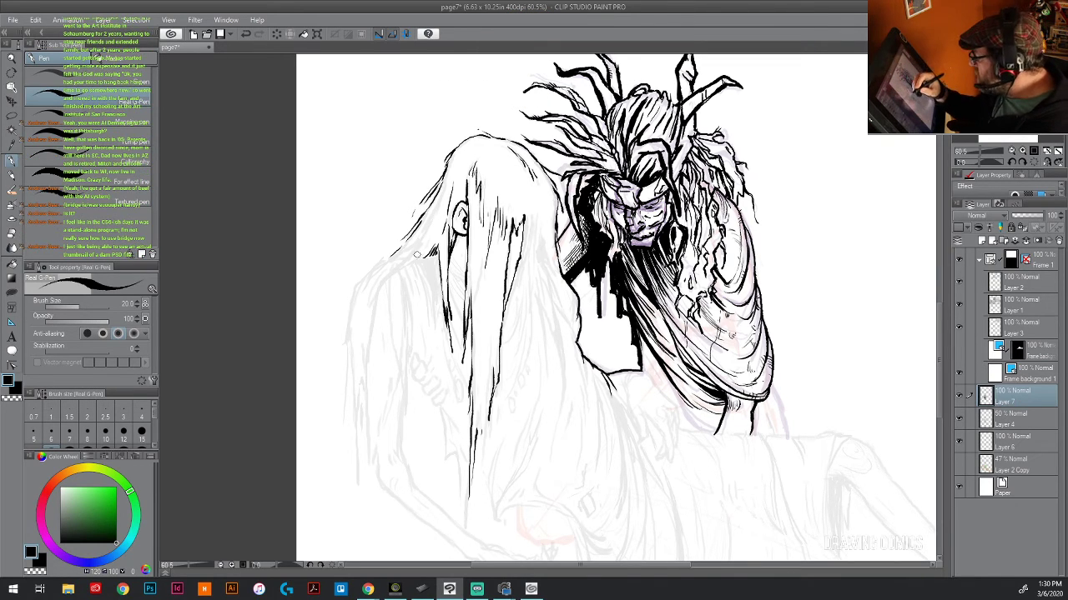
mouse_move(421, 253)
left_mouse_down()
mouse_move(382, 285)
mouse_move(368, 331)
mouse_move(379, 285)
left_mouse_up()
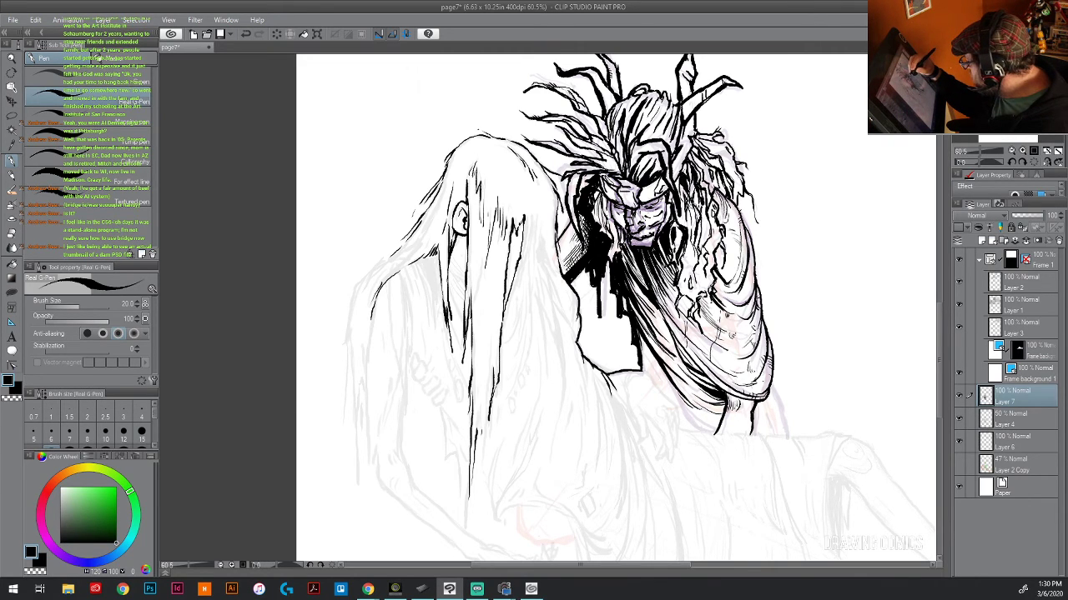
- Ink additional hair strands along the seated figure's left shoulder and the outer edge of the hair above it on Layer 7
left_click_drag(696, 150, 704, 164)
left_click_drag(699, 160, 712, 182)
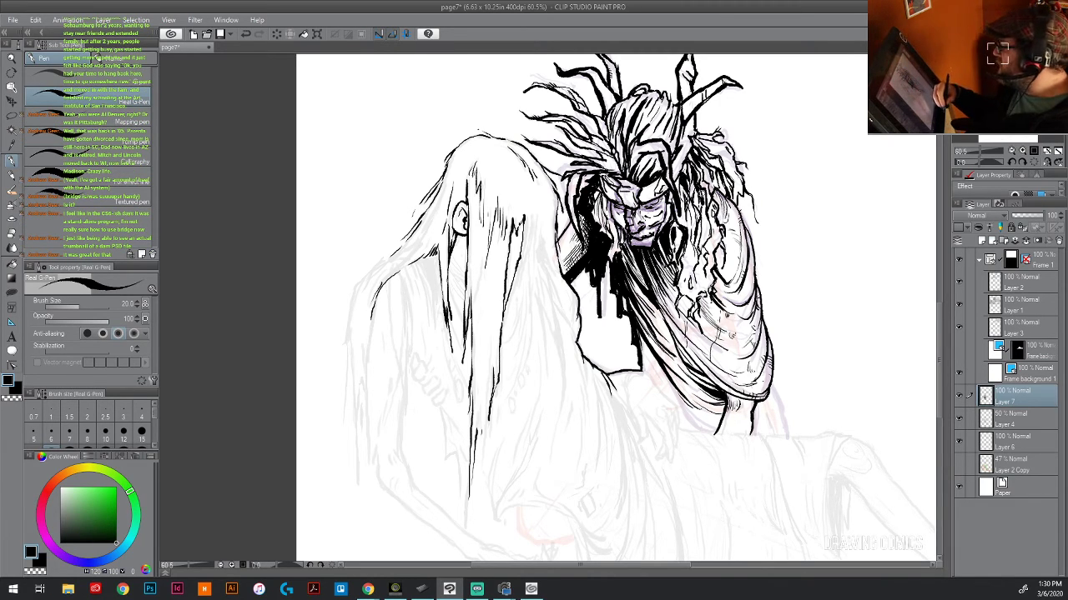
left_click_drag(598, 197, 602, 222)
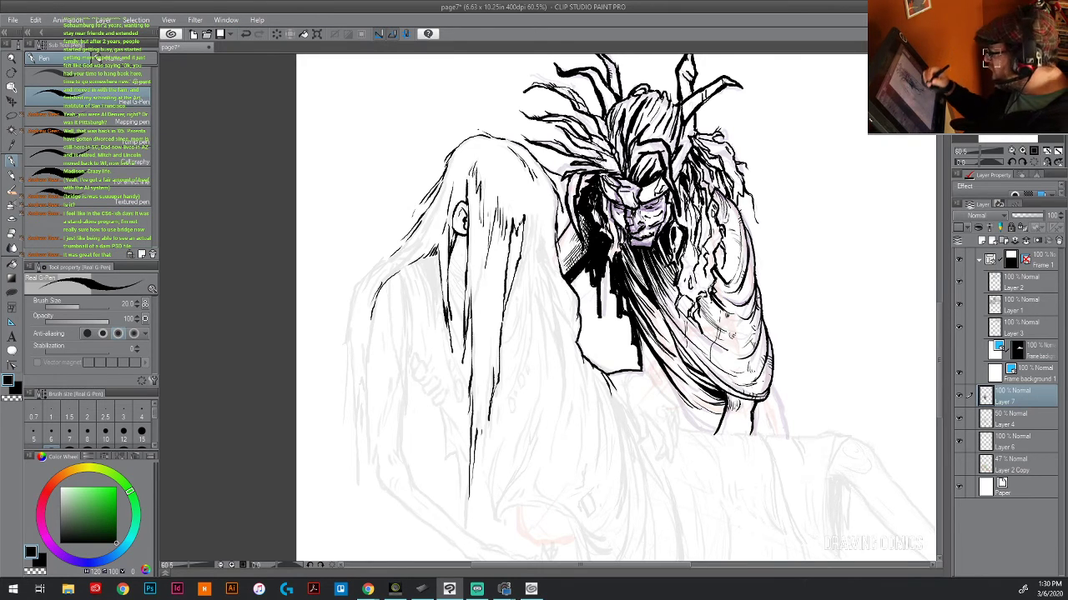
left_click_drag(392, 255, 362, 302)
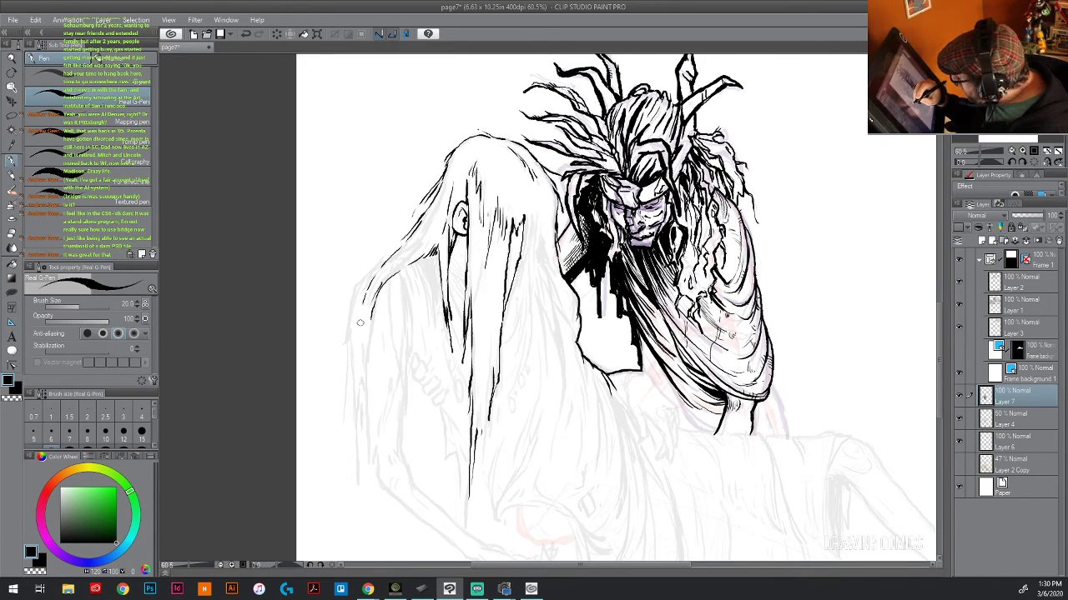
mouse_move(387, 255)
left_mouse_down()
mouse_move(345, 299)
mouse_move(436, 196)
left_mouse_up()
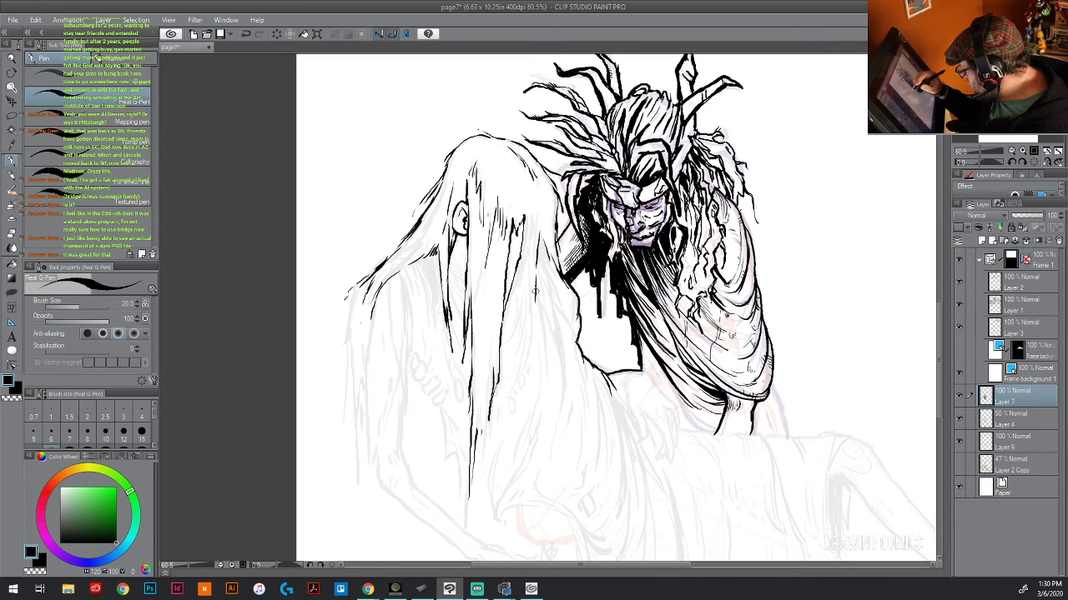
- Ink fine hair strands on both sides of the seated figure's face and cloth folds at the left of the neck
left_click_drag(536, 285, 532, 367)
left_click_drag(527, 258, 507, 312)
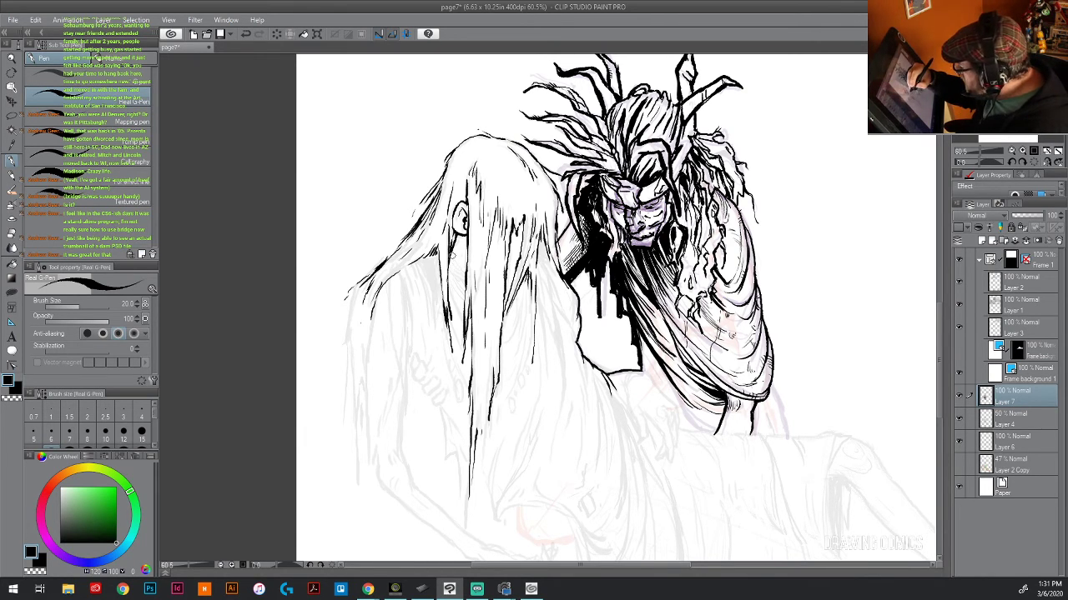
mouse_move(458, 269)
left_mouse_down()
mouse_move(464, 297)
mouse_move(447, 276)
left_mouse_up()
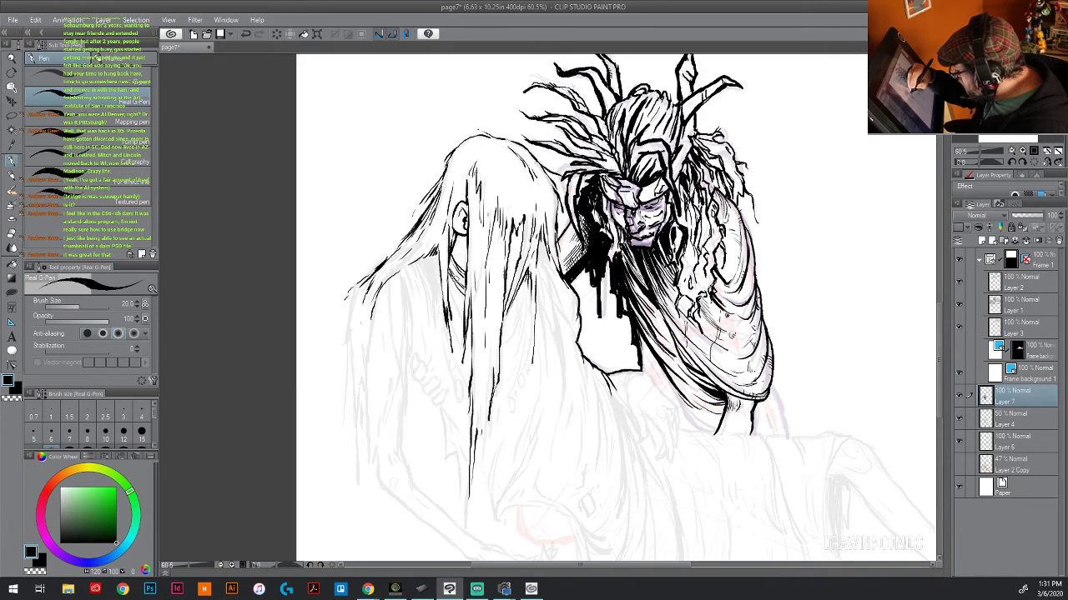
mouse_move(502, 346)
left_mouse_down()
mouse_move(522, 282)
mouse_move(499, 334)
mouse_move(513, 290)
left_mouse_up()
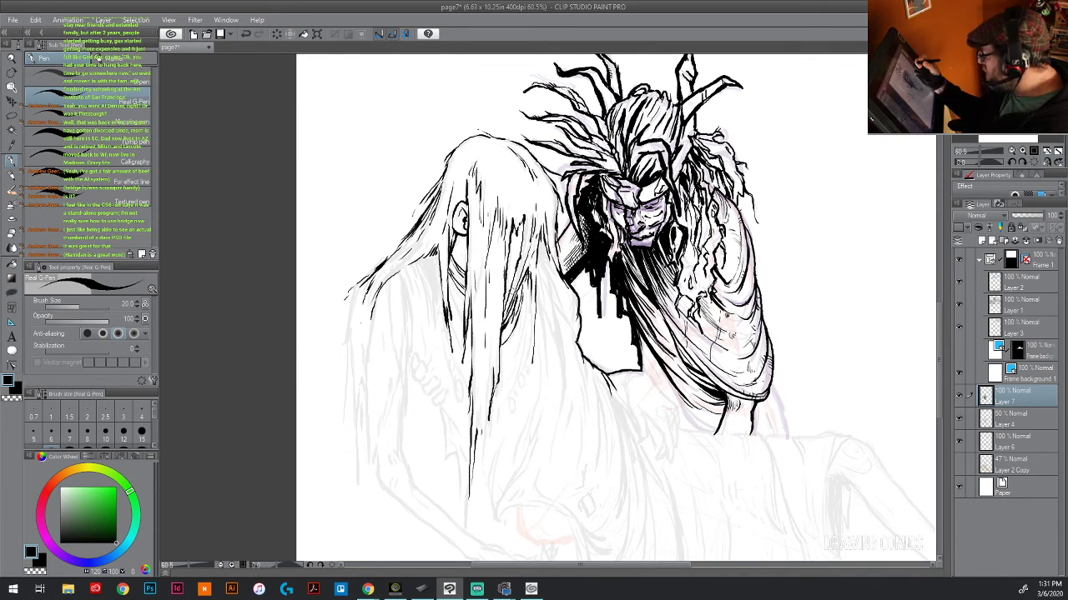
mouse_move(434, 280)
left_mouse_down()
mouse_move(425, 274)
mouse_move(442, 331)
mouse_move(423, 263)
mouse_move(444, 317)
left_mouse_up()
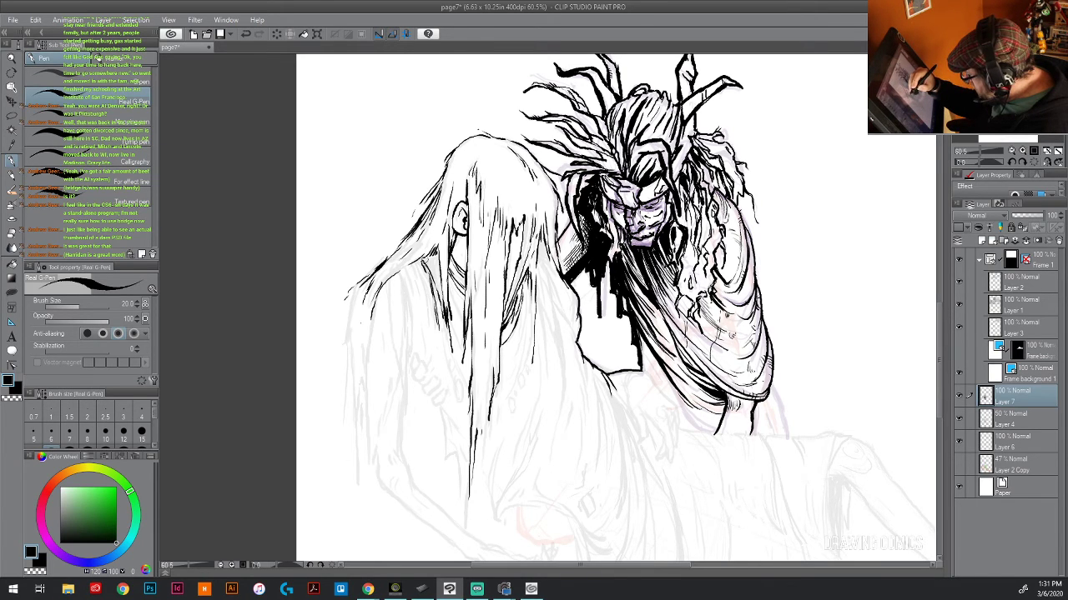
left_click_drag(415, 259, 430, 303)
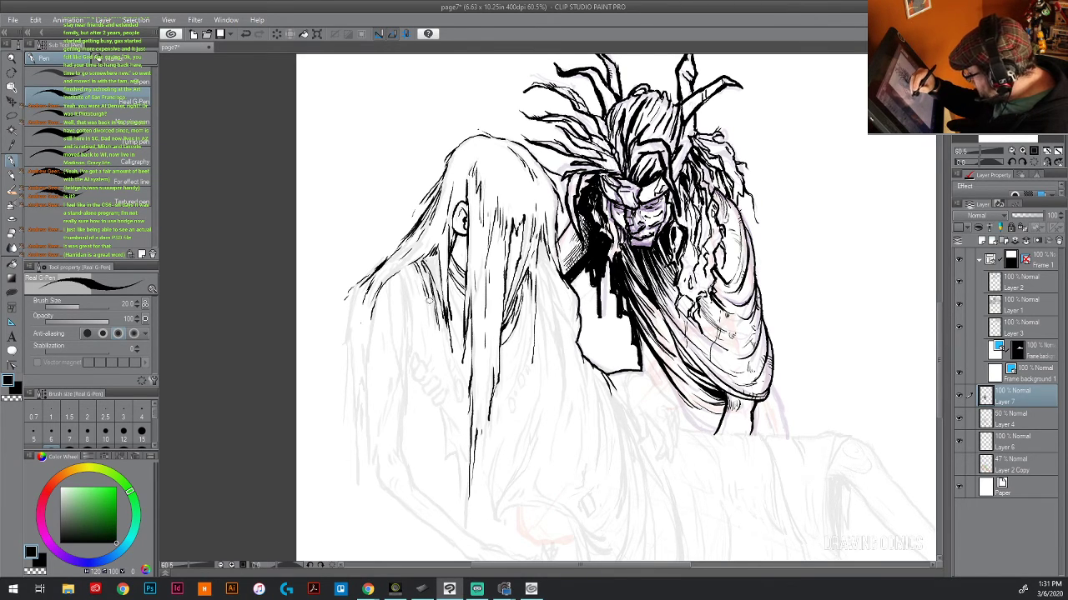
left_click_drag(409, 266, 437, 327)
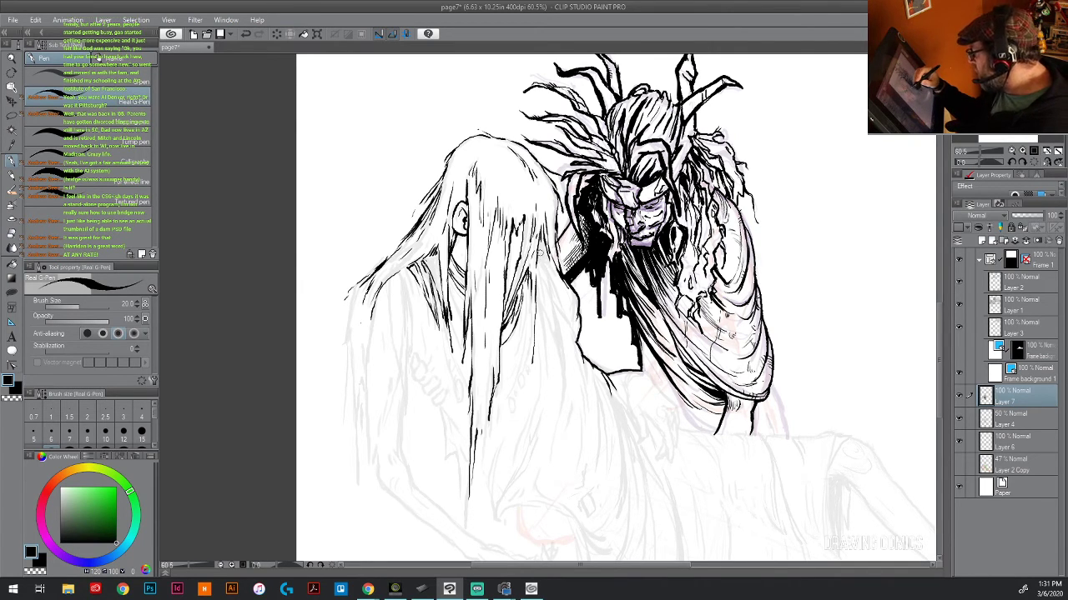
- Add strands to the hair's right side and fill the gaps beside the seated figure's face with solid black
mouse_move(541, 250)
left_mouse_down()
mouse_move(571, 339)
mouse_move(548, 286)
mouse_move(562, 362)
mouse_move(542, 298)
mouse_move(549, 382)
mouse_move(540, 277)
left_mouse_up()
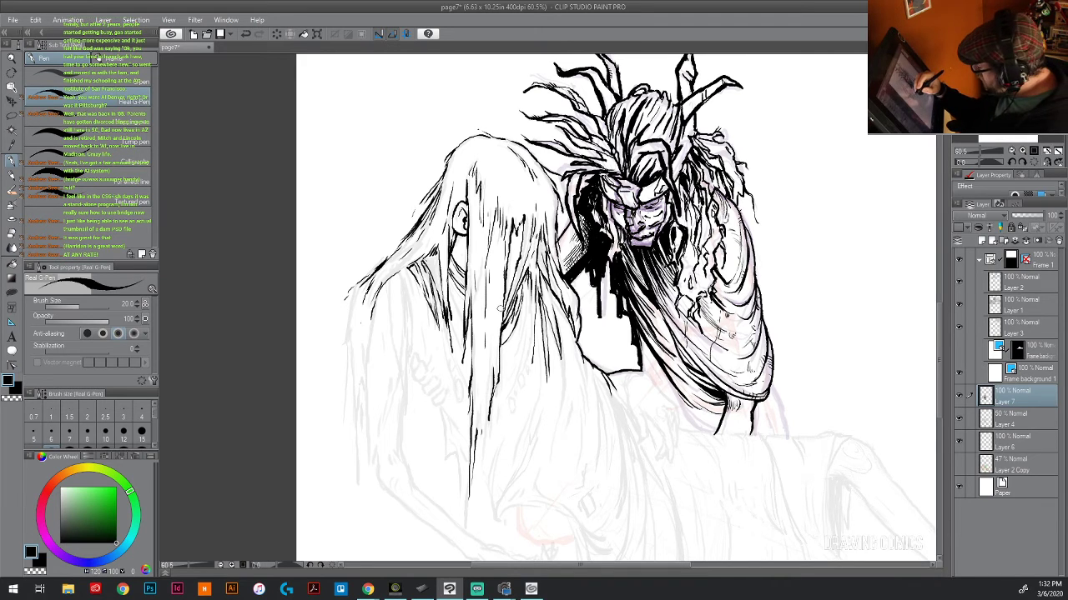
left_click_drag(517, 238, 508, 311)
mouse_move(464, 237)
left_mouse_down()
mouse_move(455, 270)
mouse_move(471, 248)
left_mouse_up()
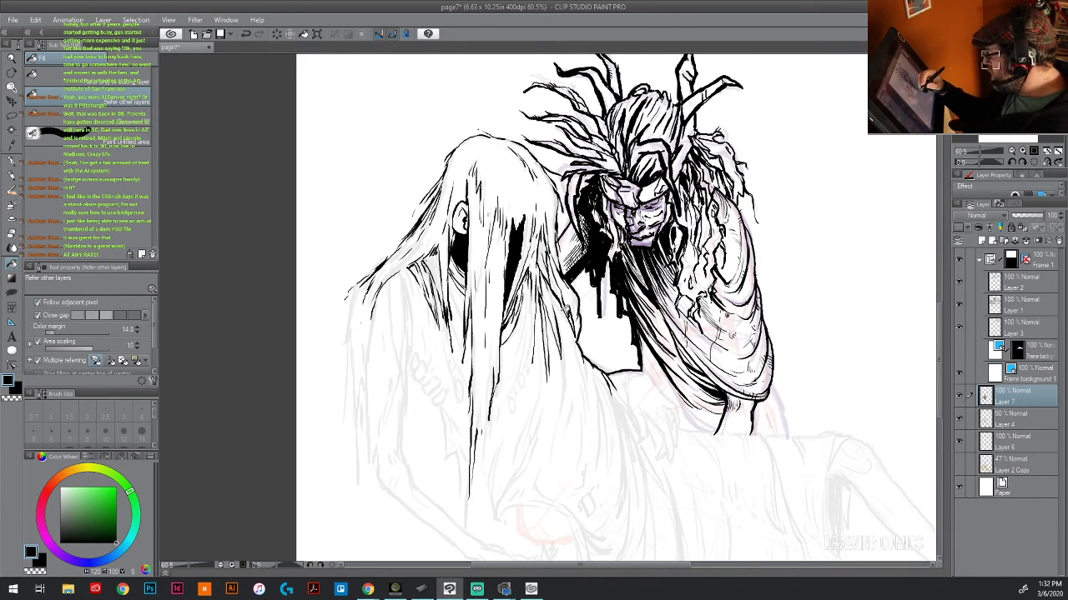
left_click_drag(540, 225, 554, 280)
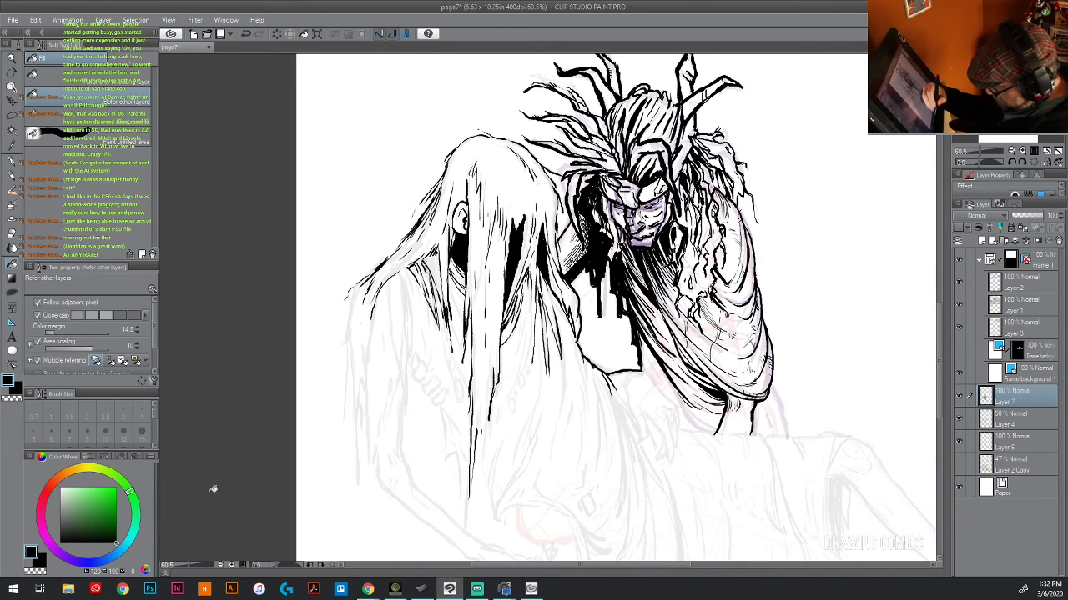
- Ink the robe folds right of the seated figure's hanging hair and the right-hand string of necklace beads with the Real G-Pen
key("p")
left_click_drag(530, 278, 495, 374)
left_click_drag(519, 332, 504, 354)
mouse_move(520, 317)
left_mouse_down()
mouse_move(510, 340)
mouse_move(520, 392)
mouse_move(516, 377)
mouse_move(502, 420)
mouse_move(530, 353)
left_mouse_up()
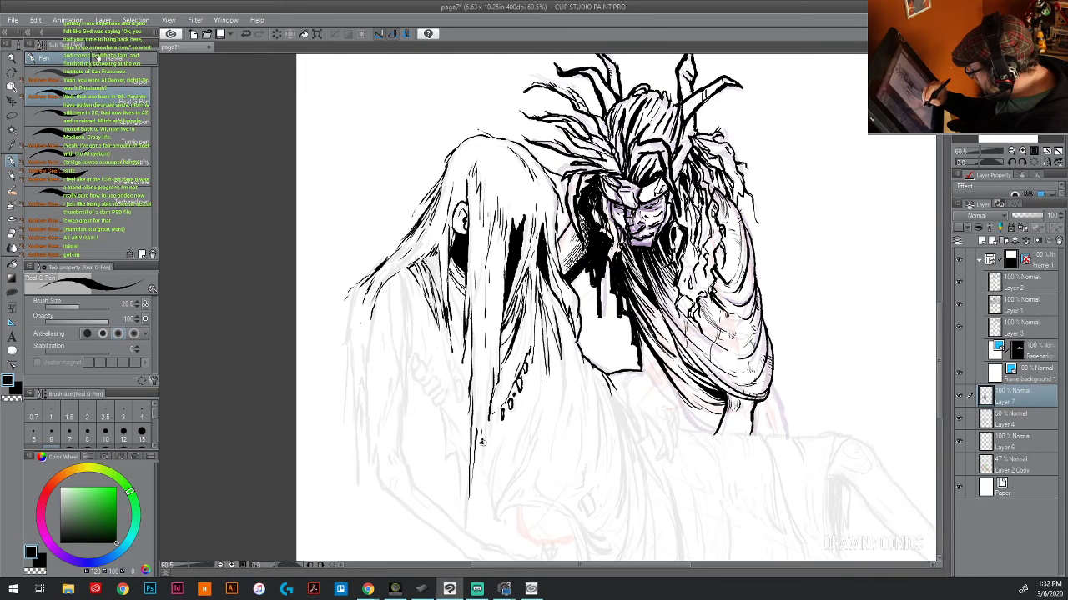
mouse_move(481, 442)
left_mouse_down()
mouse_move(496, 417)
mouse_move(497, 436)
mouse_move(494, 422)
left_mouse_up()
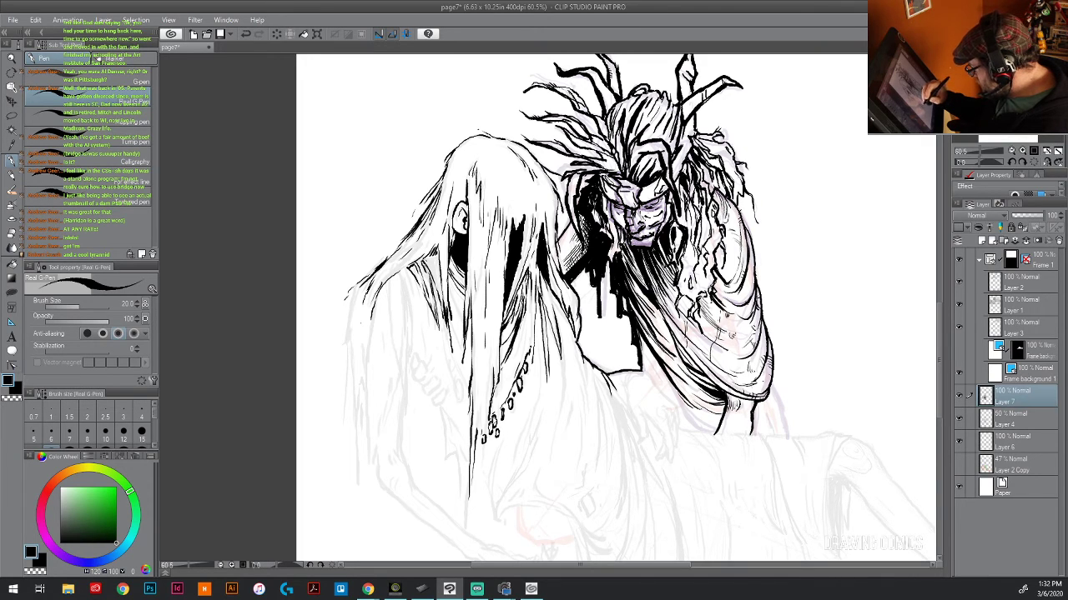
- Ink the left-hand string of necklace beads down to the central strands of hair
left_click_drag(456, 392, 464, 417)
left_click_drag(450, 360, 454, 385)
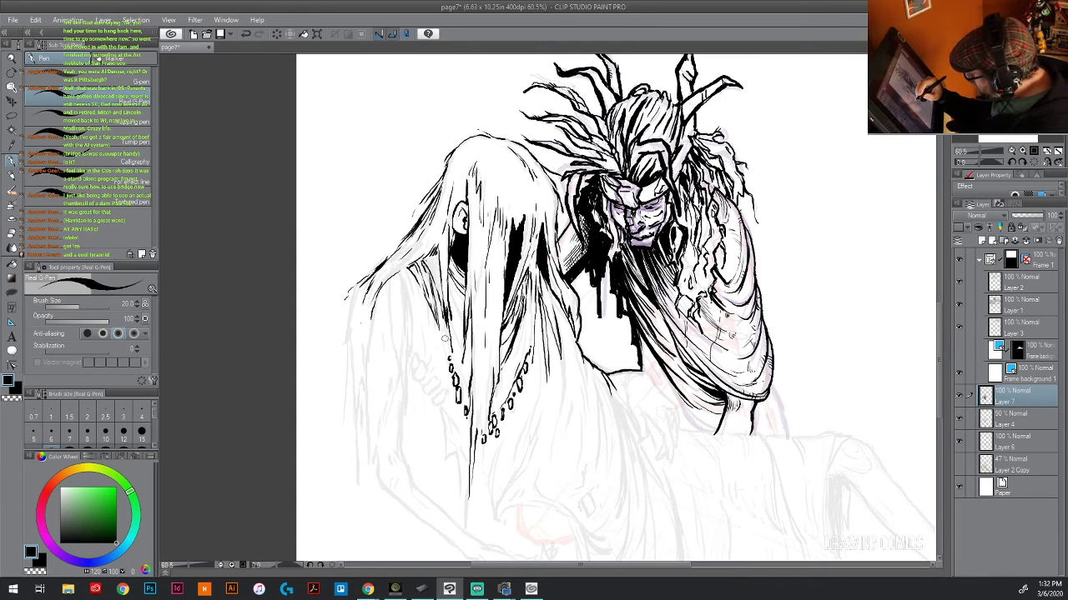
left_click_drag(444, 337, 468, 388)
left_click_drag(452, 354, 458, 372)
left_click_drag(442, 331, 447, 338)
left_click_drag(444, 333, 461, 375)
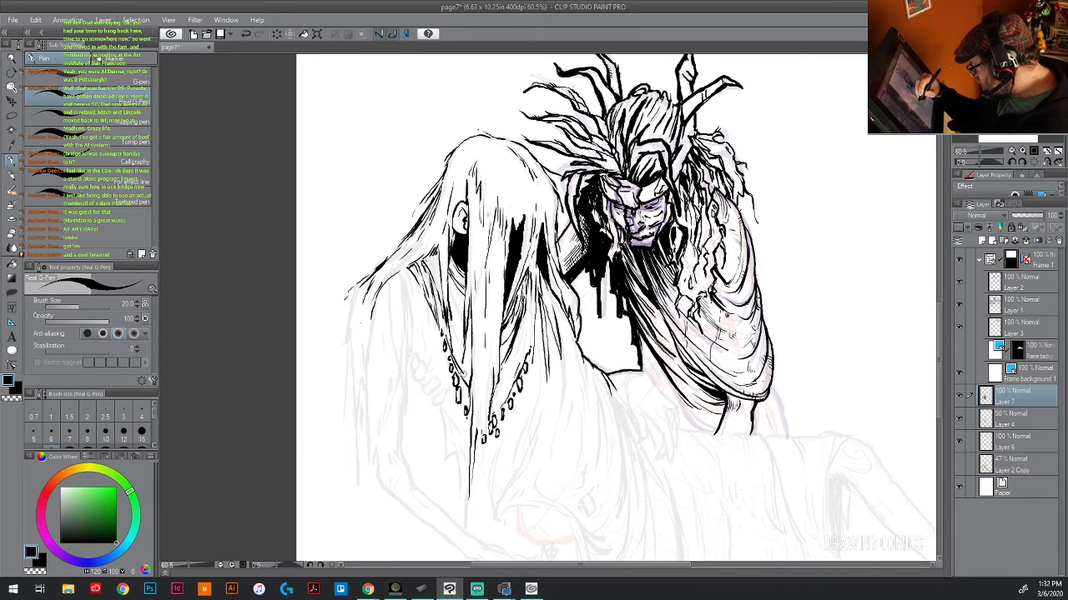
- Ink short cloth folds and shading lines at the seated figure's collar, above the left-hand beads and below the ear
left_click_drag(437, 315, 465, 352)
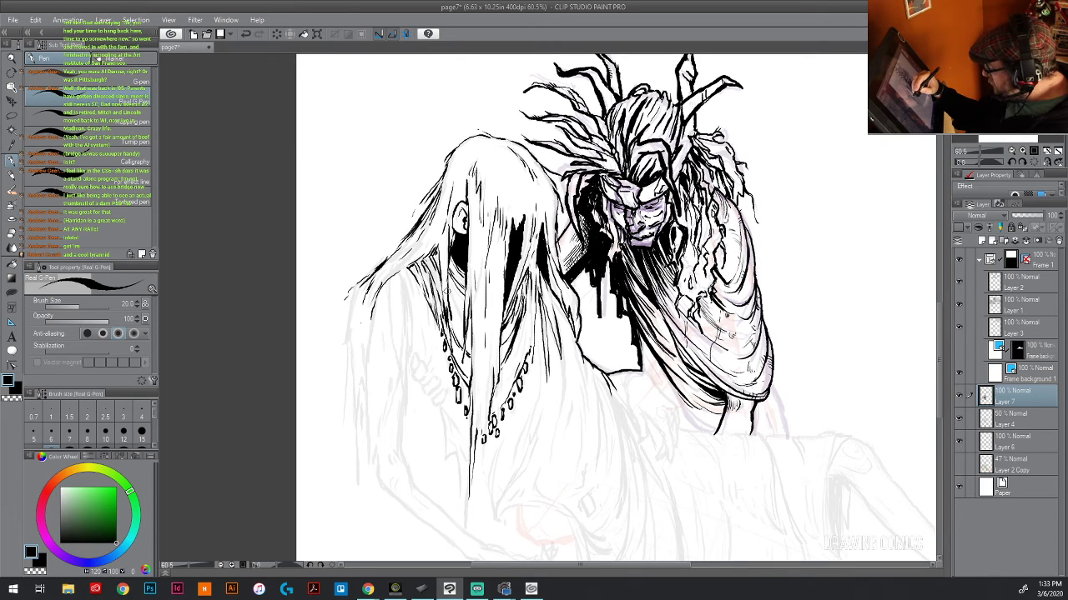
left_click_drag(448, 292, 458, 314)
mouse_move(425, 258)
left_mouse_down()
mouse_move(441, 278)
mouse_move(442, 237)
left_mouse_up()
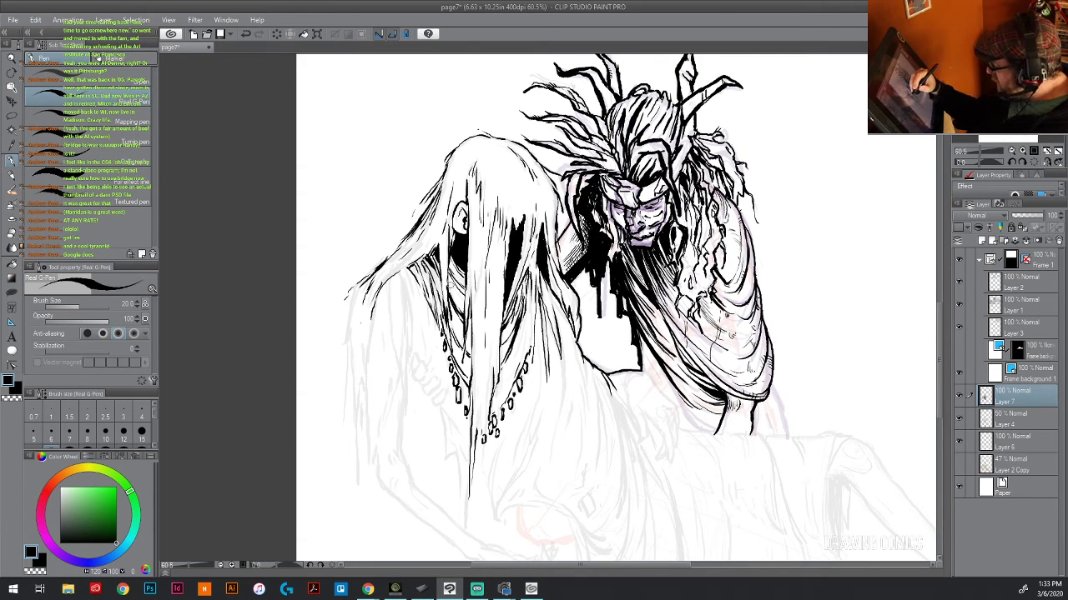
left_click_drag(448, 284, 460, 306)
left_click_drag(445, 260, 459, 280)
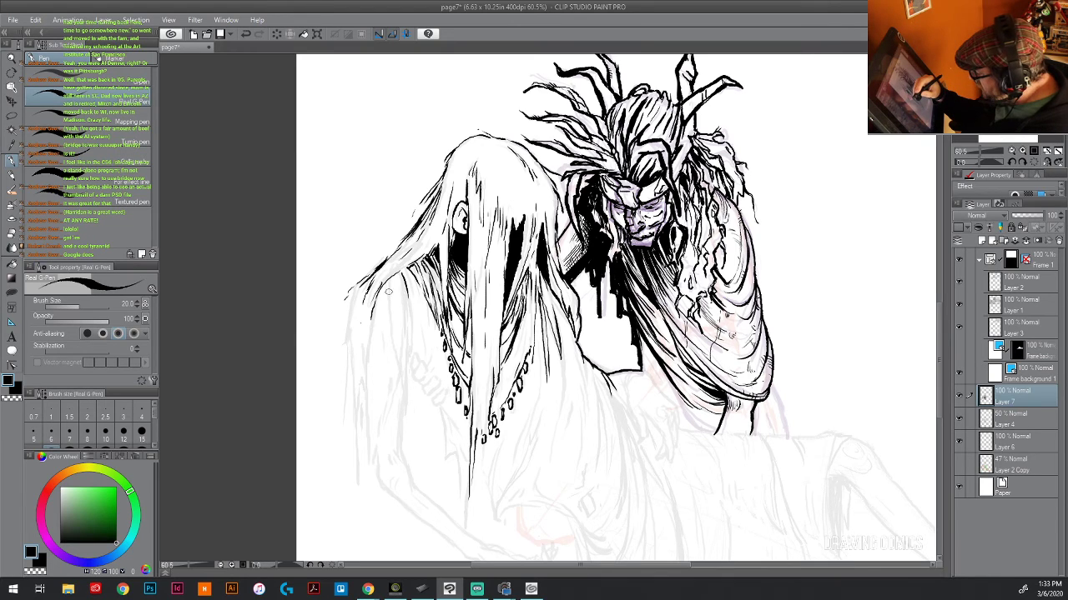
- Ink the long fold running down the robe from the seated figure's left shoulder, with shorter fold lines beside it
left_click_drag(383, 282, 396, 352)
left_click_drag(392, 316, 398, 354)
left_click_drag(387, 282, 392, 316)
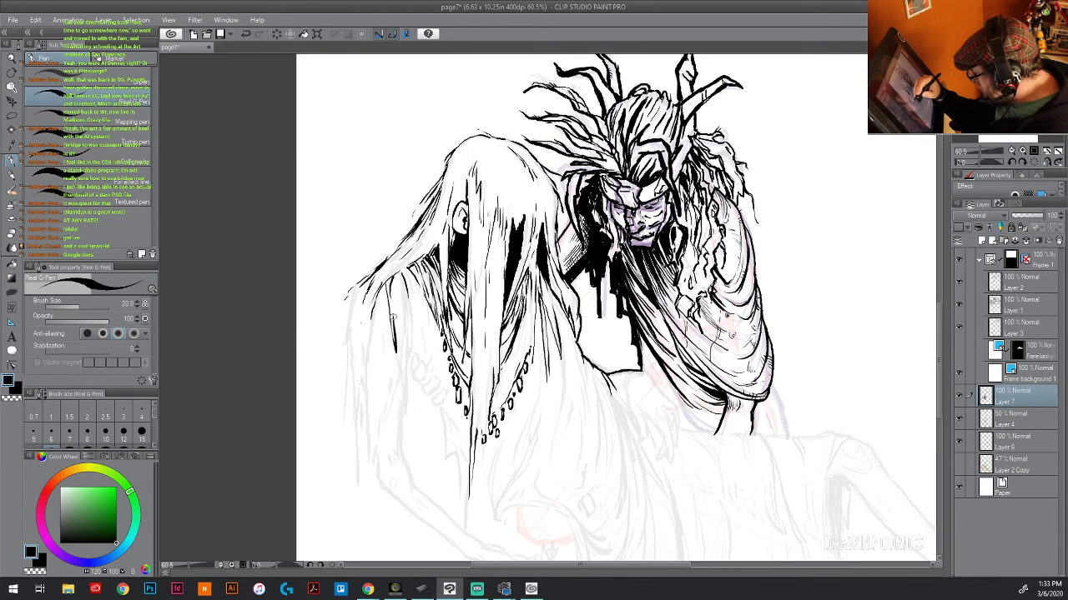
left_click_drag(388, 280, 405, 422)
left_click_drag(397, 354, 405, 442)
left_click_drag(401, 330, 405, 379)
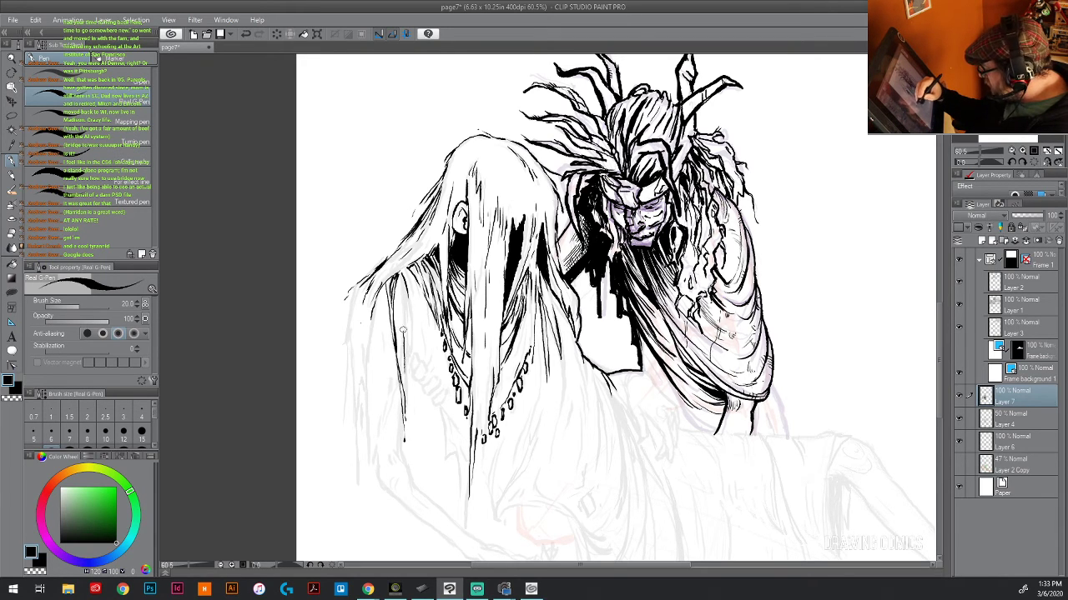
left_click_drag(399, 304, 410, 351)
left_click_drag(409, 335, 407, 282)
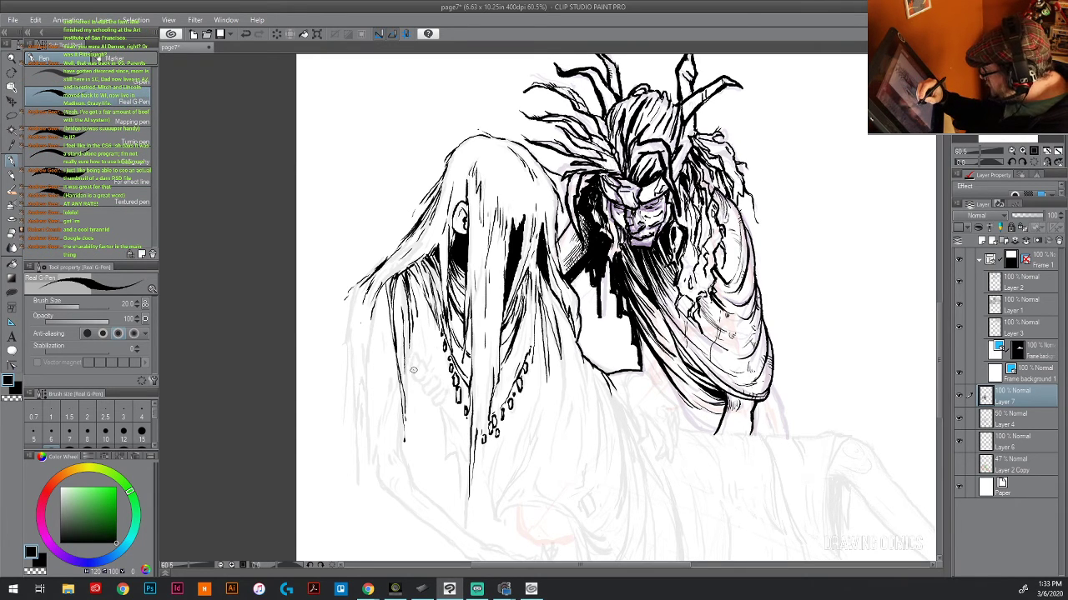
- Ink the row of stitched segments on the robe's chest and the ragged, creased cloth edge hanging below it
mouse_move(413, 369)
left_mouse_down()
mouse_move(413, 357)
mouse_move(438, 400)
left_mouse_up()
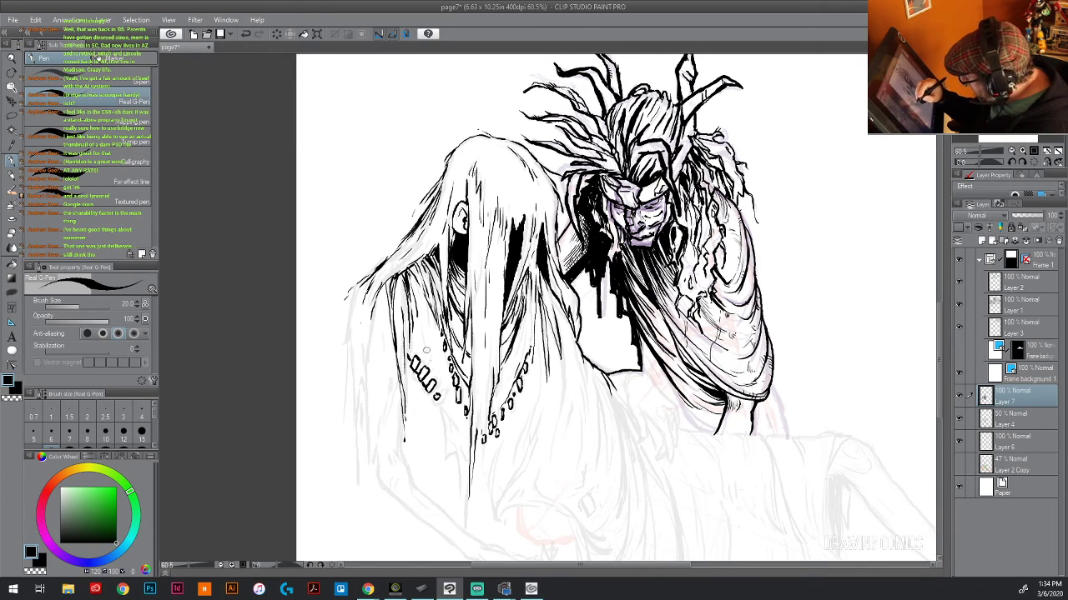
mouse_move(422, 363)
left_mouse_down()
mouse_move(421, 345)
mouse_move(435, 379)
mouse_move(440, 364)
mouse_move(429, 399)
mouse_move(460, 446)
left_mouse_up()
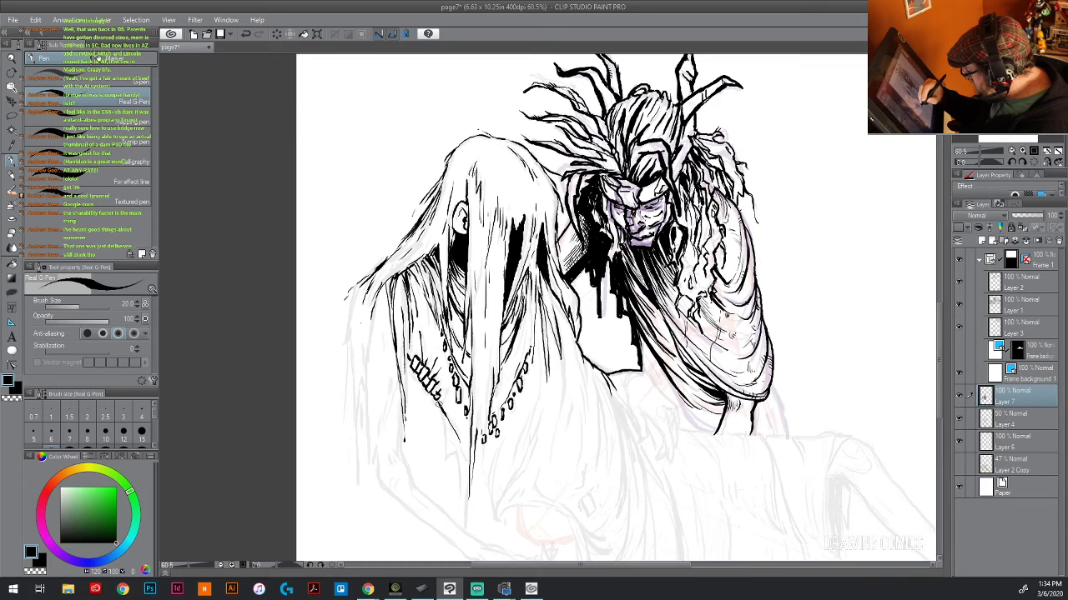
left_click_drag(439, 411, 454, 472)
mouse_move(444, 434)
left_mouse_down()
mouse_move(447, 471)
mouse_move(463, 497)
left_mouse_up()
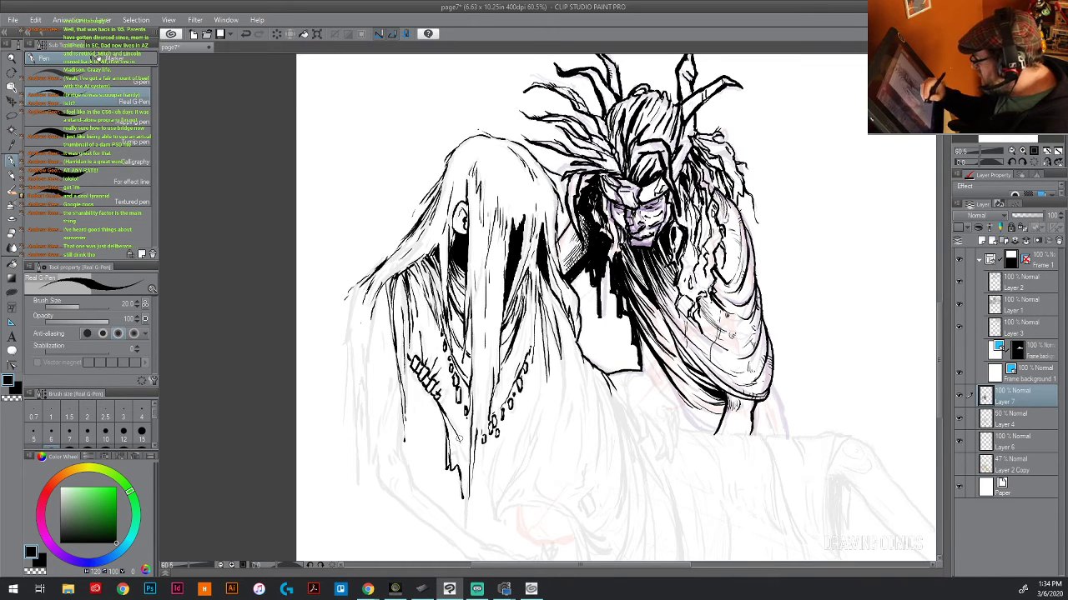
mouse_move(442, 417)
left_mouse_down()
mouse_move(464, 469)
mouse_move(465, 444)
left_mouse_up()
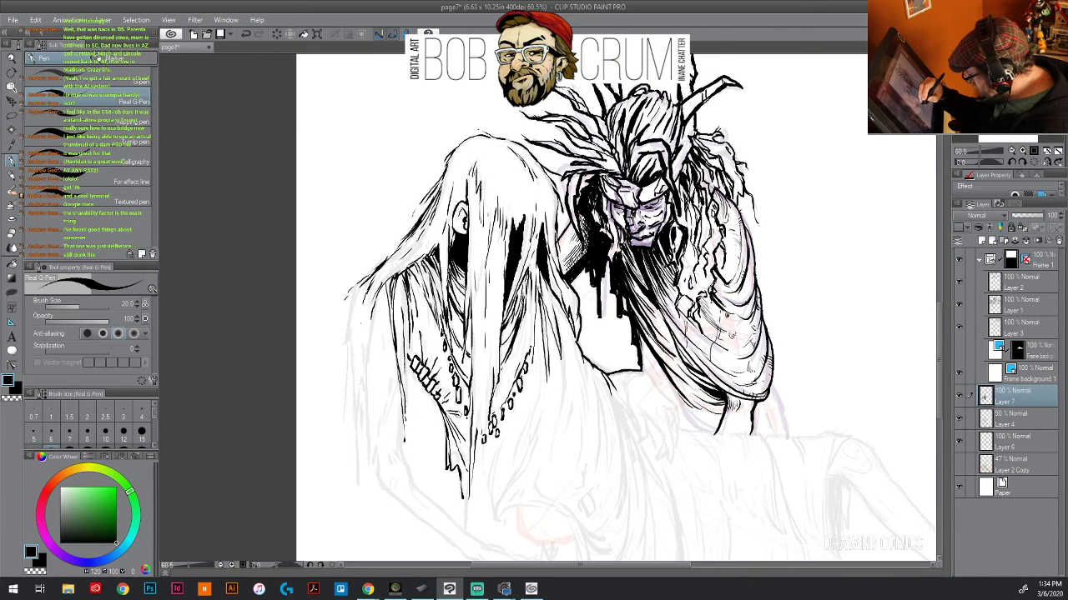
left_click_drag(441, 407, 465, 431)
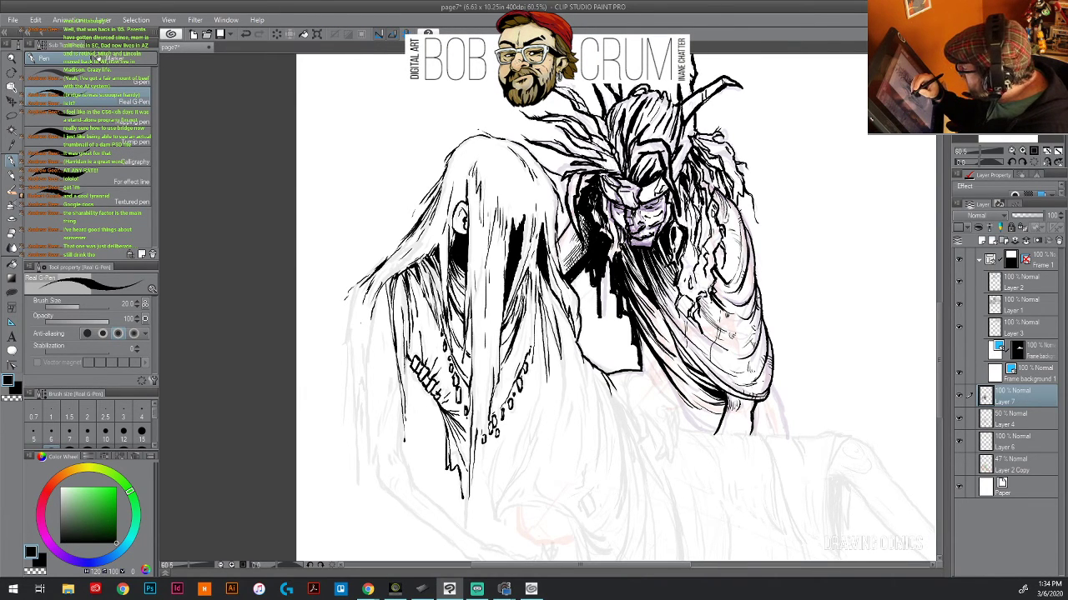
- Ink the outer contour of the seated figure's left sleeve and its jagged, torn lower edge
mouse_move(365, 284)
left_mouse_down()
mouse_move(346, 349)
mouse_move(356, 487)
left_mouse_up()
mouse_move(355, 487)
left_mouse_down()
mouse_move(354, 372)
mouse_move(362, 412)
left_mouse_up()
left_click_drag(377, 320, 367, 413)
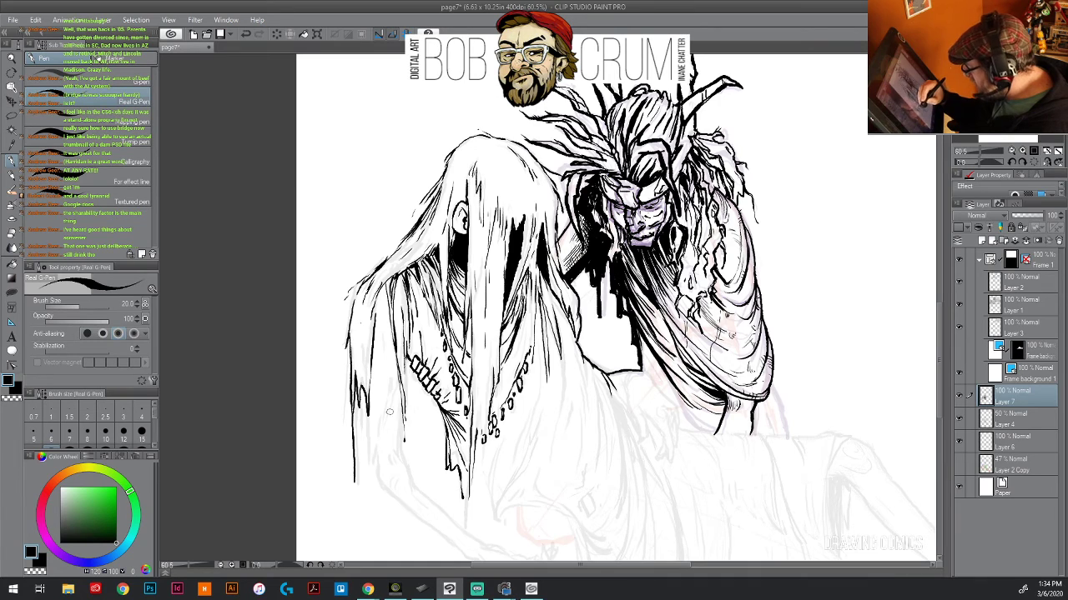
mouse_move(374, 313)
left_mouse_down()
mouse_move(380, 437)
mouse_move(385, 389)
mouse_move(400, 407)
left_mouse_up()
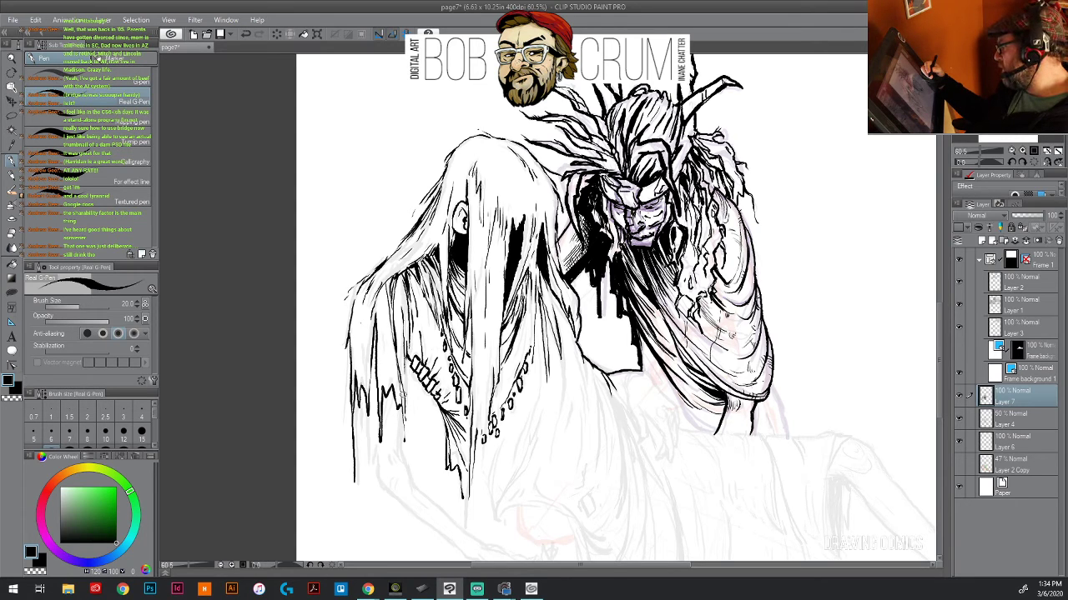
left_click_drag(409, 357, 404, 378)
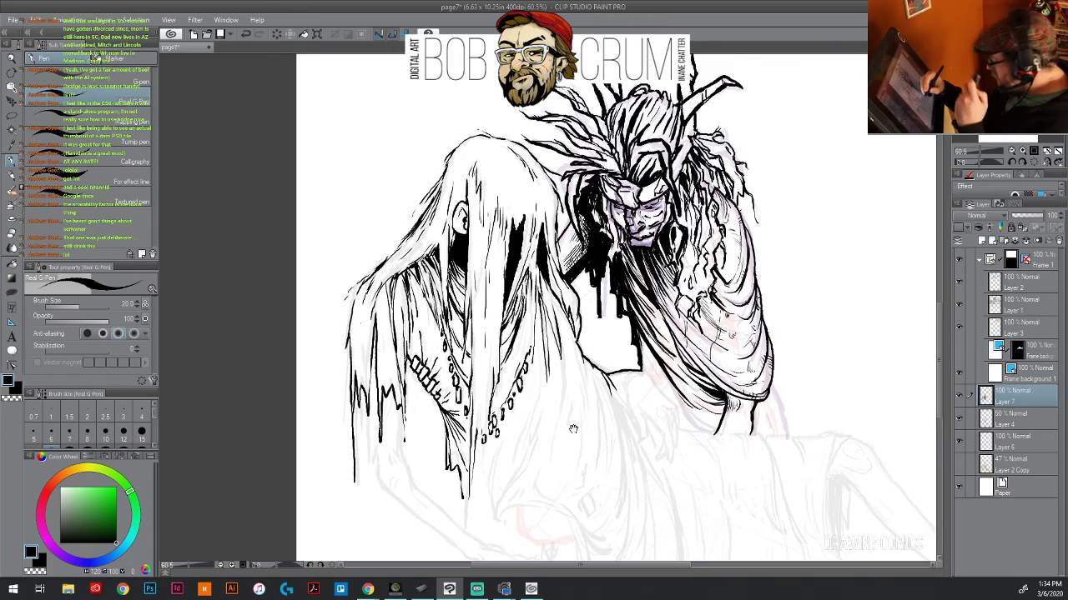
- Ink the two small bound pieces dangling below the seated figure's hand, with their wrapping lines and the cord that ties them
left_click_drag(573, 429, 529, 303)
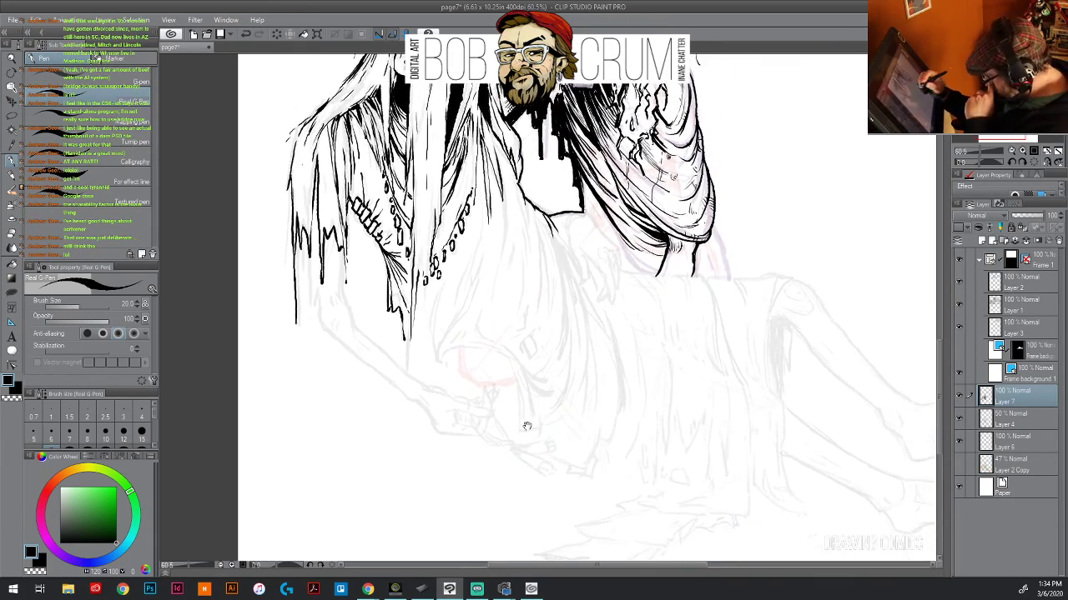
left_click_drag(526, 426, 492, 326)
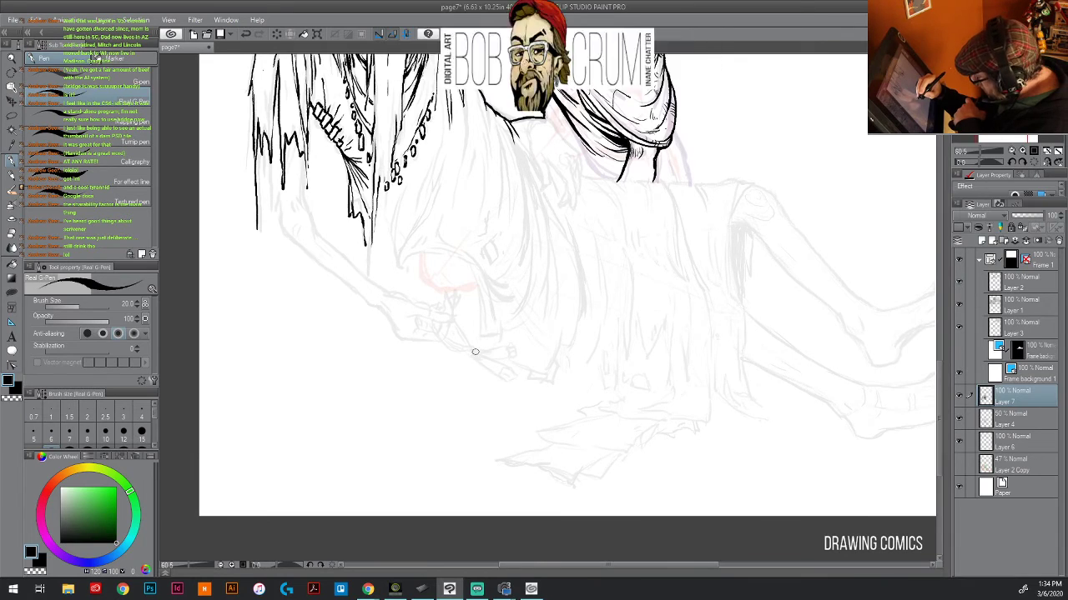
left_click_drag(472, 355, 513, 380)
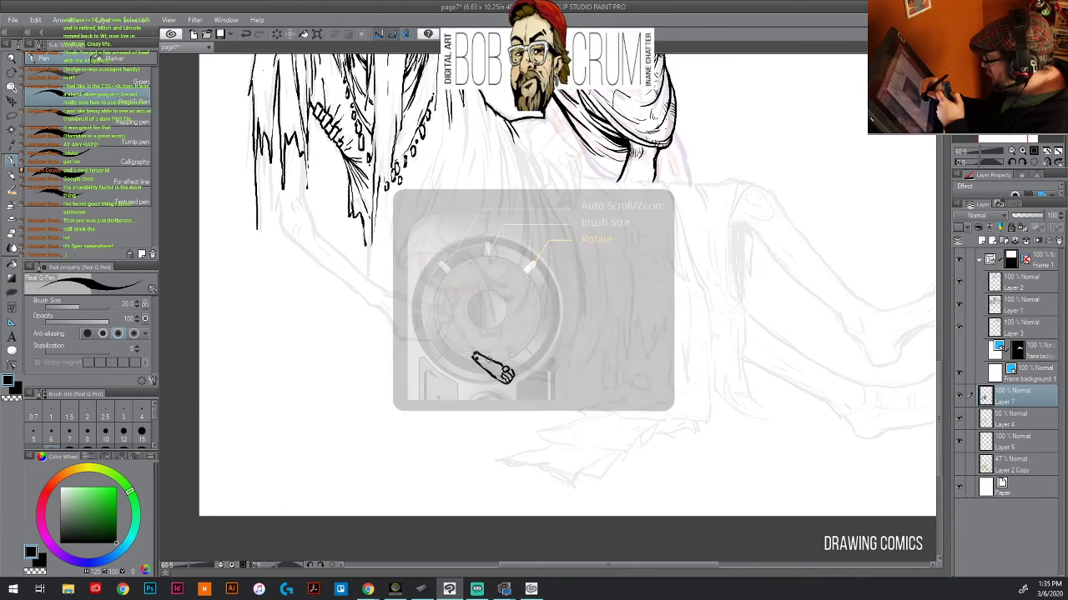
key("minus")
key("minus")
key("minus")
key("minus")
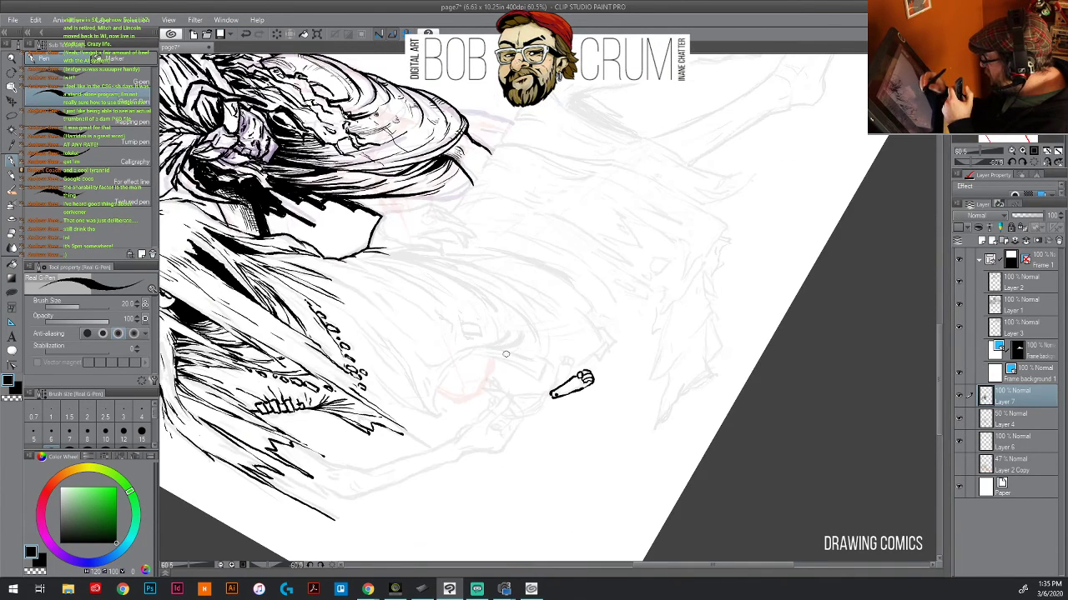
mouse_move(549, 392)
left_mouse_down()
mouse_move(570, 357)
mouse_move(579, 370)
mouse_move(567, 385)
mouse_move(583, 388)
left_mouse_up()
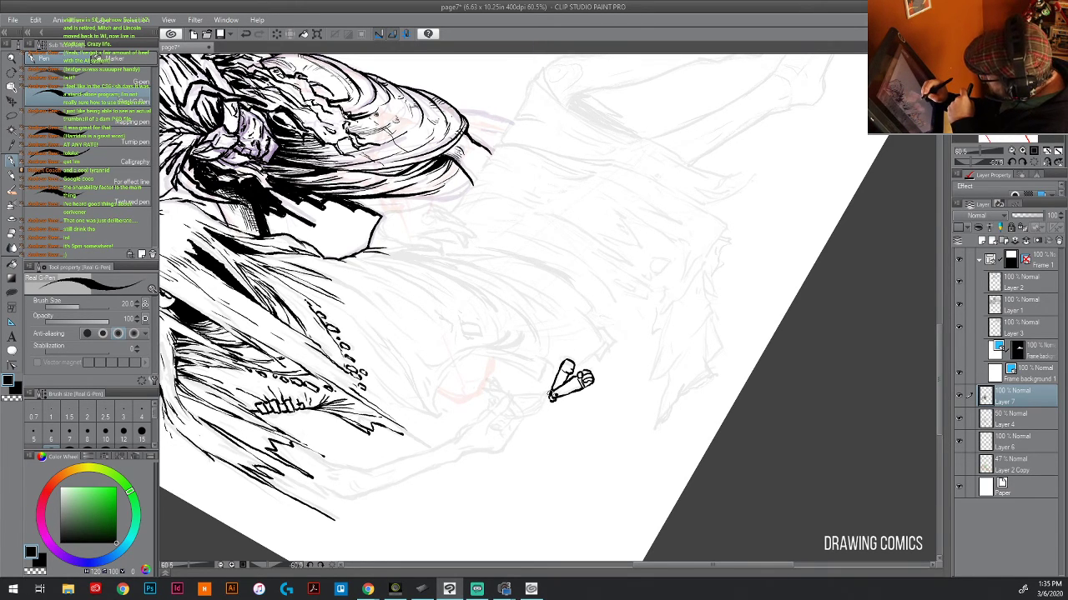
mouse_move(504, 413)
left_mouse_down()
mouse_move(524, 418)
mouse_move(553, 396)
mouse_move(535, 409)
mouse_move(547, 396)
mouse_move(515, 403)
mouse_move(539, 394)
left_mouse_up()
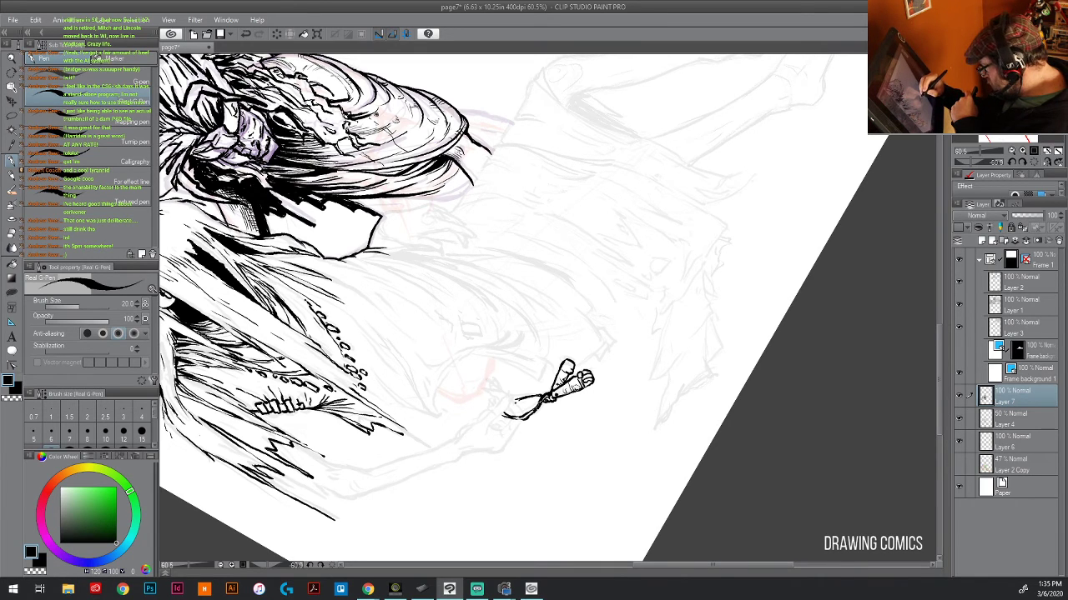
left_click_drag(549, 397, 578, 384)
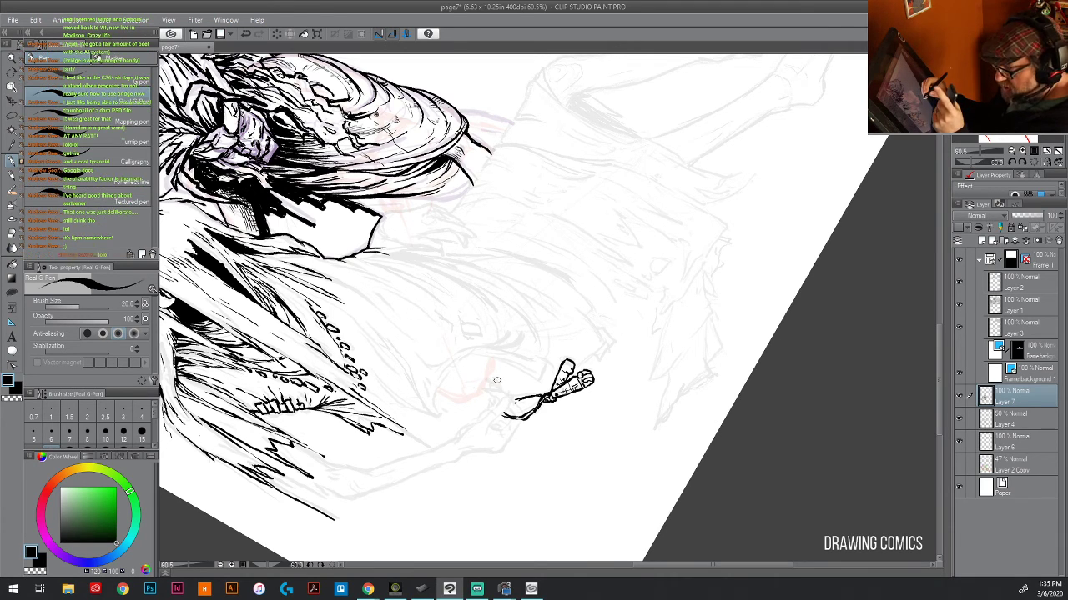
- Ink the seated figure's hand gripping the cord, including the folded fingers, knuckles and both sides of the wrist
mouse_move(492, 410)
left_mouse_down()
mouse_move(507, 398)
mouse_move(464, 429)
mouse_move(484, 419)
mouse_move(487, 429)
mouse_move(501, 408)
left_mouse_up()
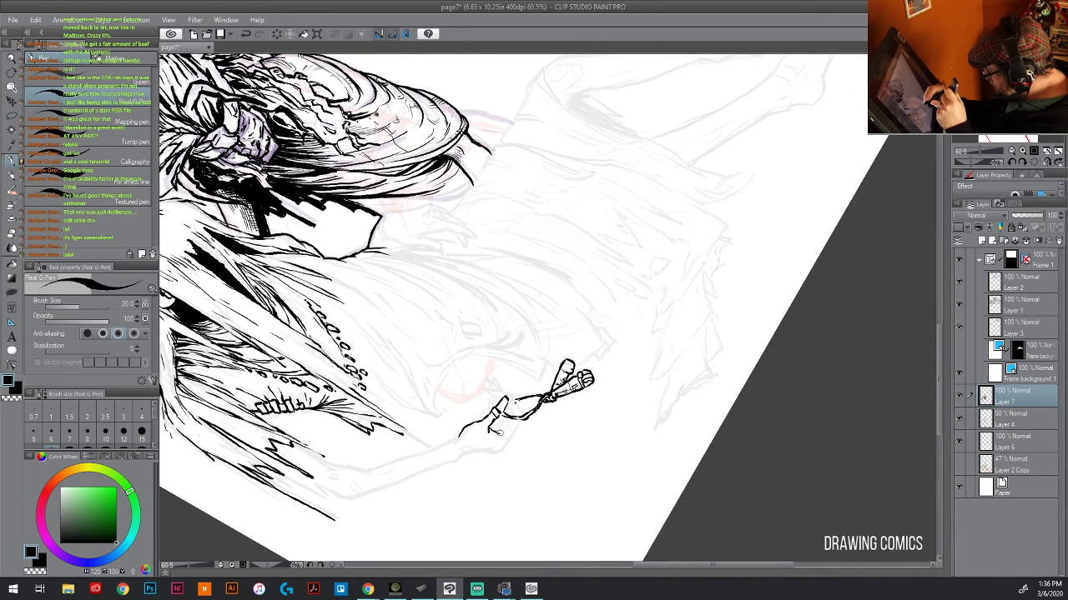
left_click_drag(500, 435, 512, 419)
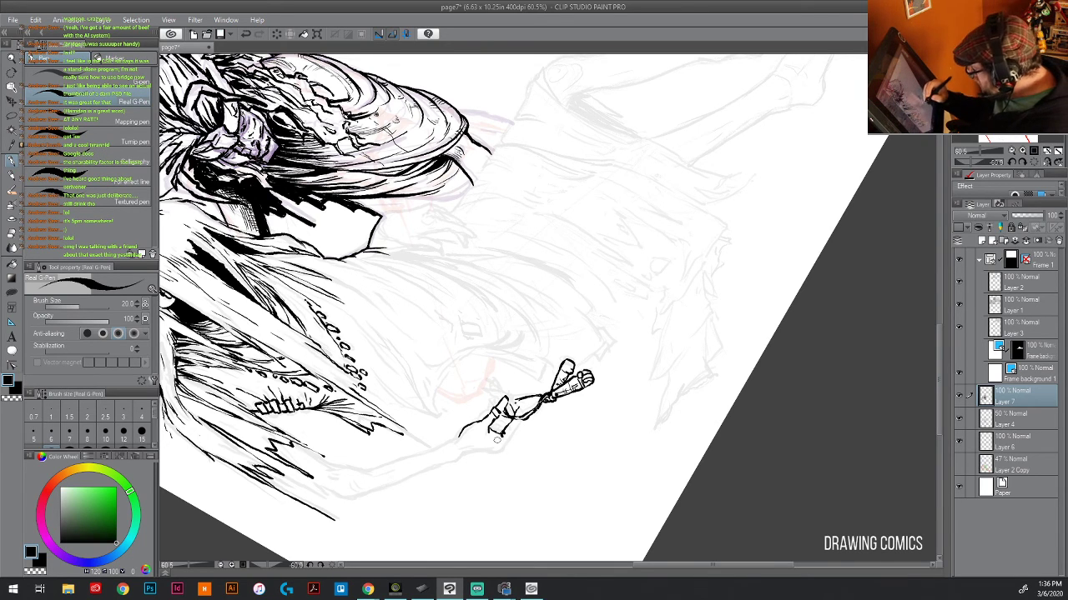
mouse_move(502, 450)
left_mouse_down()
mouse_move(517, 421)
mouse_move(507, 396)
left_mouse_up()
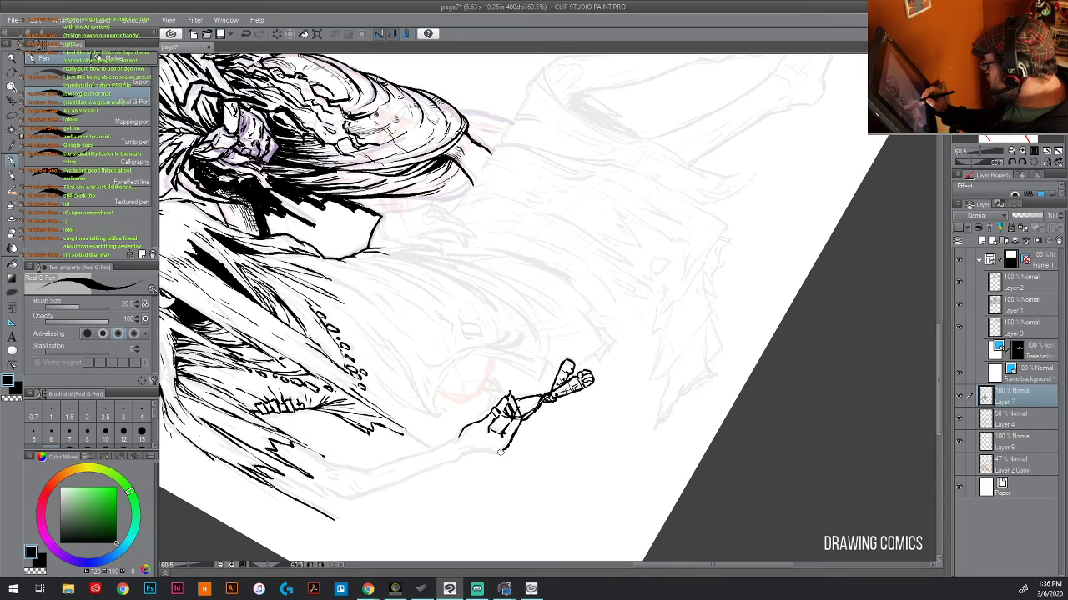
left_click_drag(457, 455, 504, 448)
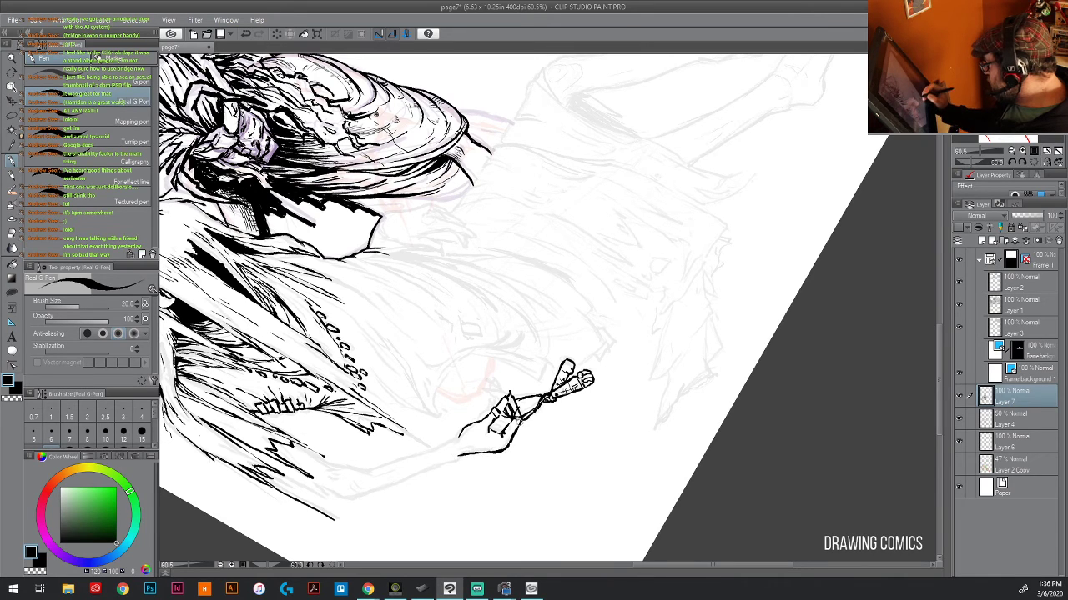
mouse_move(443, 460)
left_mouse_down()
mouse_move(453, 448)
mouse_move(429, 453)
mouse_move(459, 442)
left_mouse_up()
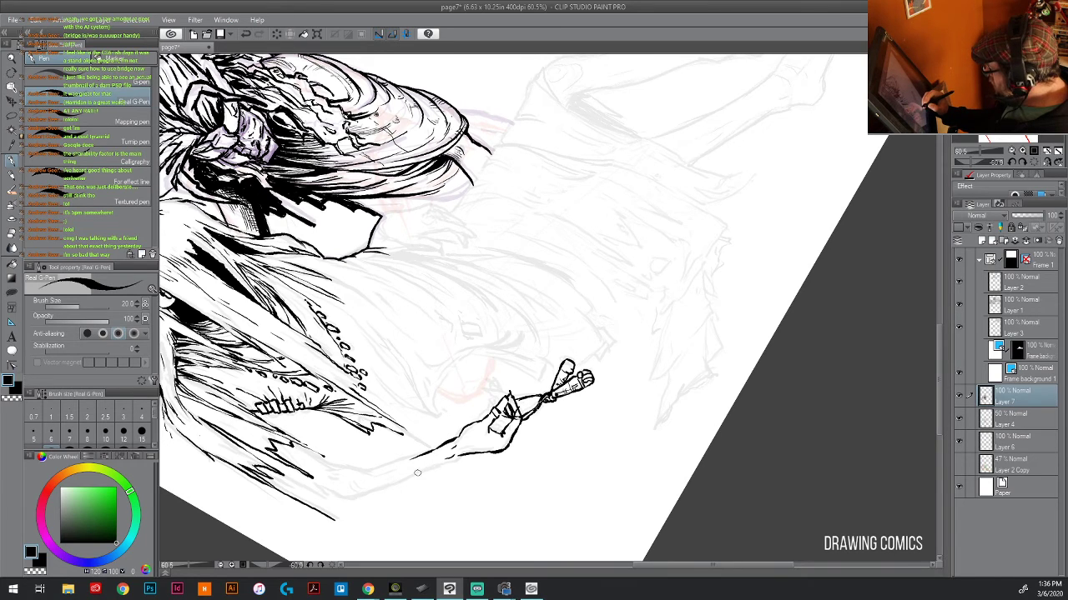
left_click_drag(418, 470, 457, 456)
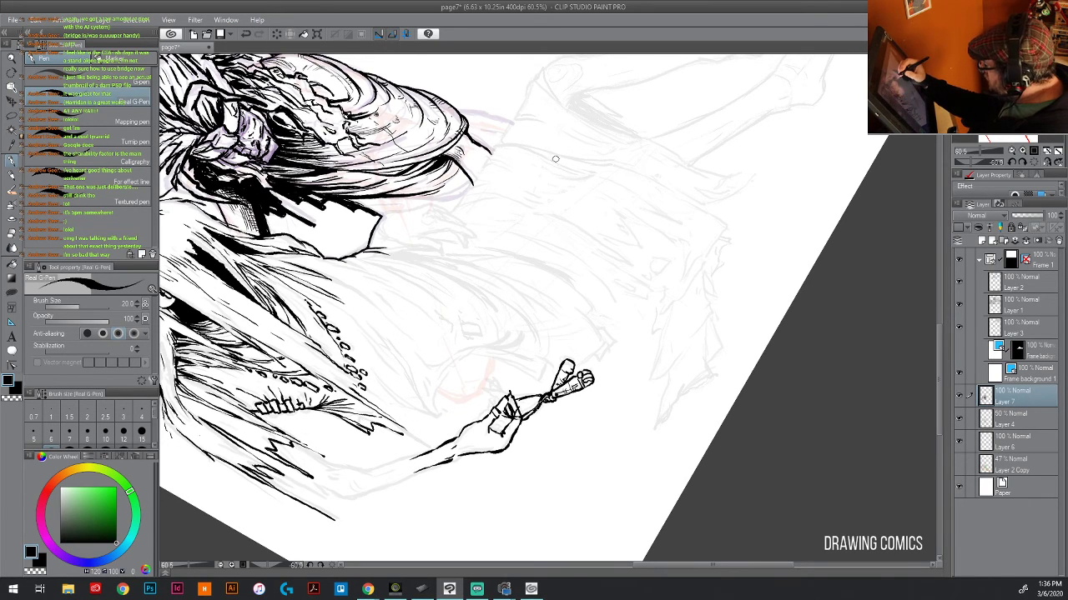
mouse_move(555, 159)
left_mouse_down()
mouse_move(547, 219)
mouse_move(560, 218)
mouse_move(562, 157)
mouse_move(548, 153)
left_mouse_up()
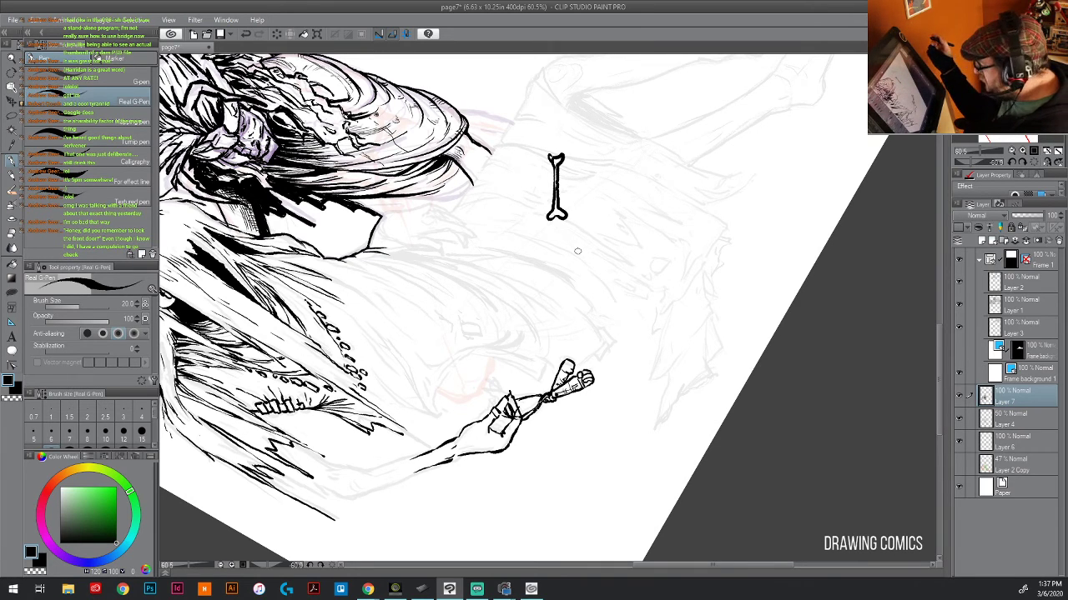
key("ctrl+z")
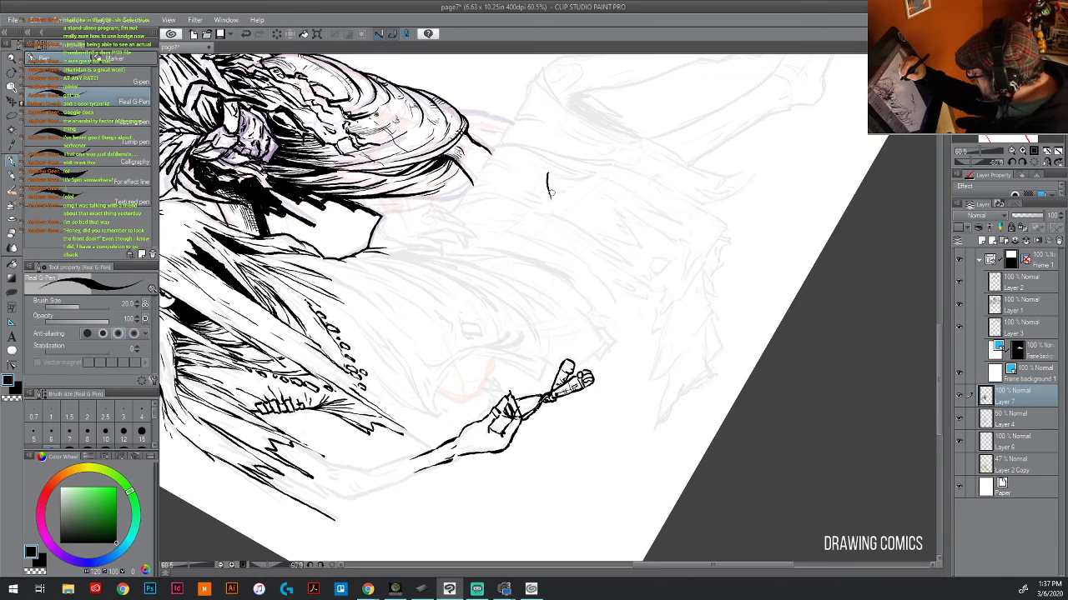
mouse_move(548, 174)
left_mouse_down()
mouse_move(561, 221)
mouse_move(568, 204)
mouse_move(581, 252)
left_mouse_up()
left_click_drag(569, 213, 600, 272)
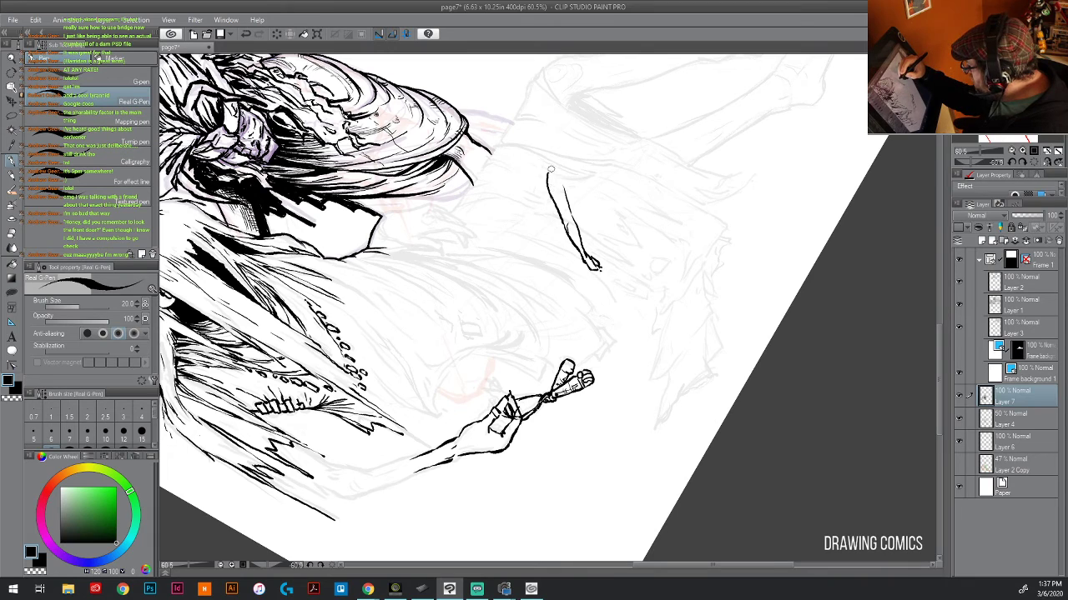
left_click_drag(545, 176, 572, 223)
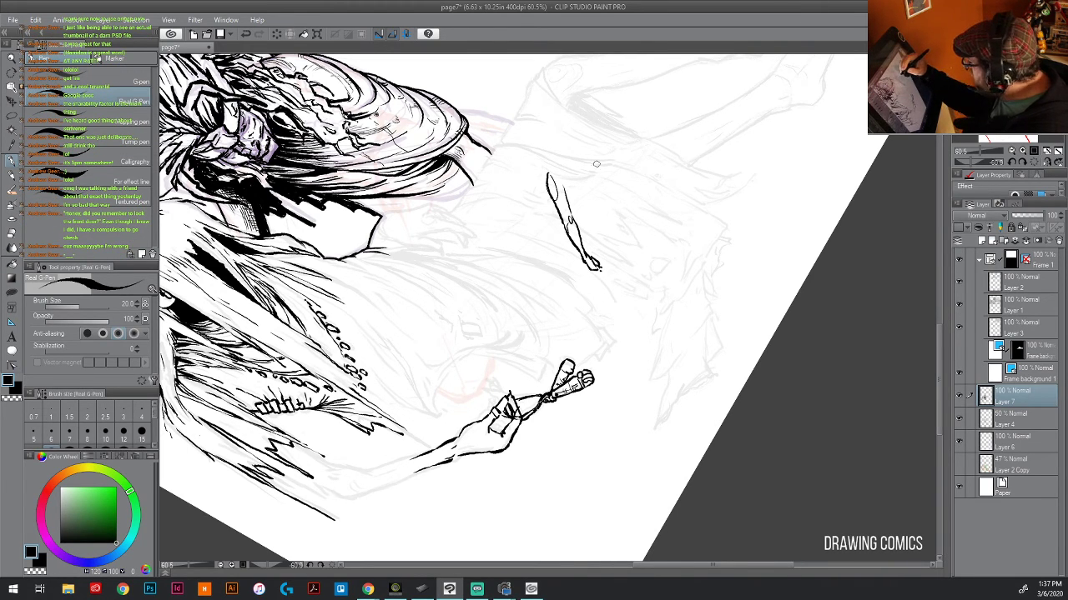
mouse_move(584, 150)
left_mouse_down()
mouse_move(605, 197)
mouse_move(597, 162)
left_mouse_up()
mouse_move(610, 198)
left_mouse_down()
mouse_move(627, 221)
mouse_move(594, 164)
left_mouse_up()
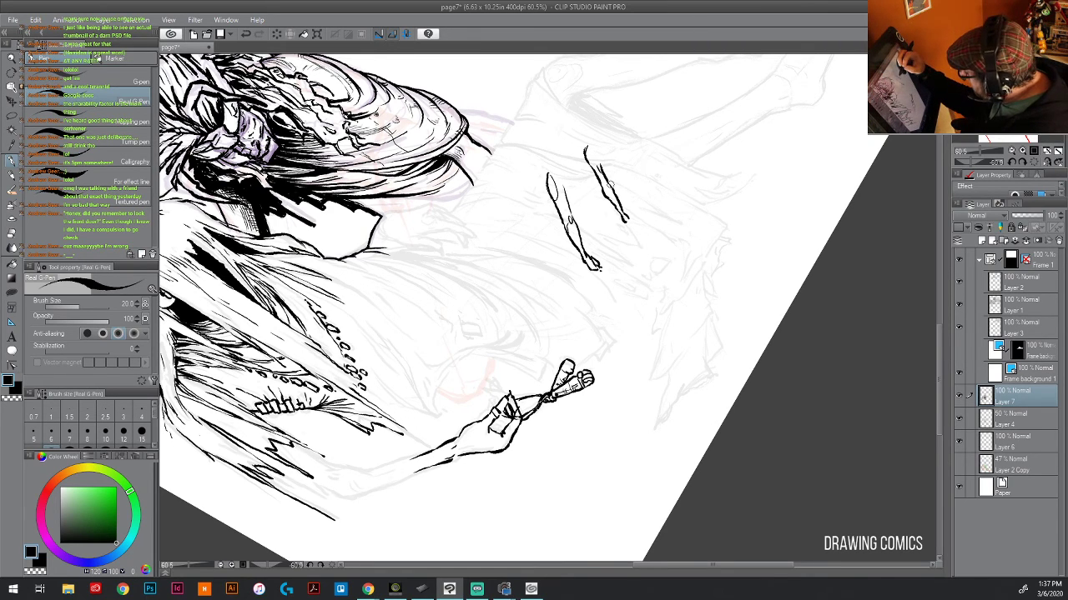
mouse_move(597, 159)
left_mouse_down()
mouse_move(625, 228)
mouse_move(593, 197)
mouse_move(621, 205)
mouse_move(585, 151)
left_mouse_up()
key("ctrl+z")
left_click_drag(571, 221, 593, 197)
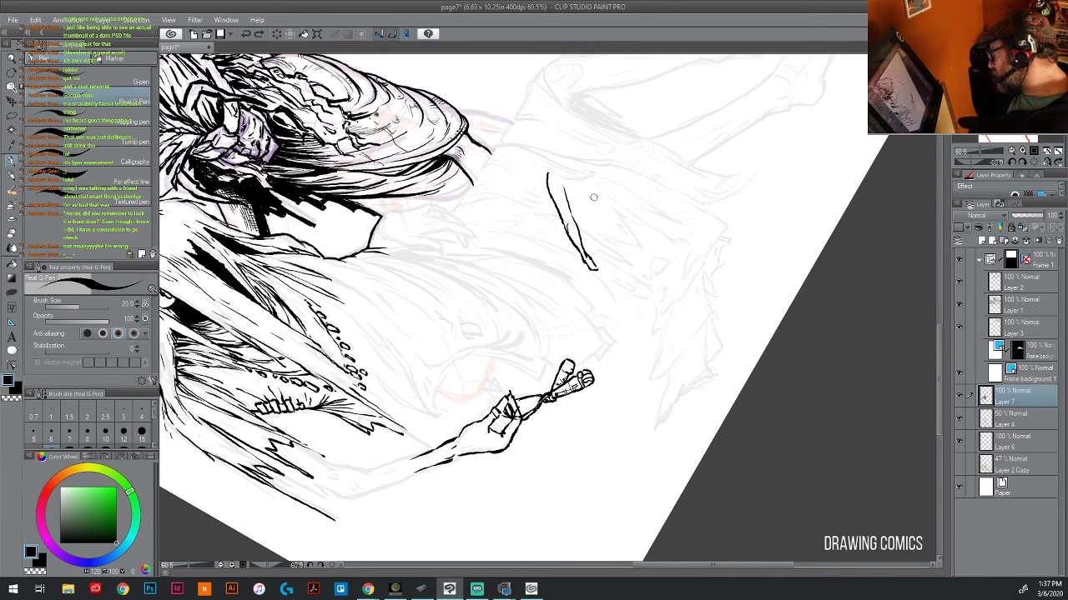
left_click_drag(586, 262, 547, 173)
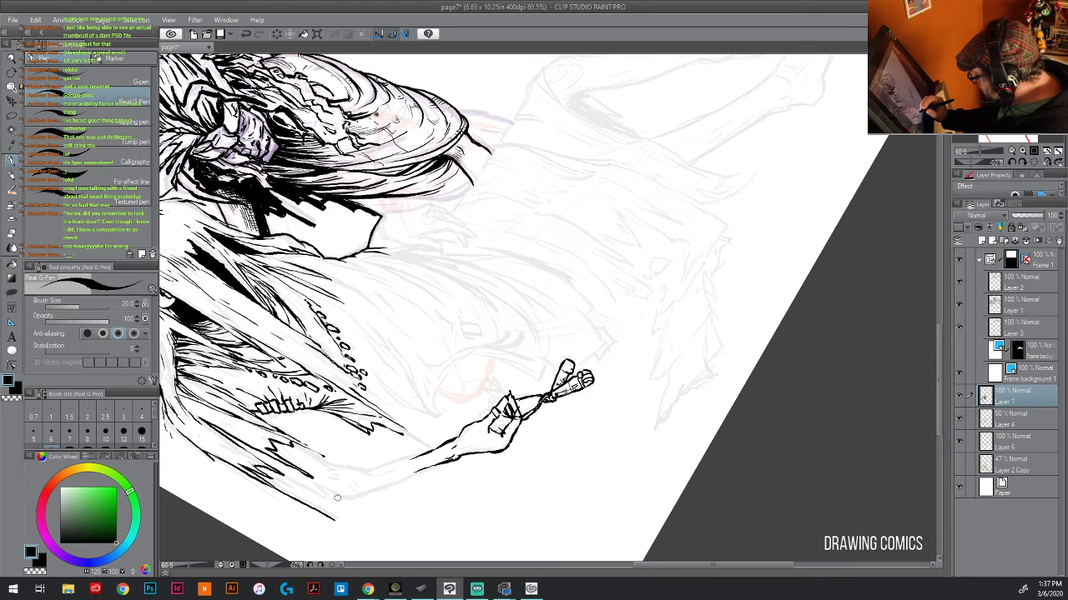
- Ink both contours of the seated figure's forearm up to the sleeve and the pointed fingertips sticking out from the hand holding the cord
mouse_move(336, 498)
left_mouse_down()
mouse_move(361, 498)
mouse_move(435, 460)
left_mouse_up()
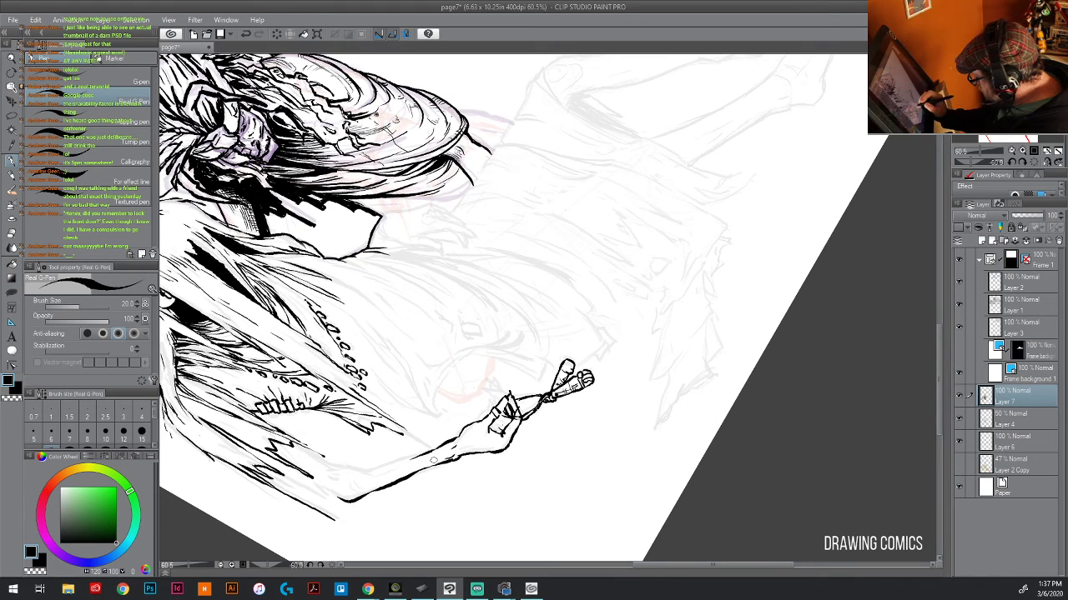
left_click_drag(357, 474, 437, 450)
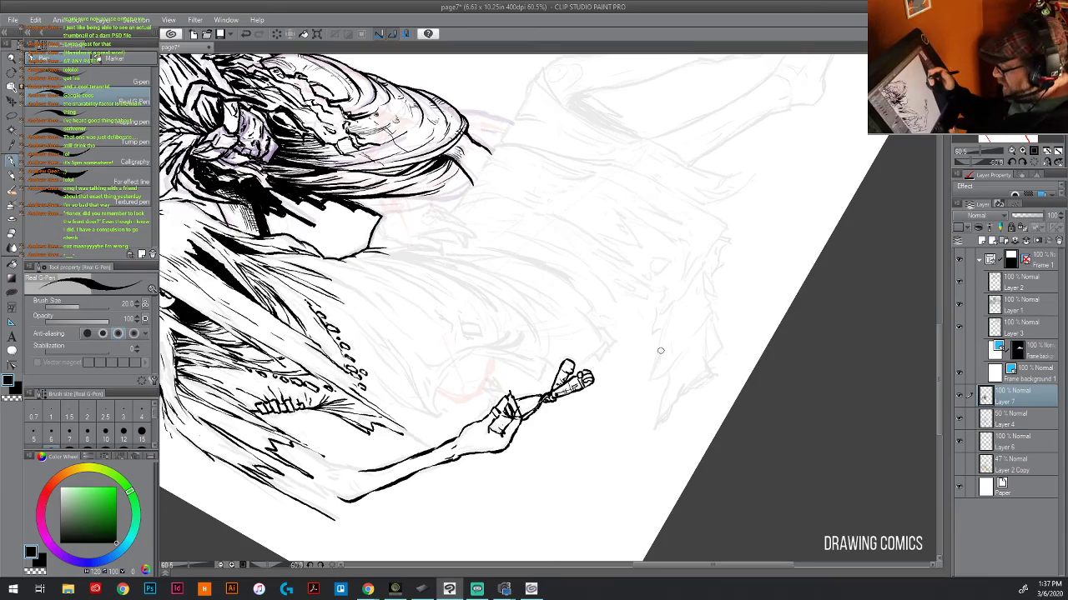
key("minus")
key("minus")
key("minus")
key("minus")
key("minus")
key("minus")
key("minus")
key("minus")
key("minus")
key("minus")
key("minus")
key("minus")
key("minus")
key("minus")
key("minus")
key("minus")
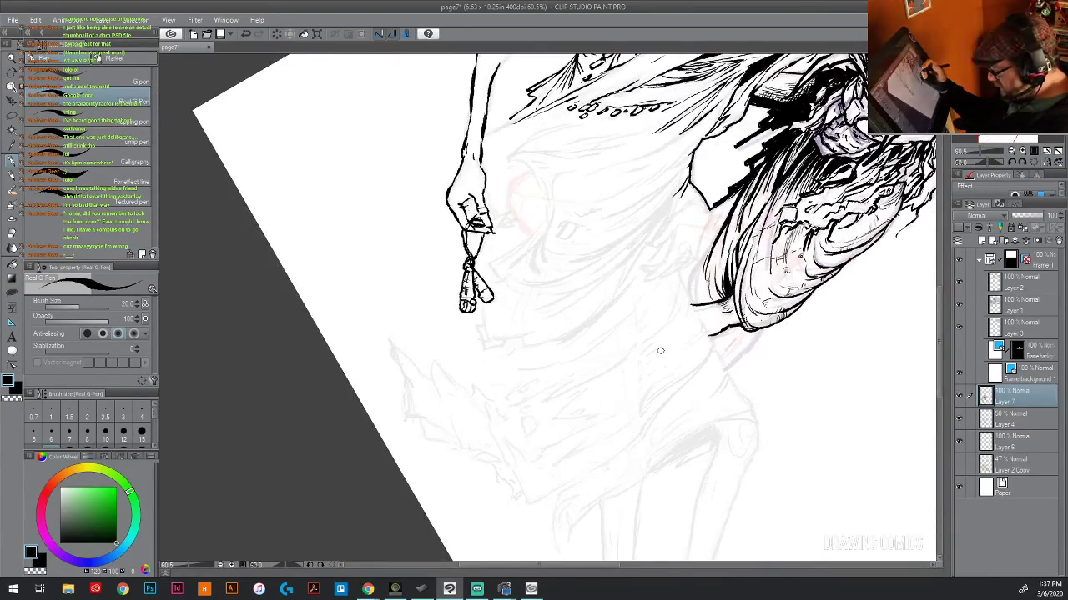
scroll(660, 350, "up", 5)
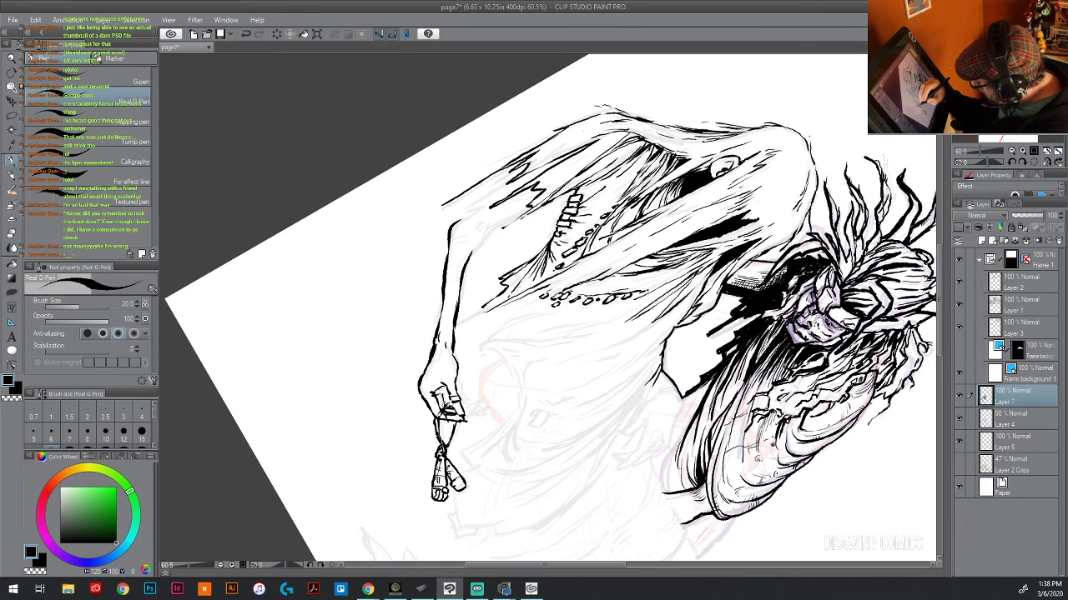
mouse_move(446, 406)
left_mouse_down()
mouse_move(447, 392)
mouse_move(451, 404)
mouse_move(474, 405)
mouse_move(465, 419)
left_mouse_up()
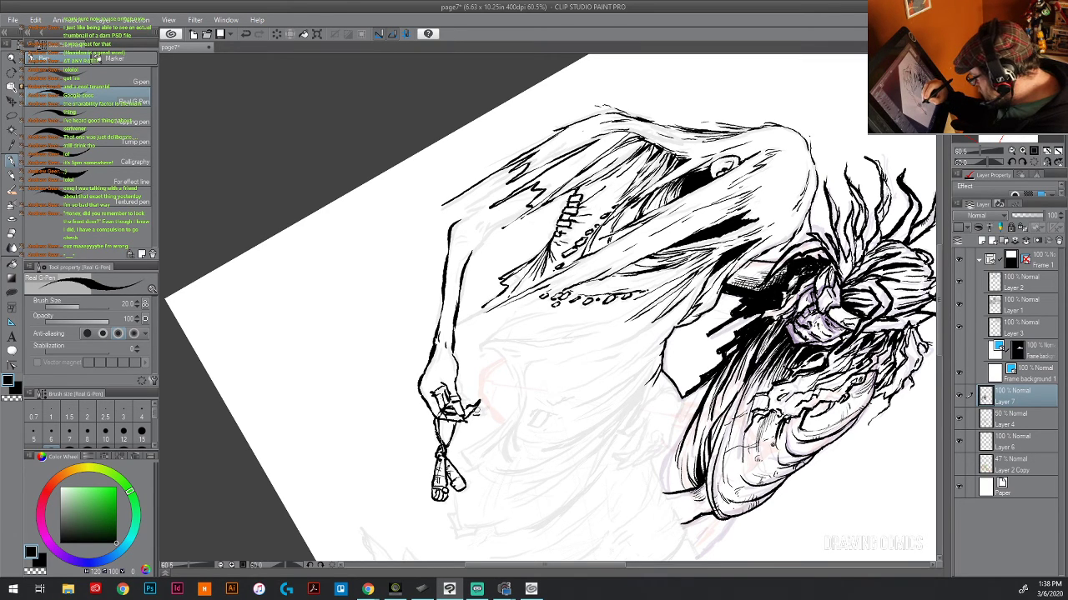
mouse_move(471, 418)
left_mouse_down()
mouse_move(486, 412)
mouse_move(456, 398)
left_mouse_up()
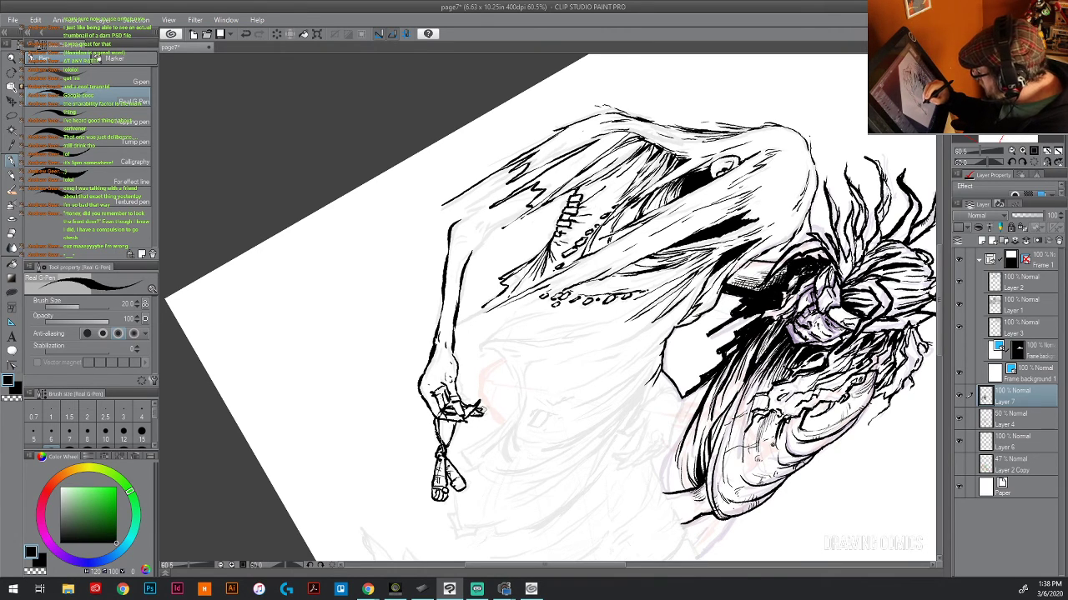
mouse_move(477, 405)
left_mouse_down()
mouse_move(469, 353)
mouse_move(494, 405)
mouse_move(514, 382)
left_mouse_up()
mouse_move(462, 417)
left_mouse_down()
mouse_move(513, 432)
mouse_move(518, 422)
left_mouse_up()
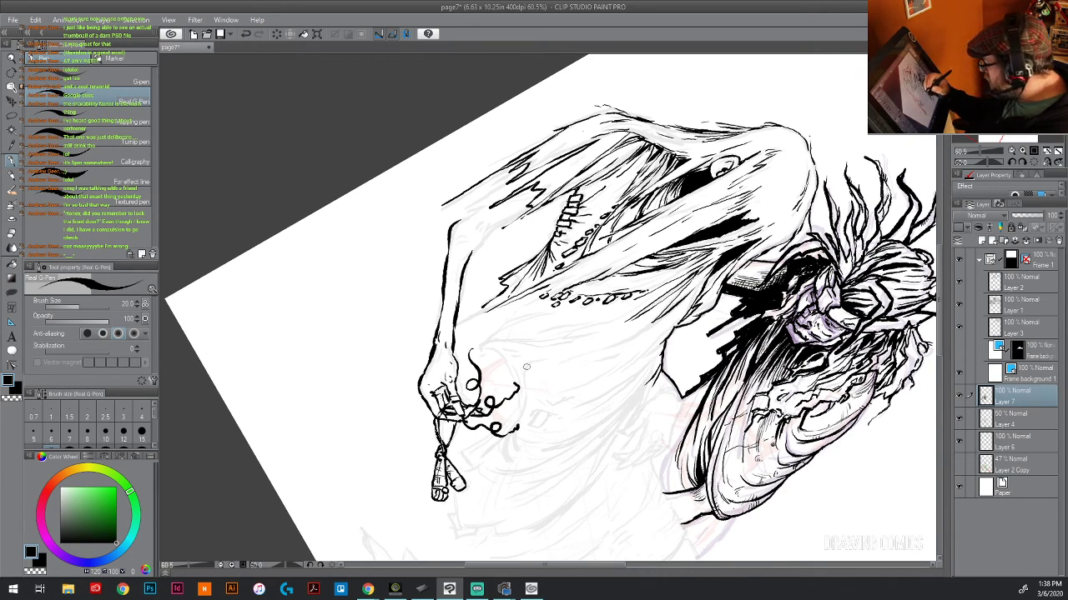
key("ctrl+z")
key("ctrl+z")
key("ctrl+z")
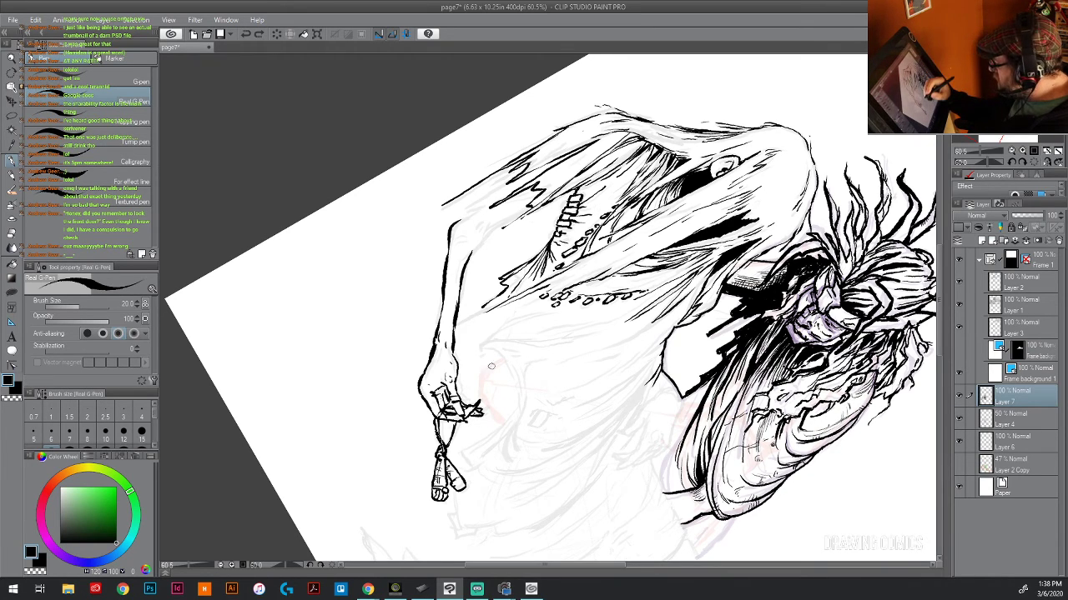
- Ink the oval shape over the red sketch beside the hand, the curved fold wrapping around it and the small square patch next to it
mouse_move(498, 363)
left_mouse_down()
mouse_move(479, 394)
mouse_move(493, 412)
left_mouse_up()
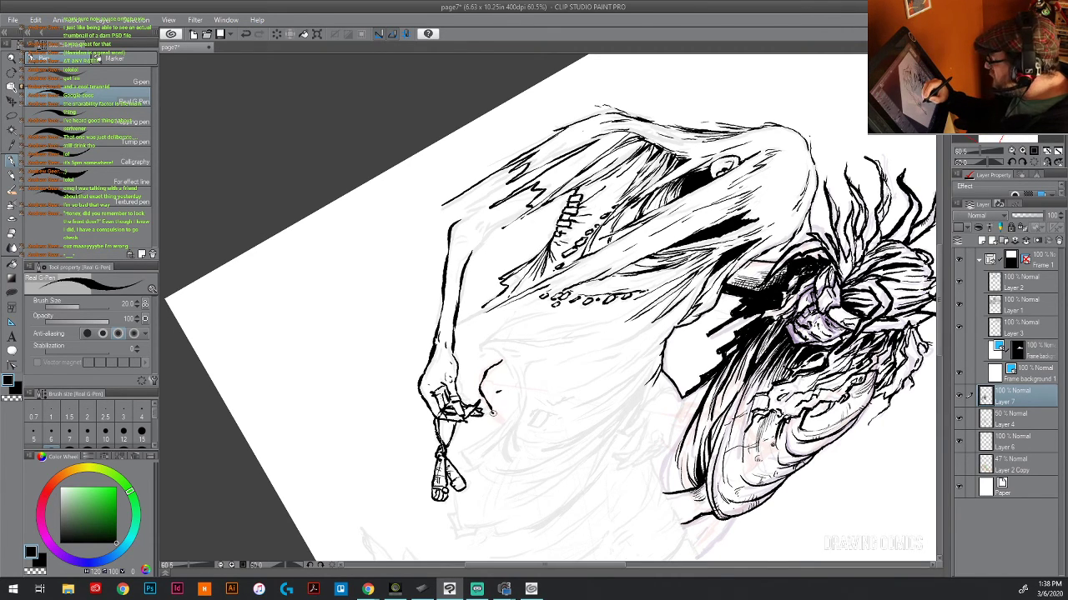
left_click_drag(493, 412, 504, 422)
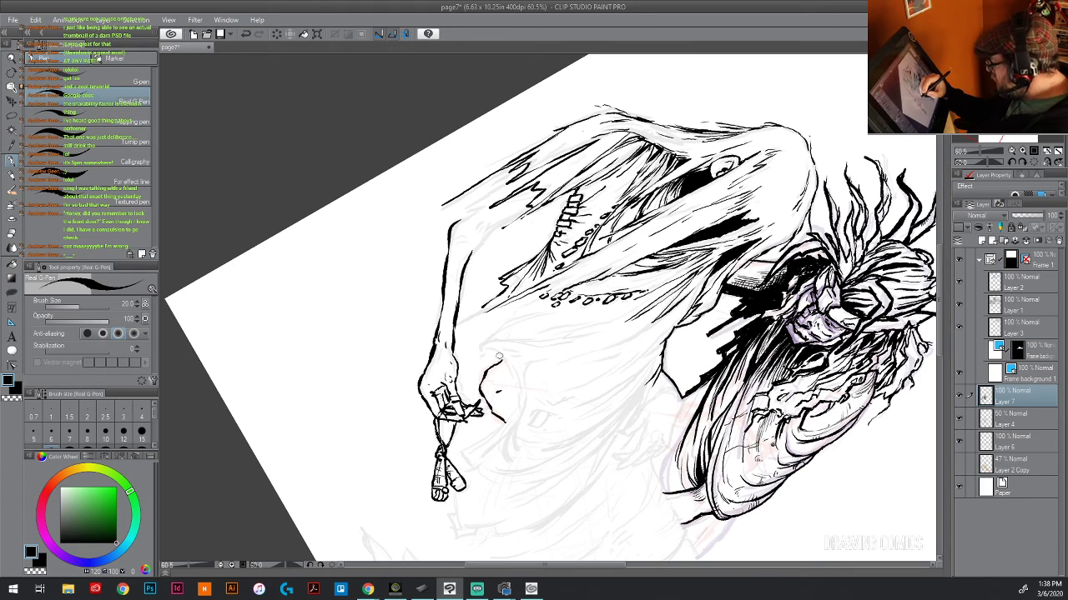
mouse_move(492, 353)
left_mouse_down()
mouse_move(512, 371)
mouse_move(517, 415)
mouse_move(497, 349)
left_mouse_up()
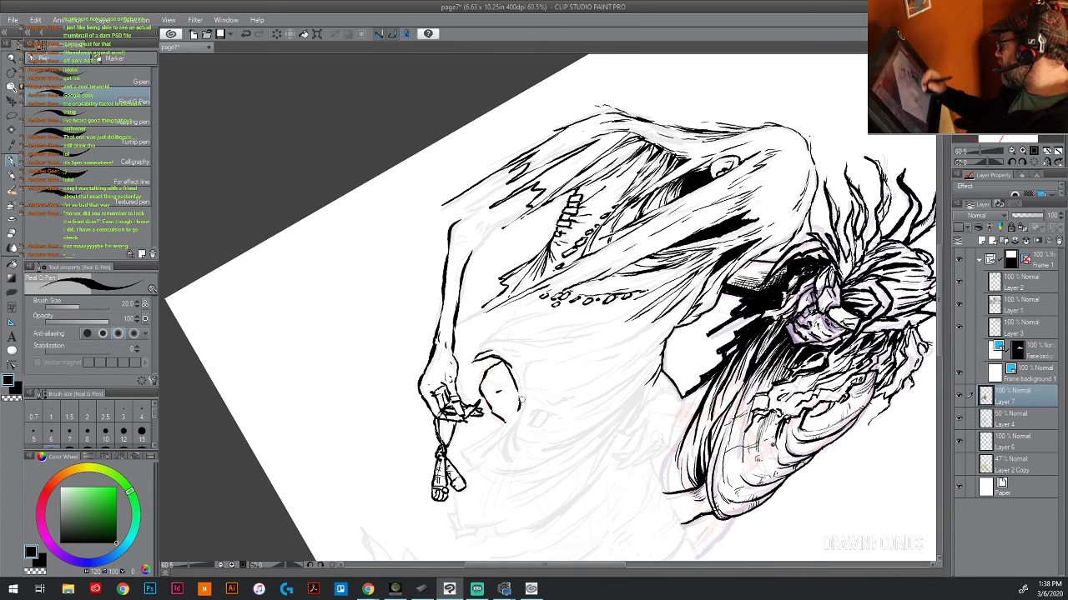
mouse_move(529, 421)
left_mouse_down()
mouse_move(542, 414)
mouse_move(484, 437)
mouse_move(464, 461)
mouse_move(517, 421)
mouse_move(527, 382)
mouse_move(522, 400)
left_mouse_up()
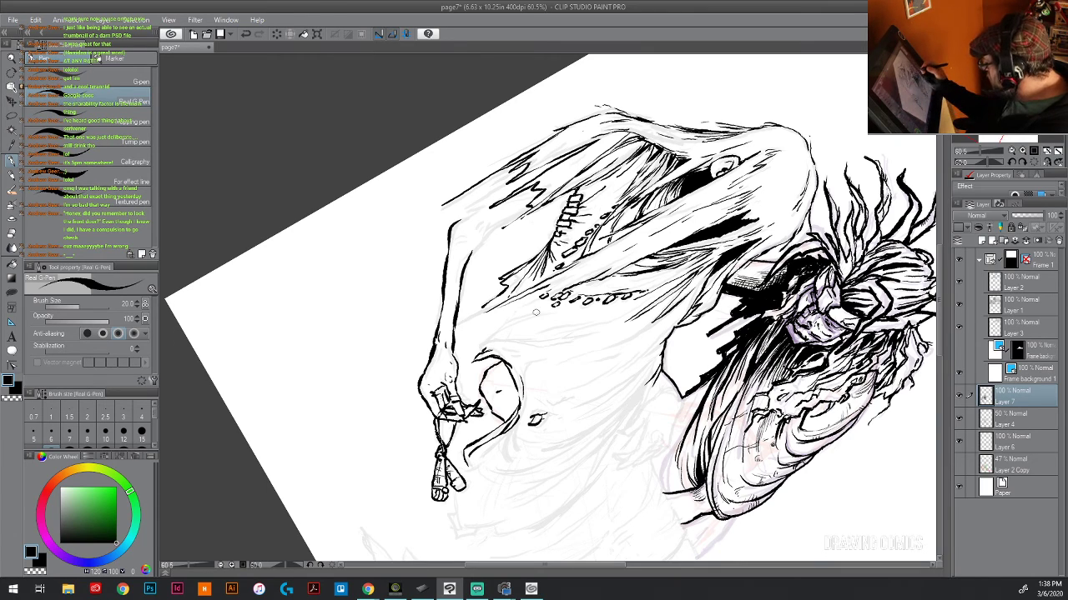
- Ink long diagonal folds across the lower robe, from the waist beside the white gap down toward the small square patch
left_click_drag(547, 405, 682, 317)
left_click_drag(587, 382, 672, 330)
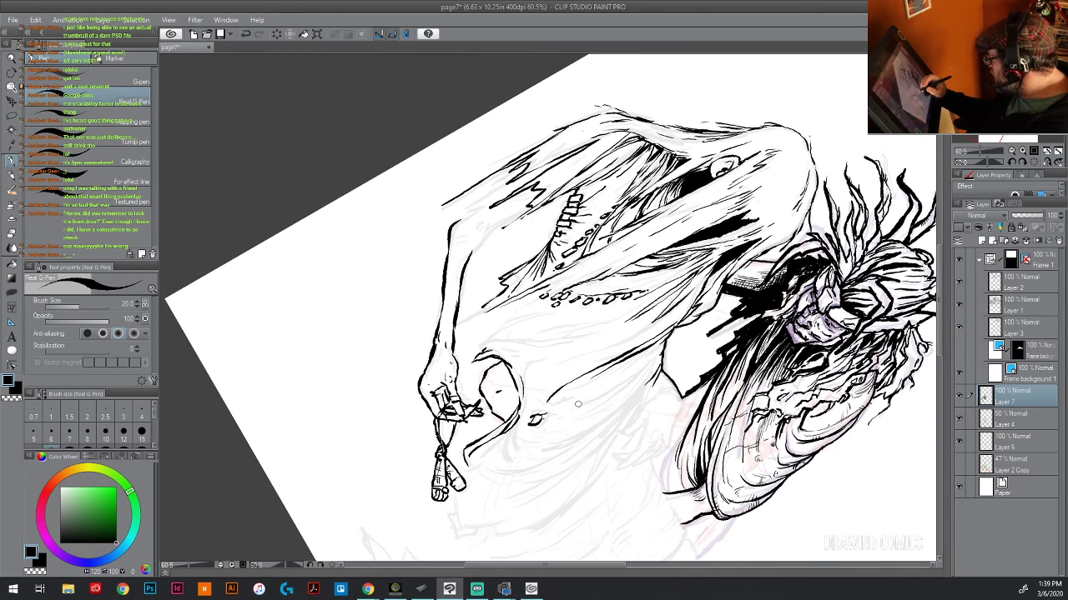
left_click_drag(604, 382, 663, 342)
mouse_move(548, 457)
left_mouse_down()
mouse_move(603, 422)
mouse_move(657, 360)
left_mouse_up()
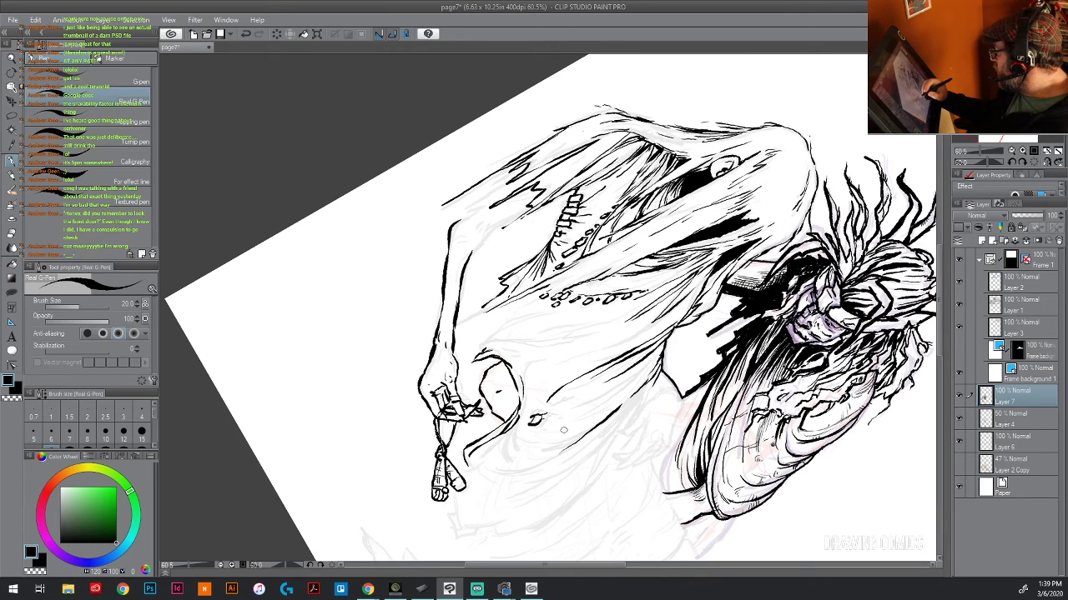
left_click_drag(582, 418, 653, 361)
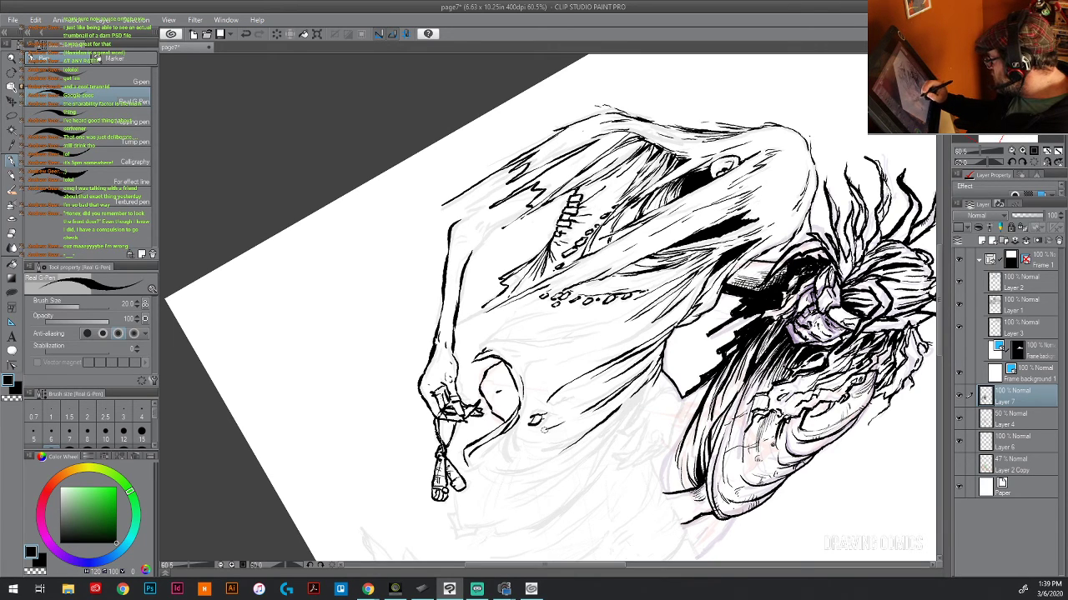
- Ink the short folds hanging below the oval and the seated figure's other hand, including its pointed fingers, back and wrist
mouse_move(503, 452)
left_mouse_down()
mouse_move(514, 425)
mouse_move(515, 457)
mouse_move(492, 455)
mouse_move(510, 432)
left_mouse_up()
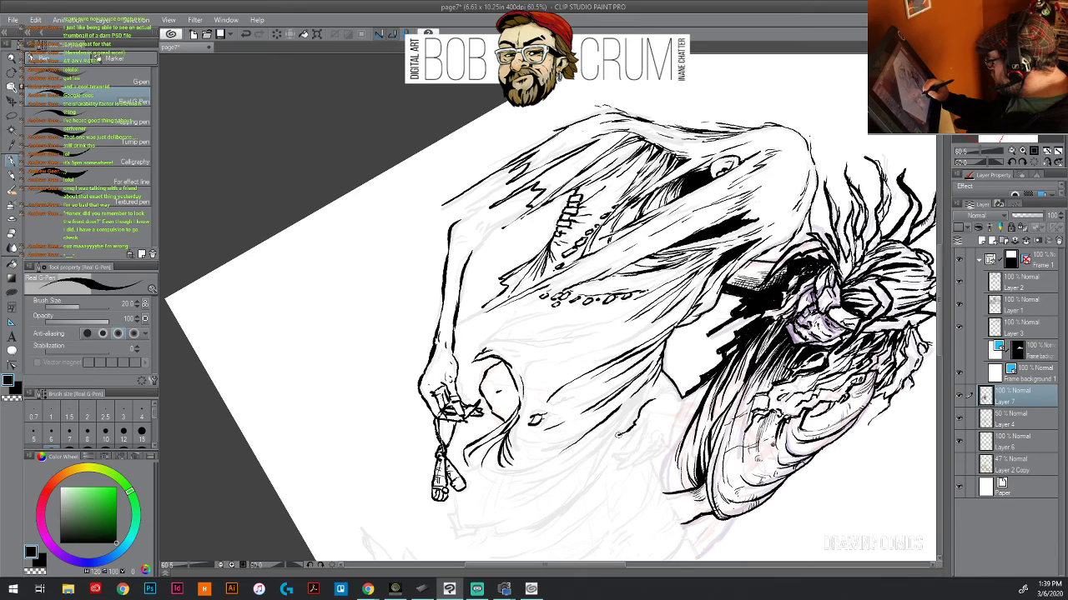
left_click_drag(623, 437, 639, 431)
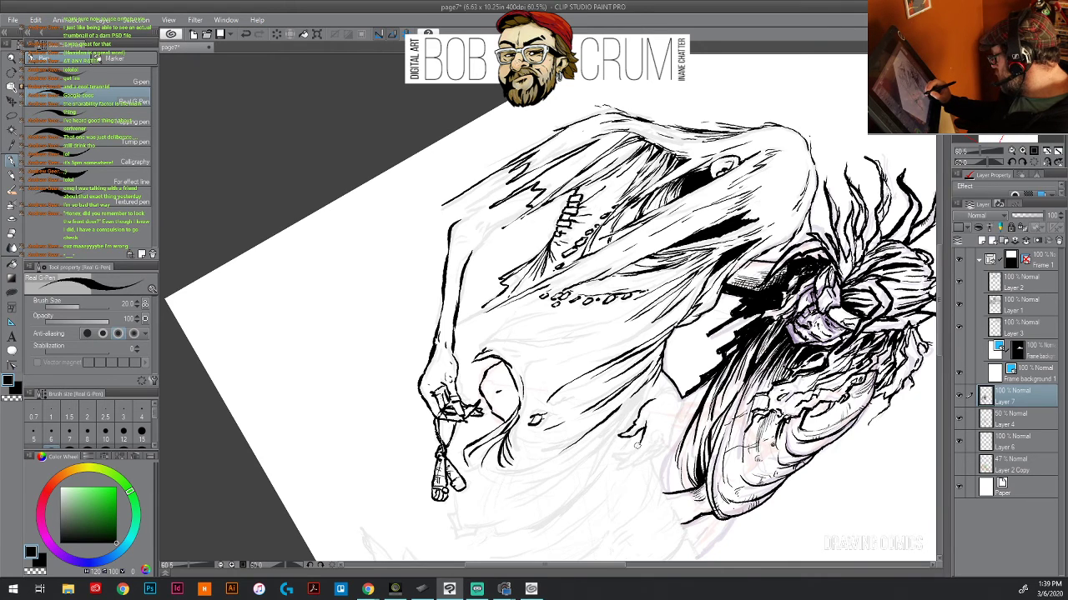
mouse_move(638, 443)
left_mouse_down()
mouse_move(614, 472)
mouse_move(654, 439)
left_mouse_up()
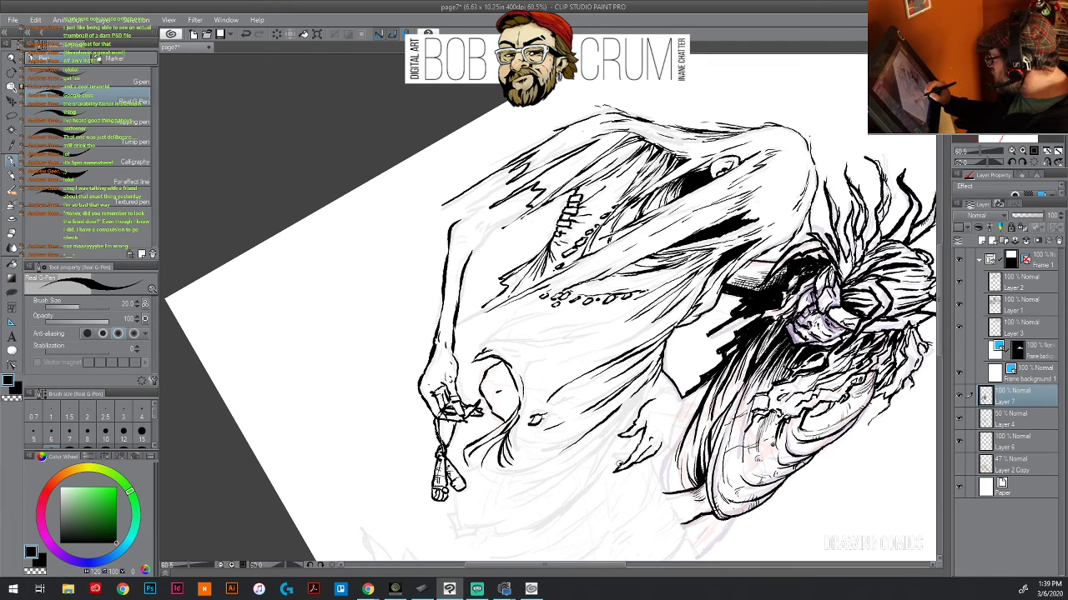
mouse_move(613, 462)
left_mouse_down()
mouse_move(634, 454)
mouse_move(624, 468)
left_mouse_up()
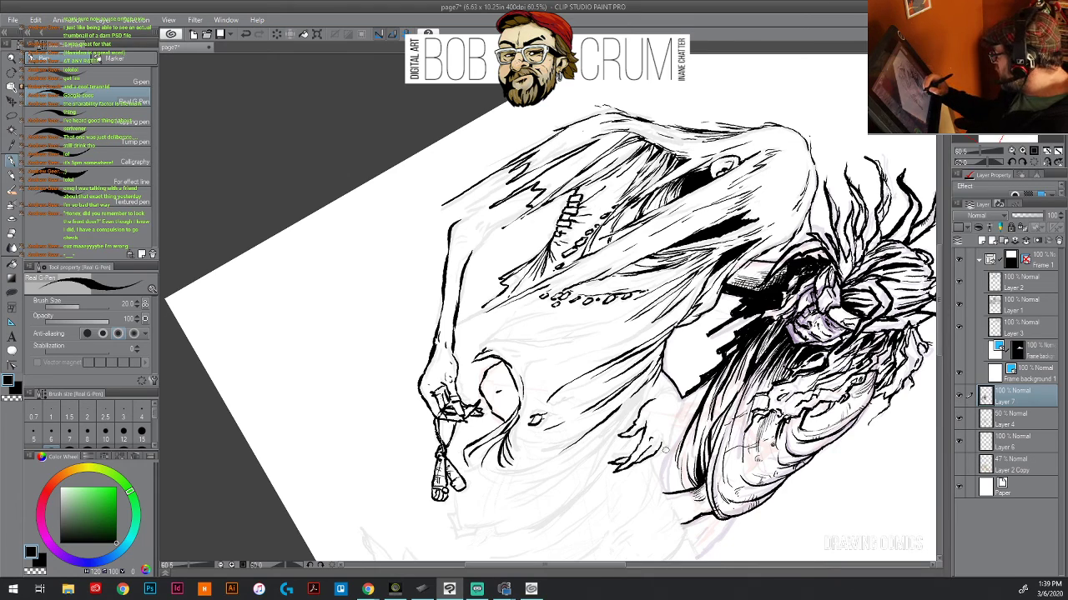
left_click_drag(666, 441, 656, 455)
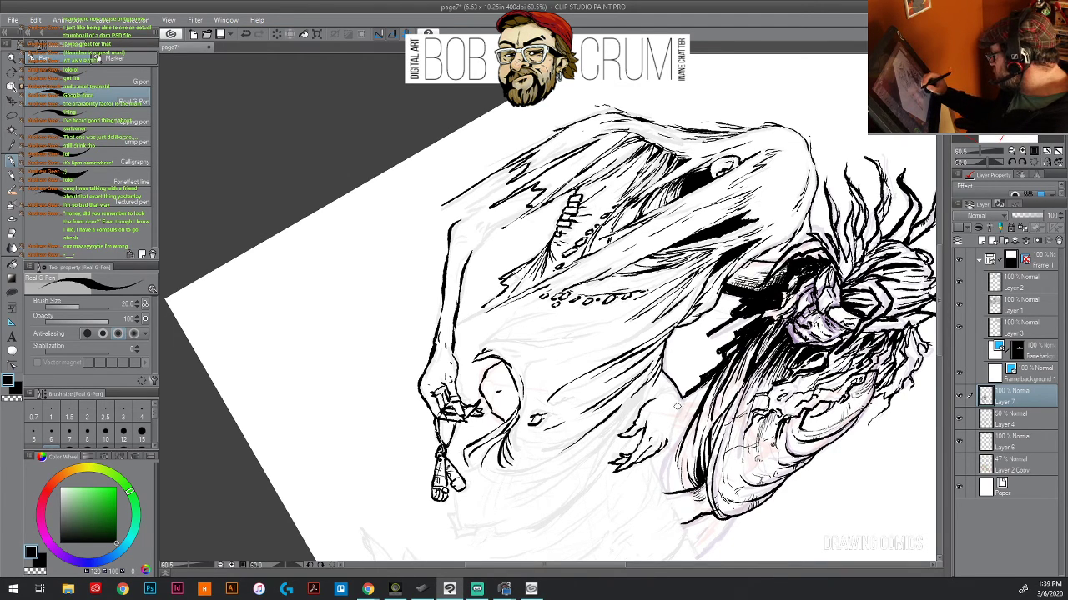
mouse_move(659, 400)
left_mouse_down()
mouse_move(667, 384)
mouse_move(631, 421)
left_mouse_up()
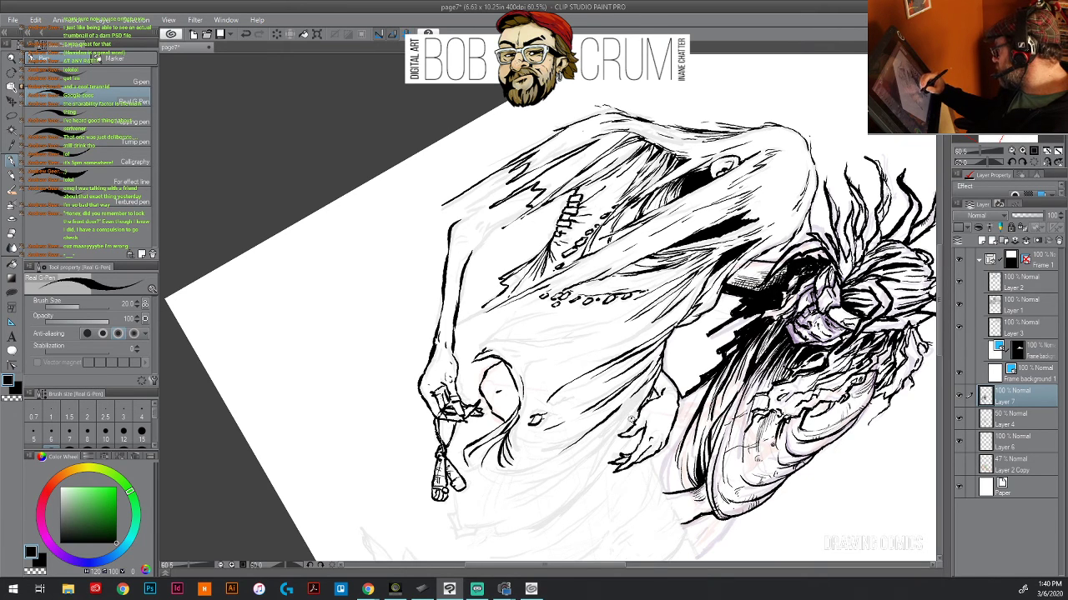
mouse_move(652, 380)
left_mouse_down()
mouse_move(613, 422)
mouse_move(624, 412)
left_mouse_up()
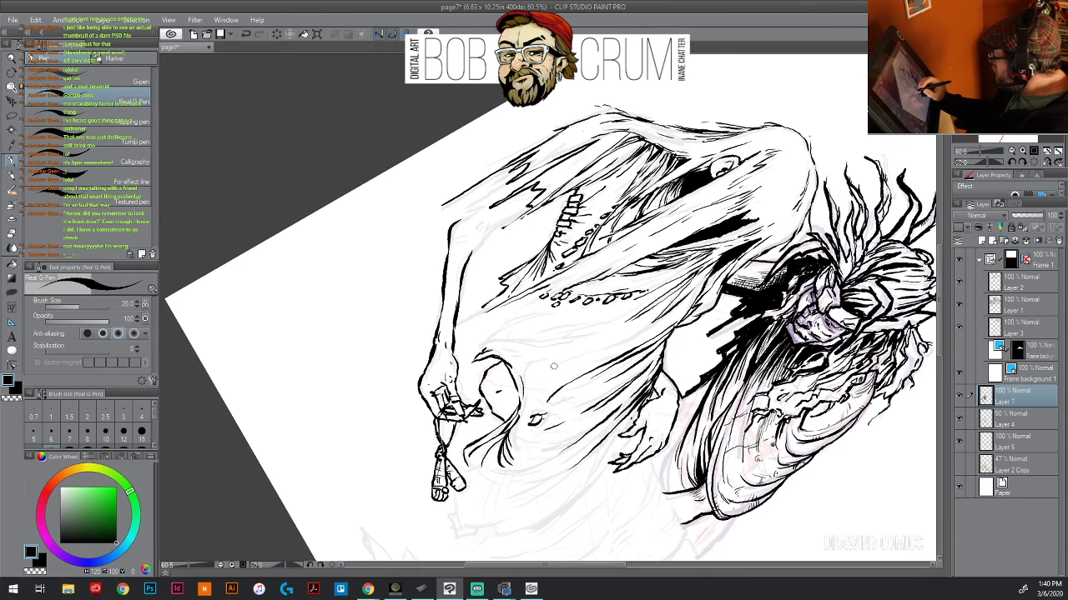
- Ink long folds across the robe above the oval shape, sweeping up toward the waist
mouse_move(570, 362)
left_mouse_down()
mouse_move(691, 302)
mouse_move(708, 277)
left_mouse_up()
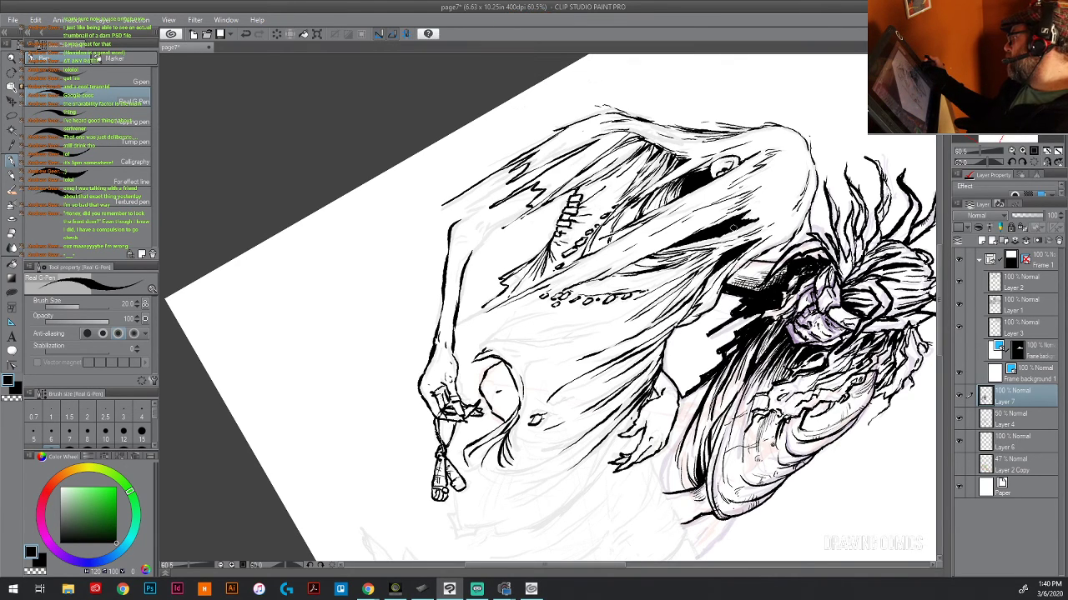
left_click_drag(497, 348, 597, 335)
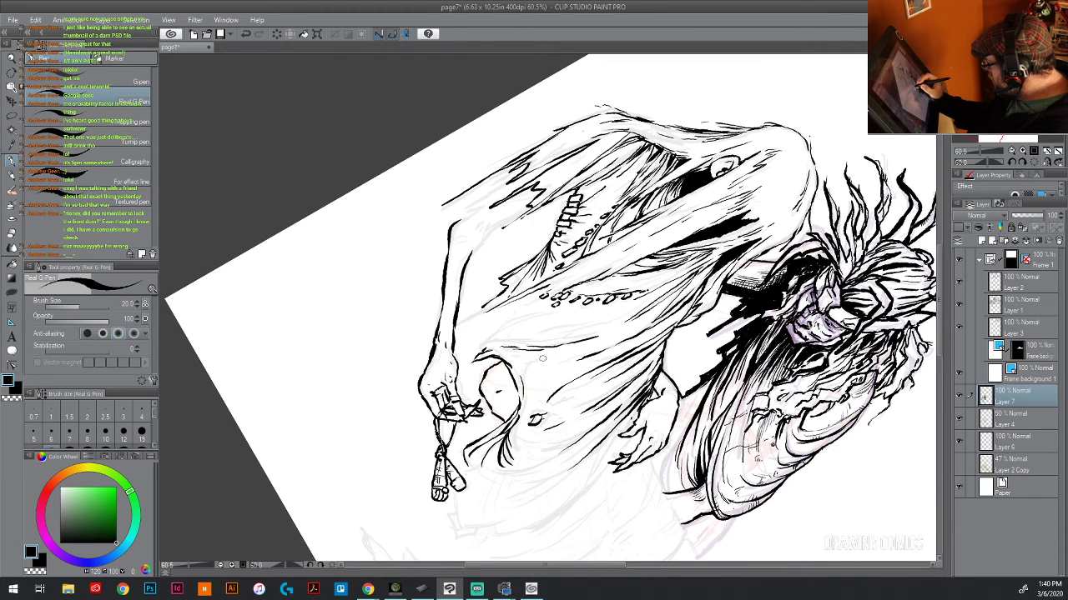
left_click_drag(539, 361, 639, 327)
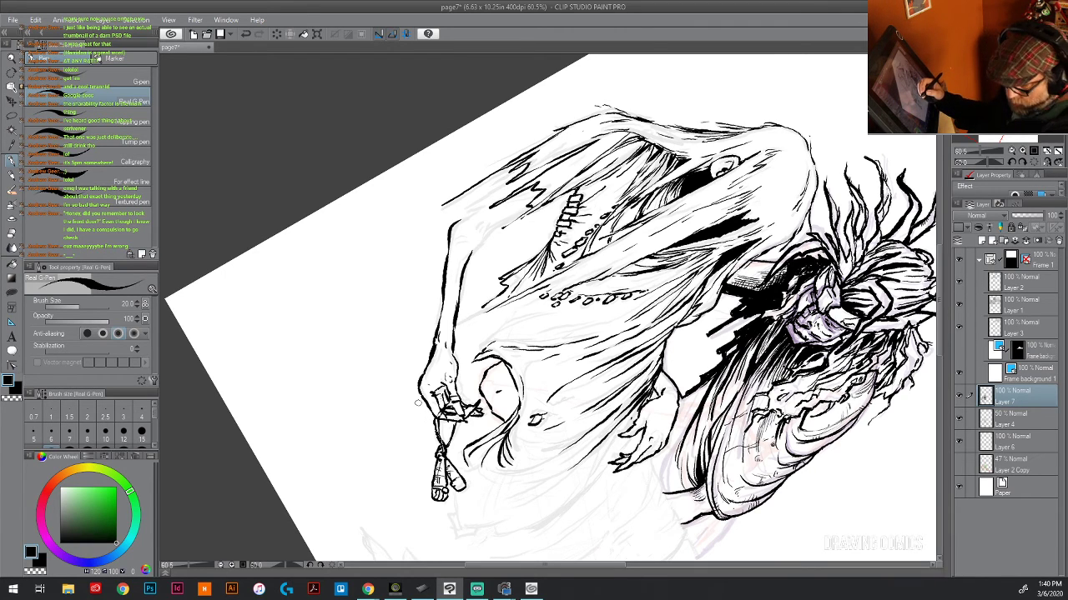
- Ink thin folds and short shading strokes around the bead string, and close the torn edge of the garment beside it
key("minus")
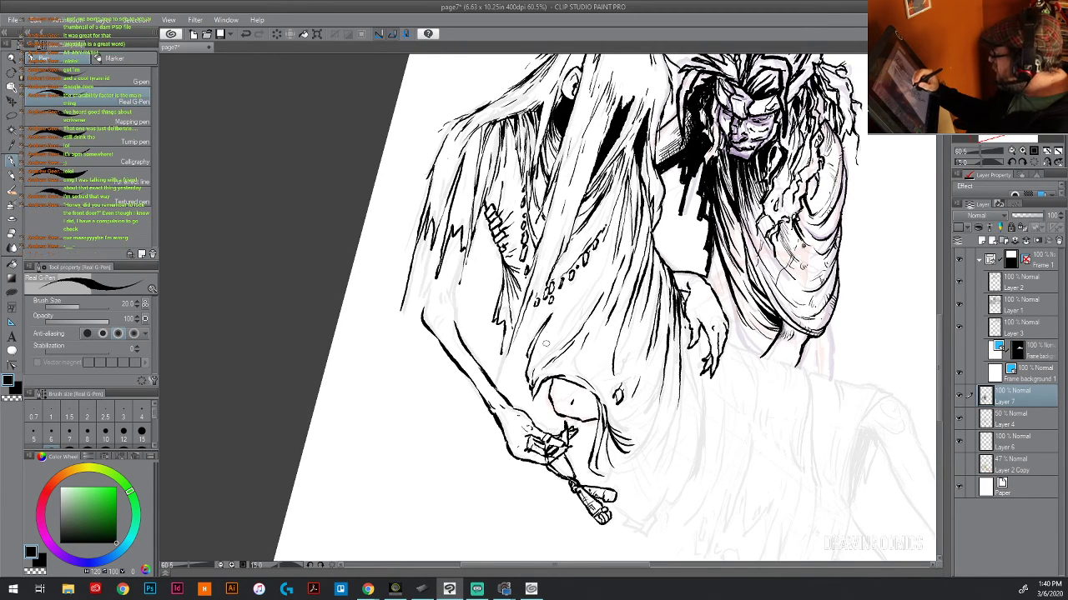
mouse_move(564, 307)
left_mouse_down()
mouse_move(607, 244)
mouse_move(627, 172)
left_mouse_up()
mouse_move(597, 239)
left_mouse_down()
mouse_move(607, 229)
mouse_move(569, 274)
mouse_move(534, 288)
left_mouse_up()
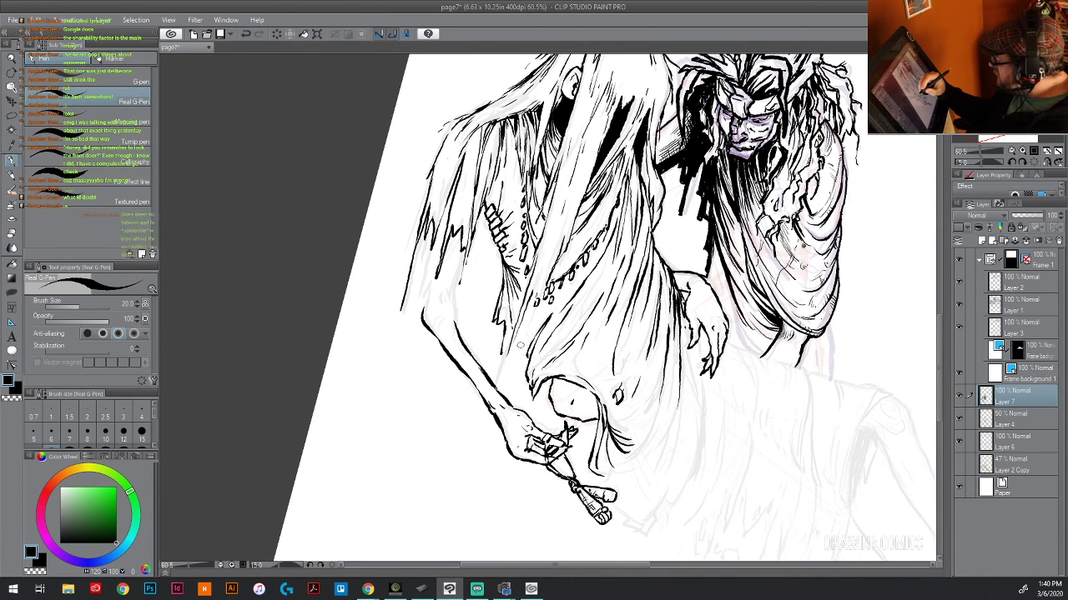
mouse_move(526, 320)
left_mouse_down()
mouse_move(516, 349)
mouse_move(526, 342)
left_mouse_up()
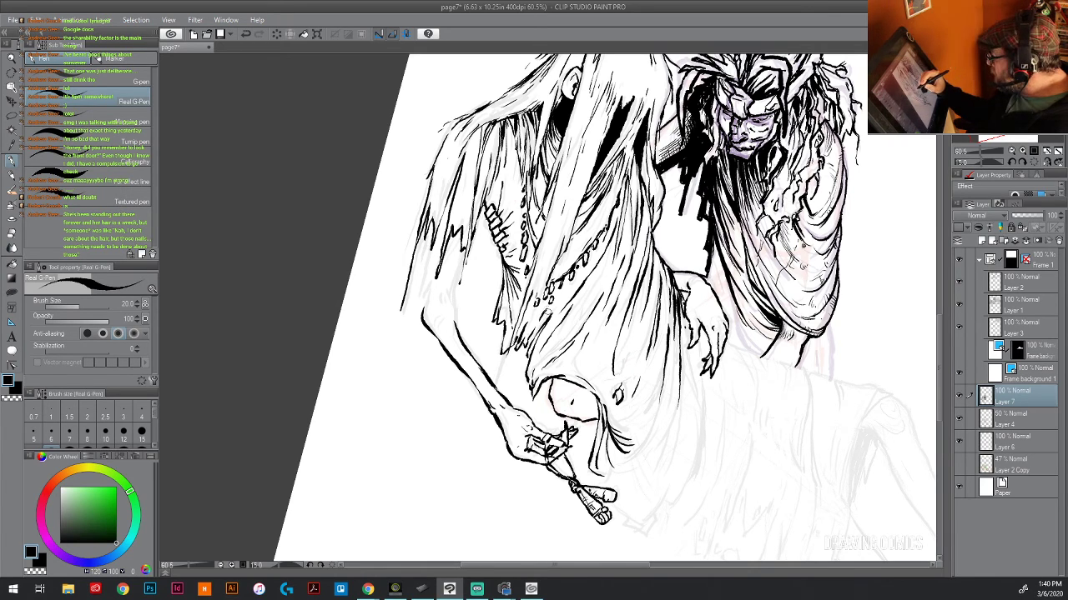
left_click_drag(561, 298, 535, 329)
left_click_drag(572, 279, 553, 302)
left_click_drag(558, 310, 550, 319)
mouse_move(580, 273)
left_mouse_down()
mouse_move(559, 304)
mouse_move(574, 280)
mouse_move(565, 329)
mouse_move(582, 305)
left_mouse_up()
mouse_move(614, 254)
left_mouse_down()
mouse_move(596, 283)
mouse_move(604, 273)
left_mouse_up()
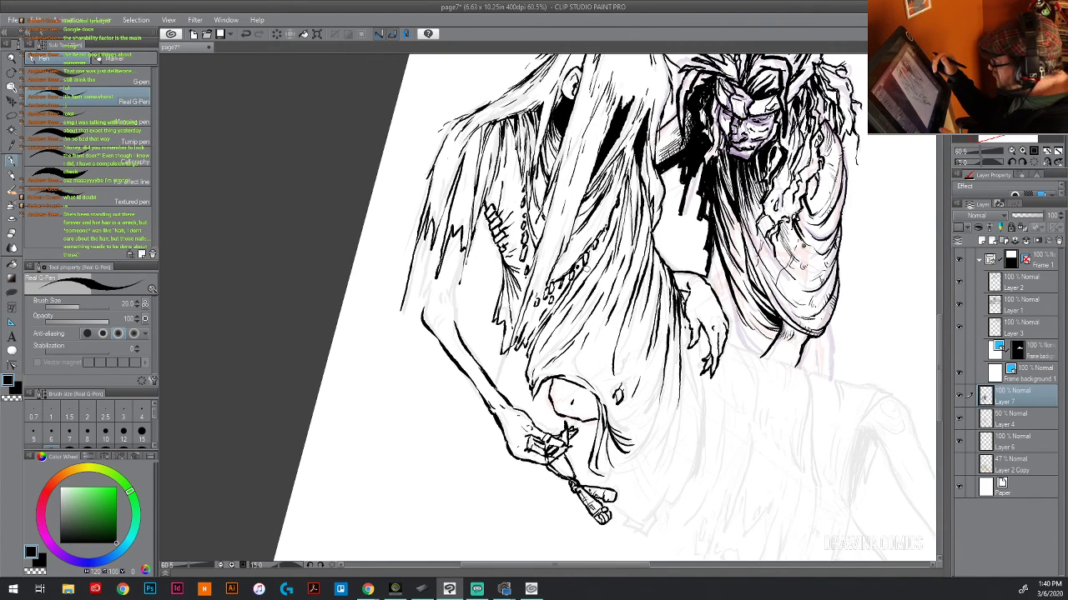
- Ink the elbow below the torn sleeve and redraw the outer contour of the forearm down to the wrist
left_click(35, 19)
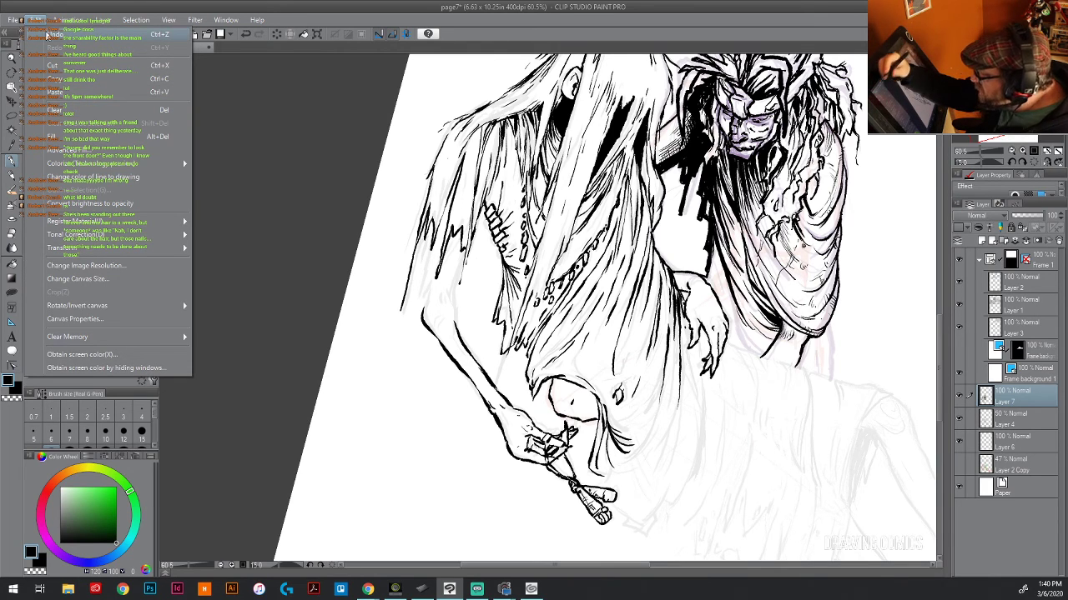
left_click(389, 213)
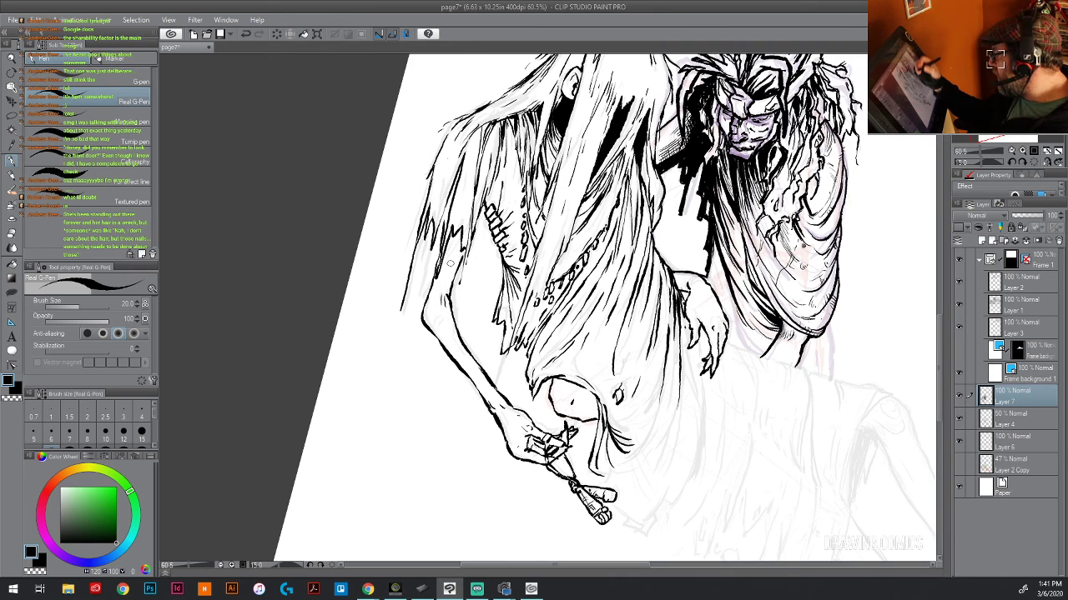
mouse_move(429, 316)
left_mouse_down()
mouse_move(443, 335)
mouse_move(431, 327)
left_mouse_up()
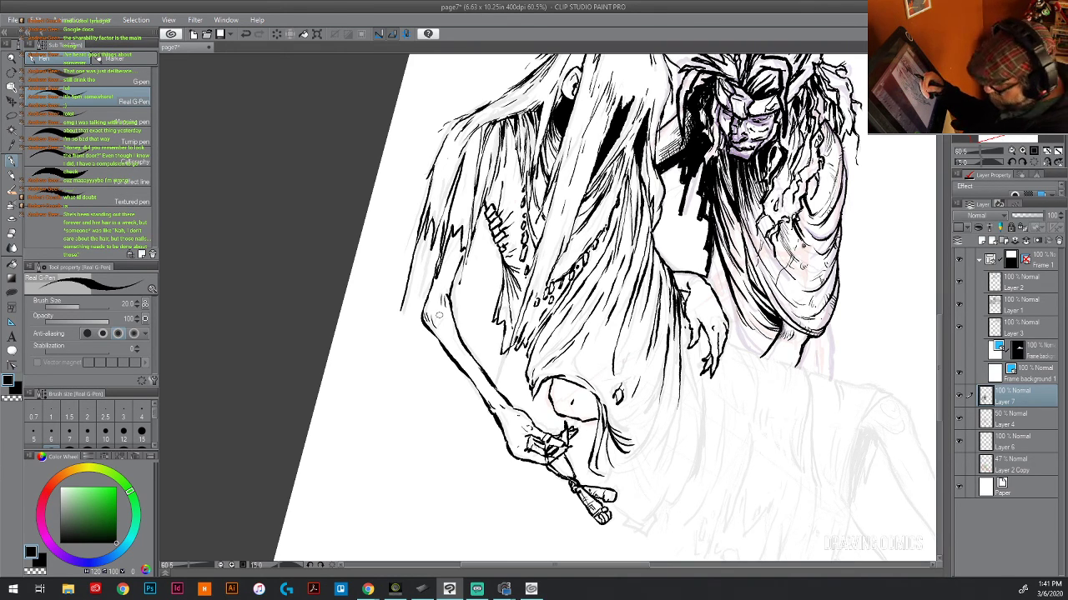
left_click_drag(461, 372, 487, 407)
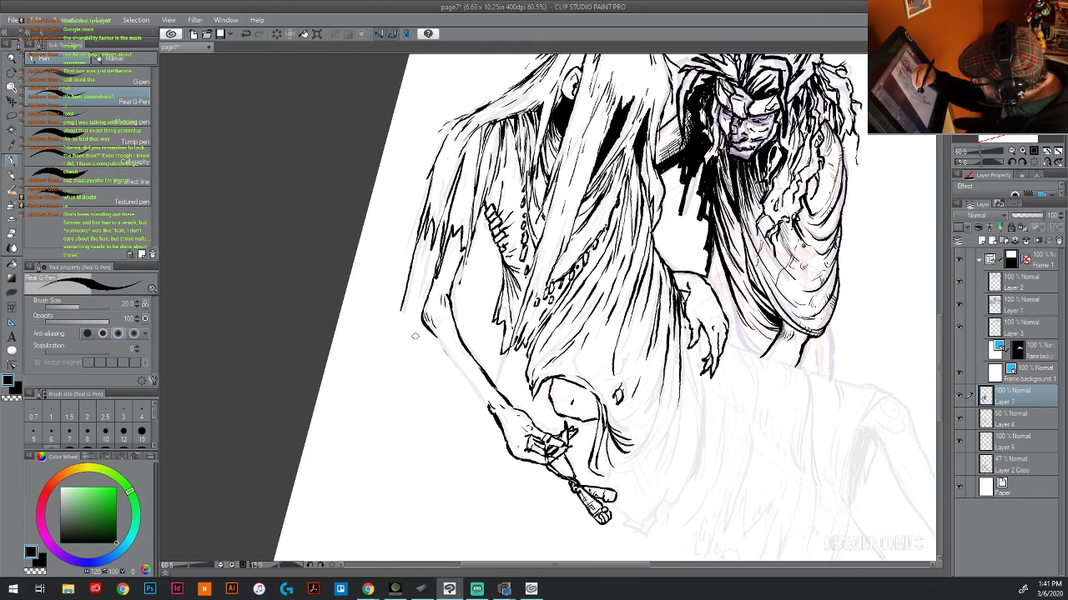
left_click_drag(435, 338, 494, 417)
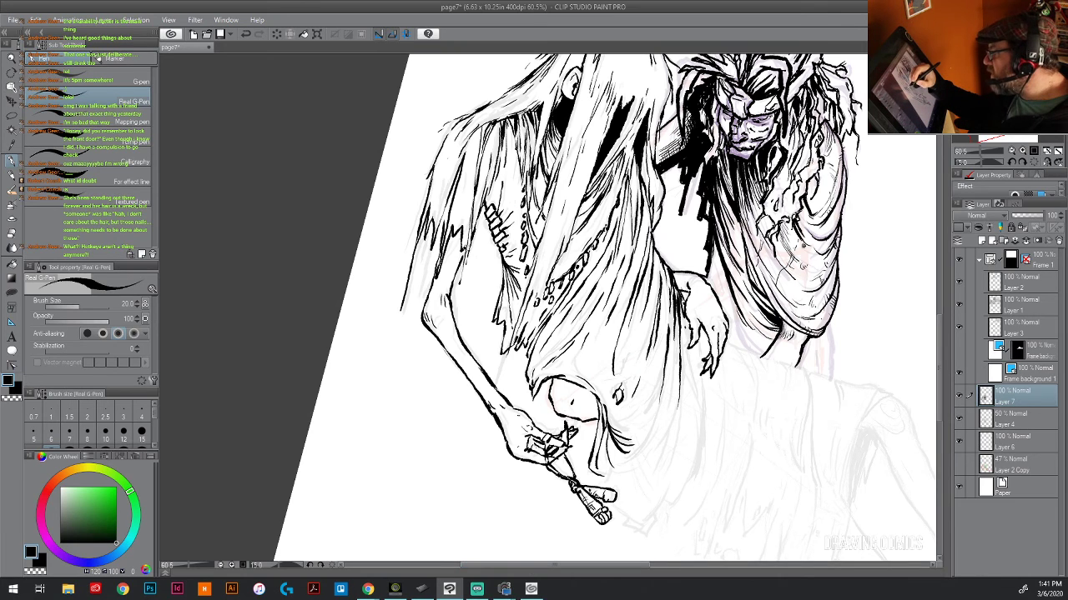
- Shade the torn sleeve with solid black folds and hatching from the shoulder down to its ragged edge
left_click_drag(460, 258, 489, 207)
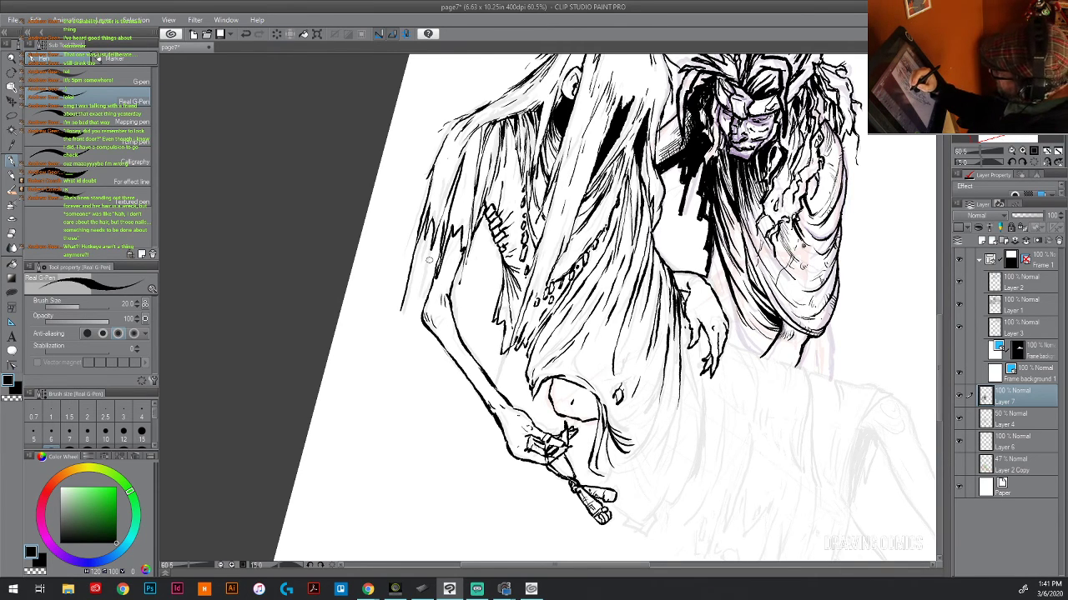
mouse_move(434, 222)
left_mouse_down()
mouse_move(417, 277)
mouse_move(421, 243)
left_mouse_up()
left_click_drag(422, 247, 415, 255)
mouse_move(445, 220)
left_mouse_down()
mouse_move(432, 252)
mouse_move(437, 228)
left_mouse_up()
left_click_drag(454, 194, 439, 224)
left_click_drag(461, 173, 448, 198)
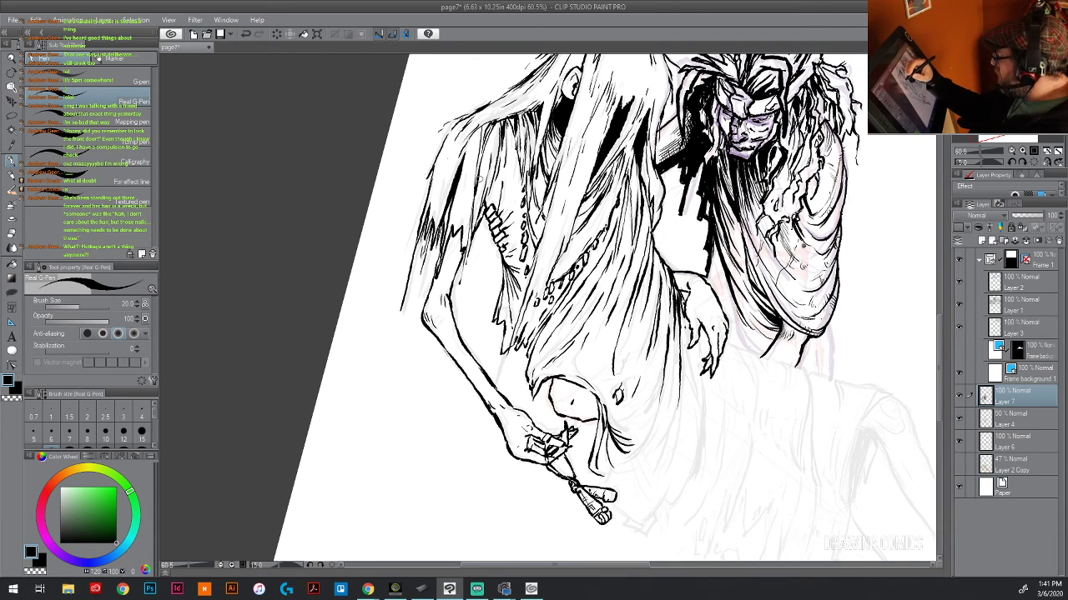
left_click_drag(487, 149, 481, 168)
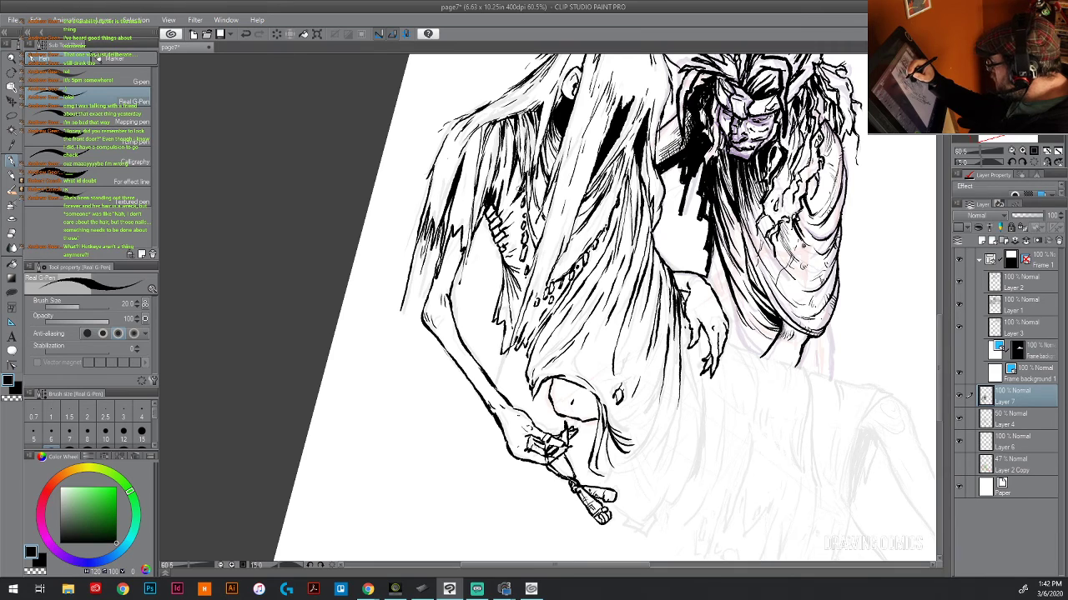
- Darken the garment's folds above the stitched seam and add short strokes between the two bead strings
left_click_drag(507, 195, 522, 160)
left_click_drag(516, 133, 523, 125)
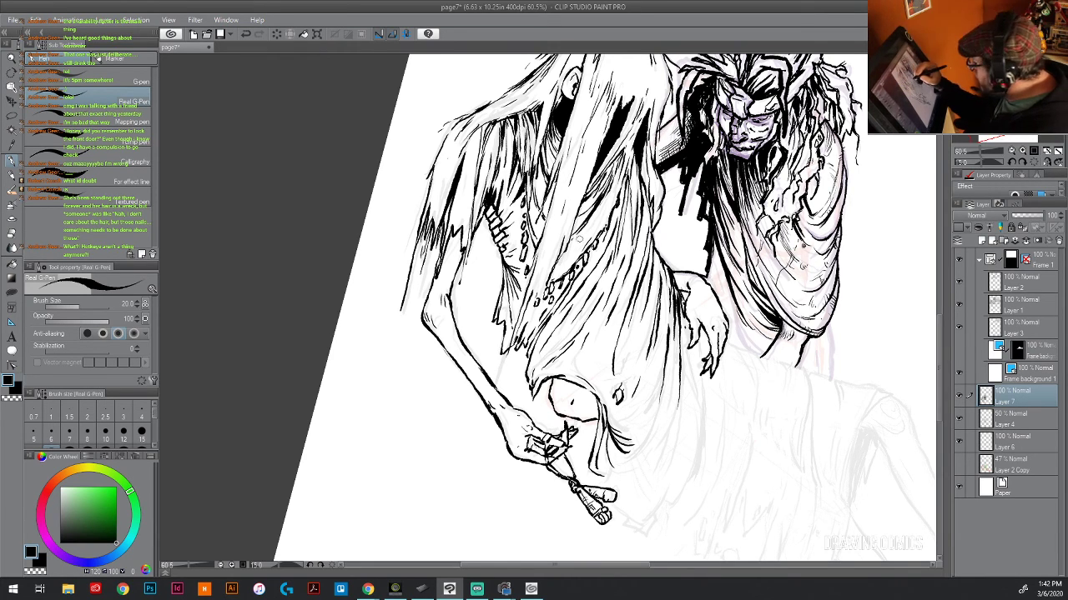
mouse_move(543, 255)
left_mouse_down()
mouse_move(537, 301)
mouse_move(551, 252)
left_mouse_up()
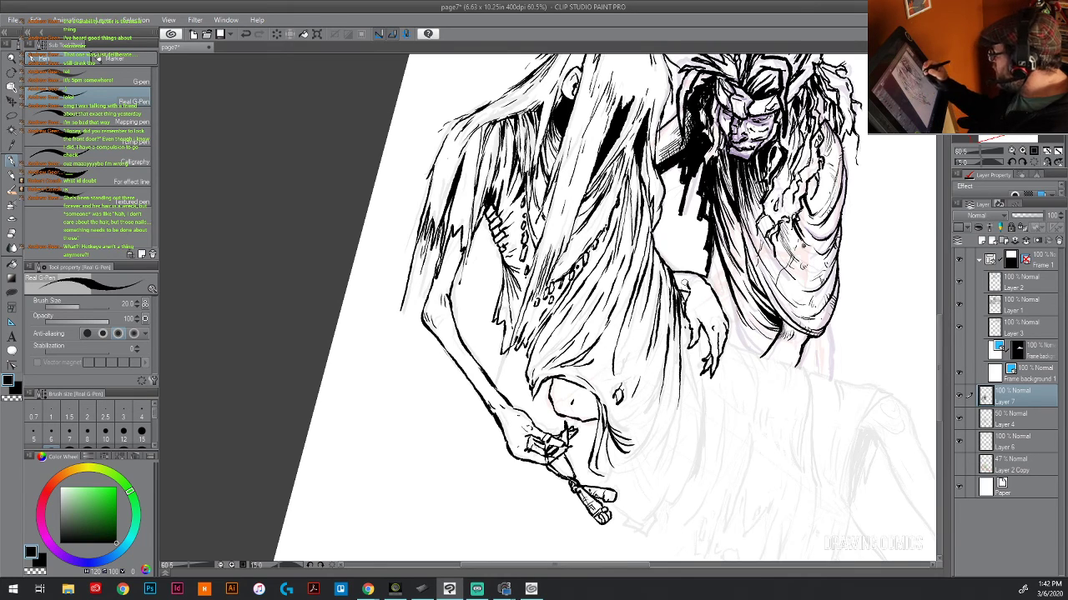
- Ink the folds wrapping over the oval and the curved folds sweeping from below it up the side of the robe
left_click_drag(538, 386, 569, 359)
mouse_move(529, 388)
left_mouse_down()
mouse_move(538, 368)
mouse_move(533, 405)
left_mouse_up()
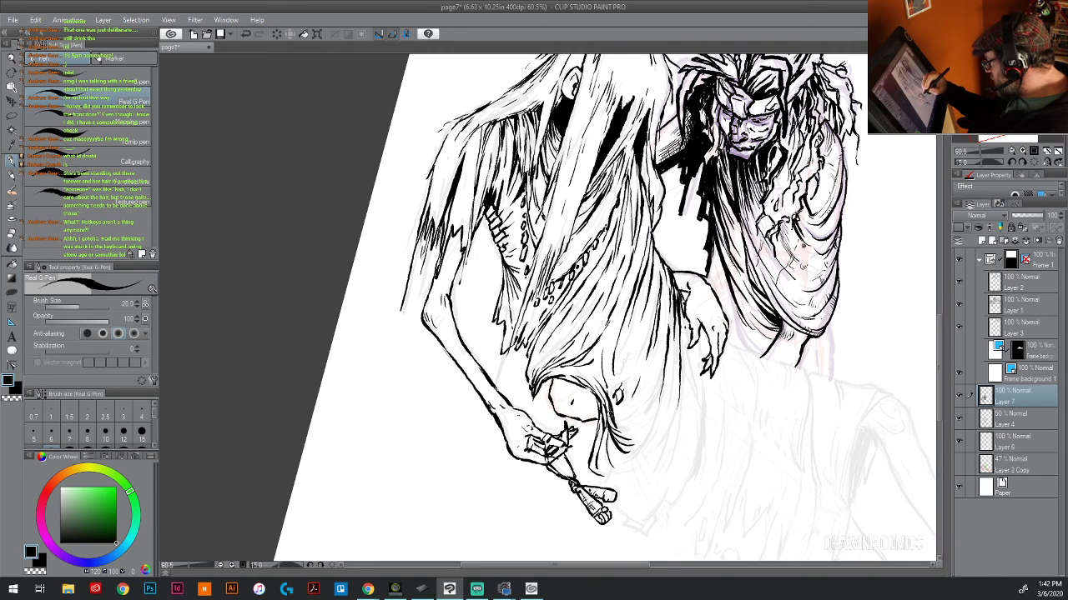
left_click_drag(633, 432, 664, 362)
left_click_drag(630, 467, 620, 475)
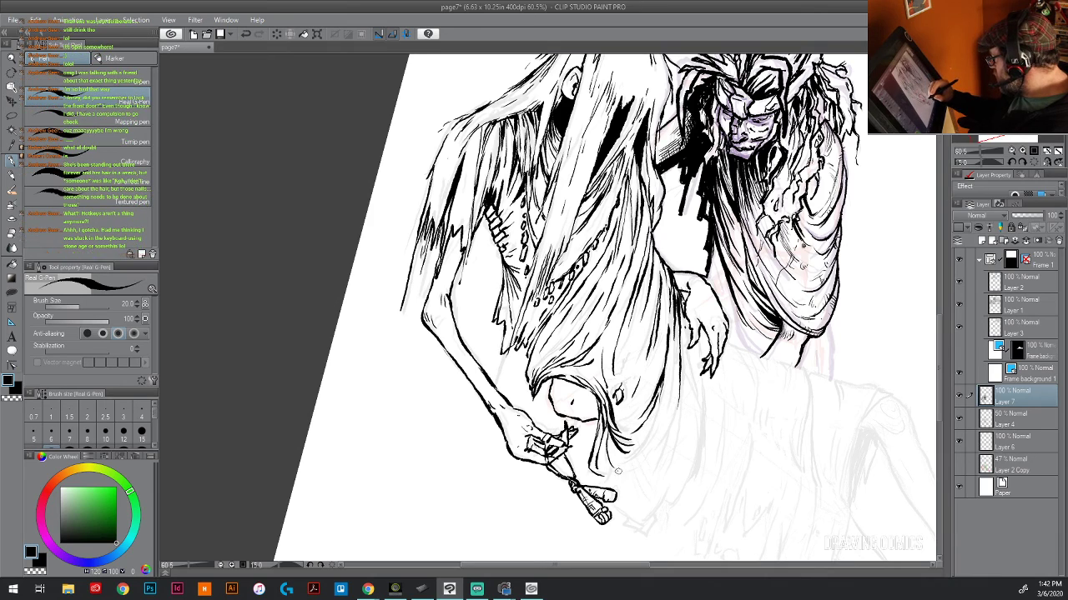
mouse_move(656, 442)
left_mouse_down()
mouse_move(624, 490)
mouse_move(659, 447)
left_mouse_up()
left_click_drag(655, 451, 672, 414)
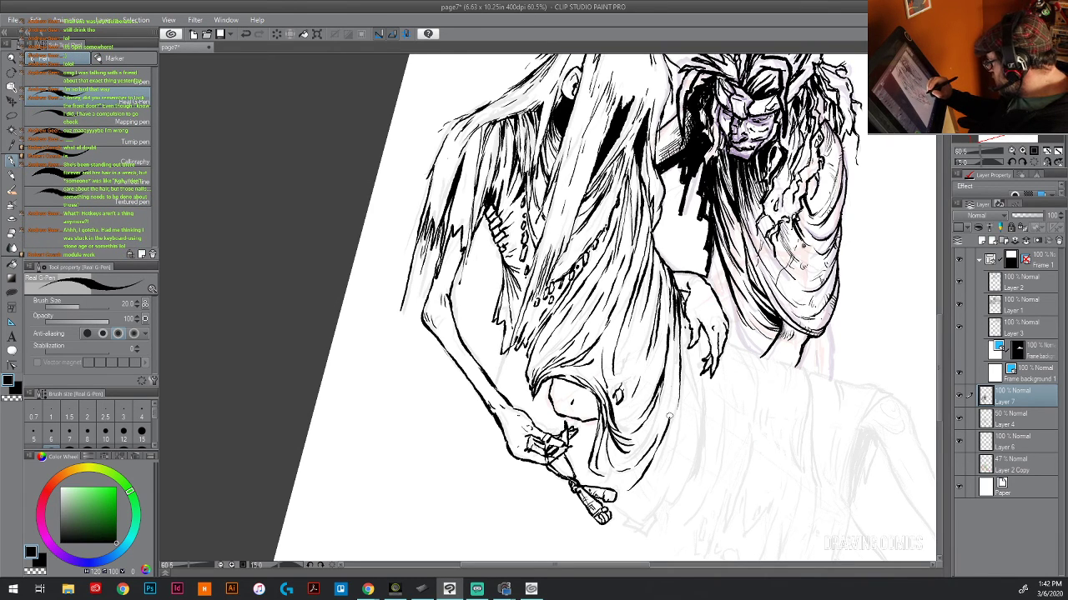
- Ink the long curved folds of the hanging robe end and outline its side down to the pointed hem
left_click_drag(641, 500, 676, 426)
mouse_move(669, 431)
left_mouse_down()
mouse_move(677, 383)
mouse_move(660, 472)
left_mouse_up()
mouse_move(666, 469)
left_mouse_down()
mouse_move(640, 503)
mouse_move(649, 539)
mouse_move(670, 474)
left_mouse_up()
mouse_move(647, 537)
left_mouse_down()
mouse_move(667, 508)
mouse_move(682, 429)
left_mouse_up()
left_click_drag(654, 540, 685, 449)
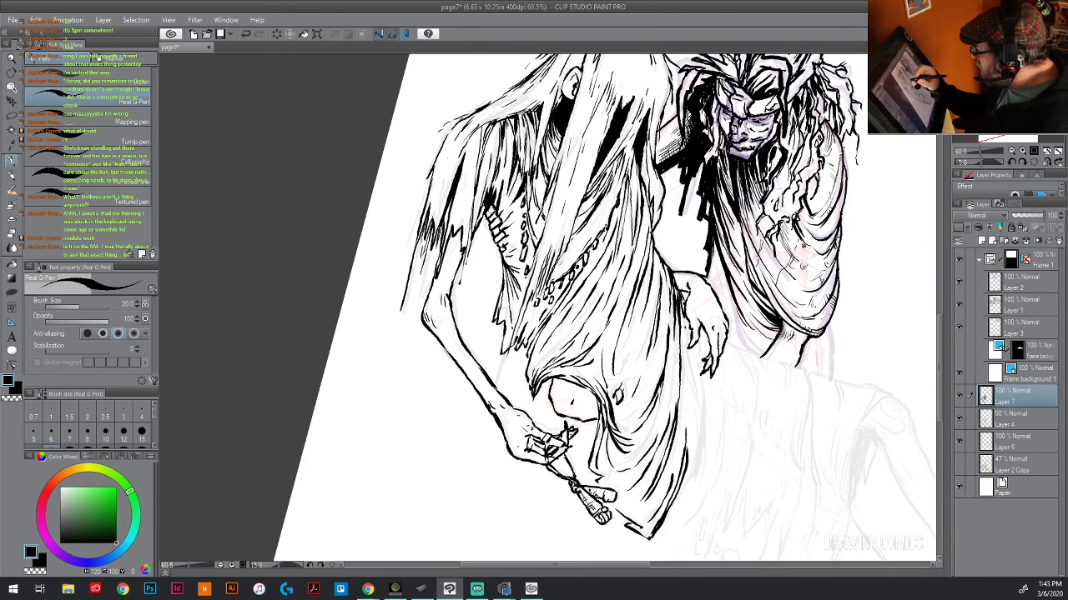
- Thicken the stitches along the garment's seam and reinforce the rim of the oval with heavy black strokes
mouse_move(487, 221)
left_mouse_down()
mouse_move(500, 210)
mouse_move(505, 219)
left_mouse_up()
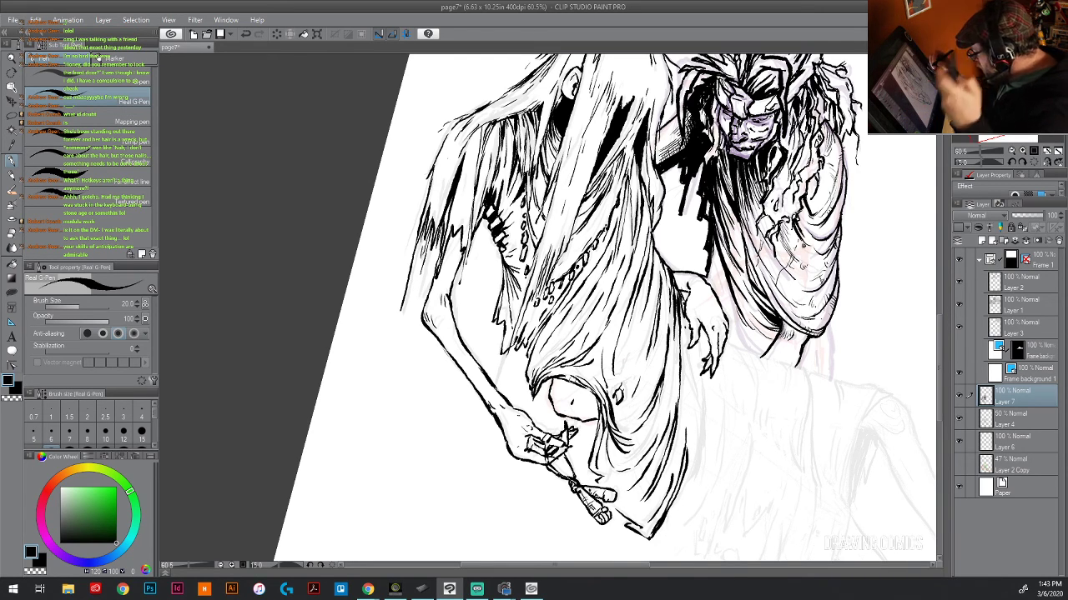
mouse_move(588, 401)
left_mouse_down()
mouse_move(575, 419)
mouse_move(596, 412)
mouse_move(592, 420)
left_mouse_up()
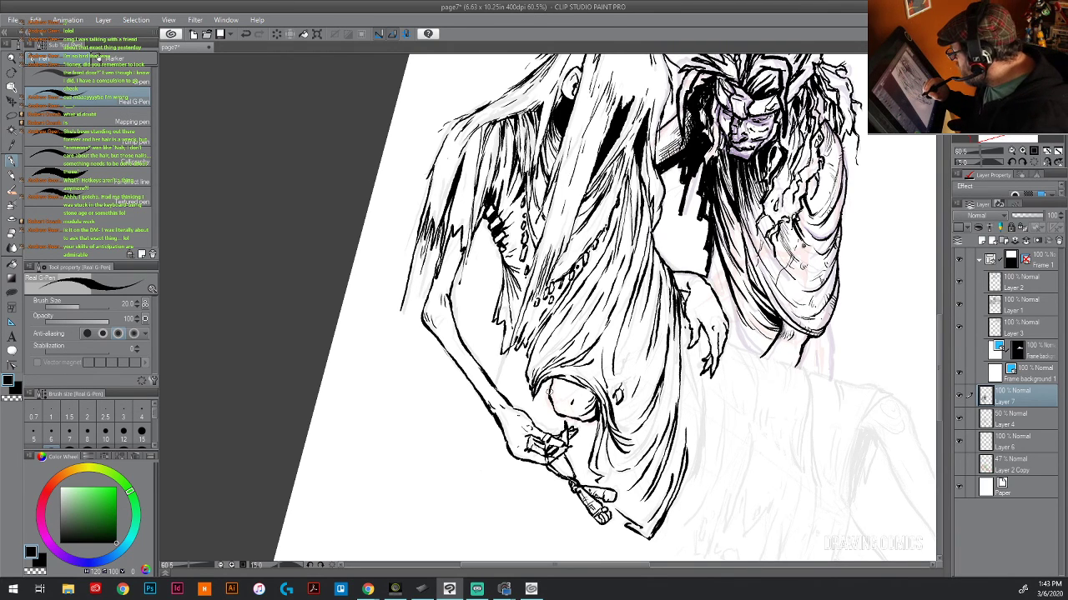
left_click_drag(561, 382, 547, 393)
left_click_drag(566, 377, 550, 389)
mouse_move(557, 376)
left_mouse_down()
mouse_move(550, 390)
mouse_move(587, 401)
left_mouse_up()
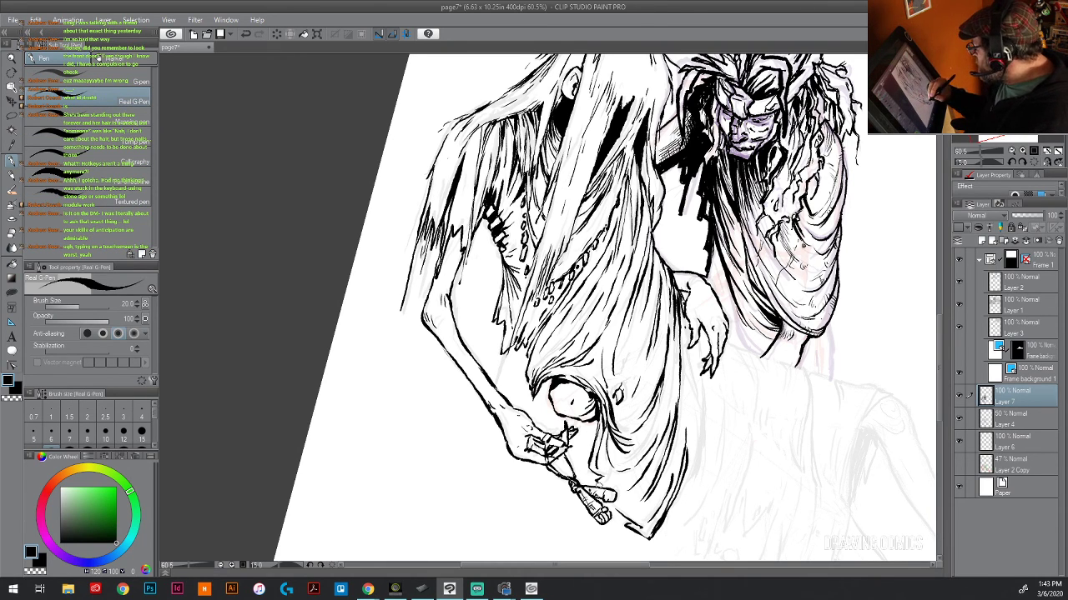
- Add fold lines along the robe's side beneath the resting hand and above the small square patch
left_click_drag(649, 446, 659, 405)
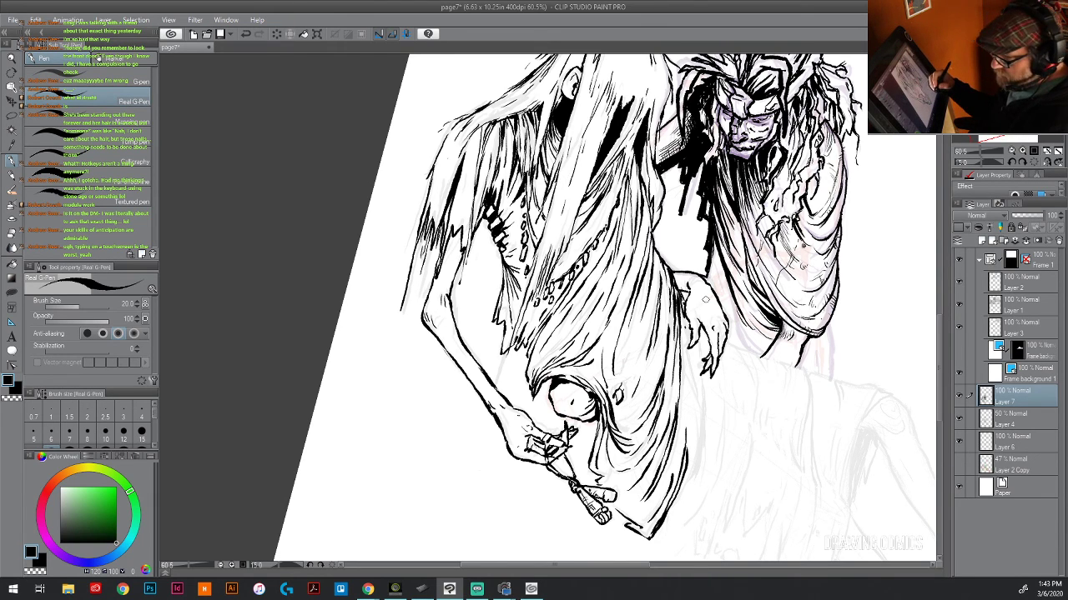
left_click_drag(688, 353, 685, 429)
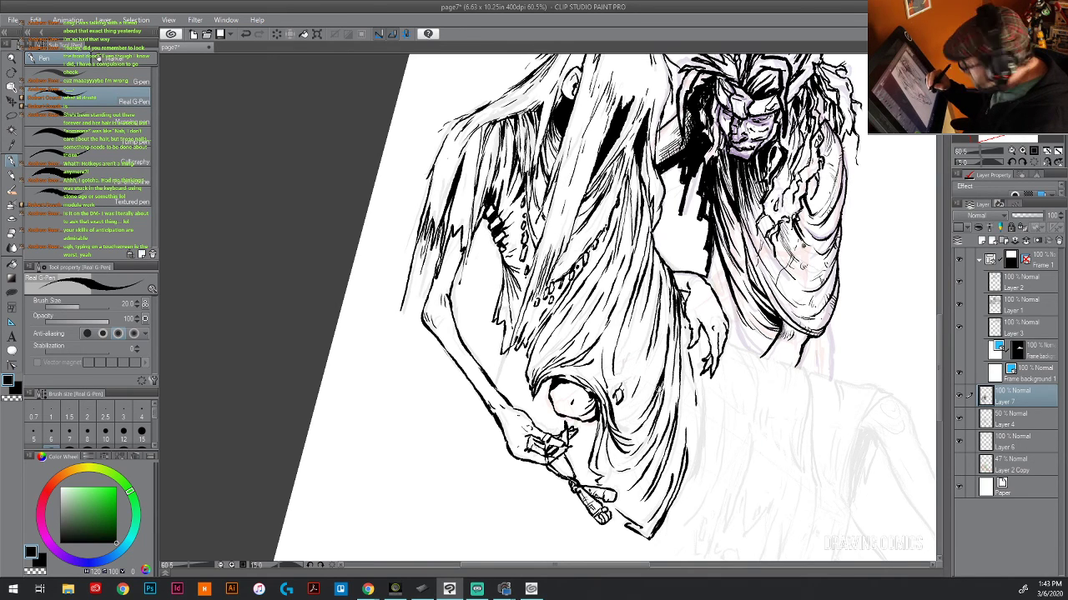
left_click_drag(686, 353, 679, 415)
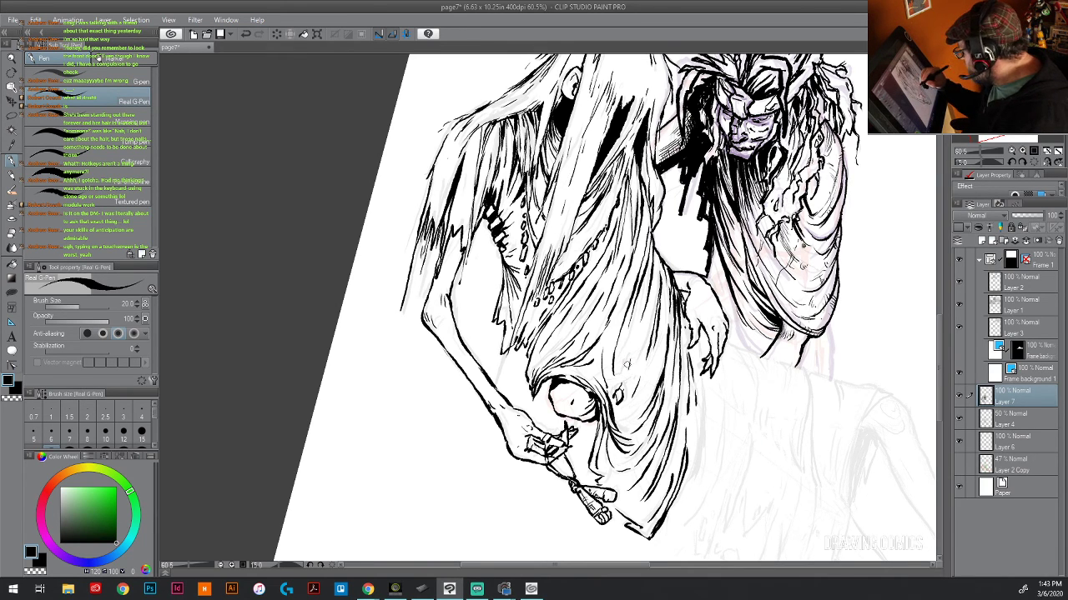
left_click_drag(609, 377, 627, 302)
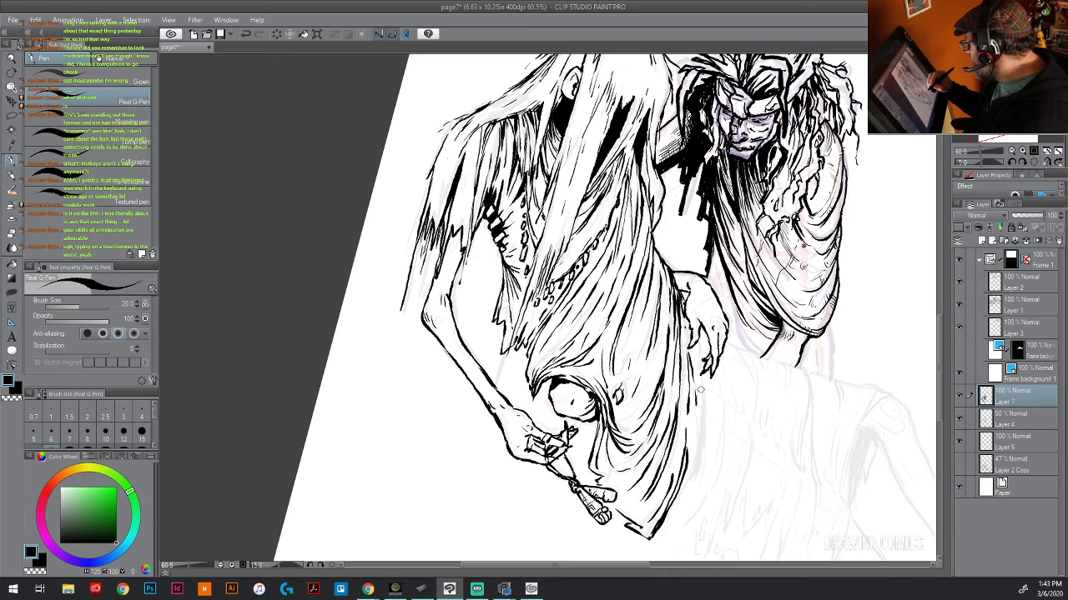
- Add fold strokes along the robe's outer edge below the resting hand and darken the shadows around its wrist and fingers
left_click_drag(700, 396, 701, 445)
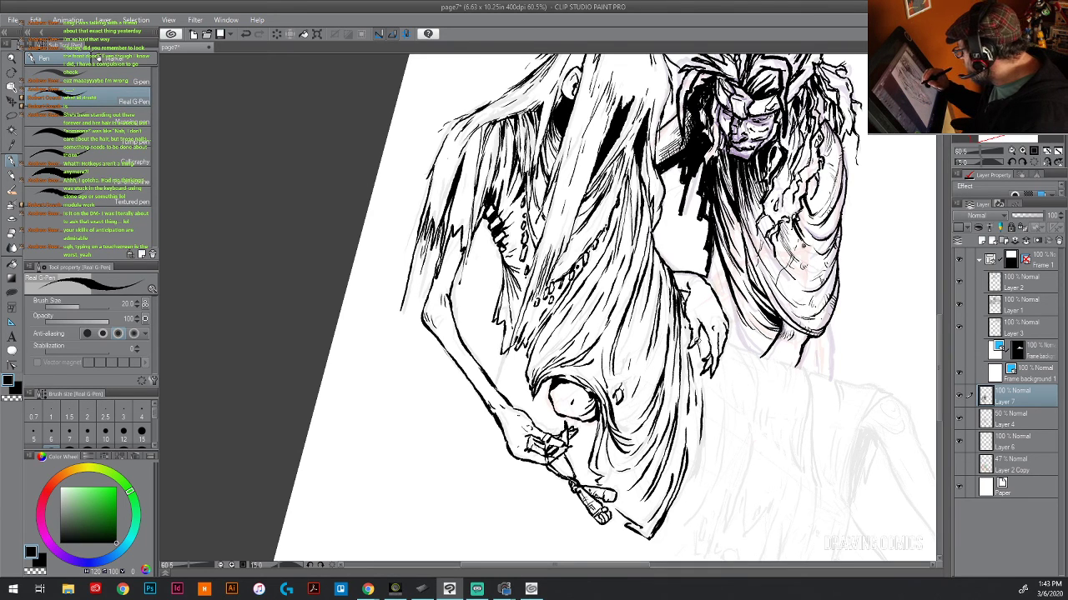
left_click_drag(698, 339, 701, 360)
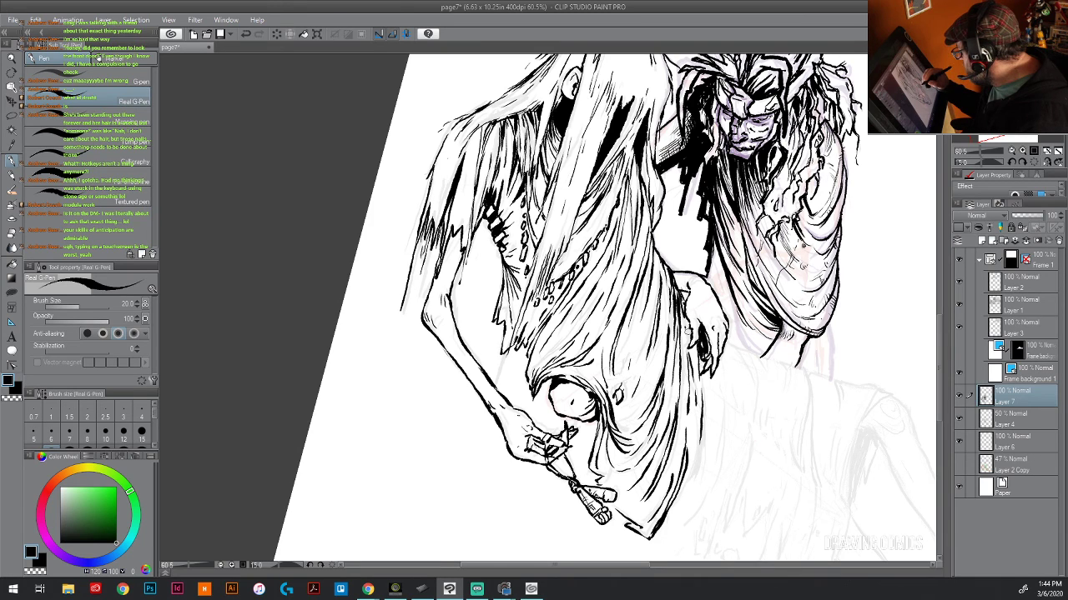
mouse_move(680, 307)
left_mouse_down()
mouse_move(685, 352)
mouse_move(690, 339)
left_mouse_up()
left_click_drag(679, 294, 683, 318)
mouse_move(681, 297)
left_mouse_down()
mouse_move(686, 320)
mouse_move(685, 306)
mouse_move(676, 322)
left_mouse_up()
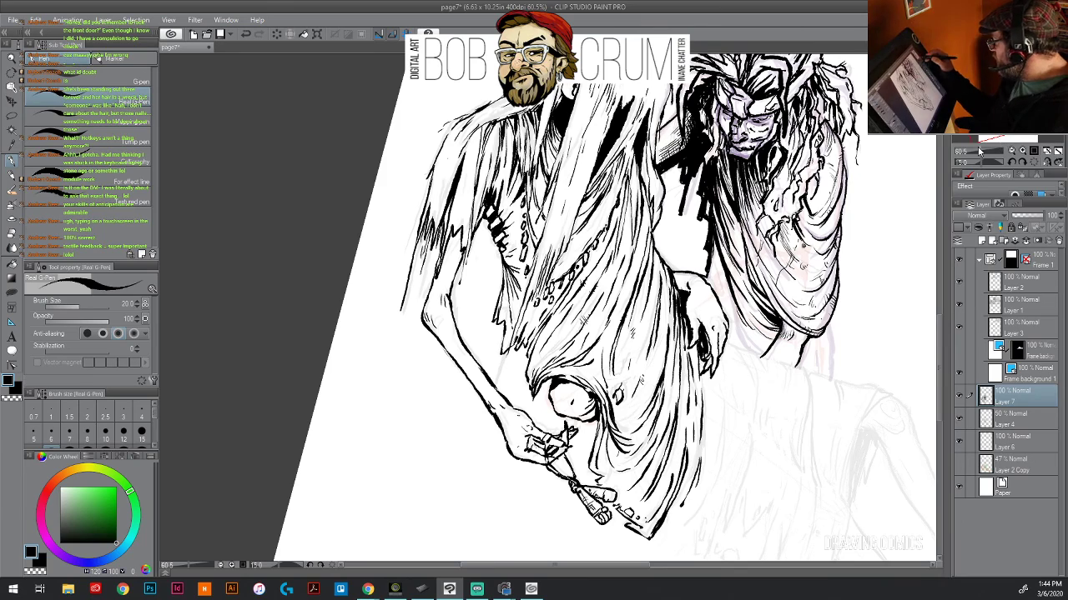
- Reinforce the outer contour of the figure's long hair beside the face with ink strokes
key("minus")
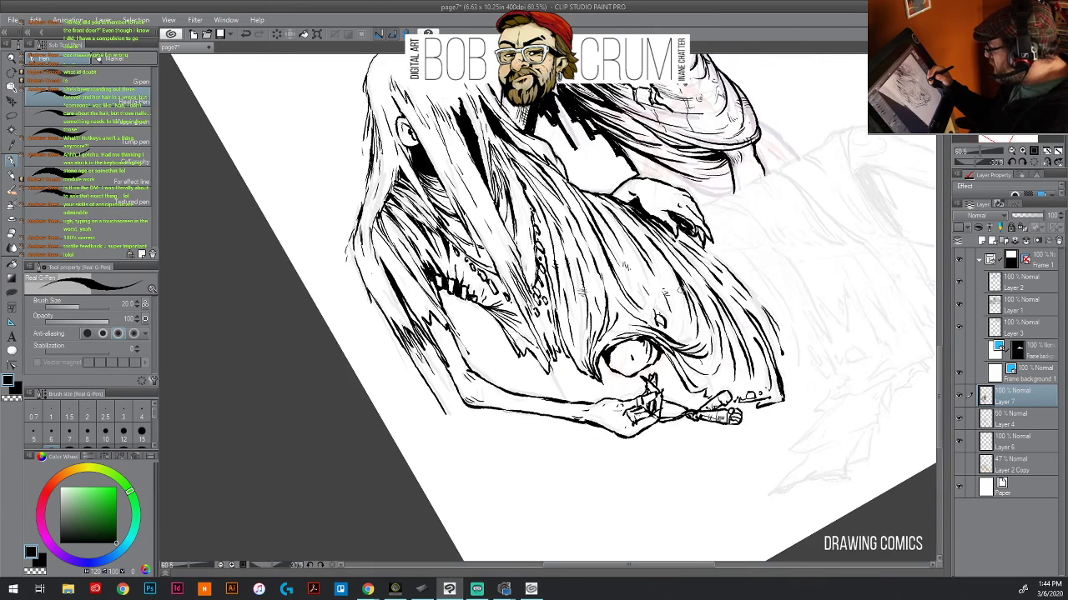
key("minus")
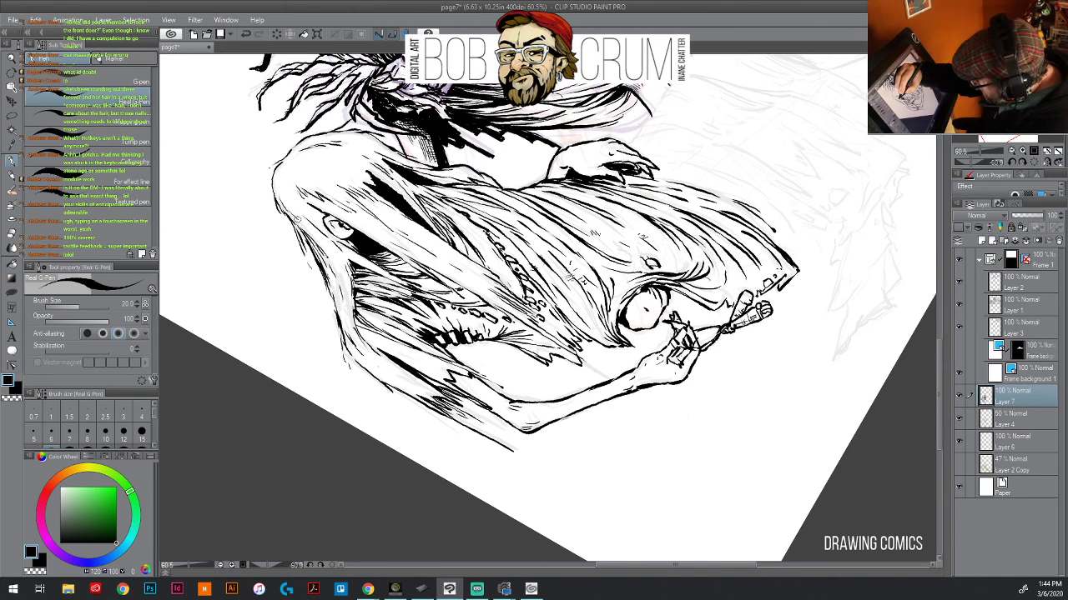
left_click_drag(355, 301, 315, 223)
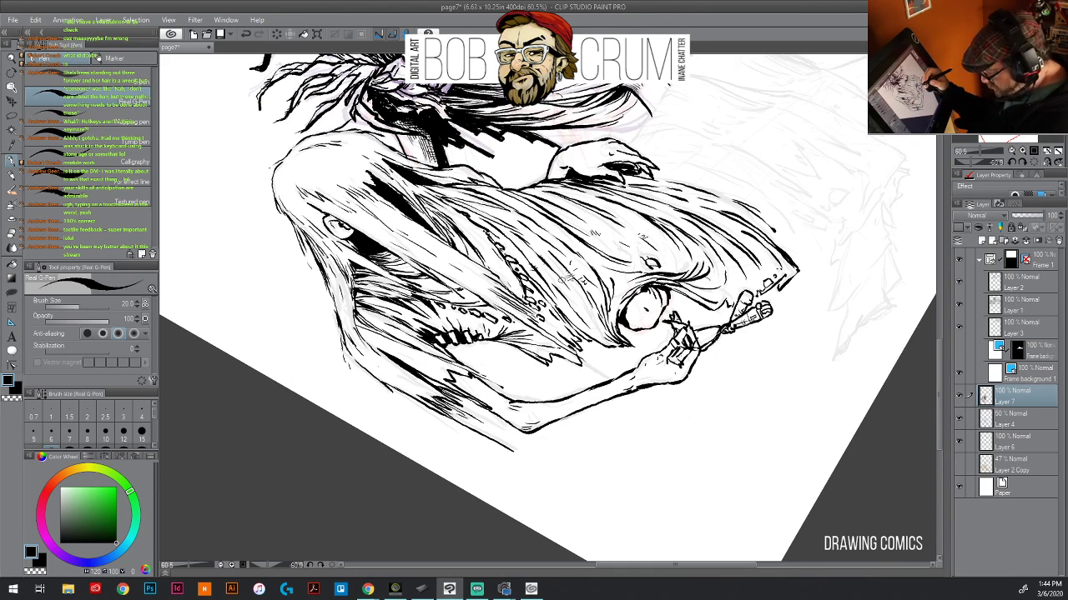
- Outline both sides of the sketched lower leg nearest the robe hem, from the shin down to the ankle and heel
mouse_move(709, 189)
left_mouse_down()
mouse_move(603, 259)
mouse_move(521, 384)
left_mouse_up()
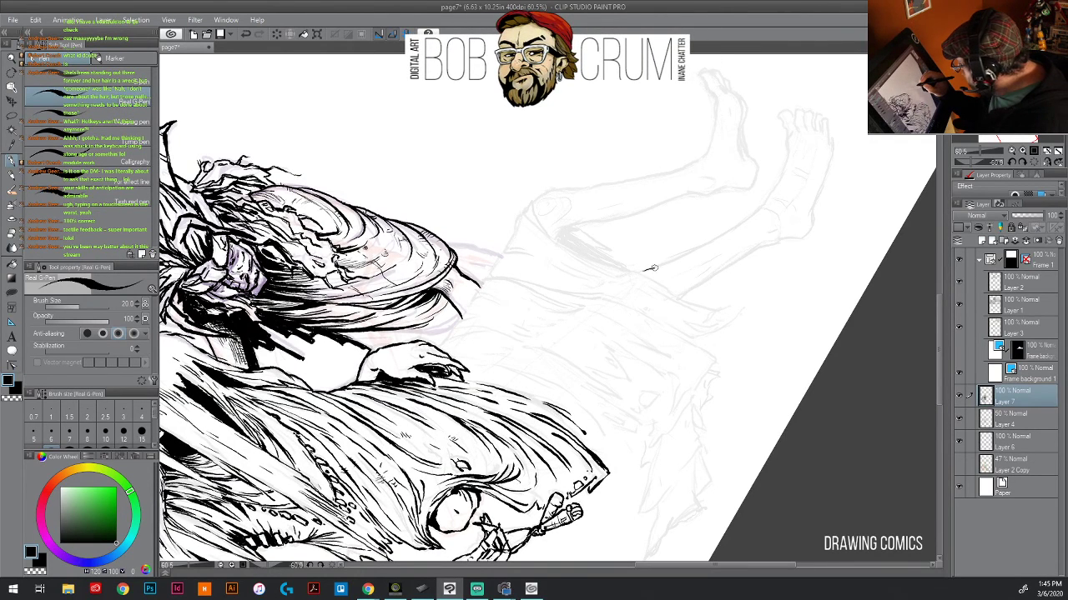
left_click_drag(646, 270, 711, 243)
left_click_drag(763, 203, 748, 218)
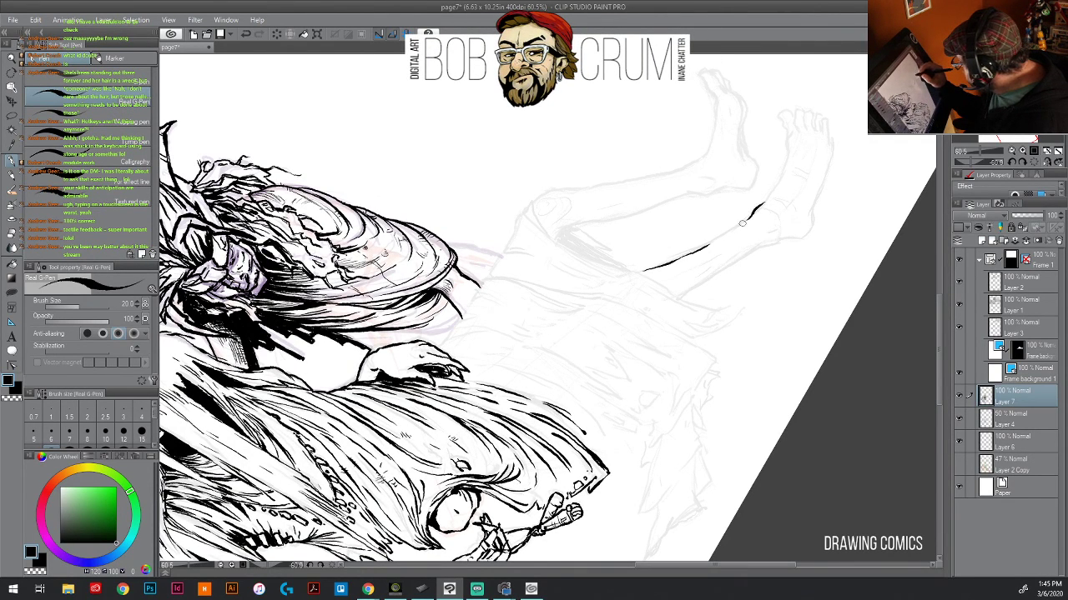
left_click_drag(705, 245, 755, 212)
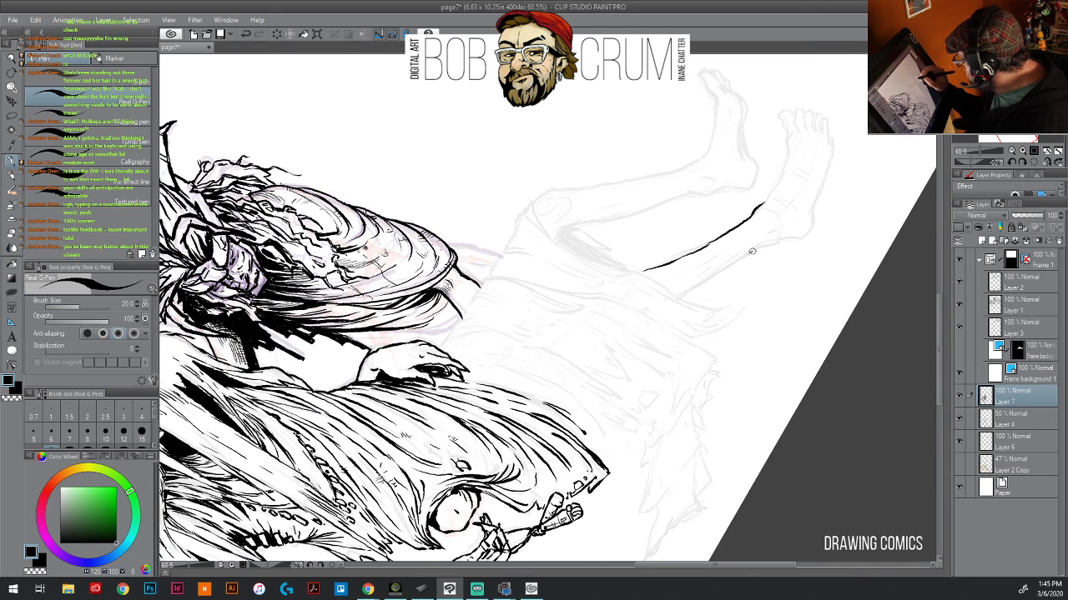
left_click_drag(747, 252, 801, 237)
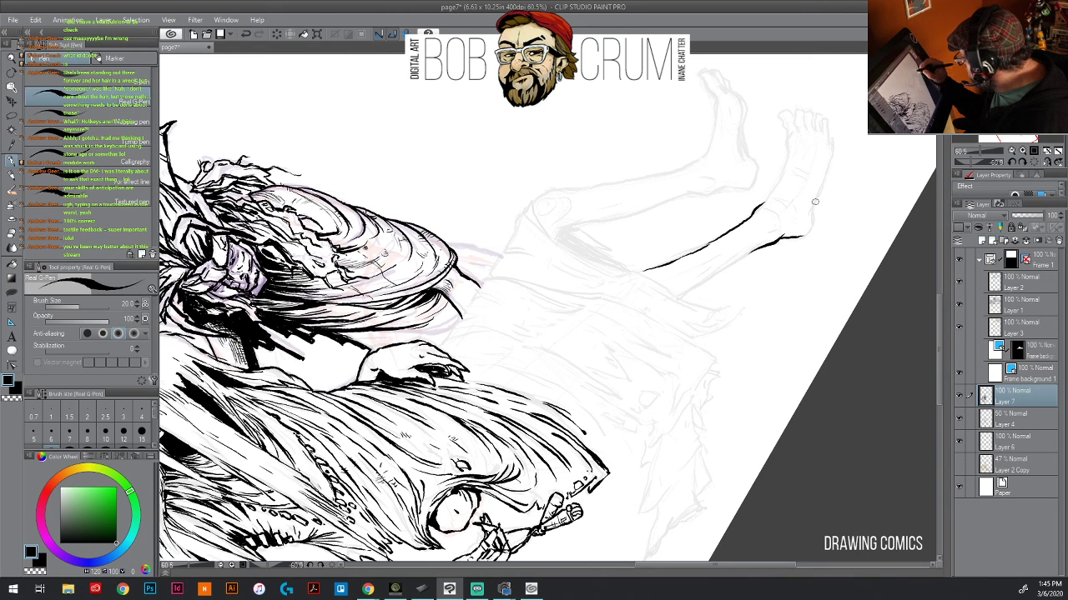
mouse_move(817, 197)
left_mouse_down()
mouse_move(802, 236)
mouse_move(815, 197)
left_mouse_up()
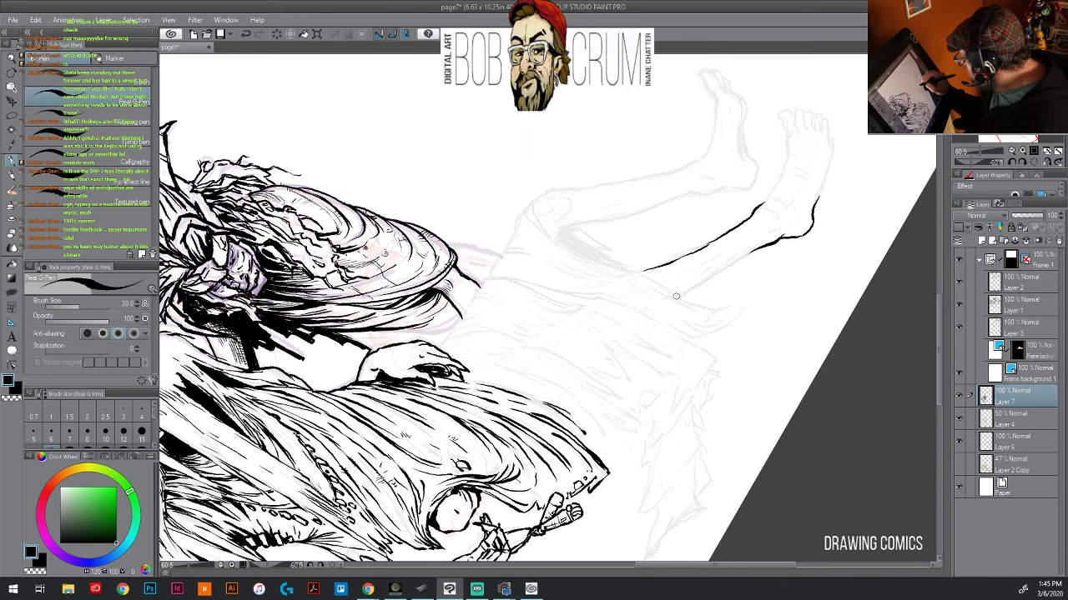
left_click_drag(681, 297, 756, 247)
left_click_drag(818, 200, 813, 221)
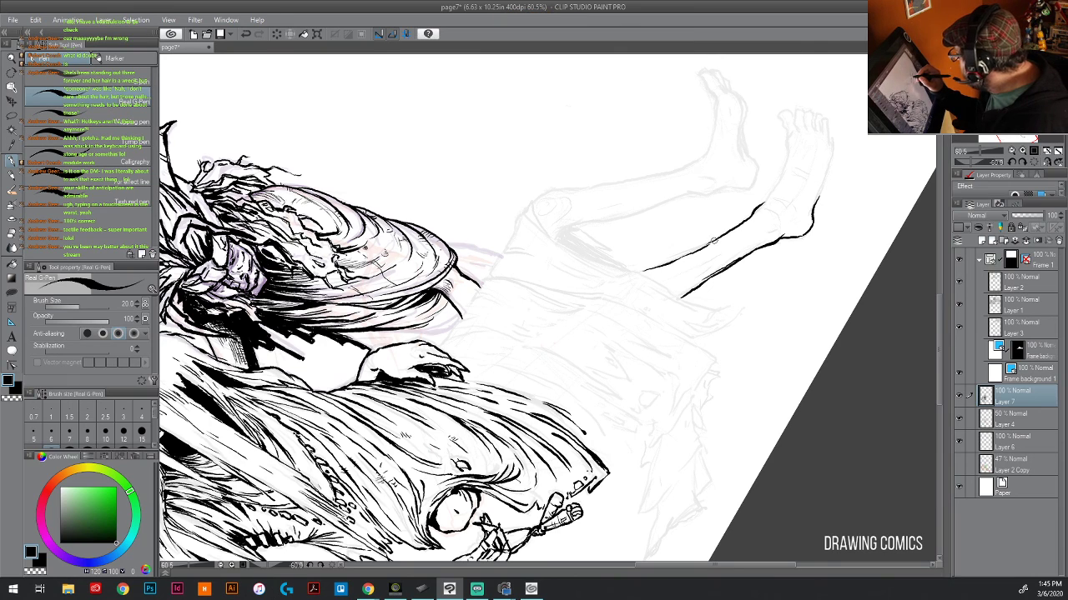
left_click_drag(715, 240, 642, 271)
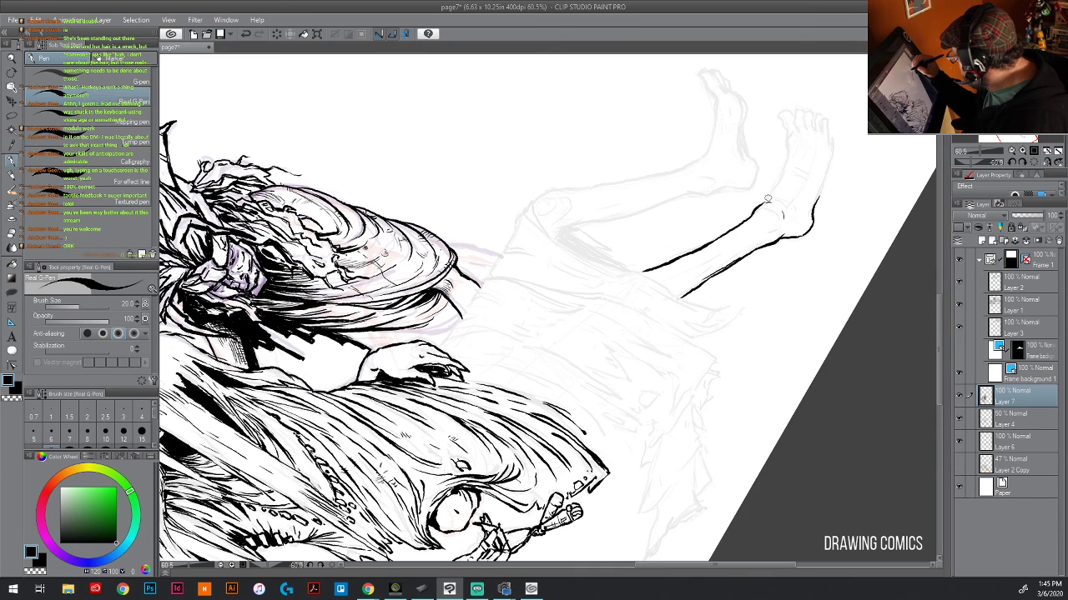
- Ink the outline of that leg's foot from the ankle up both sides and around all the toes
left_click_drag(765, 205, 784, 165)
mouse_move(784, 144)
left_mouse_down()
mouse_move(796, 125)
mouse_move(782, 112)
left_mouse_up()
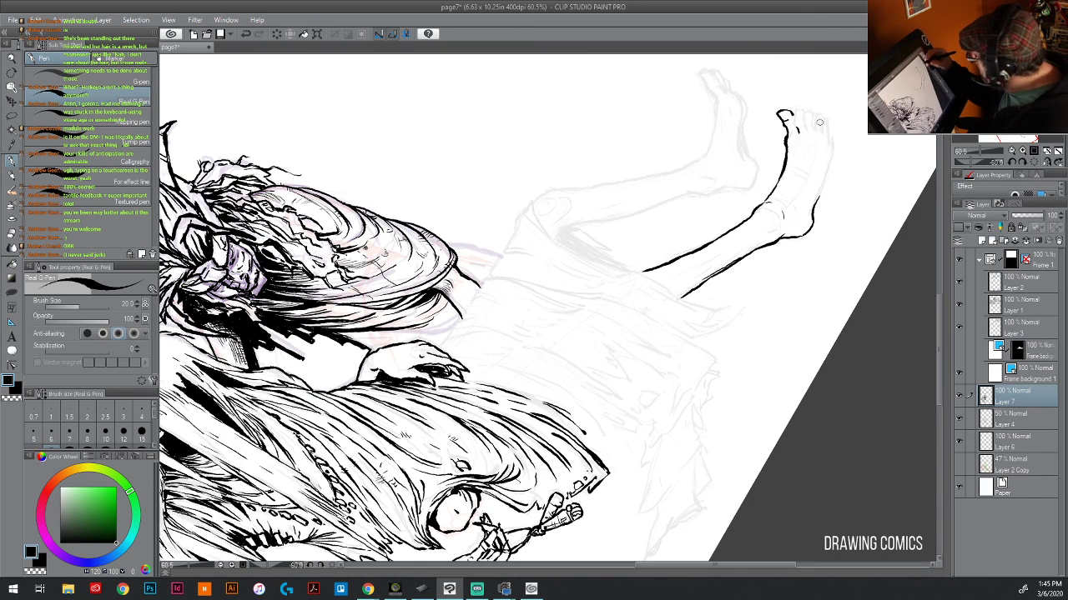
left_click_drag(830, 119, 832, 137)
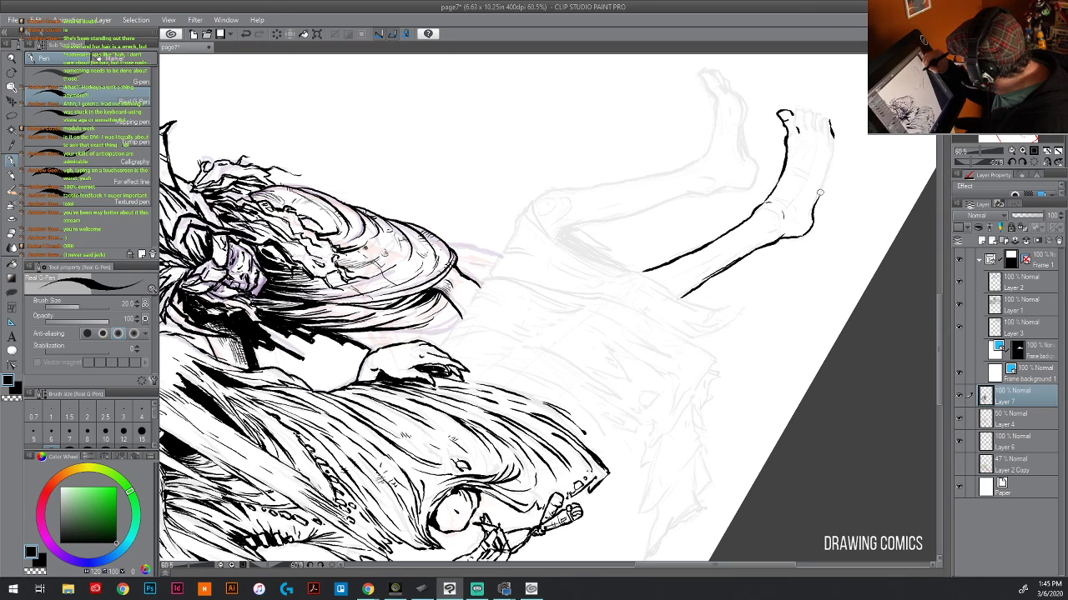
mouse_move(819, 193)
left_mouse_down()
mouse_move(835, 133)
mouse_move(805, 110)
mouse_move(797, 126)
mouse_move(805, 110)
left_mouse_up()
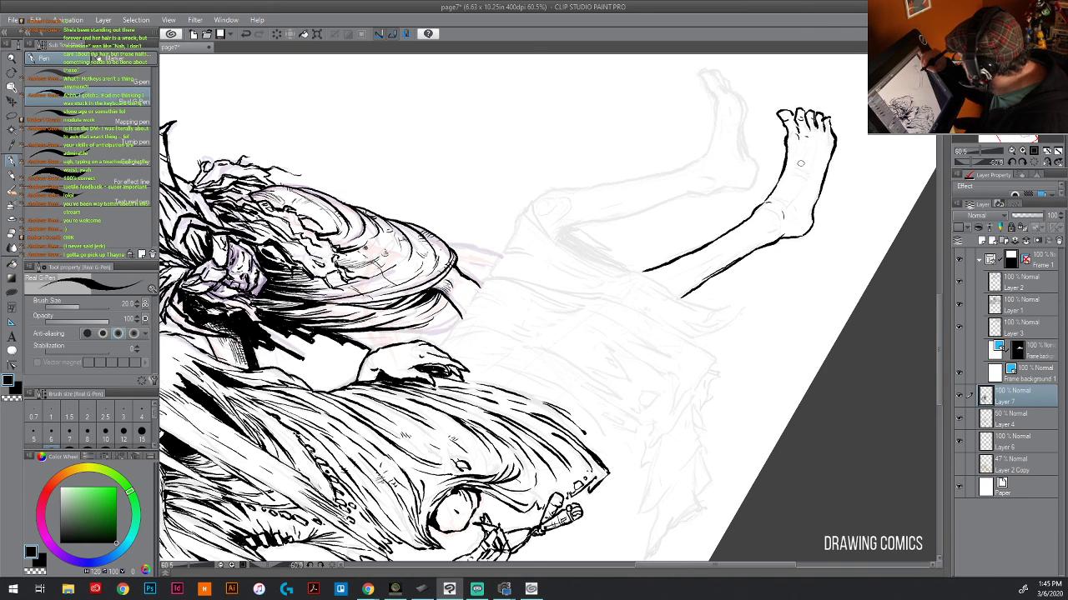
- Add the toe joints, tendon lines along the top of the foot and contour marks at the heel
left_click_drag(787, 138, 794, 146)
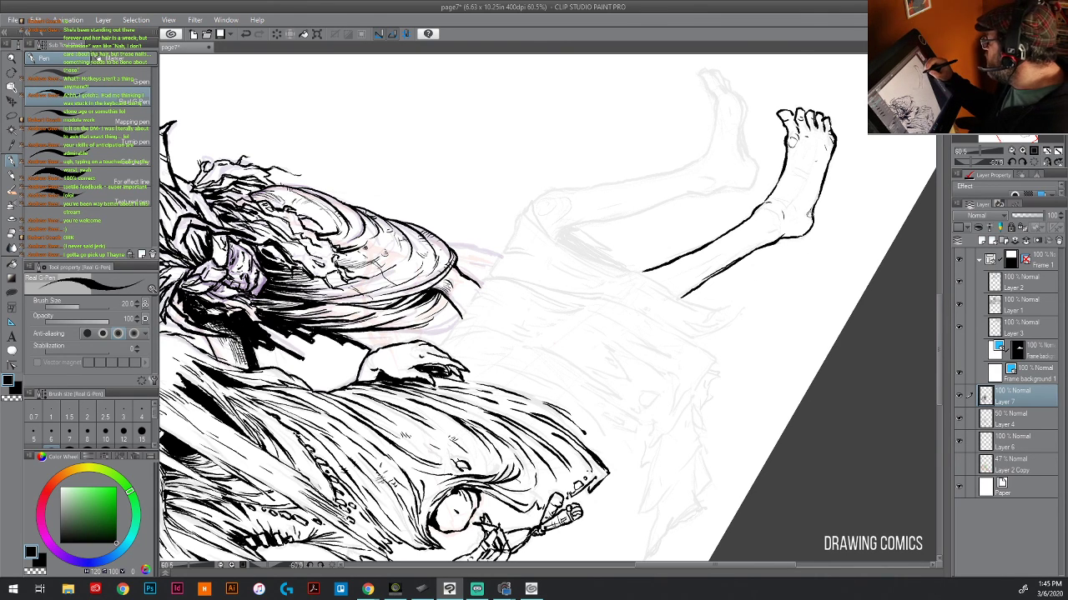
left_click_drag(812, 214, 805, 228)
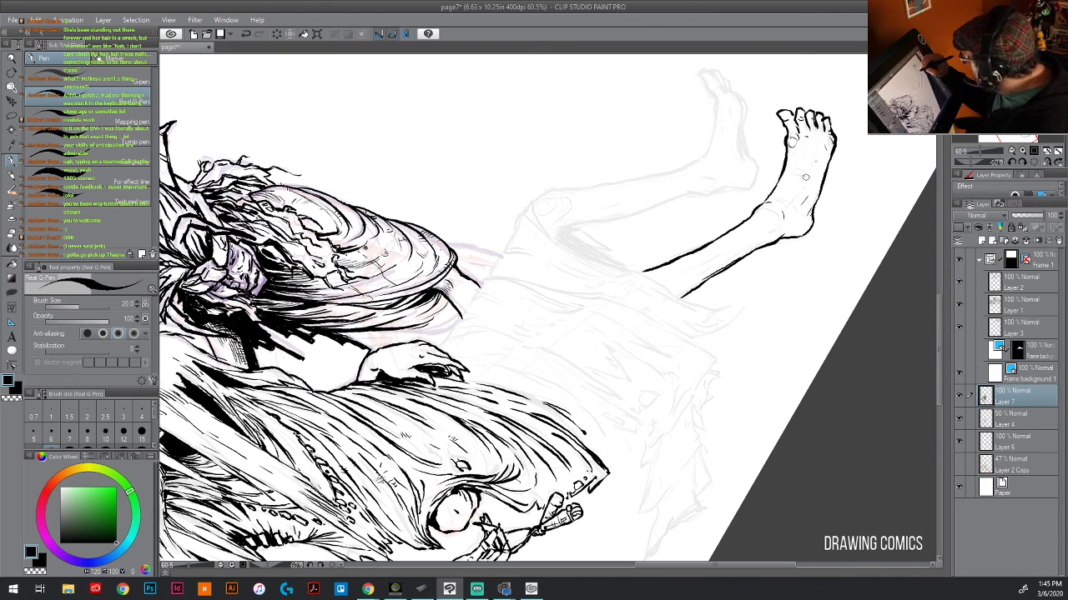
mouse_move(792, 214)
left_mouse_down()
mouse_move(777, 198)
mouse_move(802, 188)
mouse_move(826, 145)
left_mouse_up()
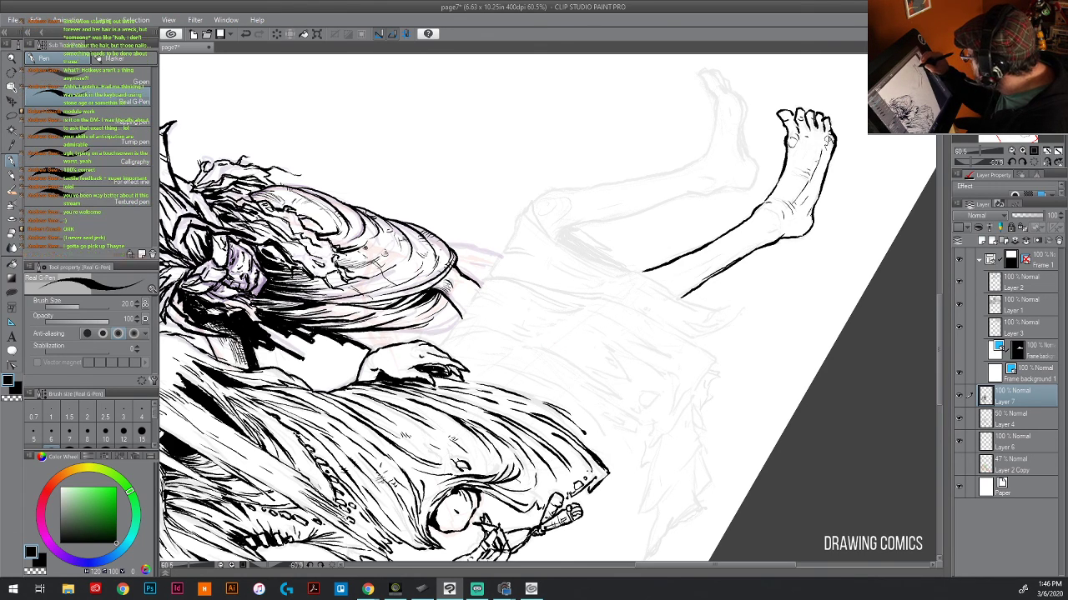
mouse_move(815, 187)
left_mouse_down()
mouse_move(765, 232)
mouse_move(806, 220)
mouse_move(786, 230)
mouse_move(811, 217)
left_mouse_up()
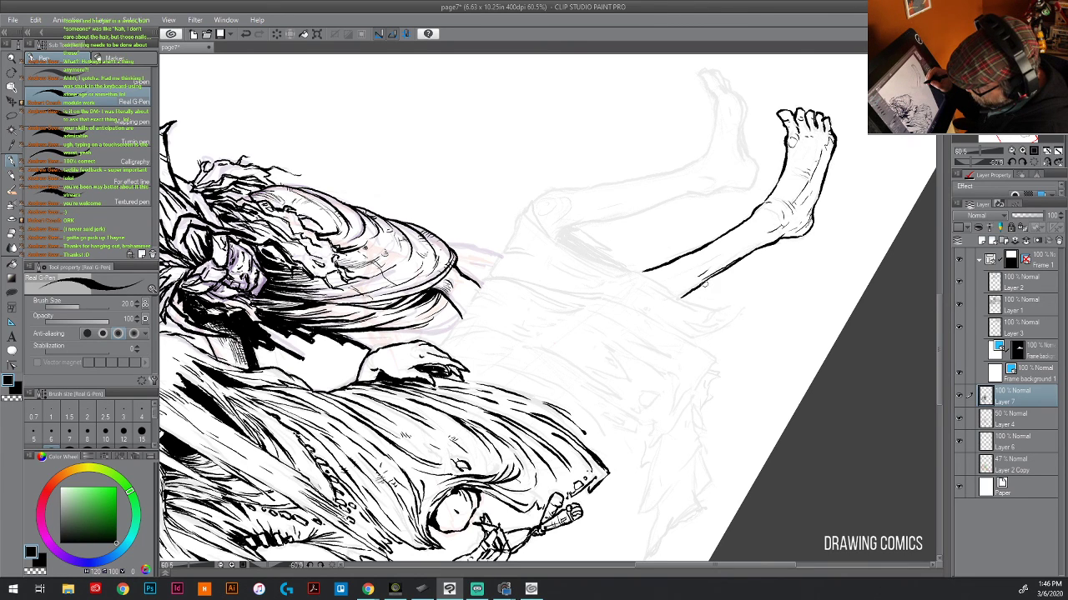
- Ink the ankle bone and muscle lines on the lower leg, and hatch its shaded underside and upper end
mouse_move(702, 277)
left_mouse_down()
mouse_move(675, 291)
mouse_move(776, 227)
left_mouse_up()
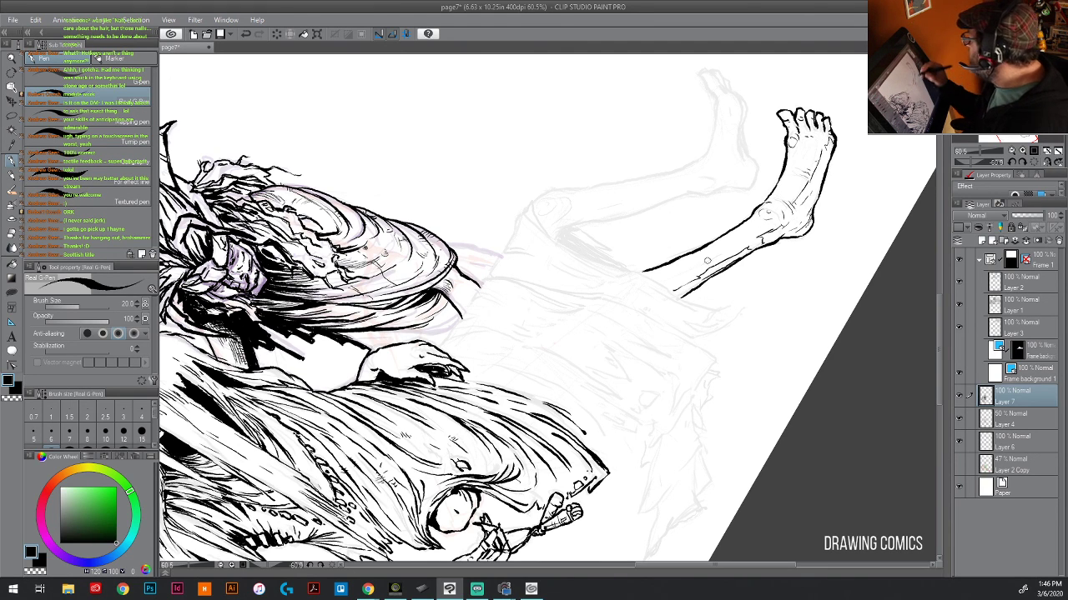
left_click_drag(689, 264, 704, 254)
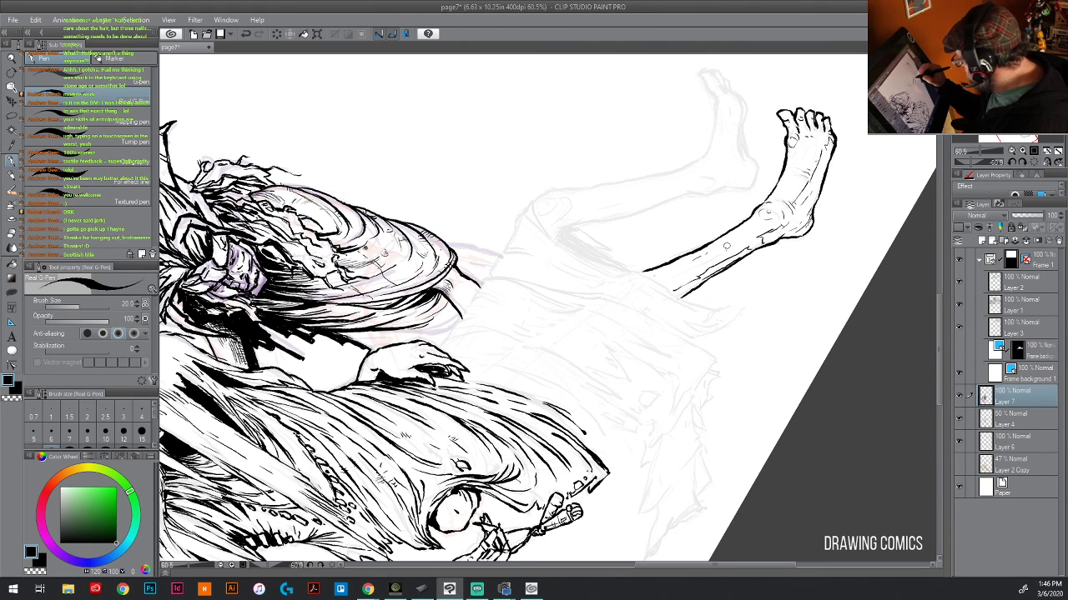
left_click_drag(734, 250, 761, 239)
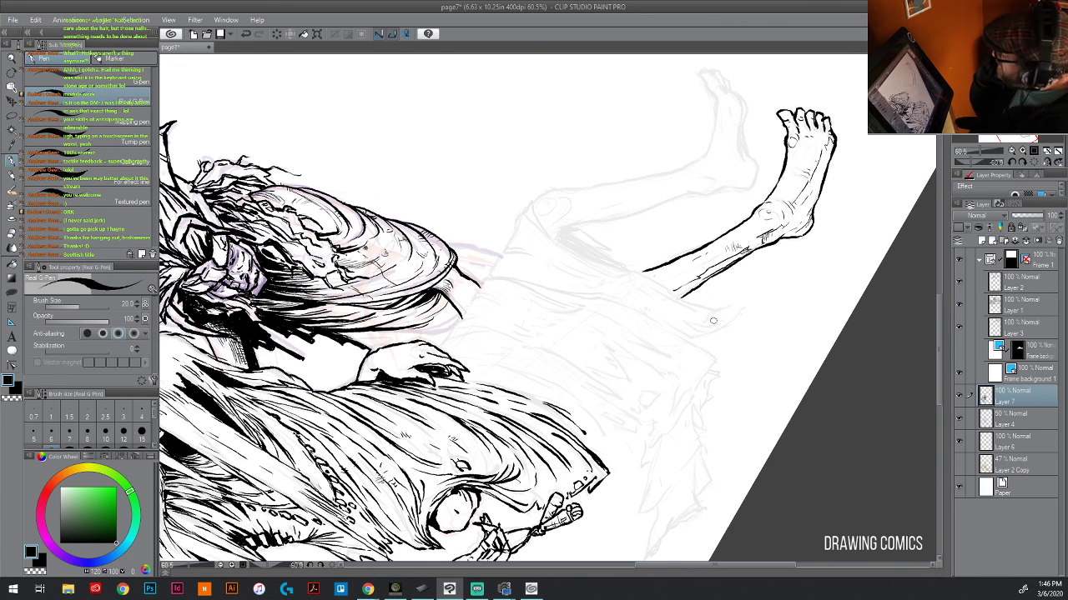
left_click_drag(679, 292, 687, 285)
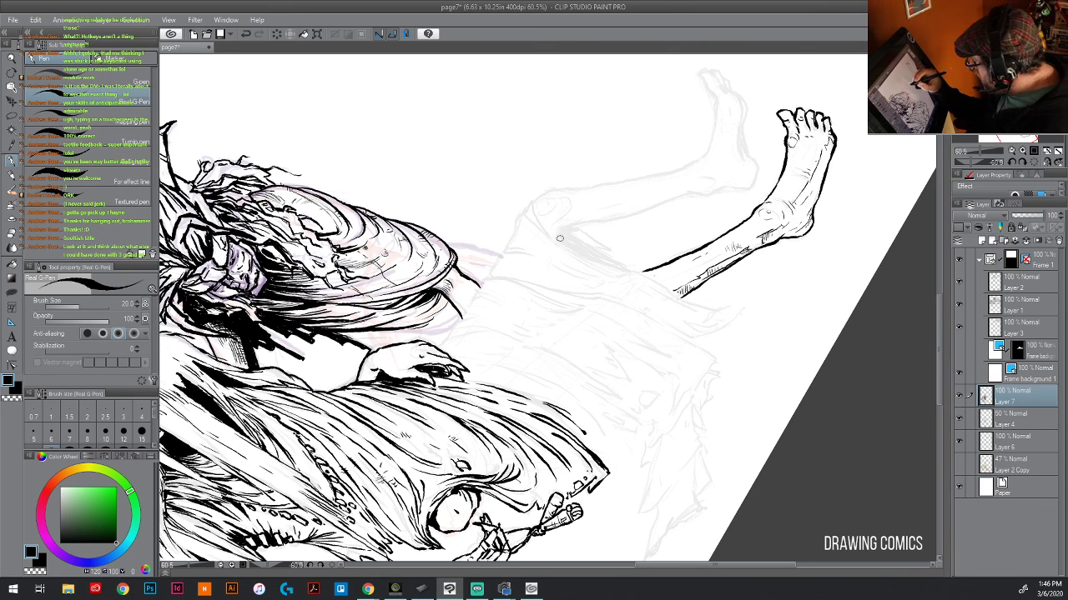
- Outline the other leg from the bent knee to the ankle, redoing the underside stroke near the ankle, and mark the kneecap
mouse_move(560, 239)
left_mouse_down()
mouse_move(572, 222)
mouse_move(715, 187)
left_mouse_up()
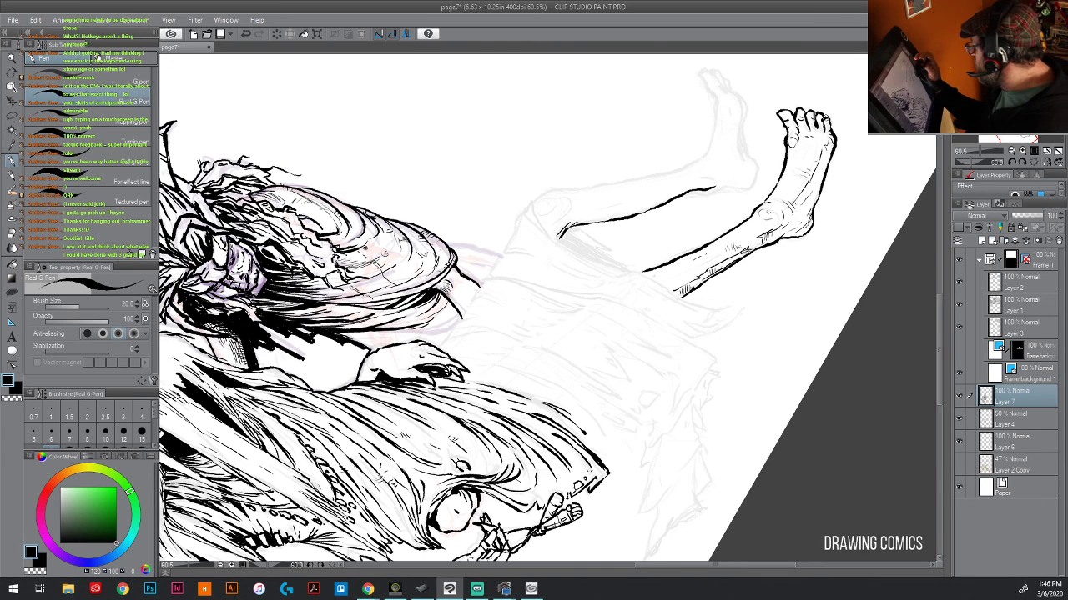
key("ctrl+z")
key("ctrl+z")
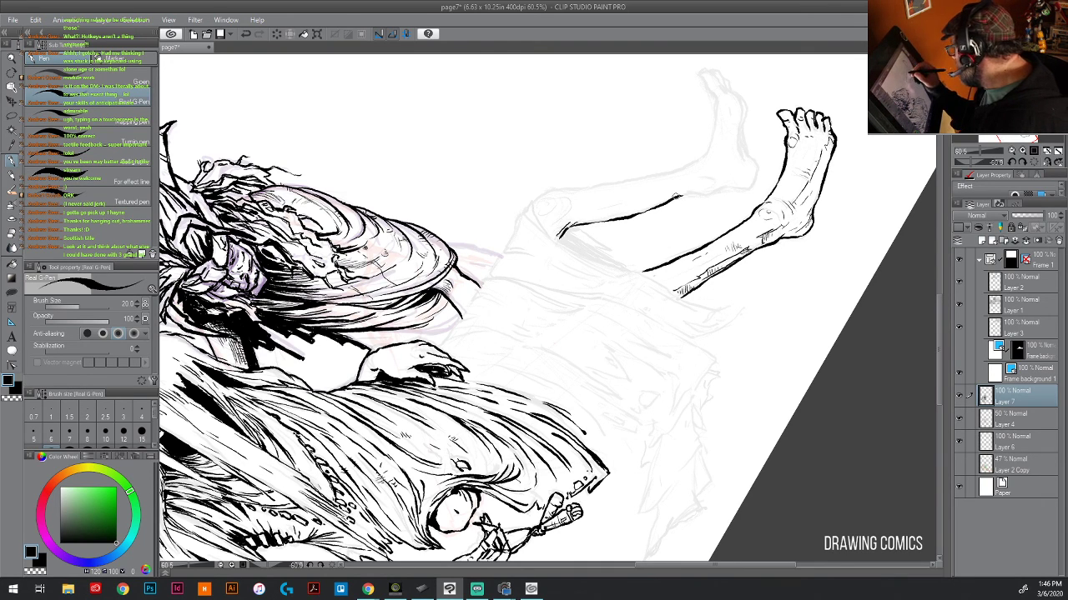
left_click_drag(672, 196, 722, 188)
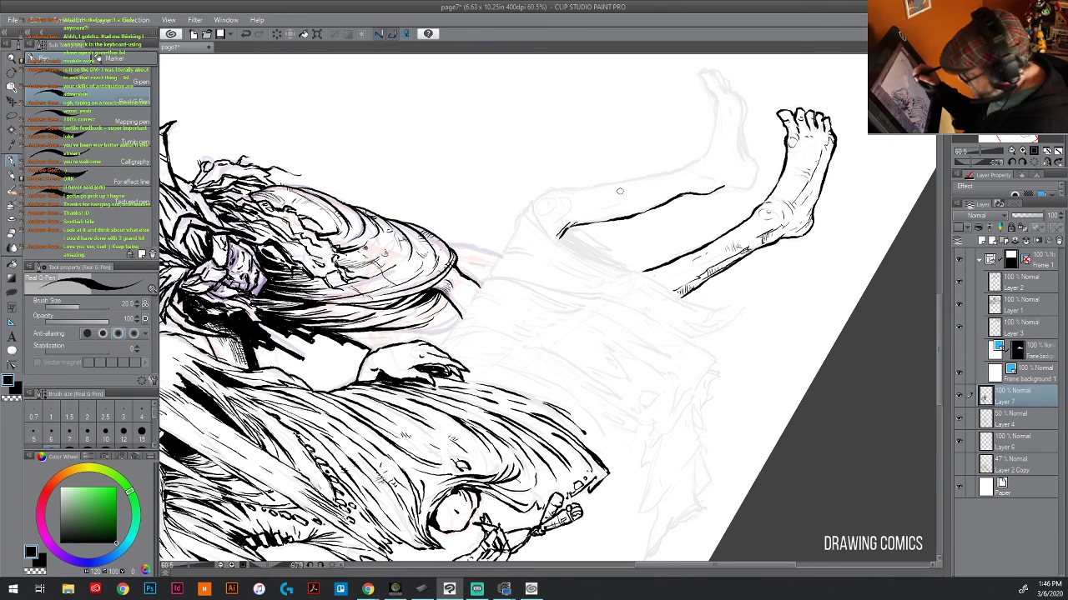
left_click_drag(705, 156, 681, 167)
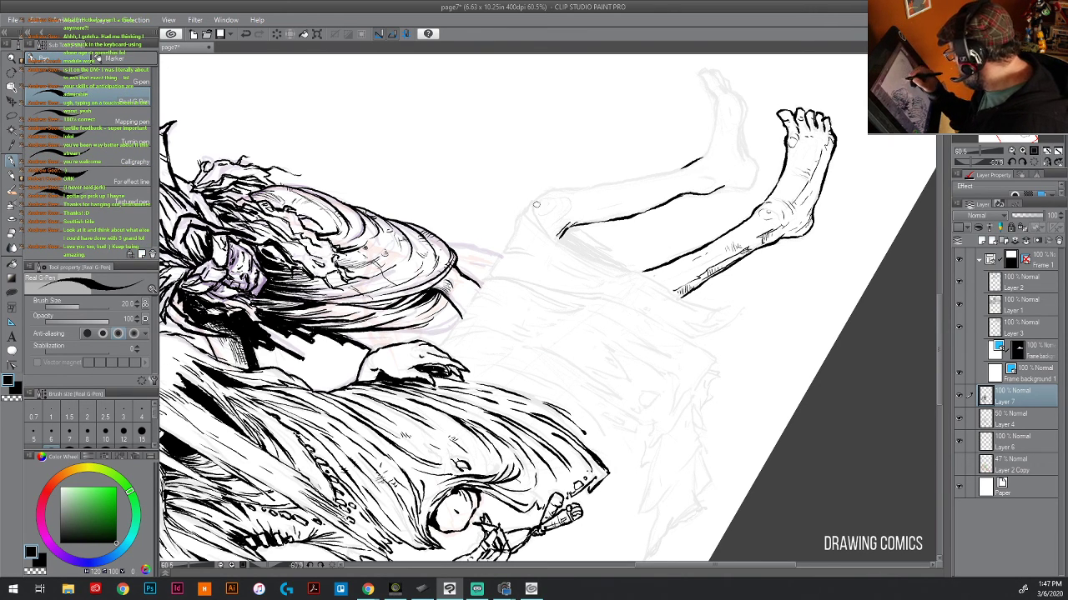
mouse_move(536, 204)
left_mouse_down()
mouse_move(550, 191)
mouse_move(701, 160)
left_mouse_up()
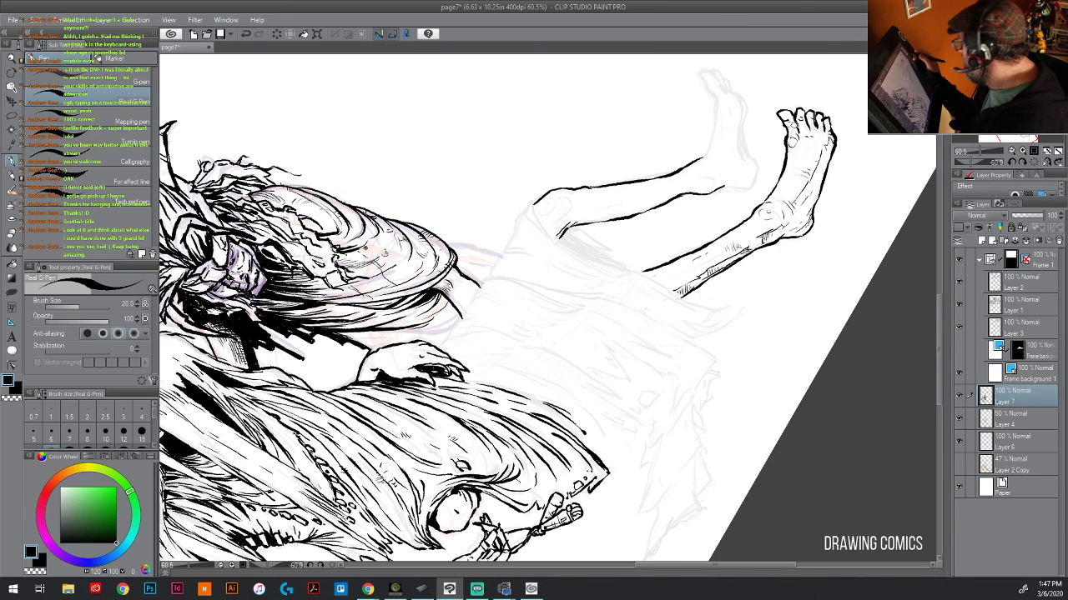
left_click_drag(539, 202, 553, 205)
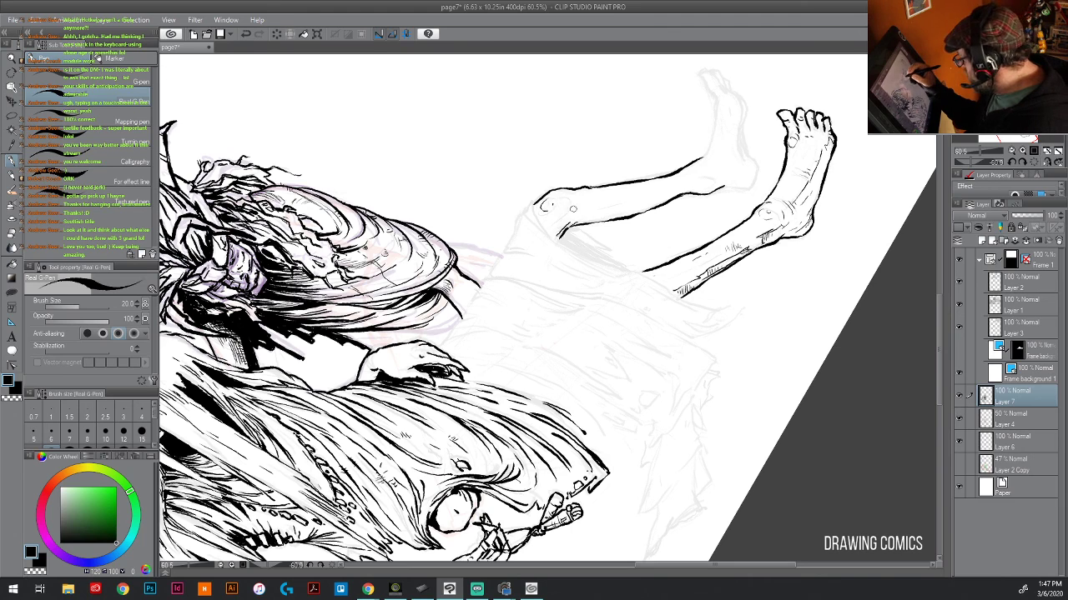